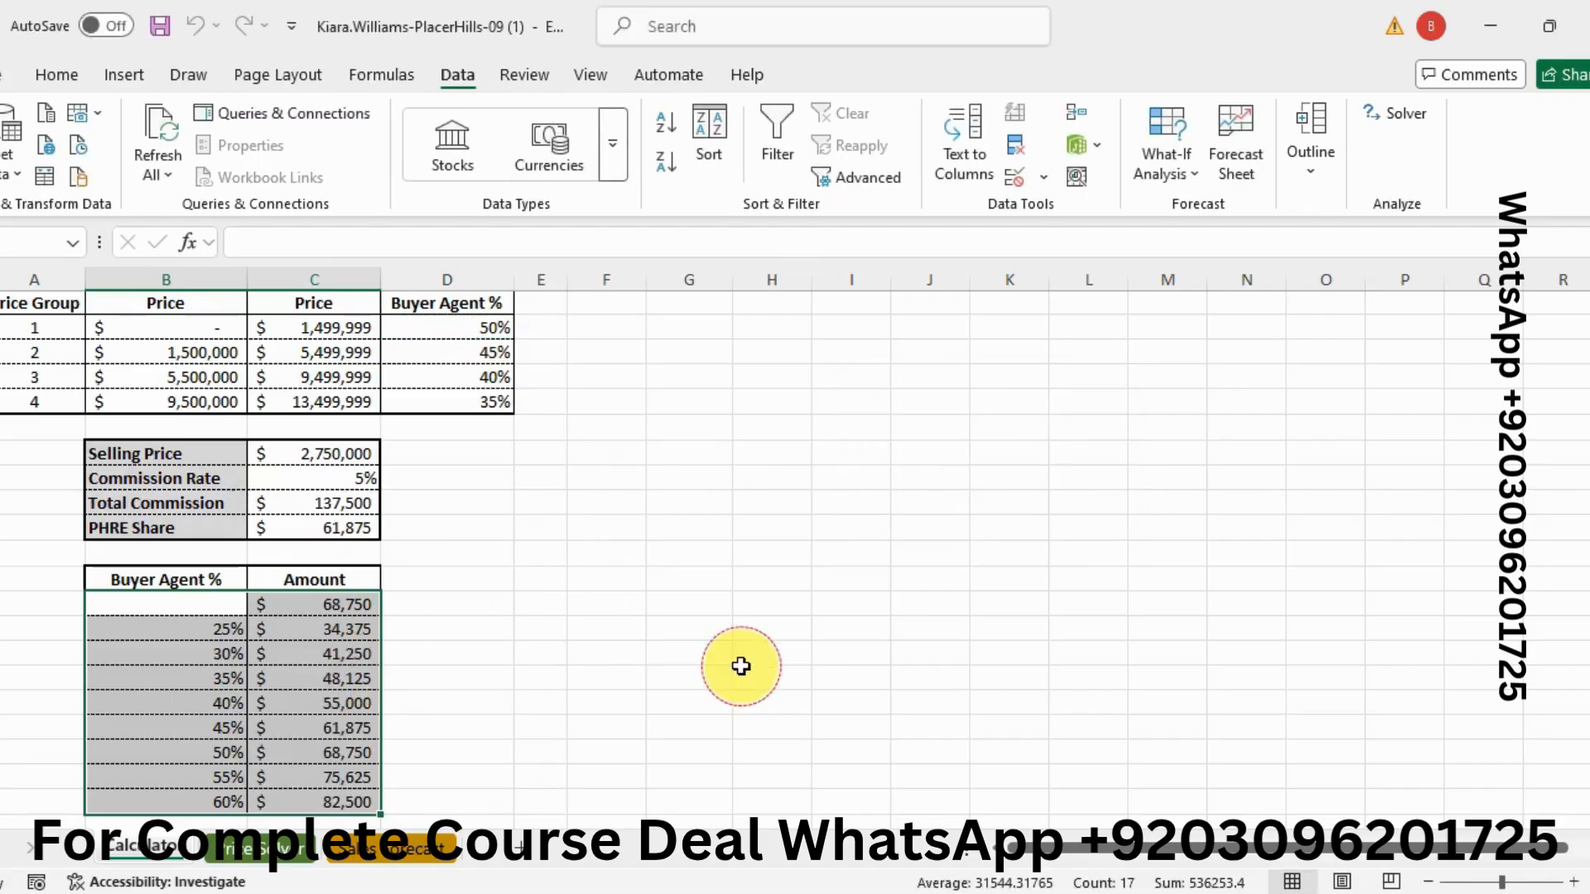
# Step: Switch to the Word instructions and highlight the line about installing the Solver Add-in and Analysis ToolPak in yellow
pyautogui.click(815, 893)
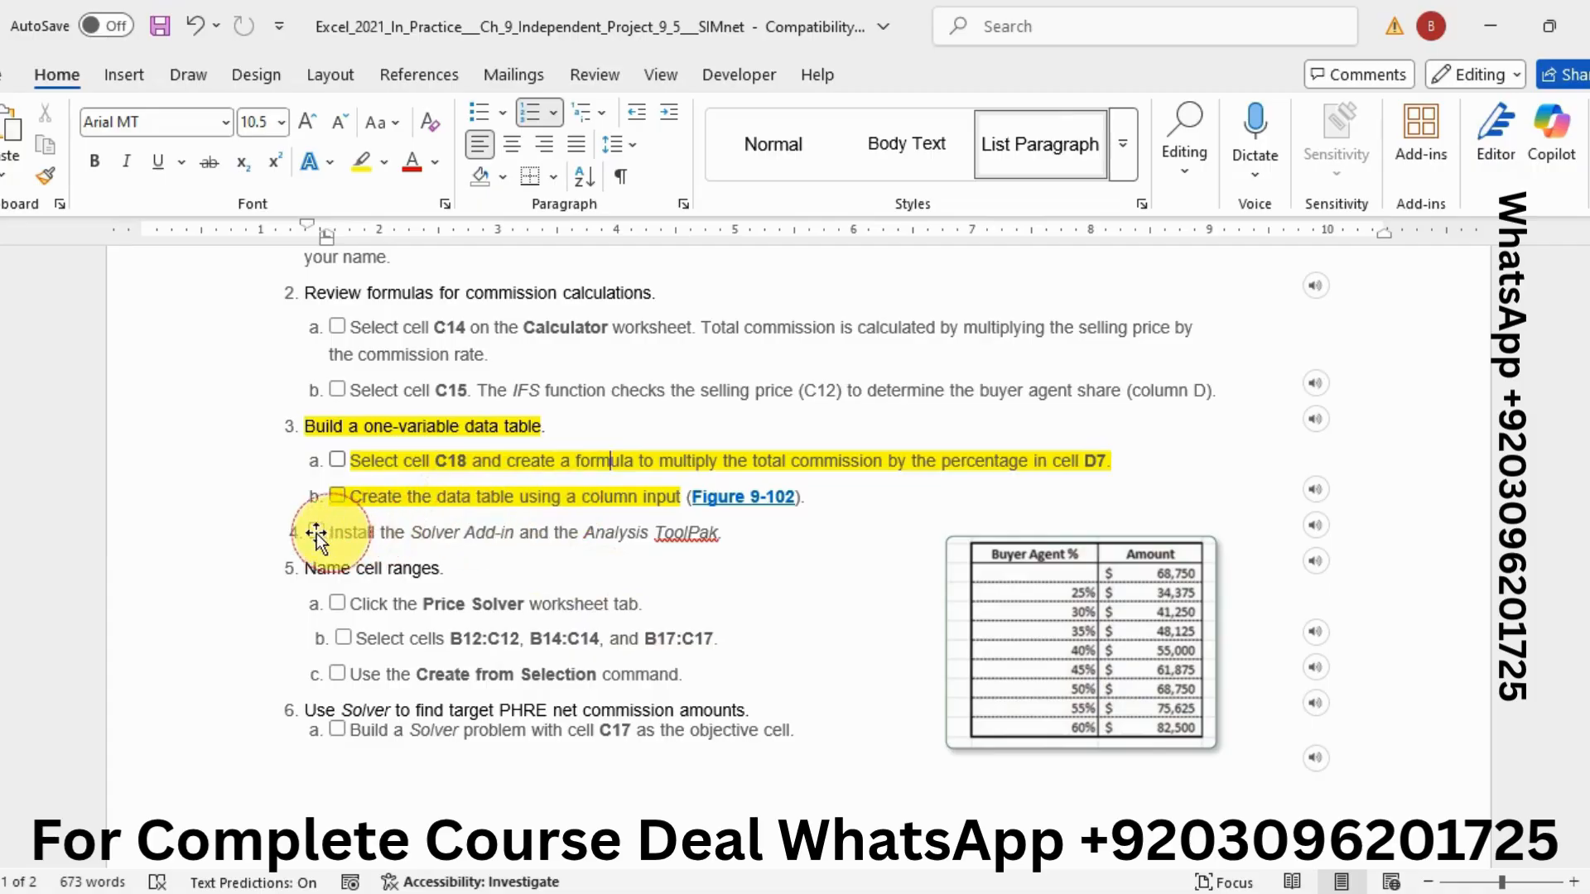
pyautogui.moveTo(333, 533); pyautogui.dragTo(724, 535)
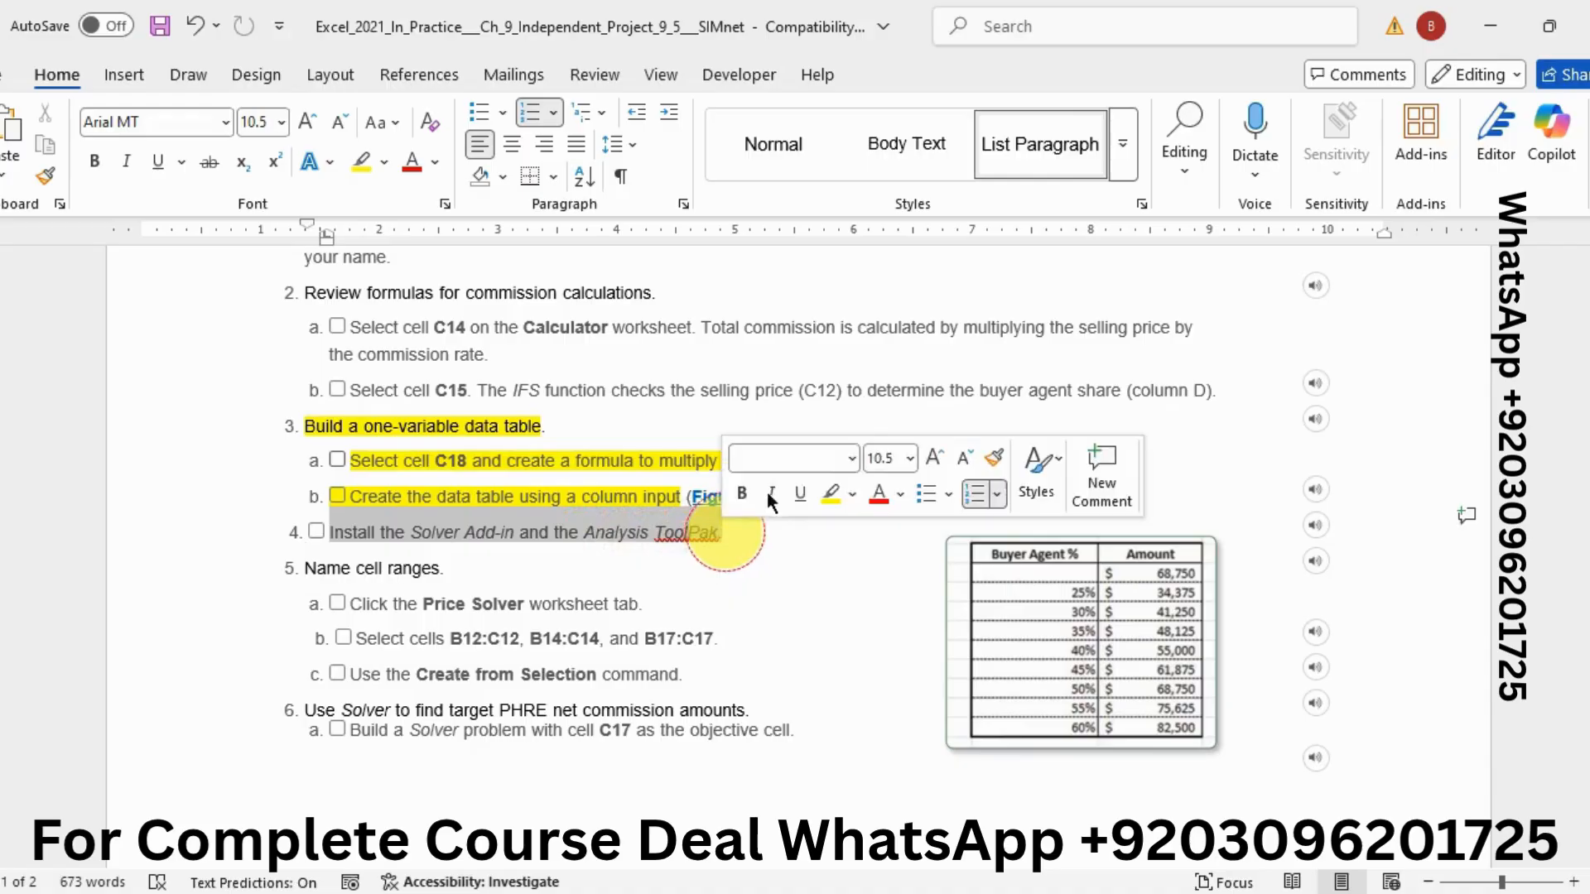
pyautogui.click(832, 497)
# Step: Switch back to Excel and enable the Analysis ToolPak add-in, keeping the Solver Add-in active
pyautogui.click(882, 886)
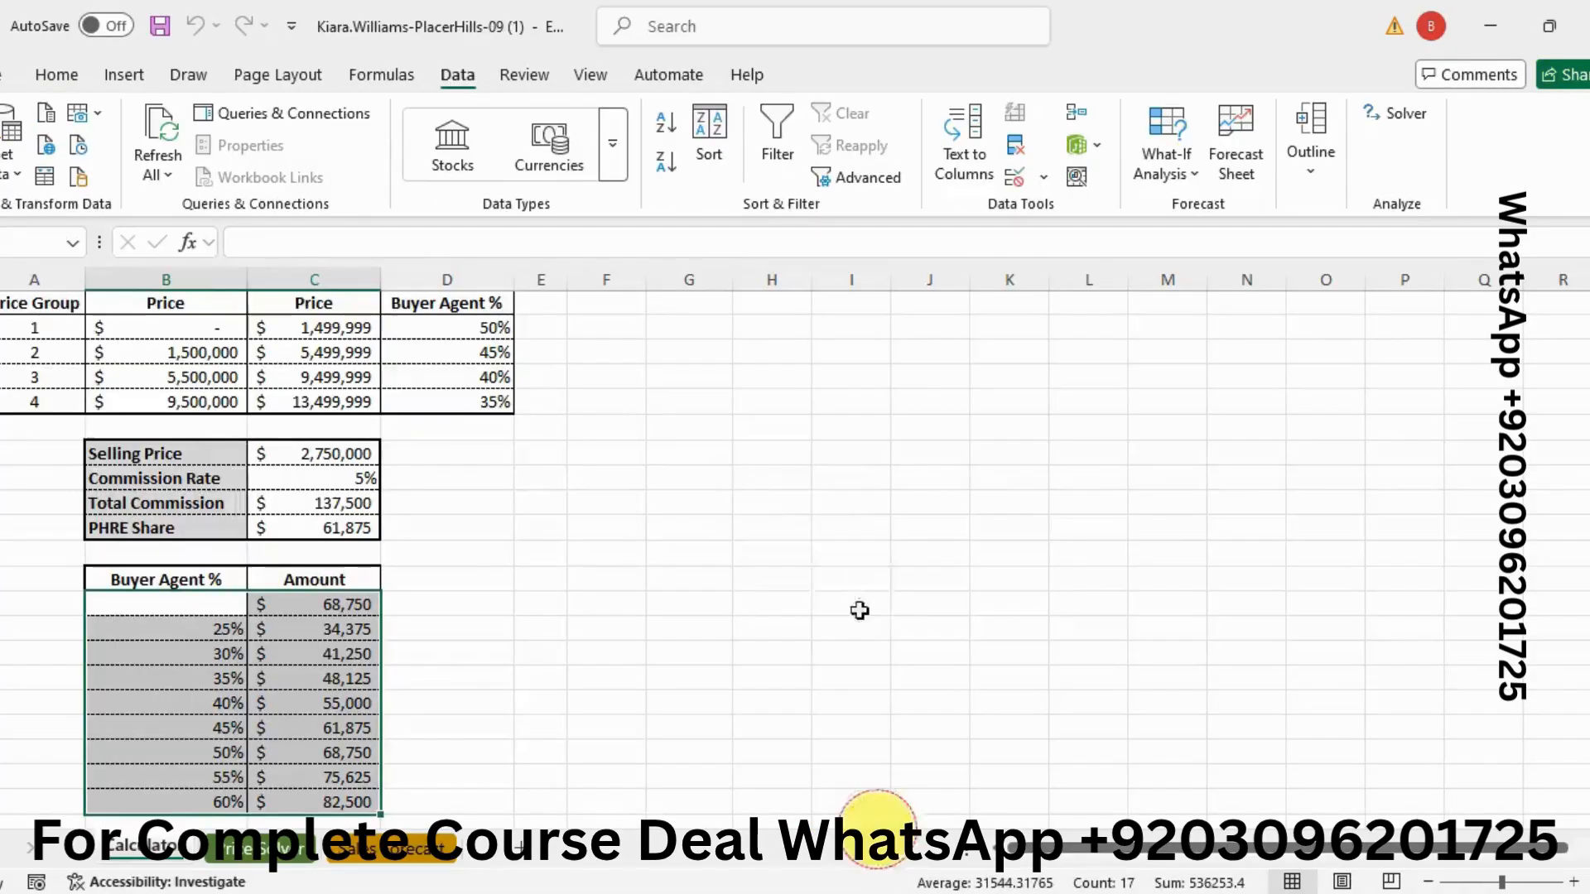
pyautogui.click(1374, 116)
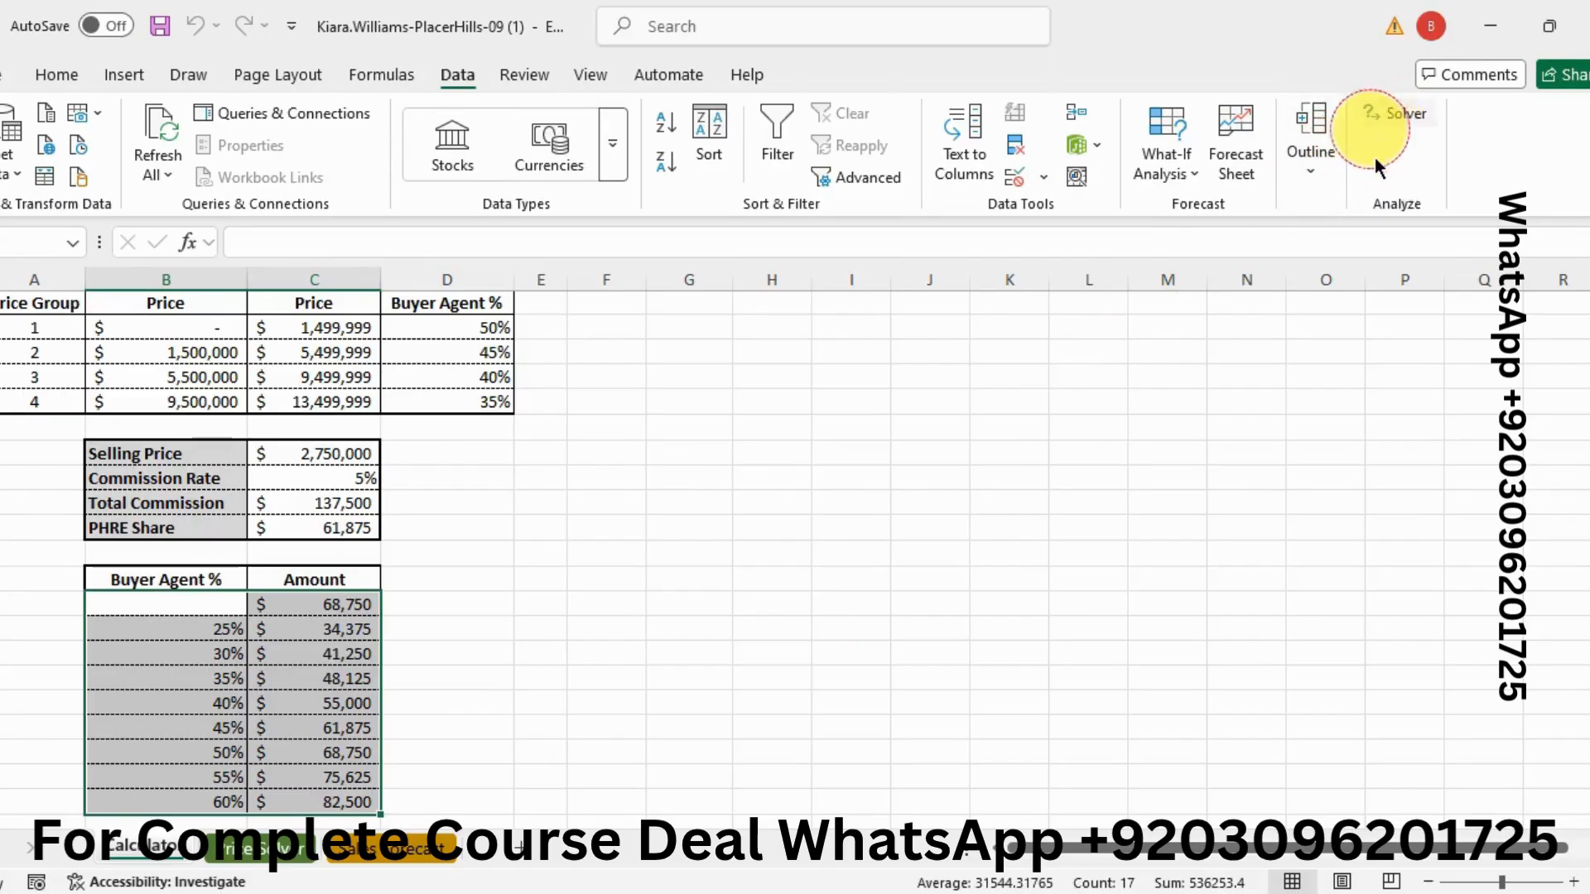
pyautogui.click(323, 667)
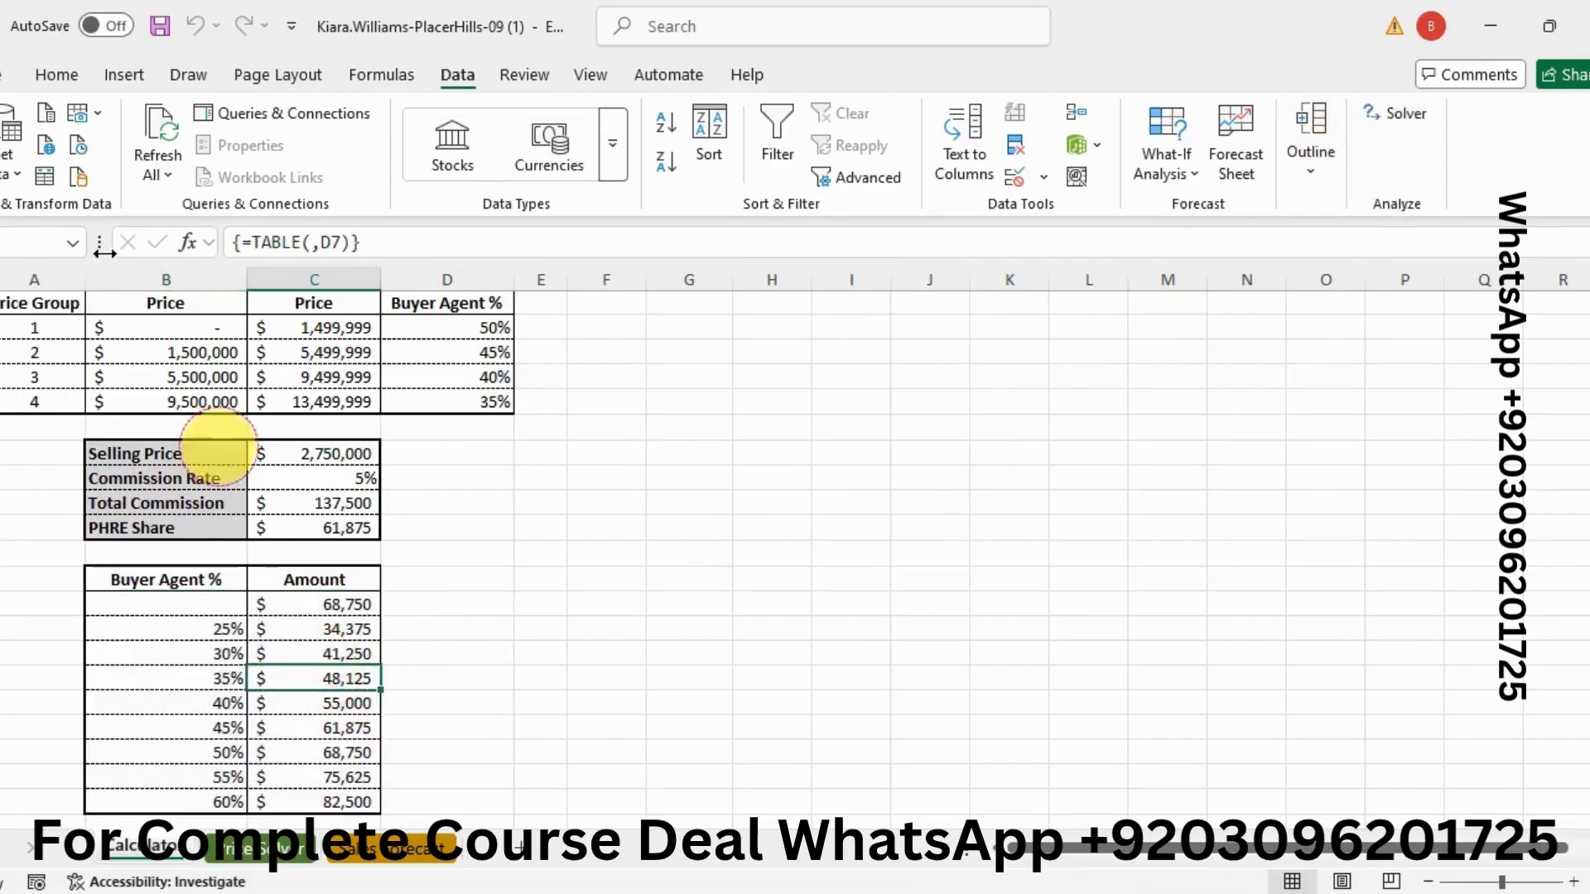
pyautogui.click(5, 79)
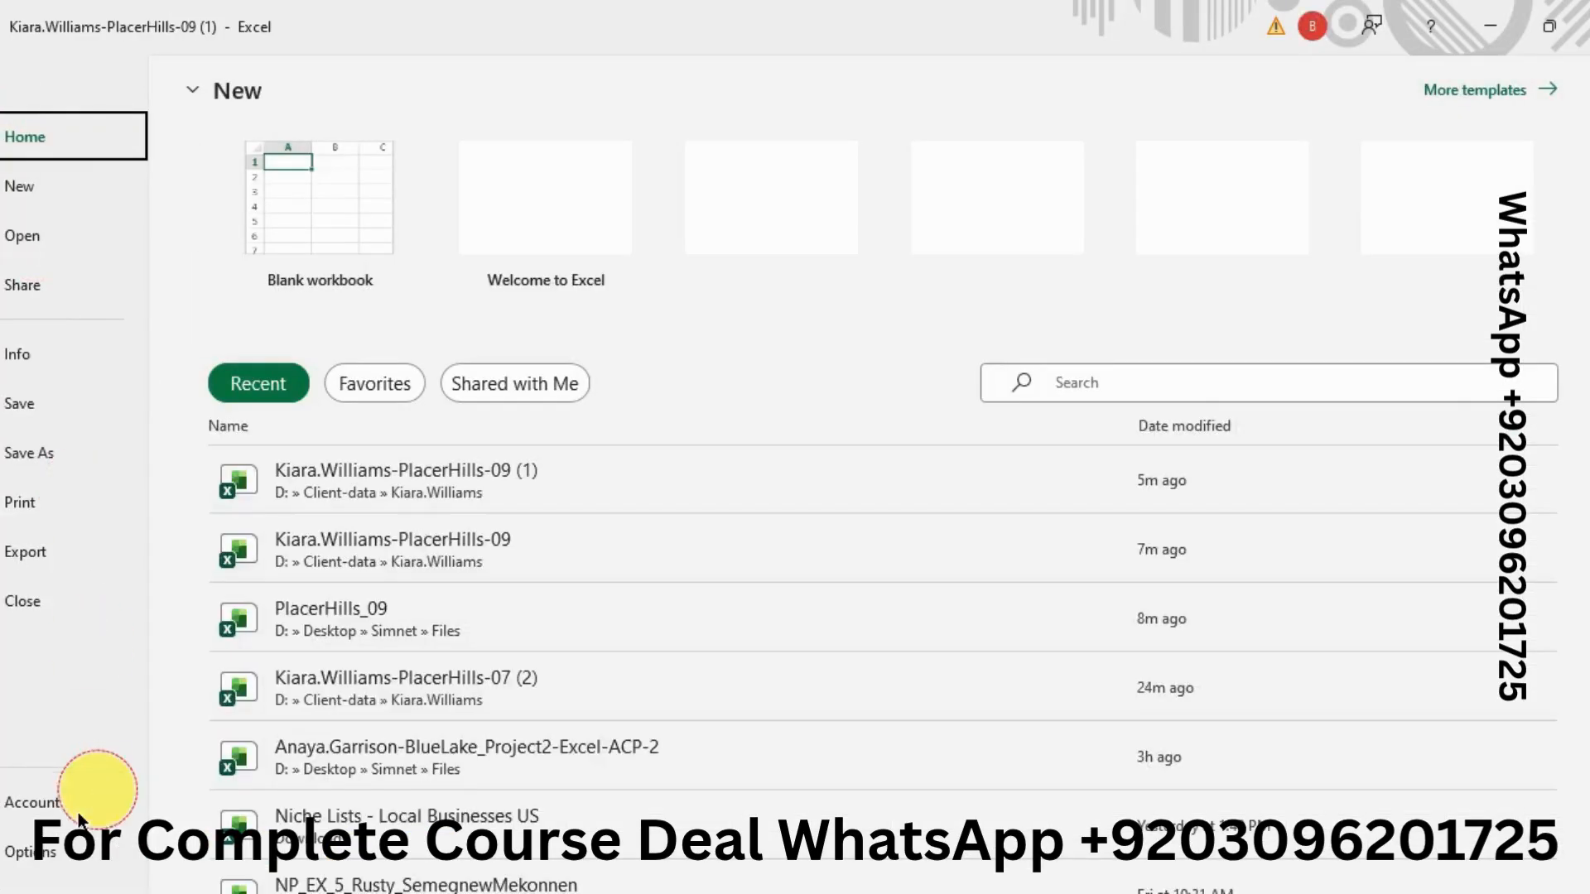
pyautogui.click(33, 852)
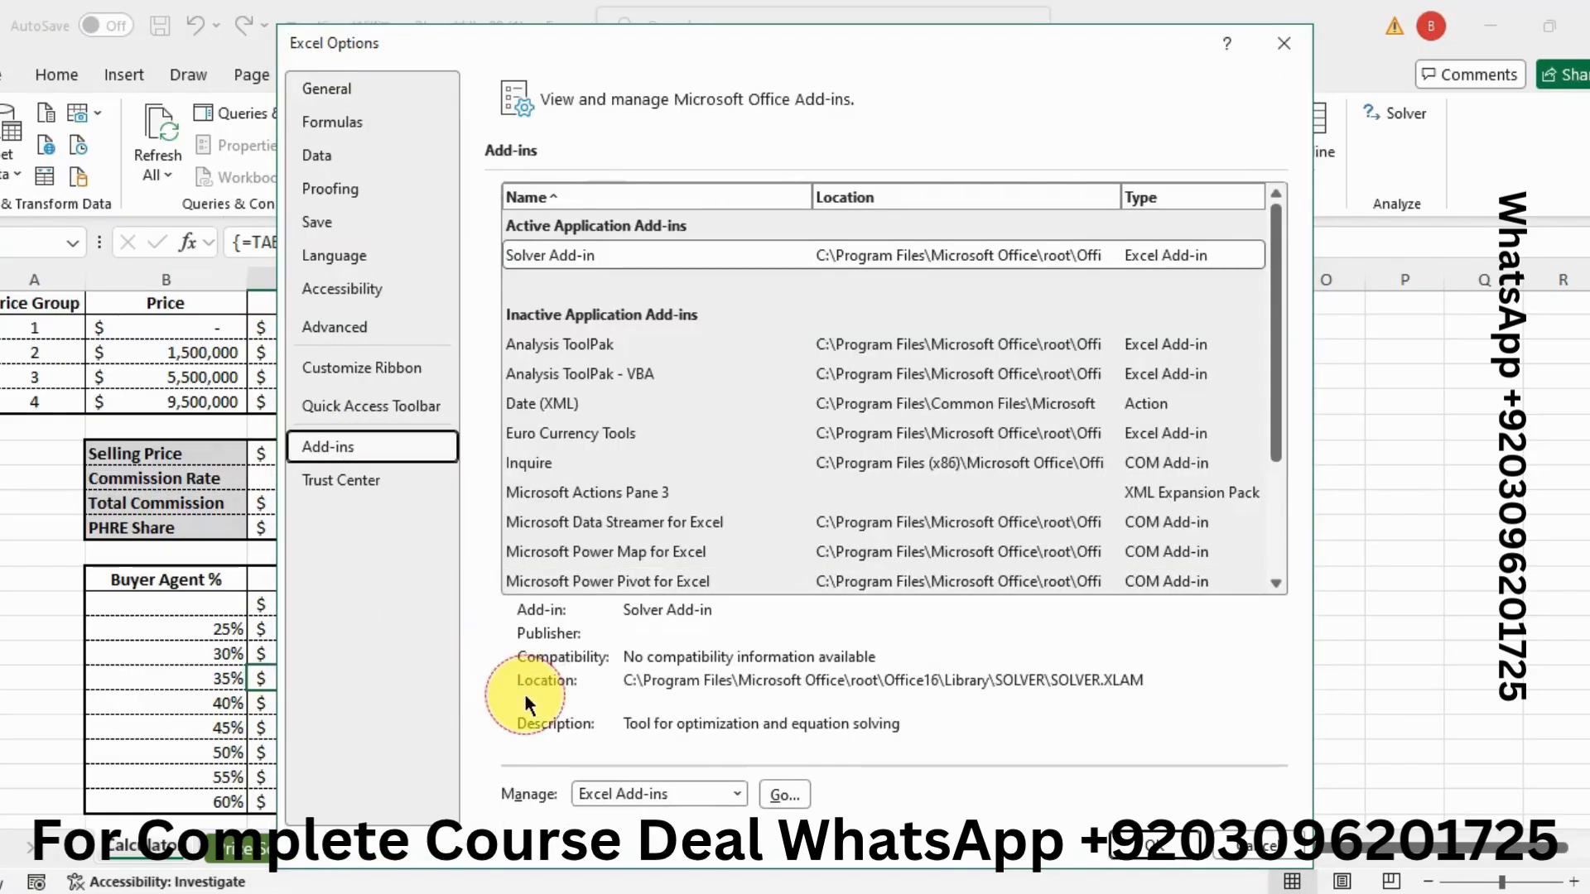
pyautogui.click(784, 794)
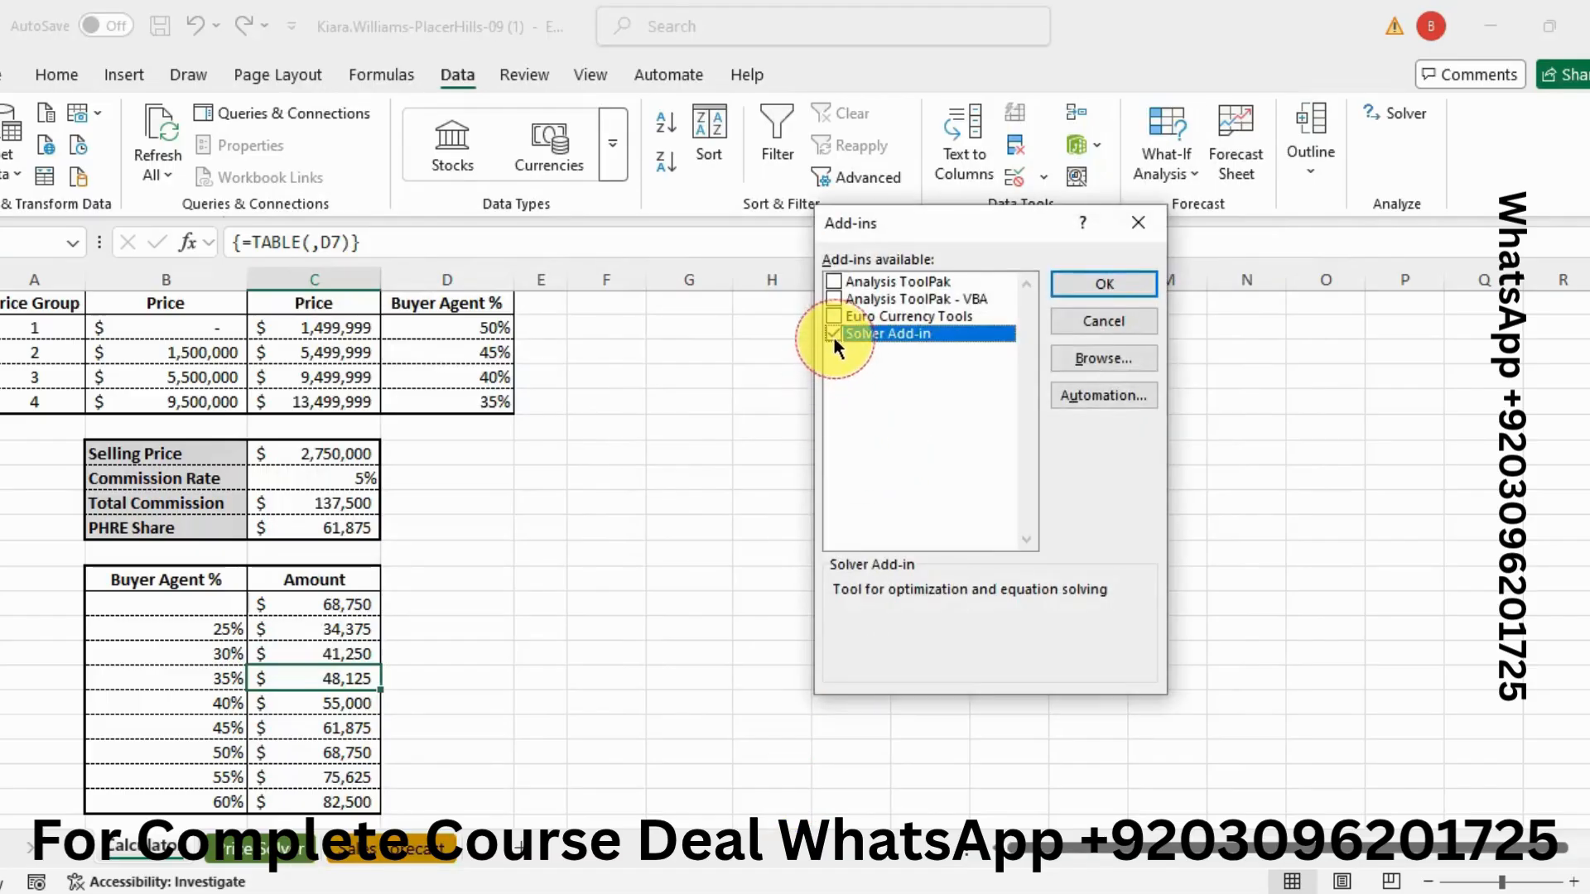
pyautogui.click(838, 279)
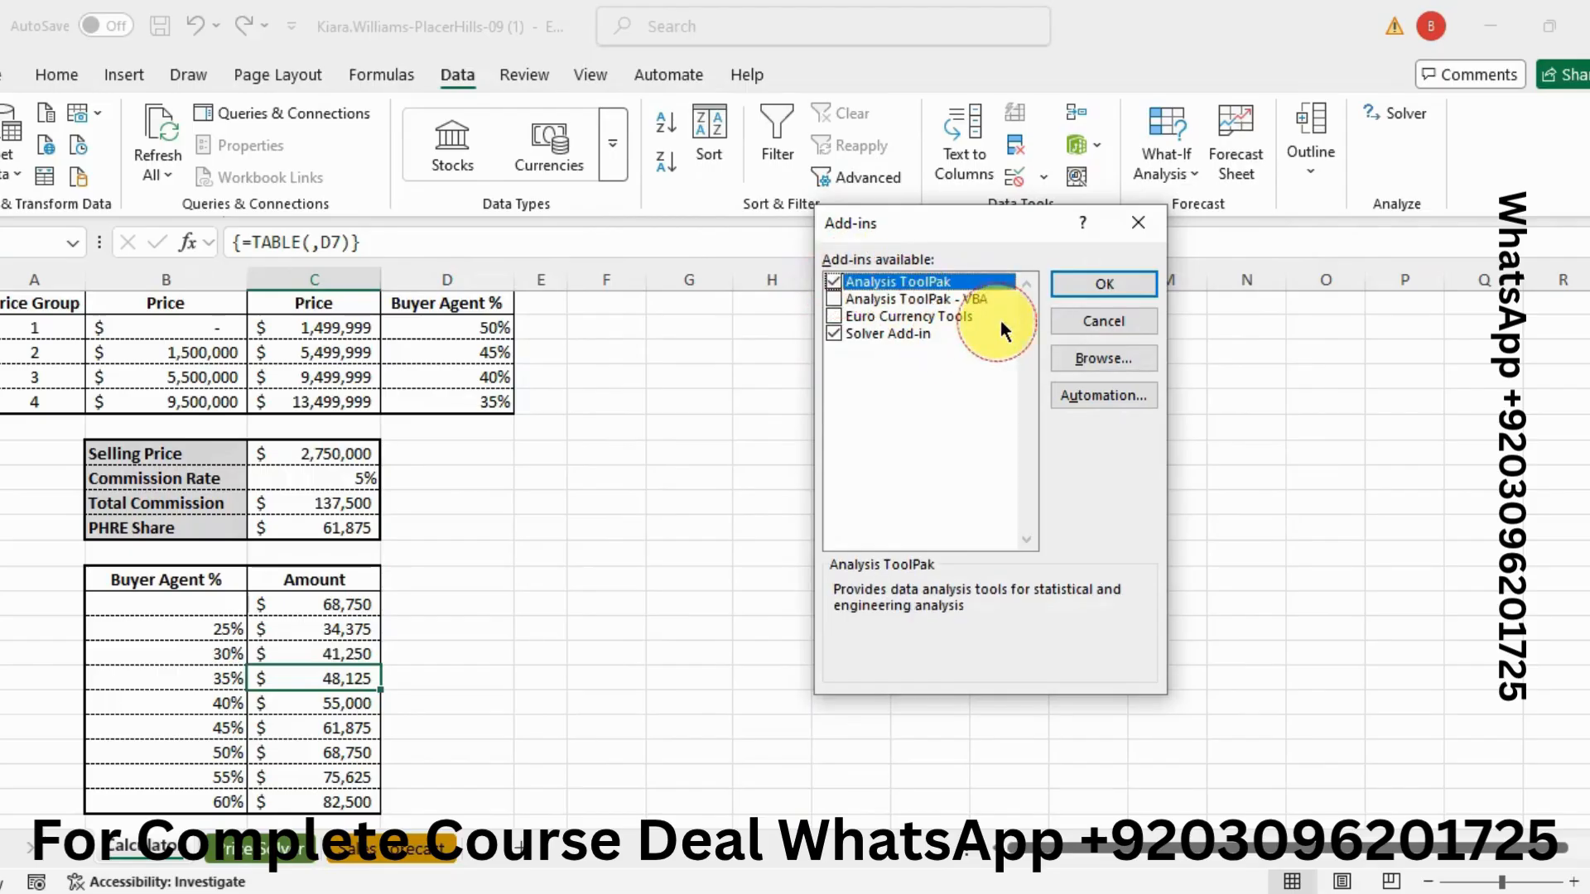
pyautogui.click(1070, 286)
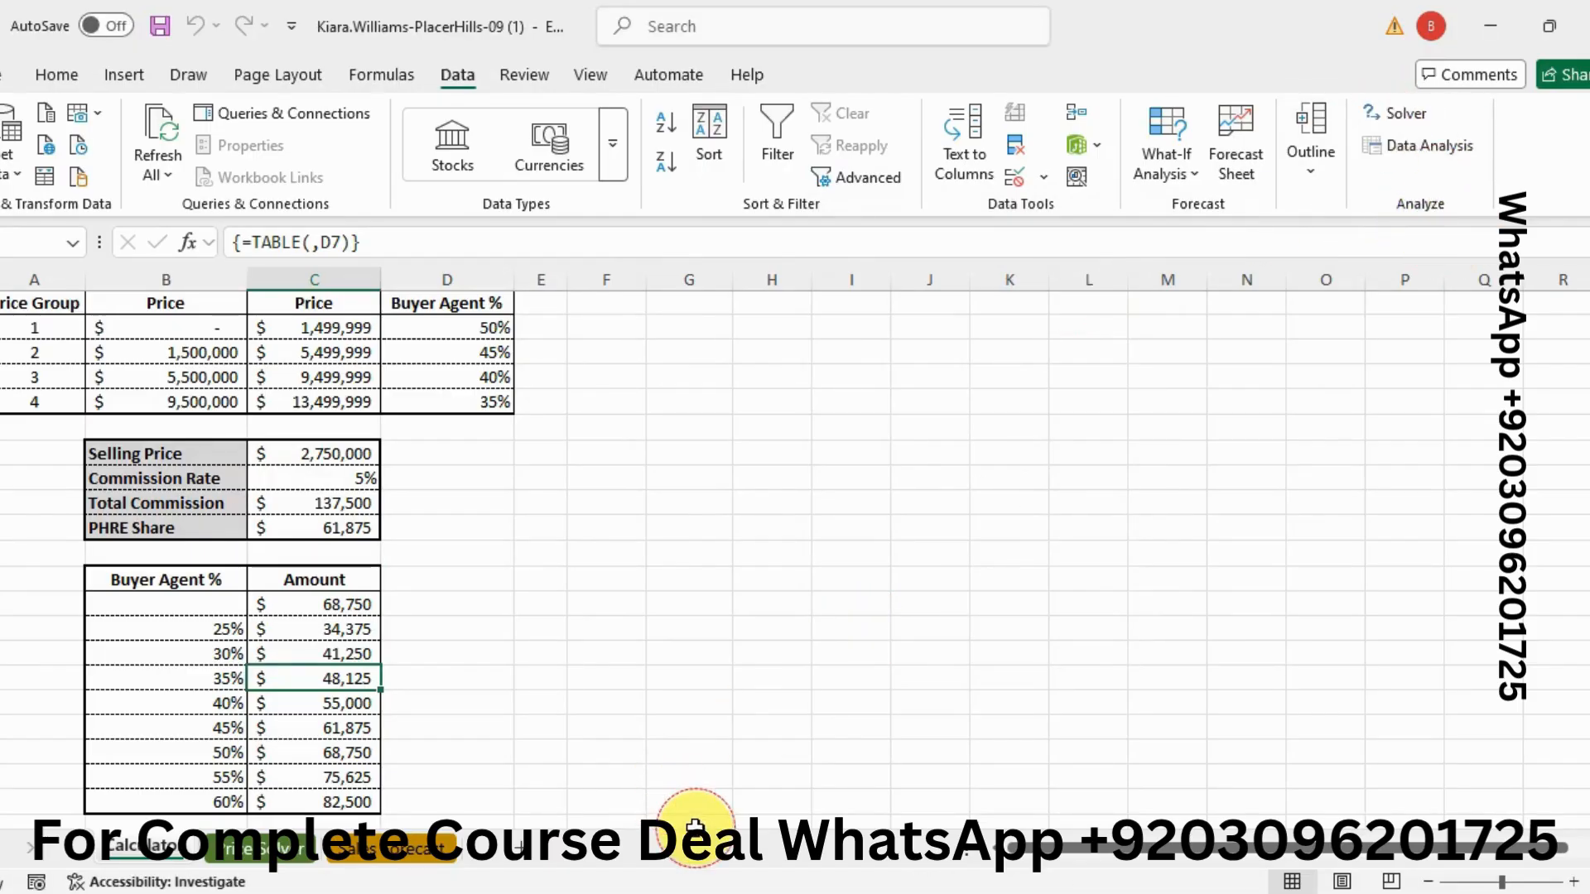
# Step: Check the cell-range naming instructions in Word and open the Price Solver worksheet in Excel
pyautogui.click(819, 893)
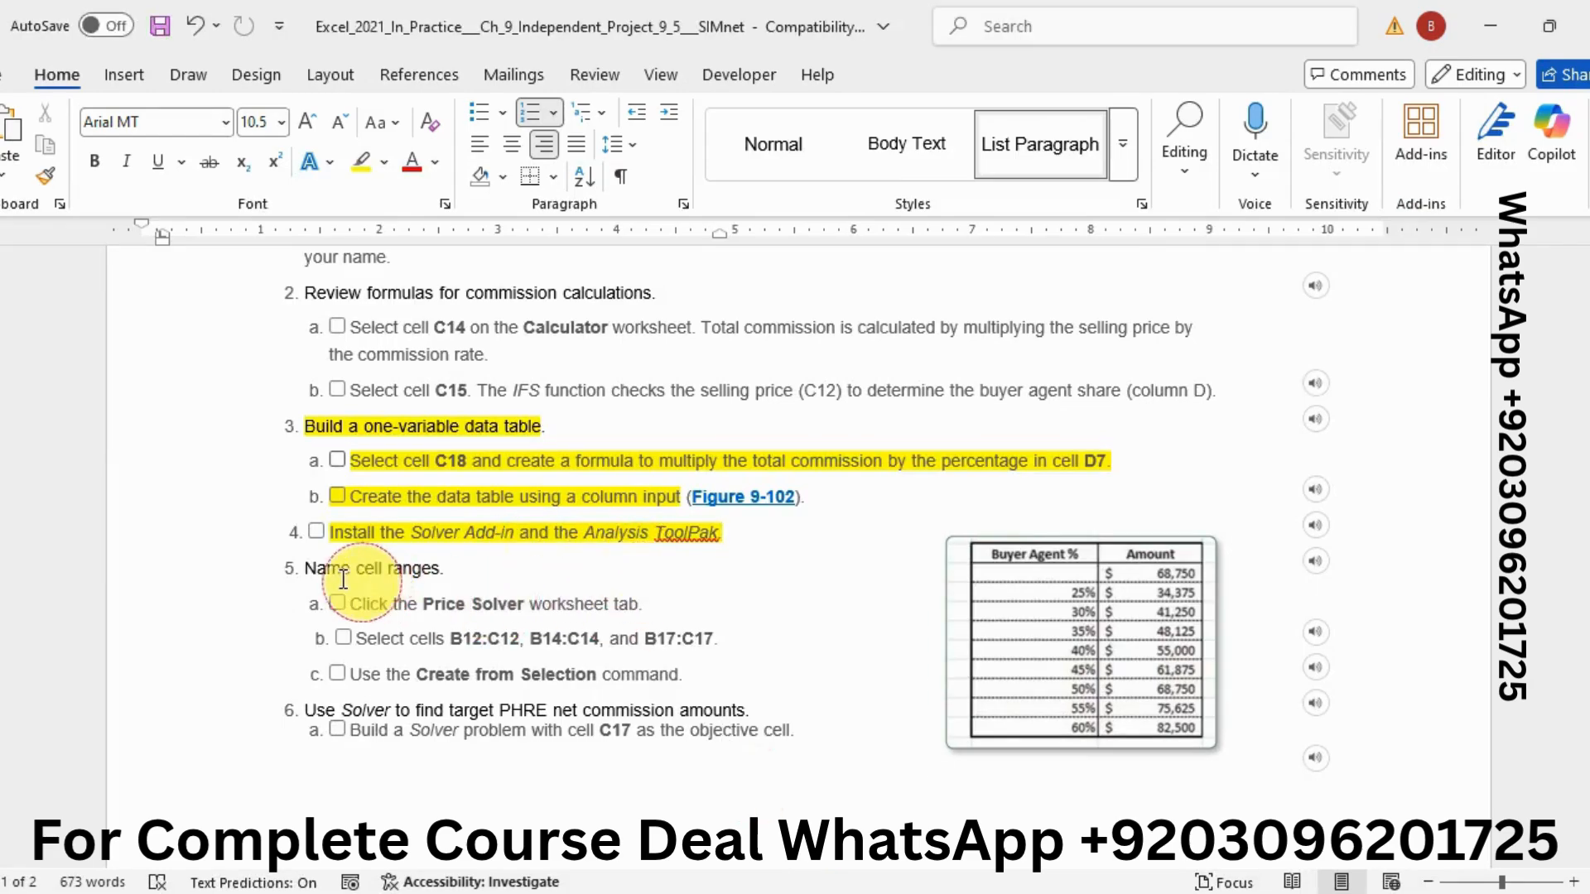
pyautogui.click(291, 568)
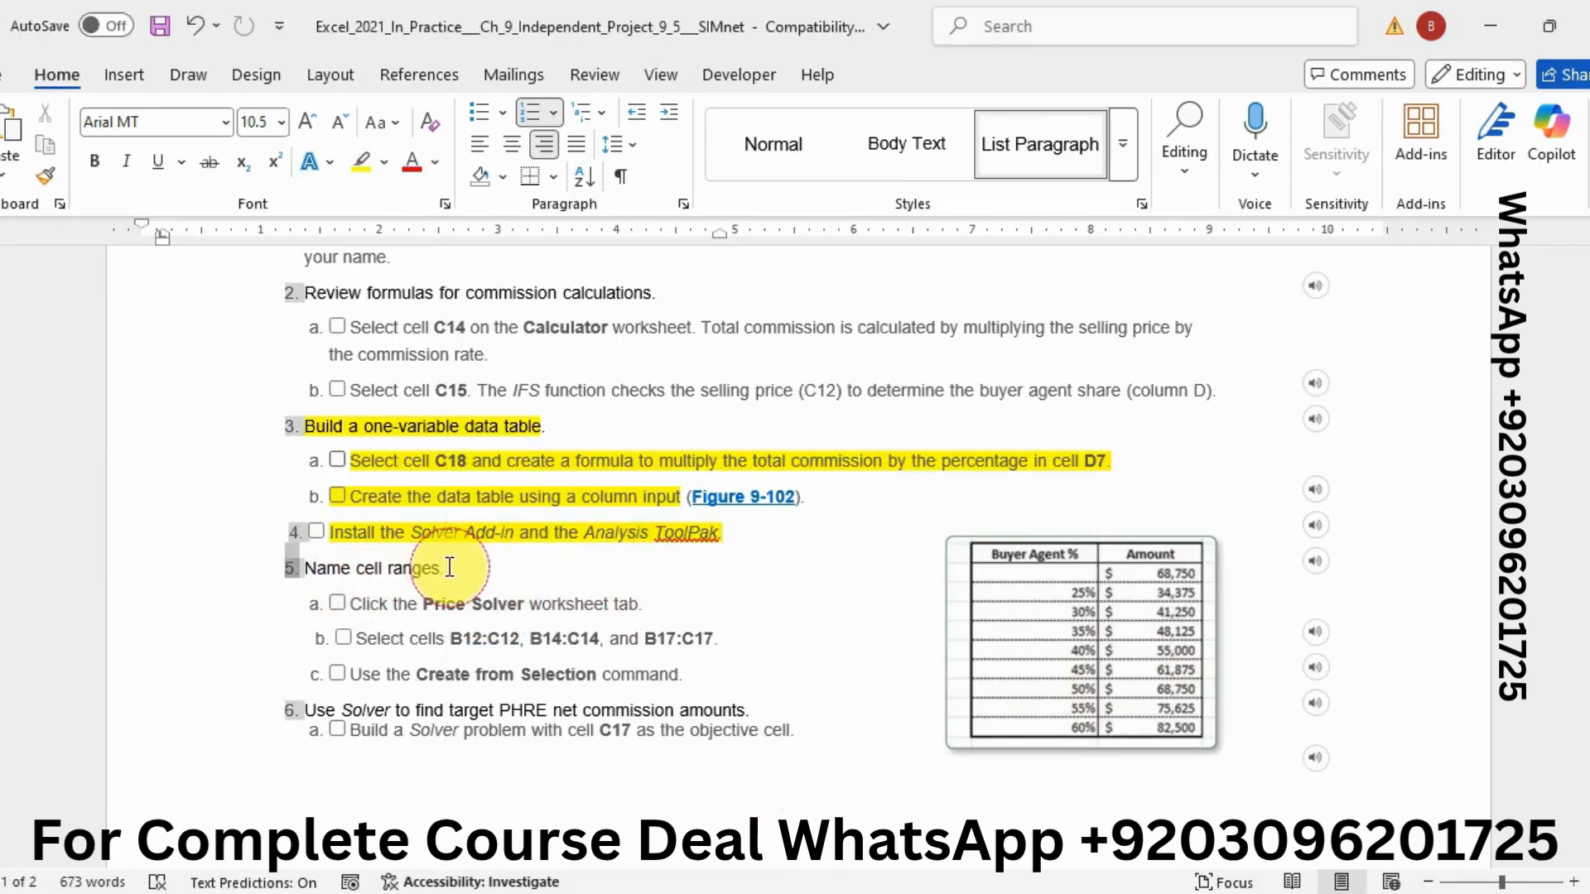
pyautogui.click(497, 643)
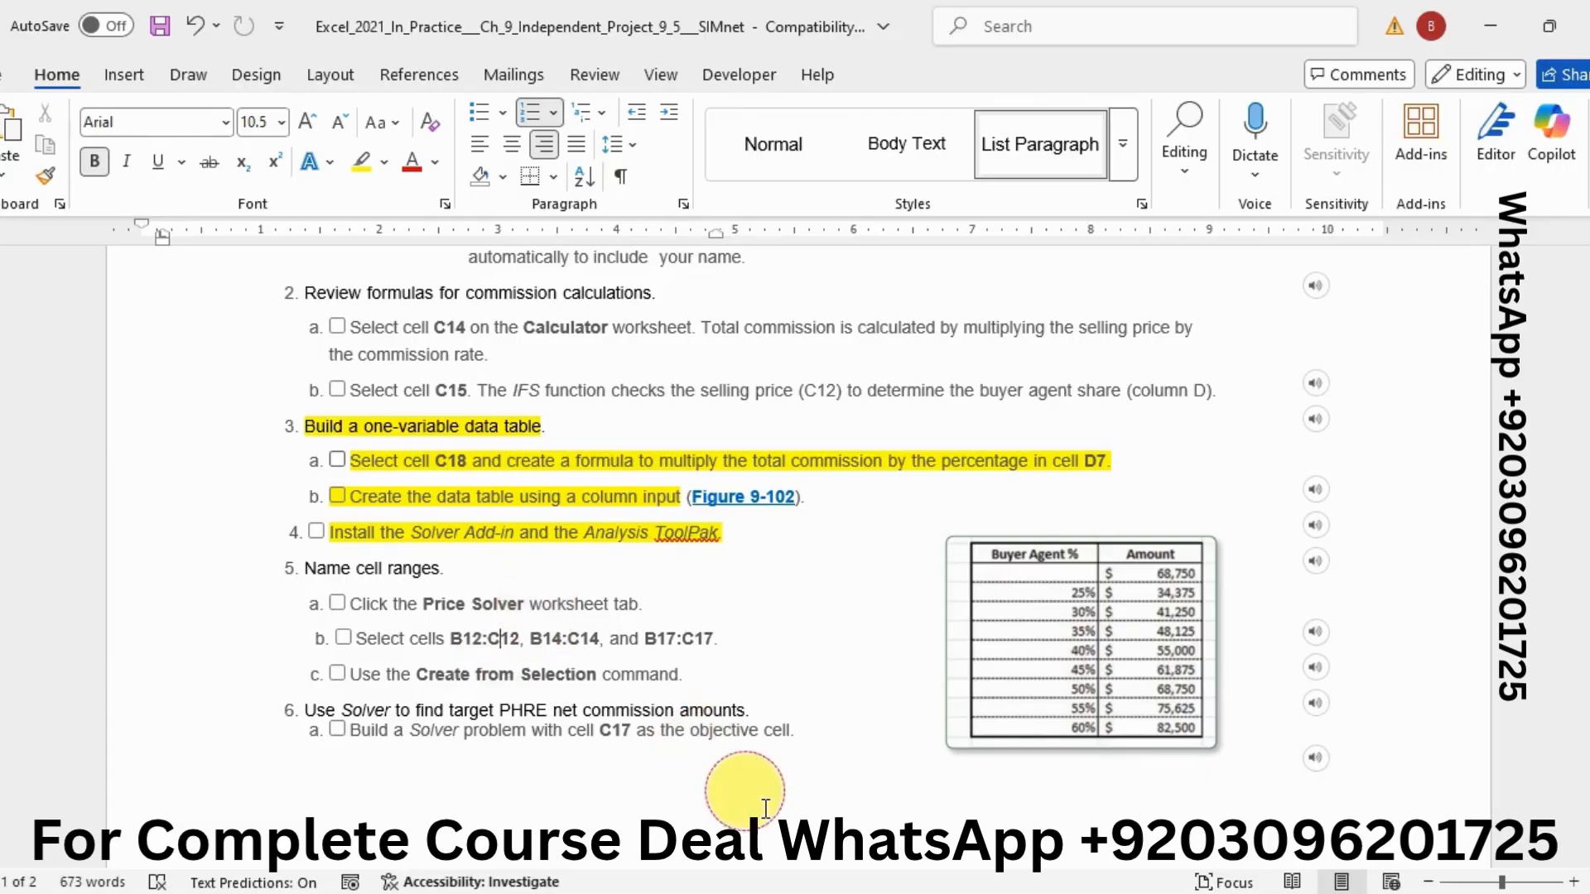
pyautogui.click(865, 893)
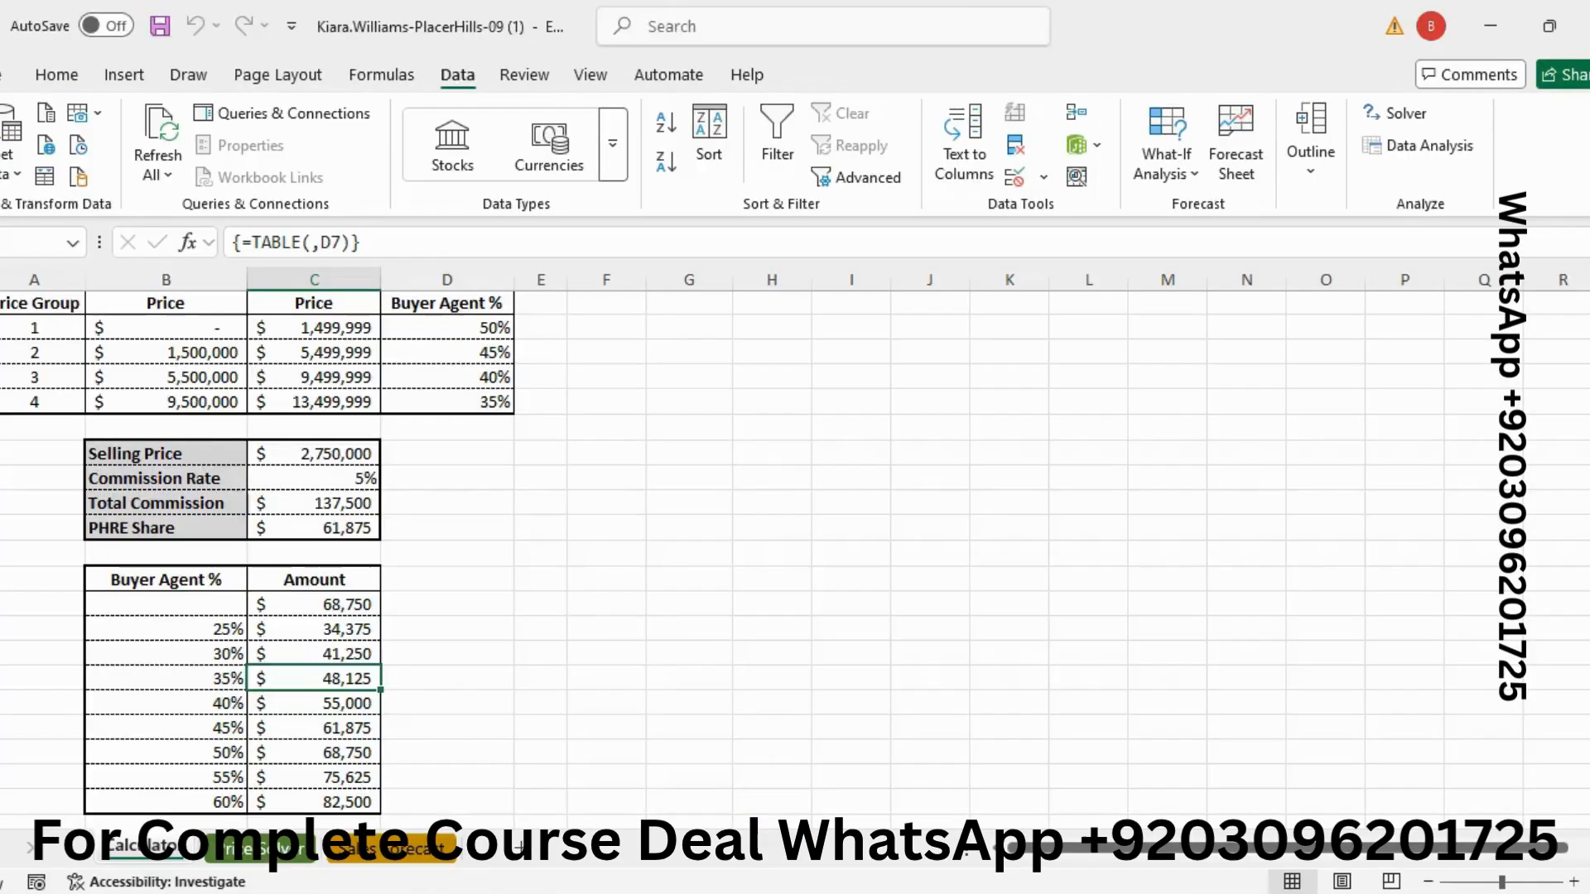
pyautogui.click(298, 832)
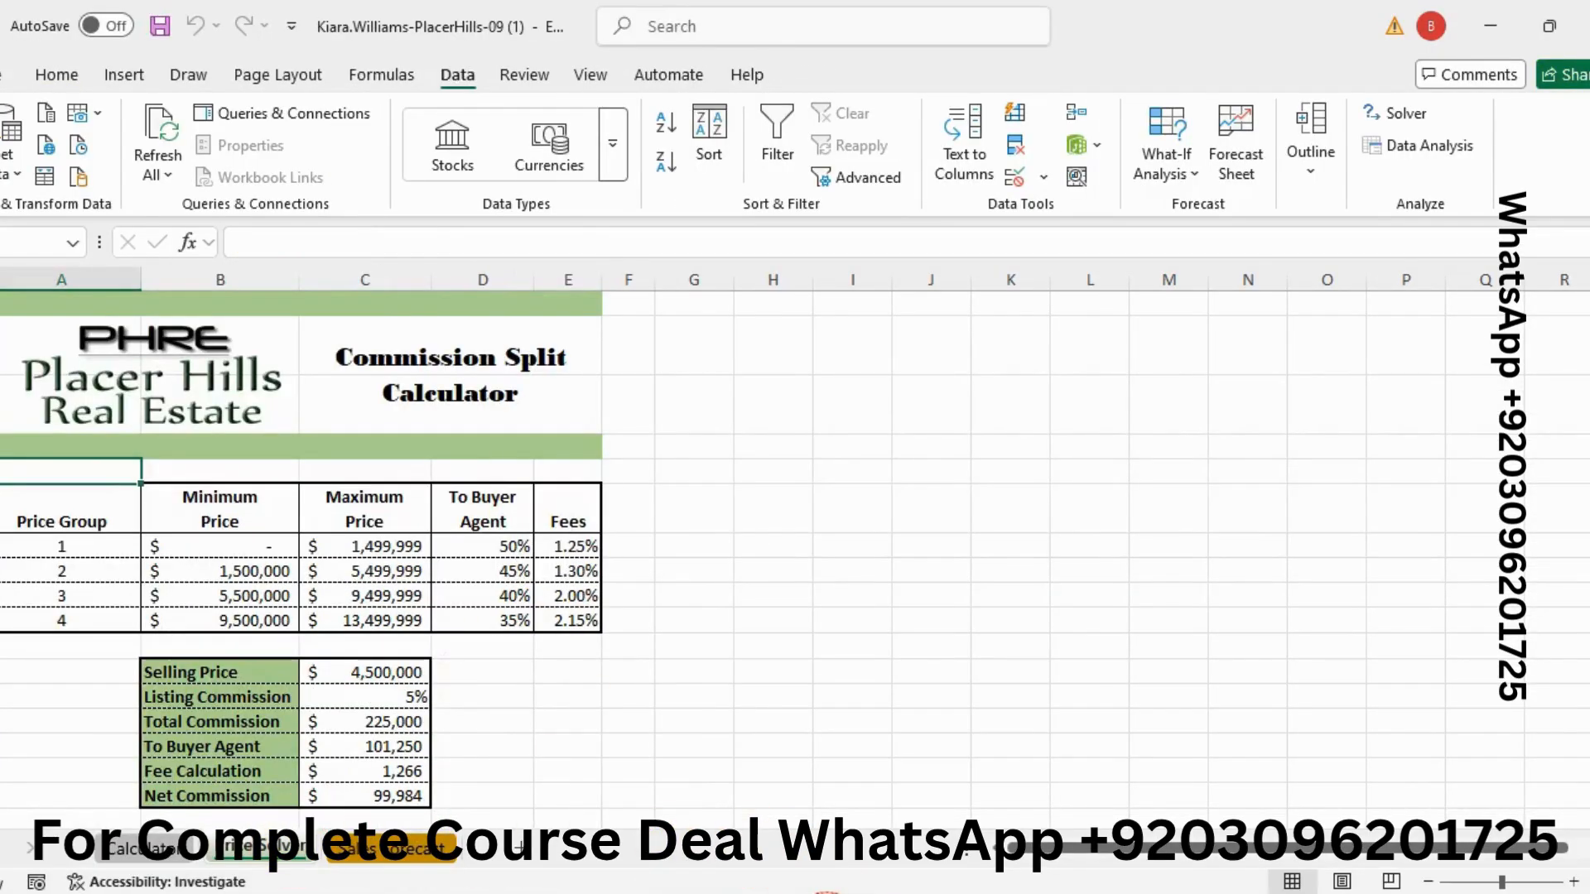
# Step: Look up the first range to name in the Word instructions and select cells B12:C12 on the Price Solver worksheet
pyautogui.click(827, 893)
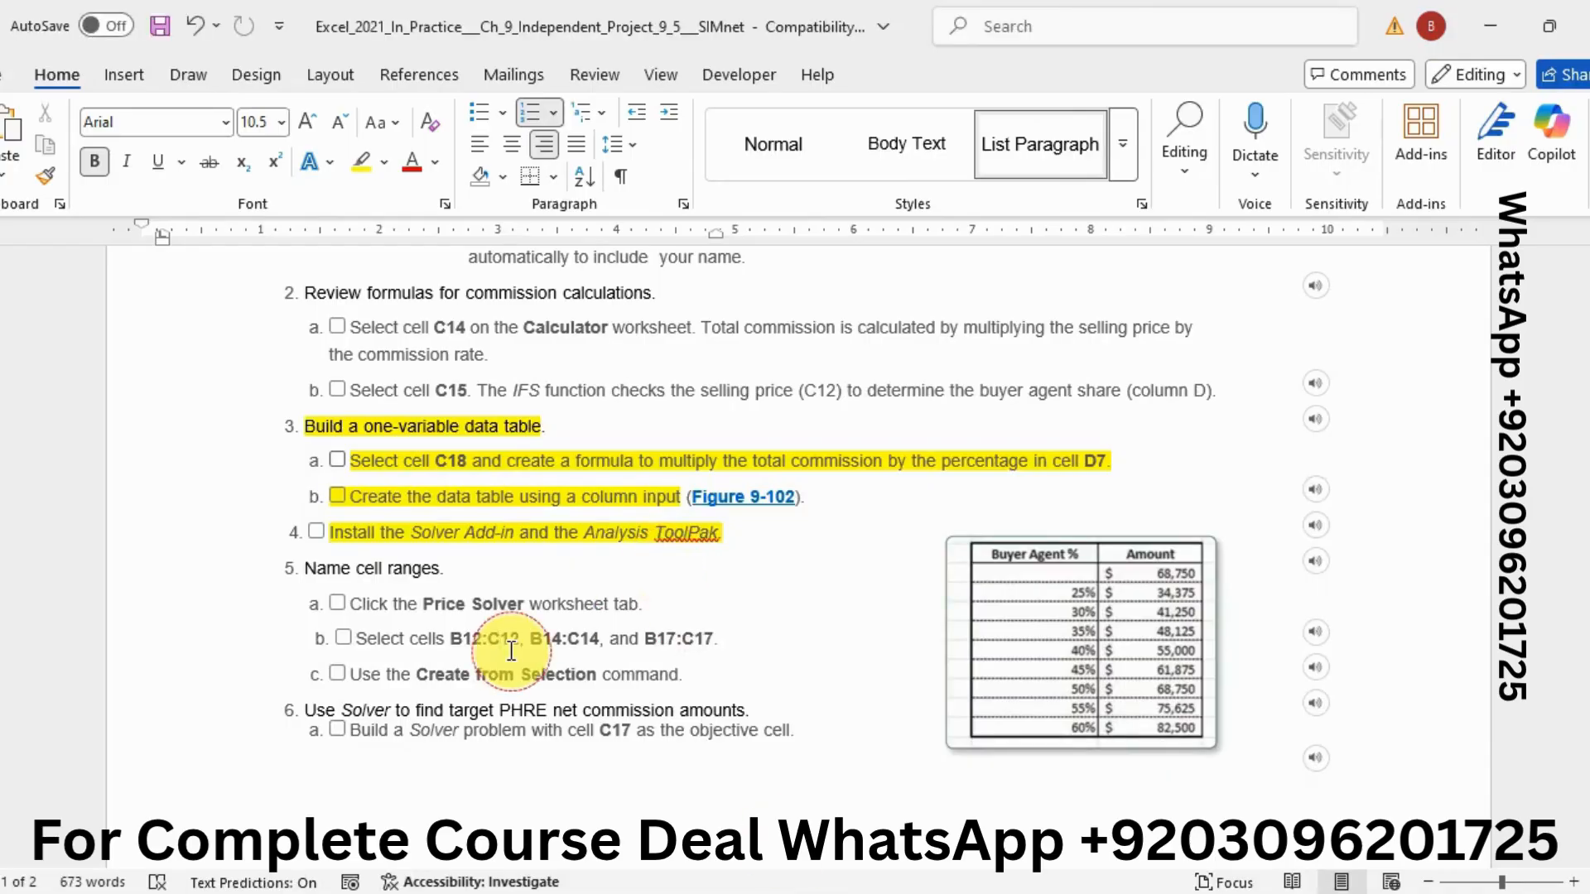
pyautogui.moveTo(451, 638); pyautogui.dragTo(513, 637)
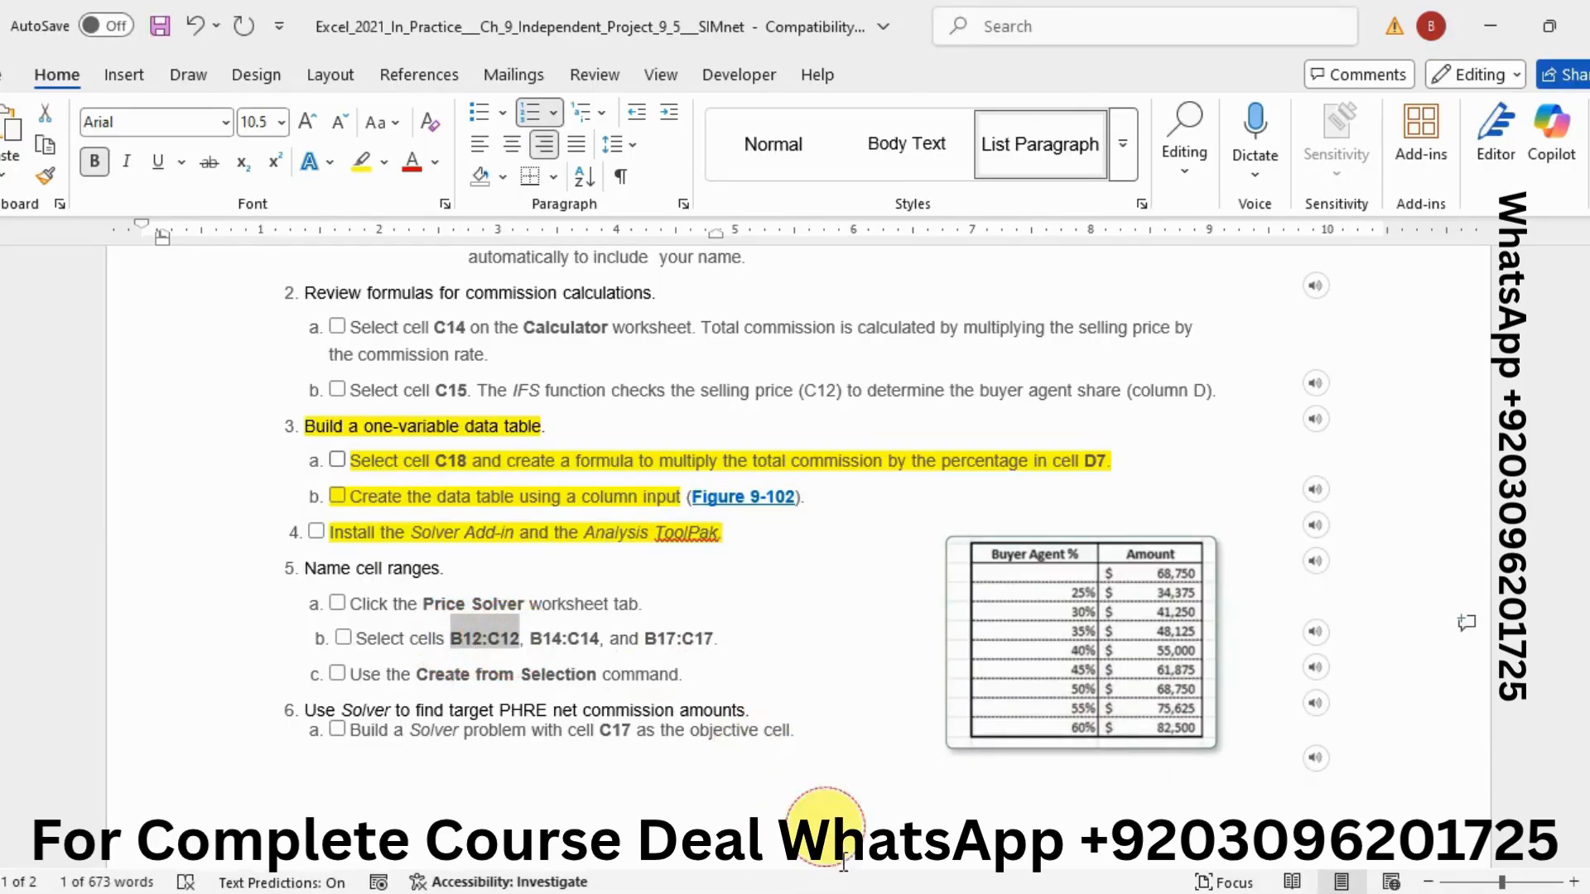
pyautogui.click(867, 892)
pyautogui.click(27, 238)
pyautogui.press('Return')
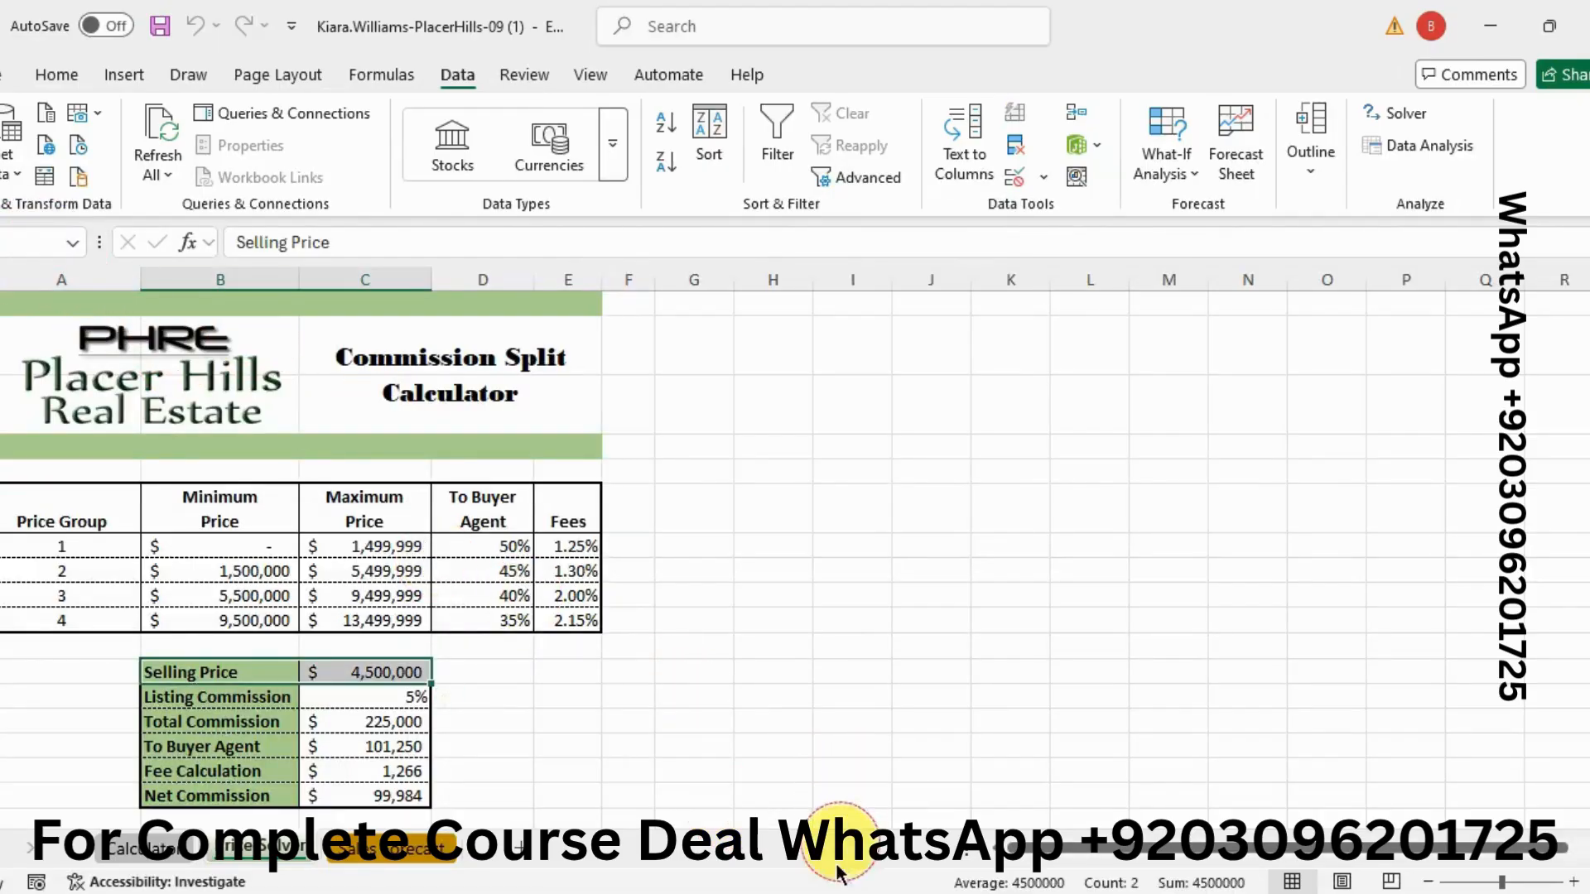
# Step: Add cells B14:C14 and B17:C17 to the current selection, checking the ranges against the Word instructions
pyautogui.click(822, 891)
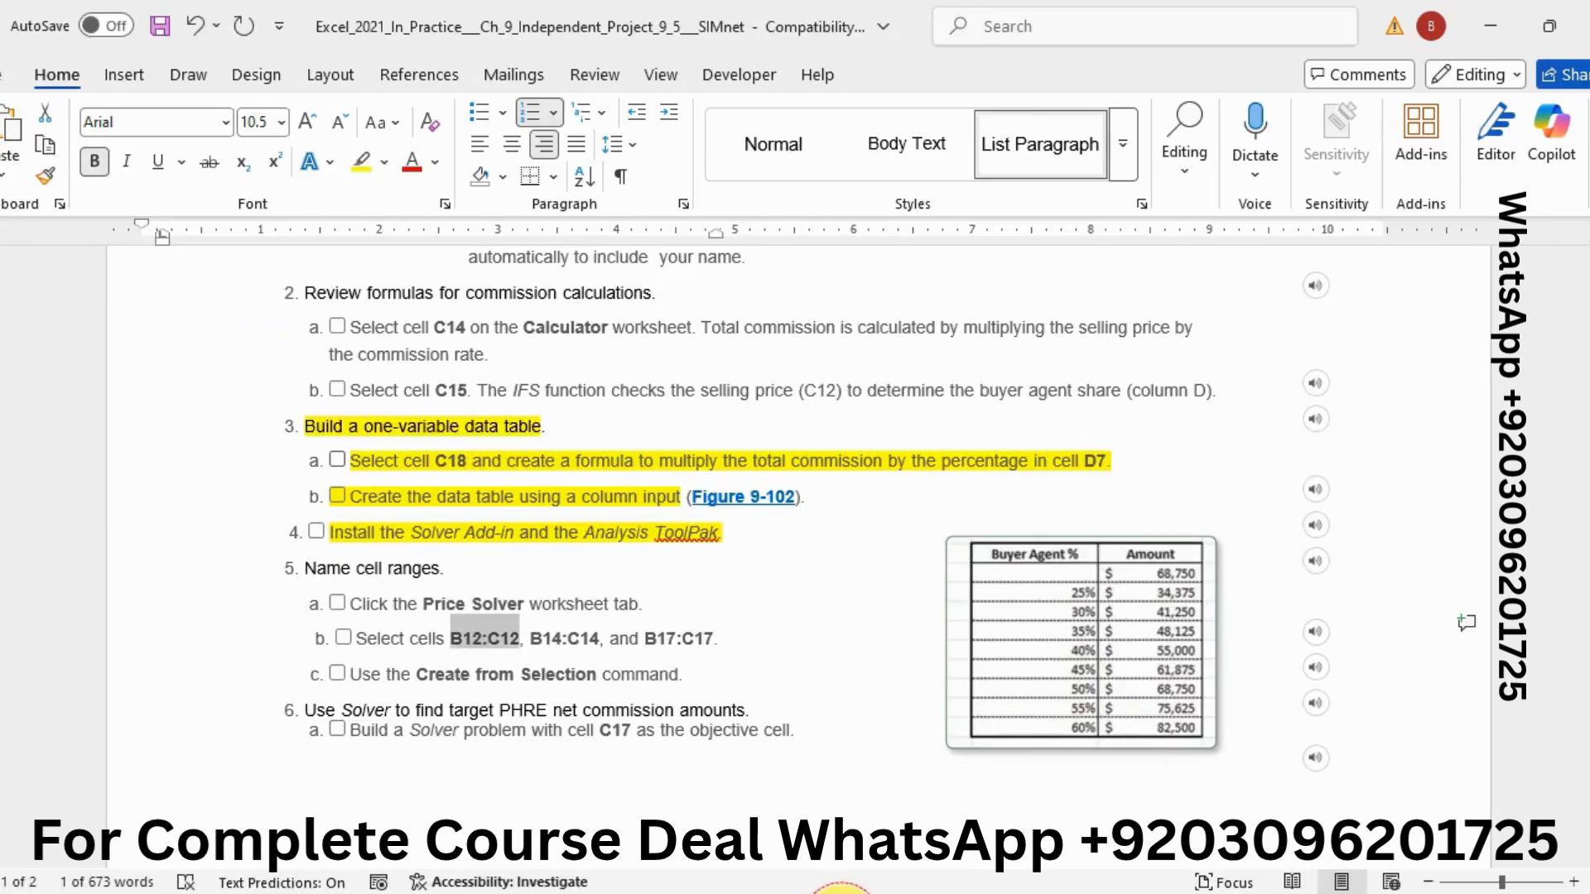
pyautogui.click(865, 891)
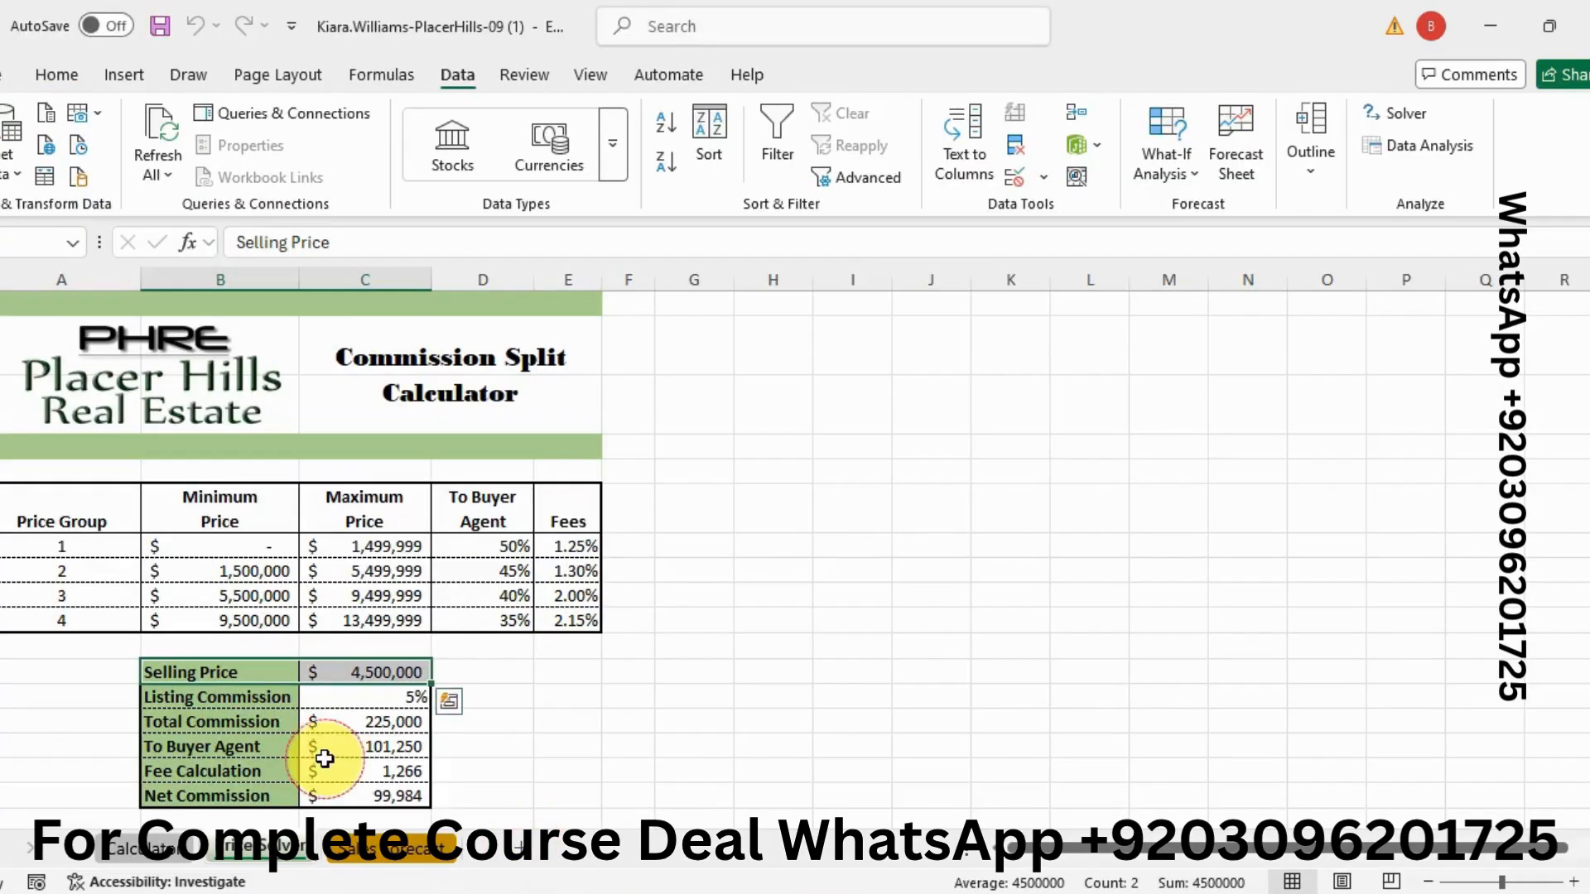
pyautogui.moveTo(248, 721); pyautogui.dragTo(339, 723)
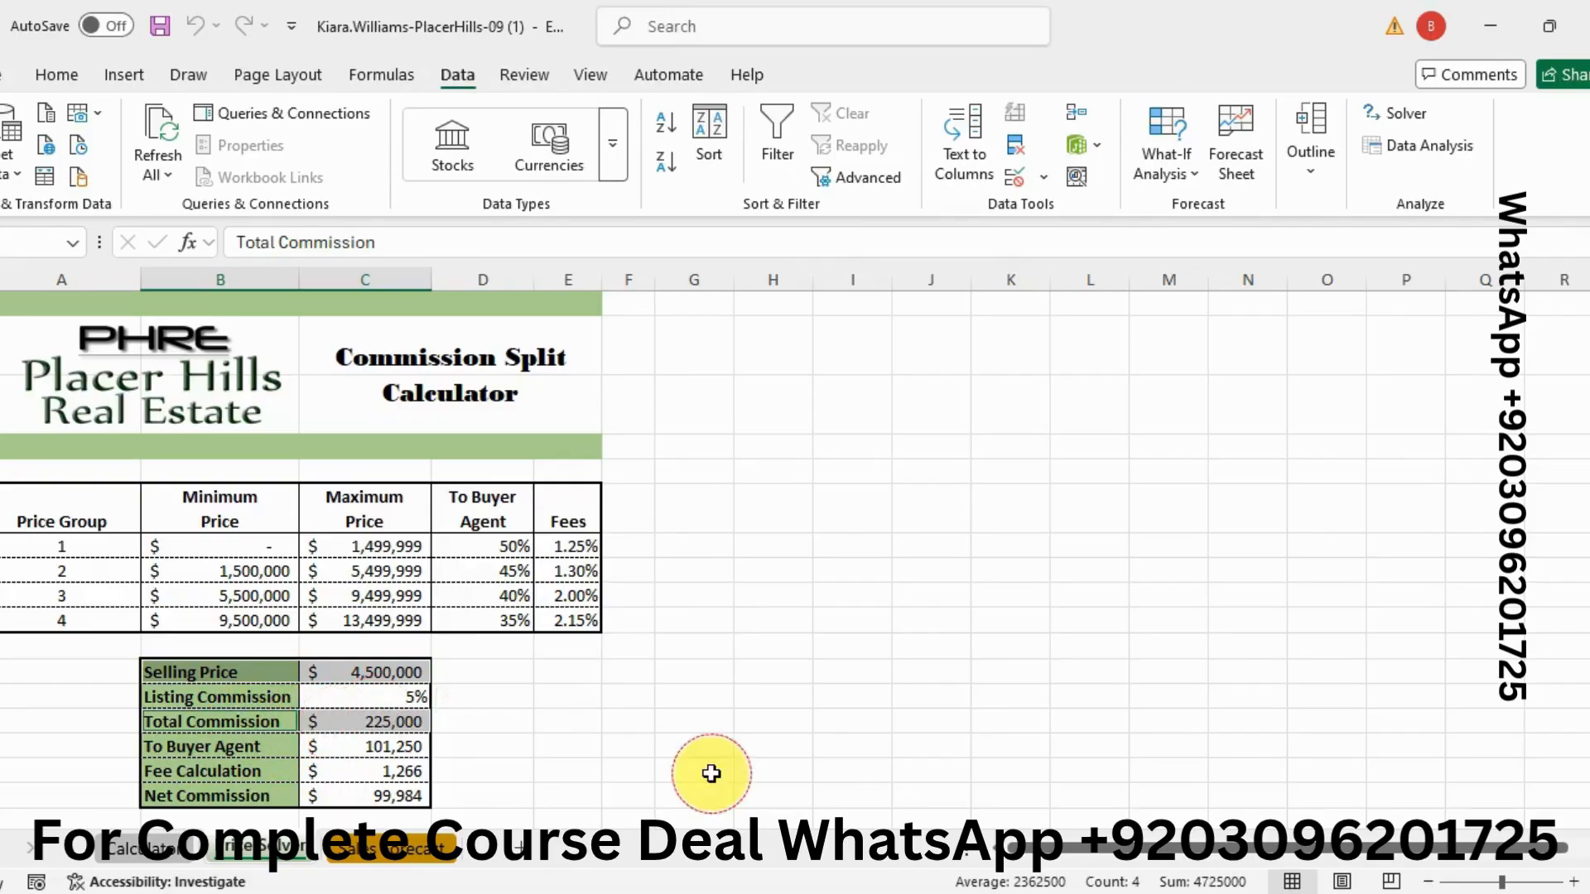
pyautogui.click(815, 891)
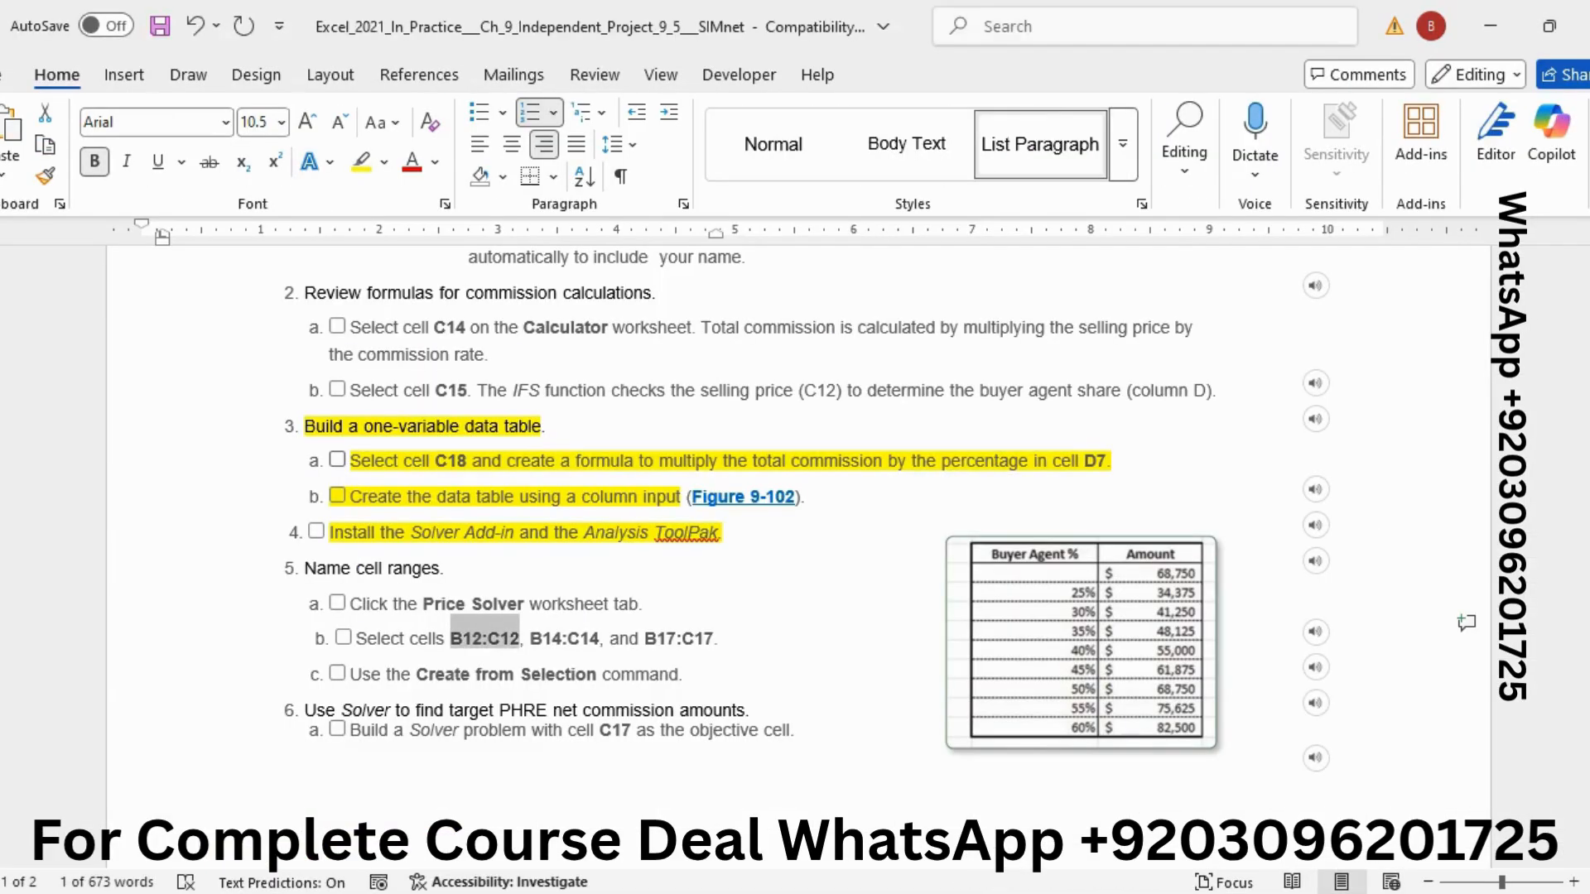
pyautogui.click(873, 892)
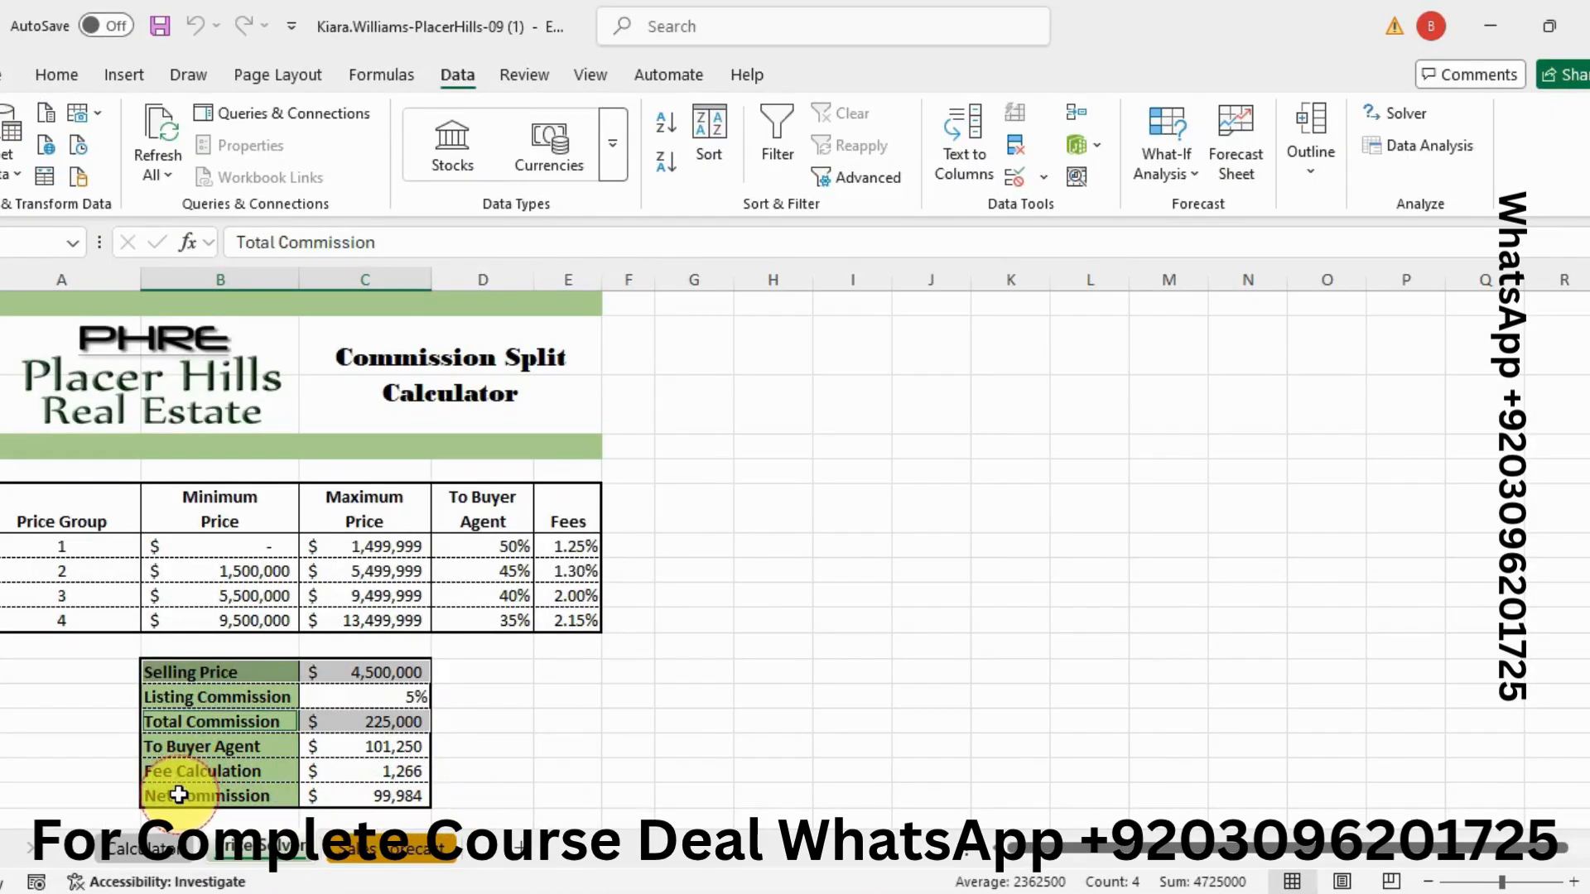
pyautogui.moveTo(179, 796); pyautogui.dragTo(355, 783)
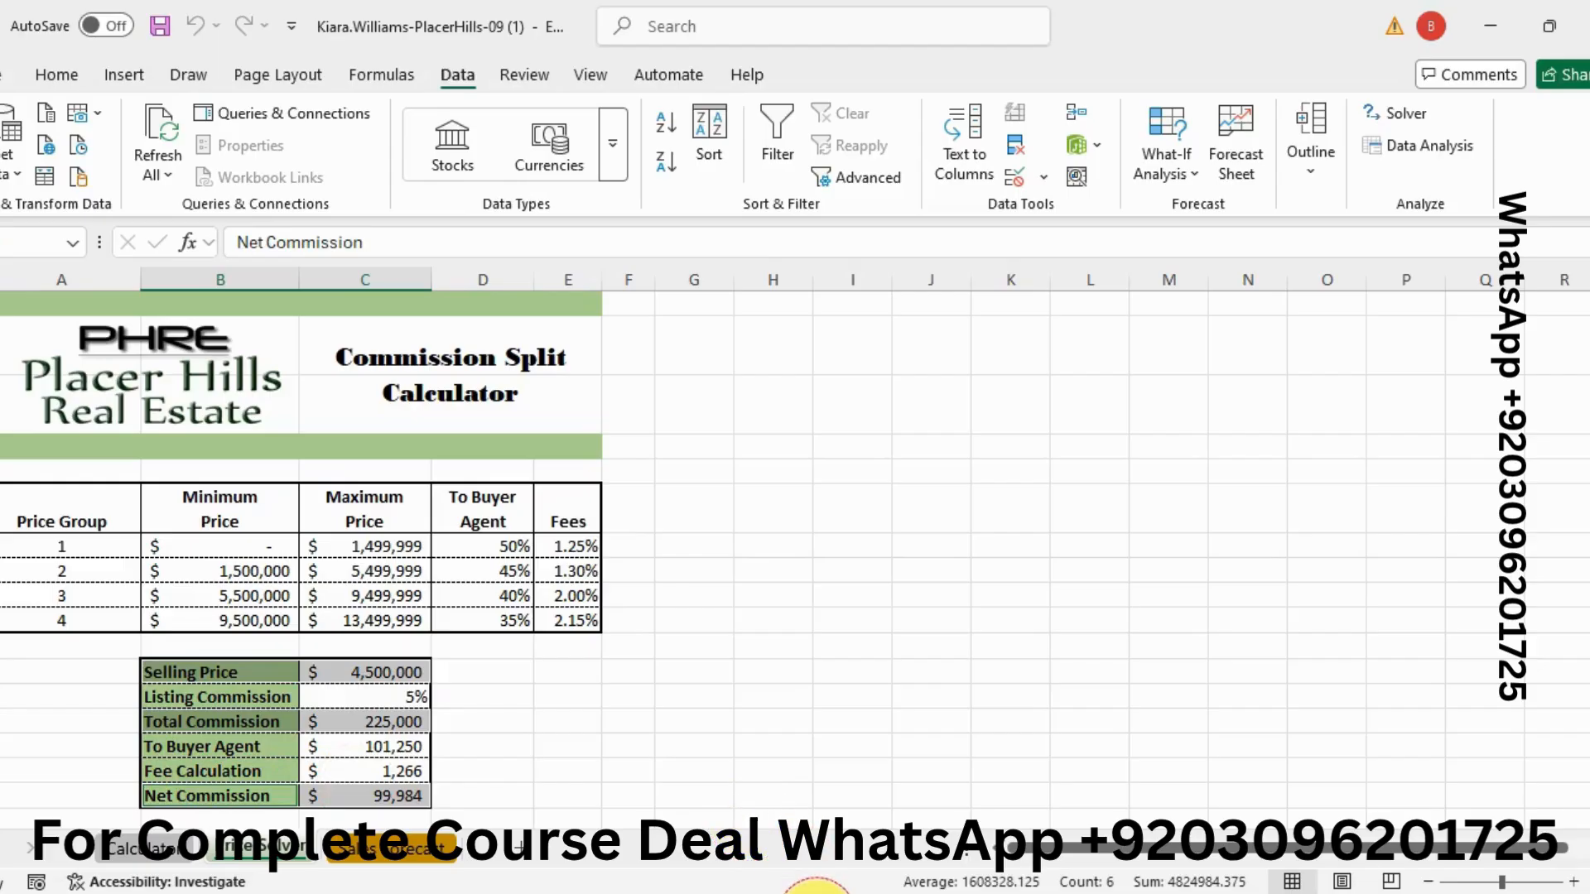
# Step: Check the naming command in Word, and create names for the selected Excel ranges from their left column labels
pyautogui.click(815, 888)
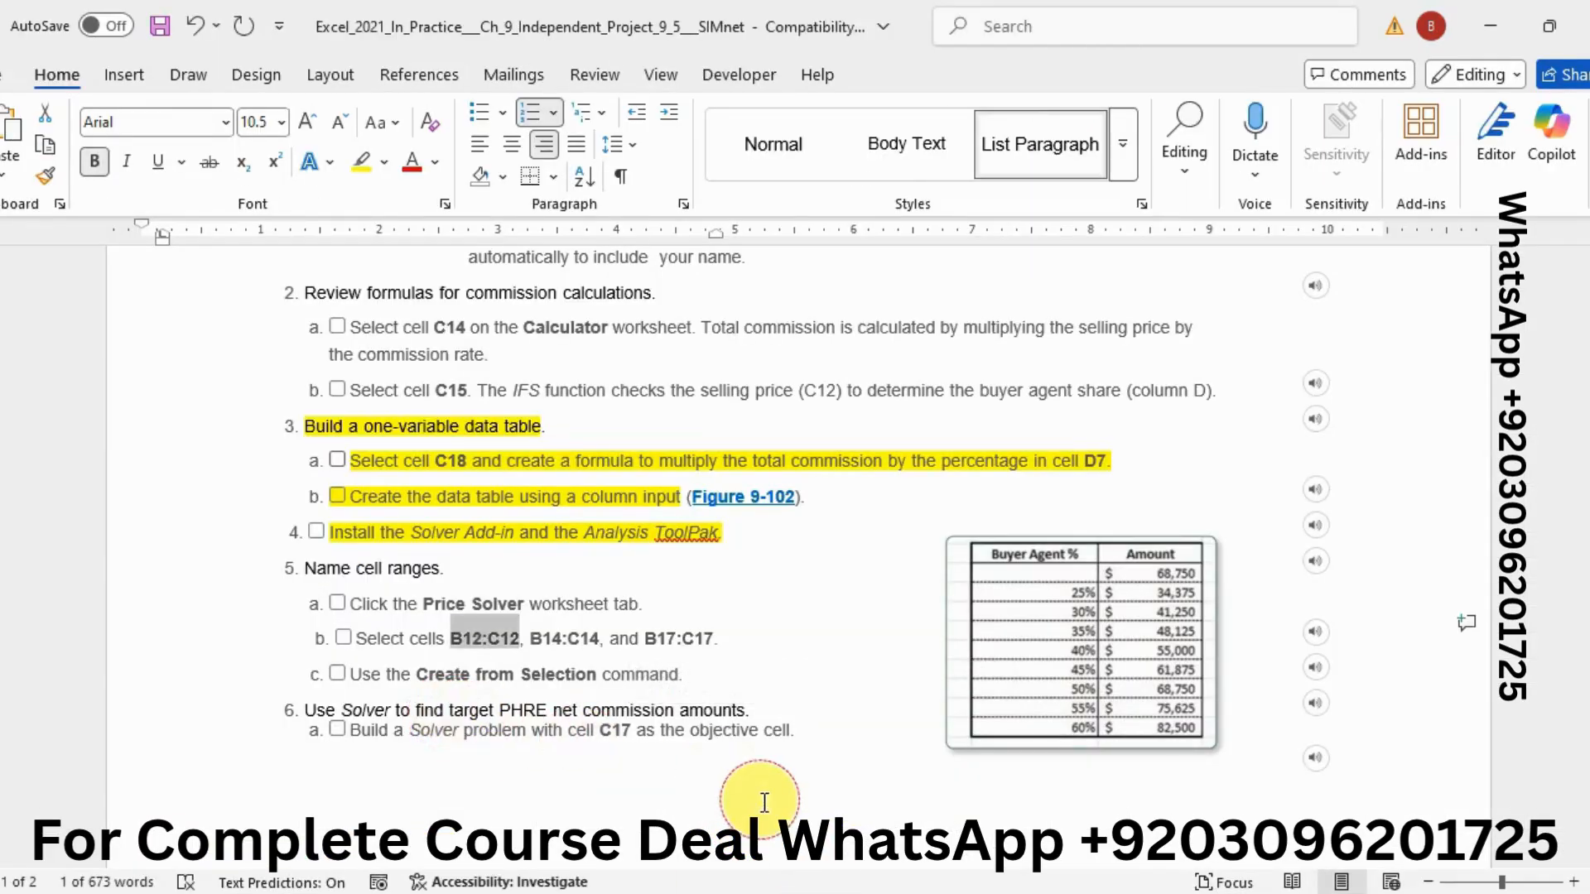
pyautogui.click(861, 888)
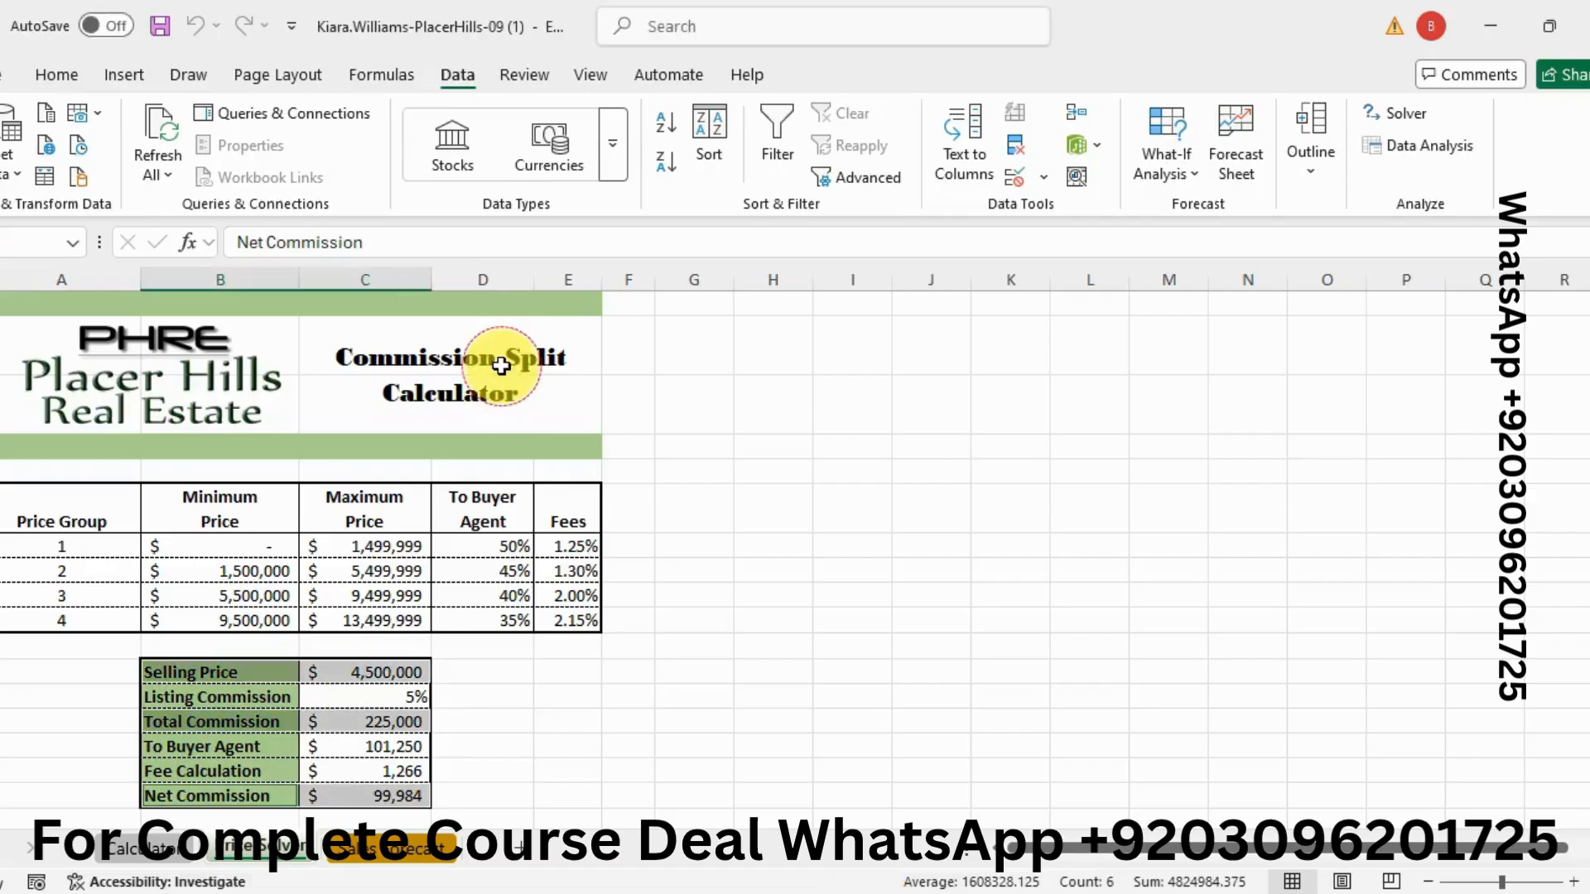
pyautogui.click(366, 76)
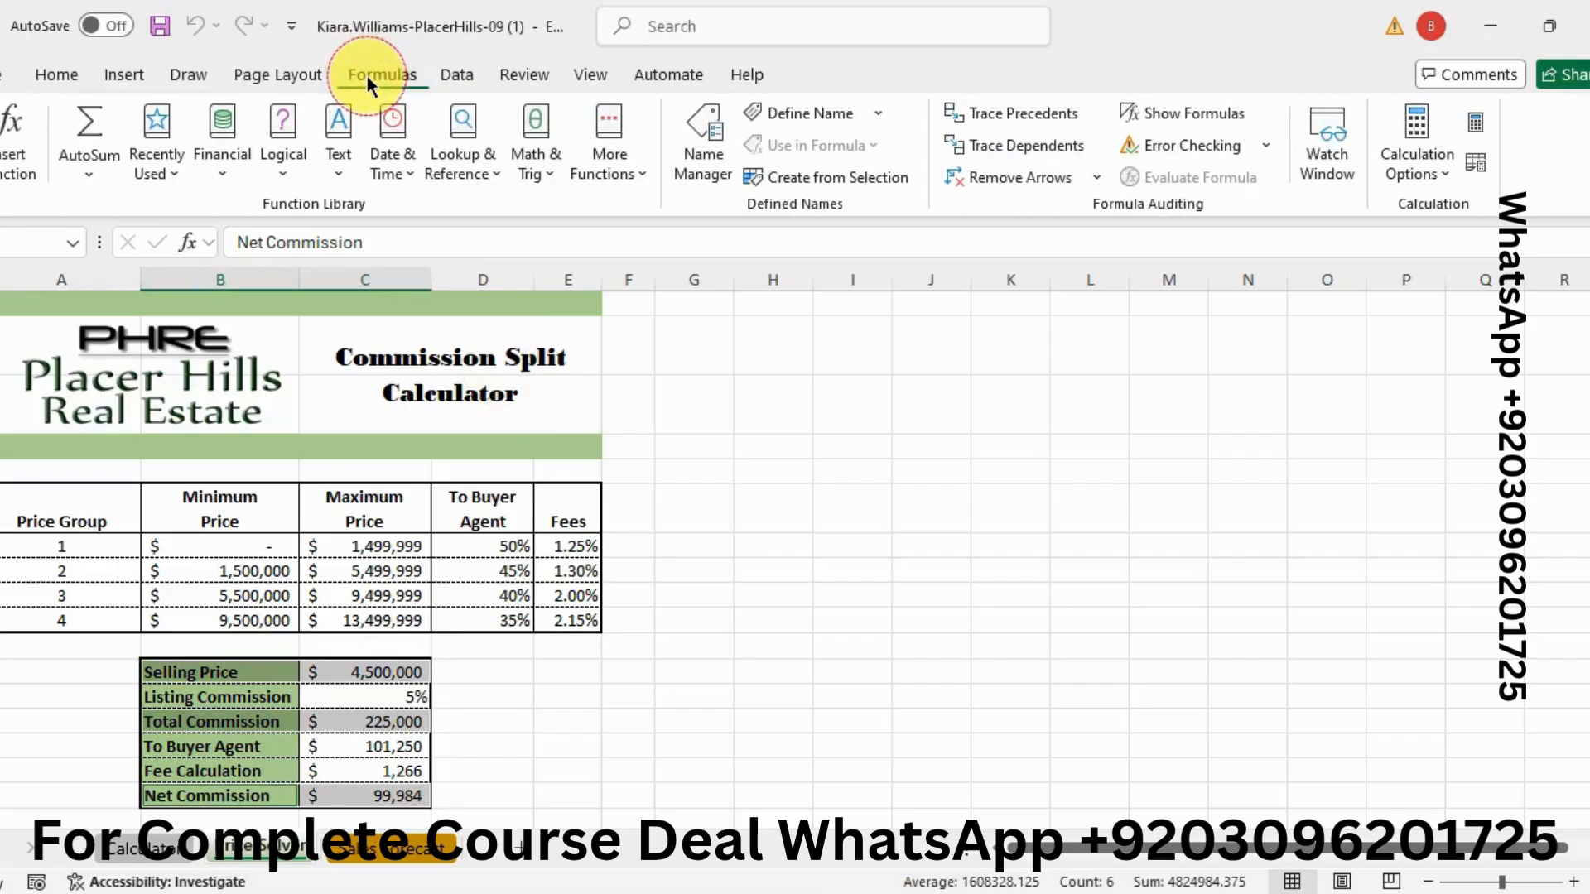
pyautogui.click(805, 178)
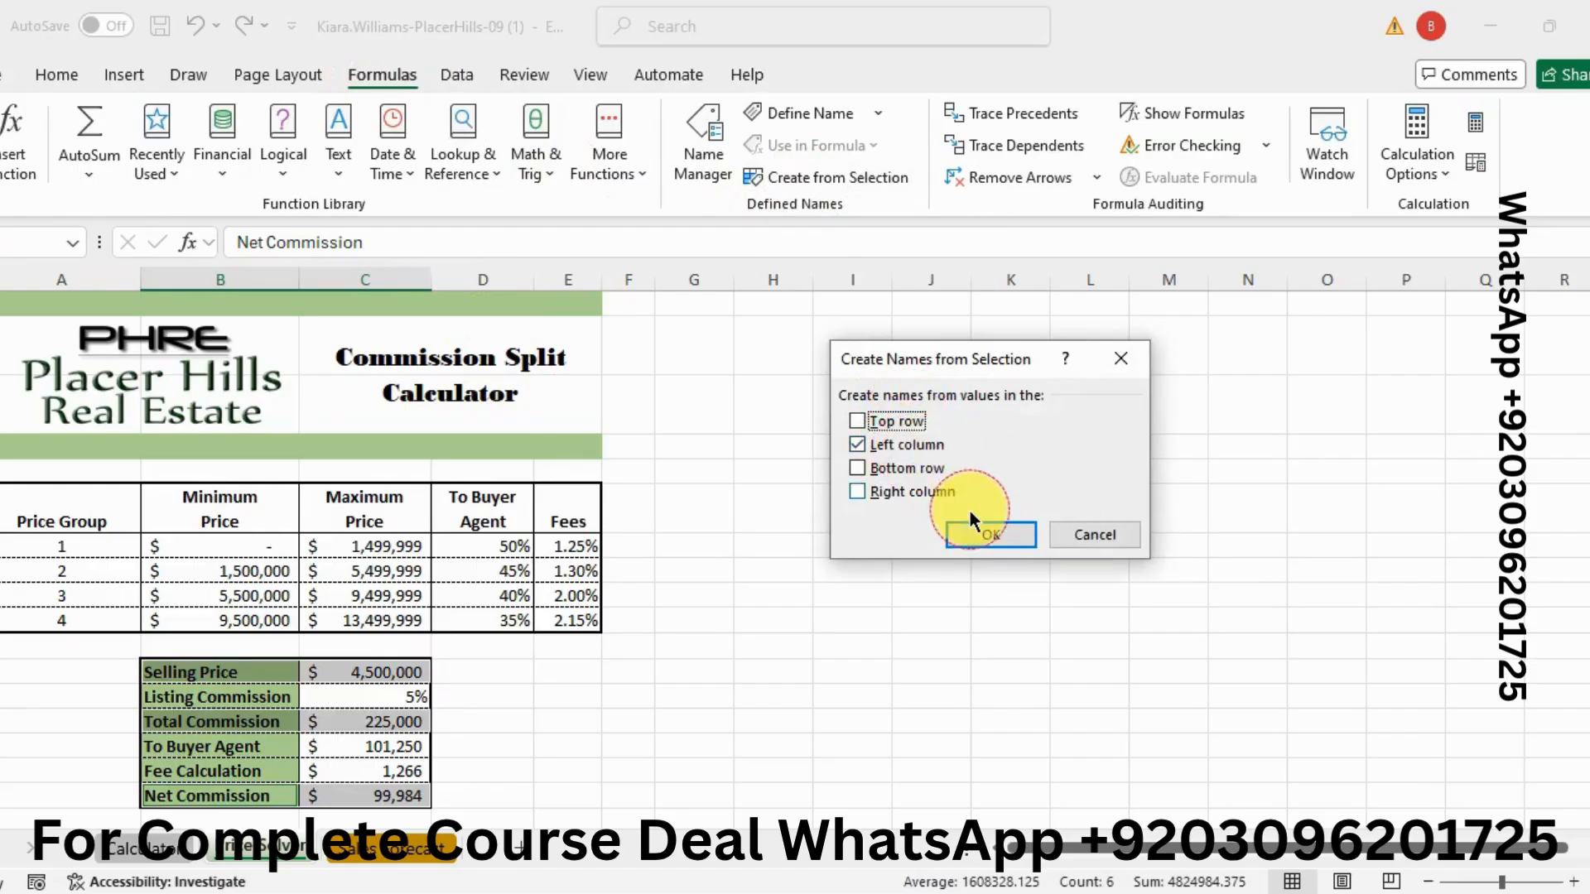
pyautogui.click(972, 532)
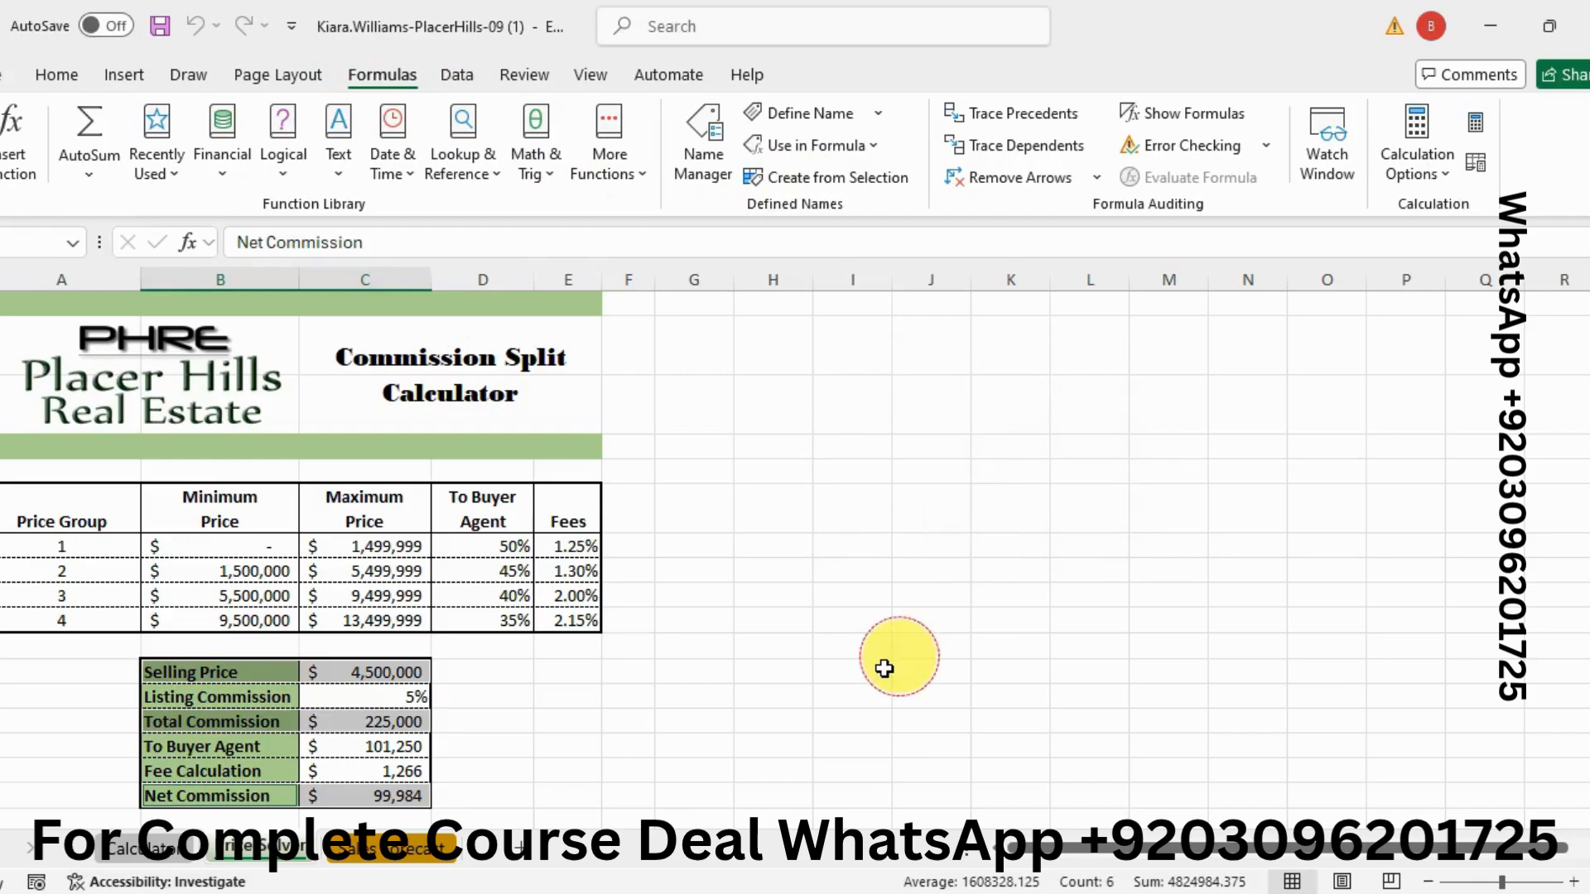
pyautogui.click(885, 668)
# Step: Read the Solver instructions in item 6 of the Word document and open Solver on the Price Solver worksheet in Excel
pyautogui.click(820, 893)
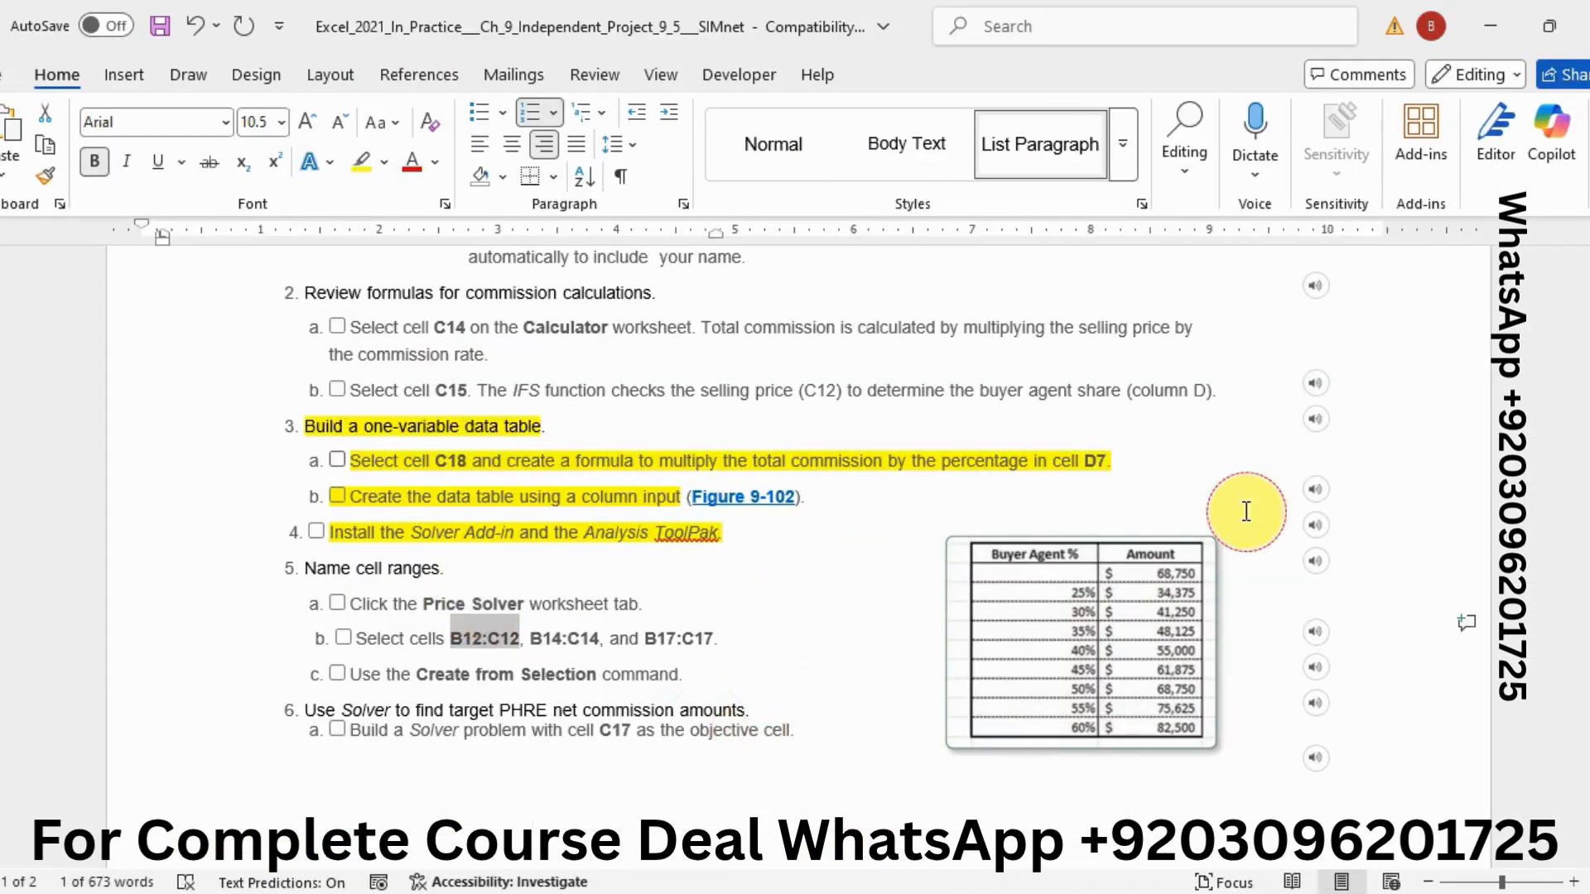
pyautogui.moveTo(1589, 477); pyautogui.dragTo(1589, 567)
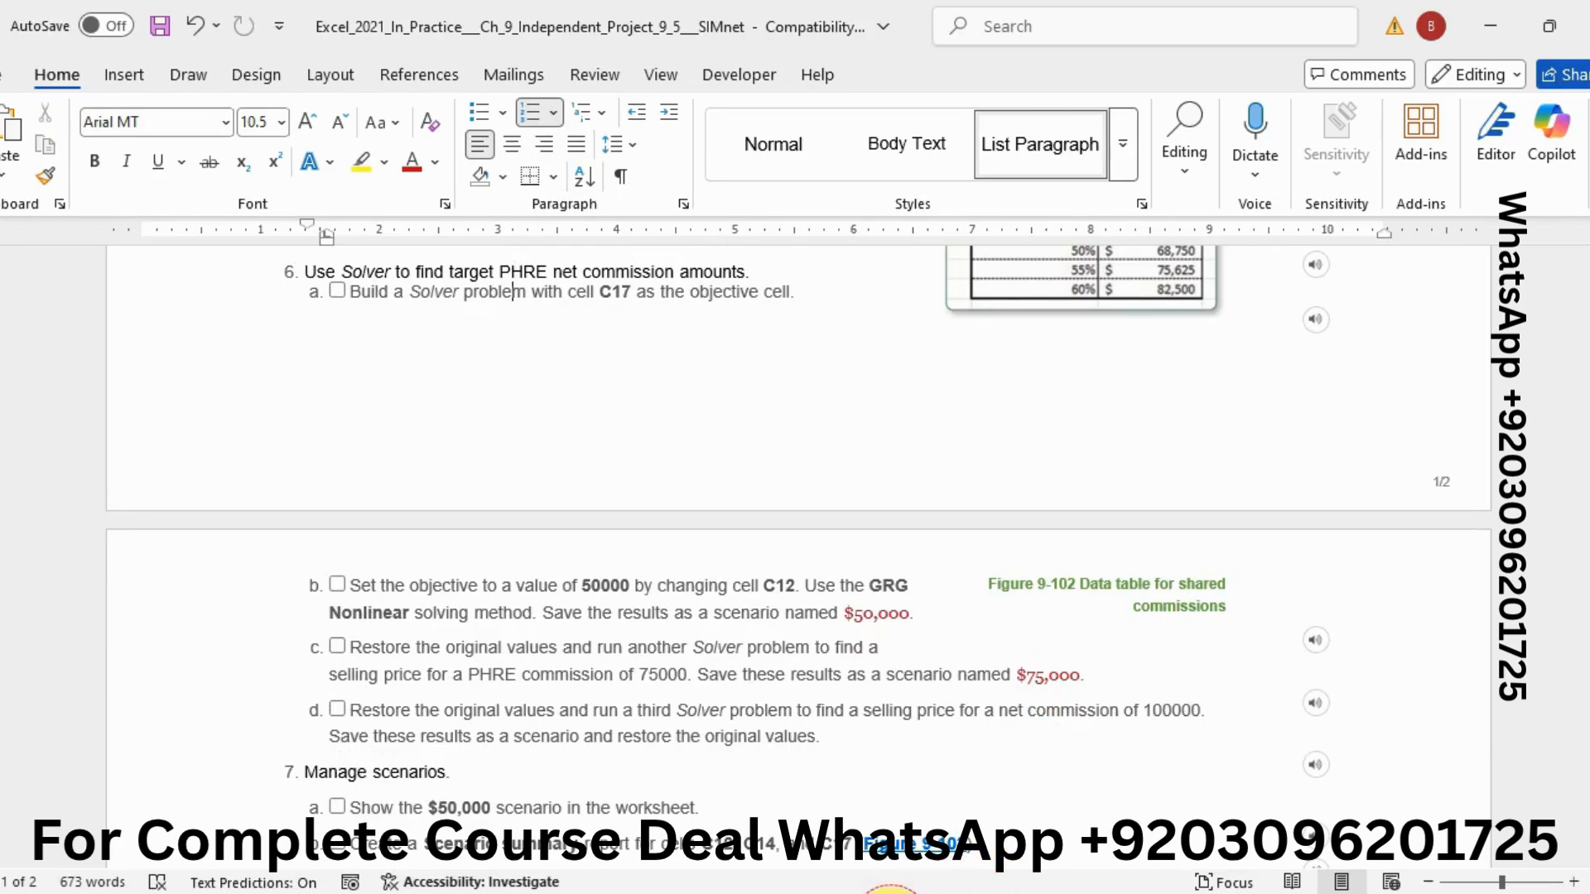
pyautogui.moveTo(890, 891)
pyautogui.moveTo(824, 849)
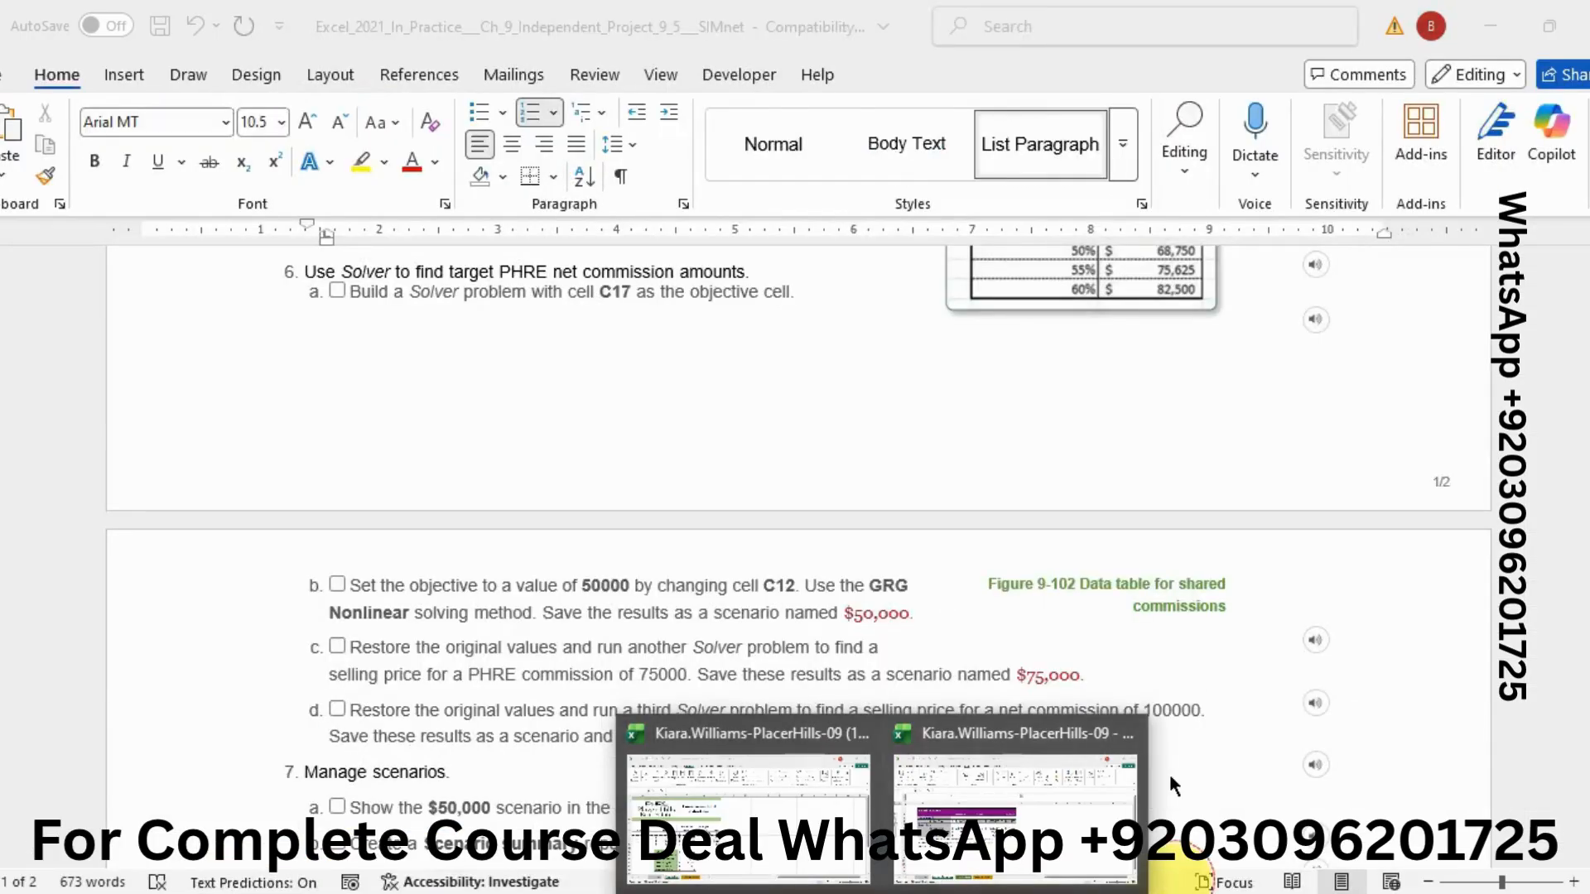
pyautogui.click(937, 530)
pyautogui.click(1124, 869)
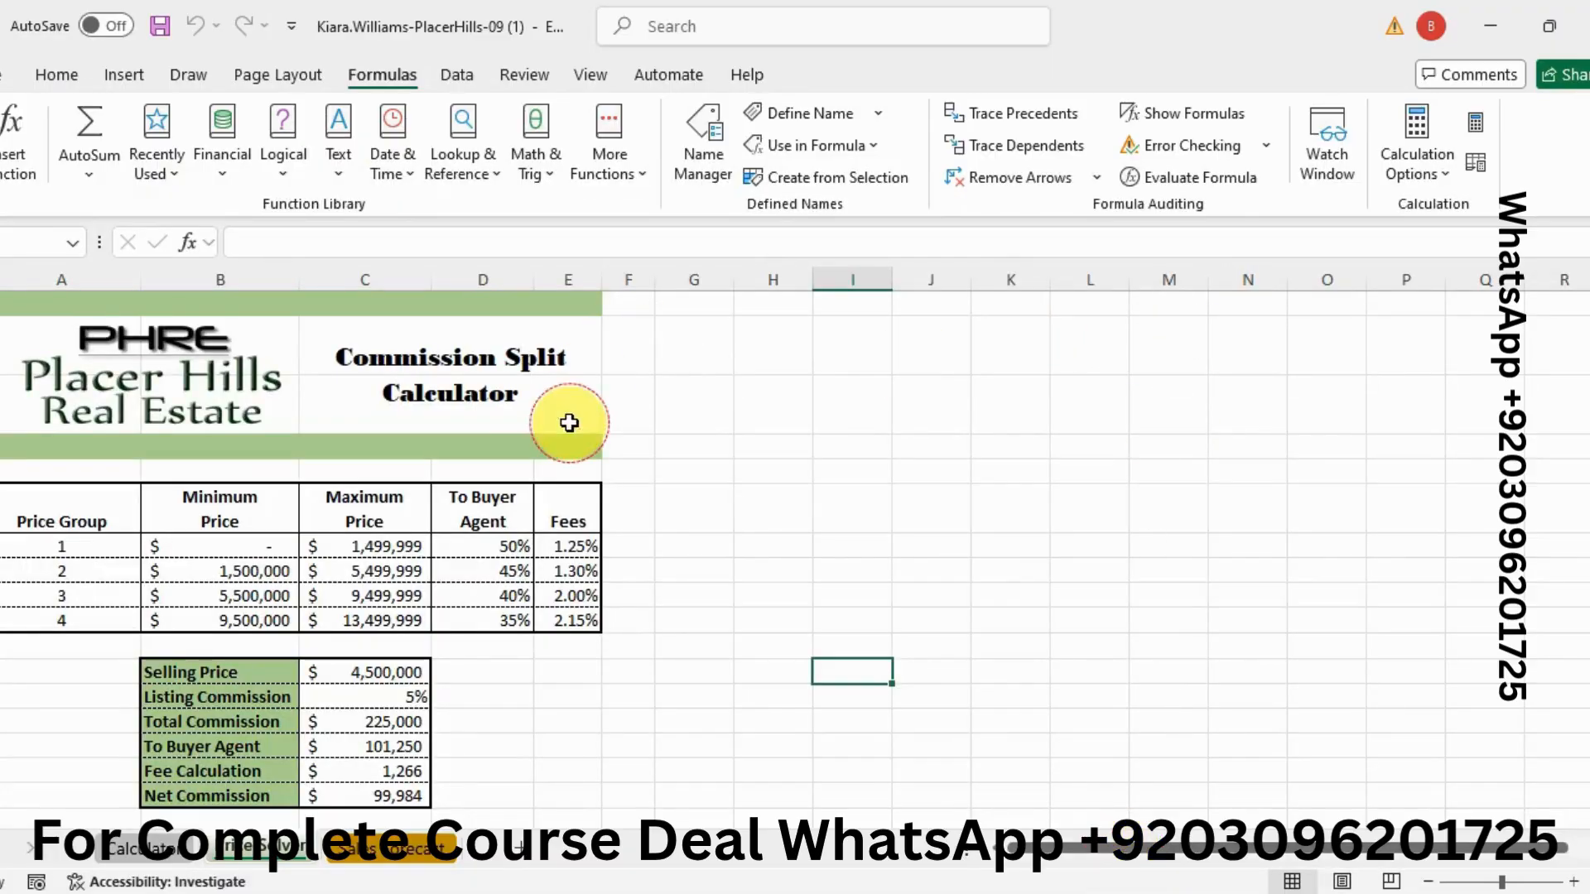
pyautogui.click(465, 85)
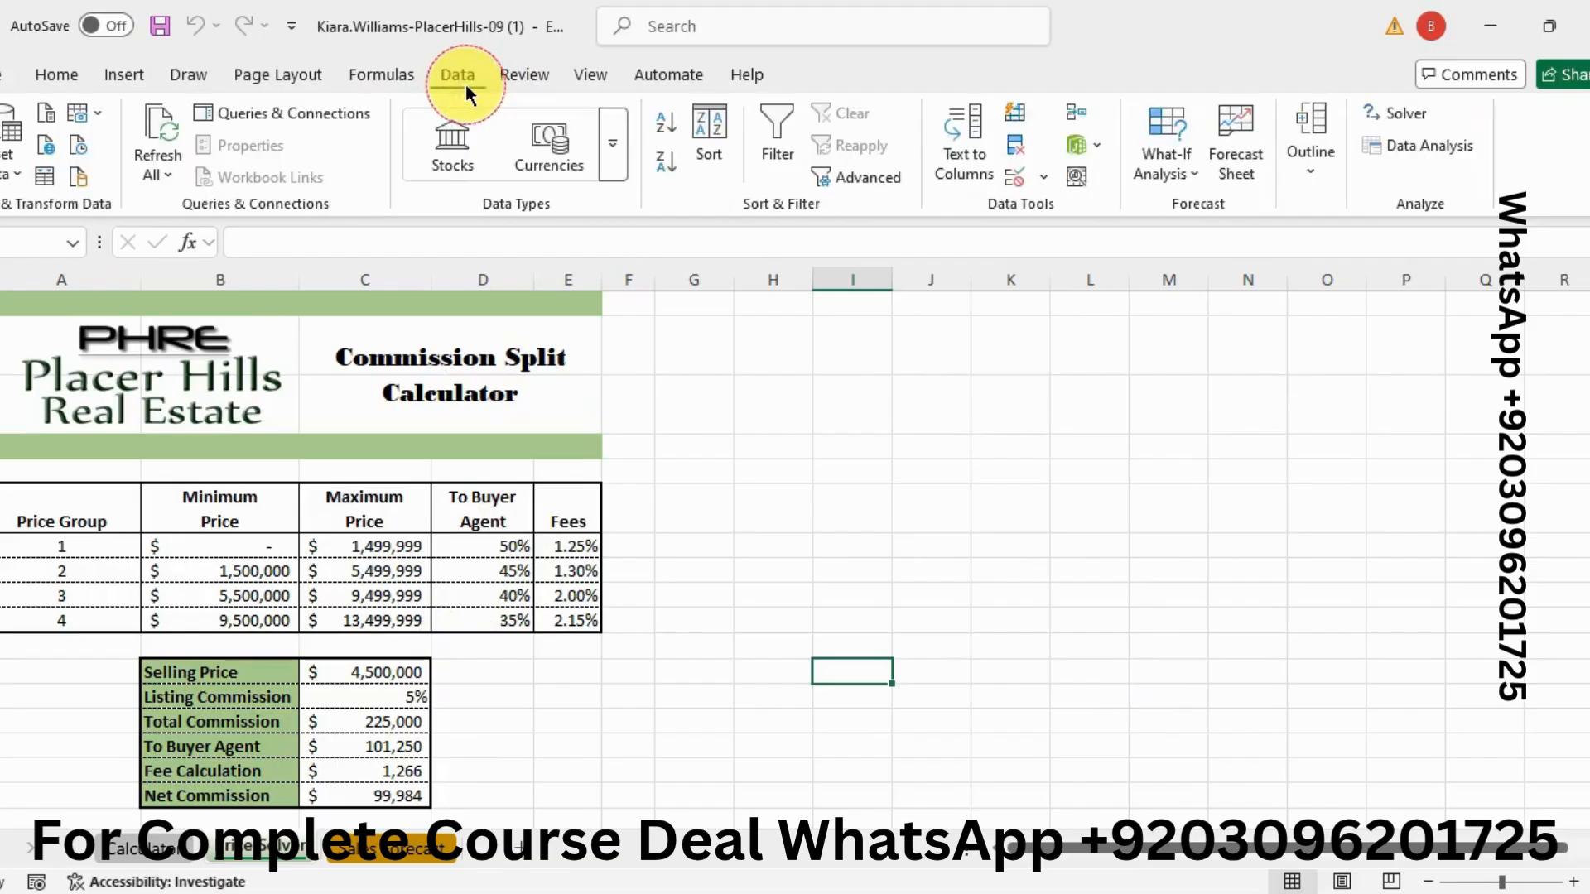
pyautogui.click(1399, 110)
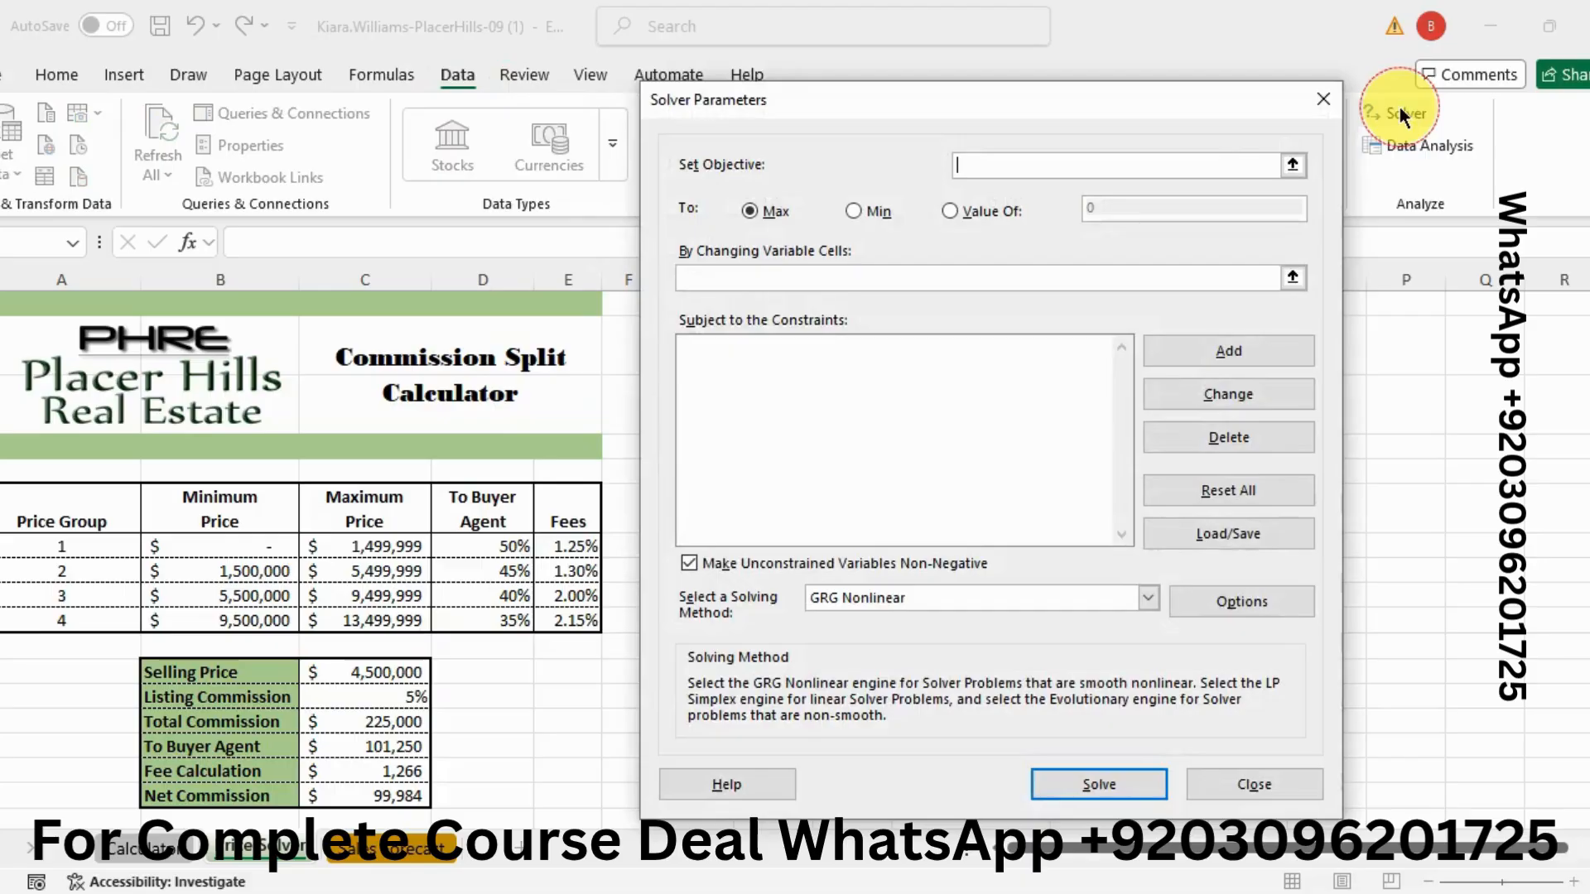
# Step: Check the objective cell in the Word instructions and set cell C17 as the Solver objective
pyautogui.click(927, 396)
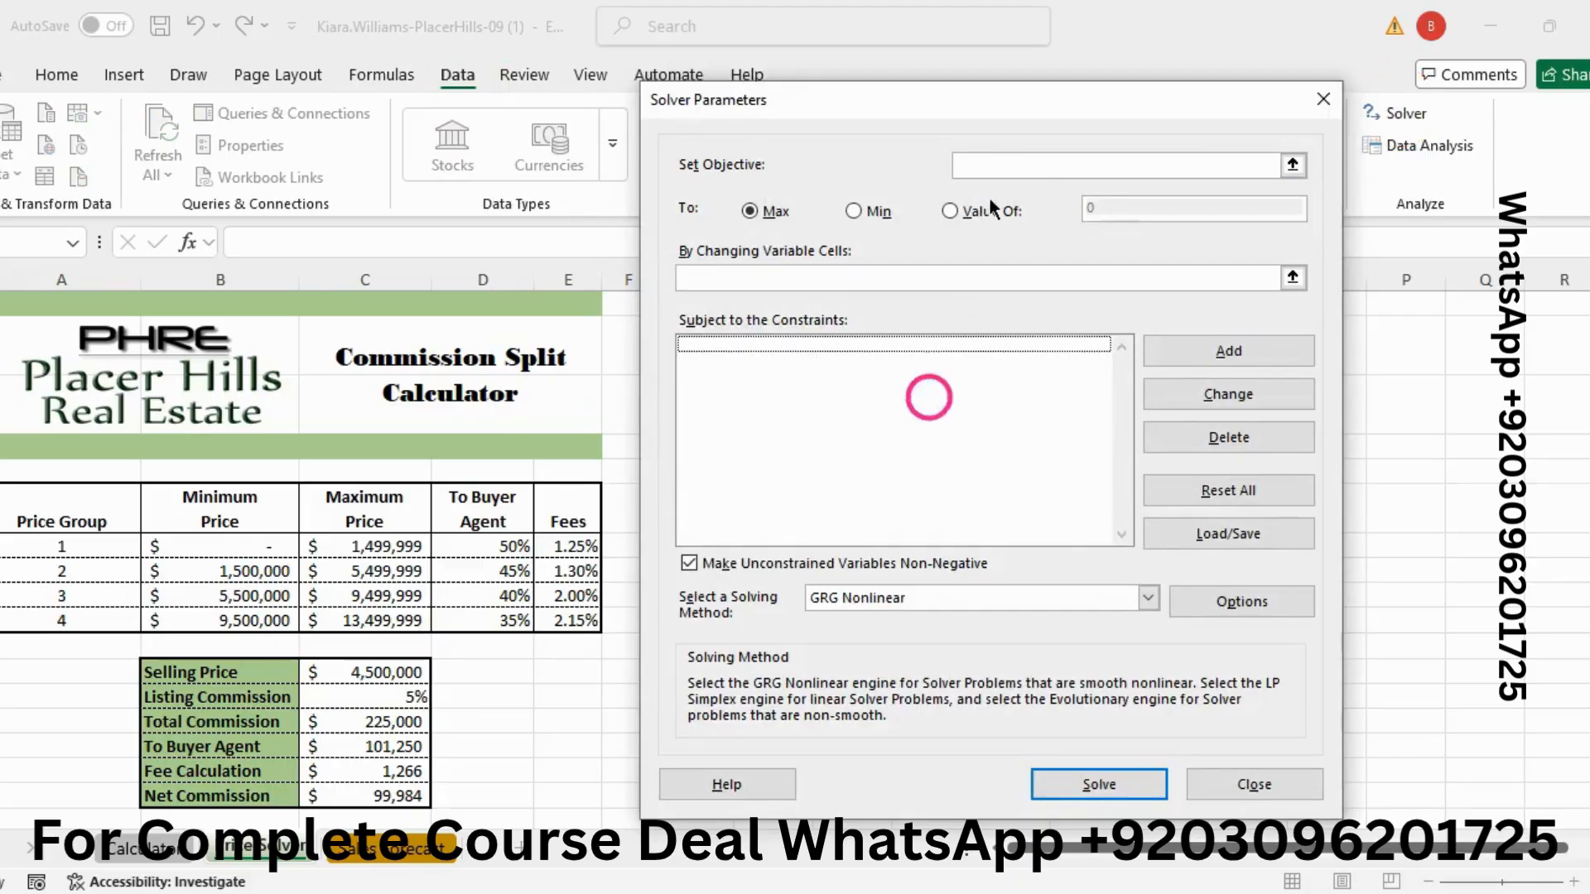
pyautogui.click(818, 893)
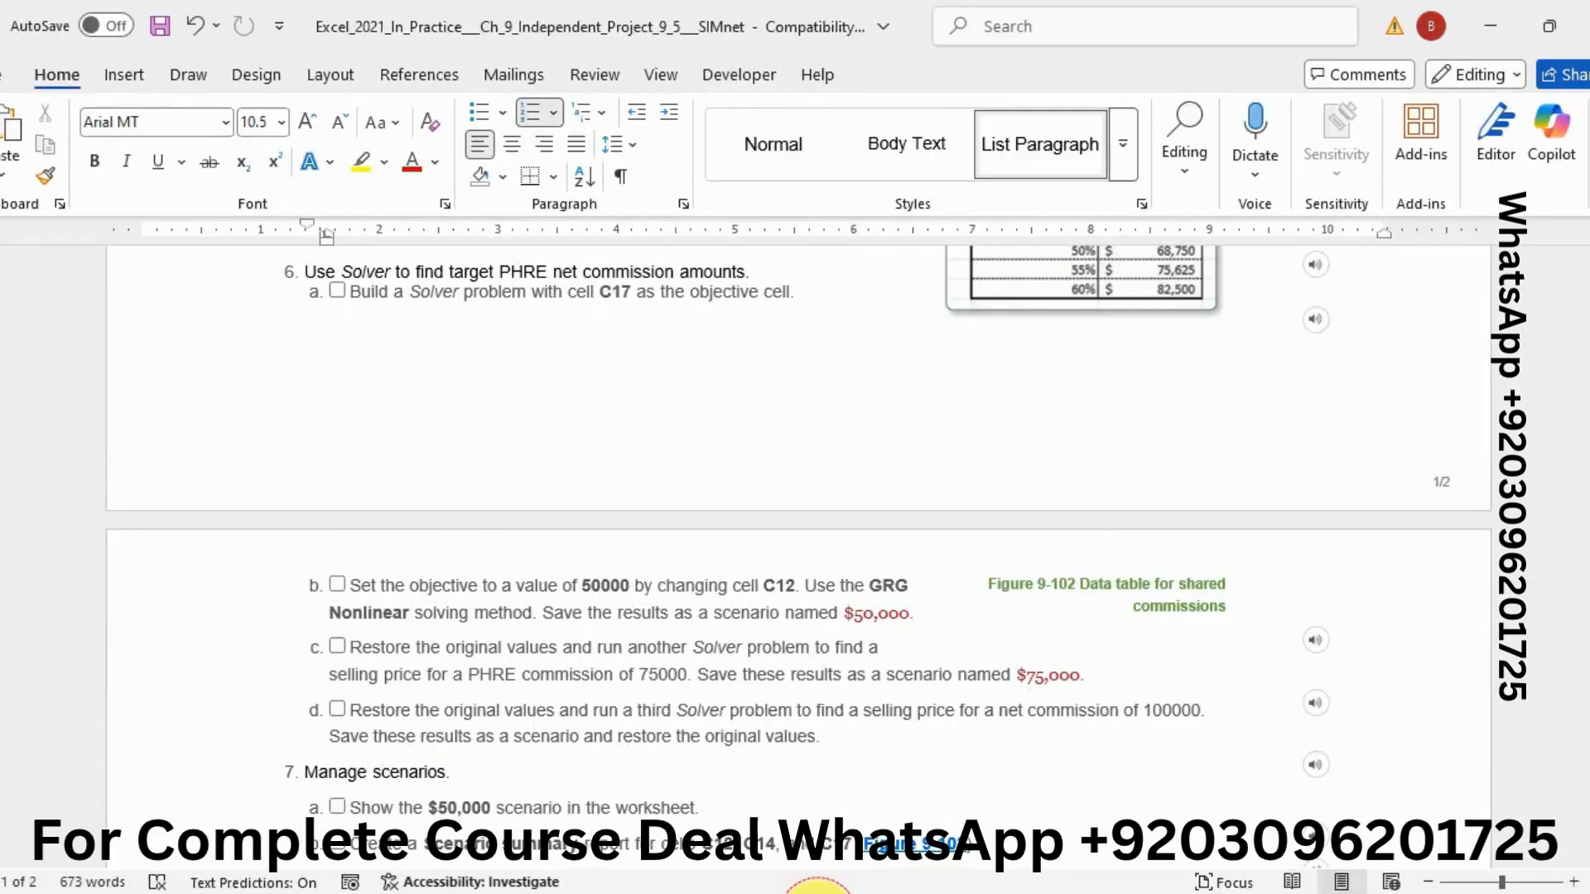
pyautogui.click(875, 891)
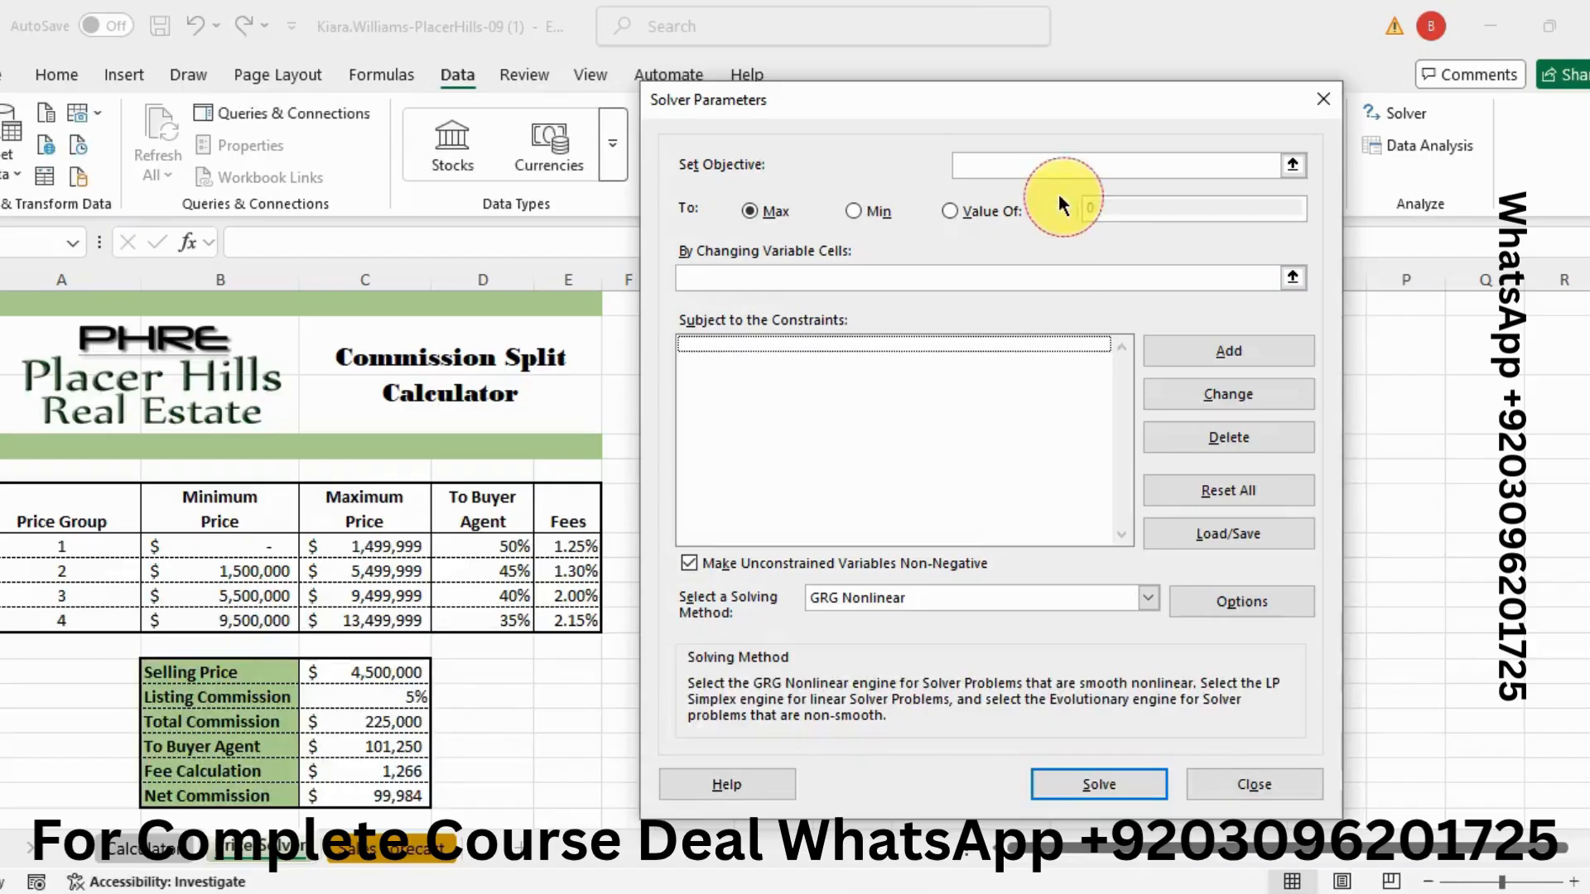
pyautogui.click(1019, 163)
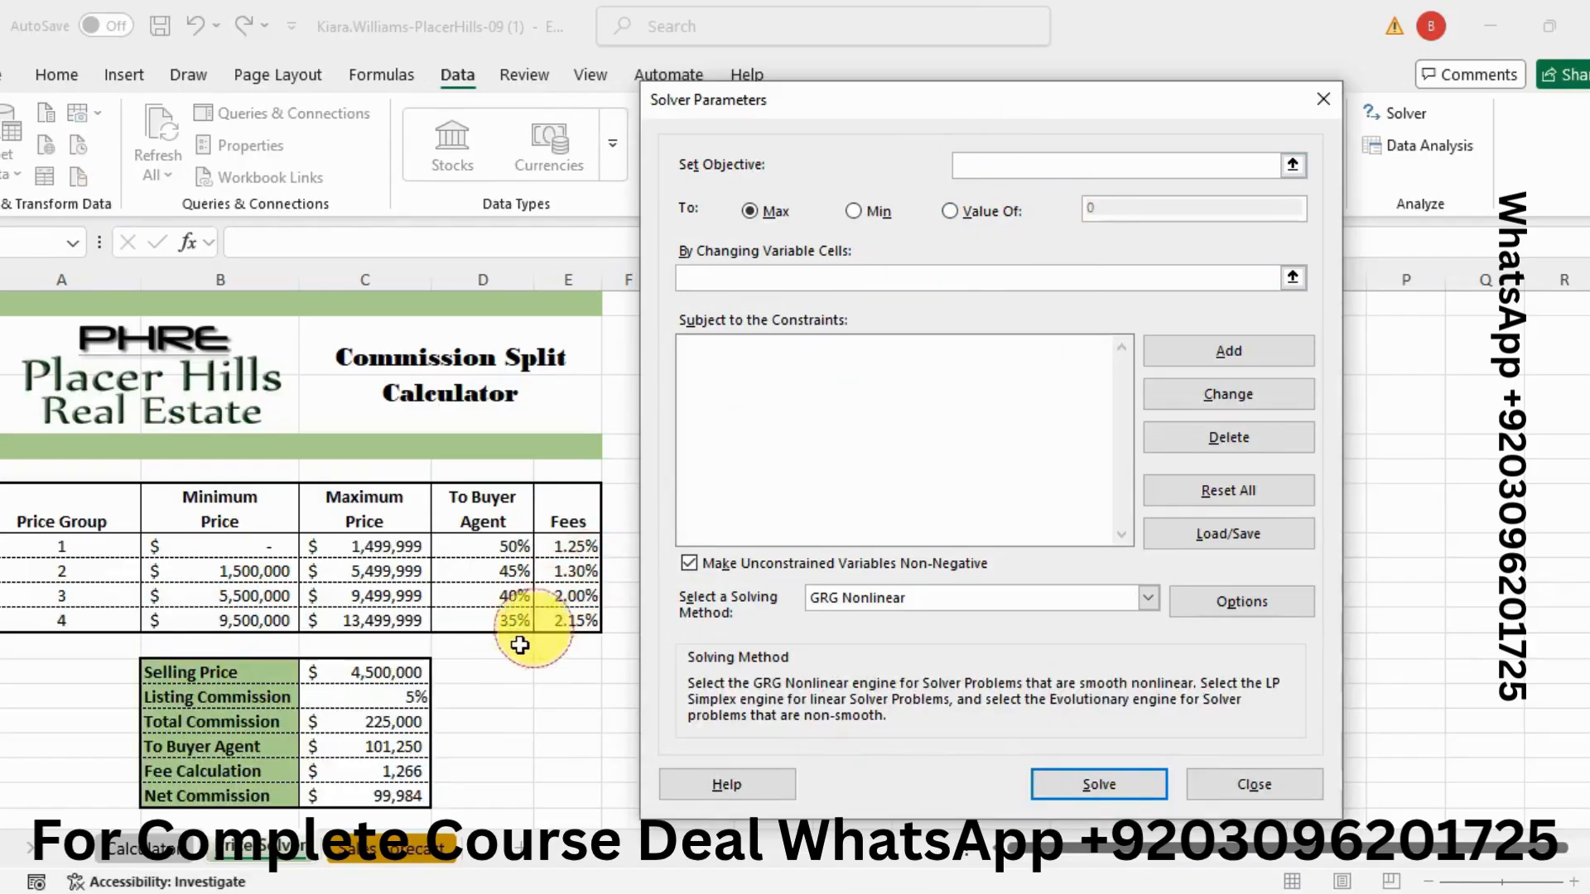
pyautogui.click(398, 791)
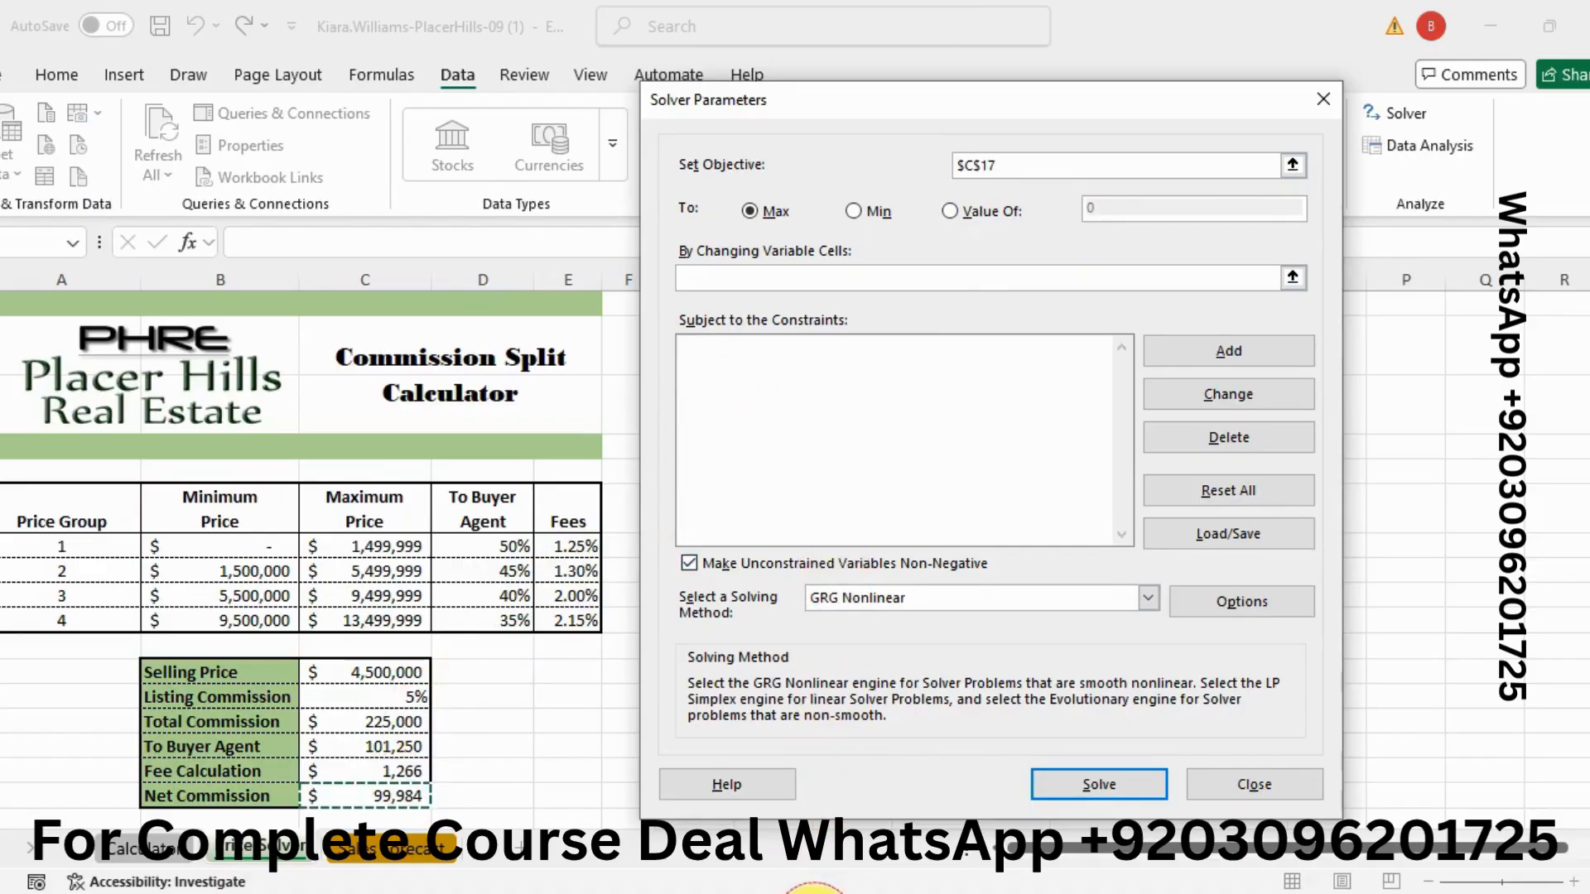
# Step: Look up the target amount in the Word instructions and set the Solver objective to a value of 50000
pyautogui.click(815, 891)
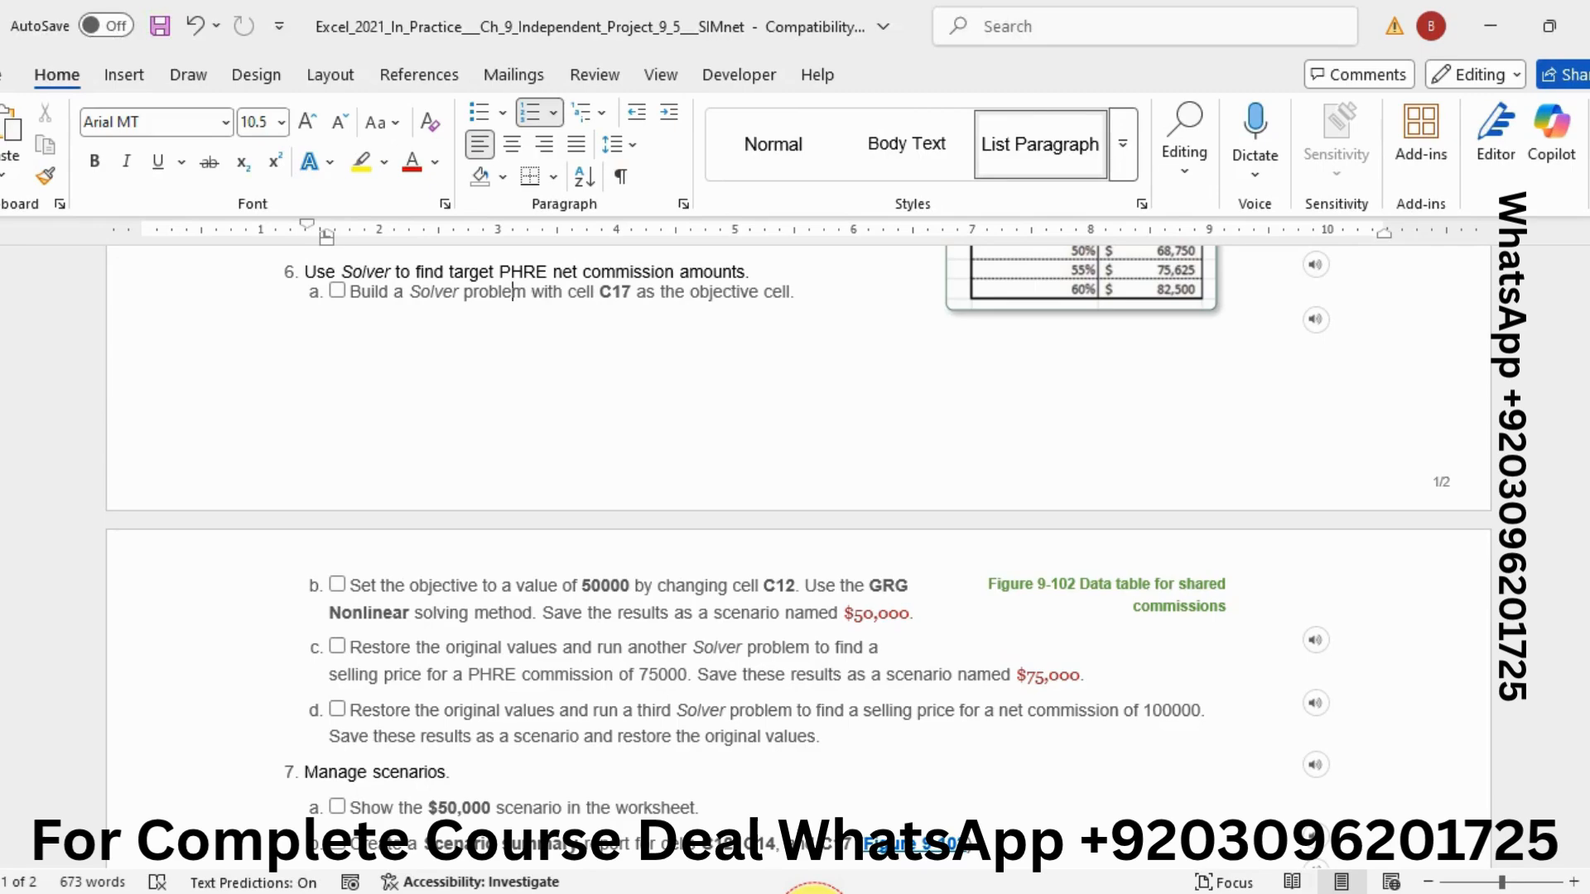
pyautogui.click(869, 885)
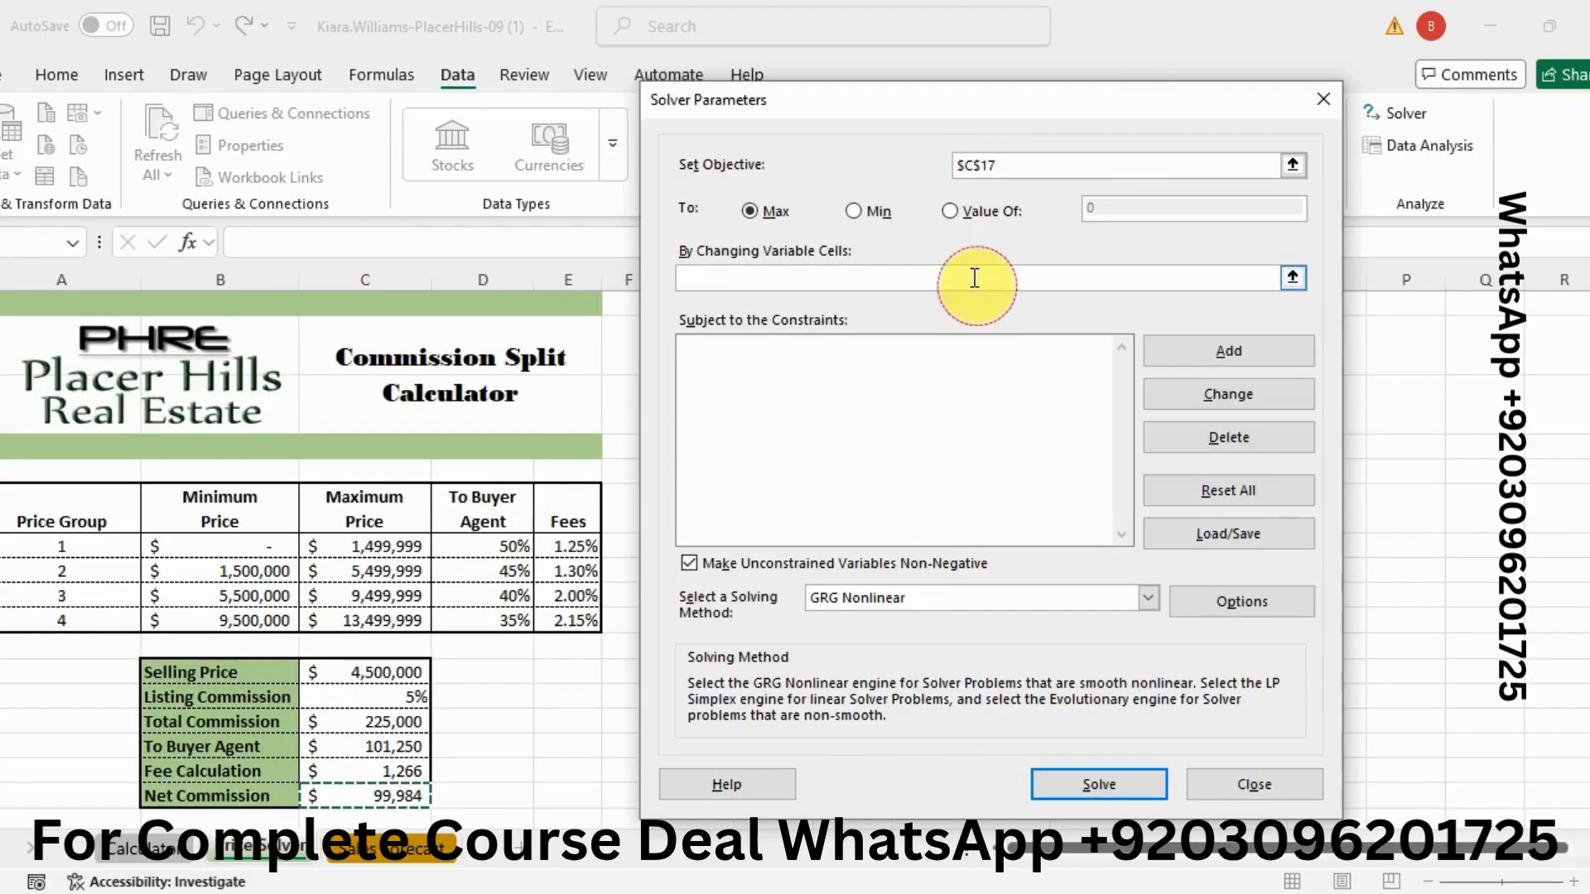
pyautogui.click(952, 212)
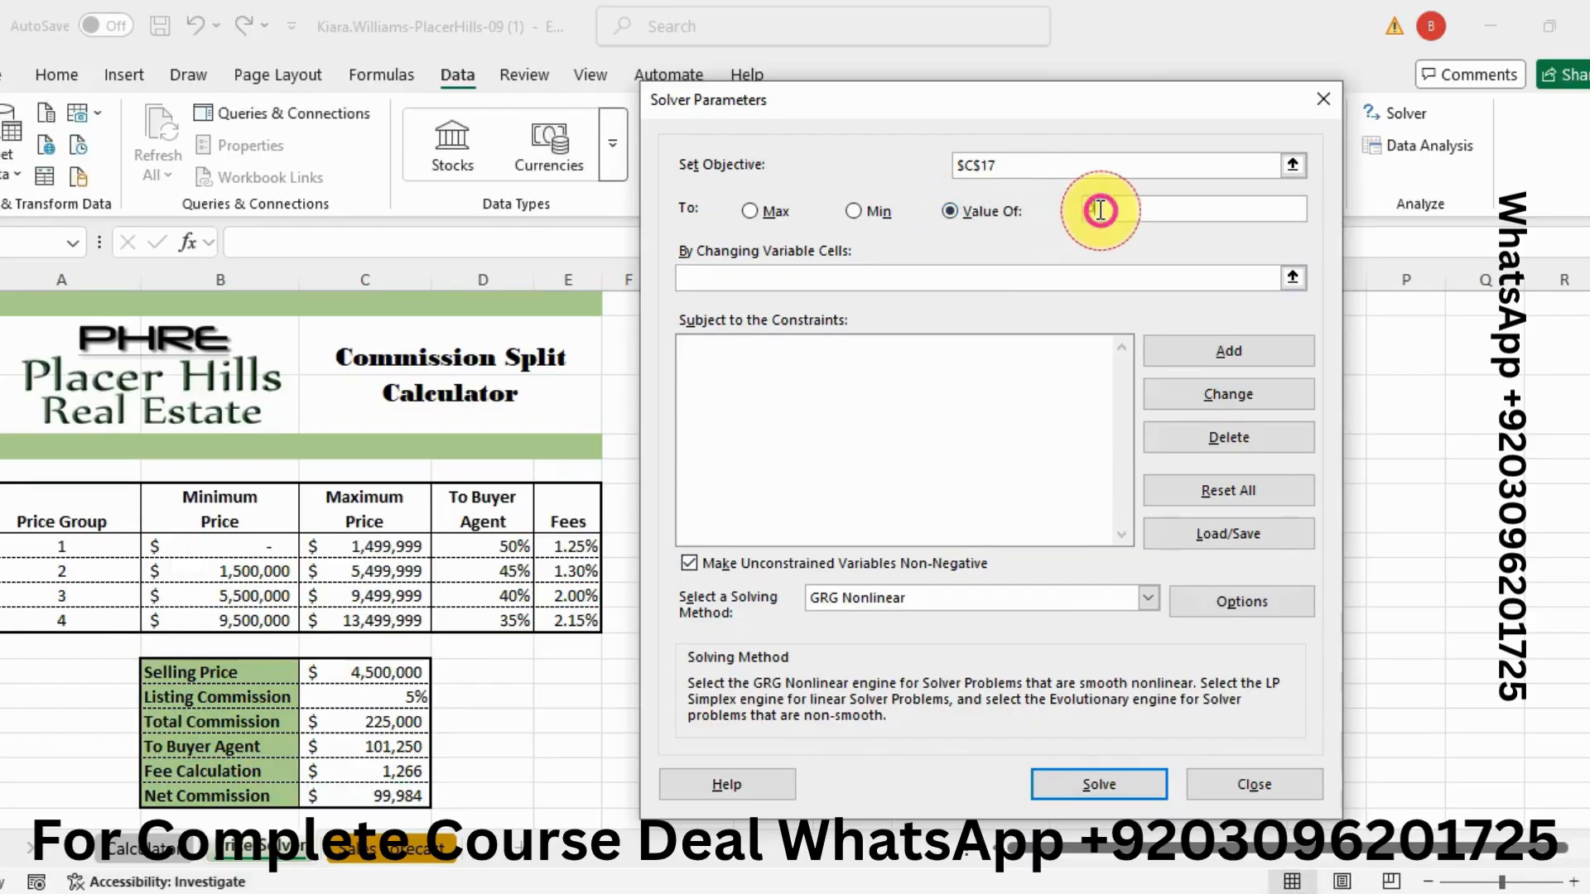
pyautogui.write('0000')
# Step: Set cell C12 as the changing variable cell in Solver, checking the reference against the Word instructions
pyautogui.click(1119, 279)
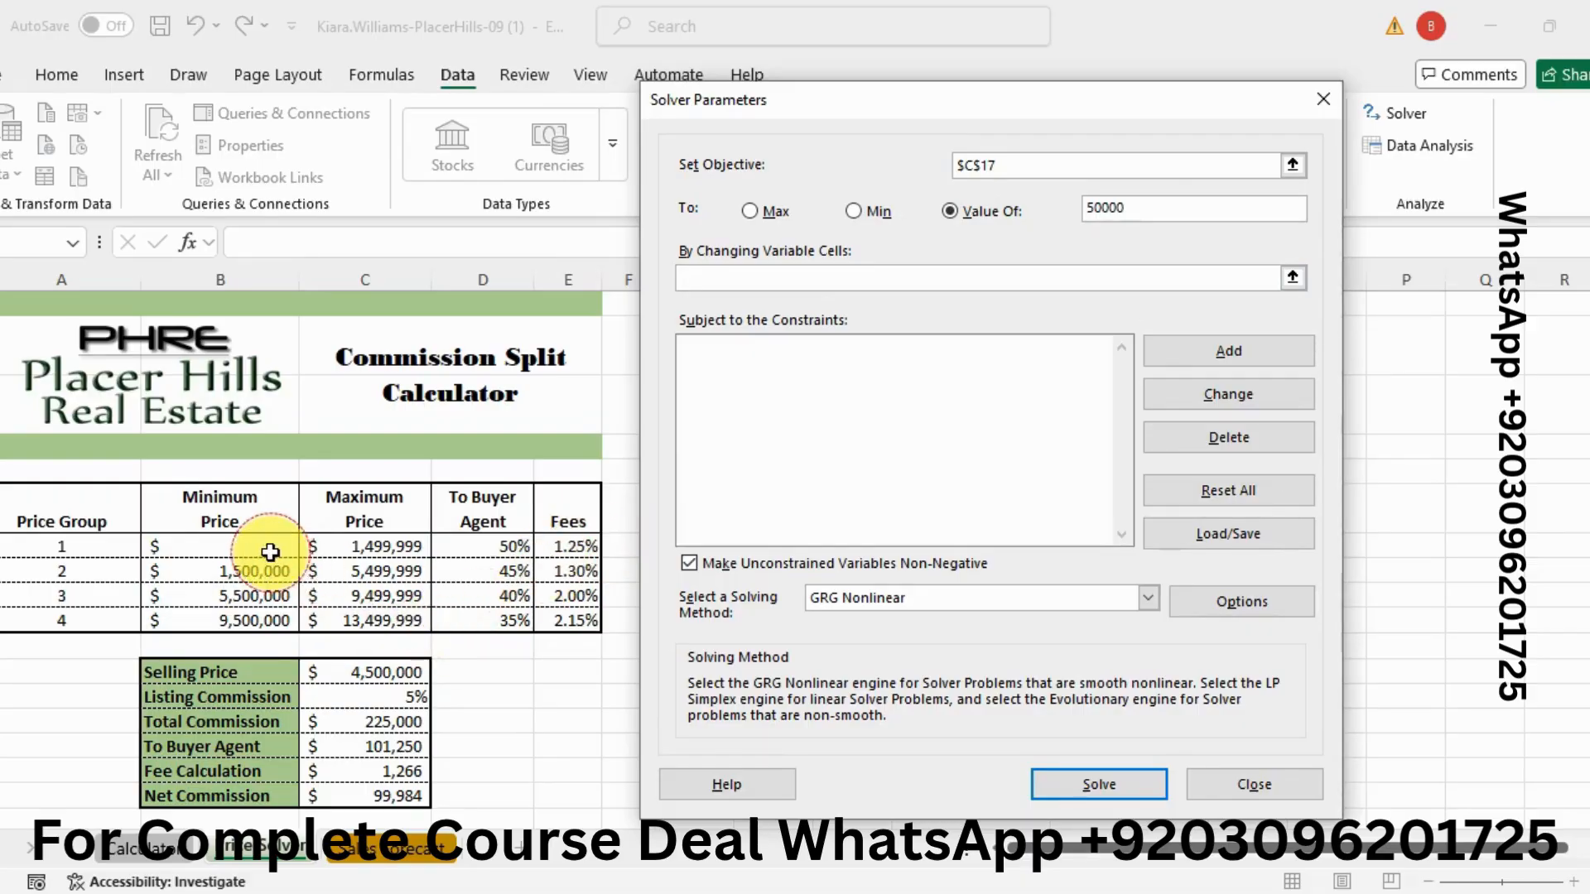
pyautogui.click(820, 885)
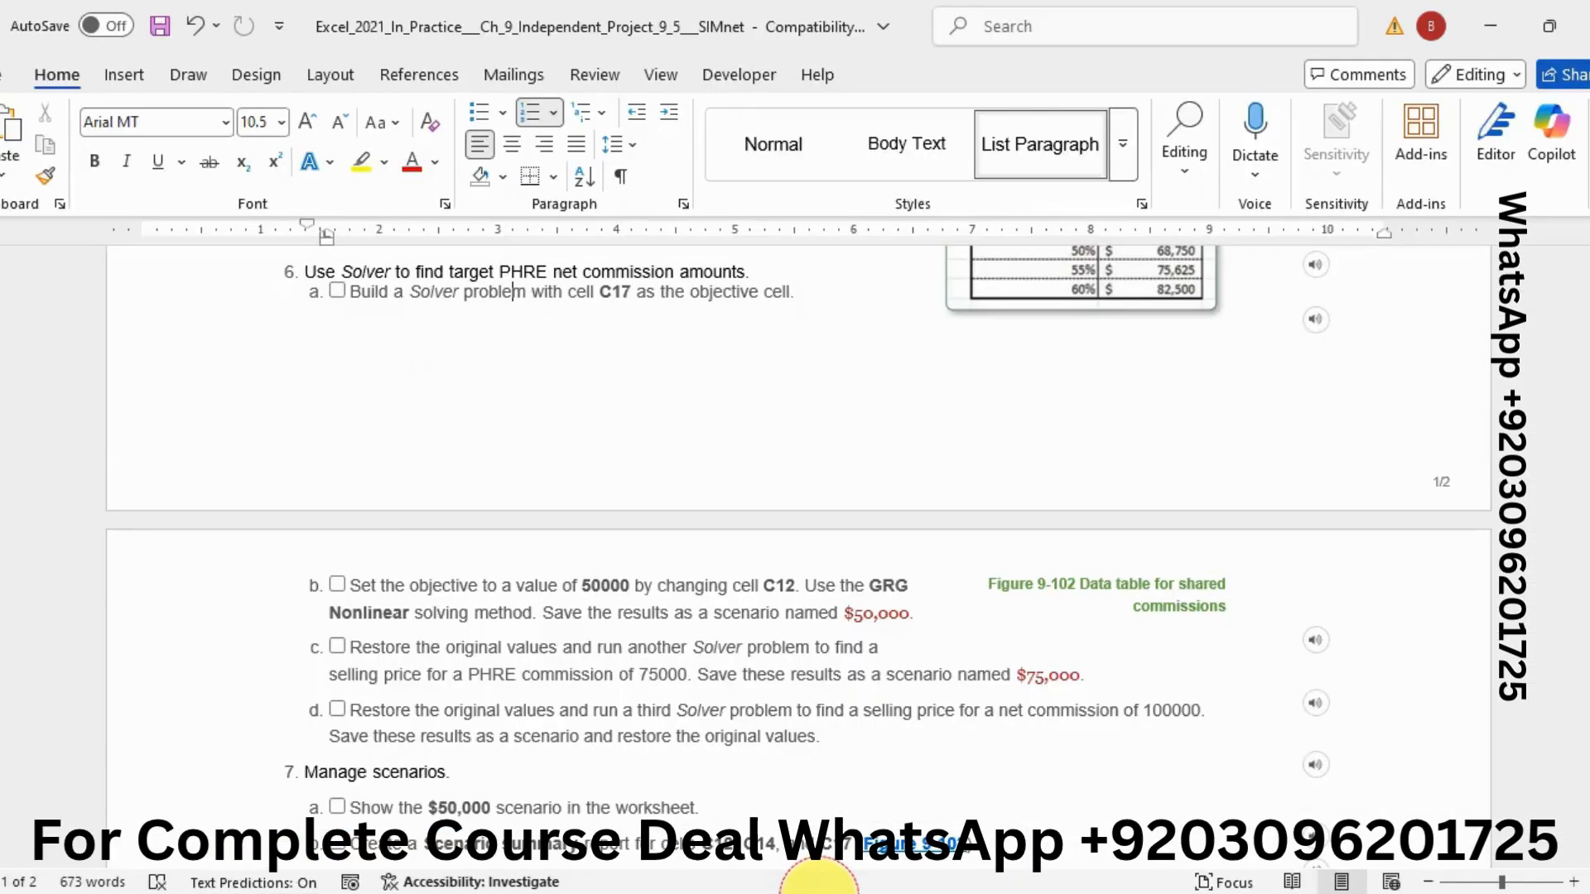
pyautogui.click(824, 882)
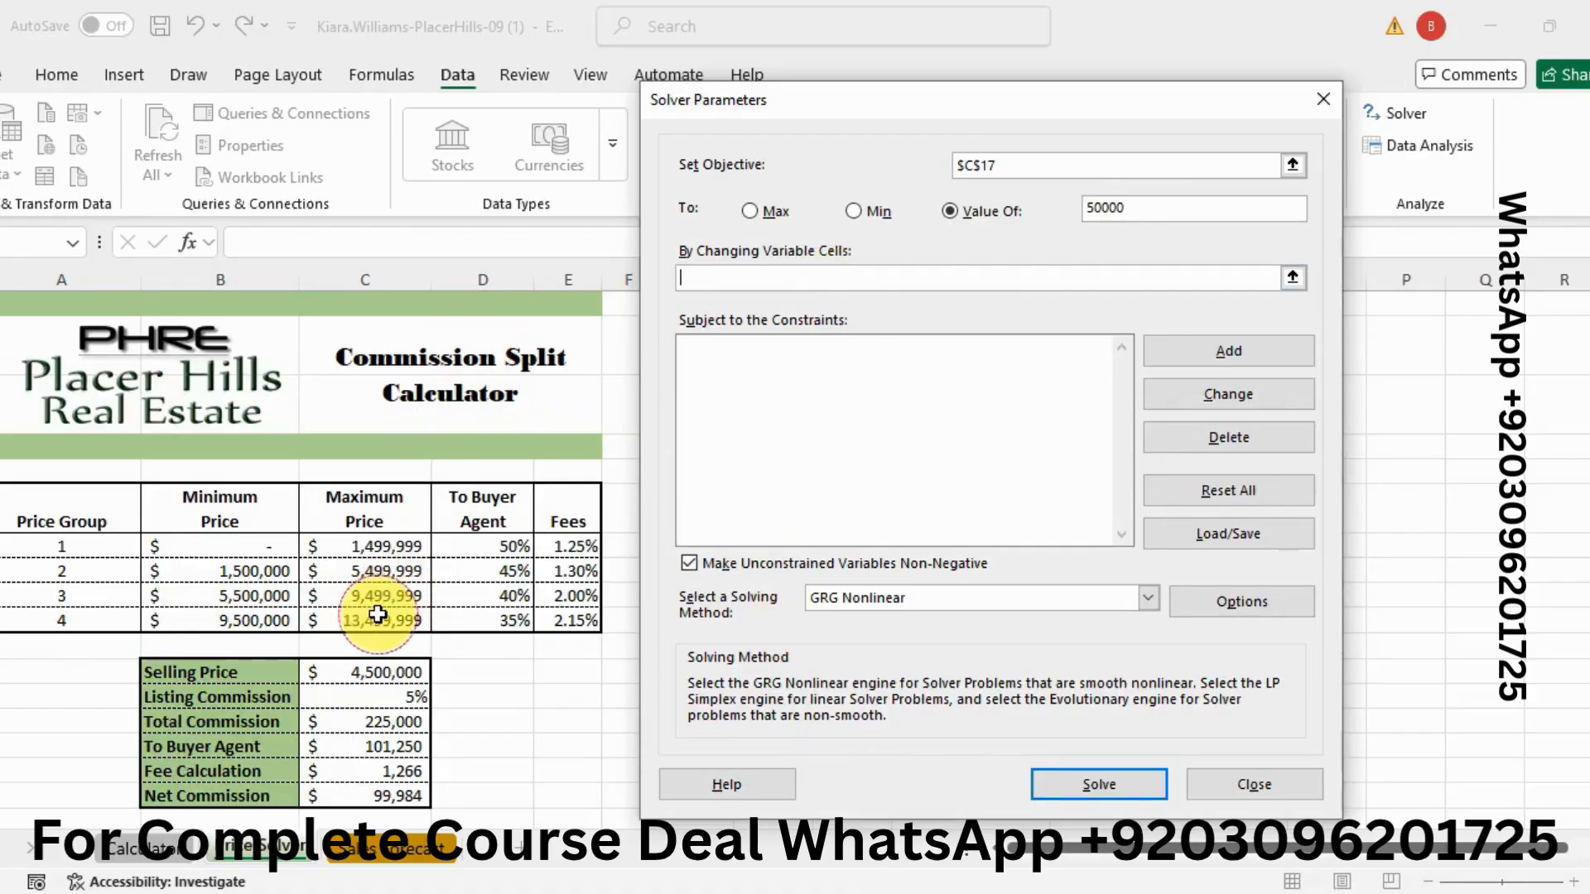
pyautogui.click(356, 666)
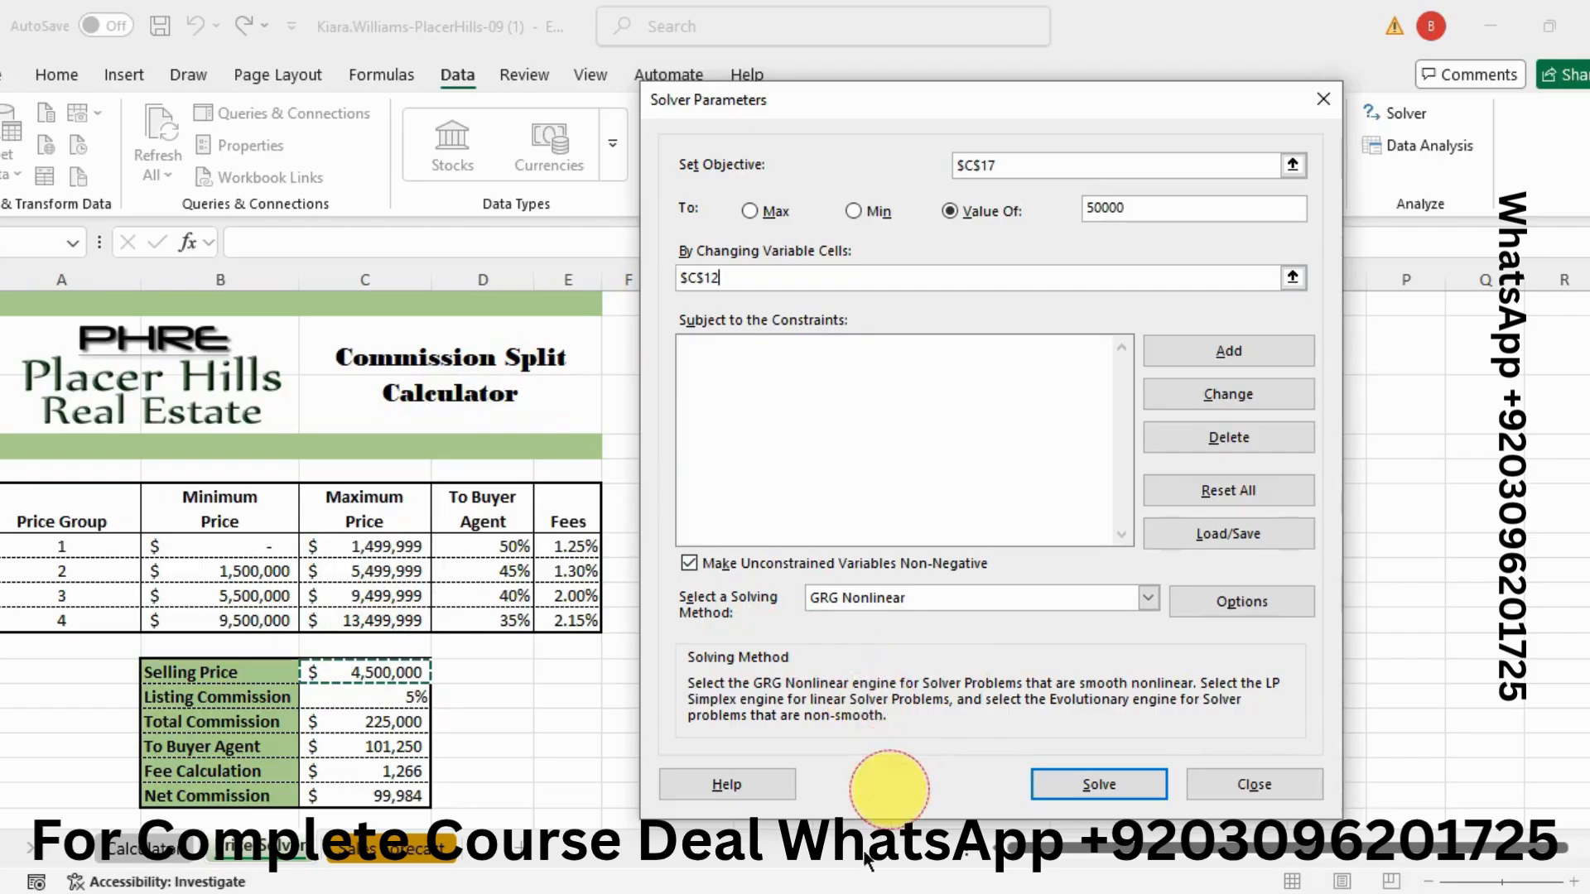
# Step: Copy the scenario name $50,000 from the Word instructions and solve the Excel problem with the GRG Nonlinear method
pyautogui.moveTo(825, 882)
pyautogui.click(828, 737)
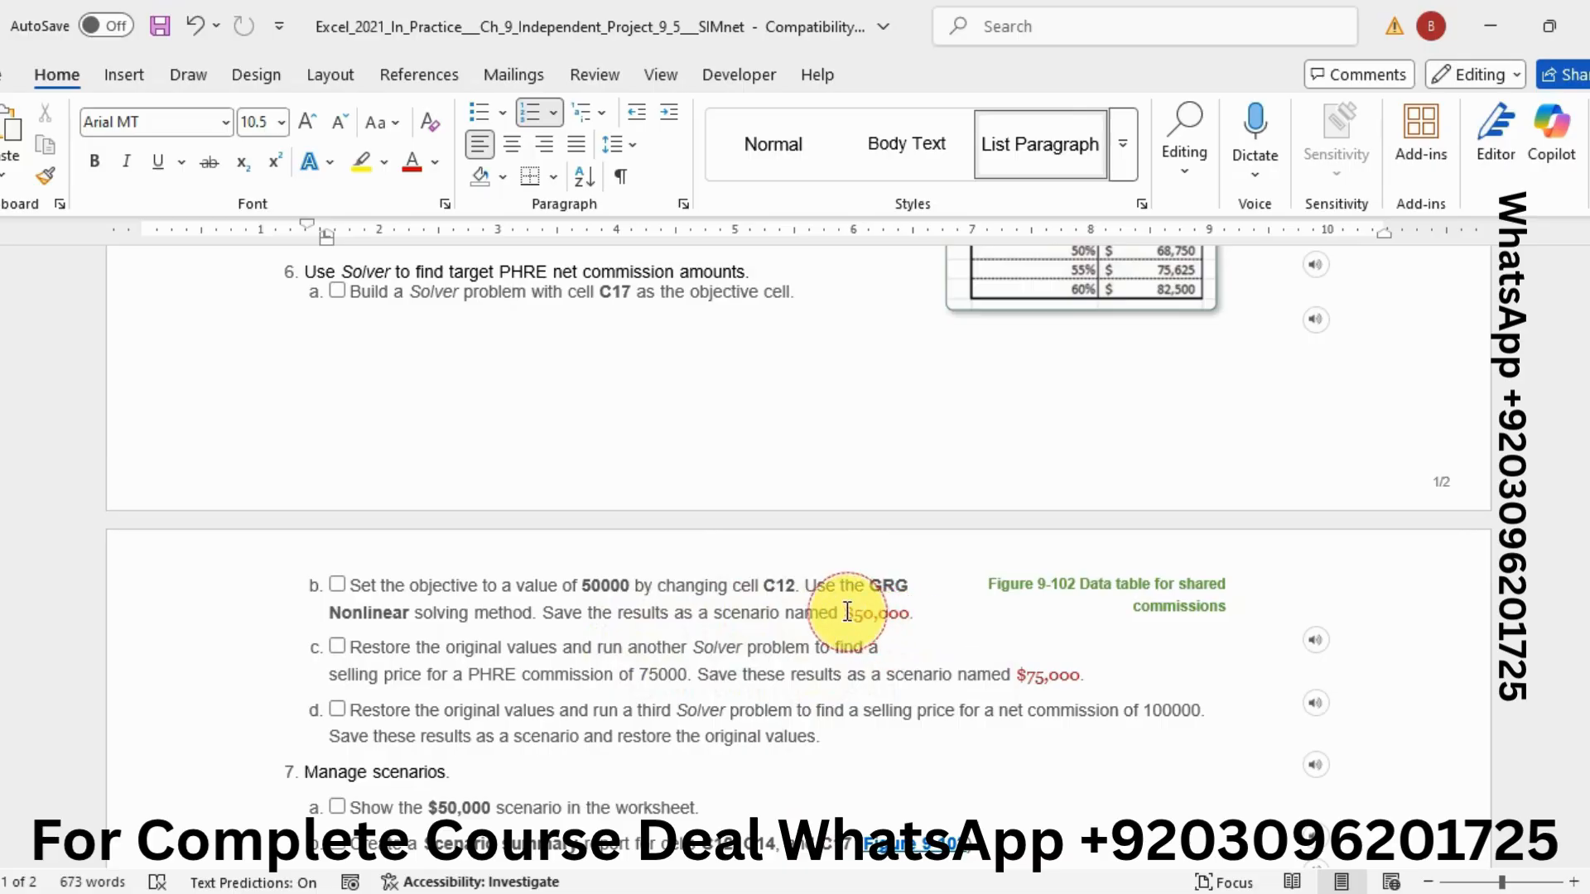
pyautogui.moveTo(846, 612); pyautogui.dragTo(895, 610)
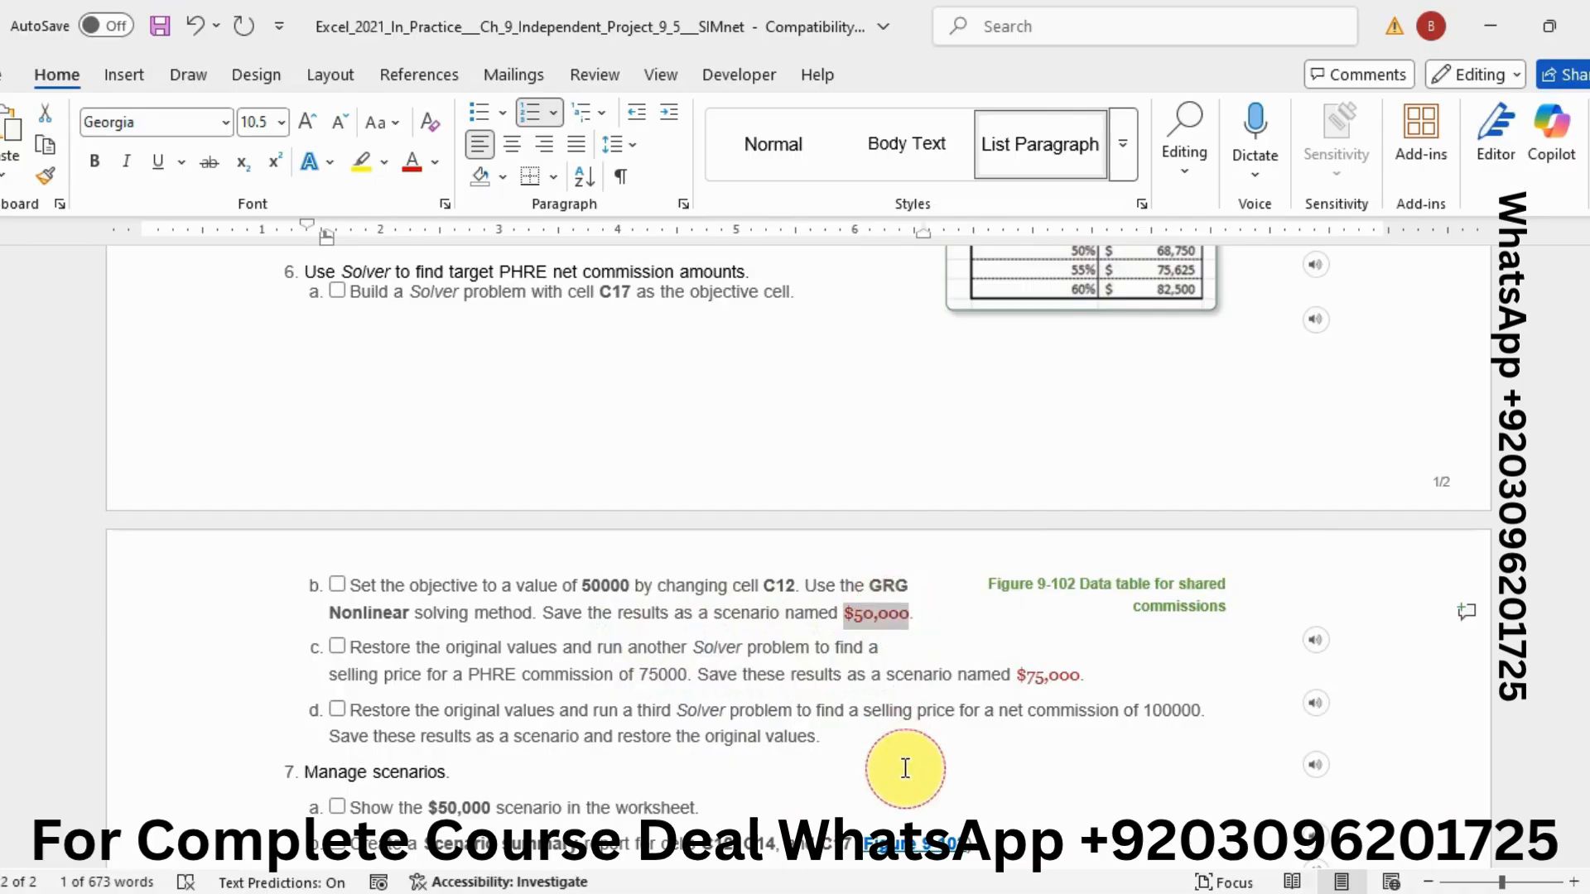
pyautogui.hotkey('alt', 'Tab')
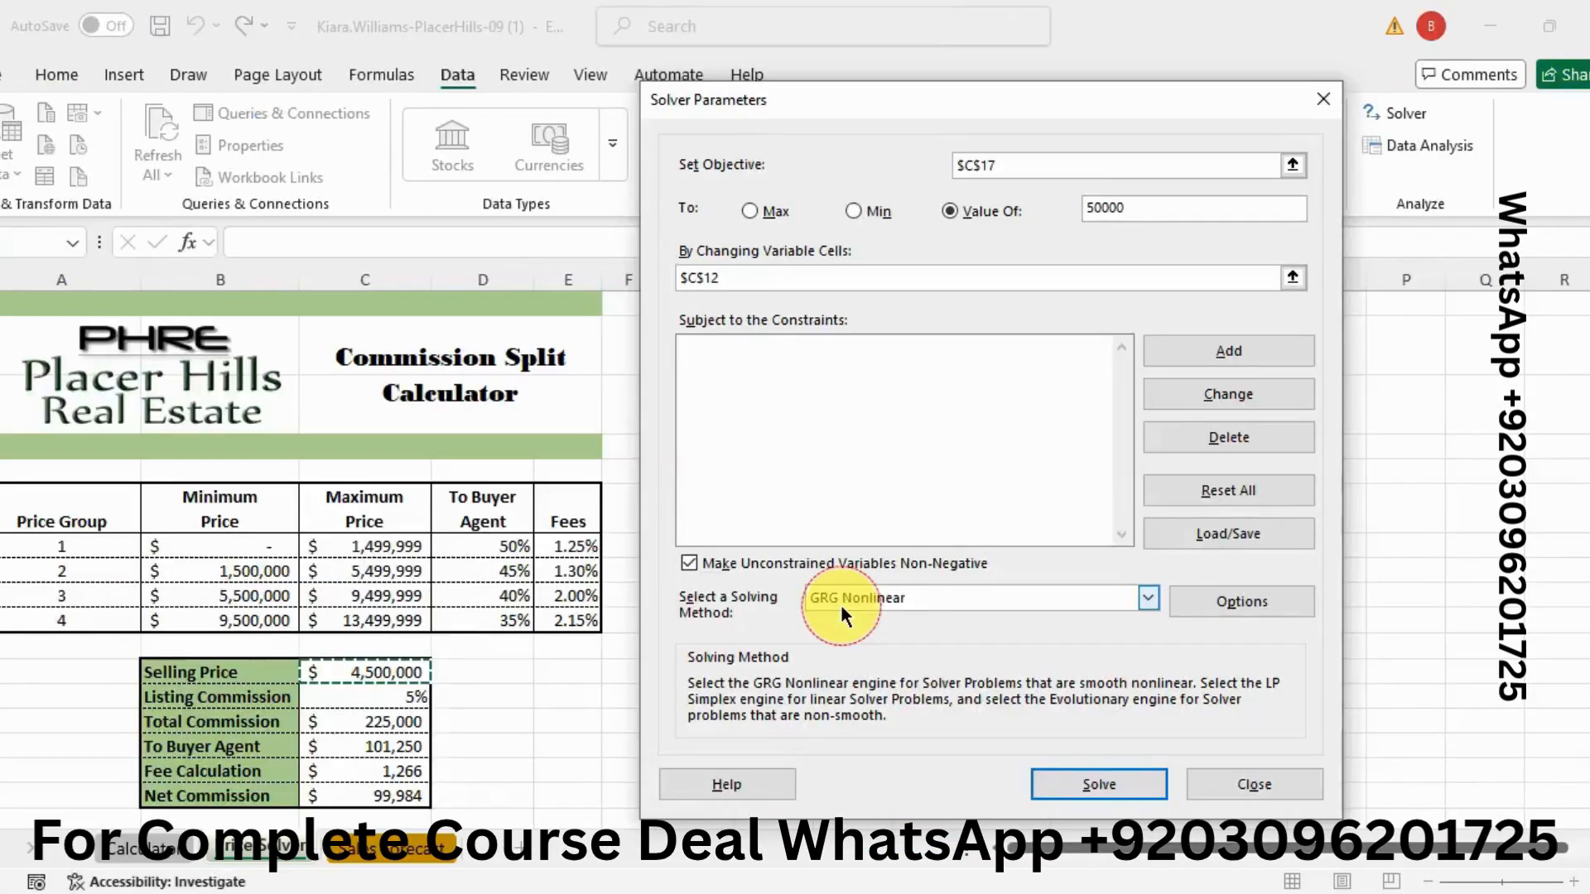
pyautogui.click(1097, 787)
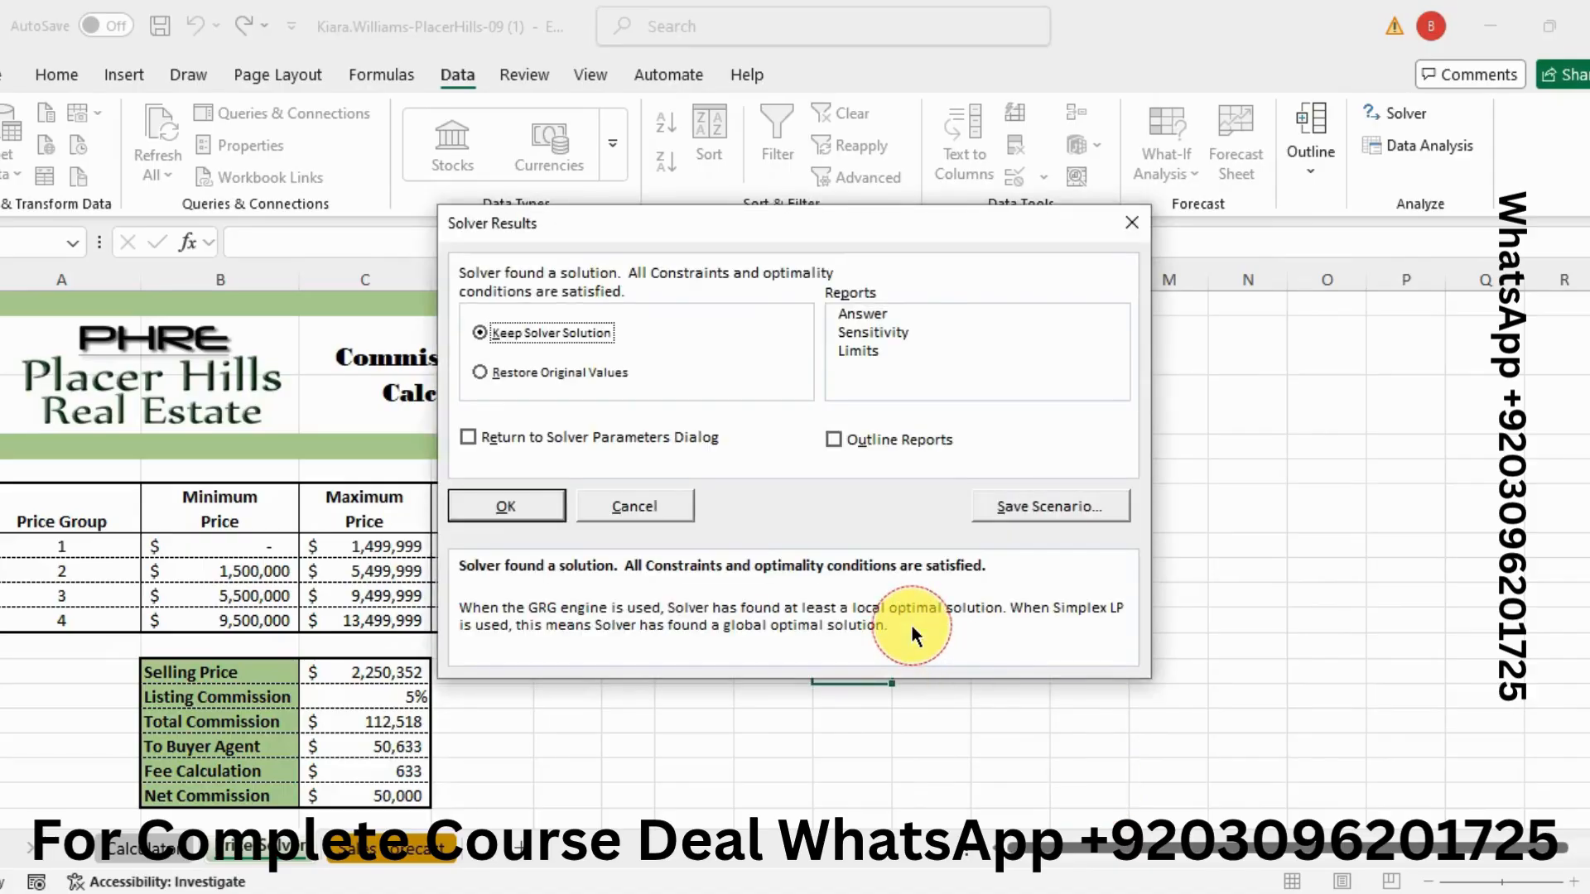
# Step: Save the Solver results as a scenario named $50,000 and restore the original values
pyautogui.click(1005, 510)
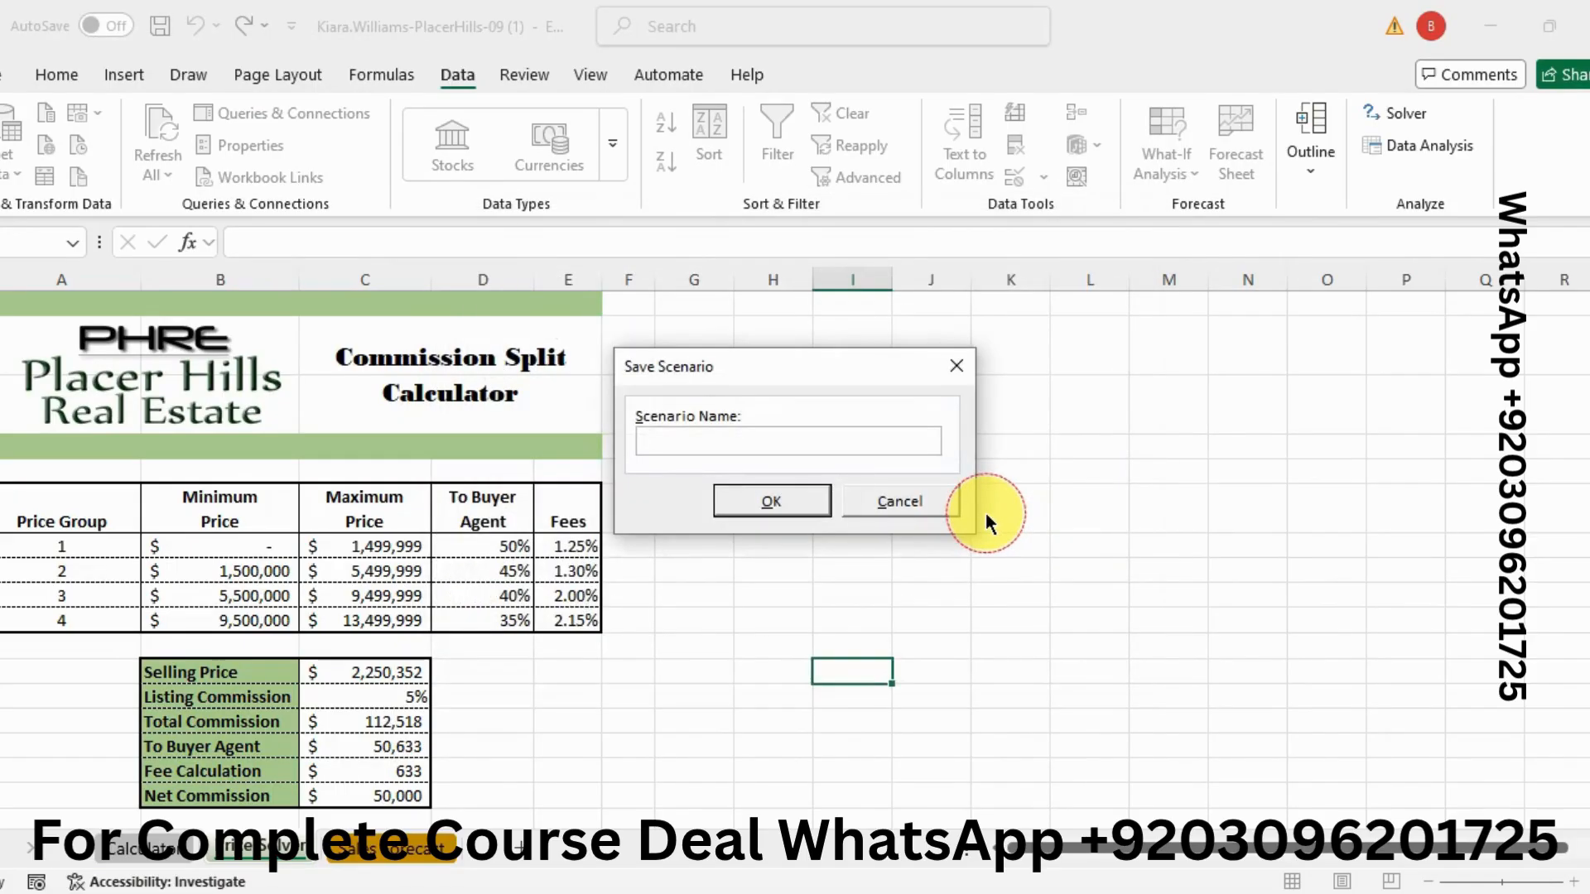
pyautogui.write('$50,000')
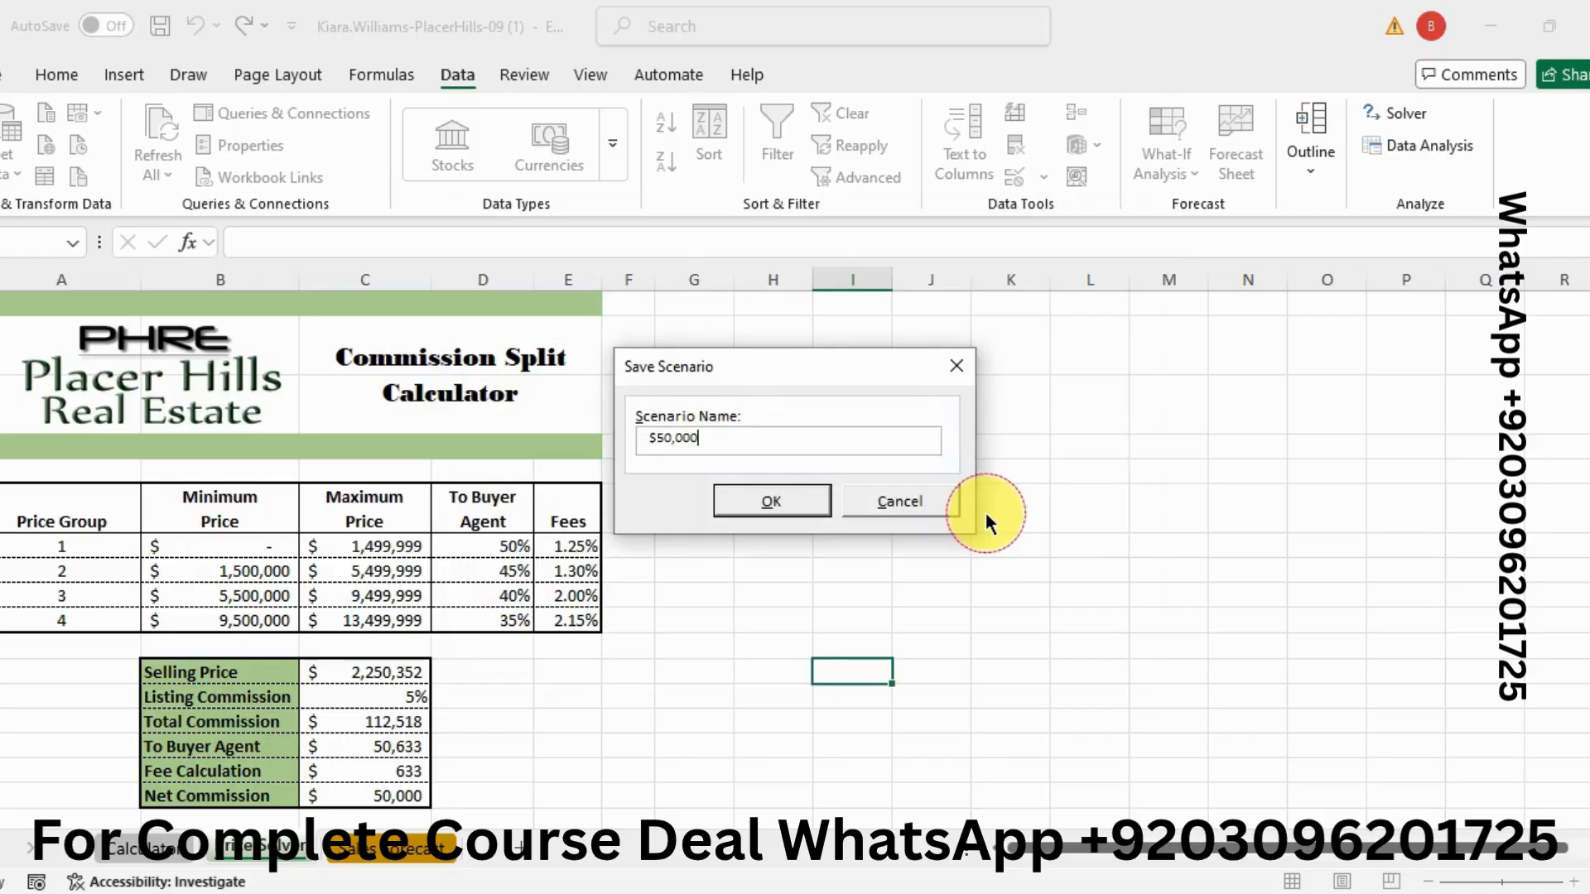
pyautogui.click(772, 503)
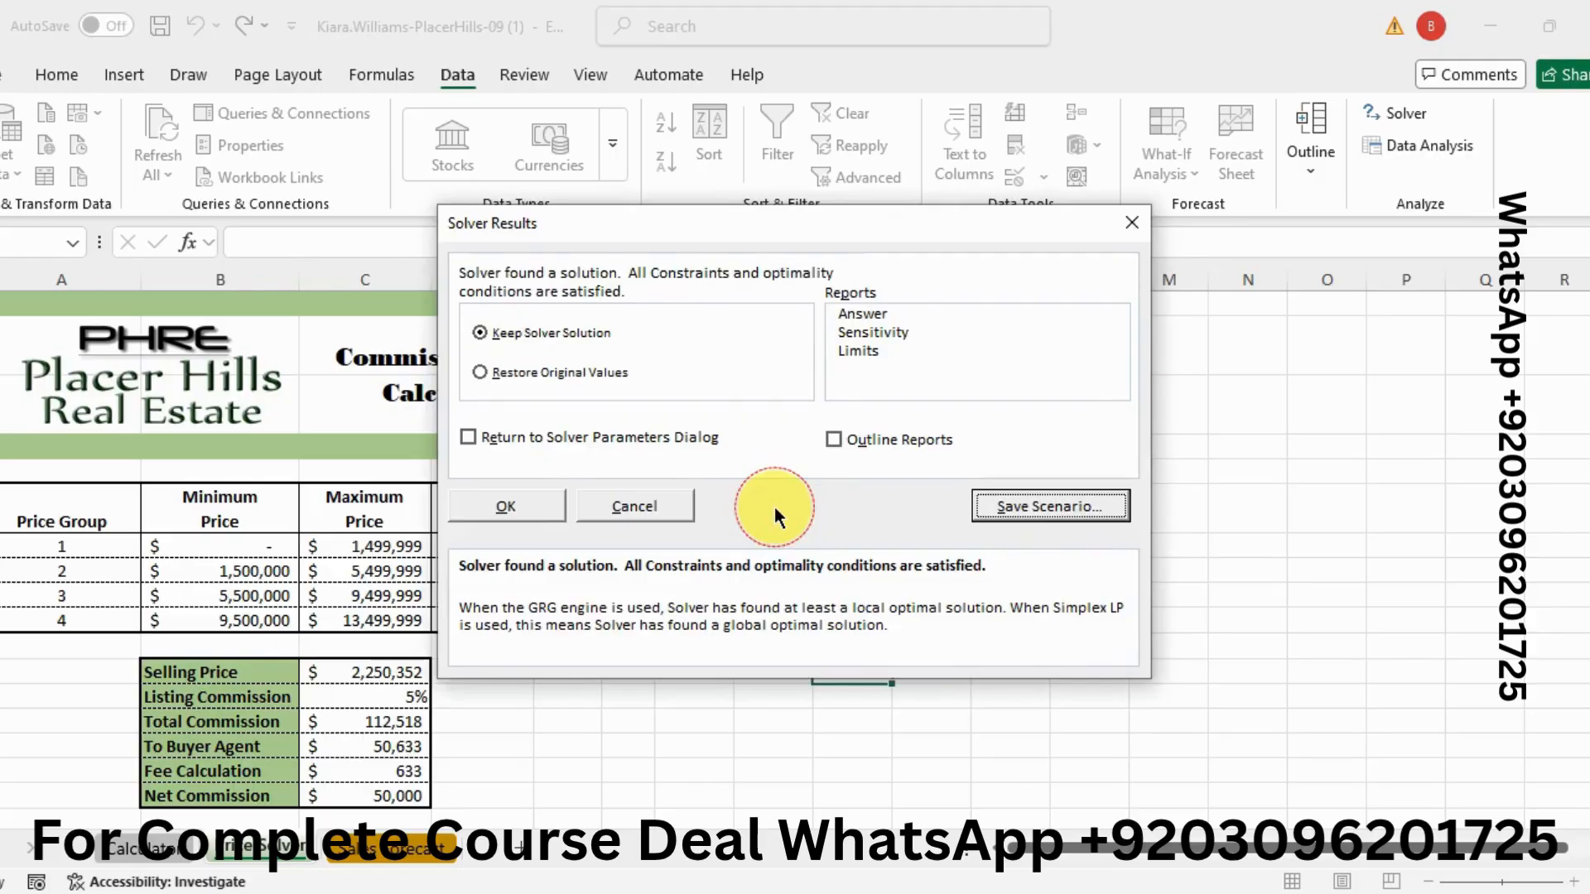
pyautogui.click(480, 372)
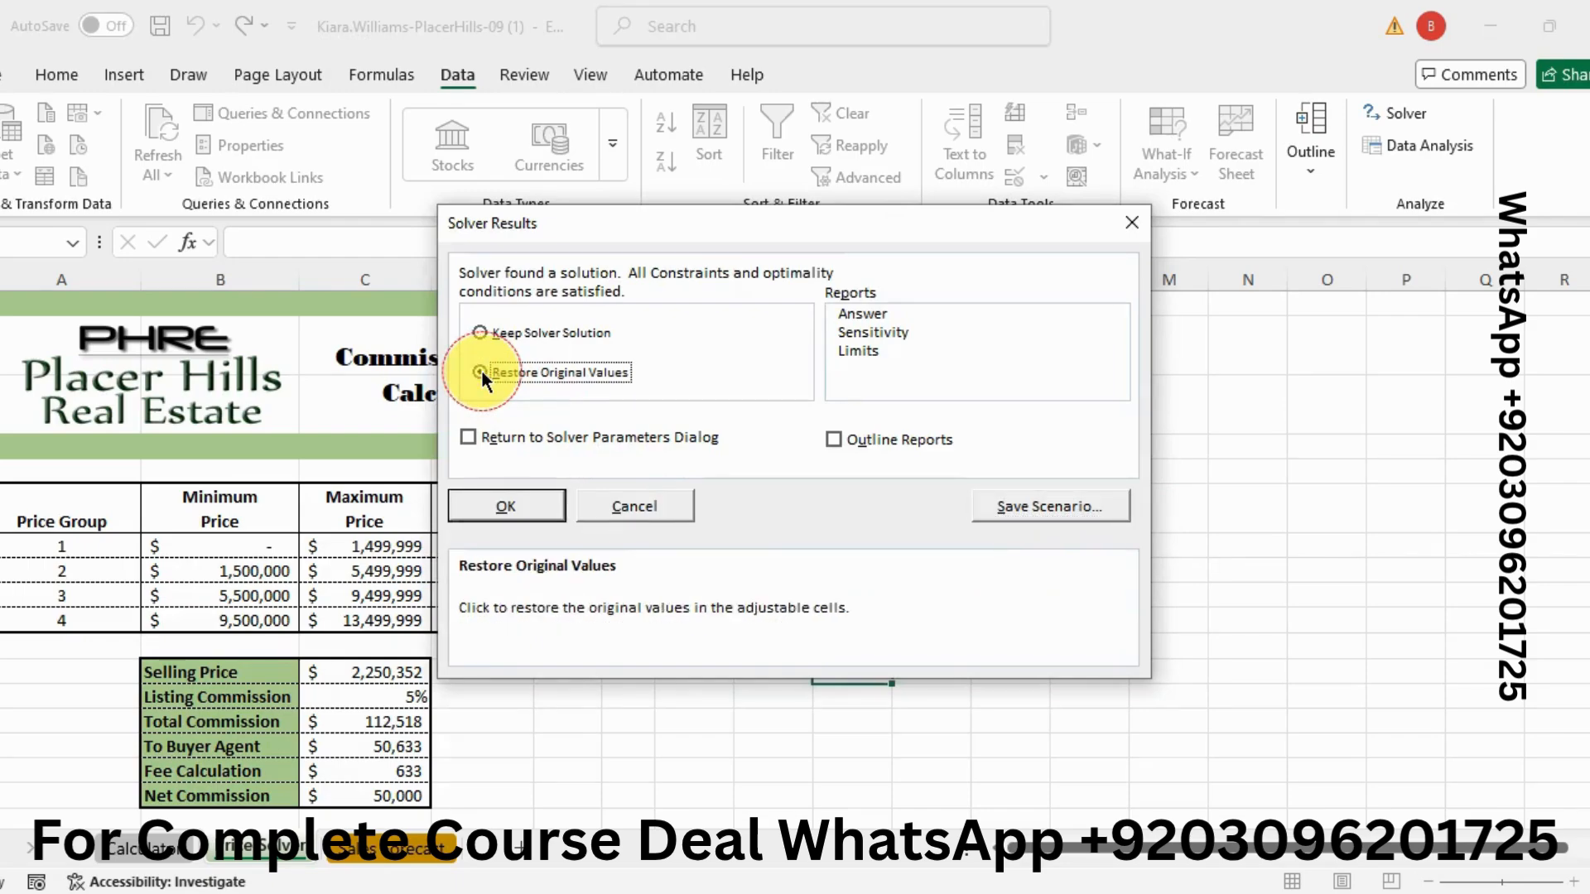
pyautogui.click(524, 499)
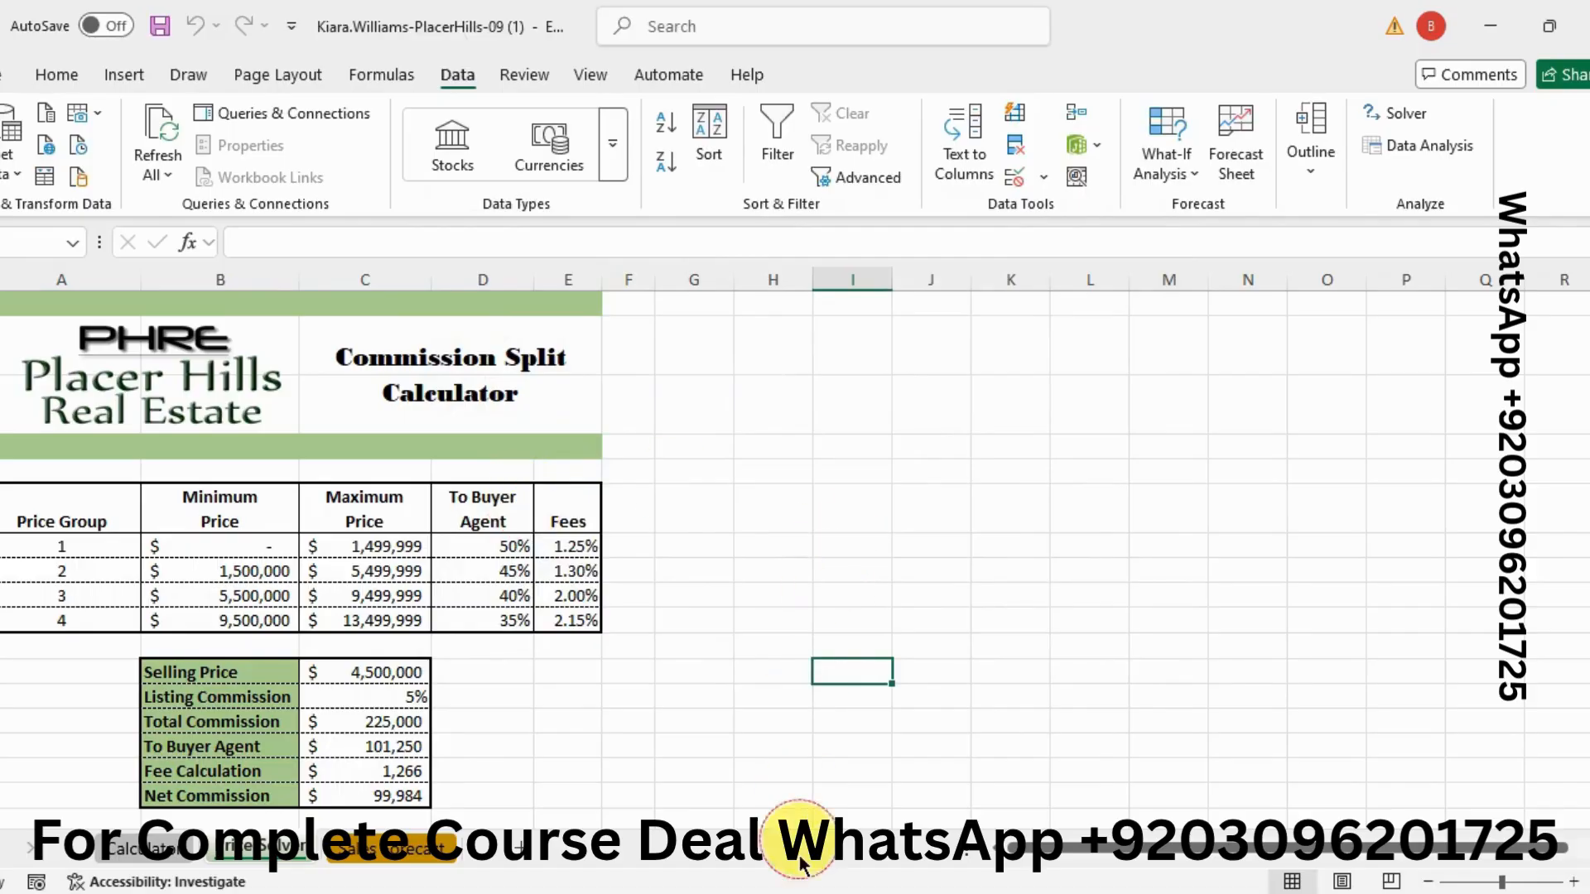
# Step: Copy the next scenario name, $75,000, from item 6c of the Word instructions and return to the Excel workbook
pyautogui.click(793, 893)
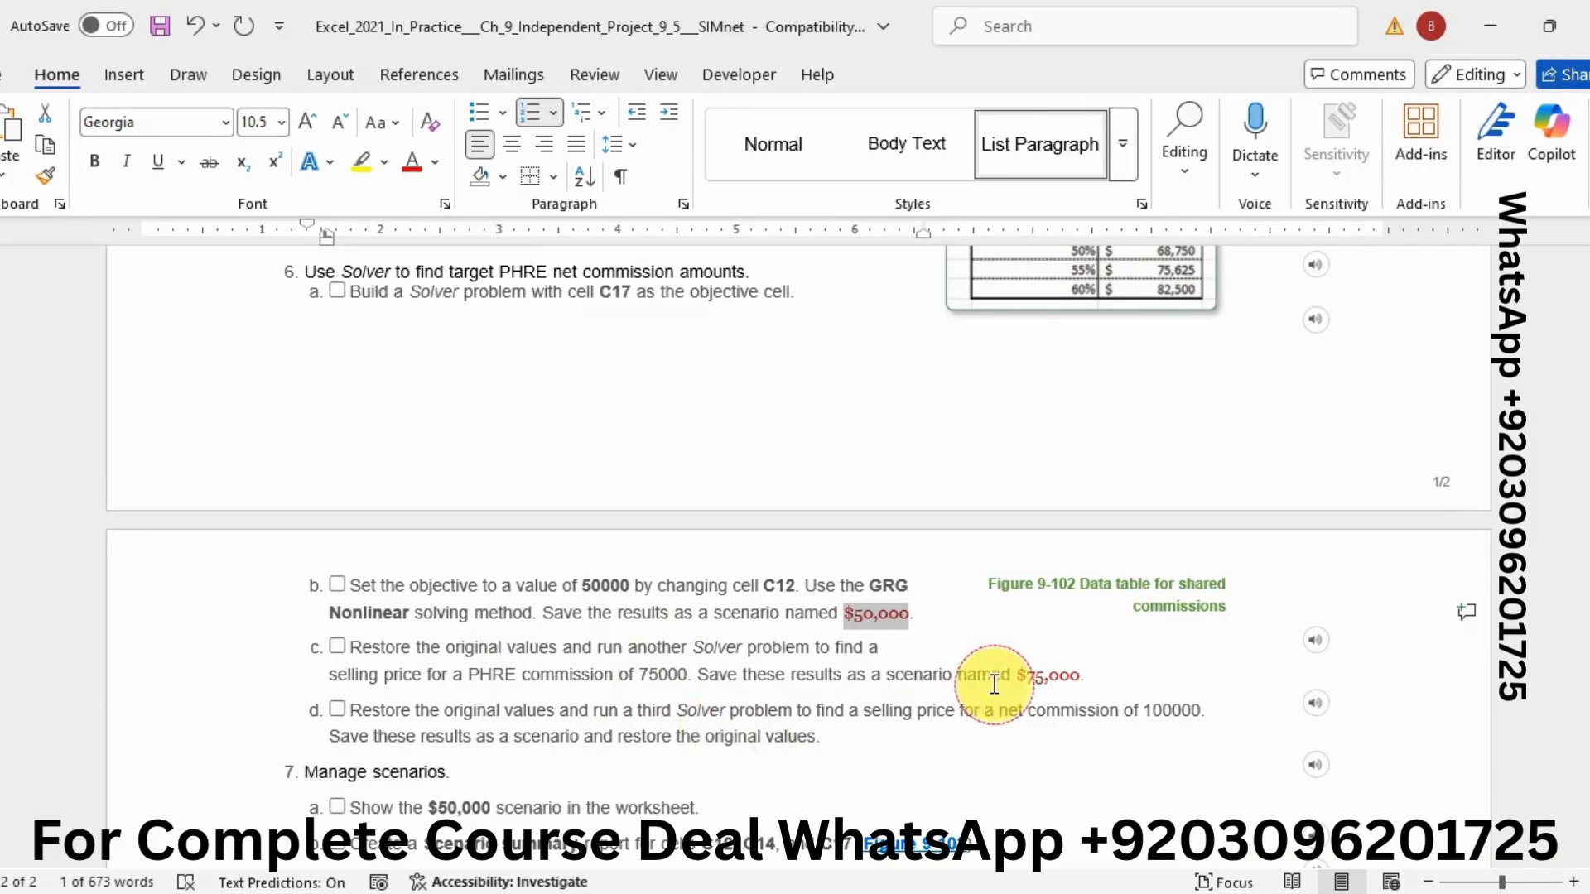
pyautogui.click(1019, 674)
pyautogui.moveTo(1070, 674); pyautogui.dragTo(1076, 676)
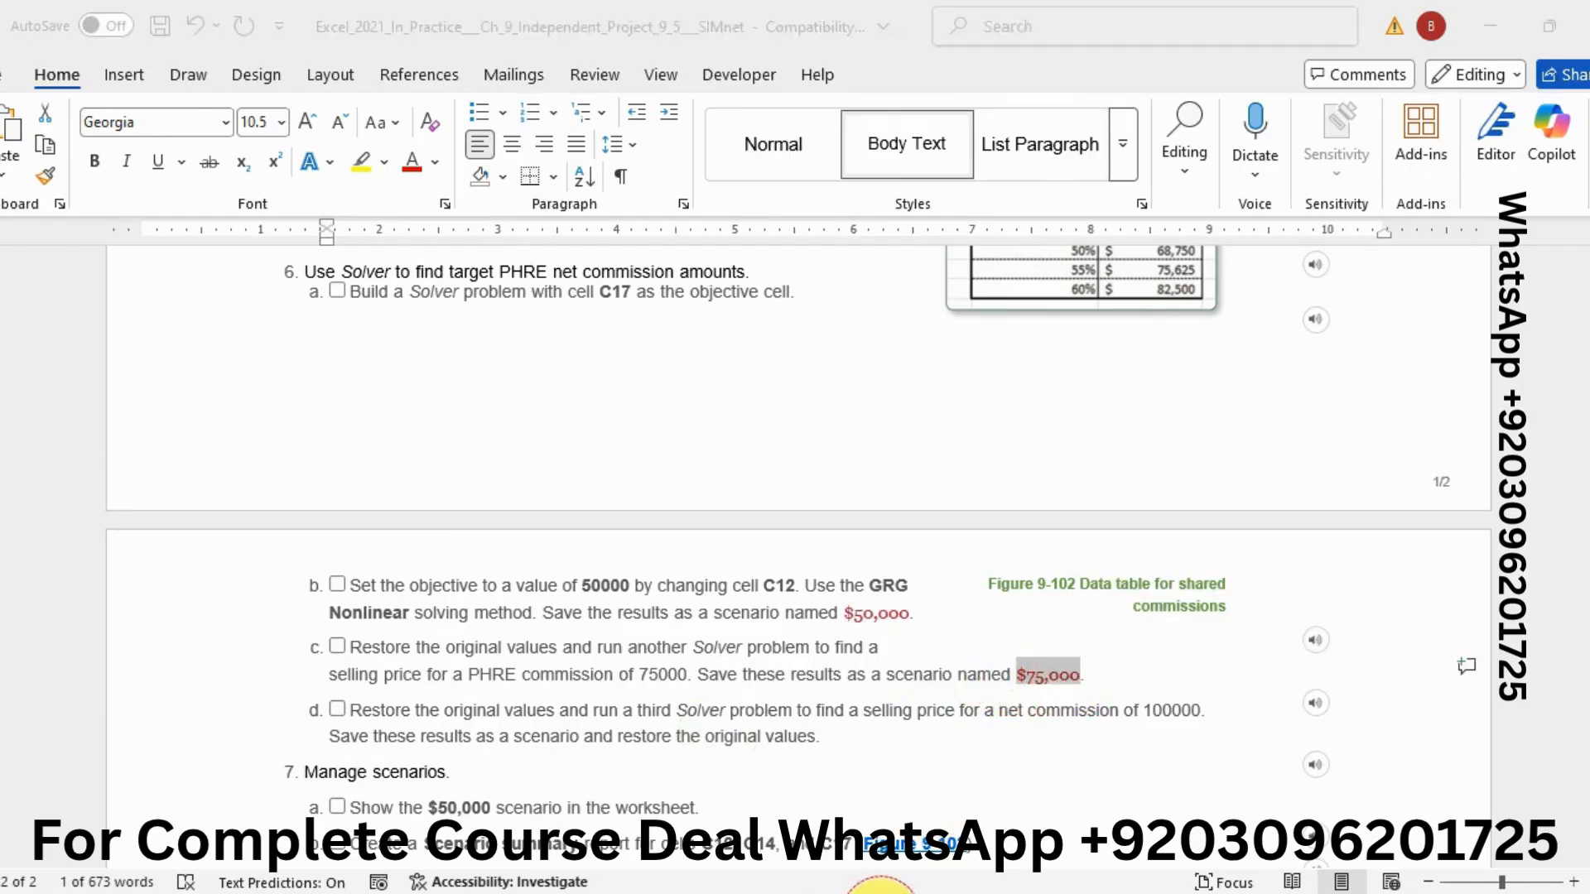
pyautogui.hotkey('alt', 'Tab')
# Step: Reopen Solver, change the Net_Commission target value to $75,000 and solve the problem
pyautogui.click(1396, 114)
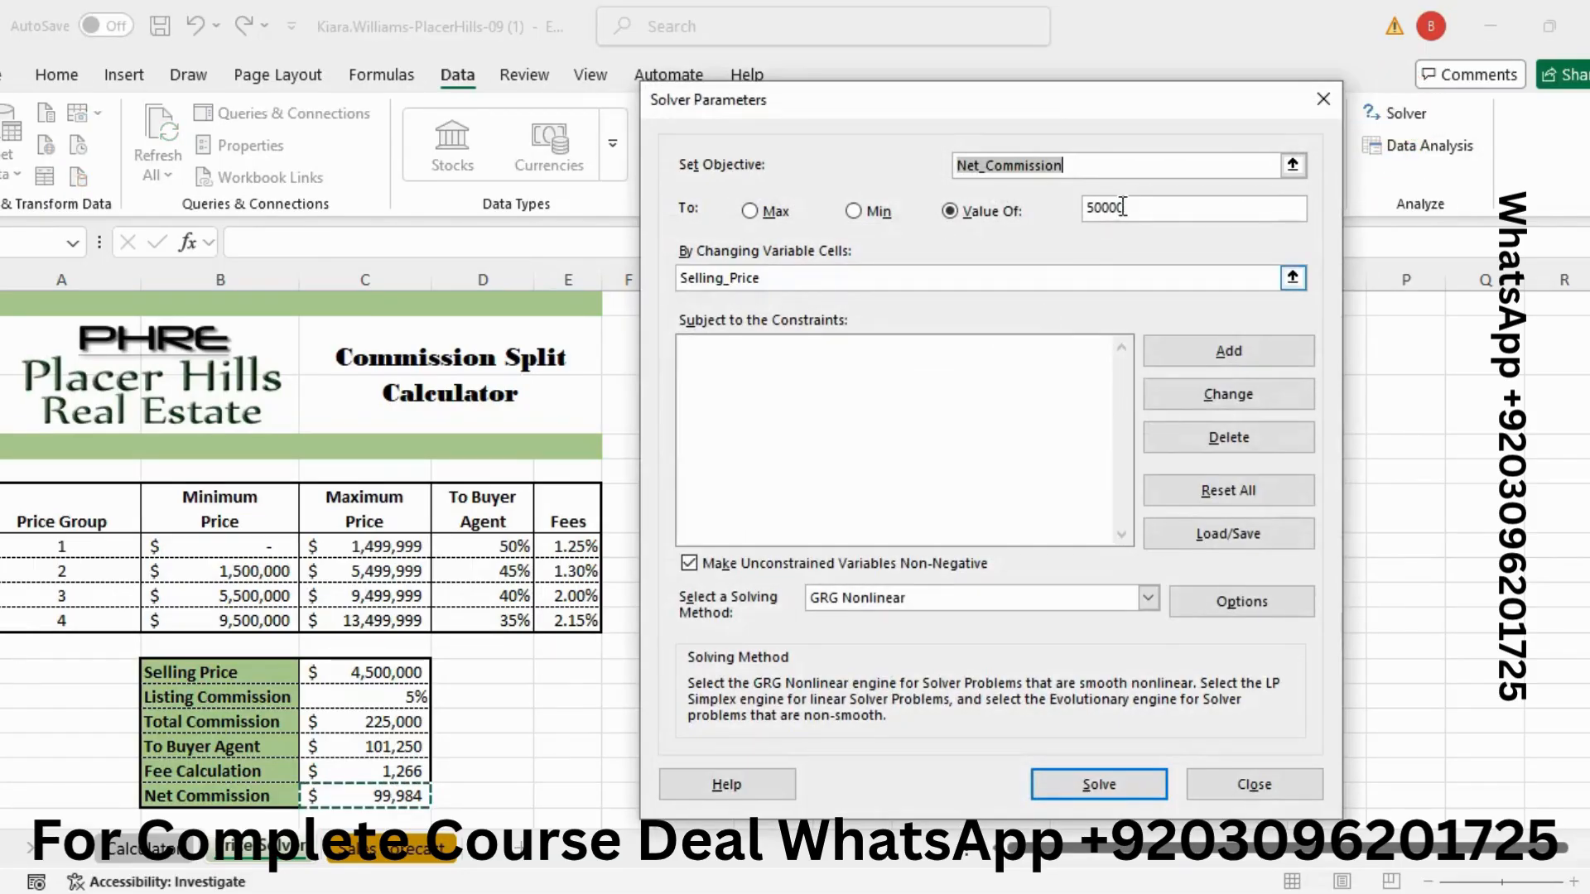
pyautogui.click(1140, 206)
pyautogui.press('BackSpace')
pyautogui.press('BackSpace')
pyautogui.press('BackSpace')
pyautogui.press('BackSpace')
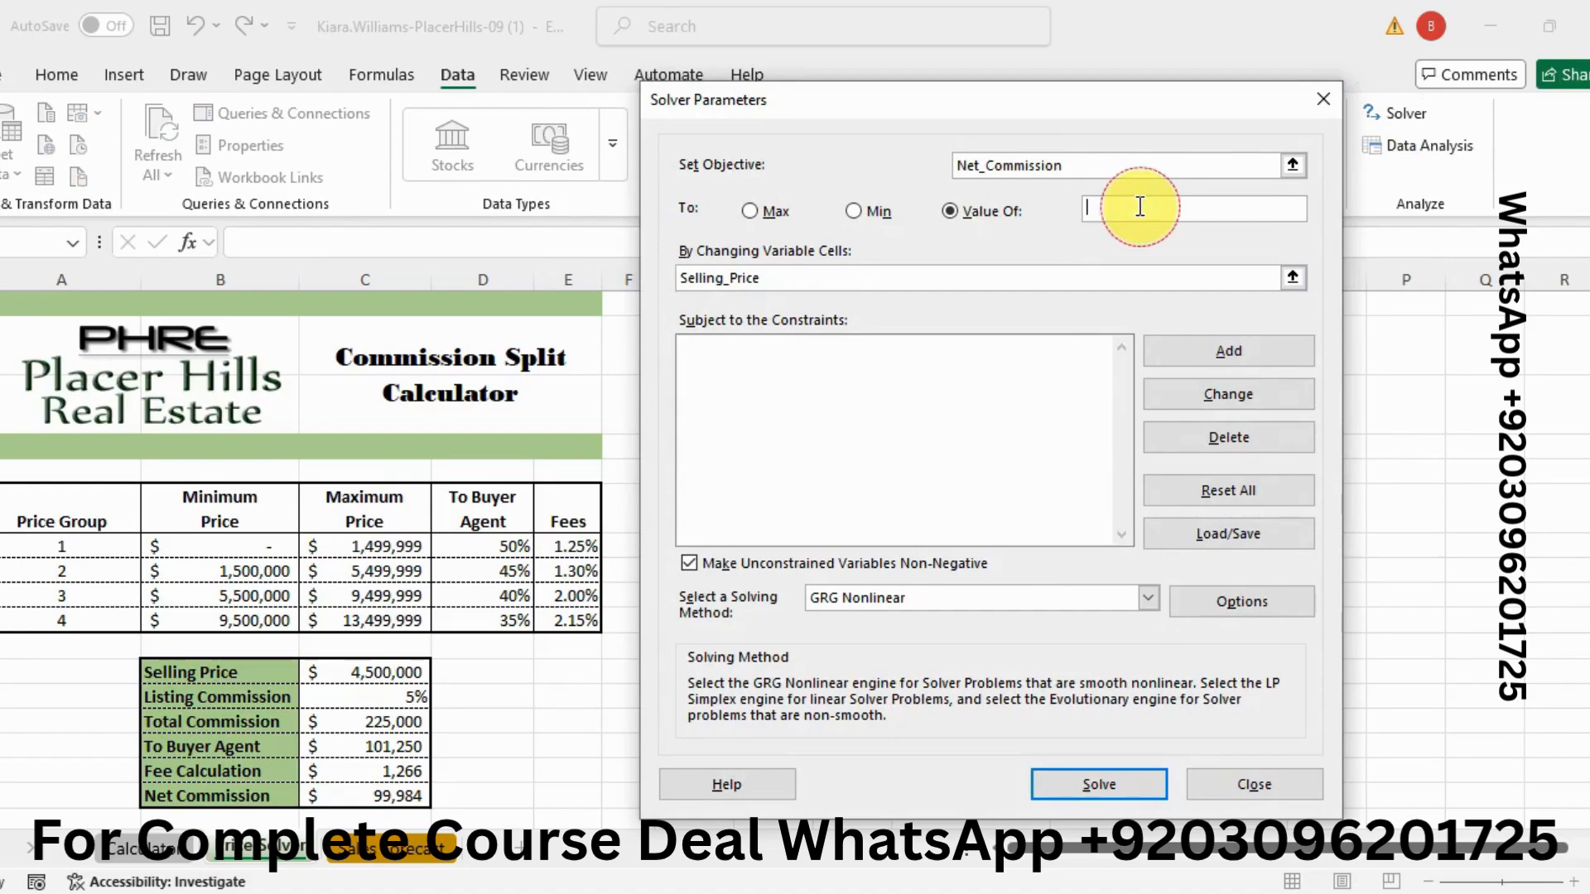
pyautogui.write('$75,000')
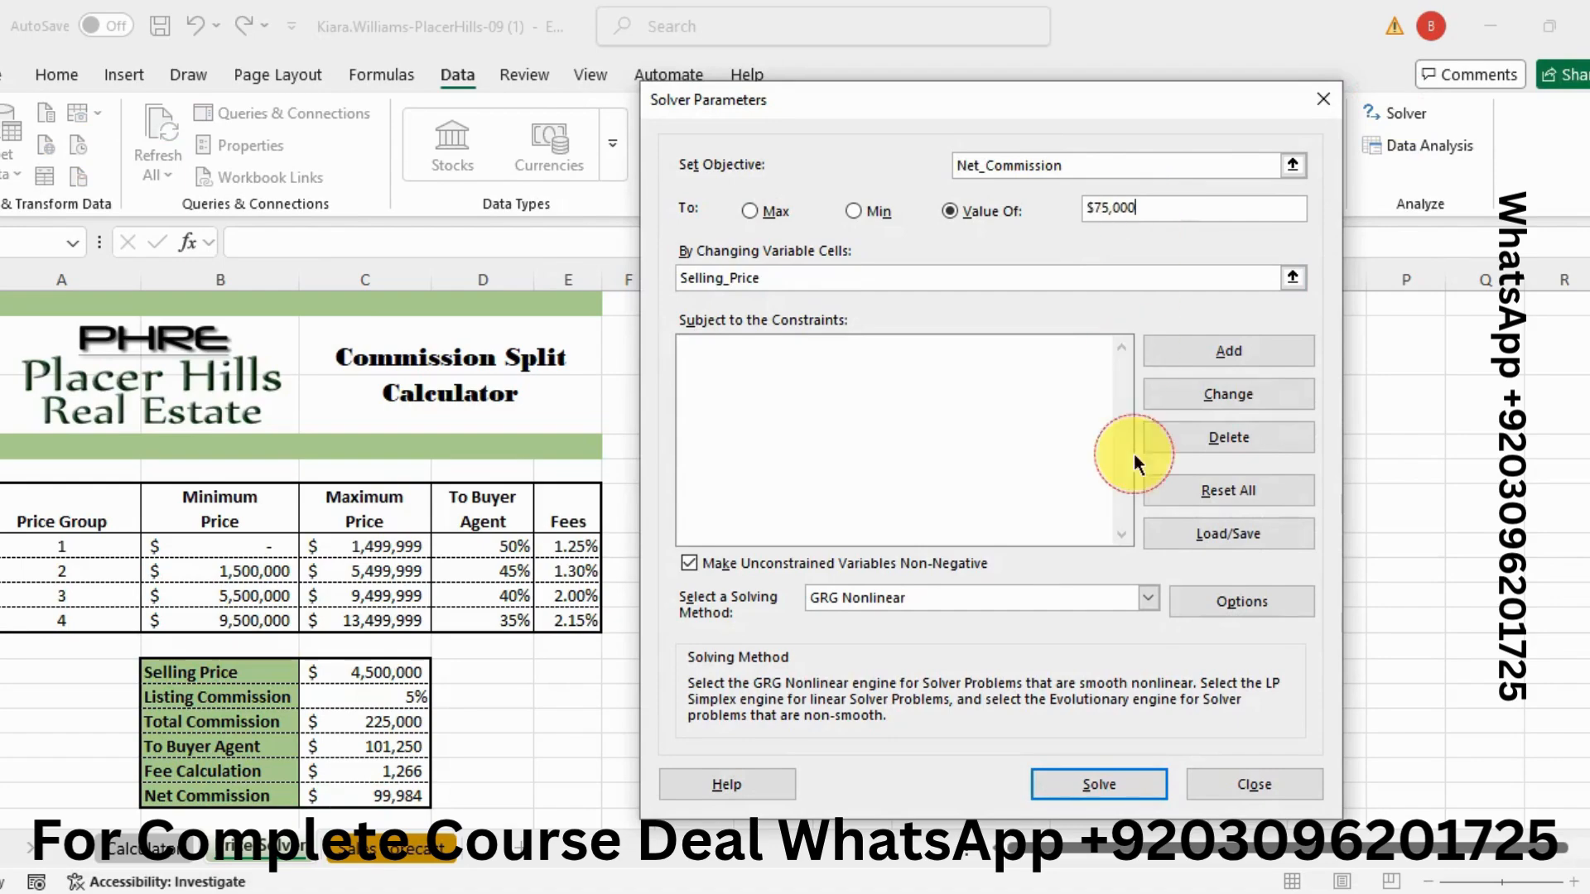
pyautogui.click(1076, 775)
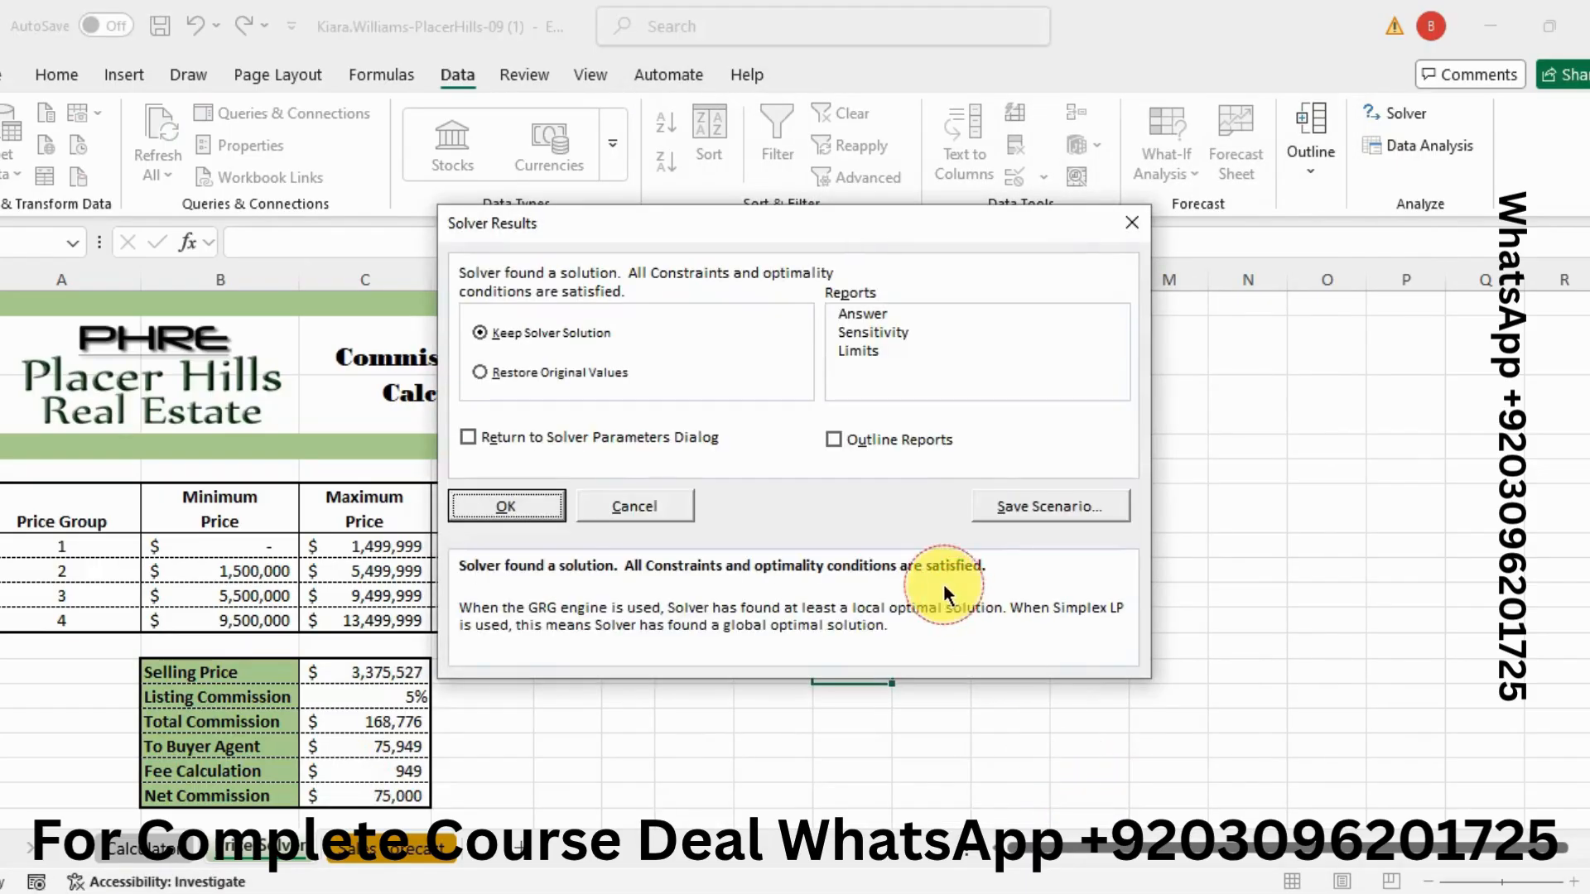
# Step: Save the Solver results as a scenario named $75,000 and restore the original values
pyautogui.click(1023, 505)
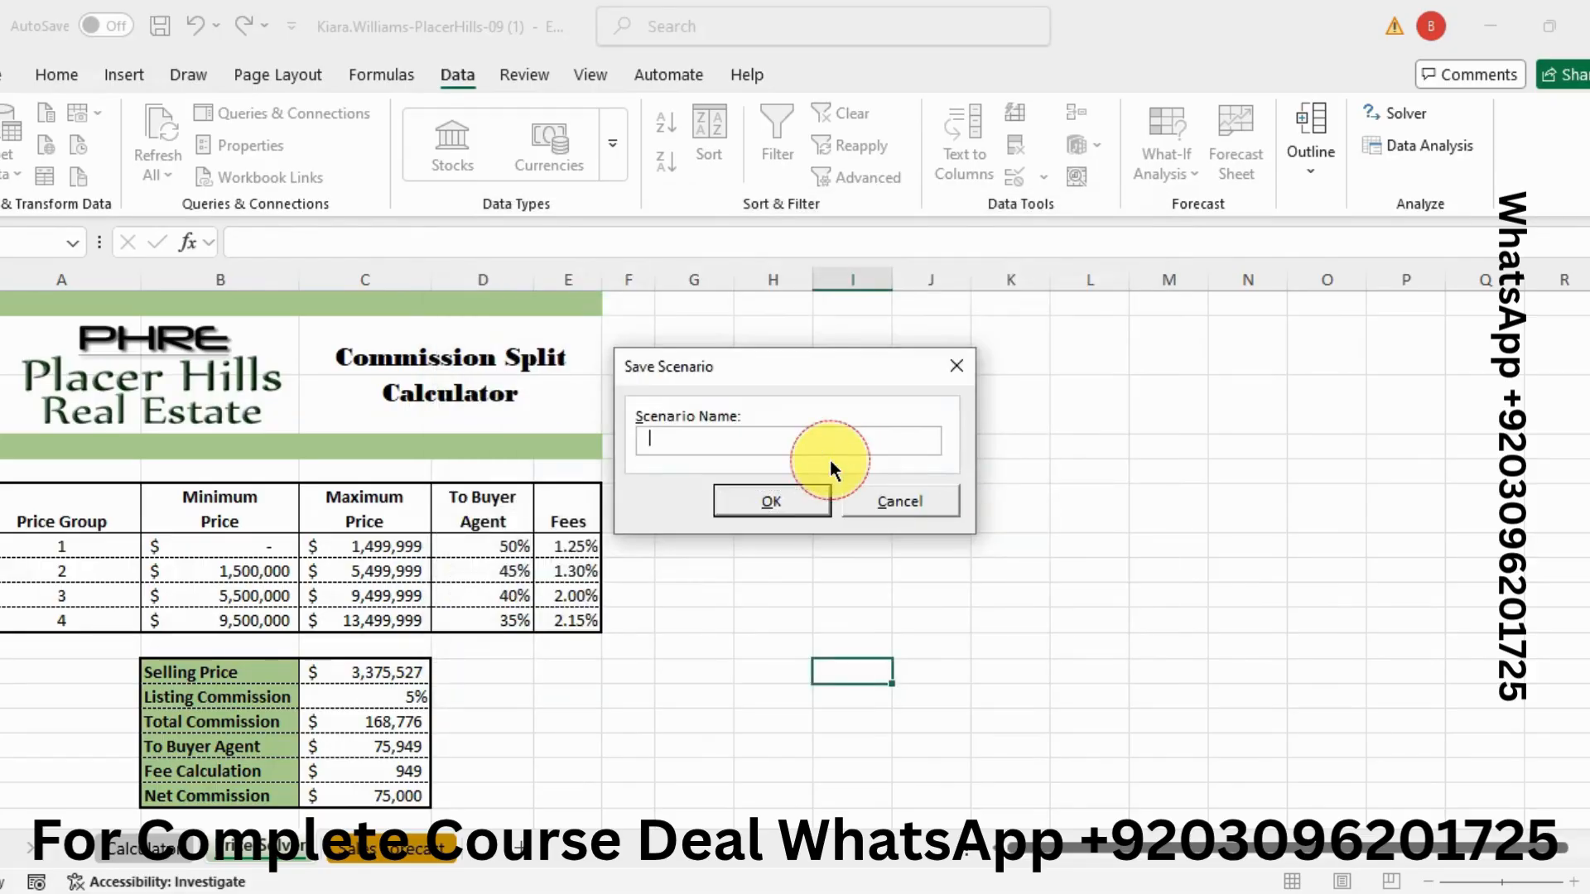
pyautogui.write('$75,000')
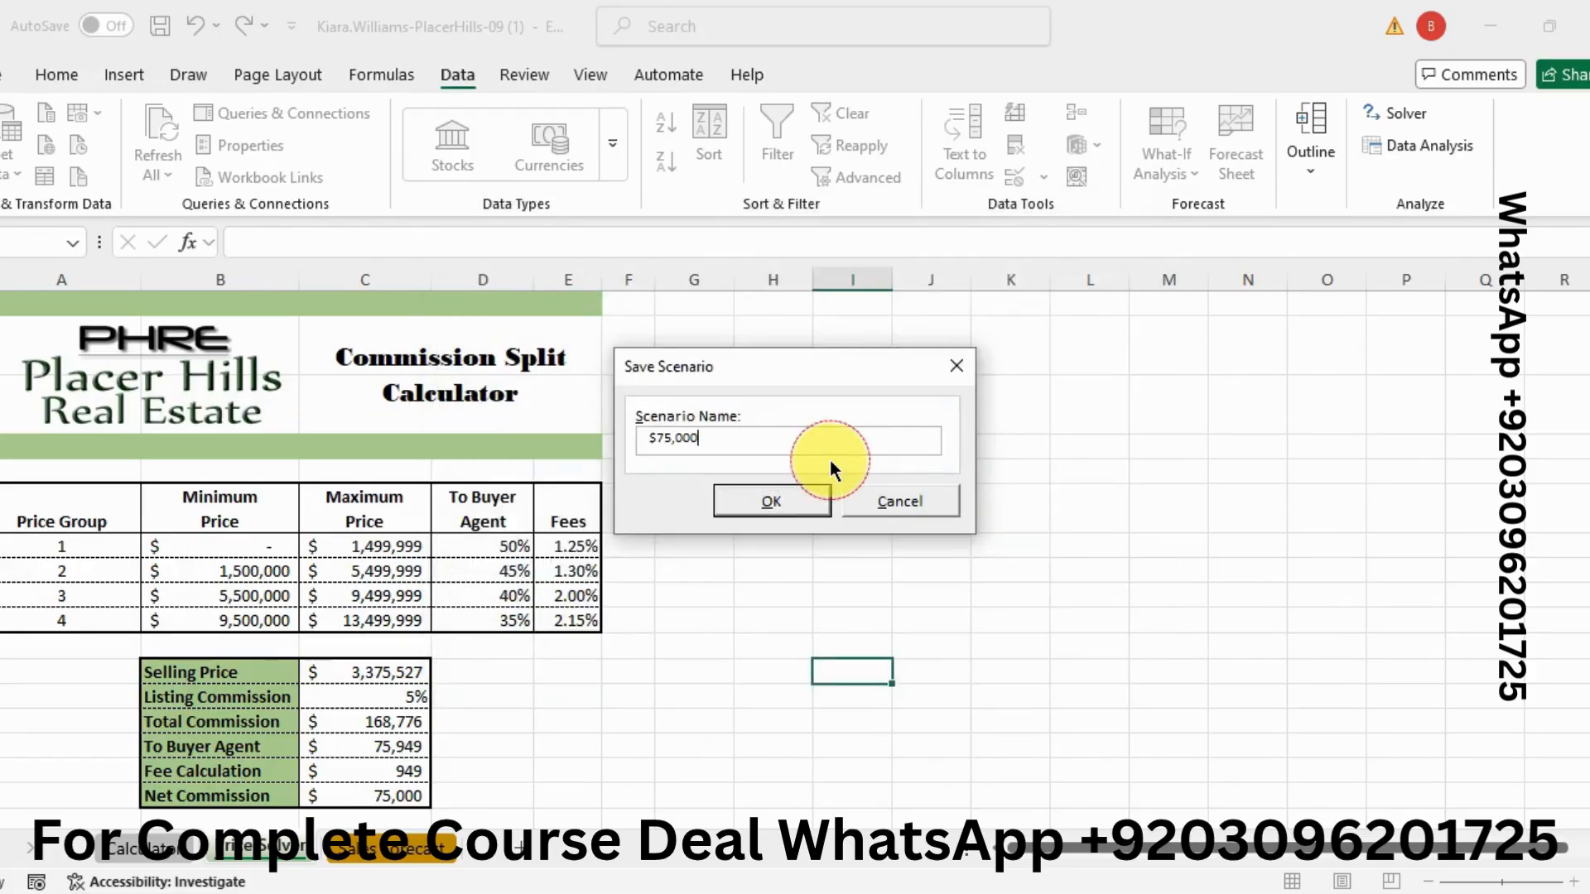
pyautogui.click(776, 493)
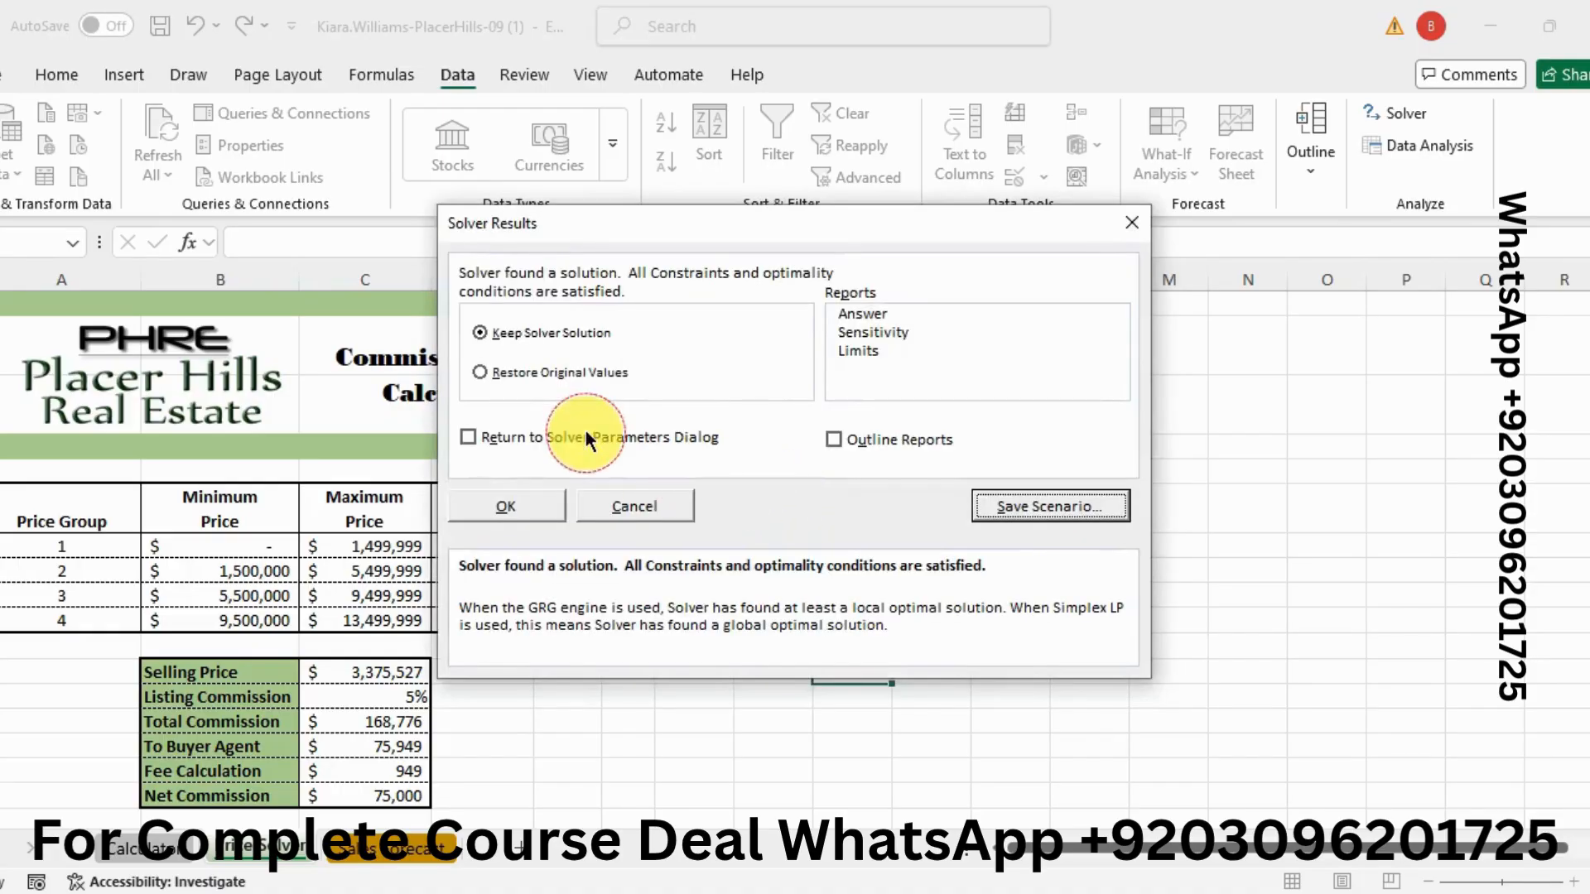
pyautogui.click(485, 376)
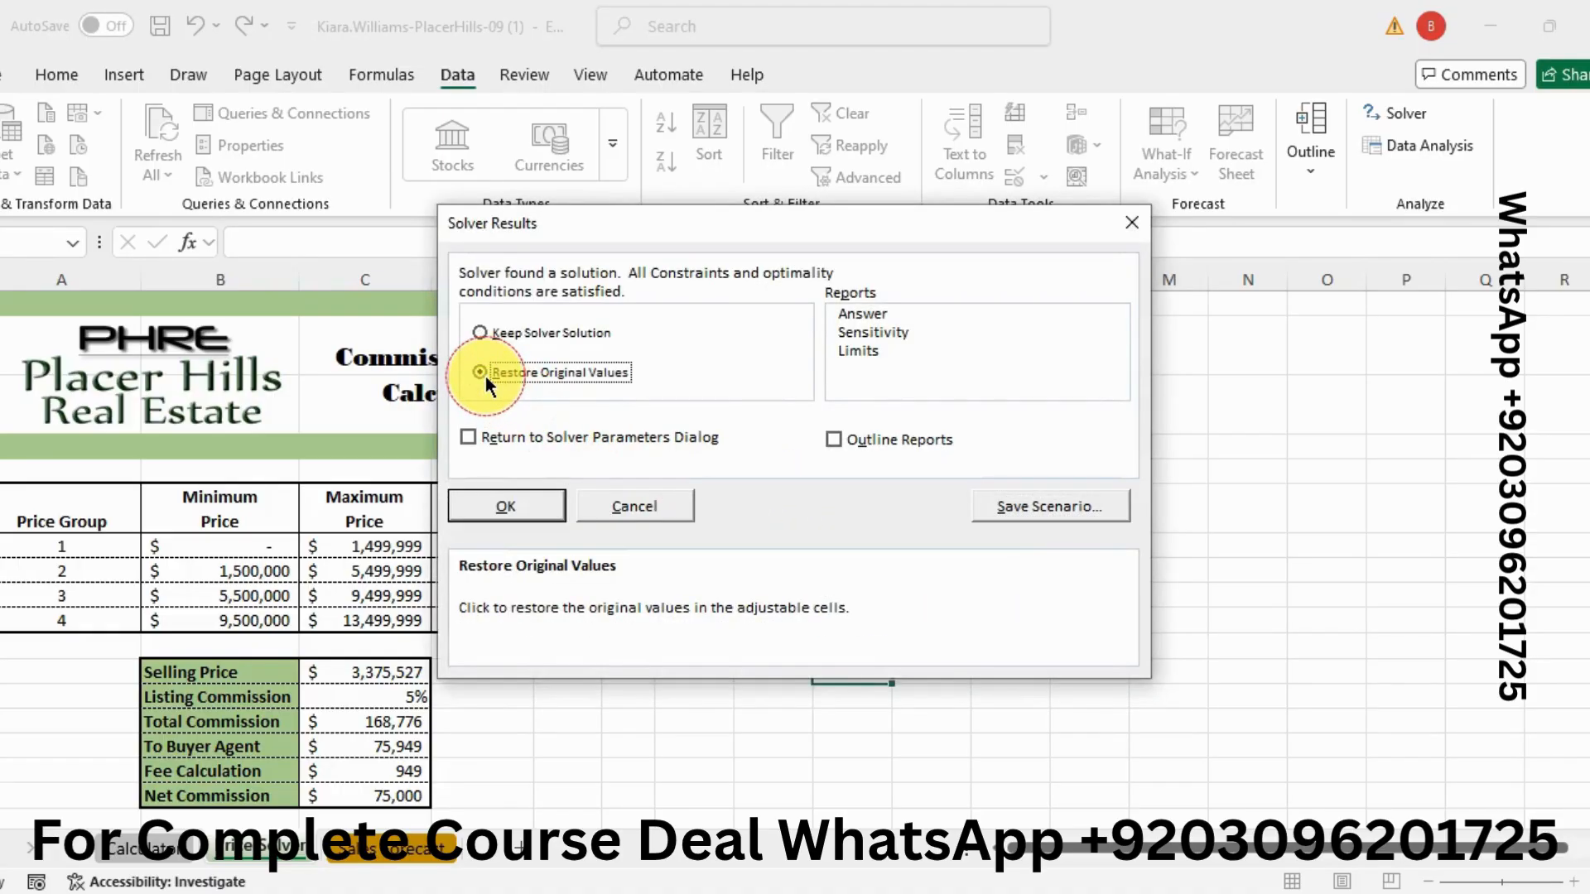
pyautogui.click(520, 495)
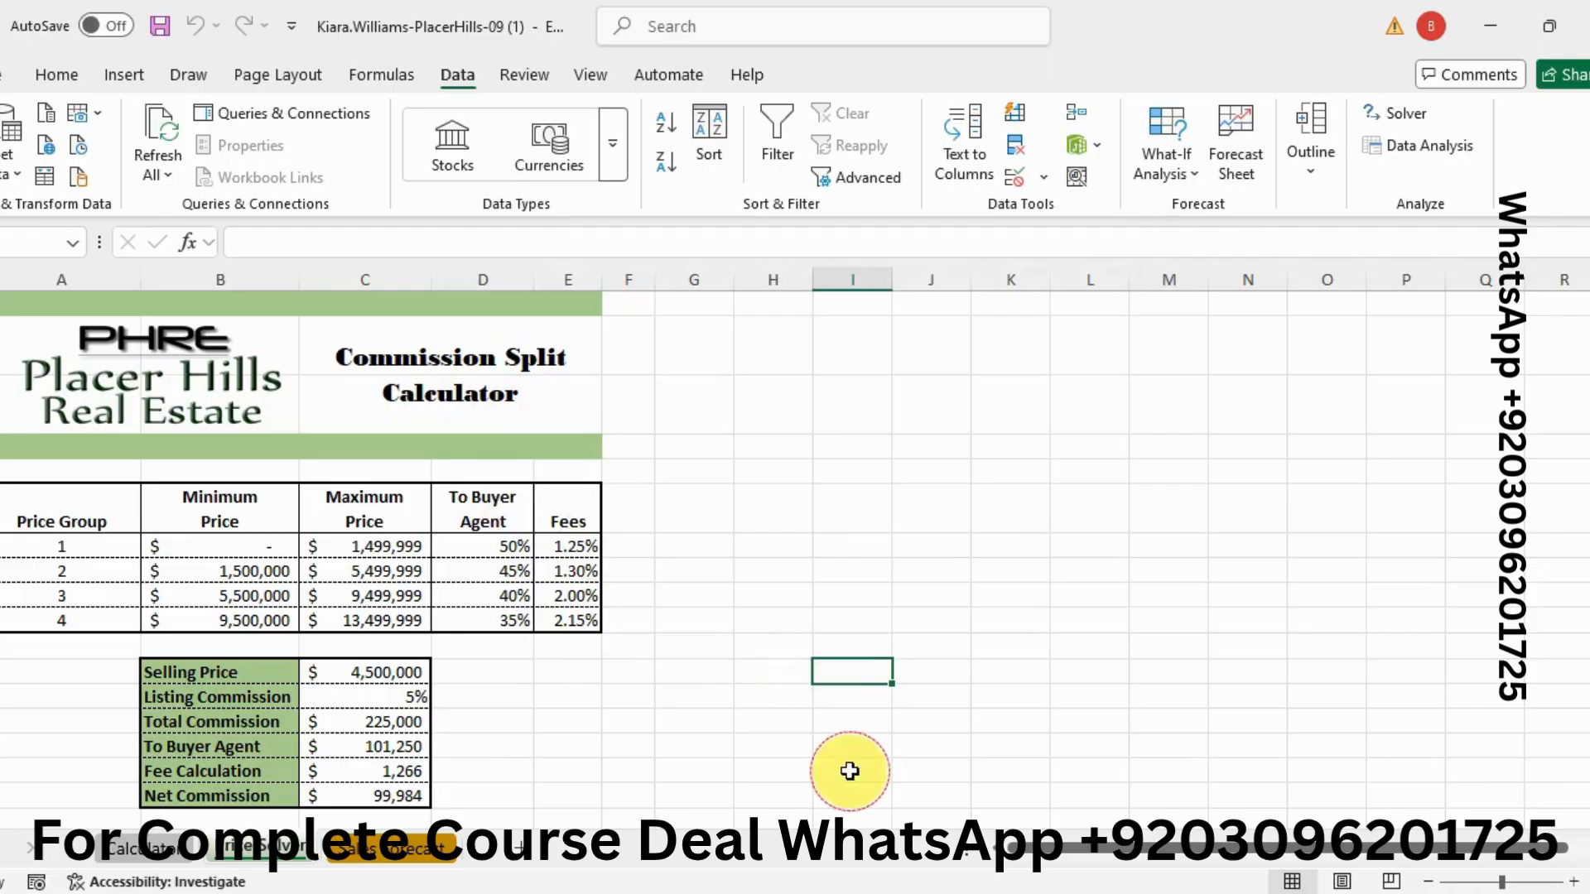
# Step: Check item 6d of the Word instructions, return to Excel and solve the Net_Commission problem for a target value of 100000
pyautogui.click(770, 893)
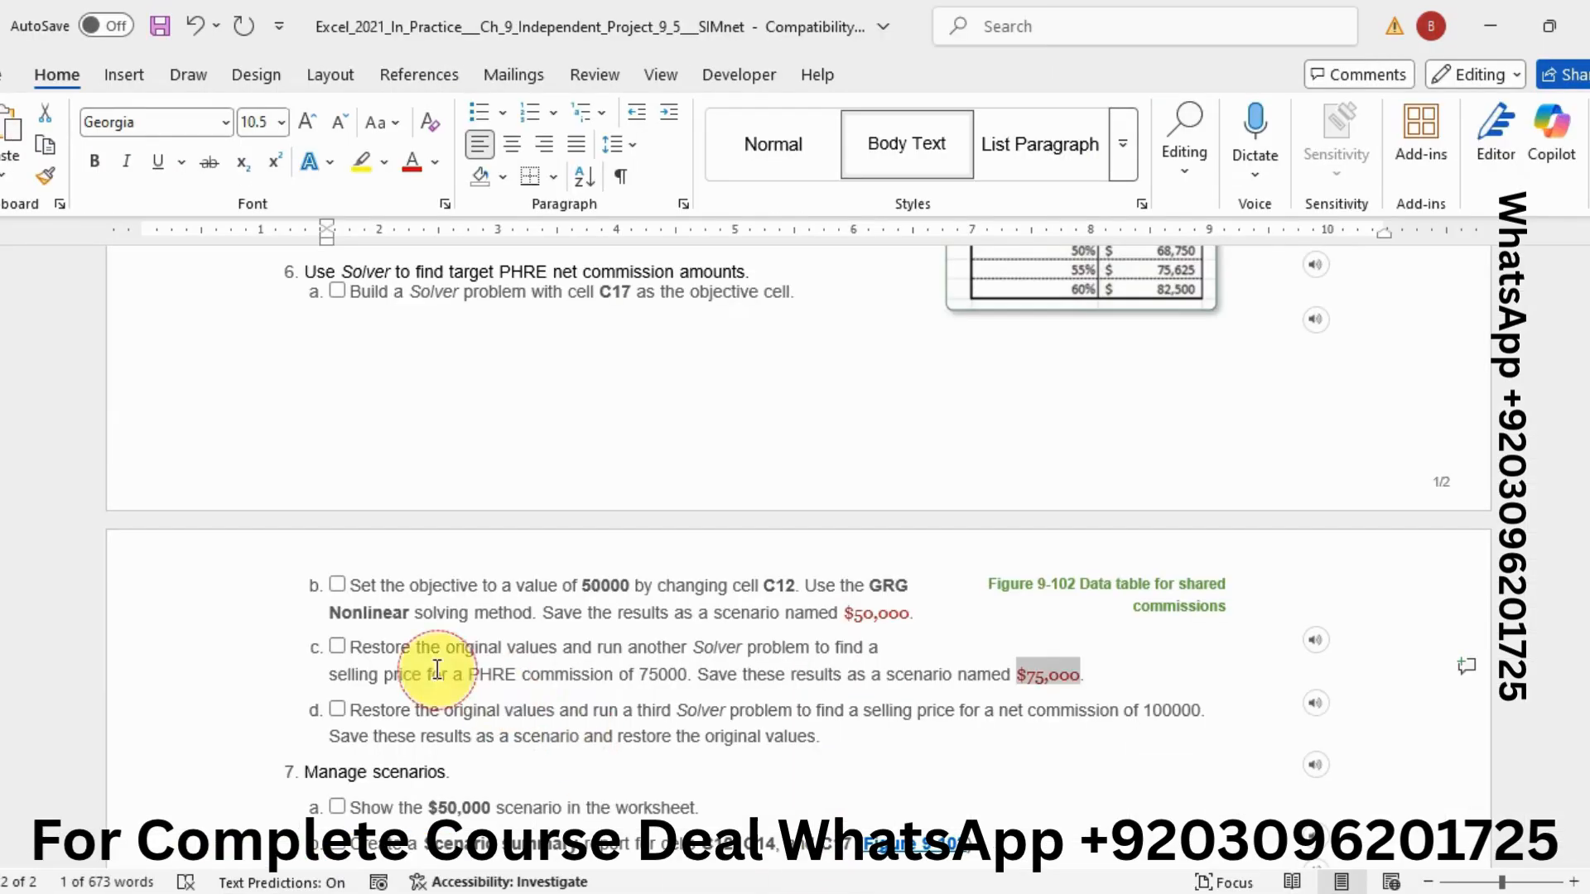
pyautogui.moveTo(1589, 538); pyautogui.dragTo(1588, 573)
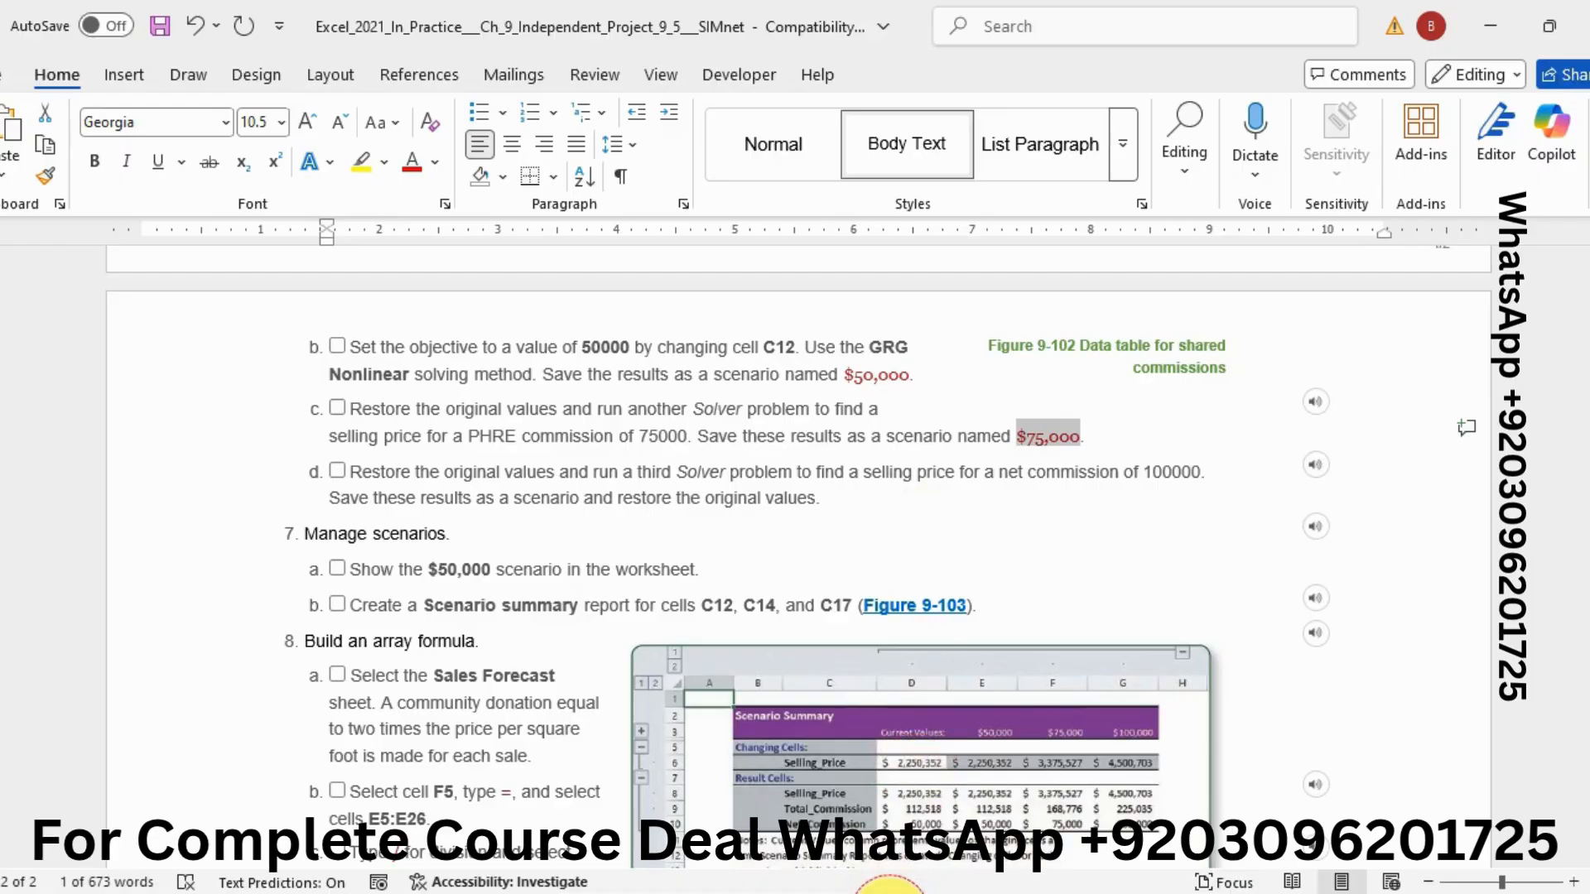
pyautogui.click(890, 891)
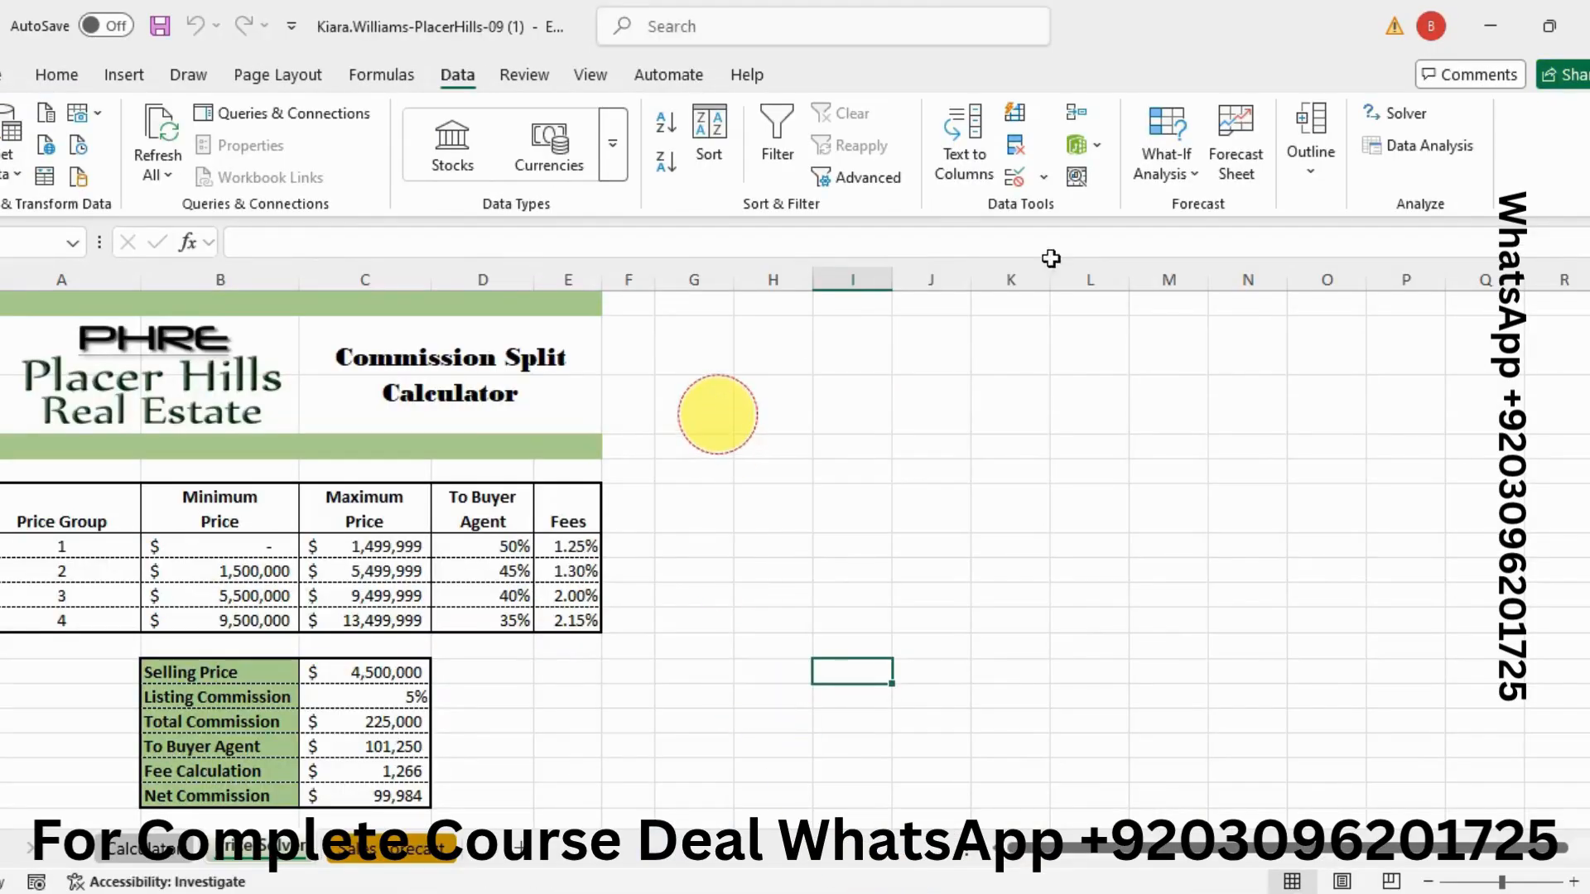
pyautogui.click(1376, 162)
pyautogui.click(1373, 117)
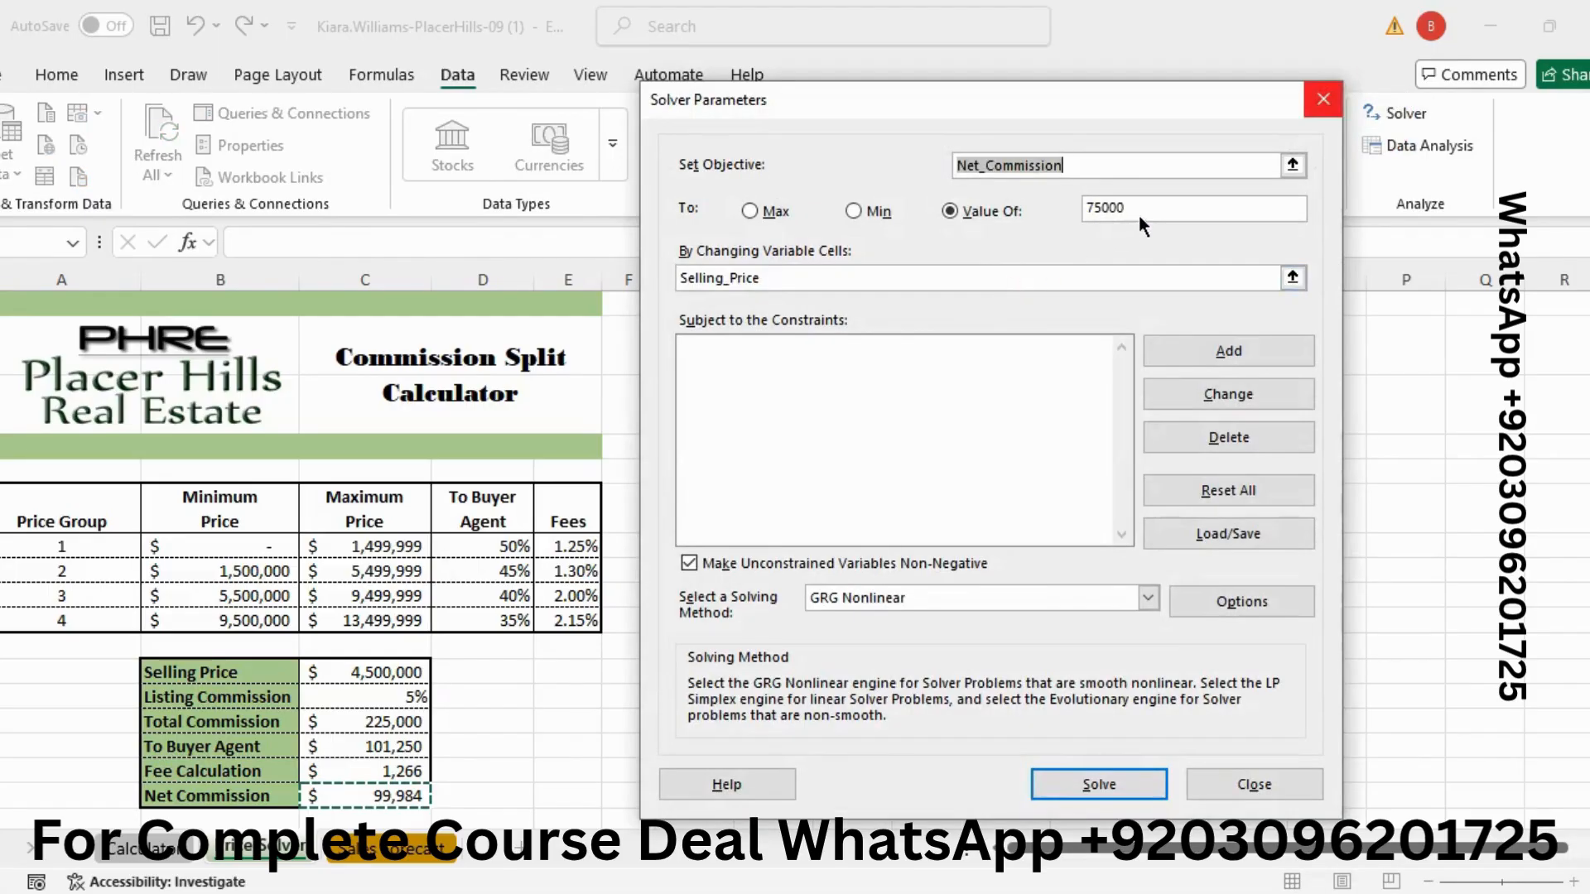
pyautogui.click(1142, 213)
pyautogui.press('BackSpace')
pyautogui.press('BackSpace')
pyautogui.press('BackSpace')
pyautogui.press('BackSpace')
pyautogui.press('BackSpace')
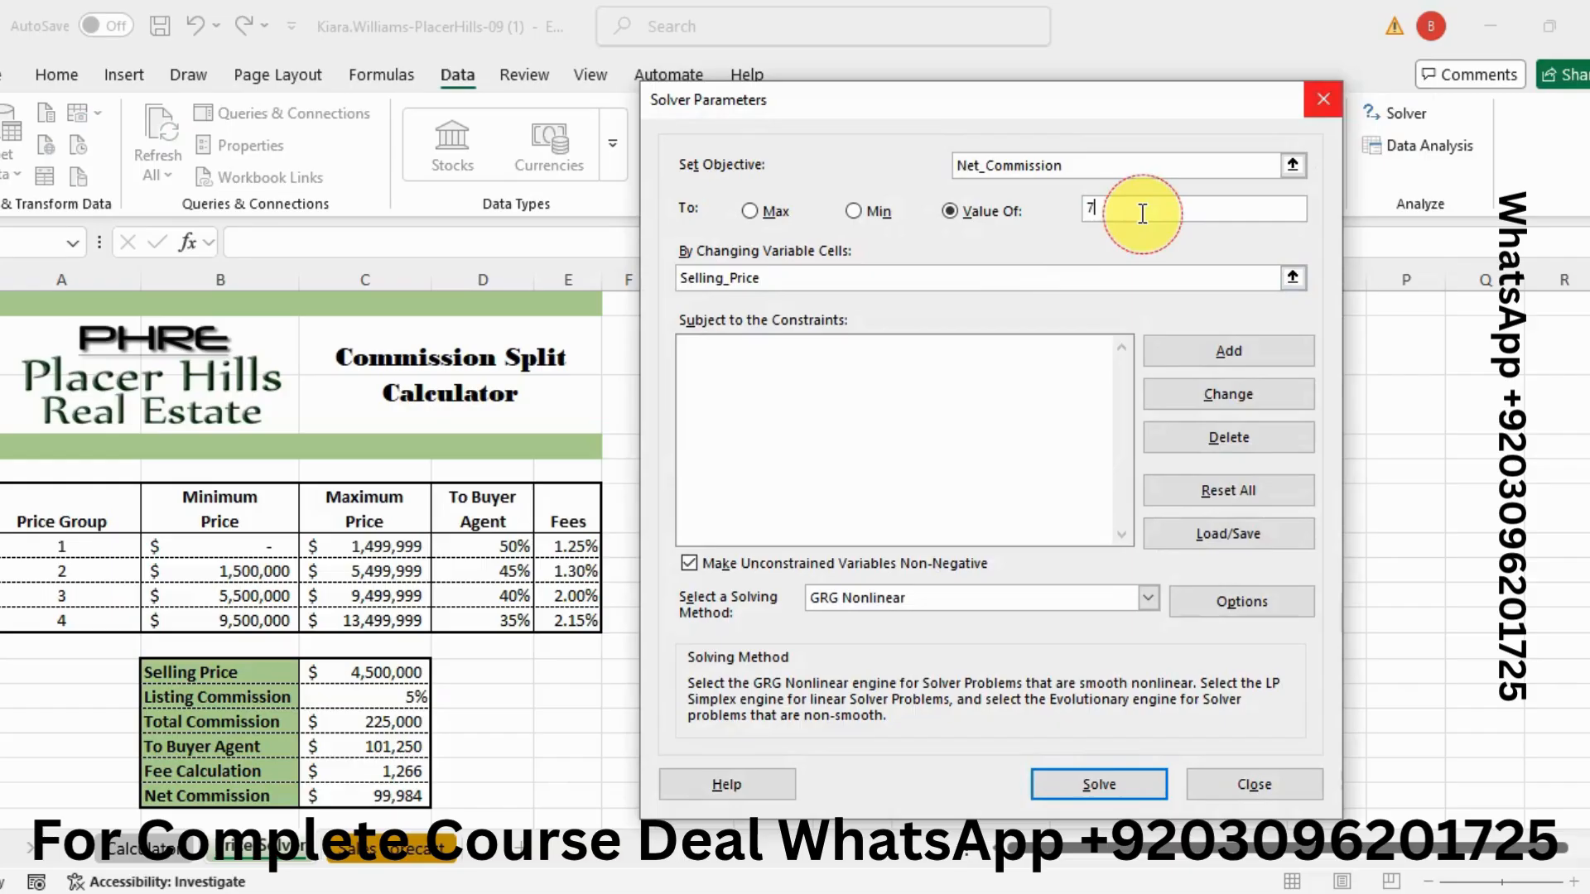
pyautogui.write('100000')
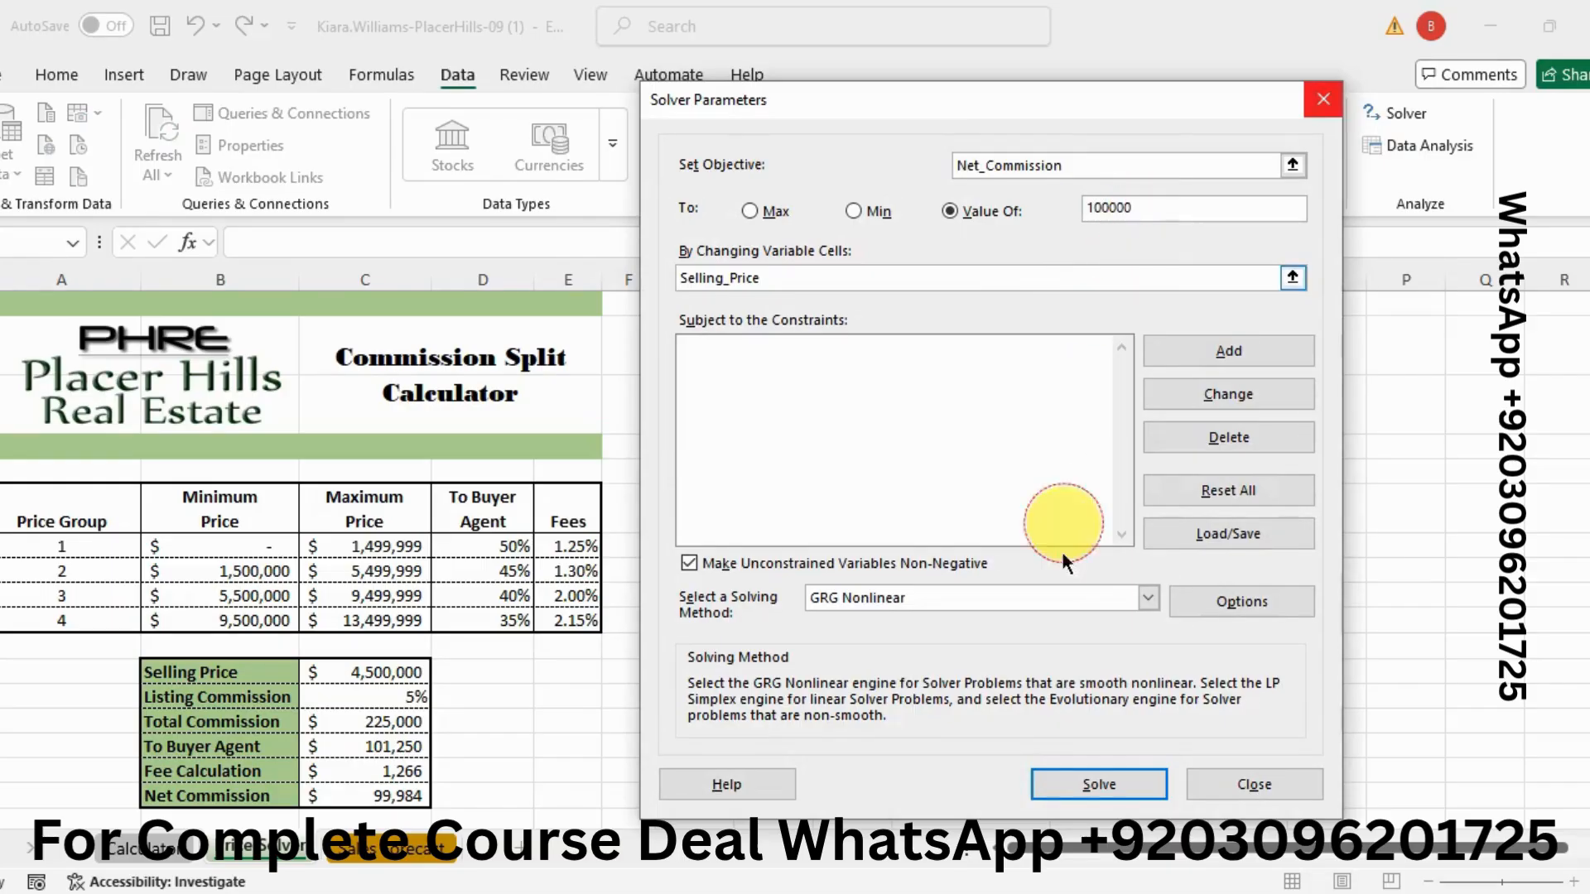
pyautogui.click(1104, 787)
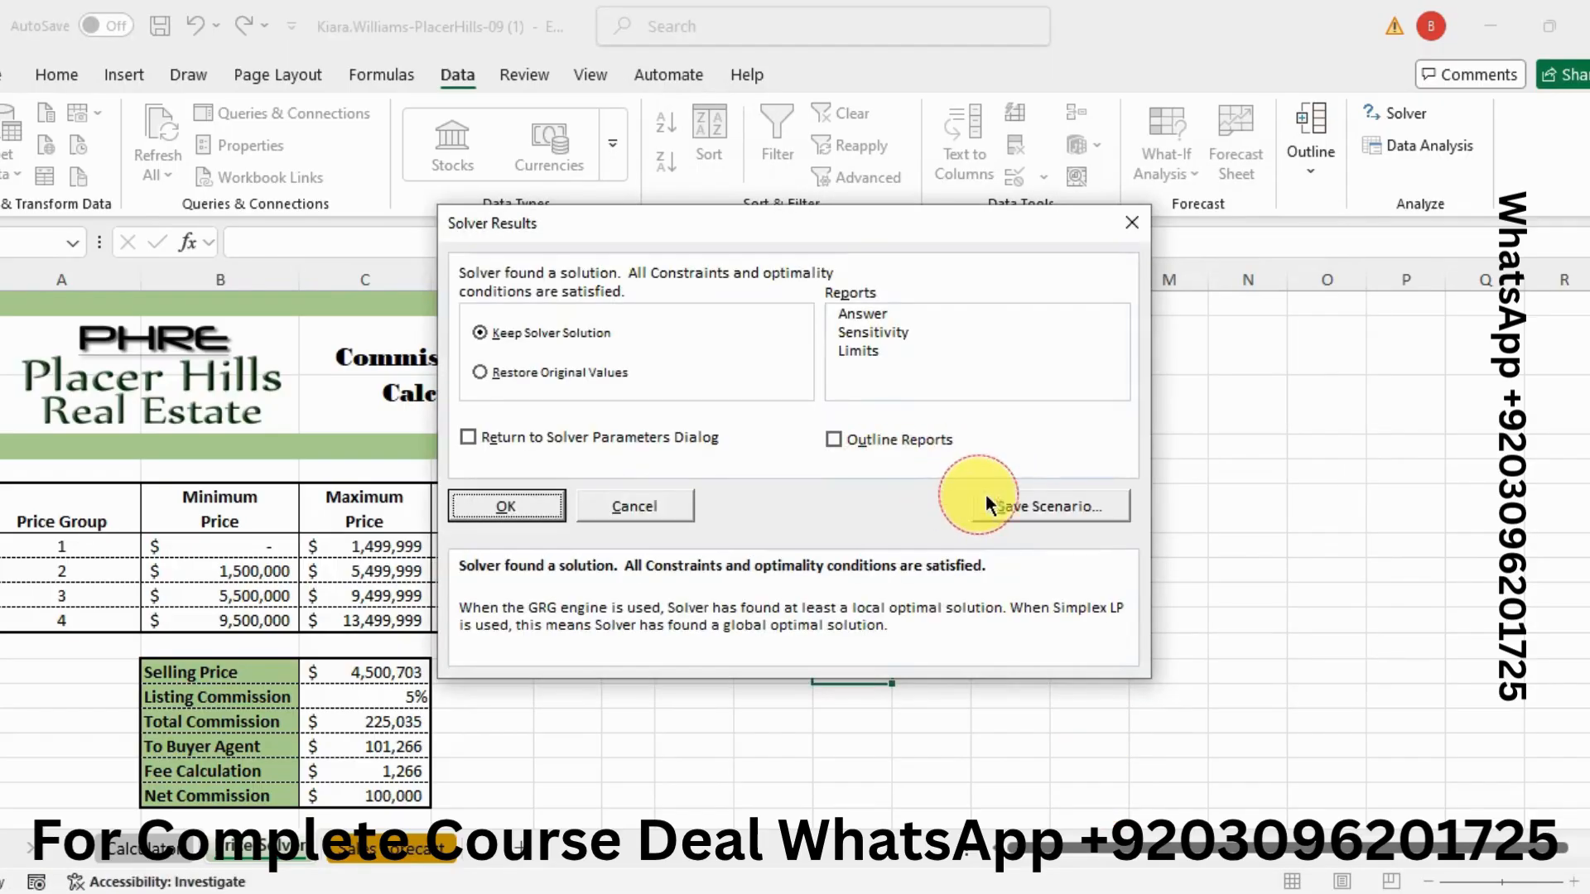
# Step: Save the Solver results as a scenario named $100,000 and restore the original values
pyautogui.click(1010, 503)
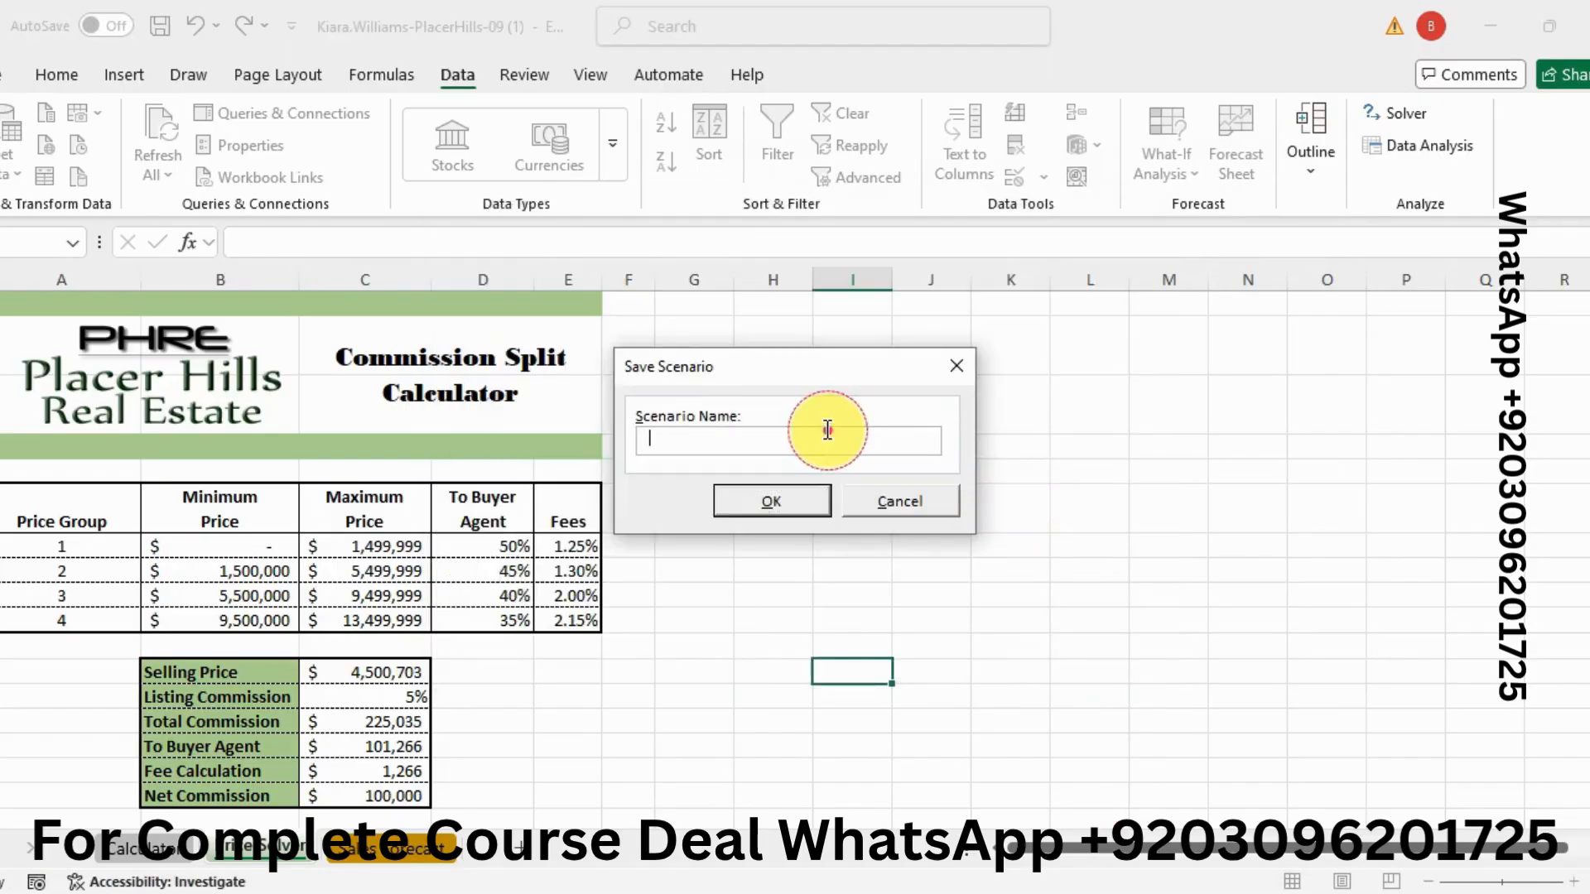
pyautogui.write('S')
pyautogui.write('100')
pyautogui.write(',000')
pyautogui.click(810, 495)
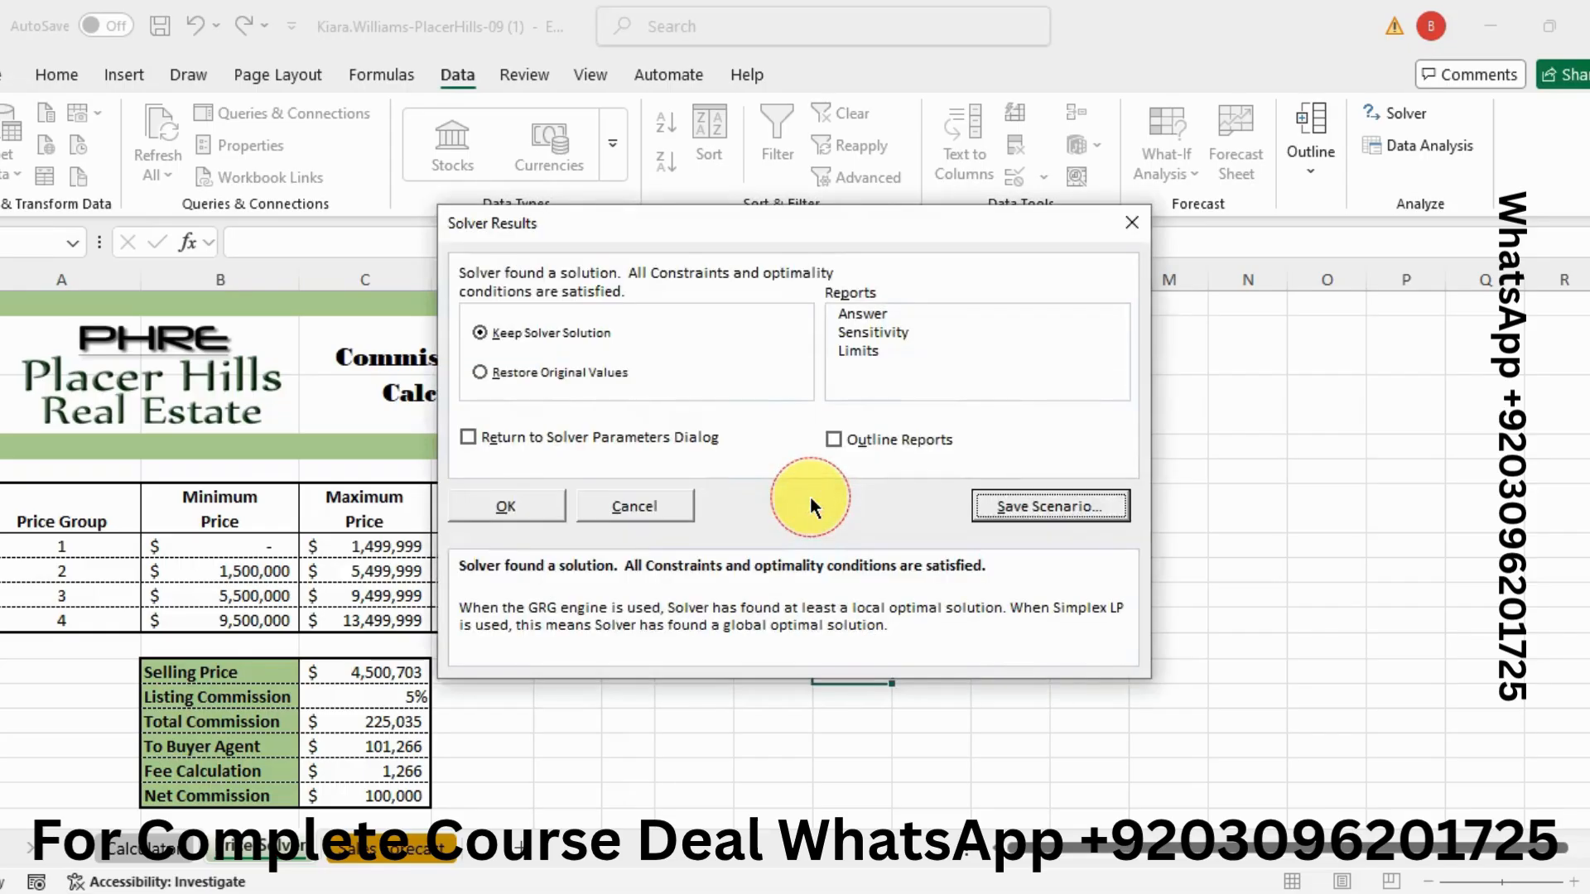
pyautogui.click(479, 371)
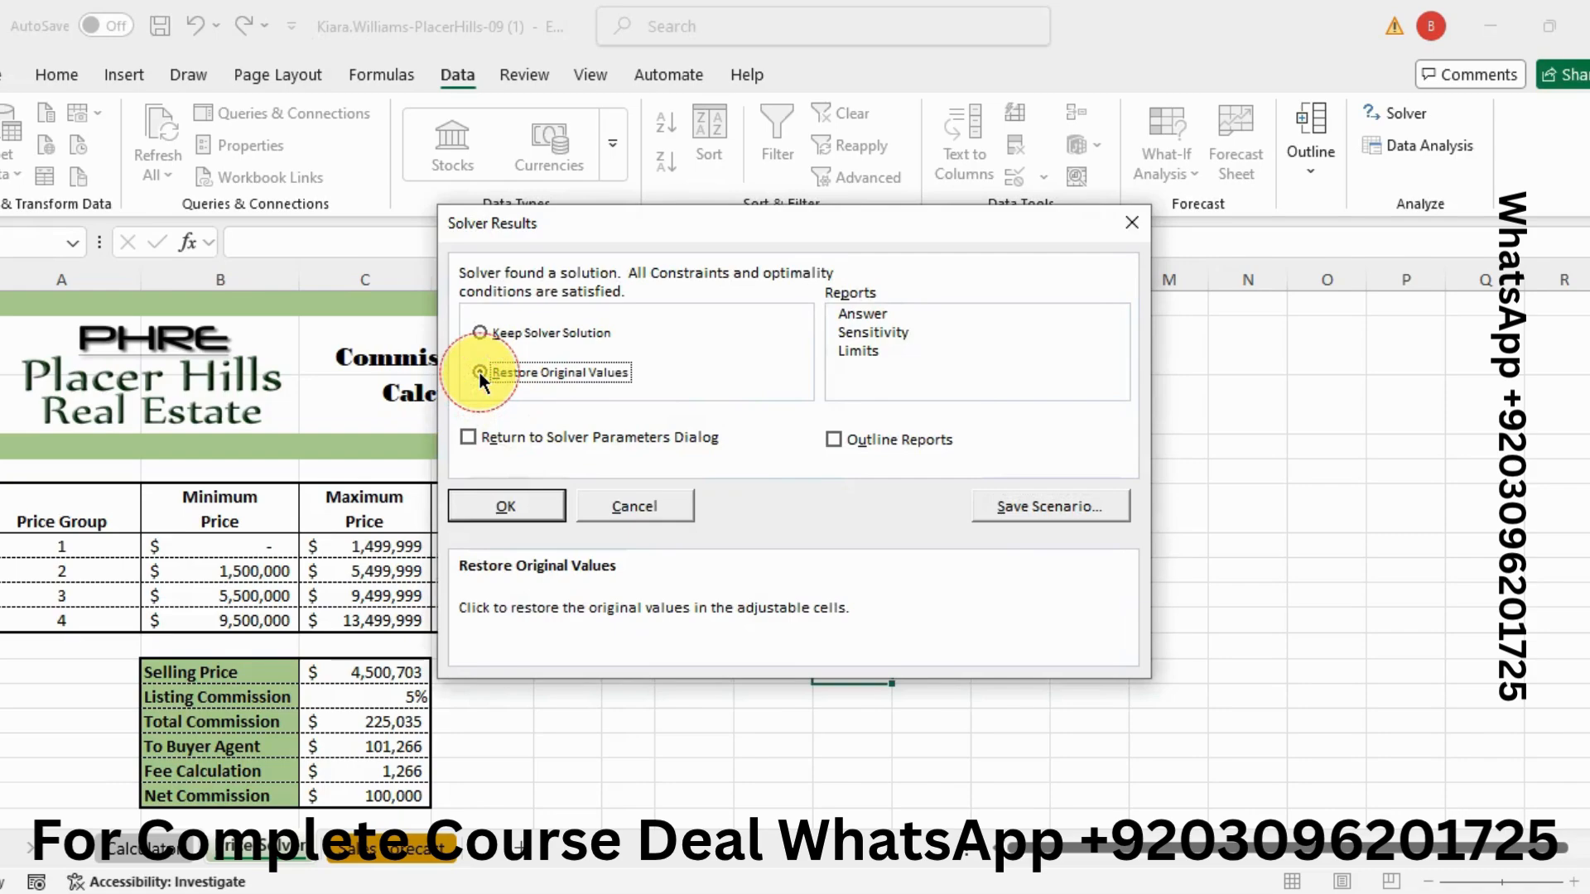
pyautogui.click(522, 495)
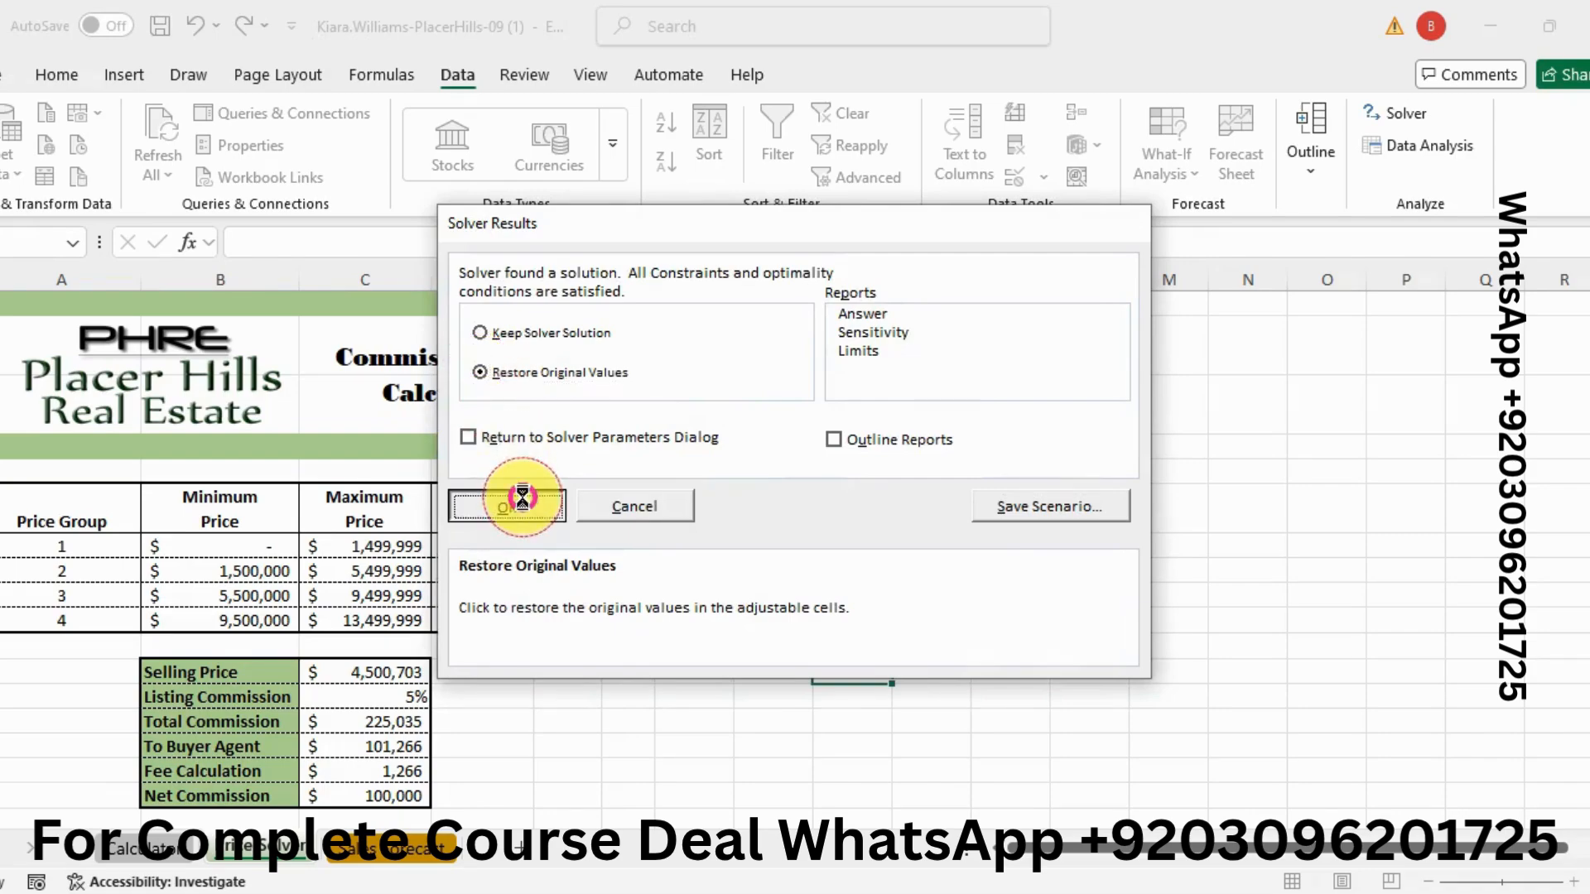
# Step: Switch to the Word instructions and highlight the $75,000 scenario name and the text of item 7a in yellow
pyautogui.click(810, 893)
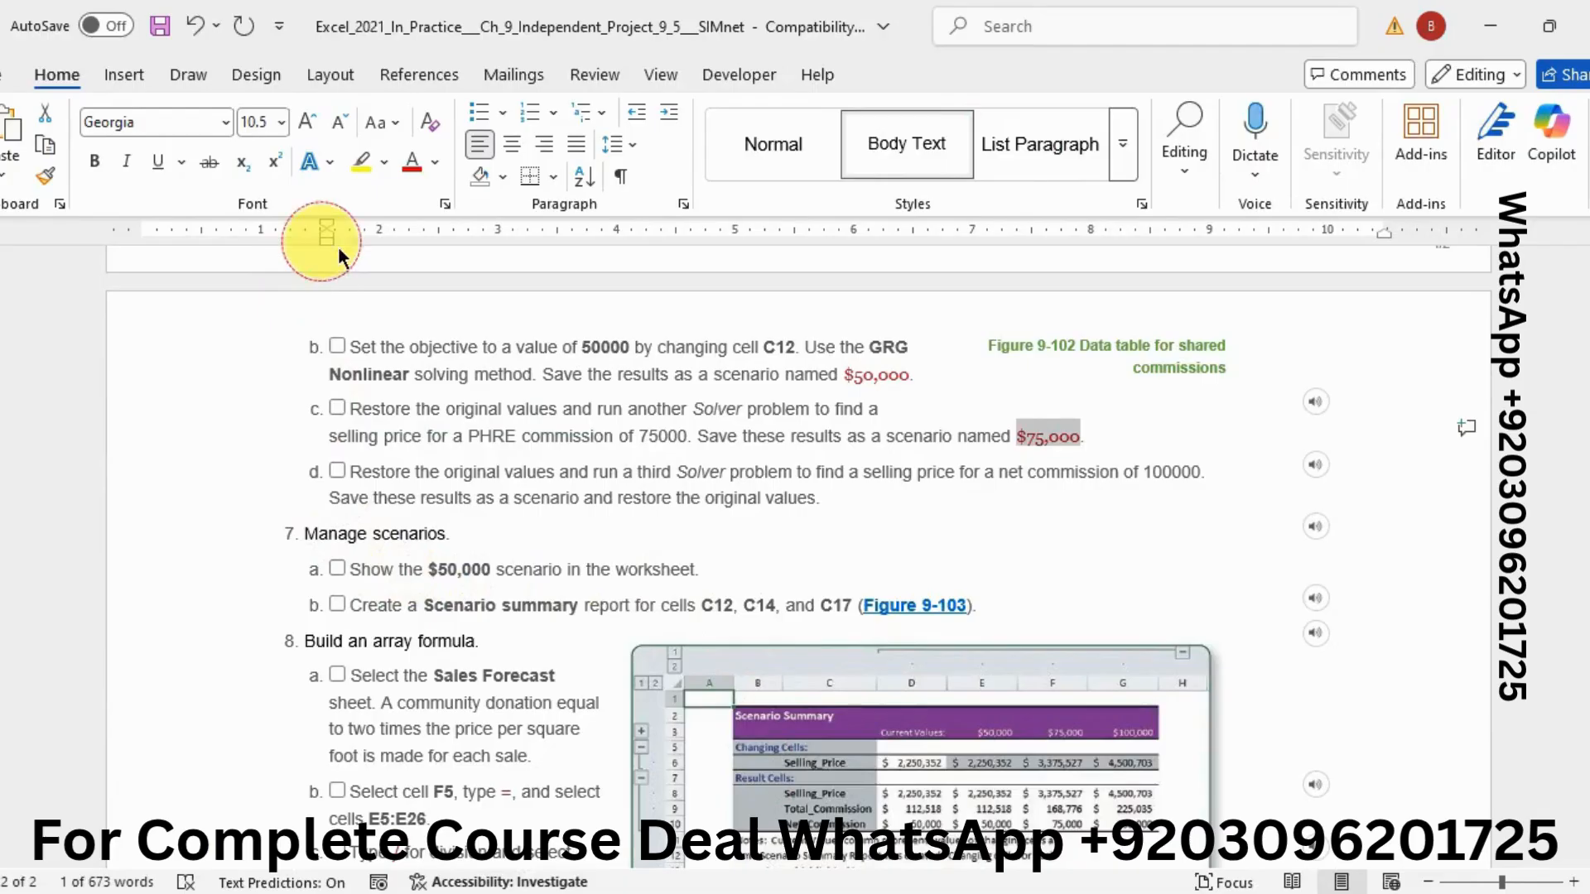
pyautogui.click(359, 161)
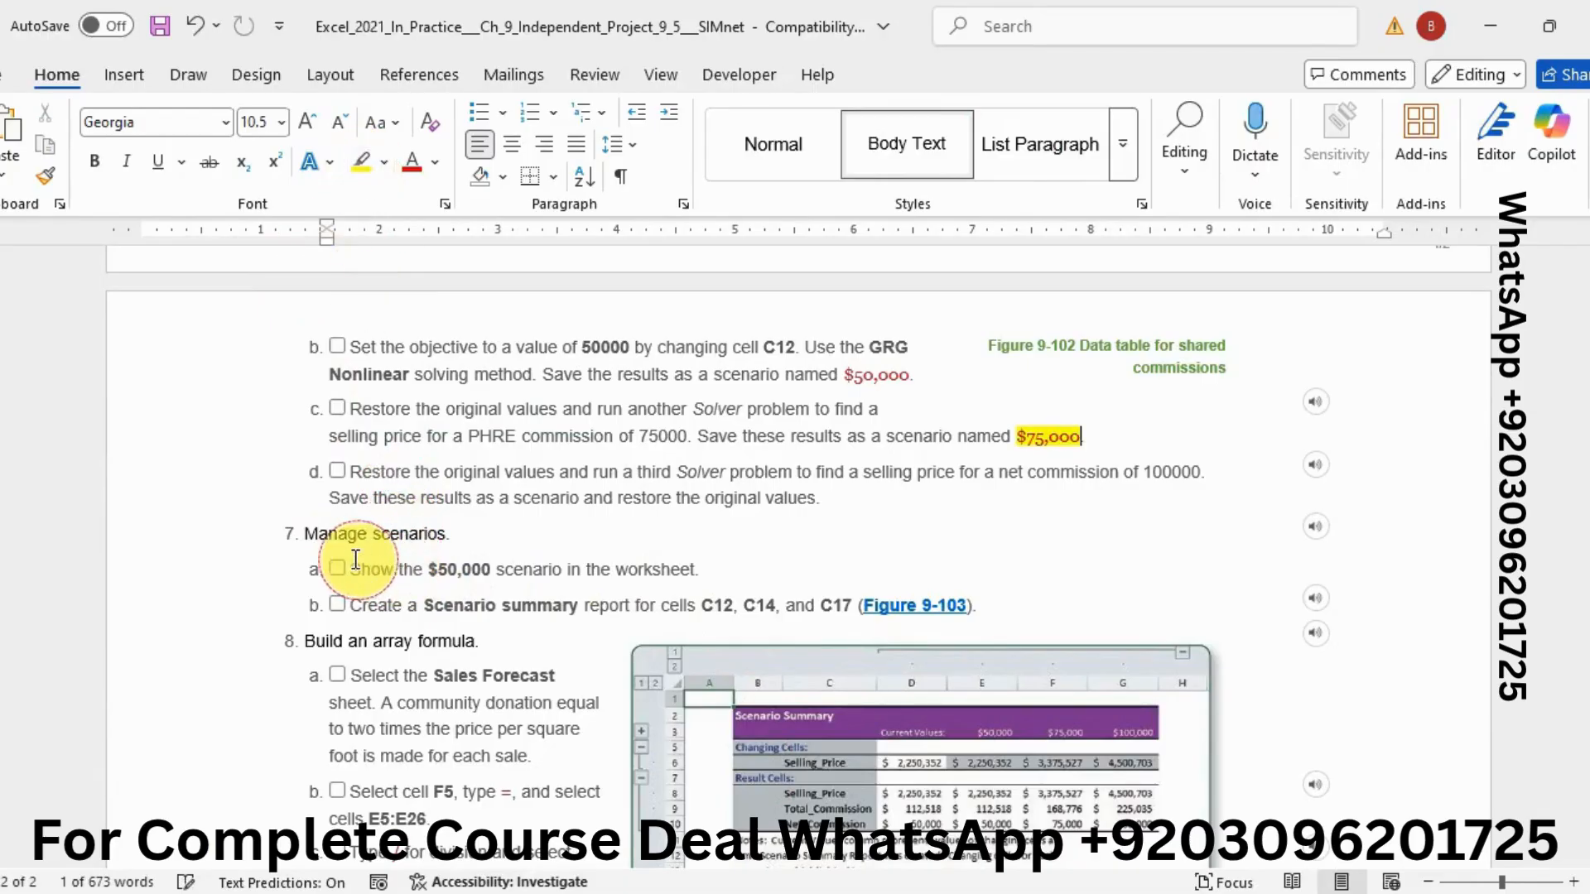
pyautogui.moveTo(351, 568); pyautogui.dragTo(697, 568)
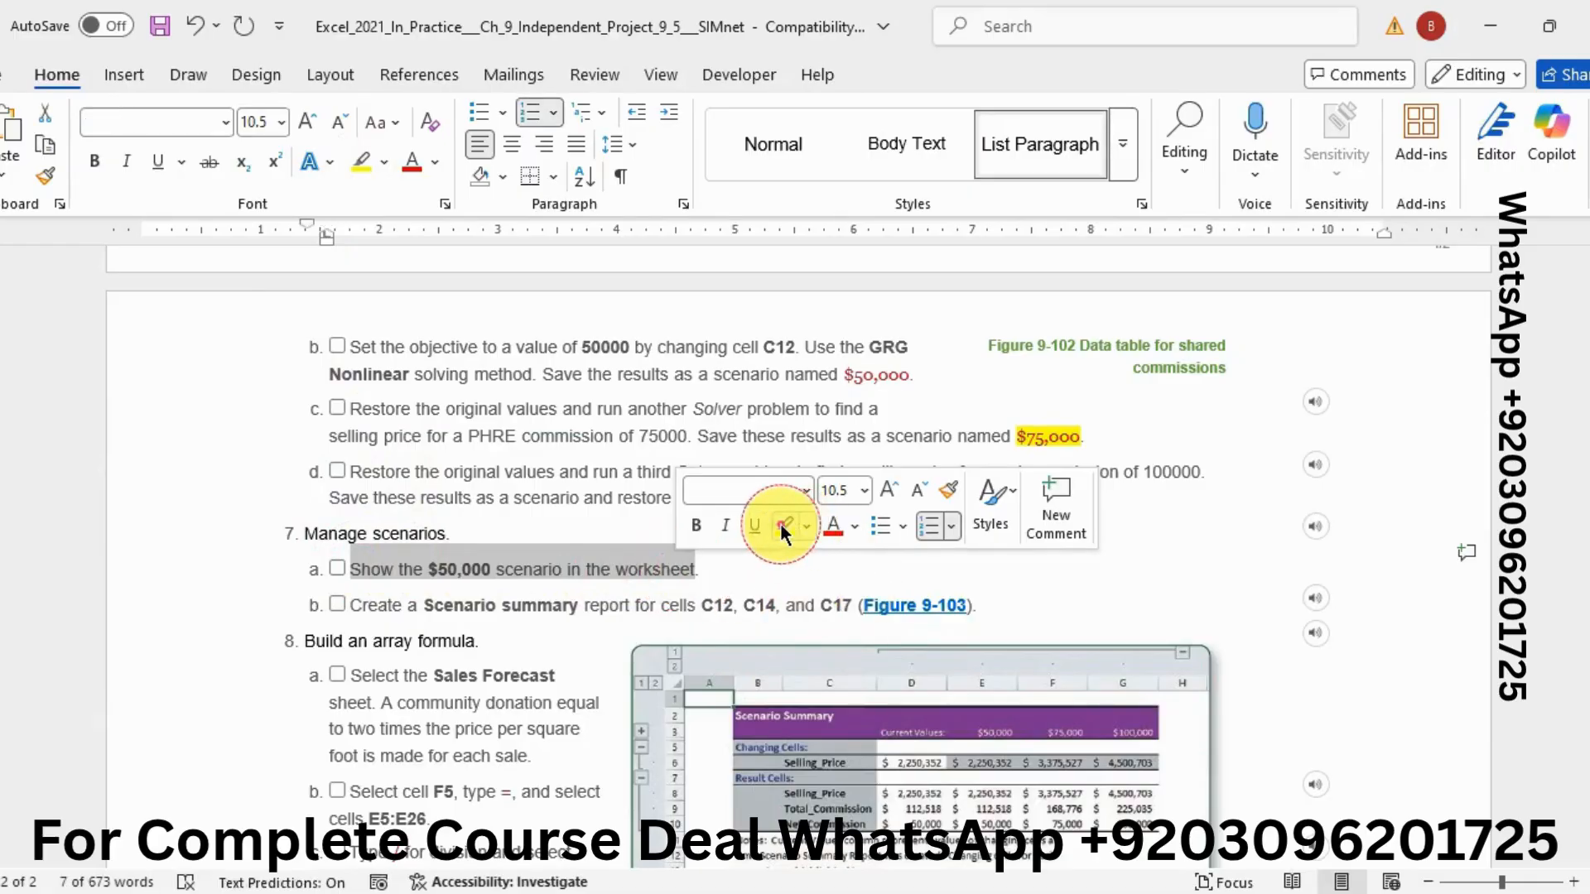
pyautogui.click(780, 523)
pyautogui.press('Right')
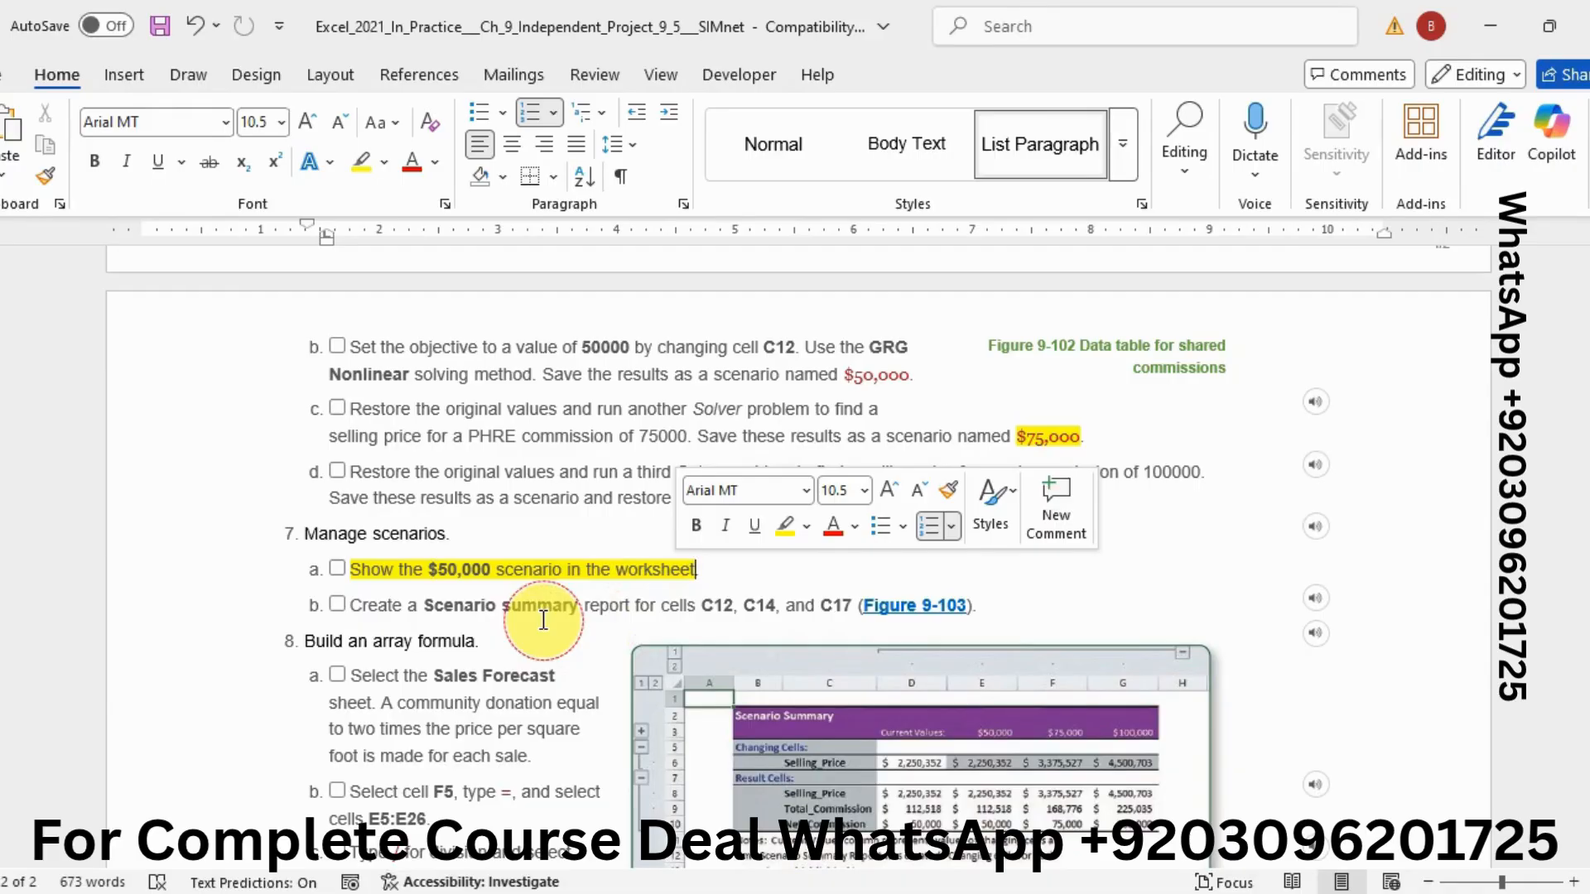
# Step: Return to Excel and show the $50,000 scenario in the worksheet with Scenario Manager
pyautogui.click(876, 893)
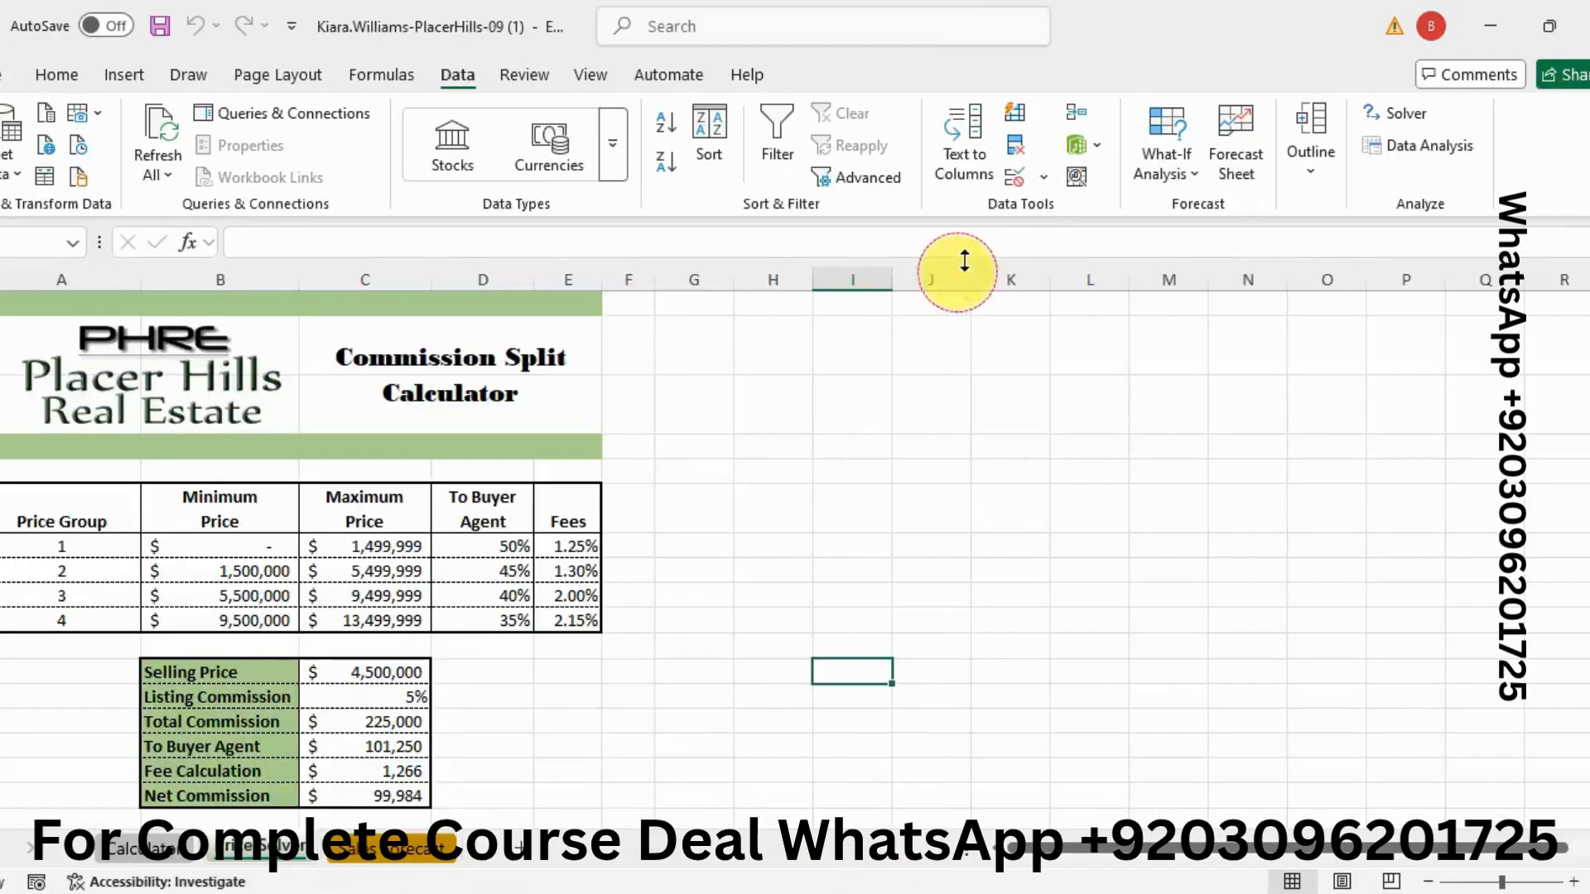
pyautogui.click(1141, 166)
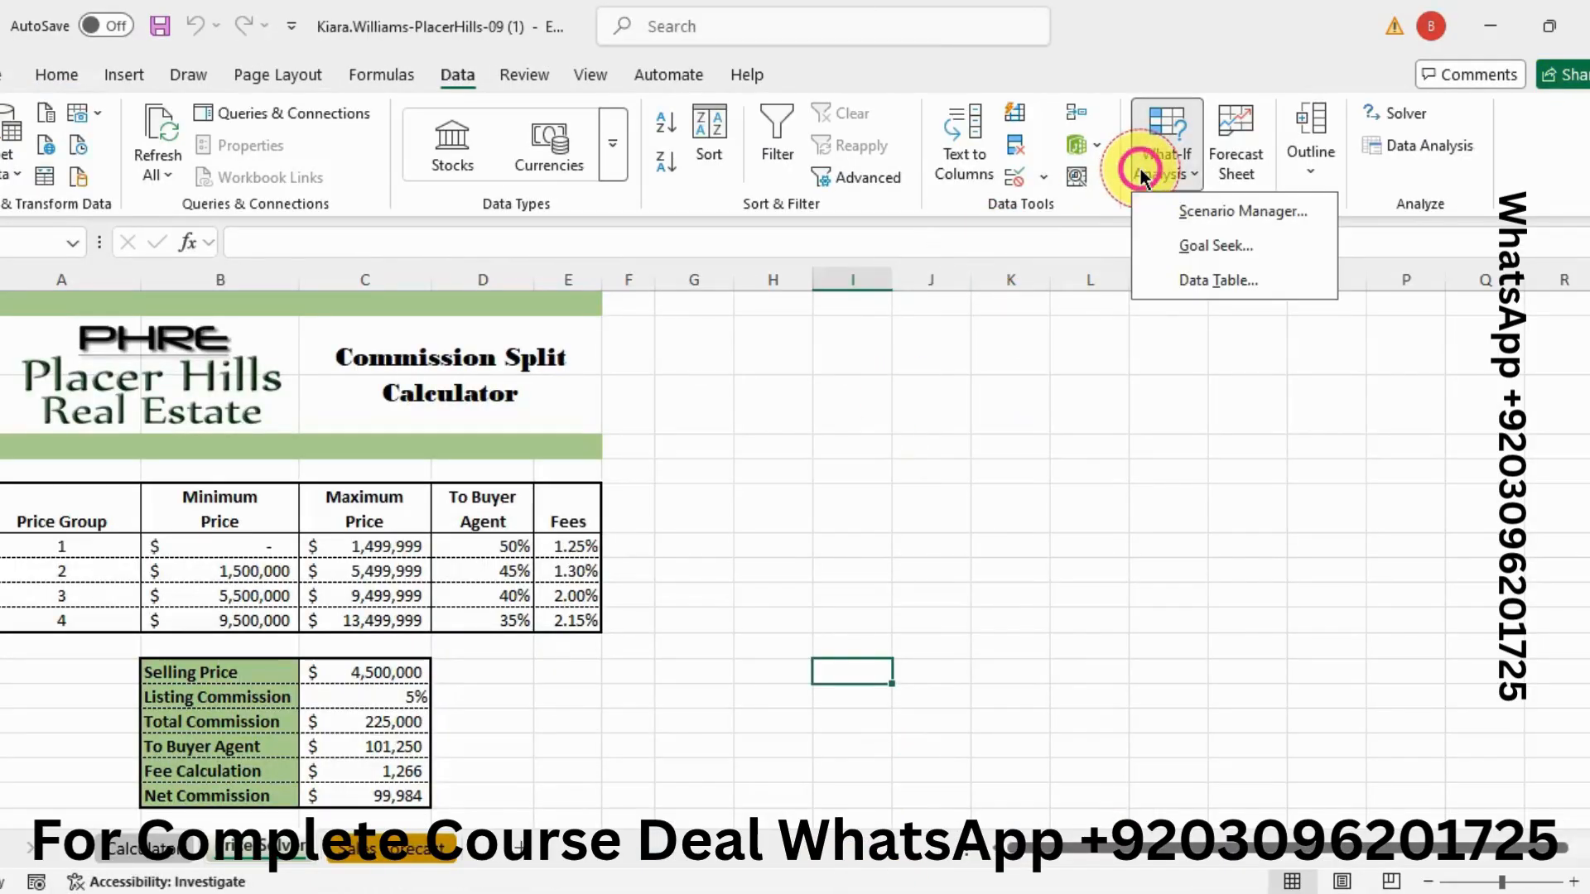
pyautogui.click(1160, 209)
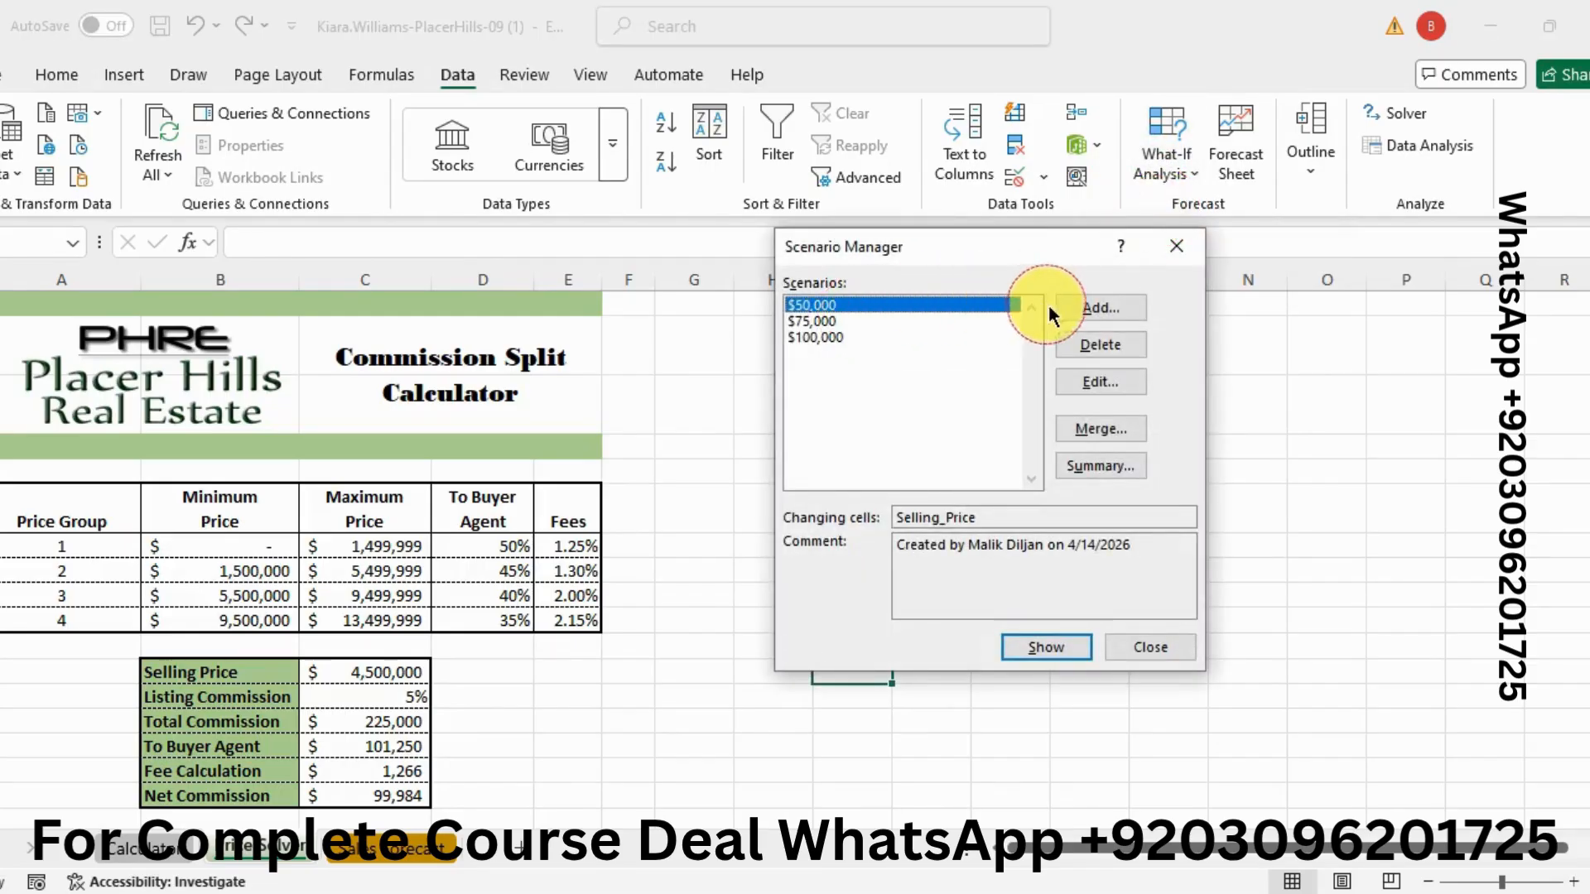
pyautogui.click(1036, 648)
pyautogui.click(1134, 646)
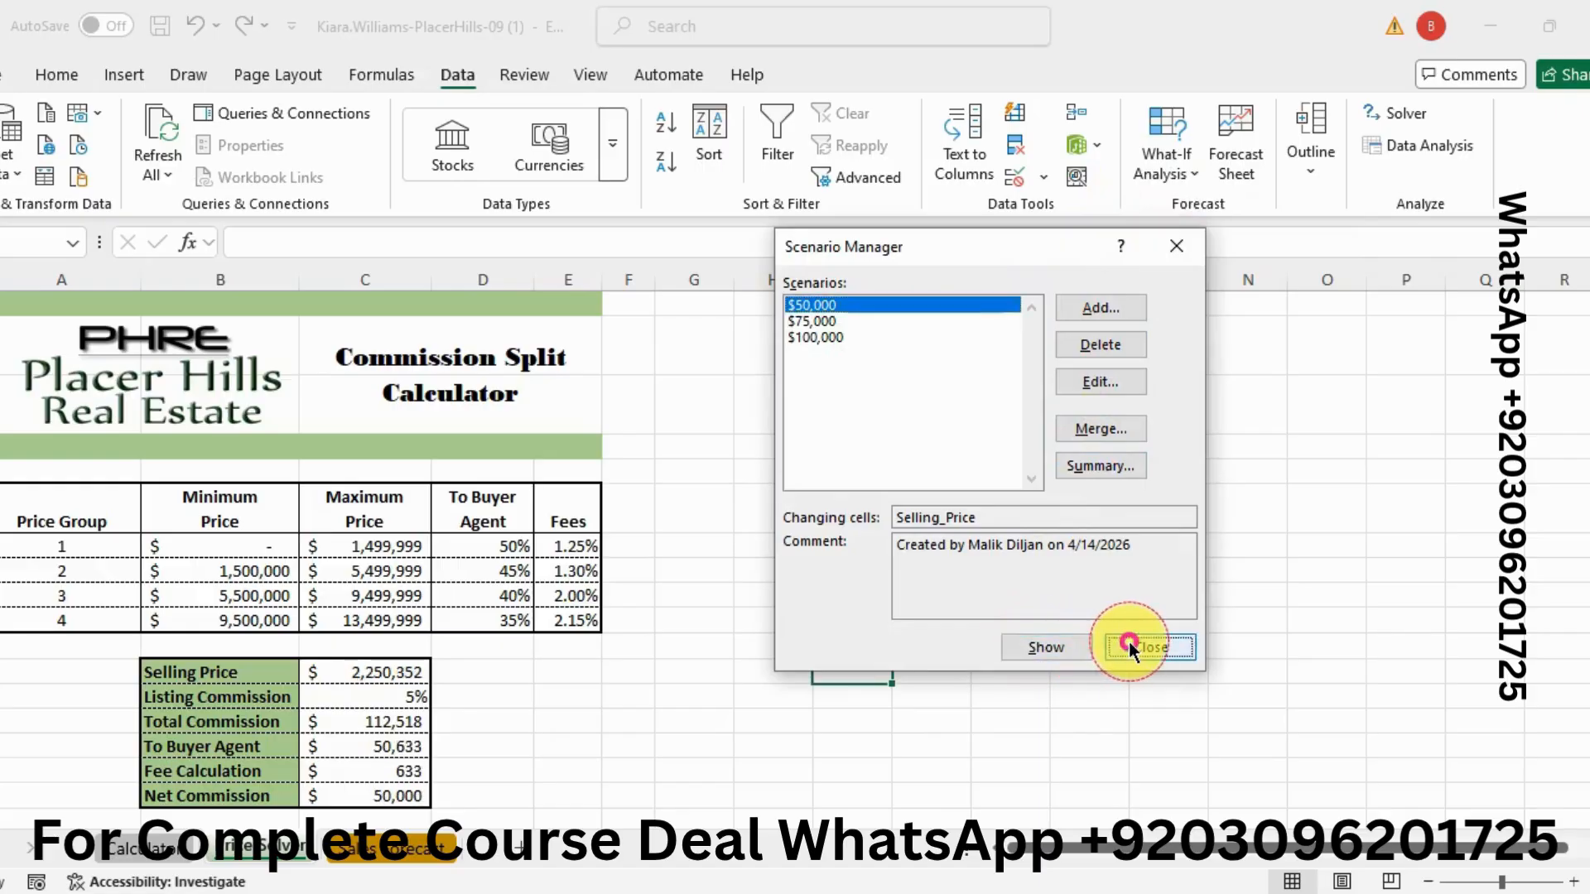
# Step: Check item 7b in Word, start a scenario summary report in Excel's Scenario Manager and clear its default result cell
pyautogui.click(827, 890)
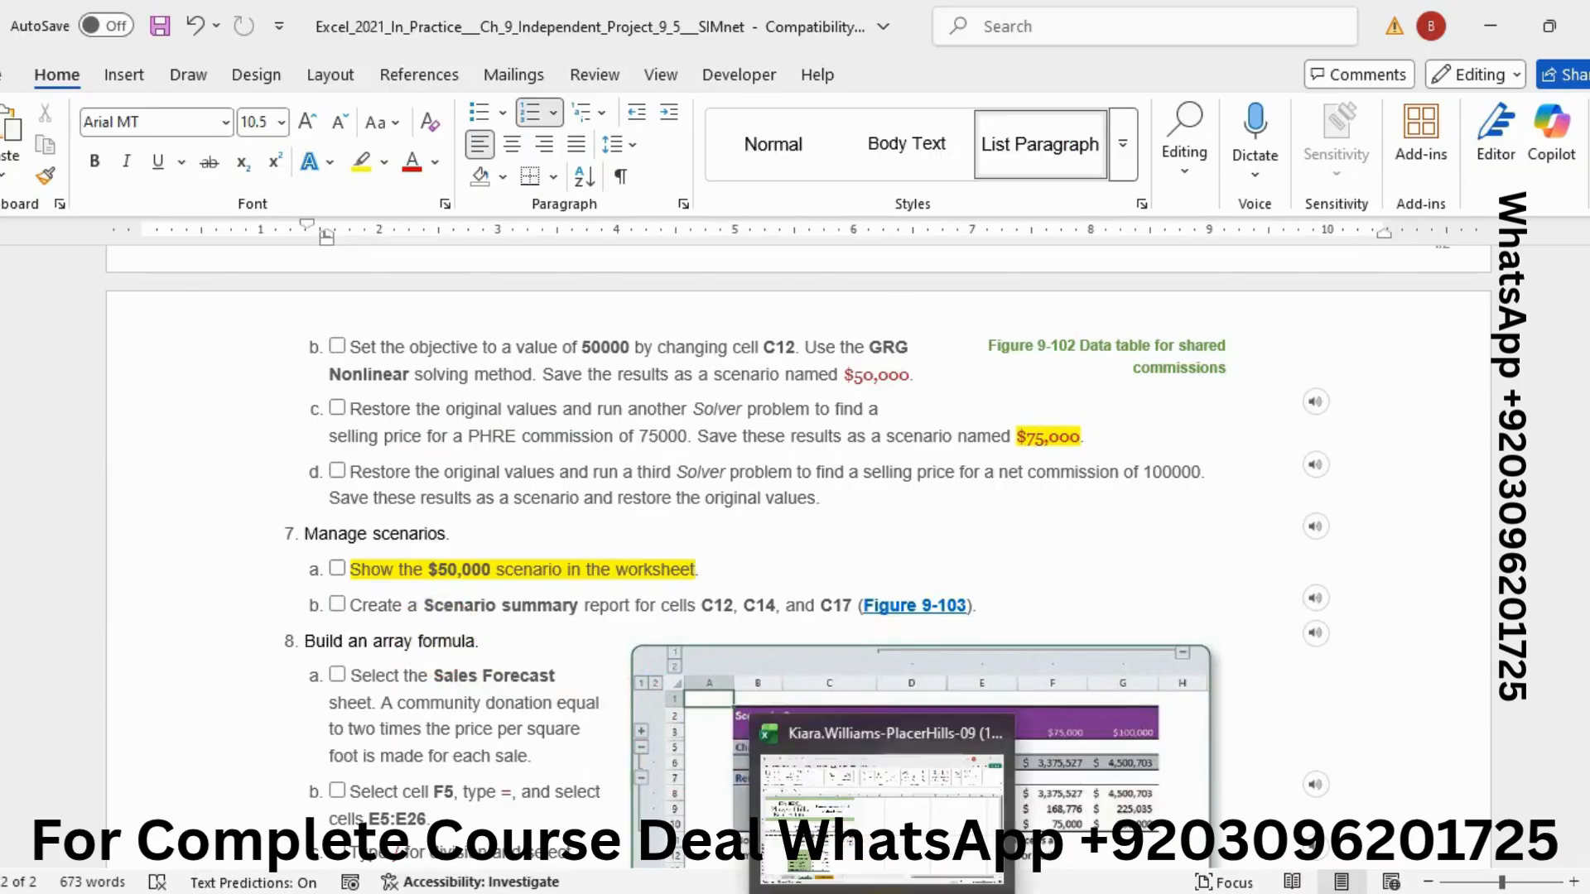
pyautogui.click(882, 890)
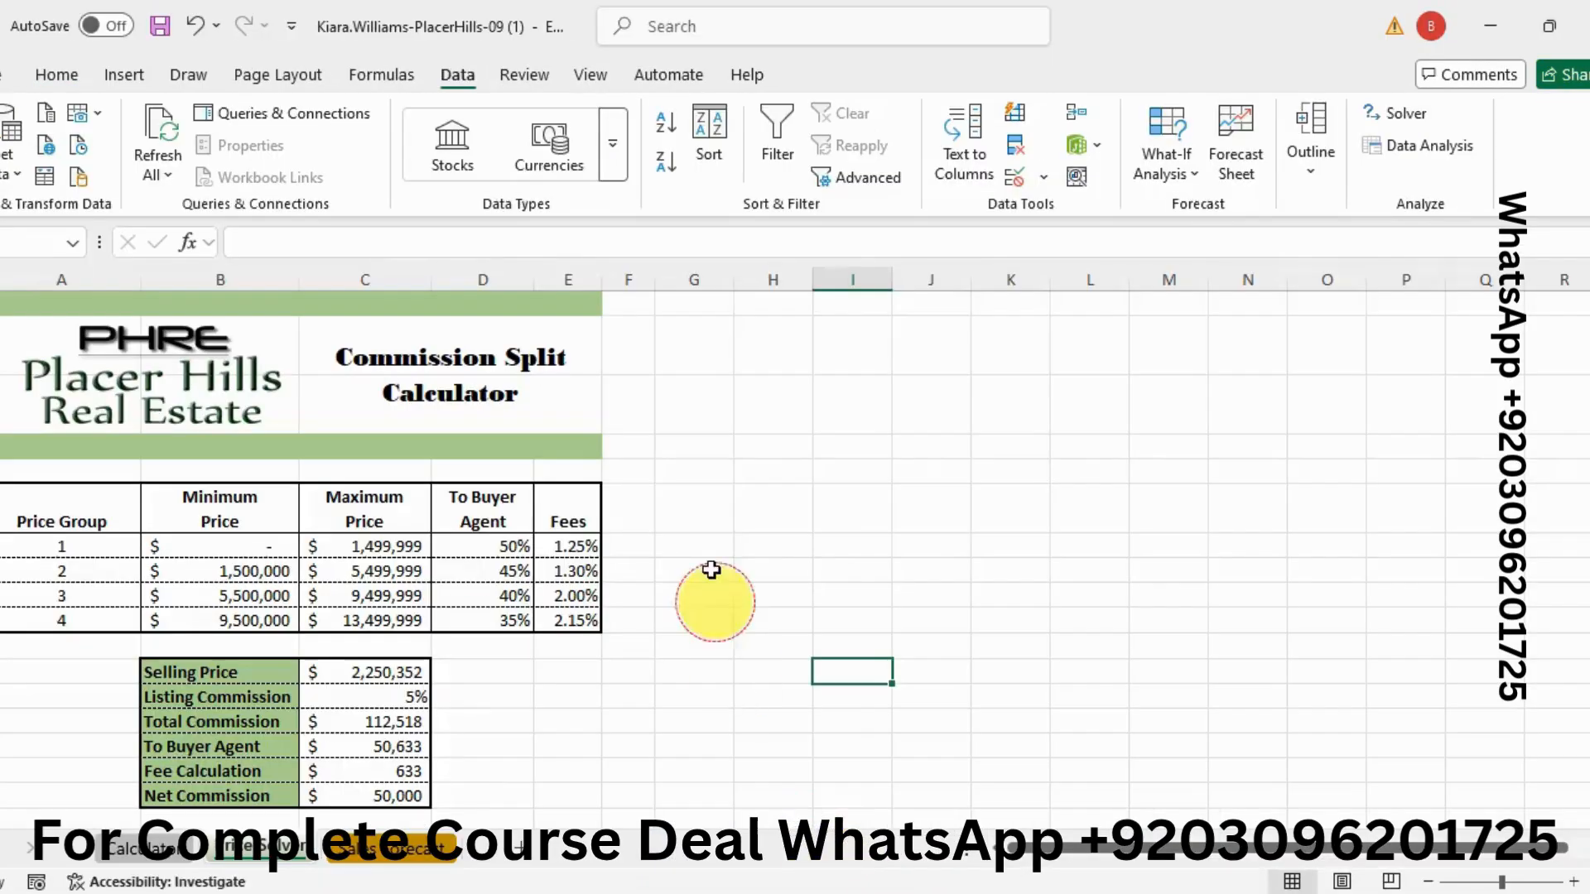
pyautogui.click(1161, 176)
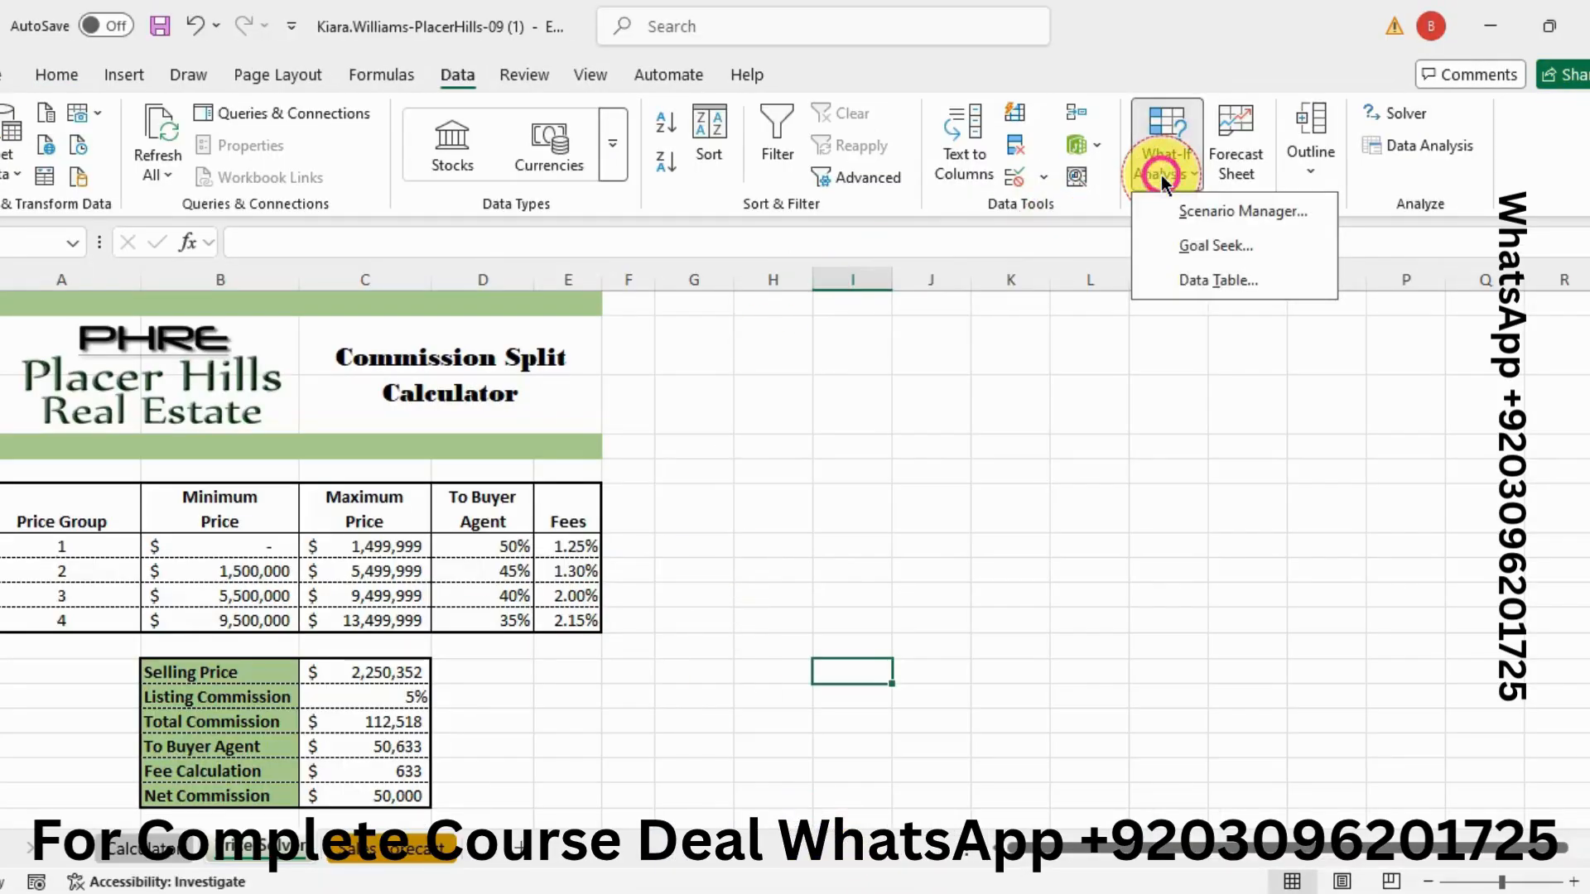
pyautogui.click(1189, 212)
pyautogui.click(1123, 459)
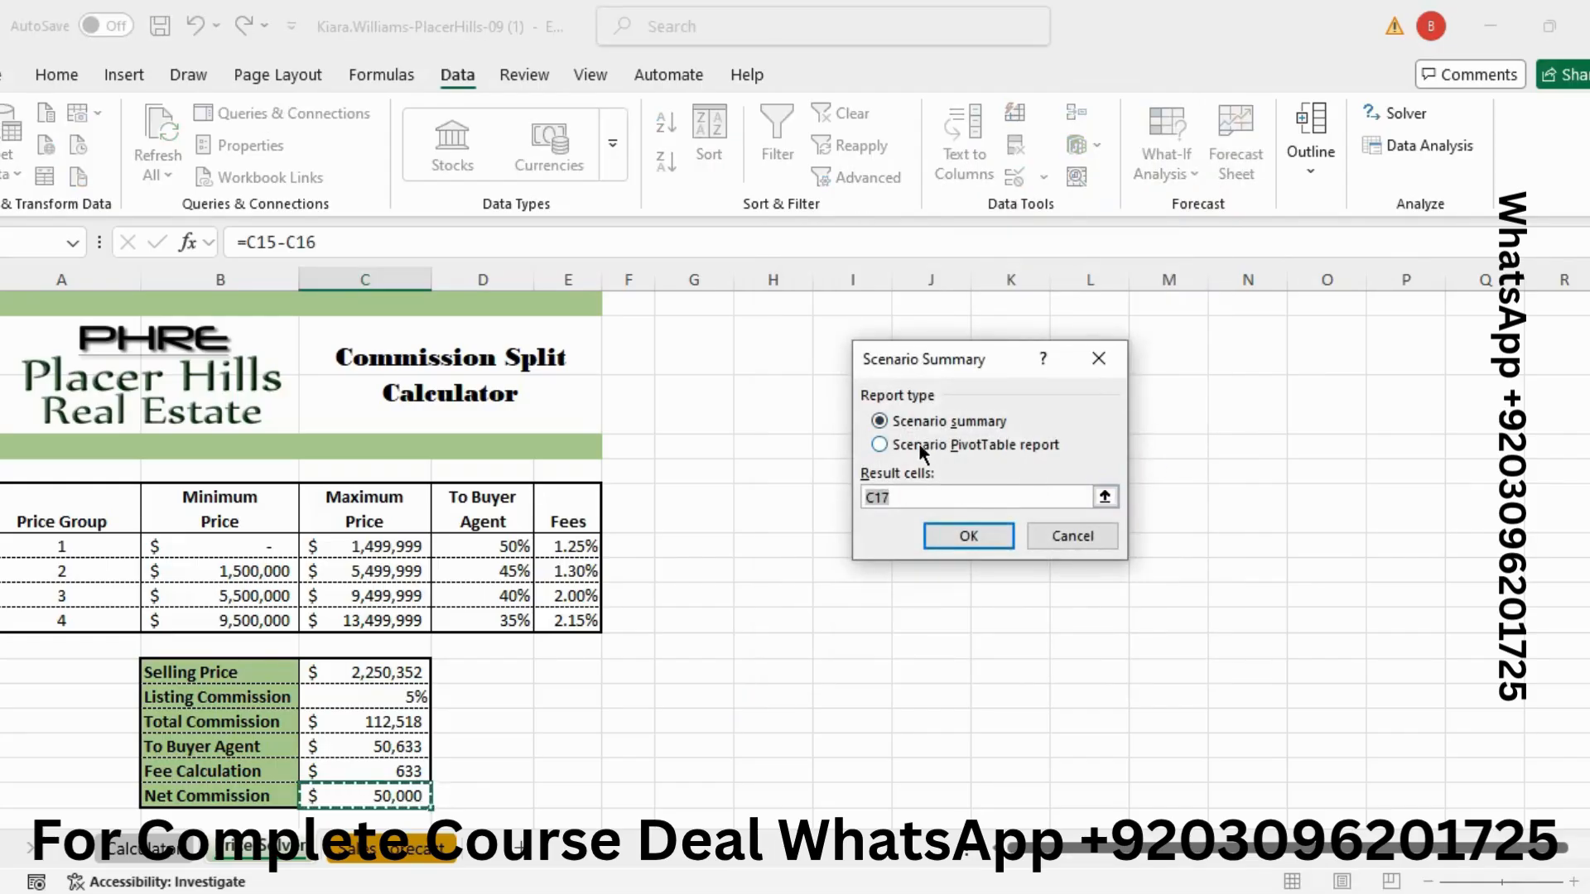
pyautogui.click(909, 495)
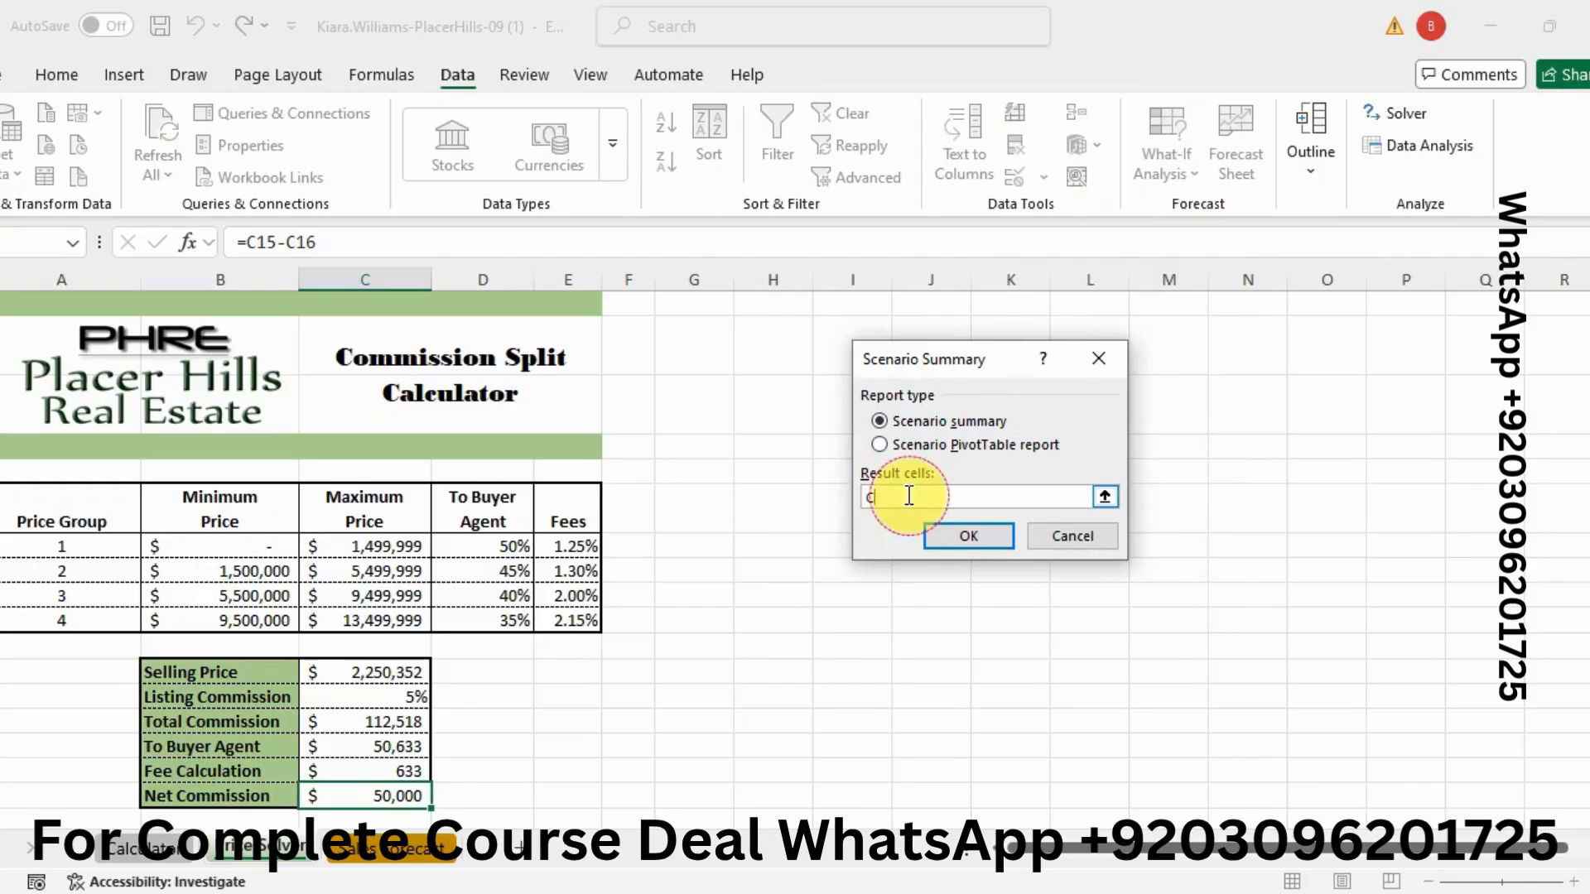
# Step: Check item 7b in Word and create the scenario summary report in Excel with result cells C12, C14 and C17
pyautogui.click(821, 890)
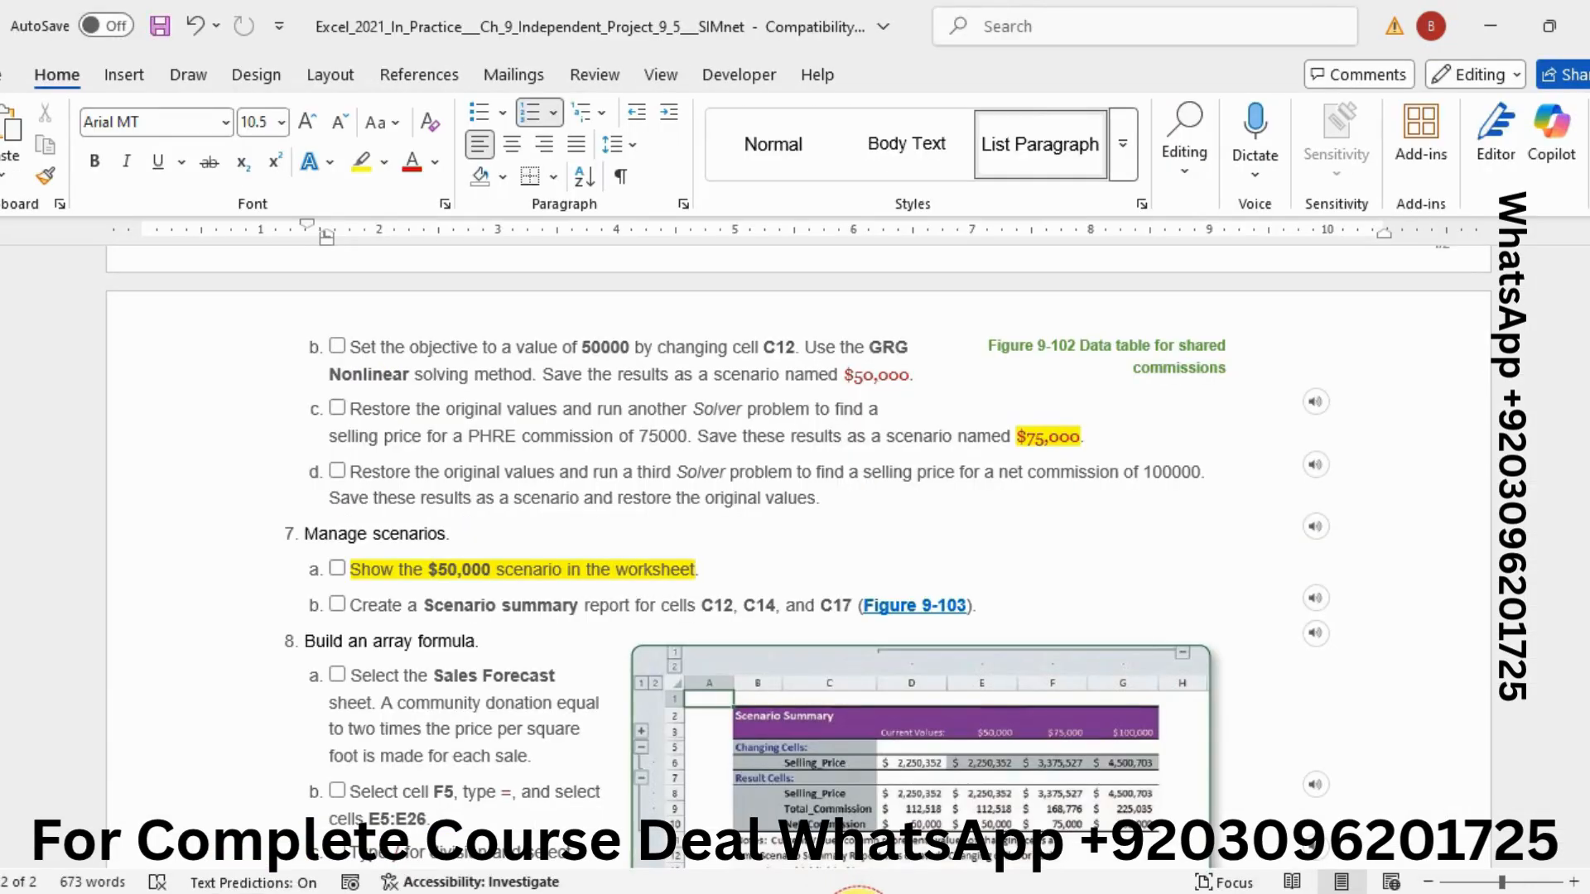
pyautogui.click(868, 891)
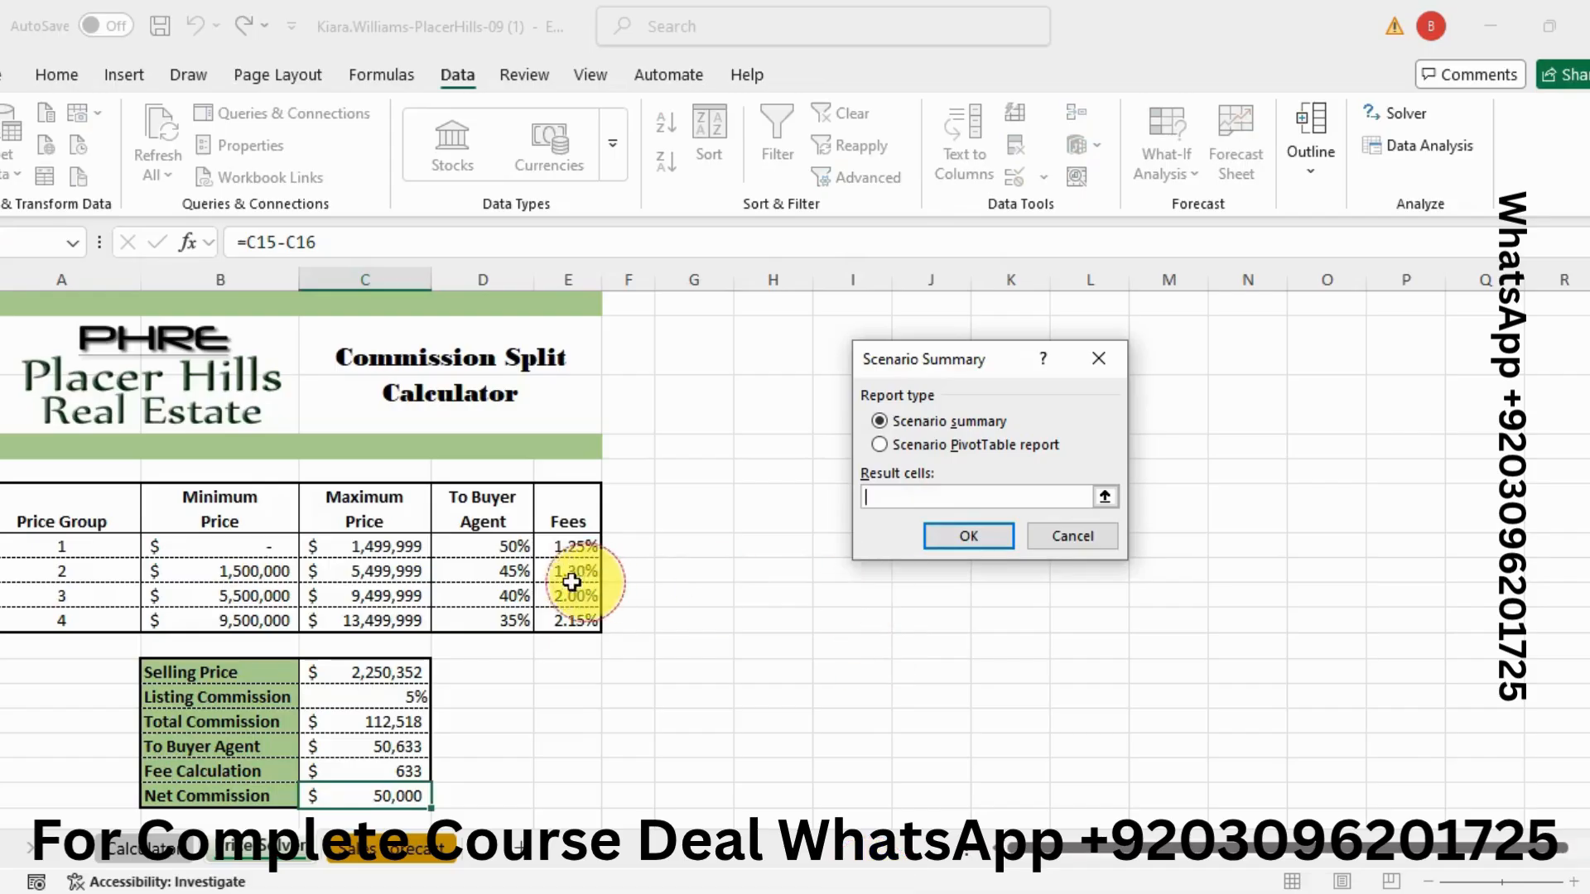
pyautogui.click(402, 544)
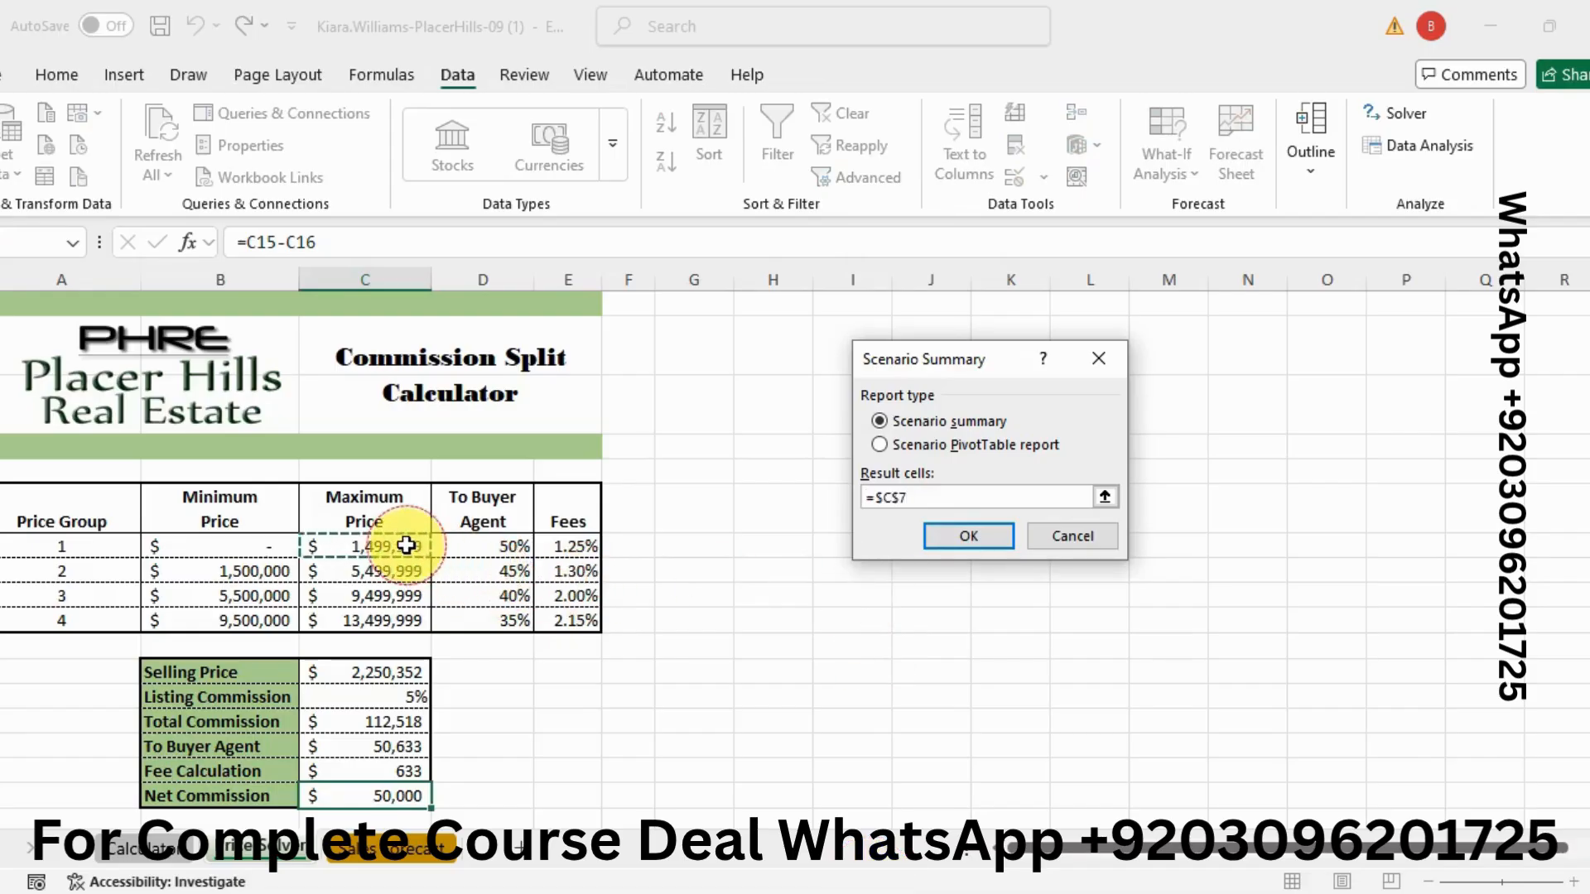
pyautogui.click(376, 663)
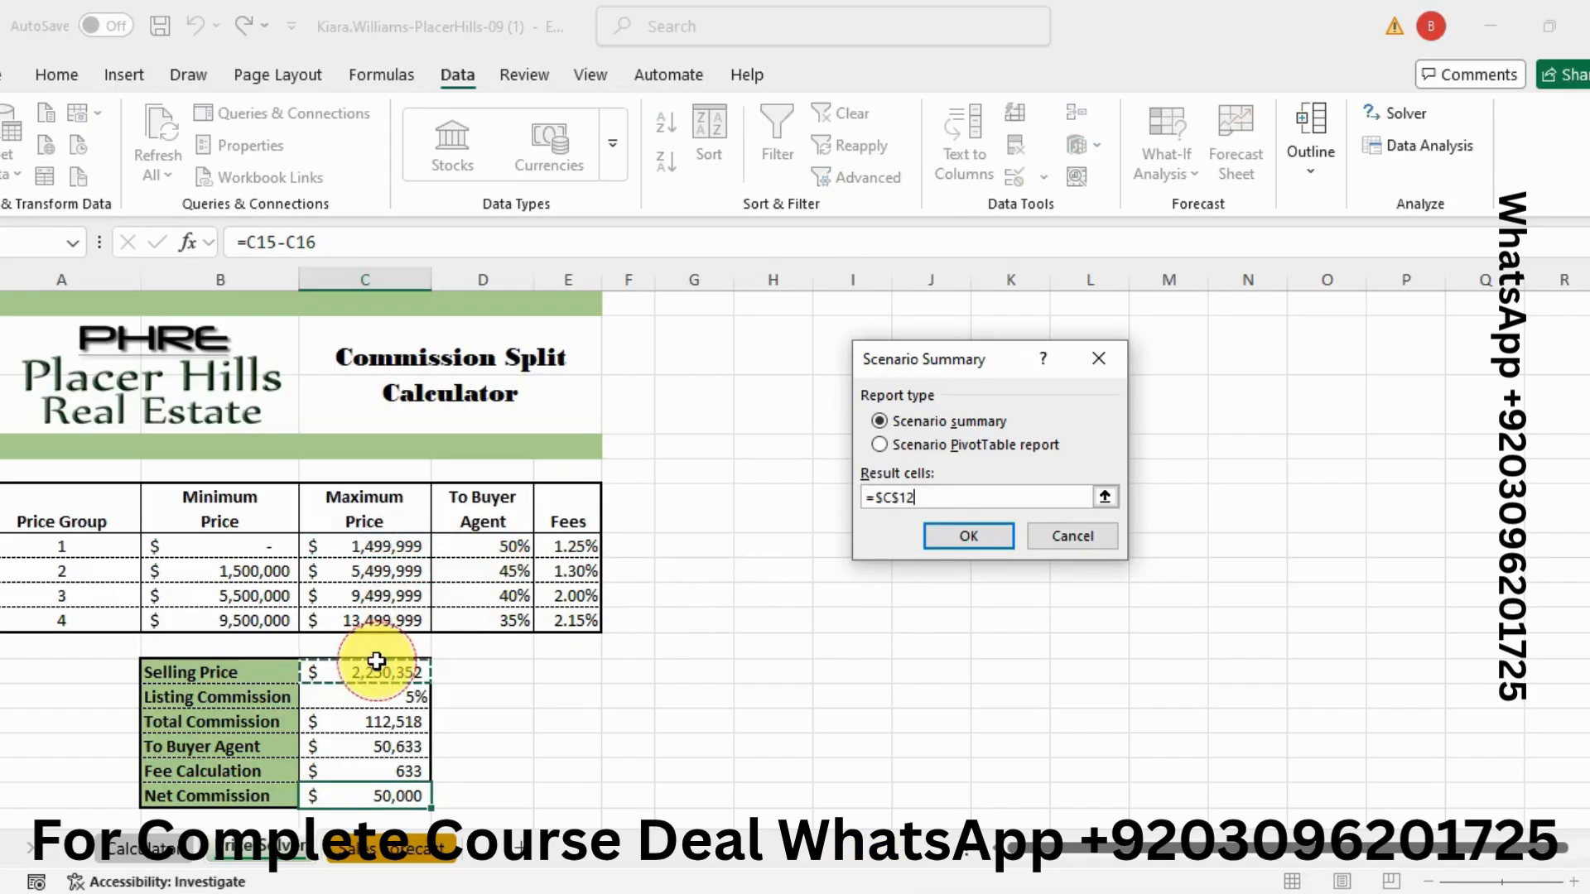
pyautogui.write(',')
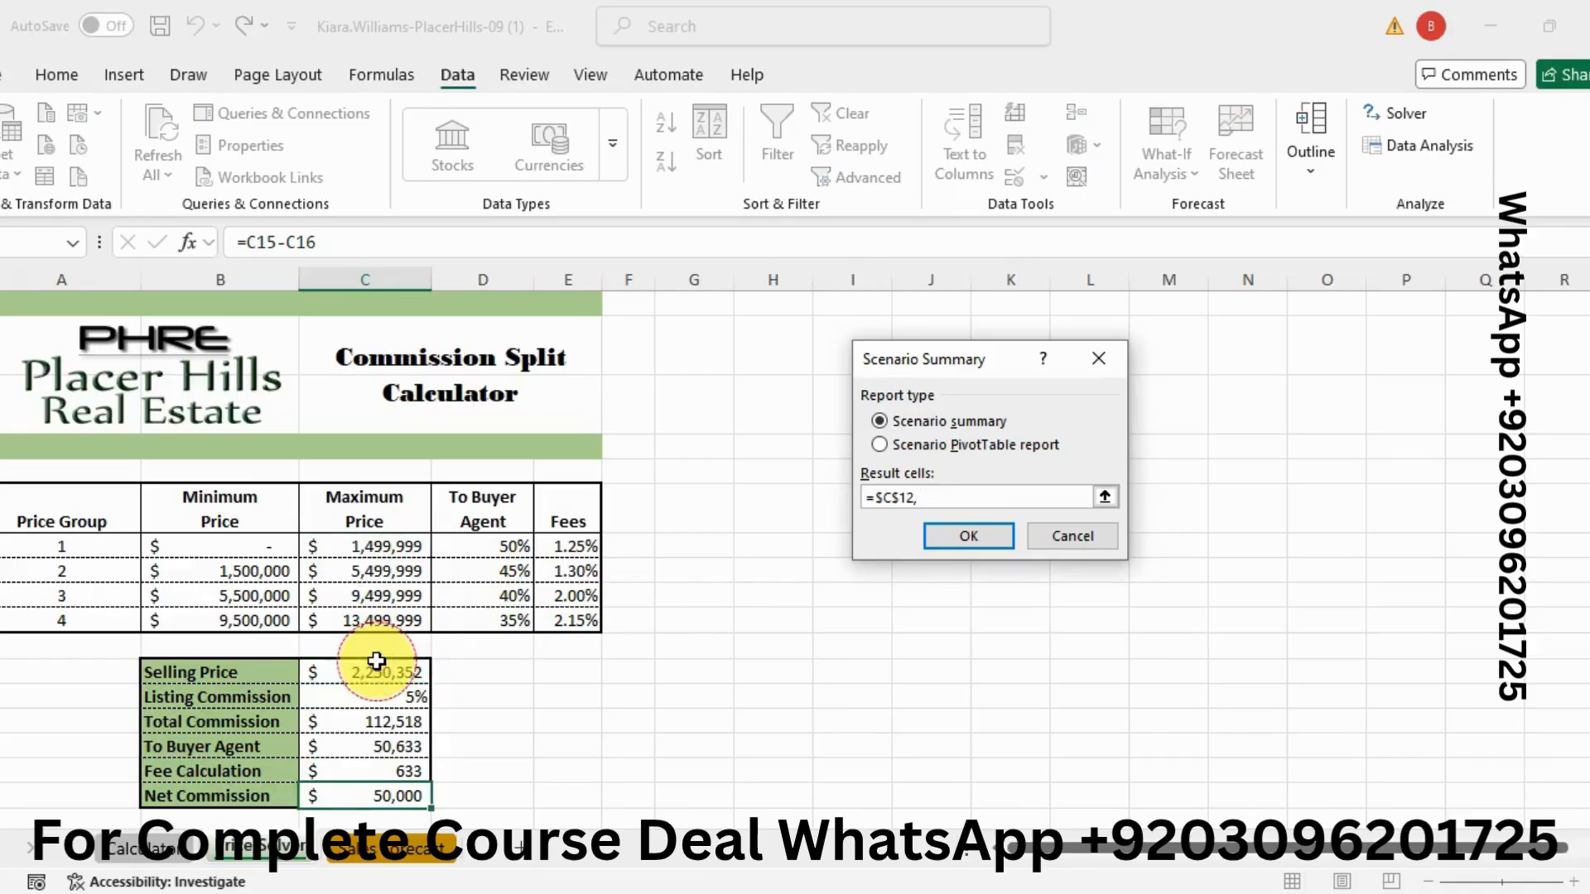
pyautogui.click(379, 719)
pyautogui.write(',')
pyautogui.click(382, 793)
pyautogui.click(822, 893)
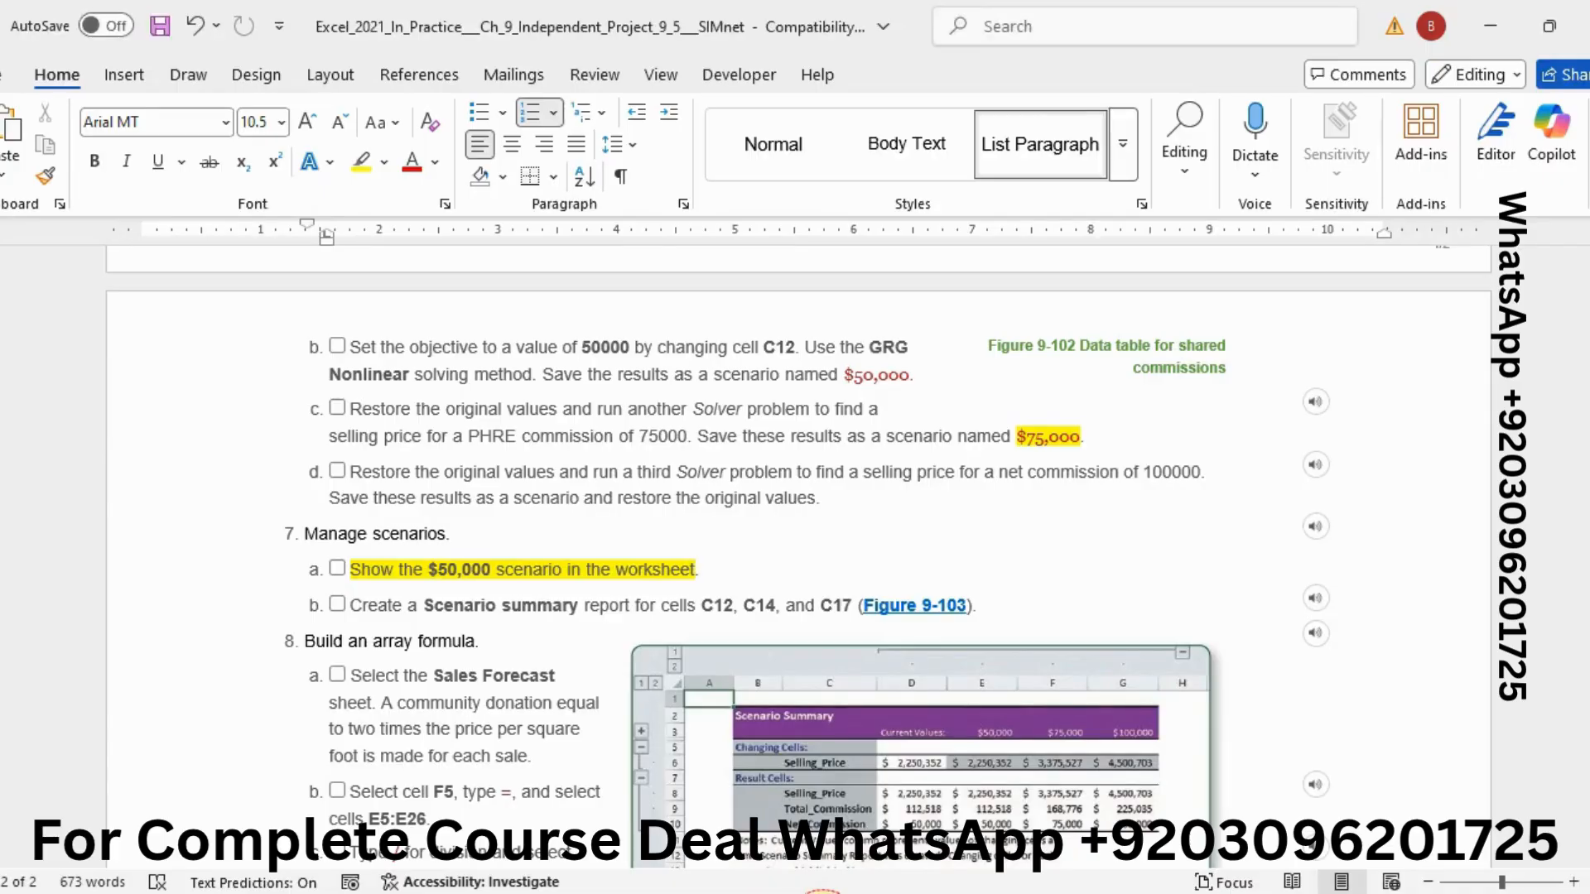
pyautogui.click(870, 893)
pyautogui.click(986, 534)
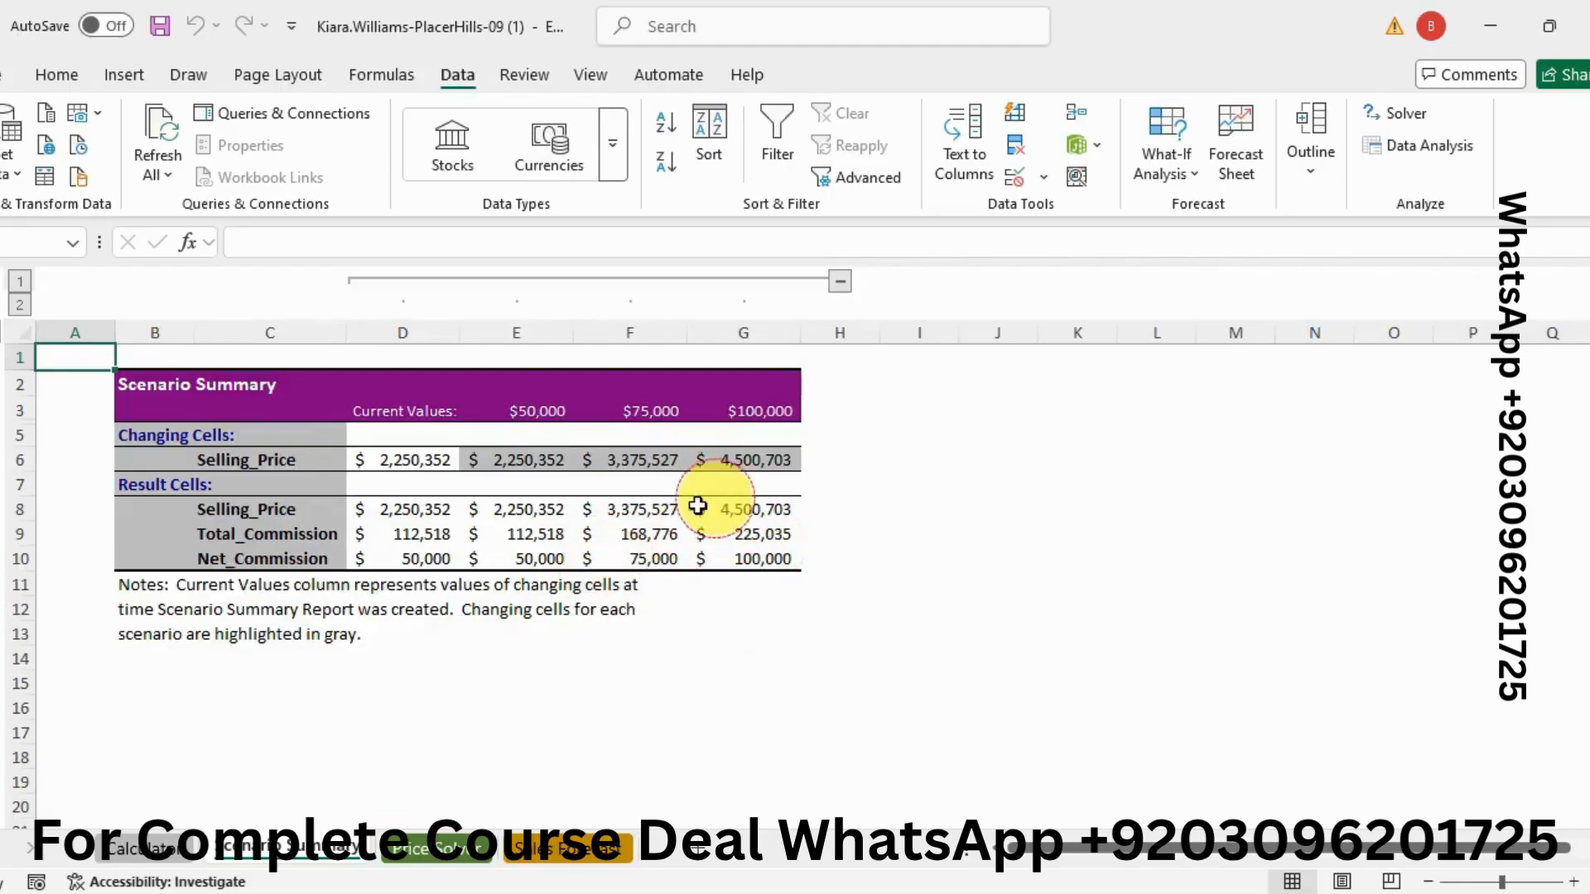
# Step: Compare the scenario summary report in Excel with Figure 9-103 in the Word instructions
pyautogui.click(845, 892)
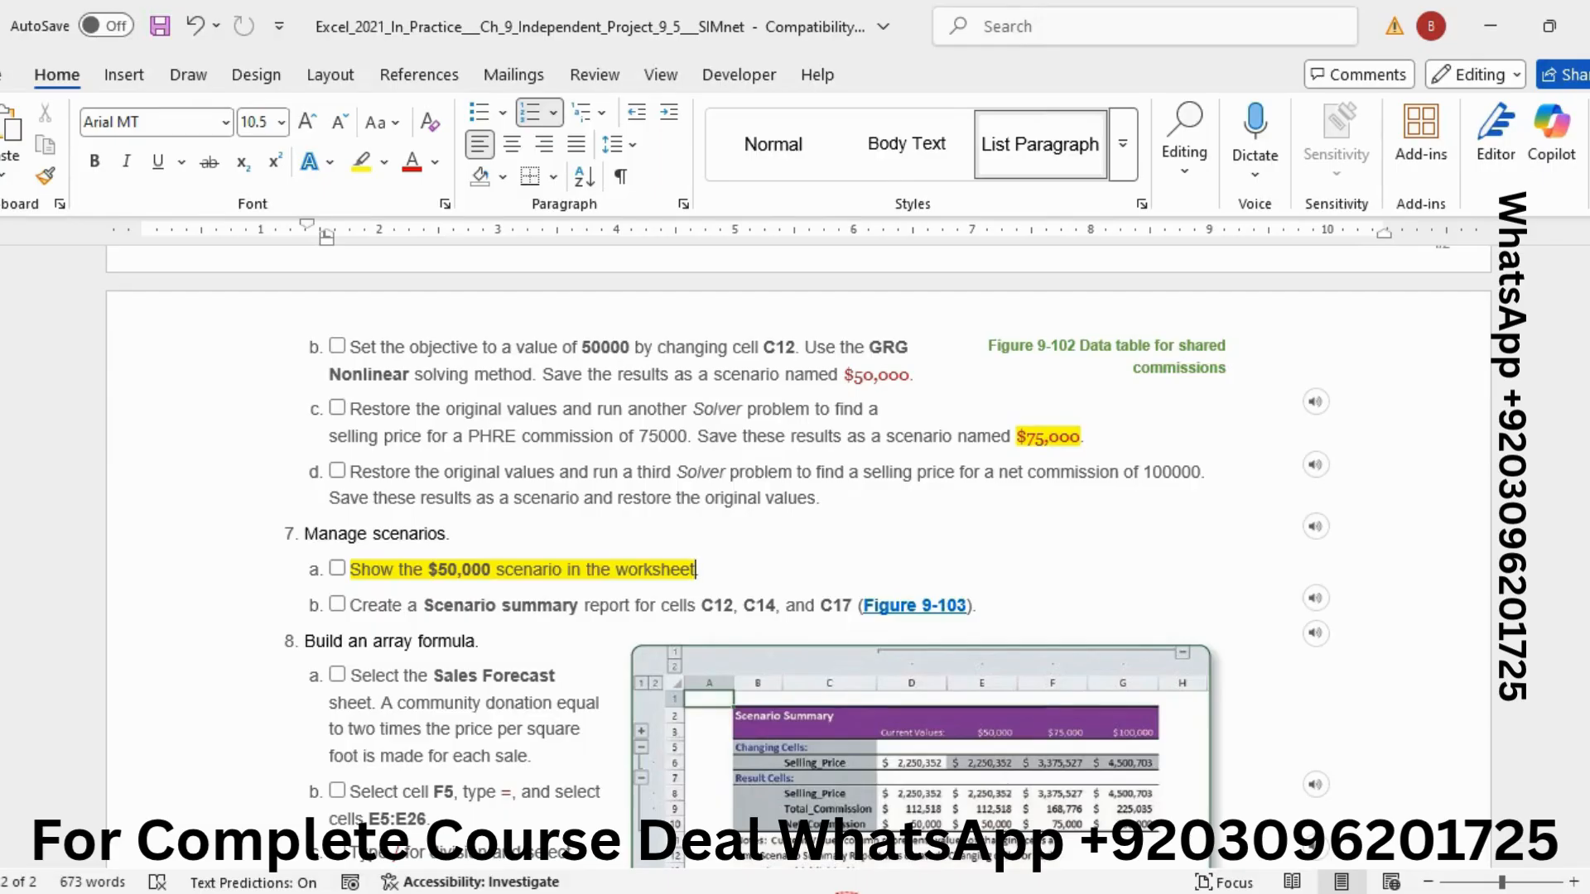
pyautogui.click(1586, 571)
pyautogui.moveTo(1588, 573); pyautogui.dragTo(1588, 609)
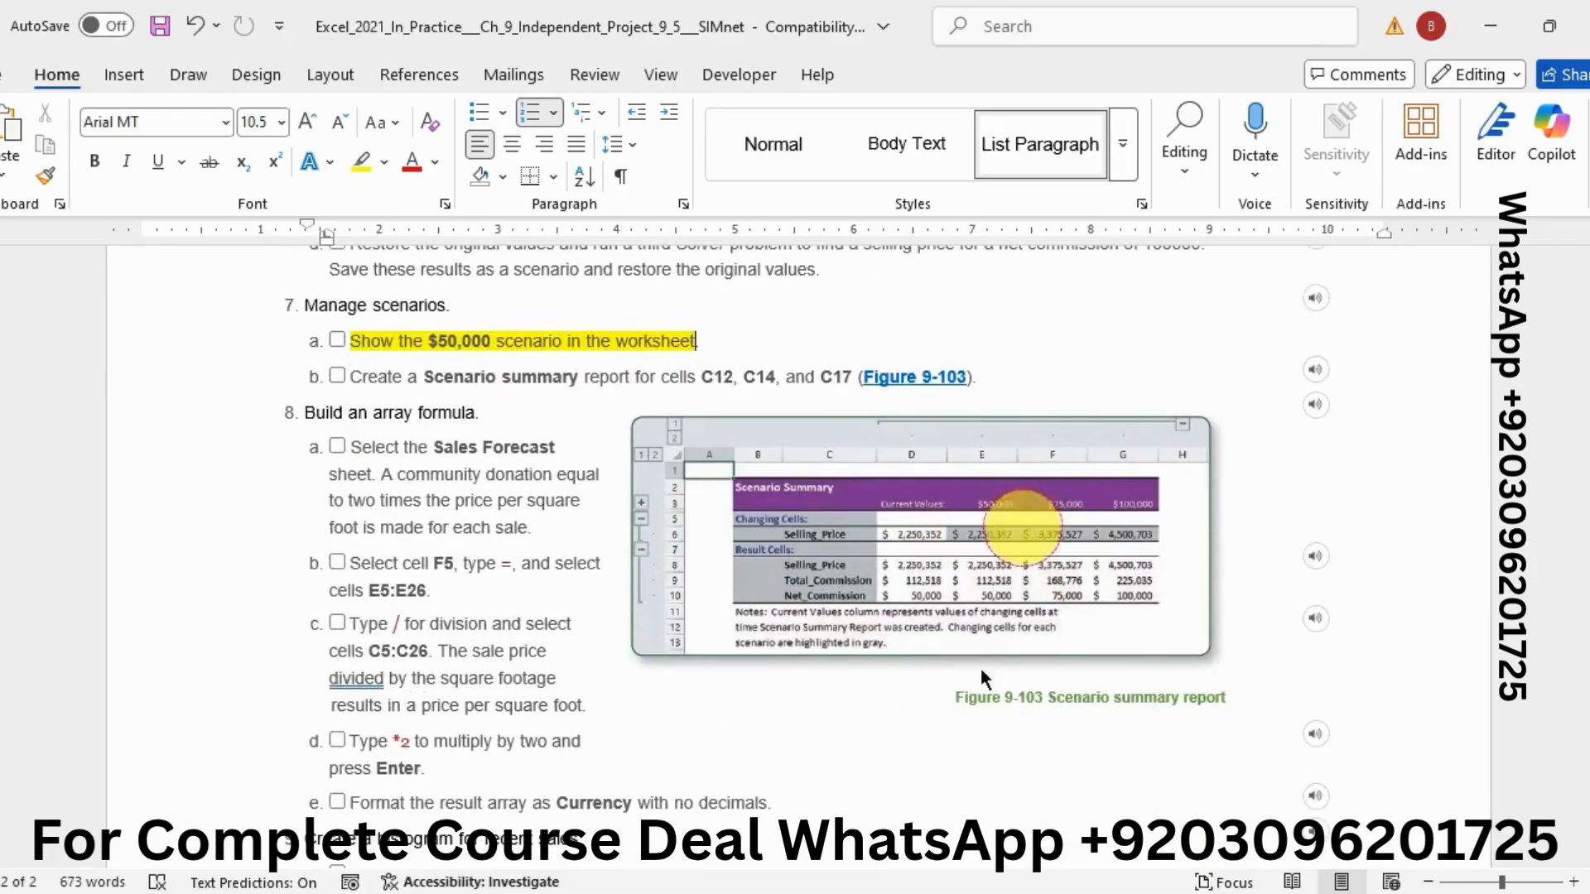
pyautogui.click(869, 892)
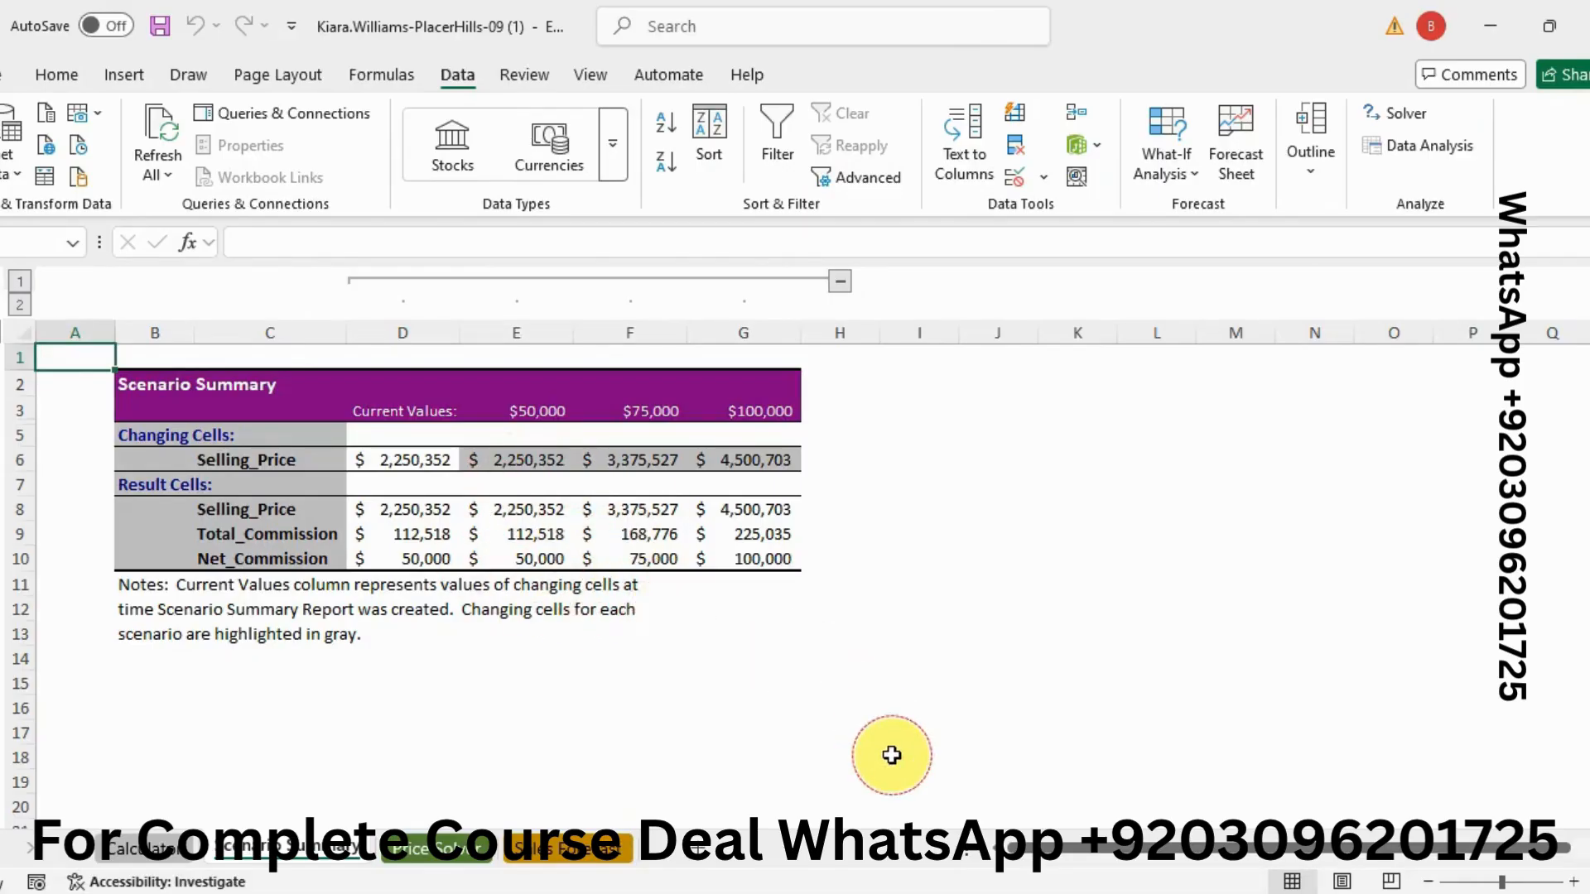
pyautogui.click(832, 892)
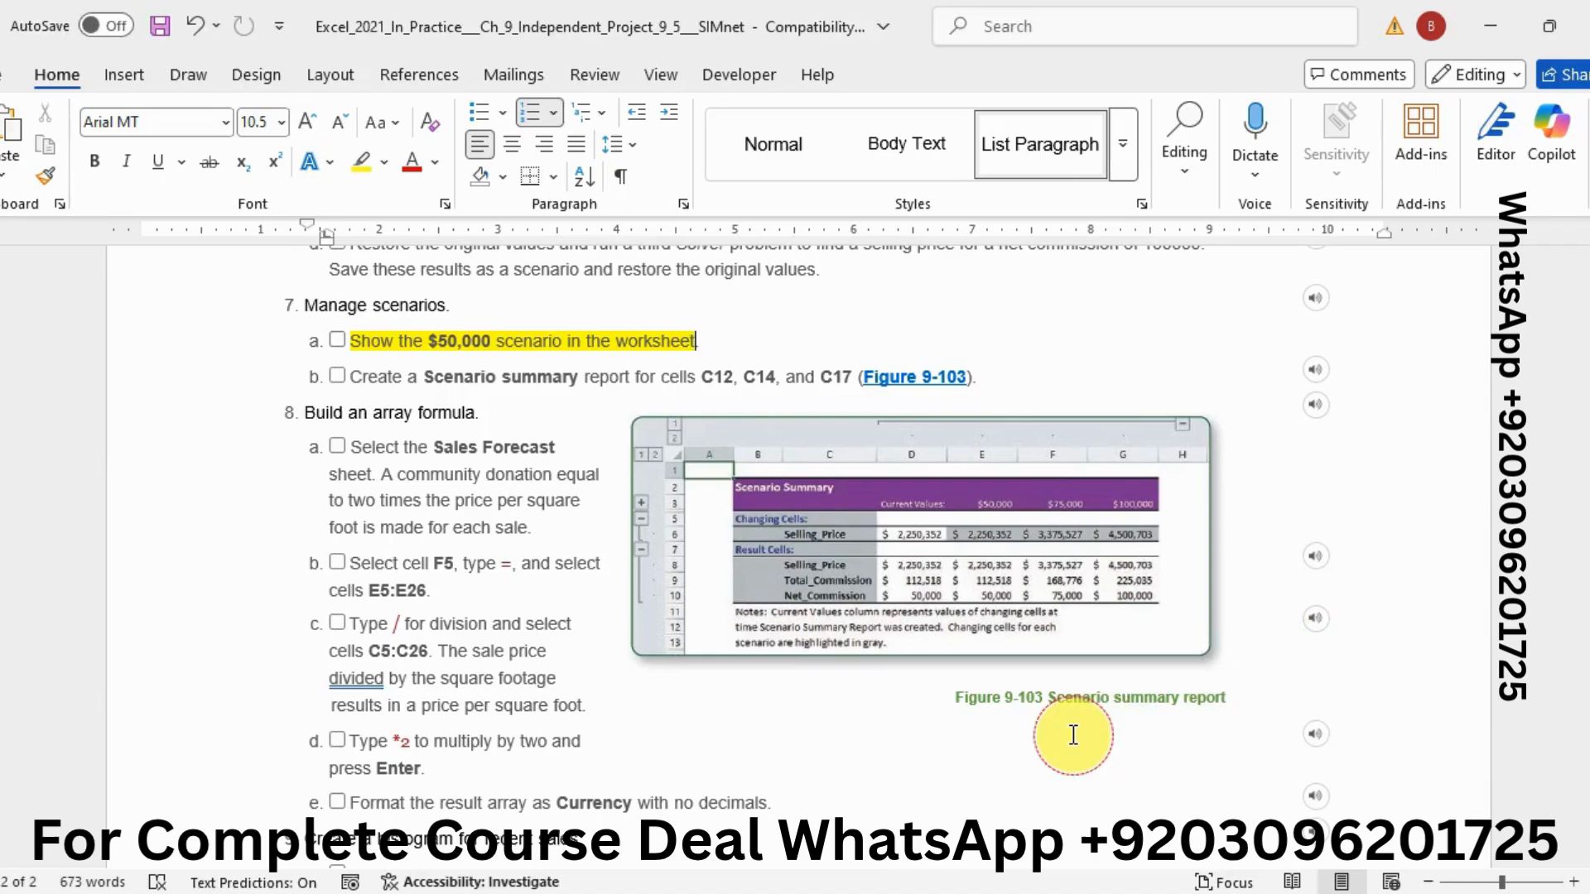
pyautogui.click(877, 892)
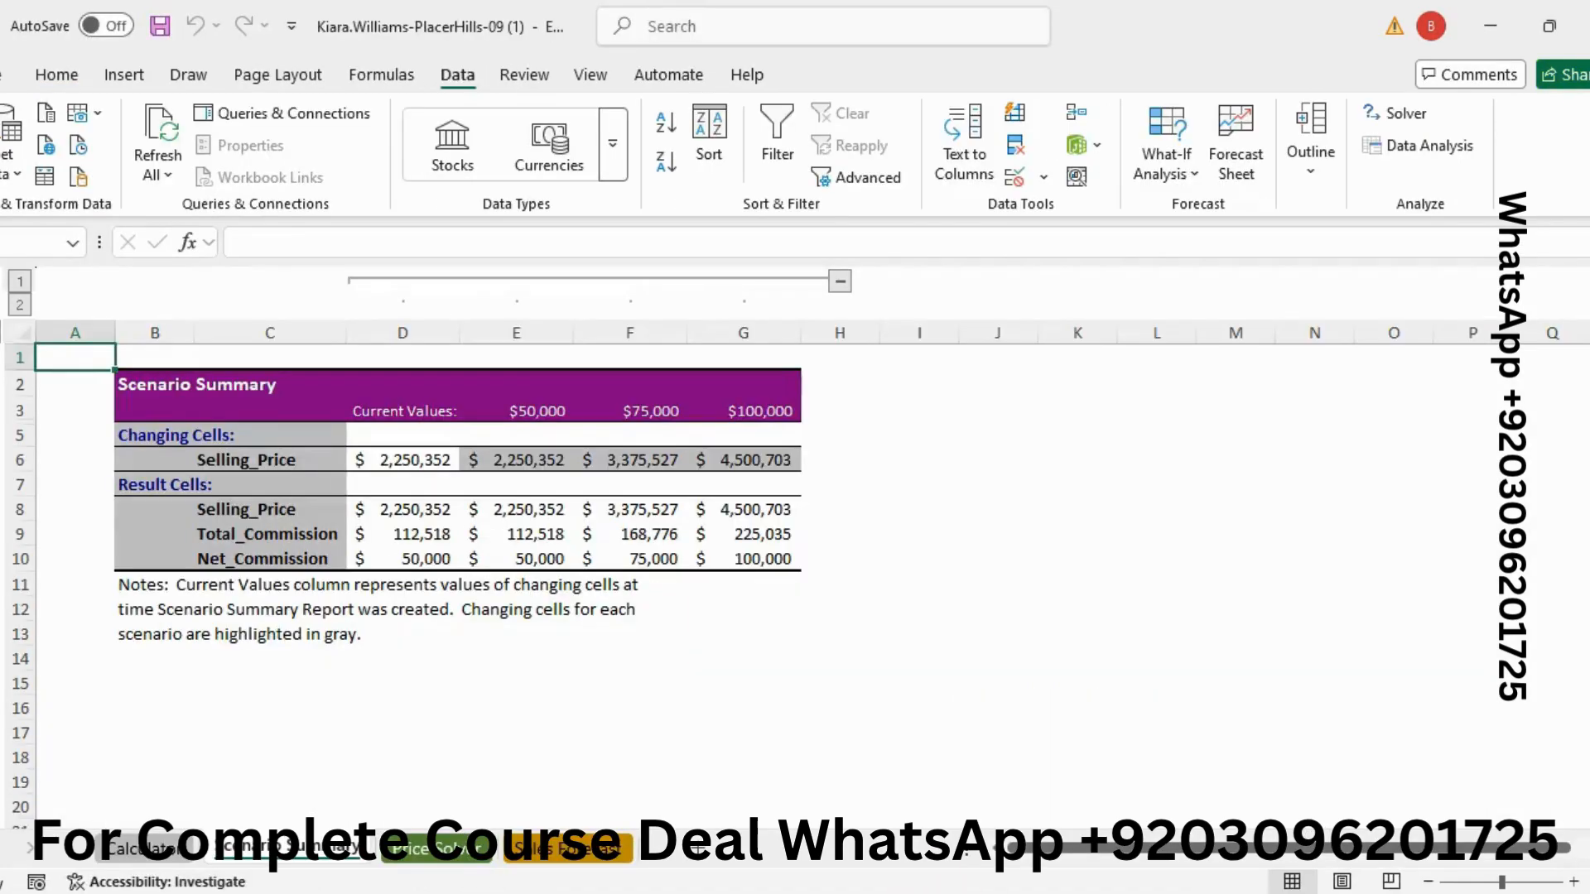
# Step: Read item 8a in the Word instructions and open the Sales Forecast sheet in Excel
pyautogui.click(828, 893)
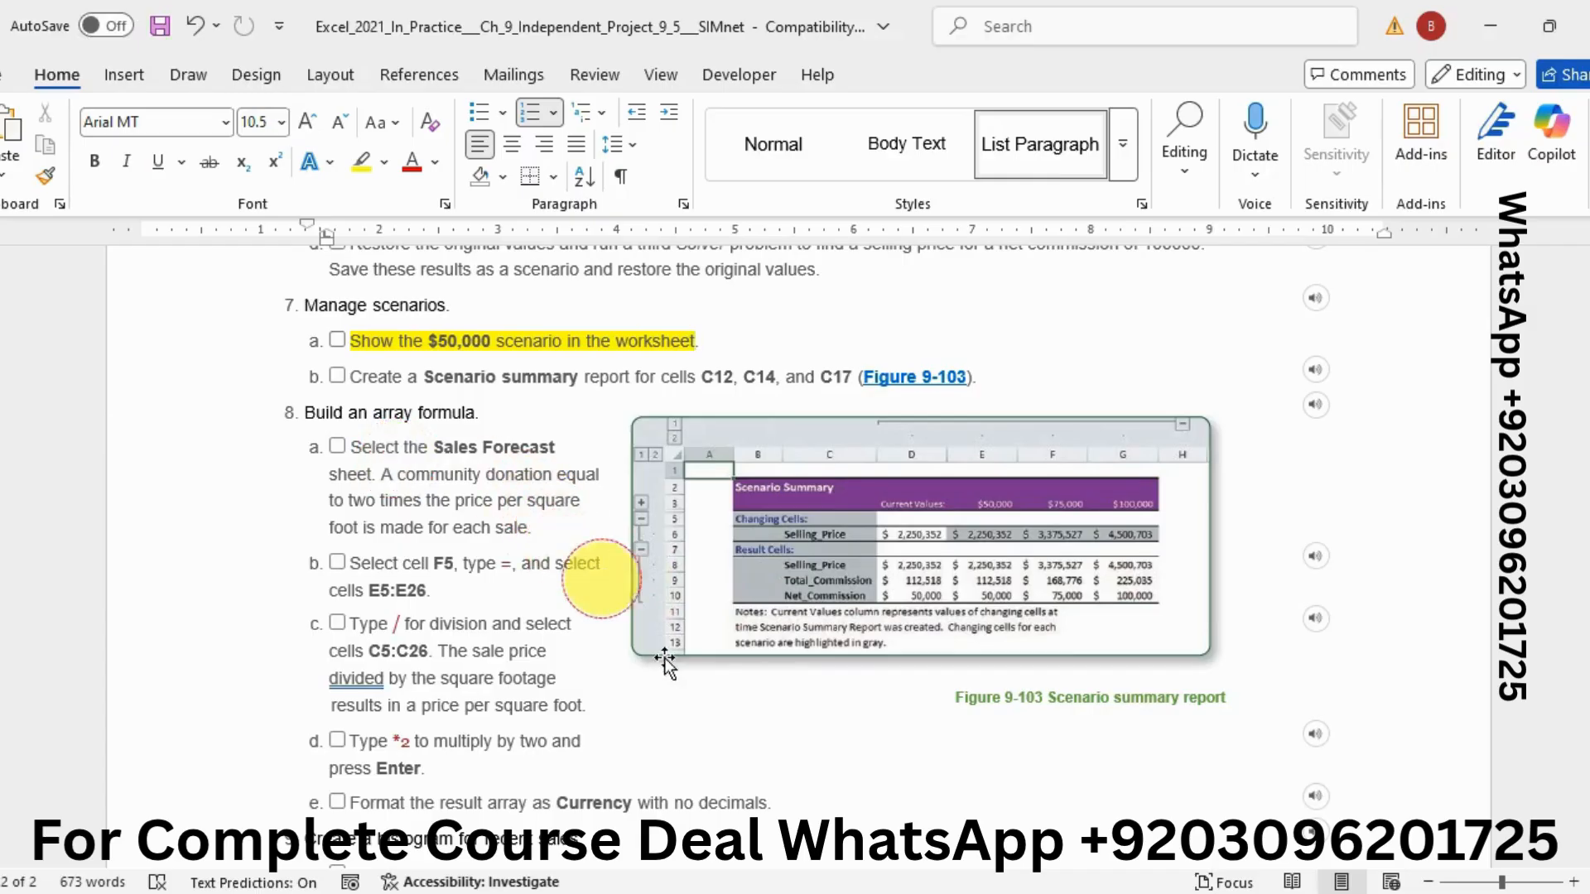
pyautogui.click(863, 890)
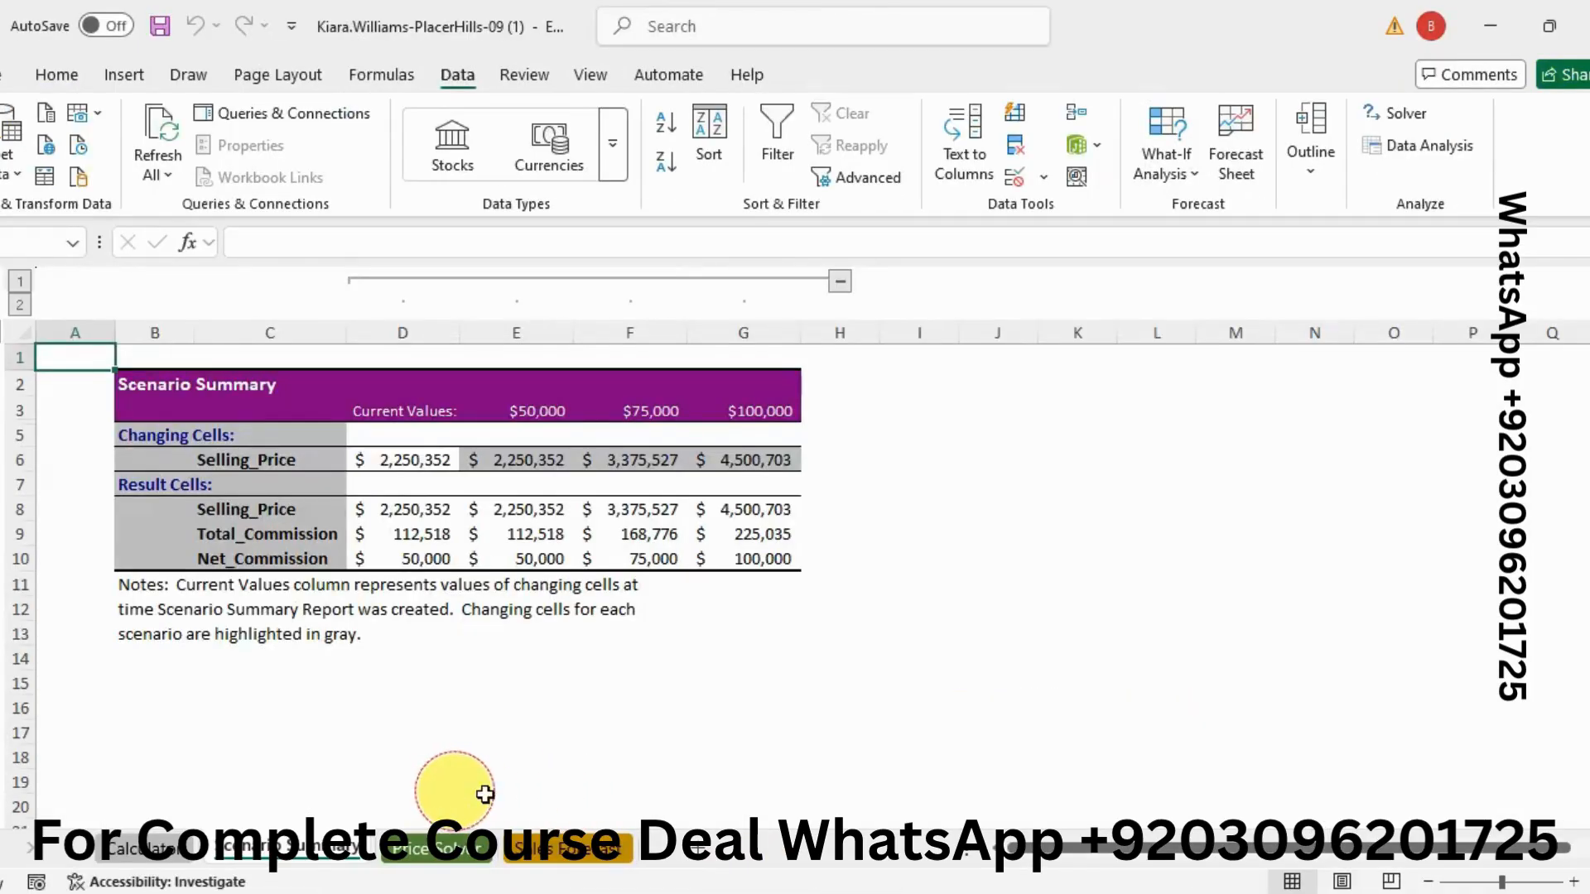
pyautogui.click(564, 848)
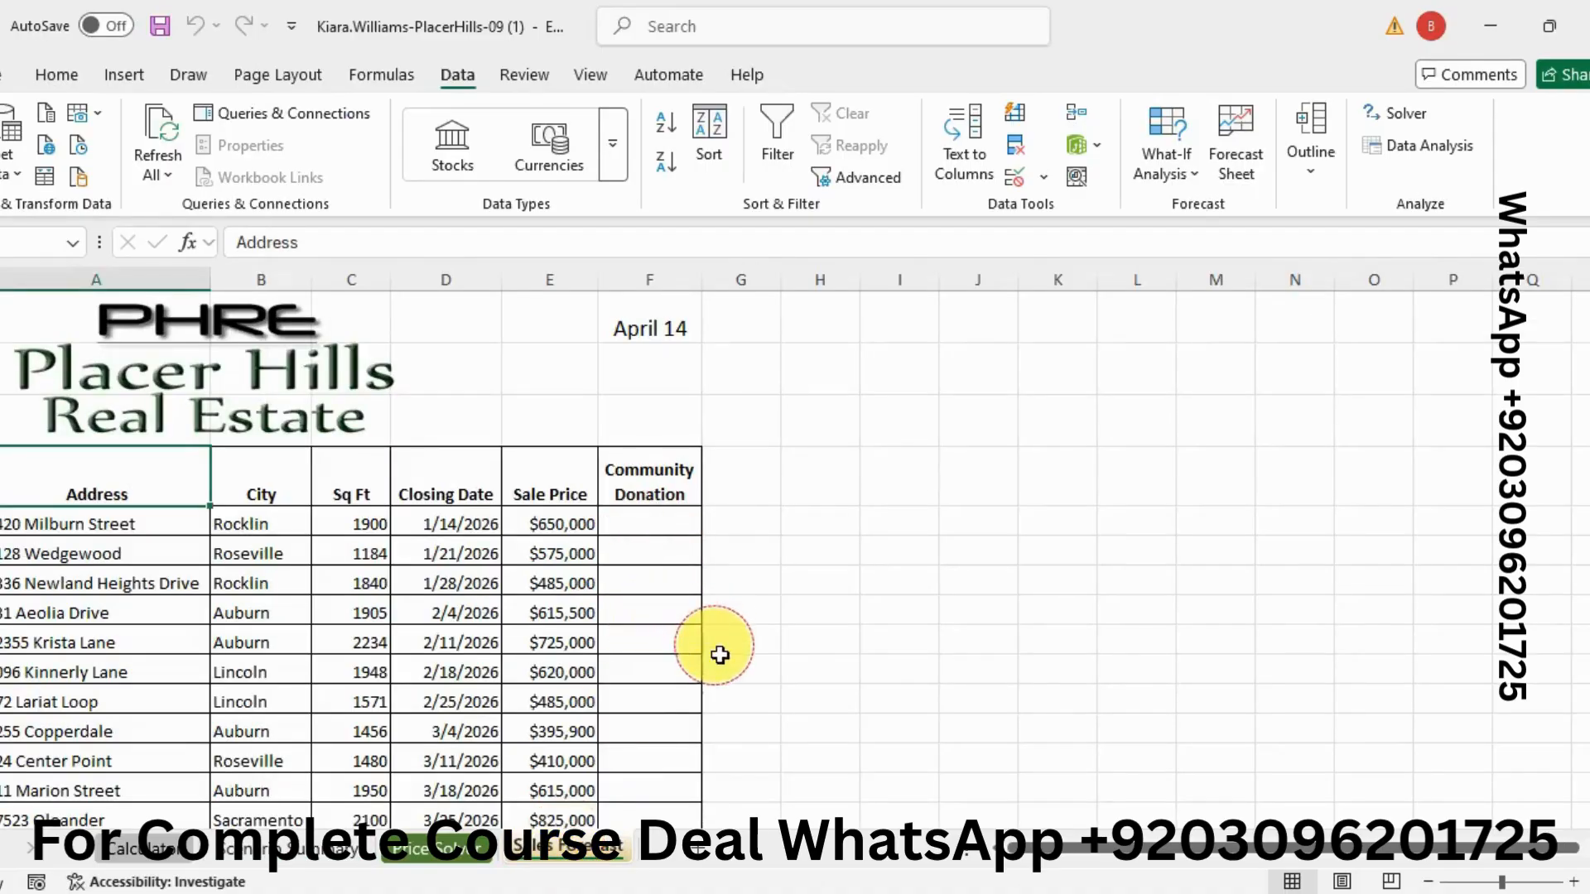
# Step: Start a formula in cell F5 of the Sales Forecast sheet with the sale prices E5:E26, checking item 8b in Word
pyautogui.click(826, 891)
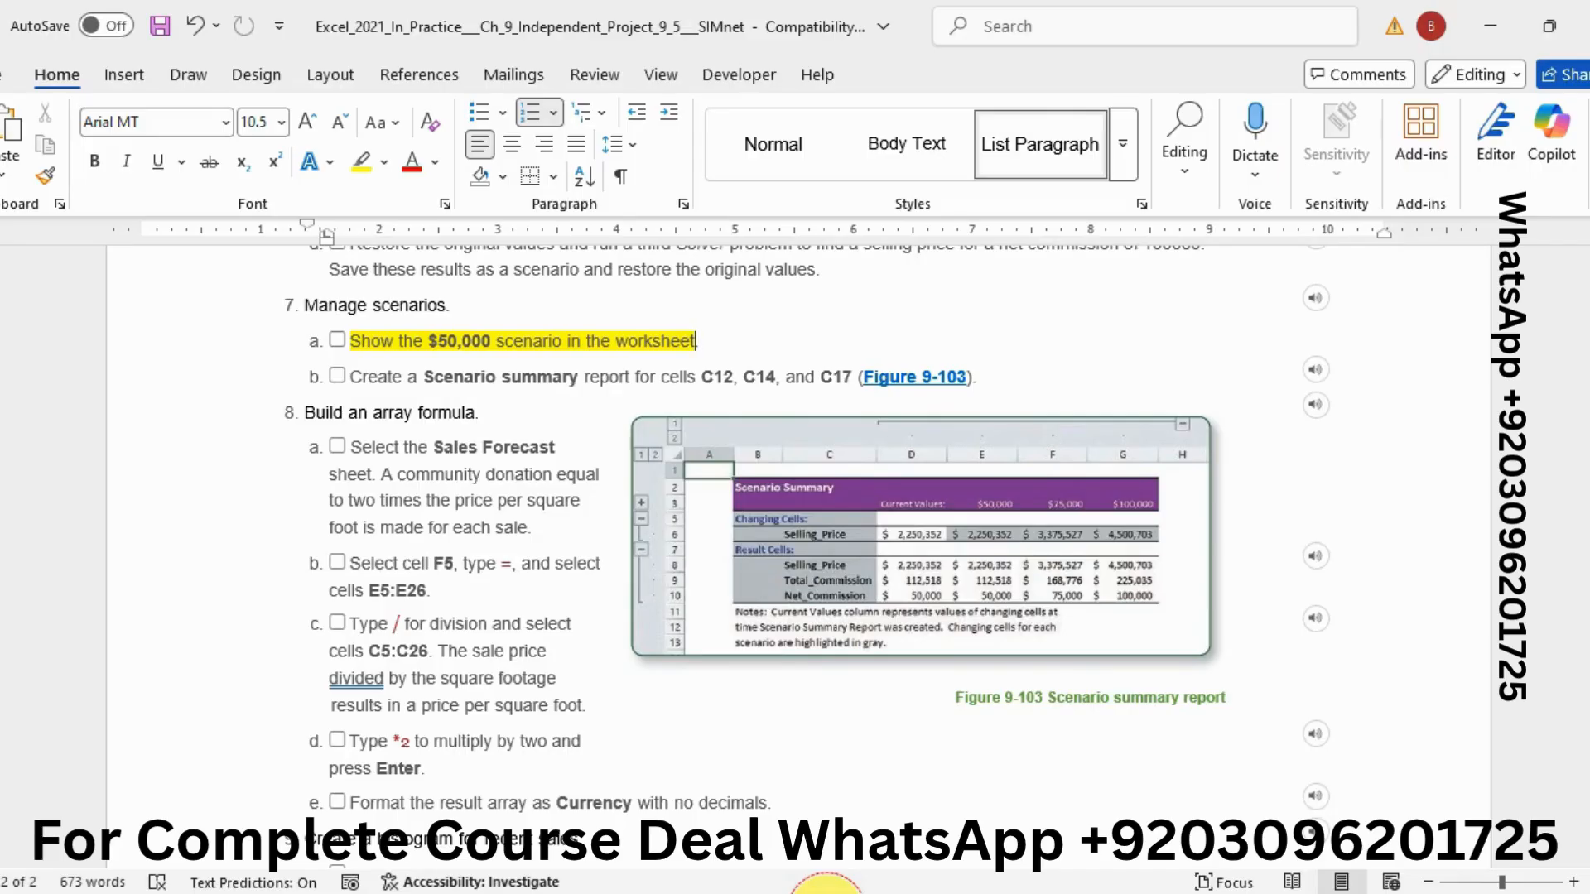
pyautogui.moveTo(875, 887)
pyautogui.click(827, 843)
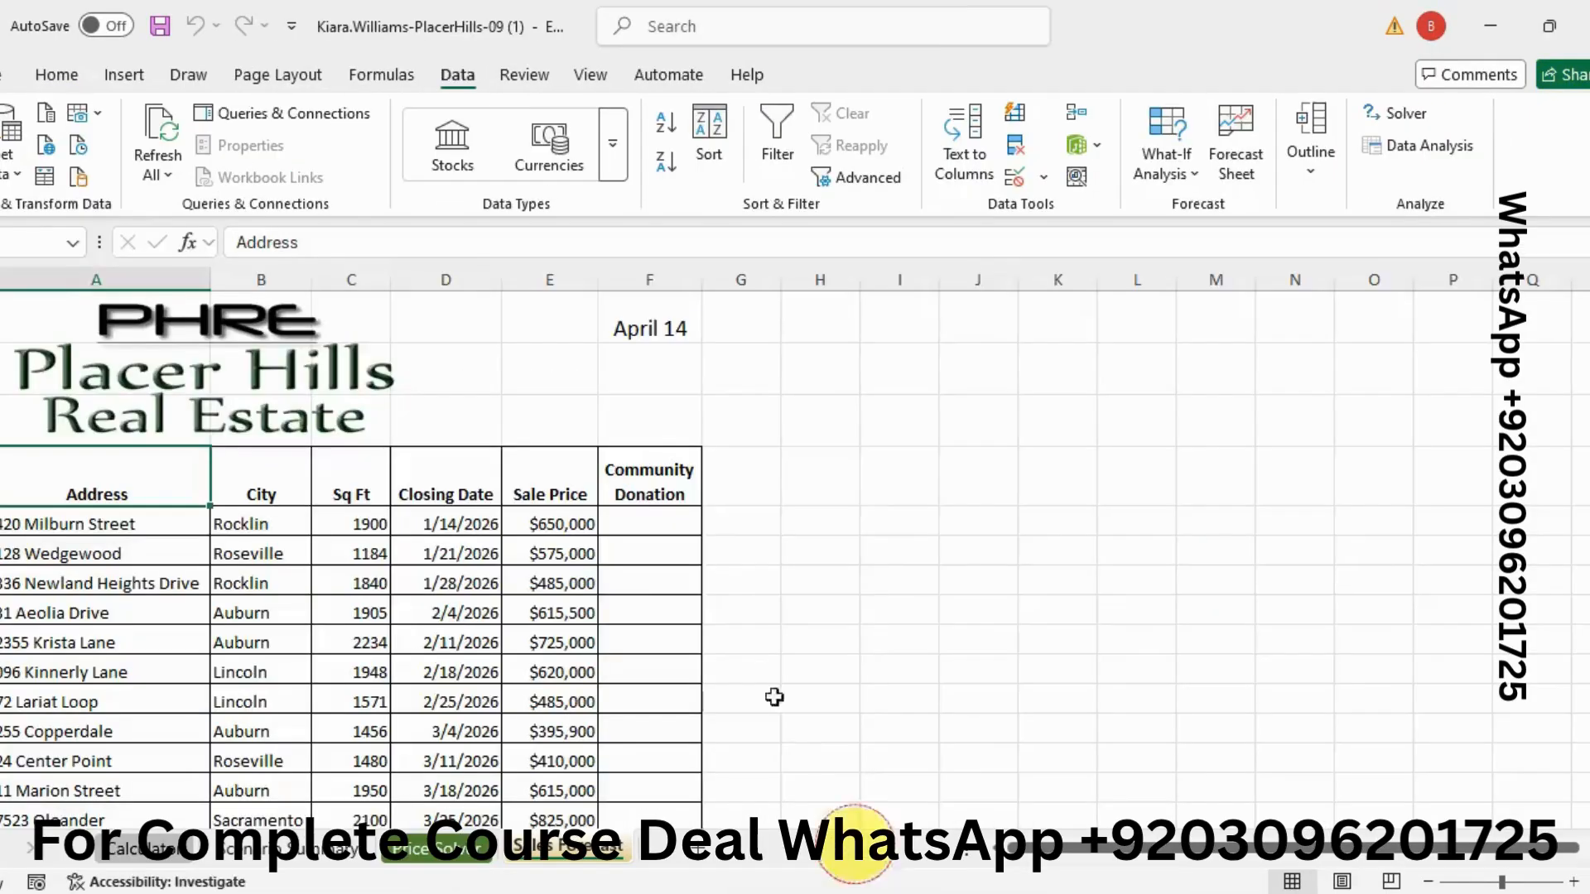
pyautogui.click(677, 534)
pyautogui.click(475, 243)
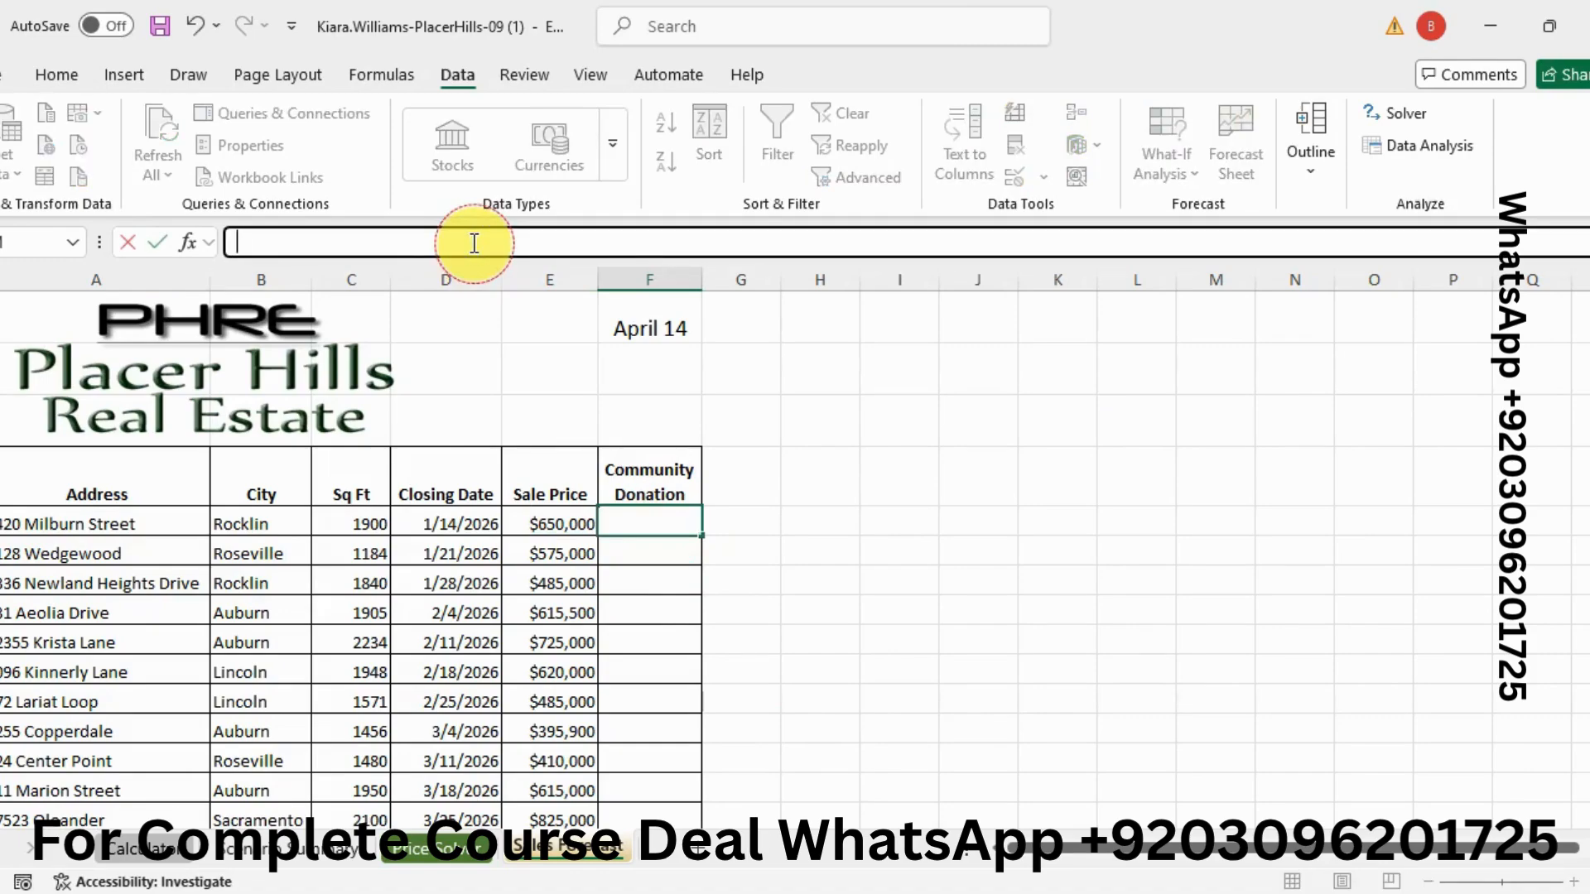
pyautogui.click(803, 887)
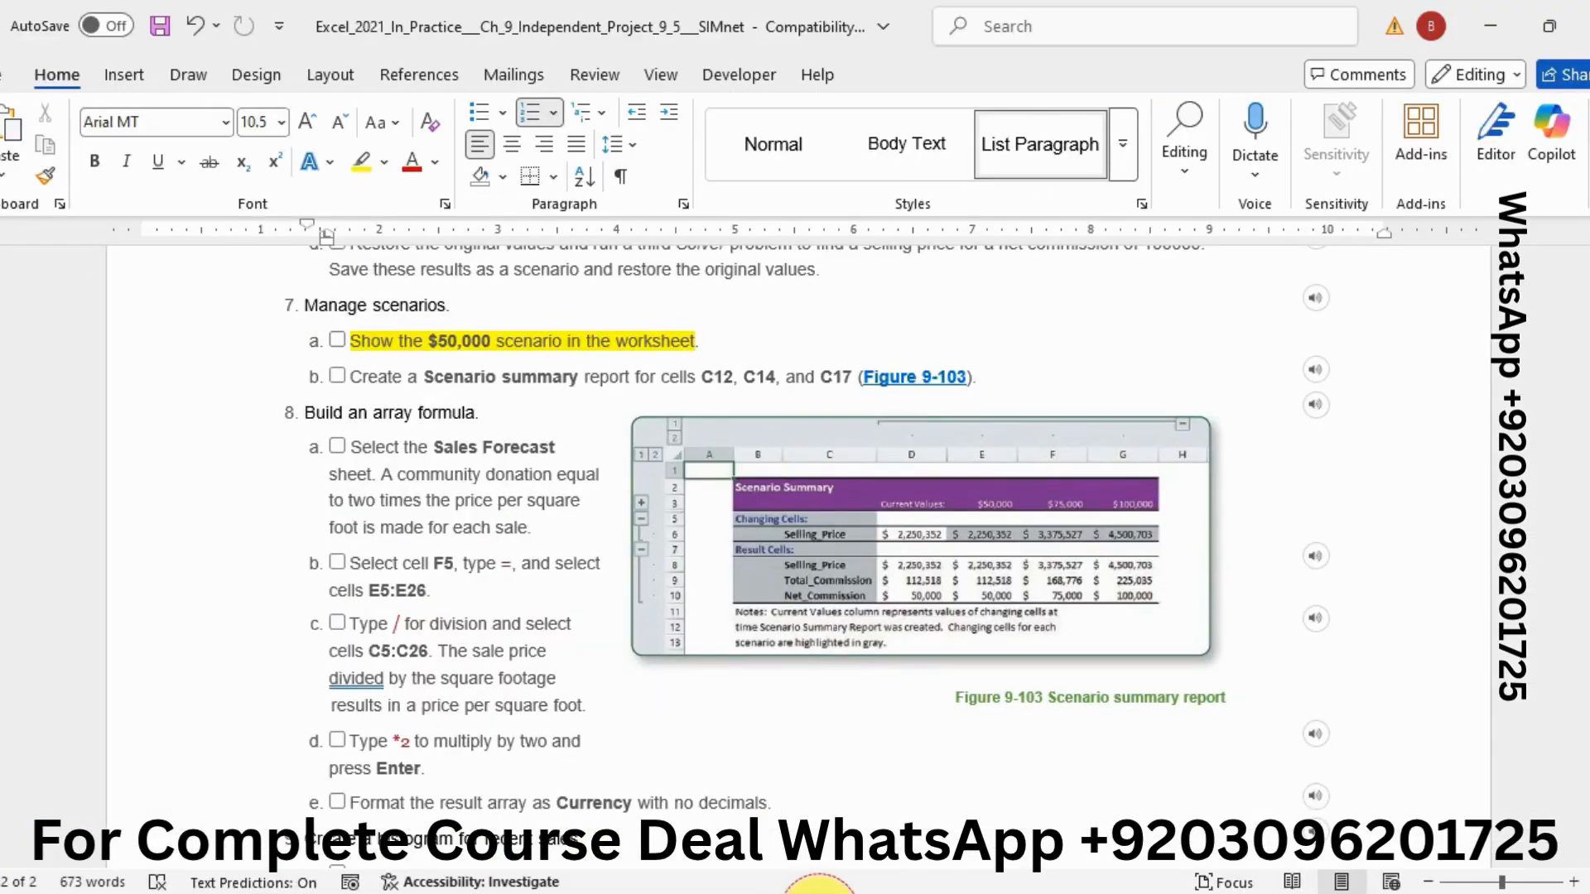
pyautogui.click(844, 888)
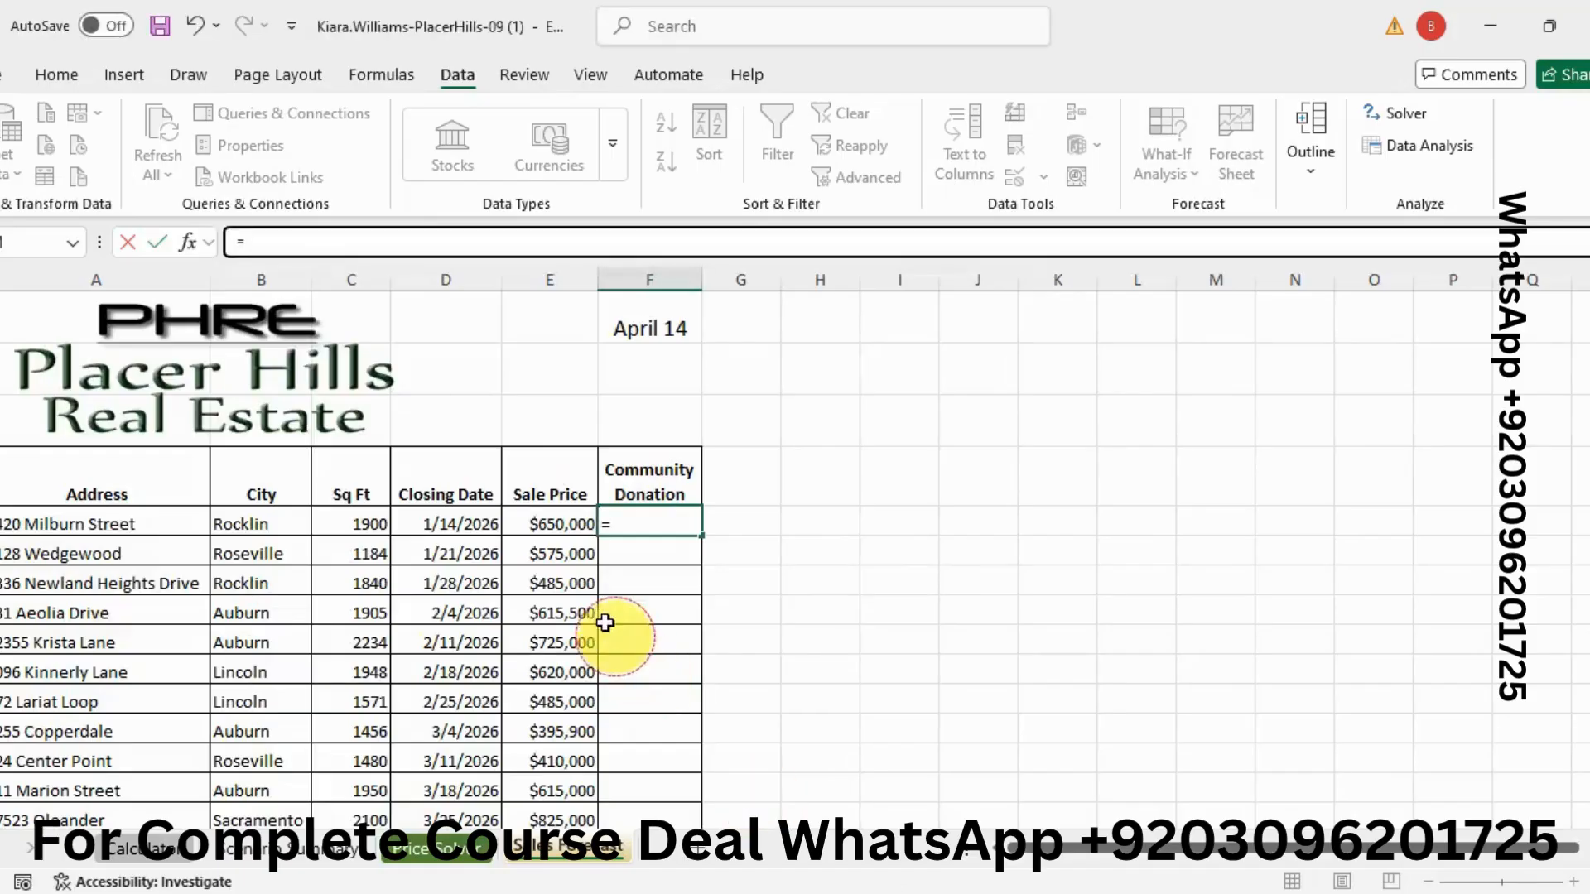
pyautogui.moveTo(549, 525); pyautogui.dragTo(550, 635)
pyautogui.click(820, 893)
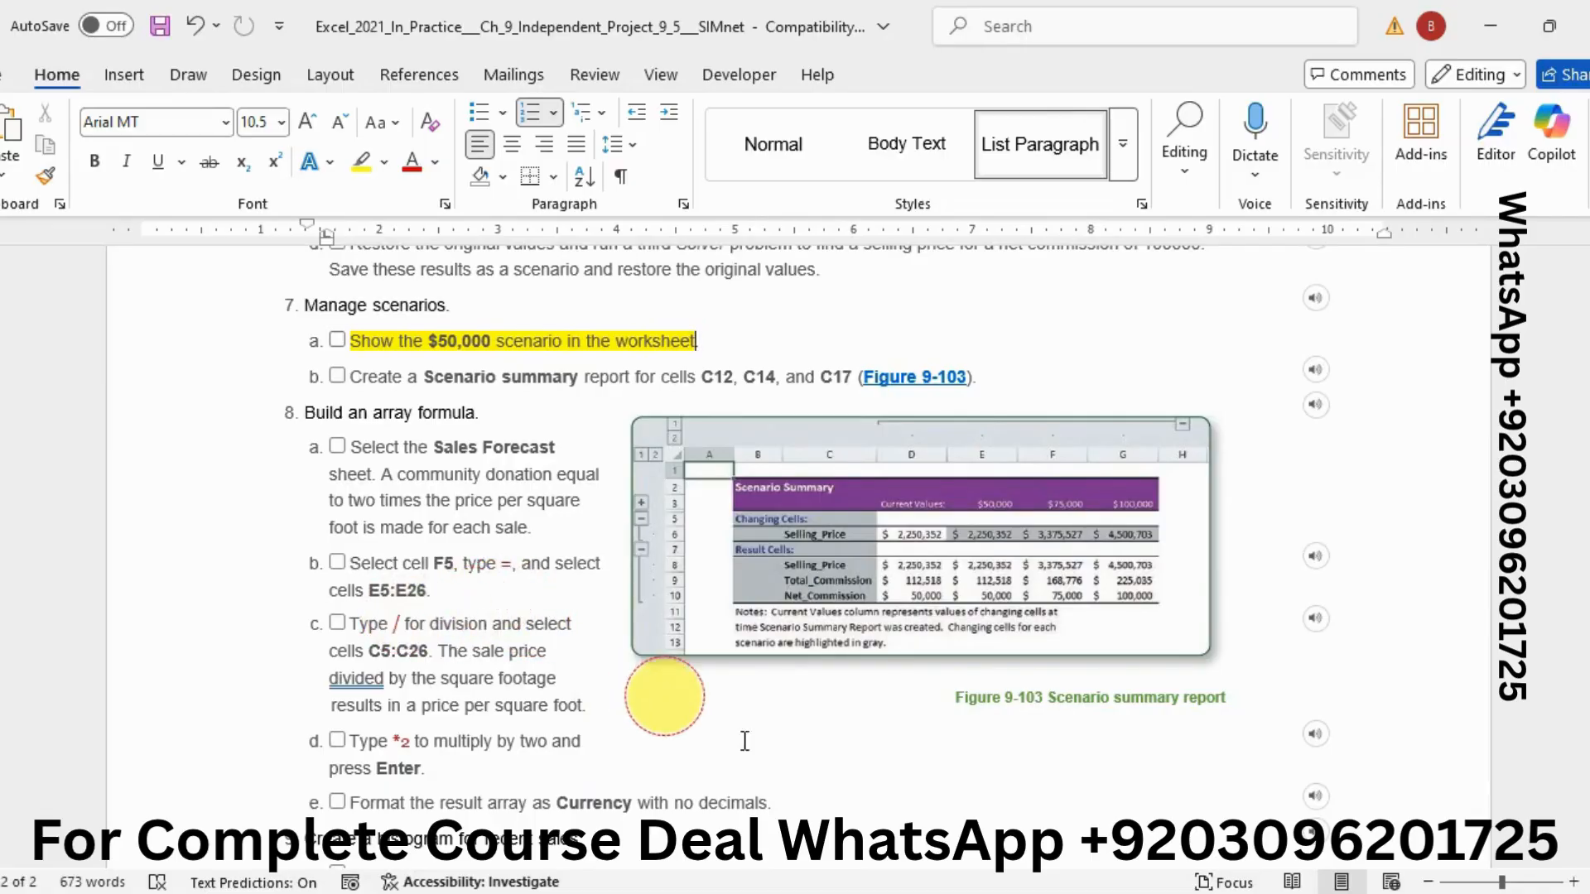
pyautogui.click(887, 893)
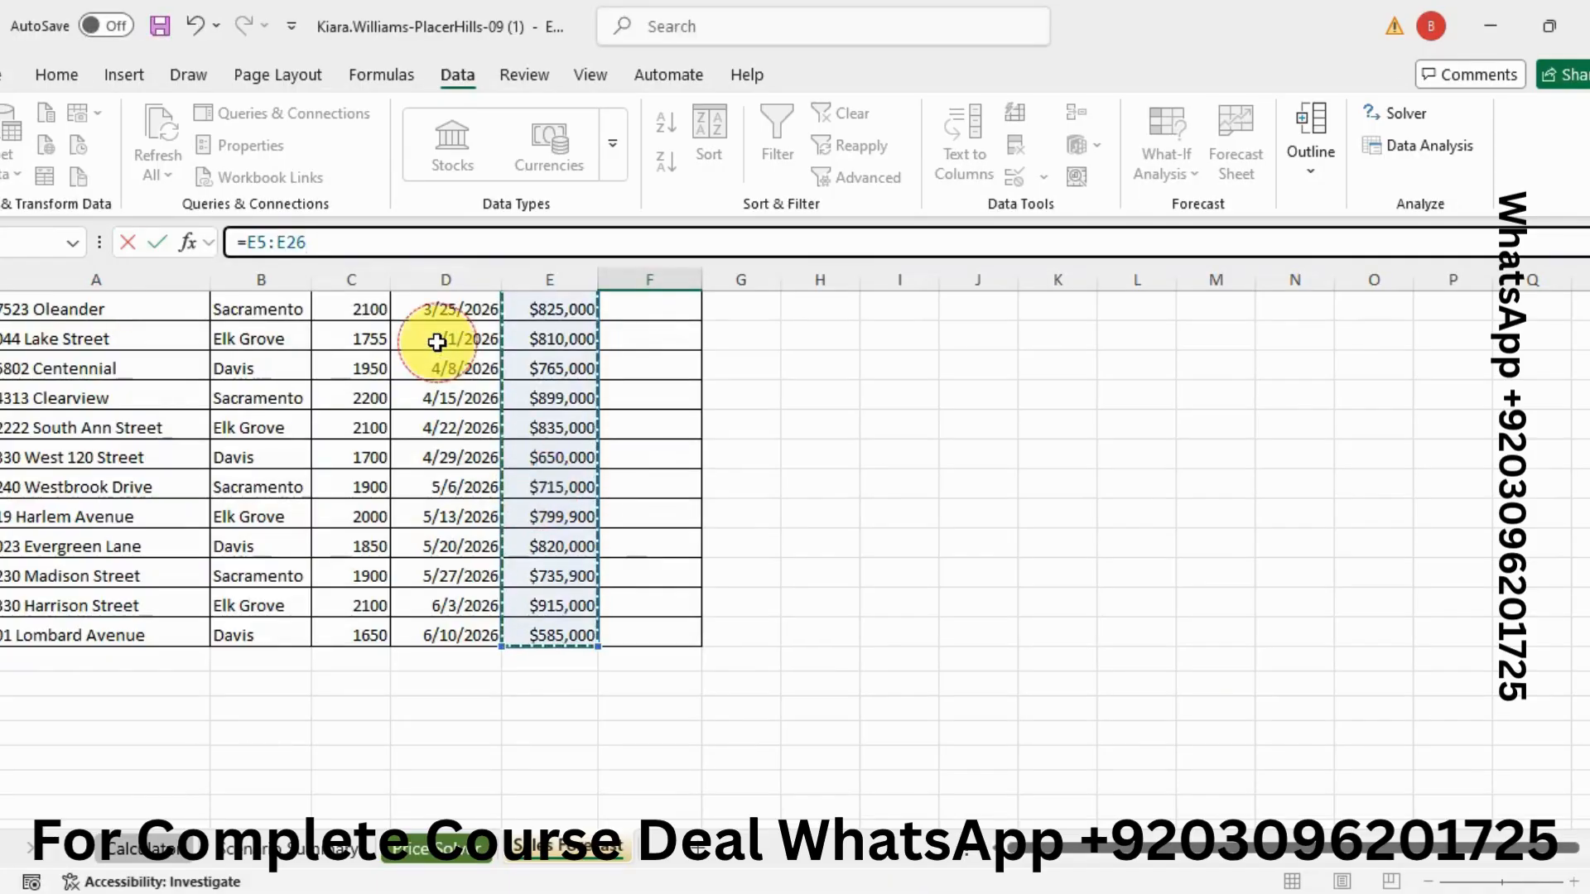
# Step: Extend the F5 formula to divide by the square footage range C5:C26, following item 8c in Word
pyautogui.write('/')
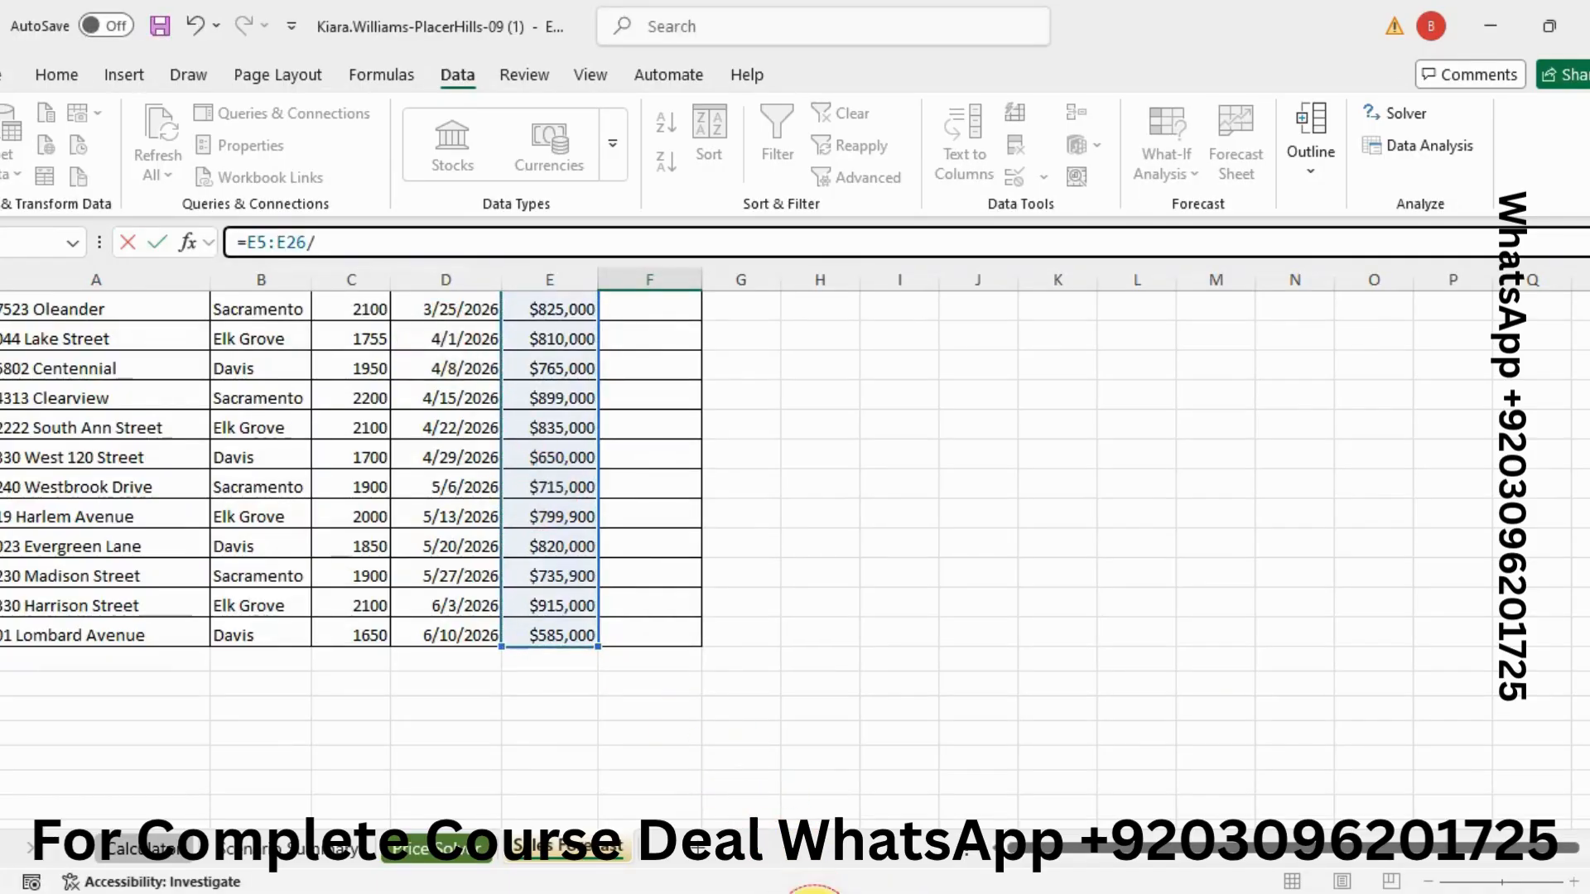
pyautogui.click(814, 892)
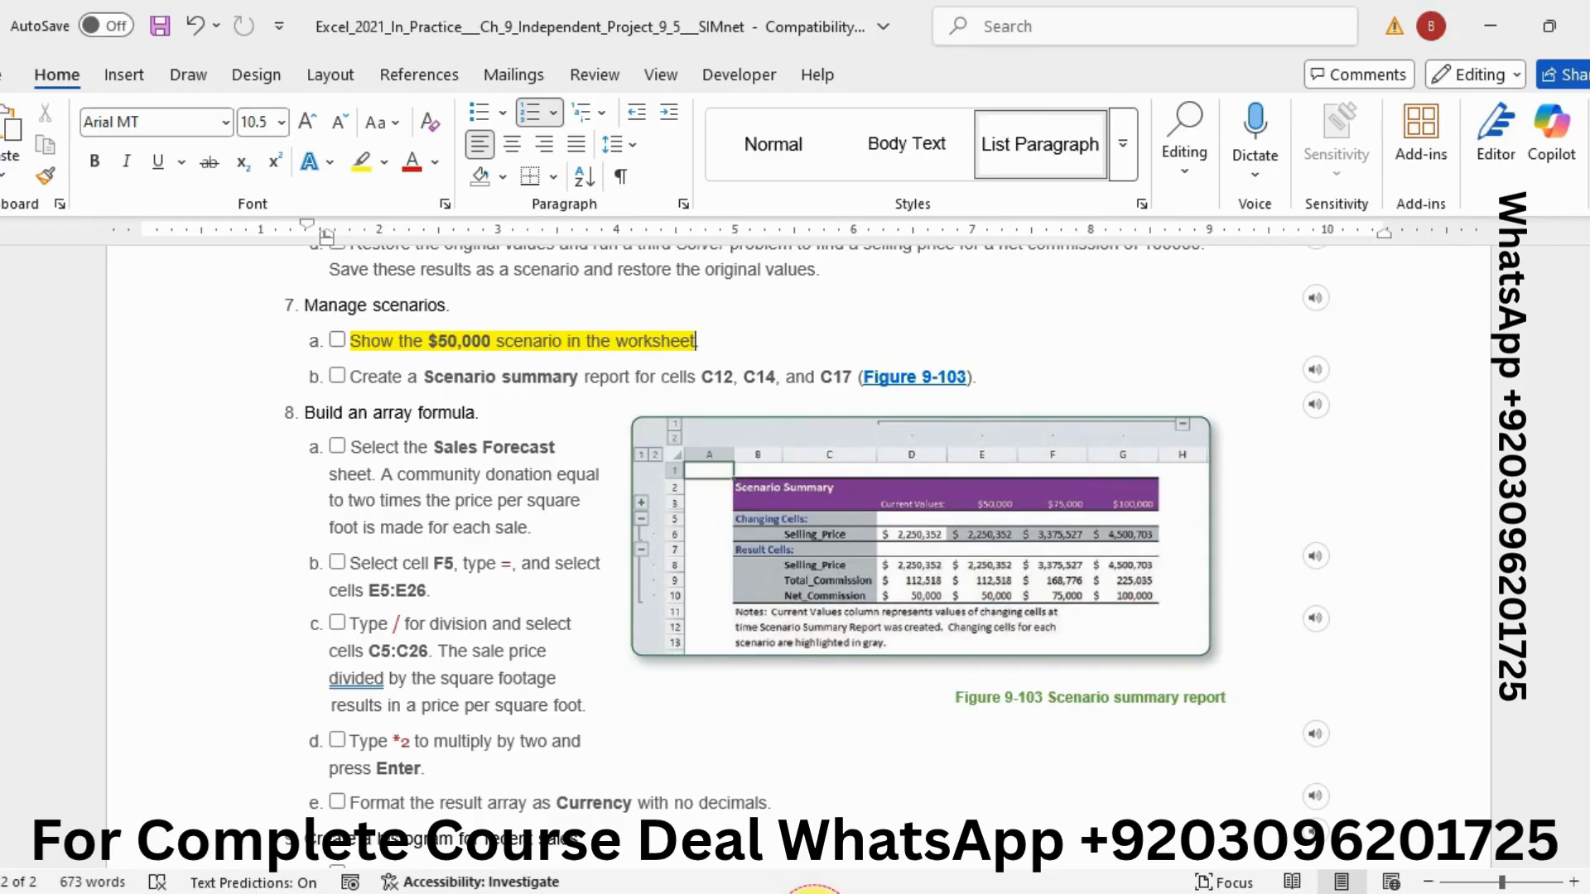
pyautogui.click(878, 893)
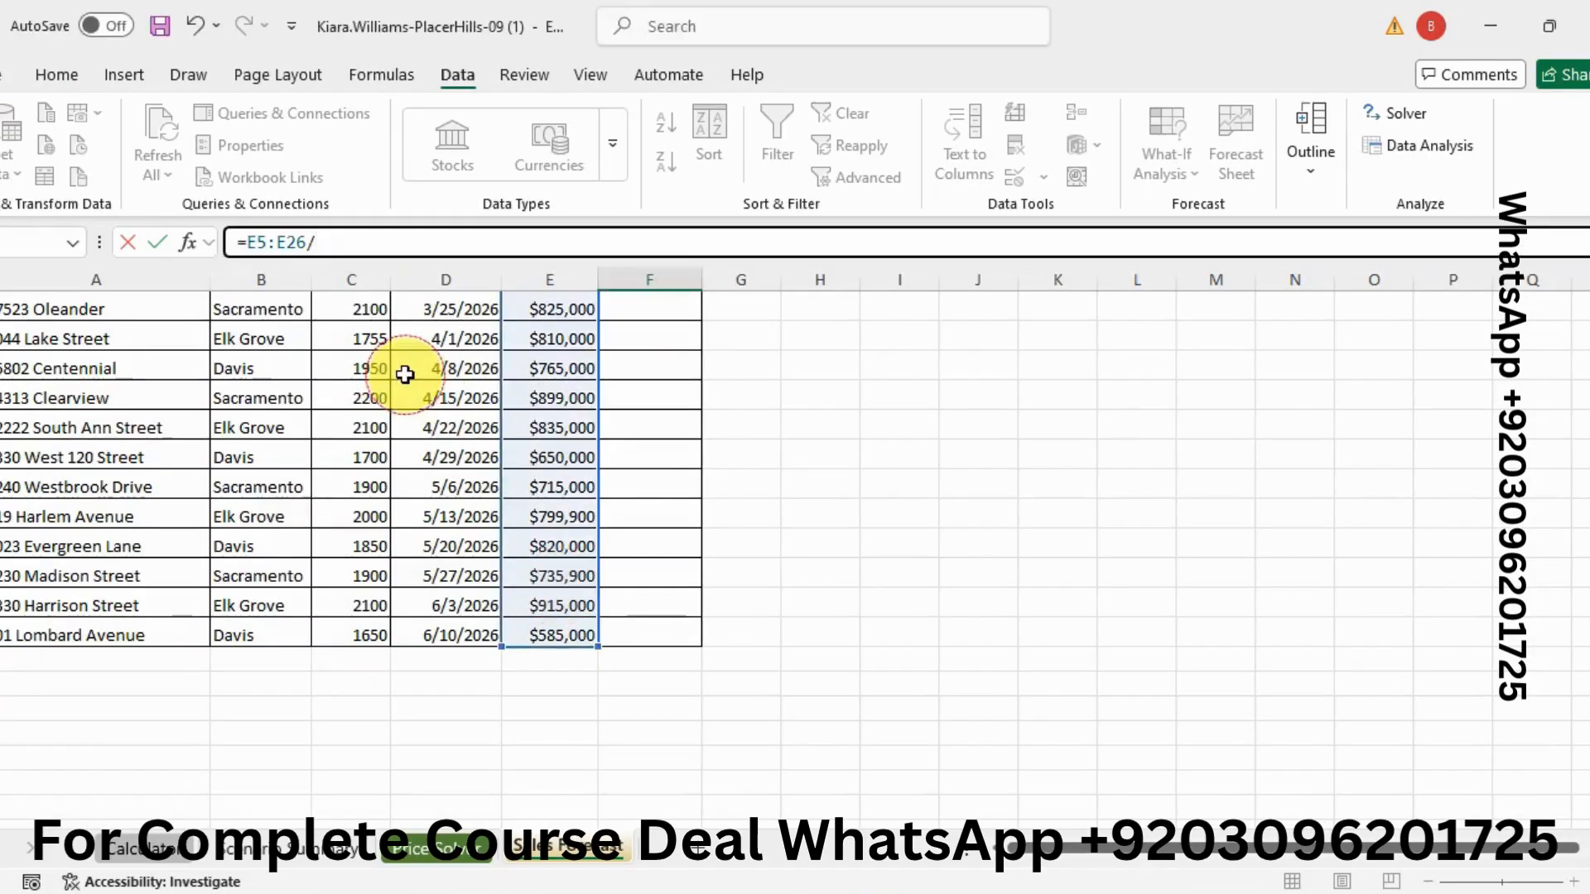
pyautogui.moveTo(1589, 569); pyautogui.dragTo(1589, 378)
pyautogui.click(338, 393)
pyautogui.moveTo(344, 411); pyautogui.dragTo(362, 774)
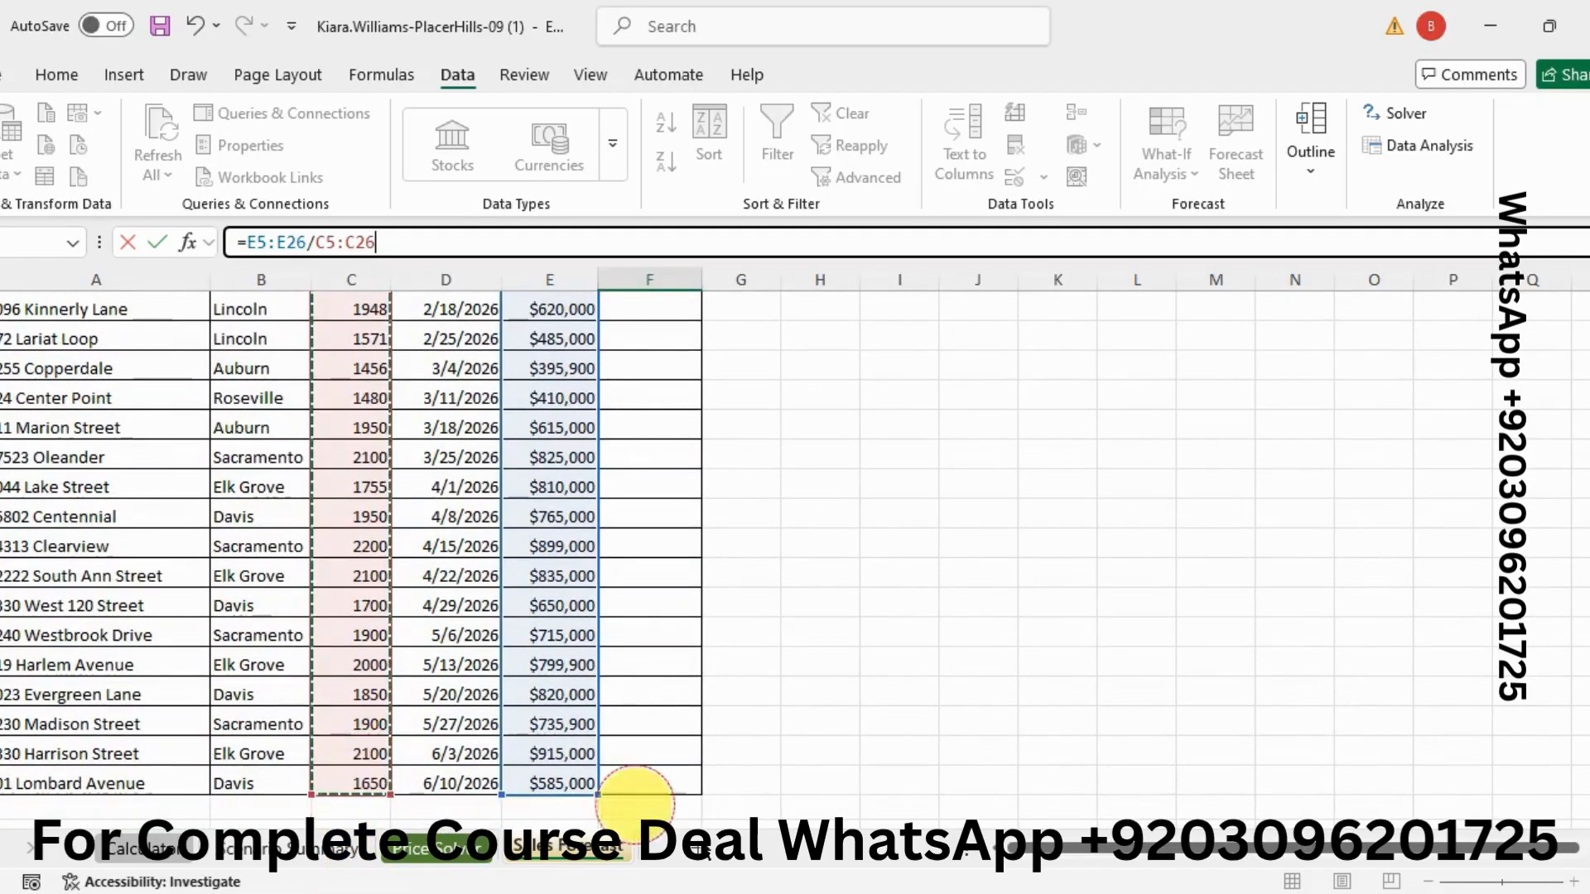
# Step: Check item 8d in Word, multiply the F5 formula by 2 in Excel and enter the array formula
pyautogui.click(815, 893)
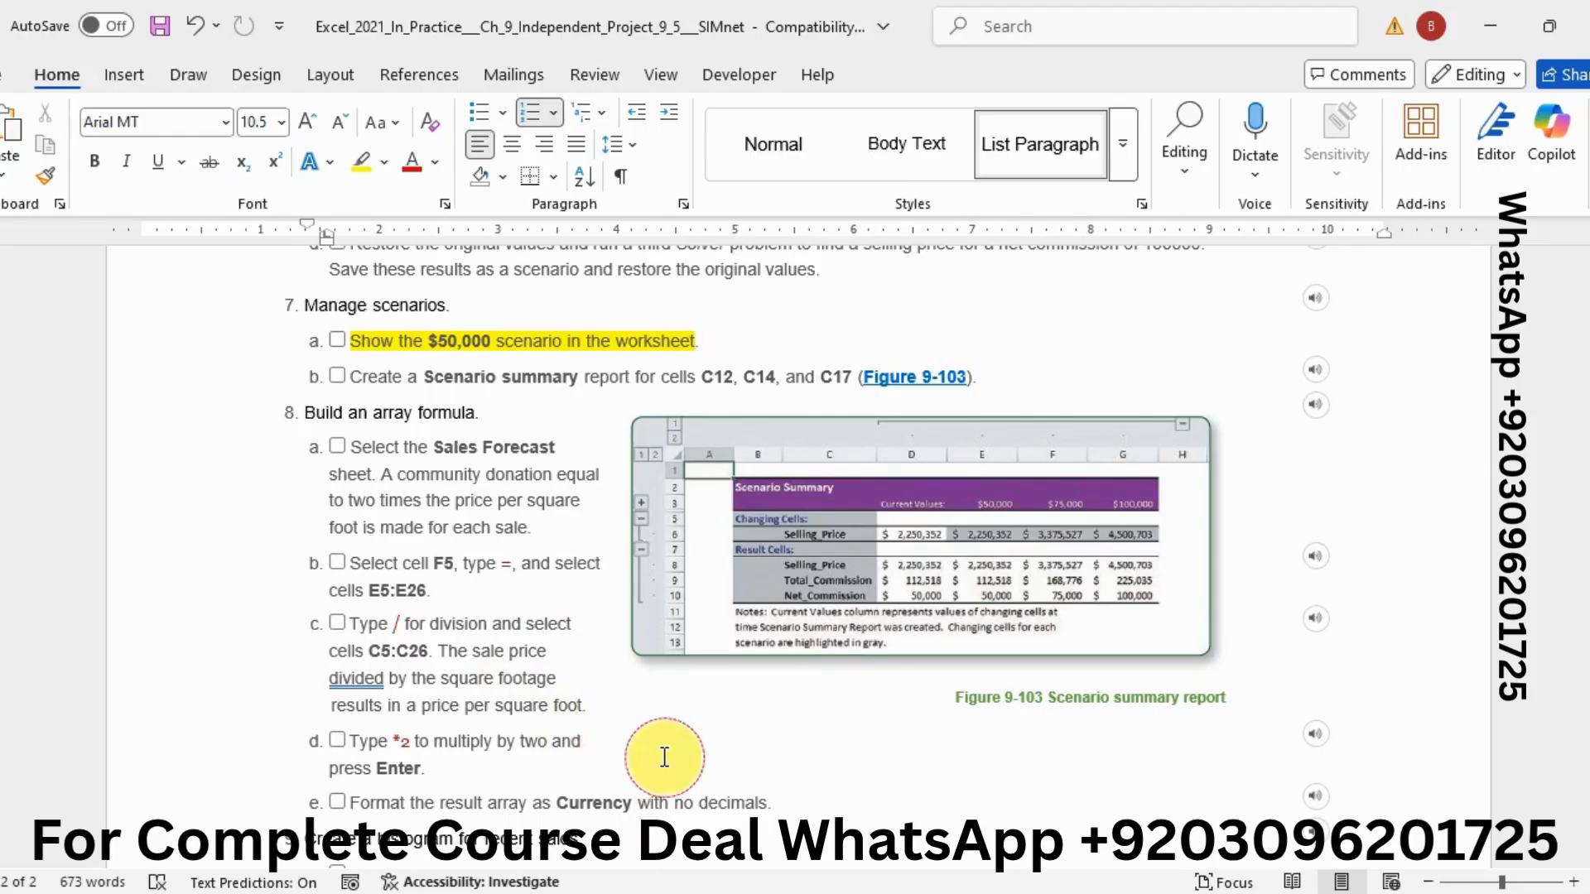
pyautogui.click(871, 886)
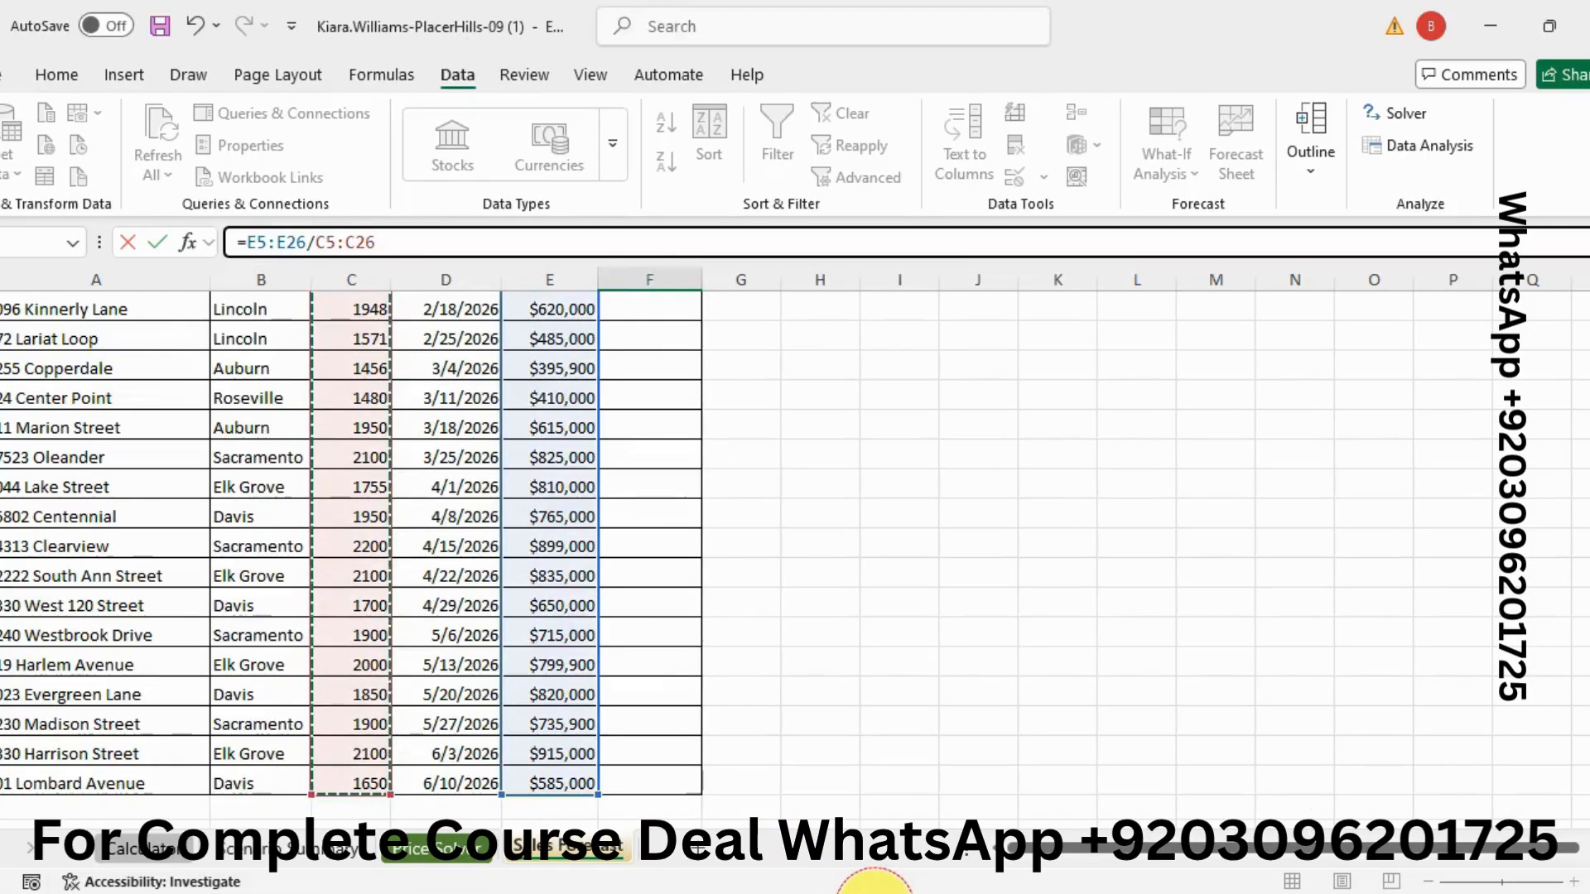
pyautogui.write('*')
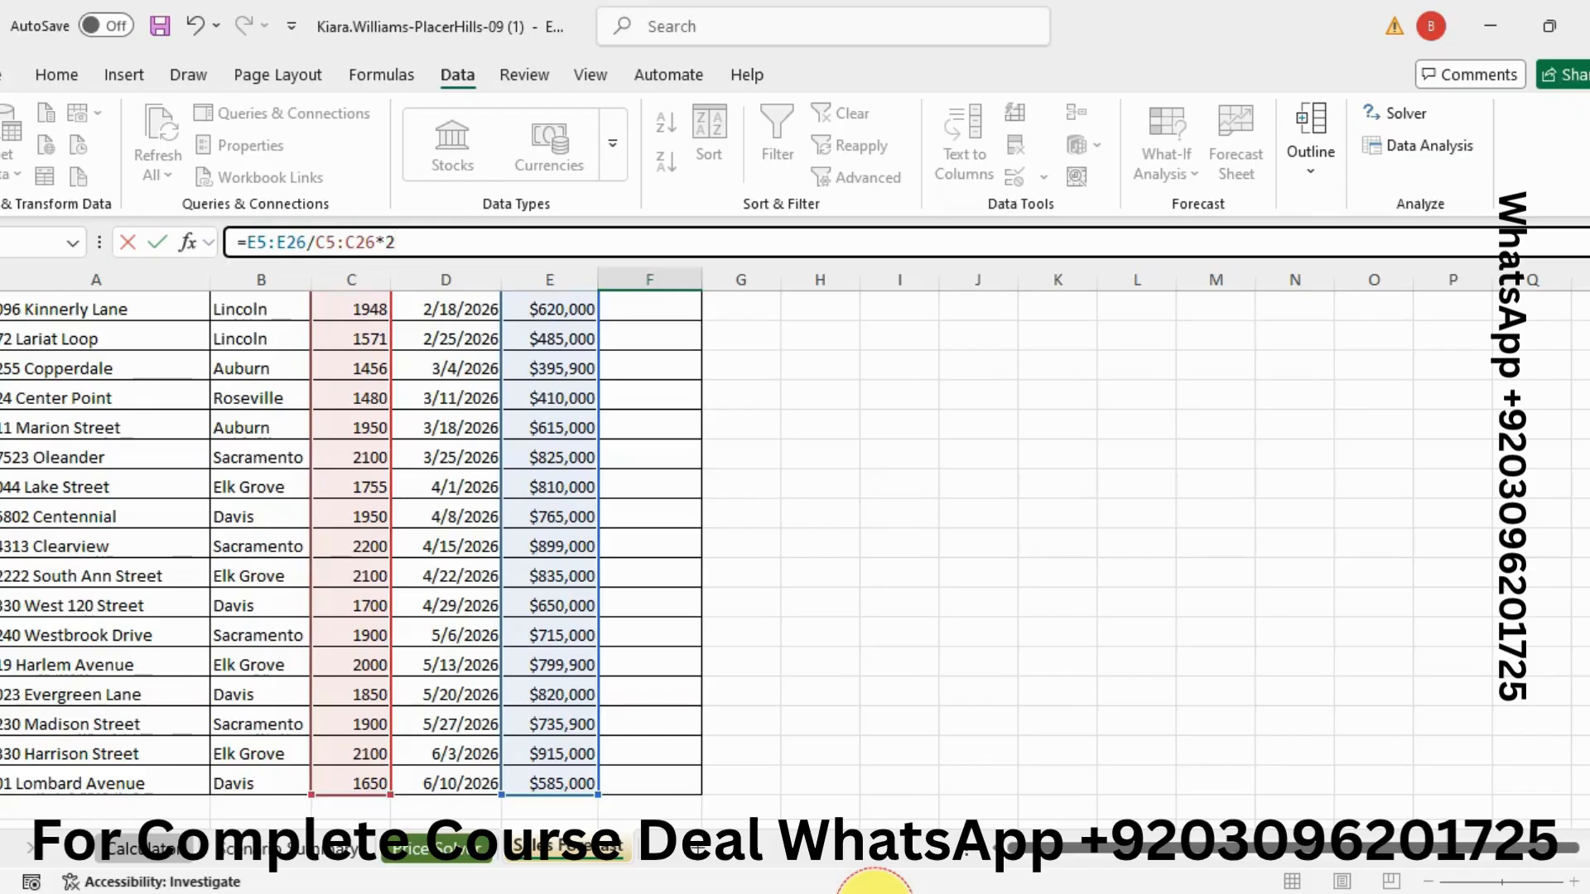
pyautogui.press('Return')
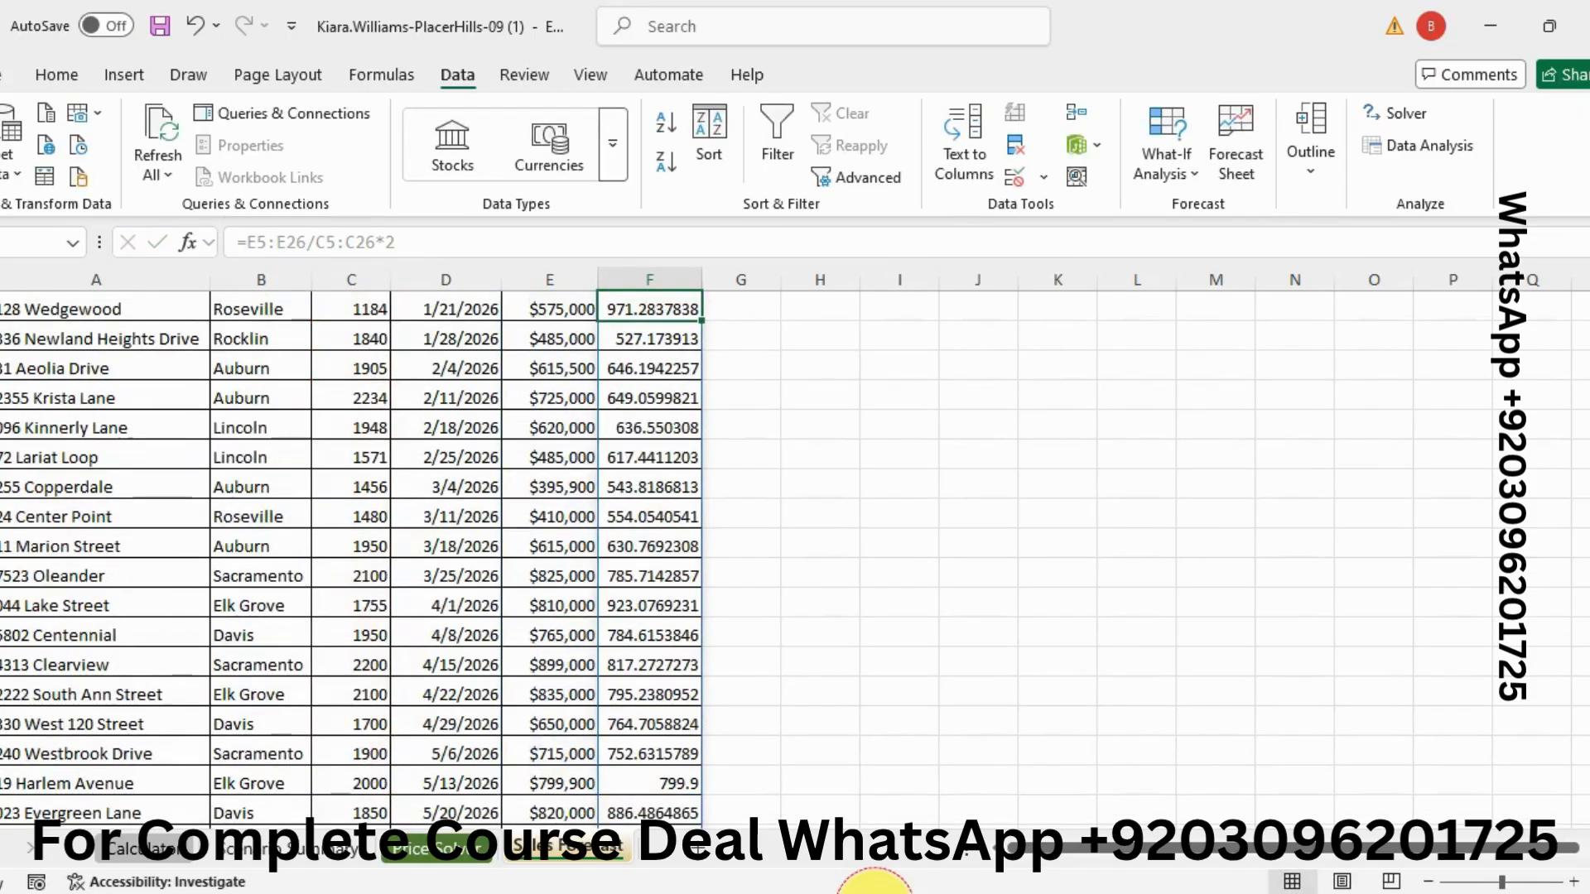
# Step: Read item 8e on formatting the result array in the Word instructions and return to the Excel worksheet
pyautogui.click(853, 886)
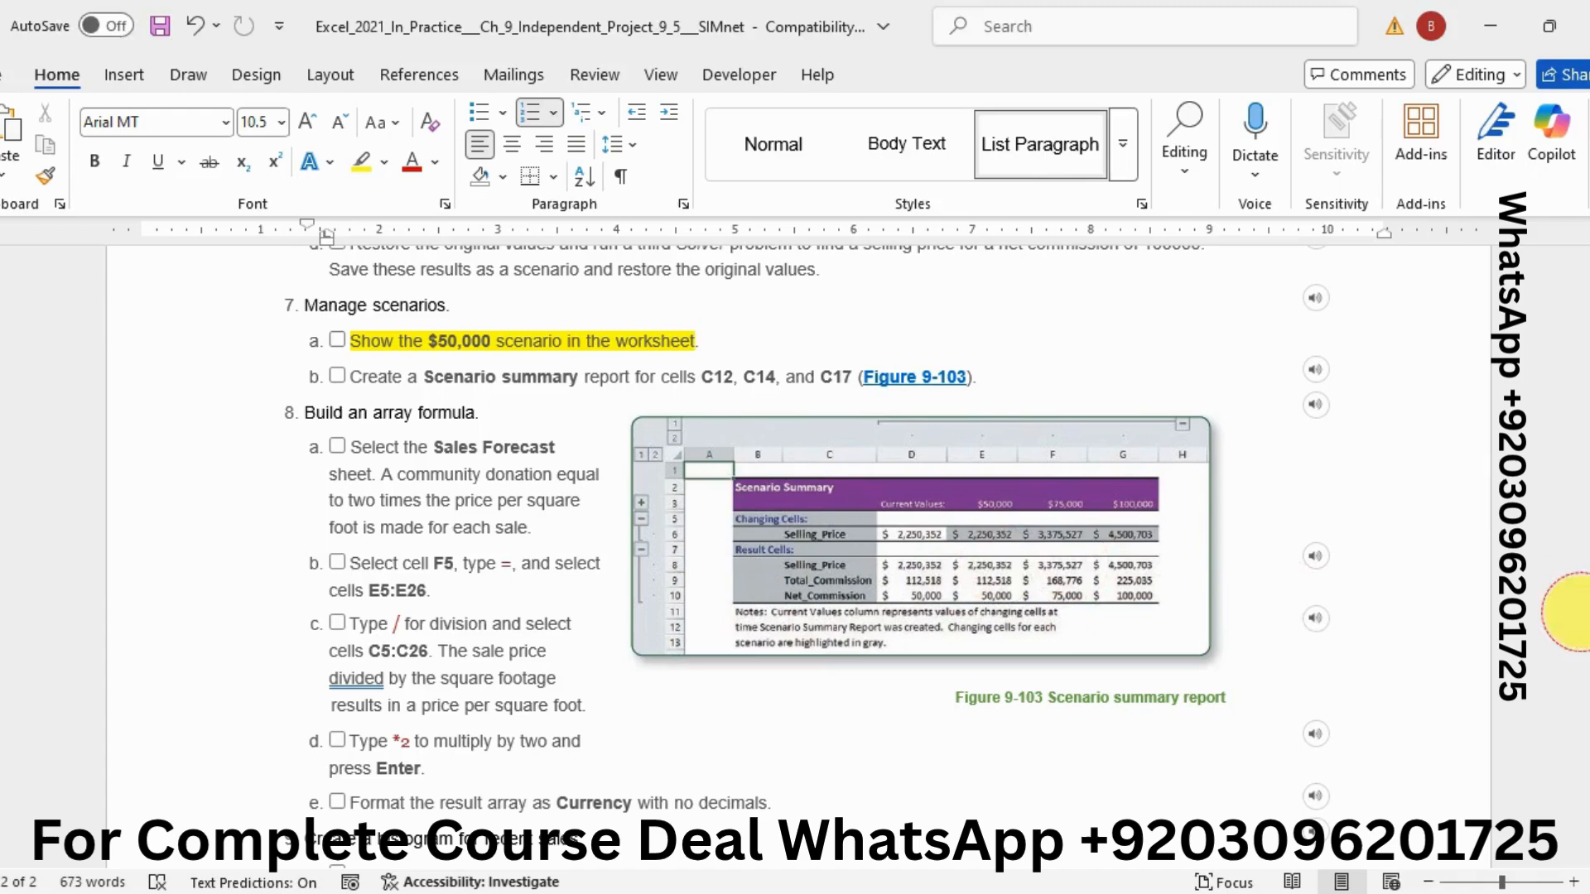
pyautogui.moveTo(1589, 630); pyautogui.dragTo(1589, 654)
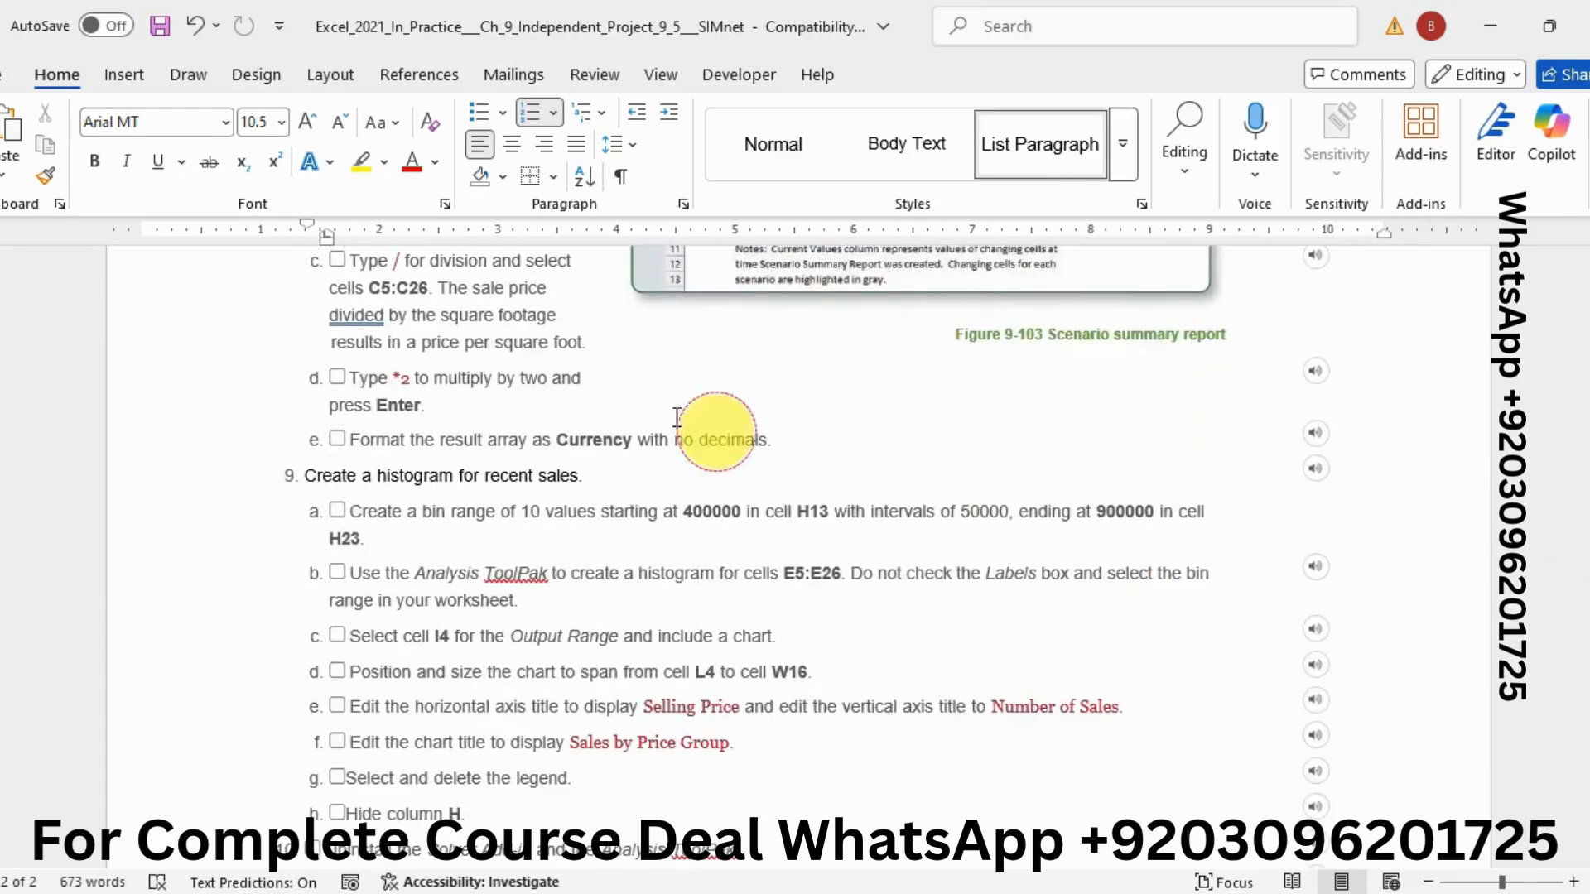
pyautogui.moveTo(352, 440); pyautogui.dragTo(746, 439)
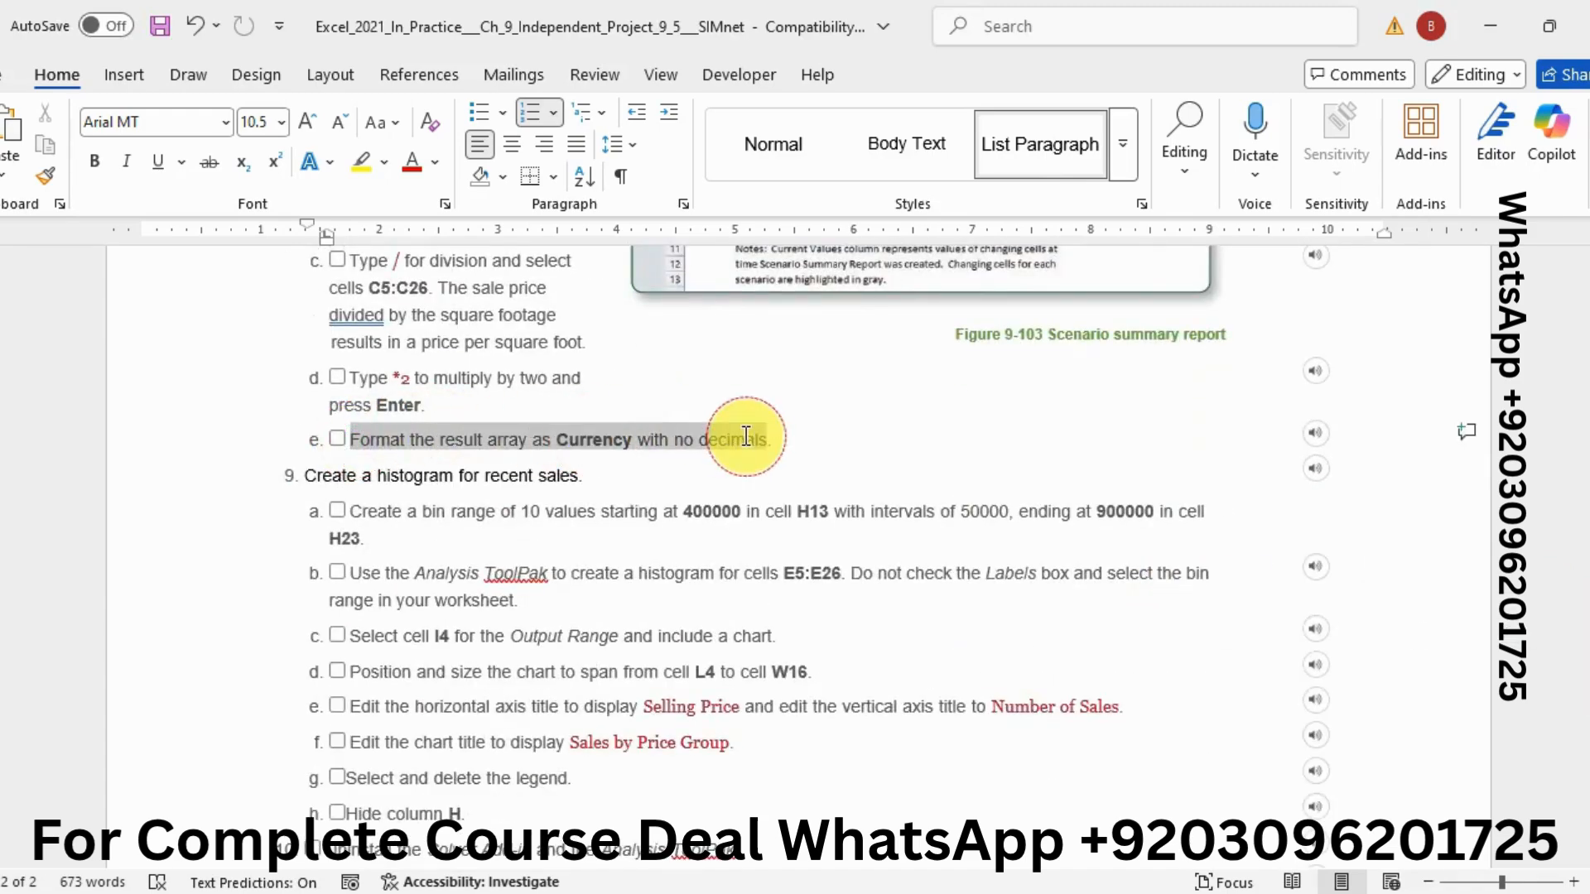
pyautogui.click(856, 394)
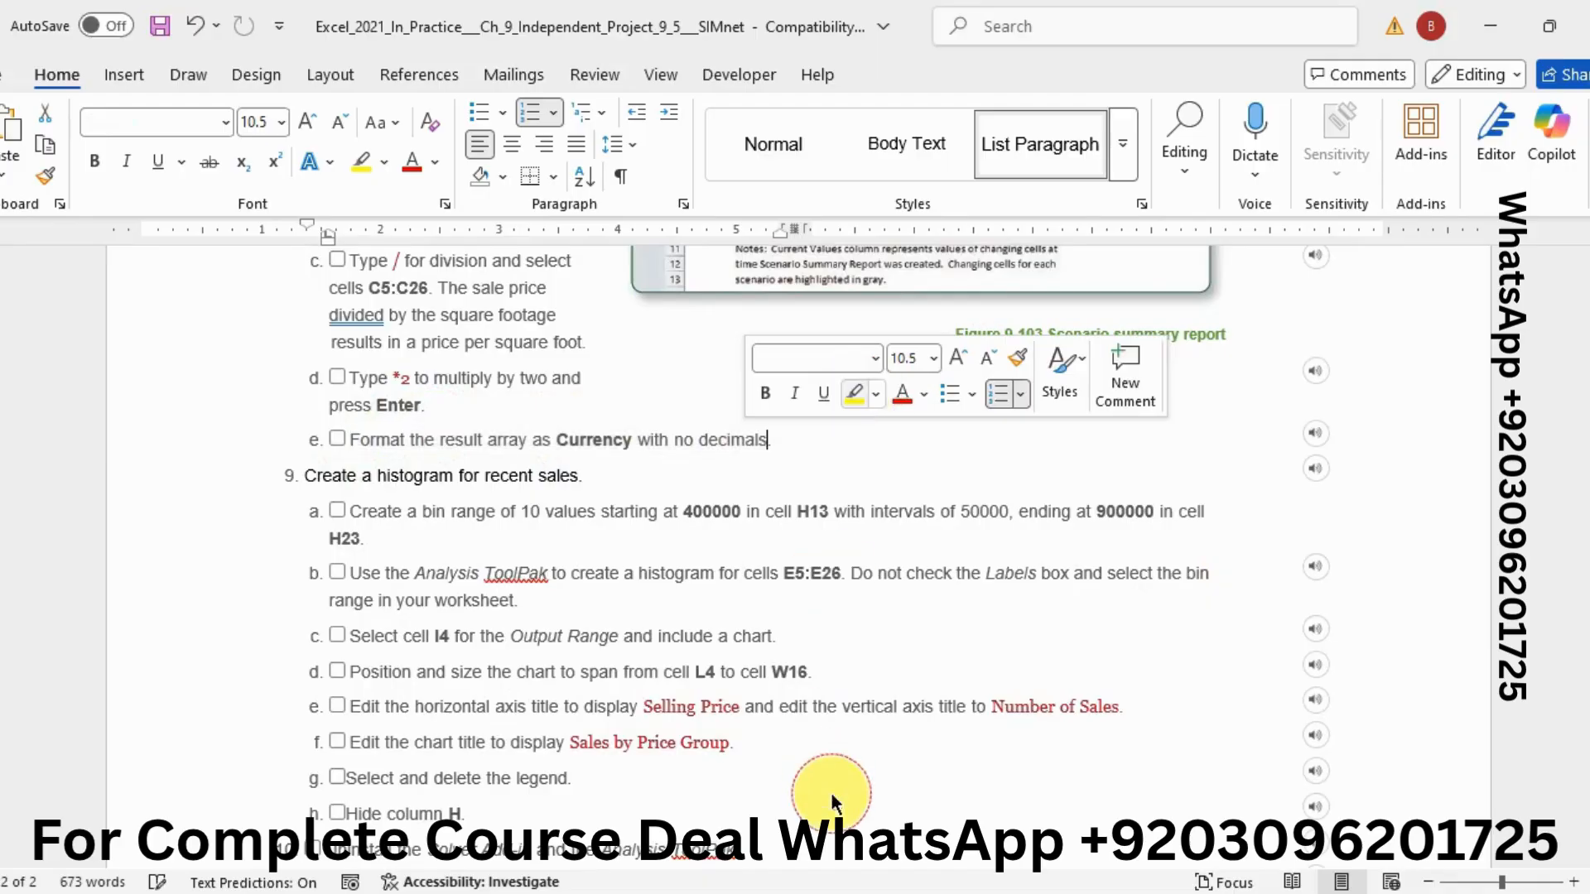
pyautogui.click(712, 893)
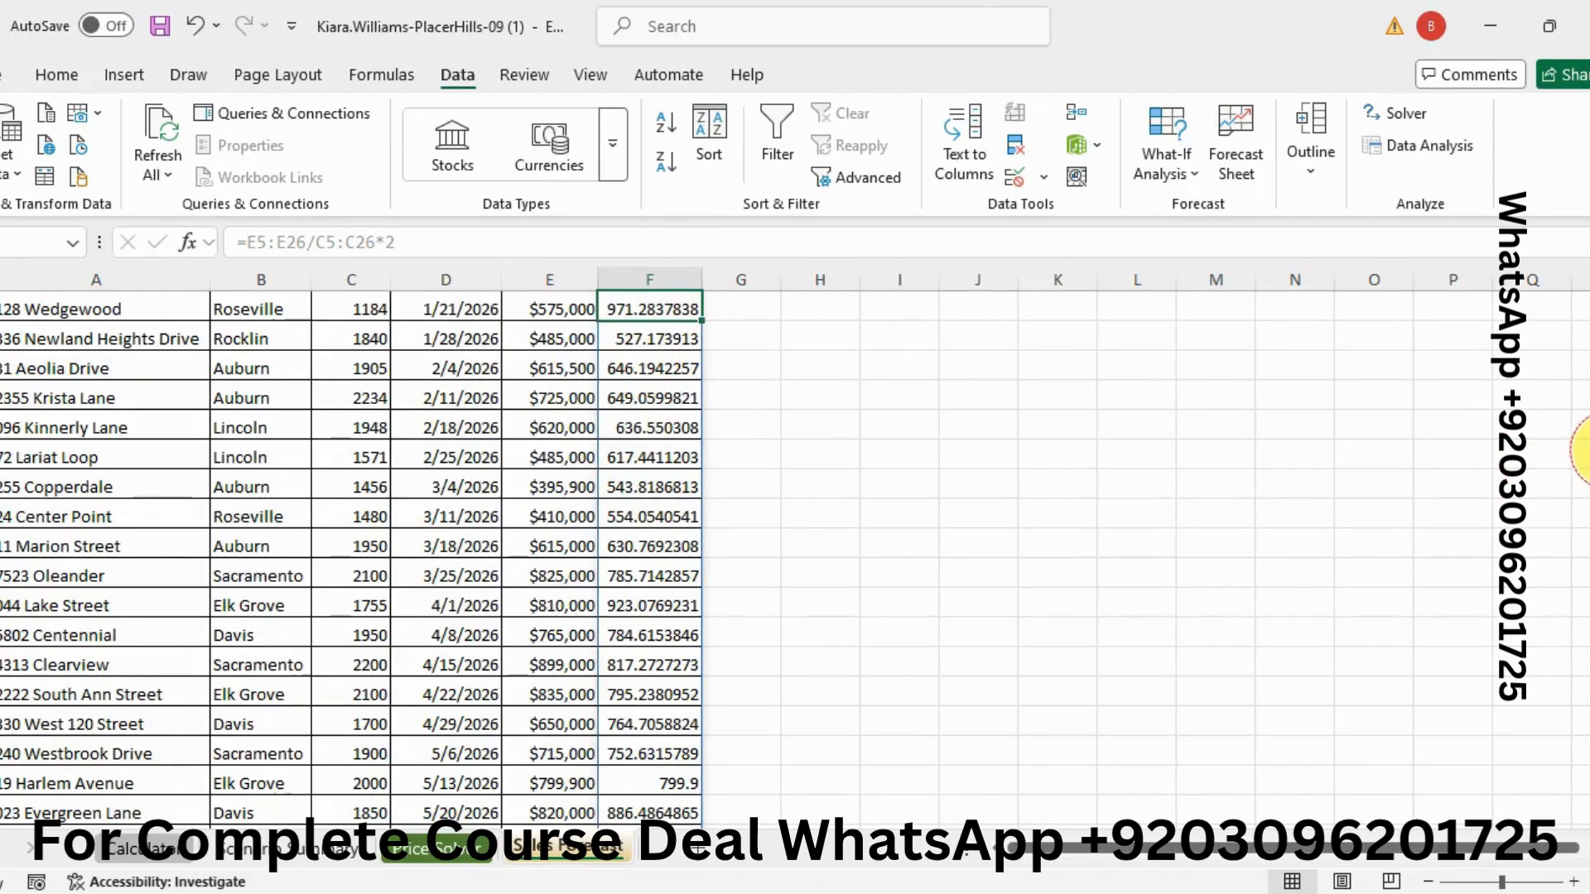
# Step: Format the community donation results in F5:F26 as Currency with no decimal places and the $ symbol
pyautogui.scroll(1, 745, 559)
pyautogui.moveTo(674, 319); pyautogui.dragTo(650, 734)
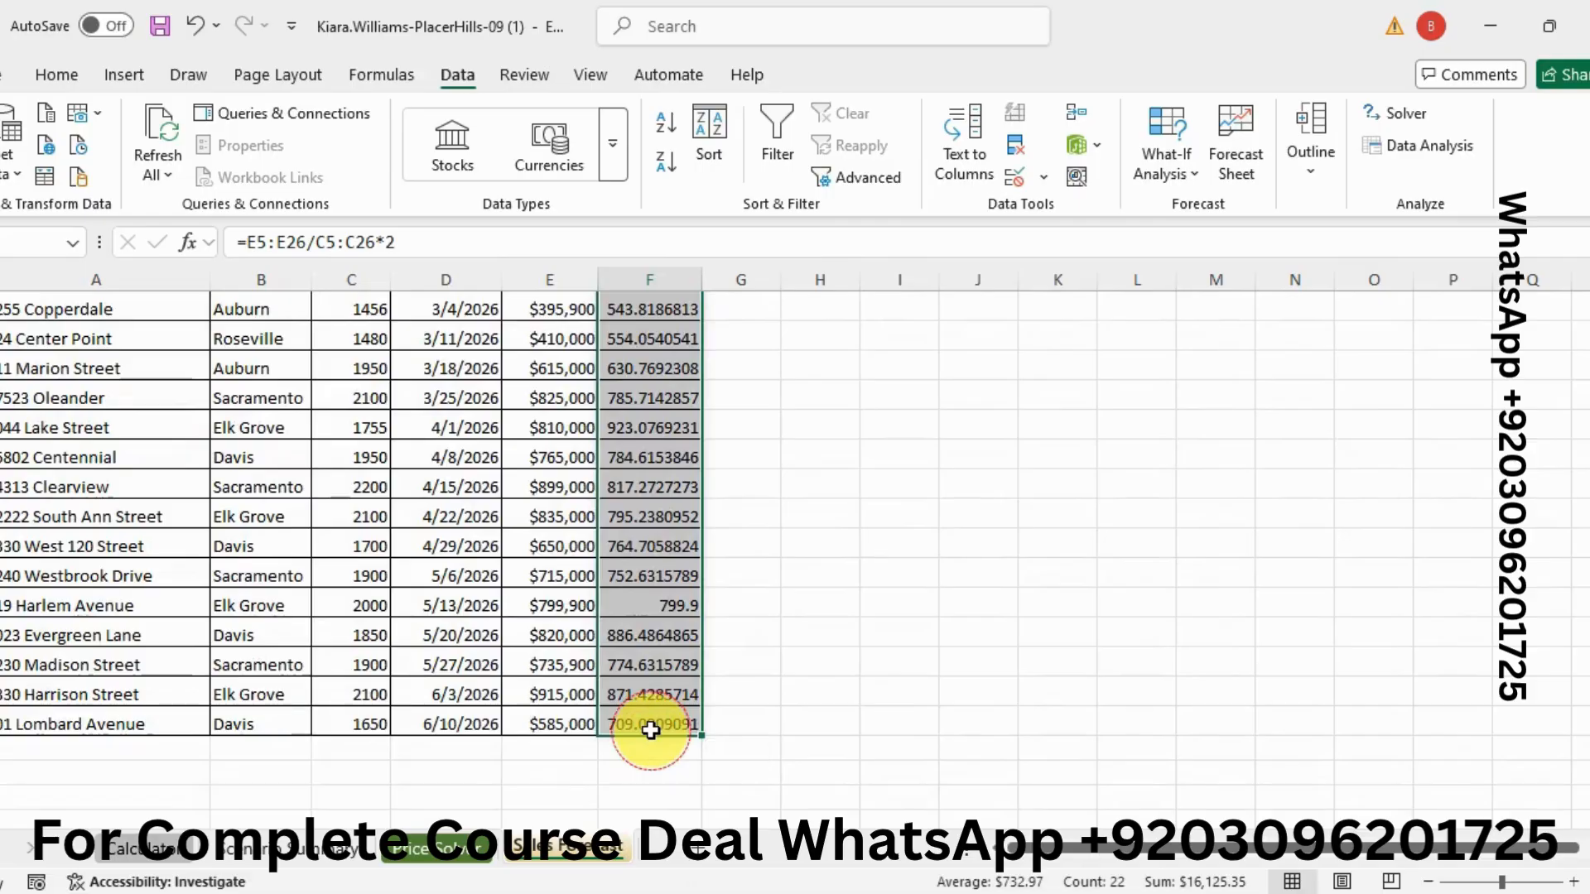
pyautogui.click(58, 76)
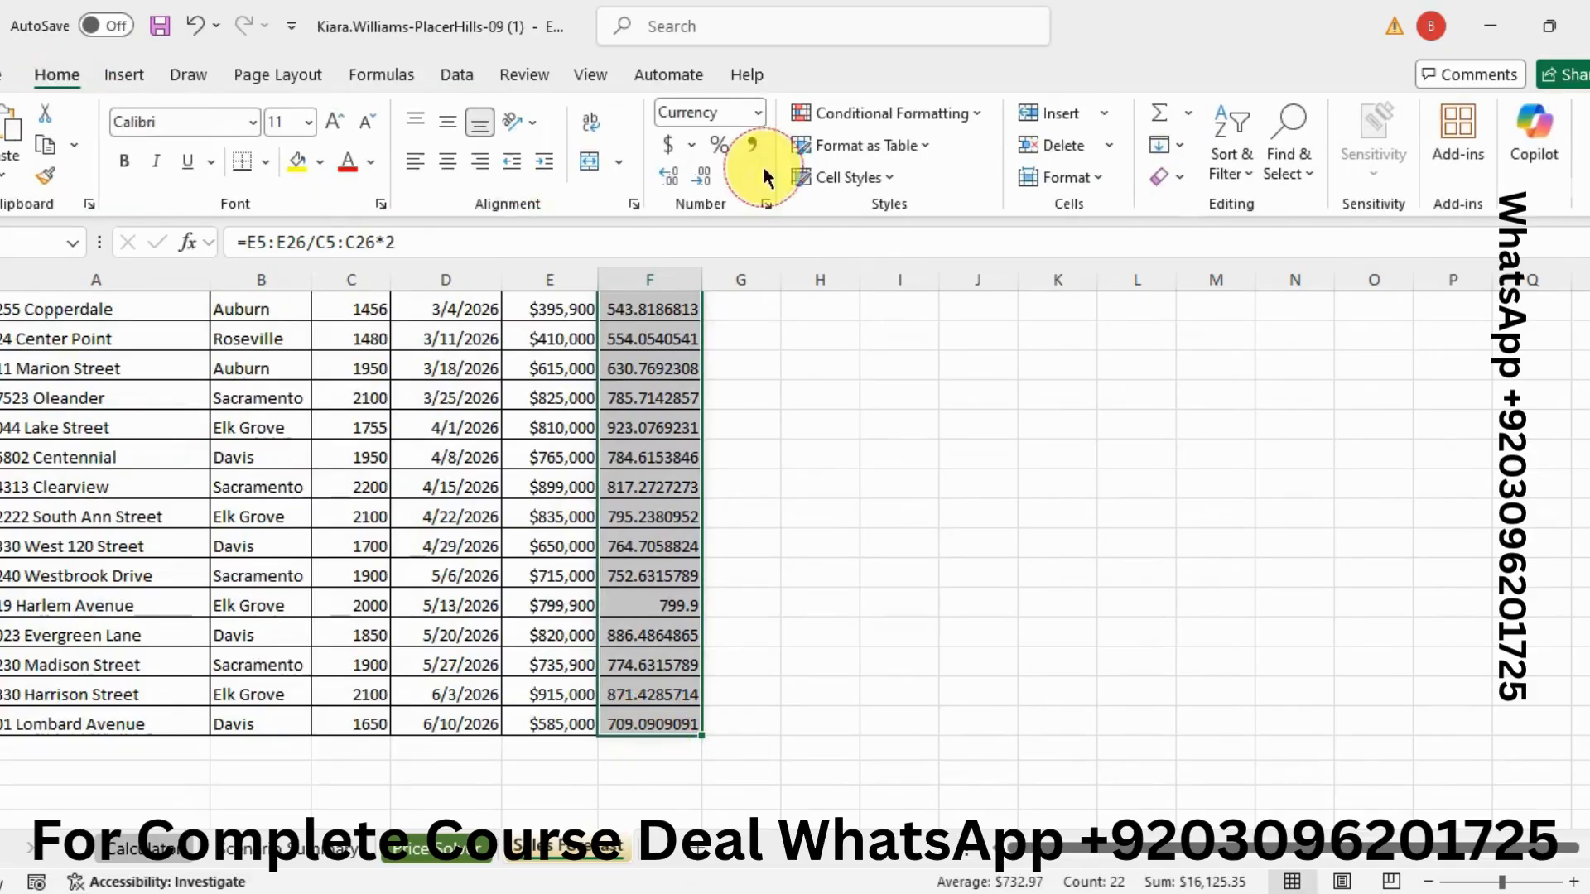
pyautogui.click(765, 204)
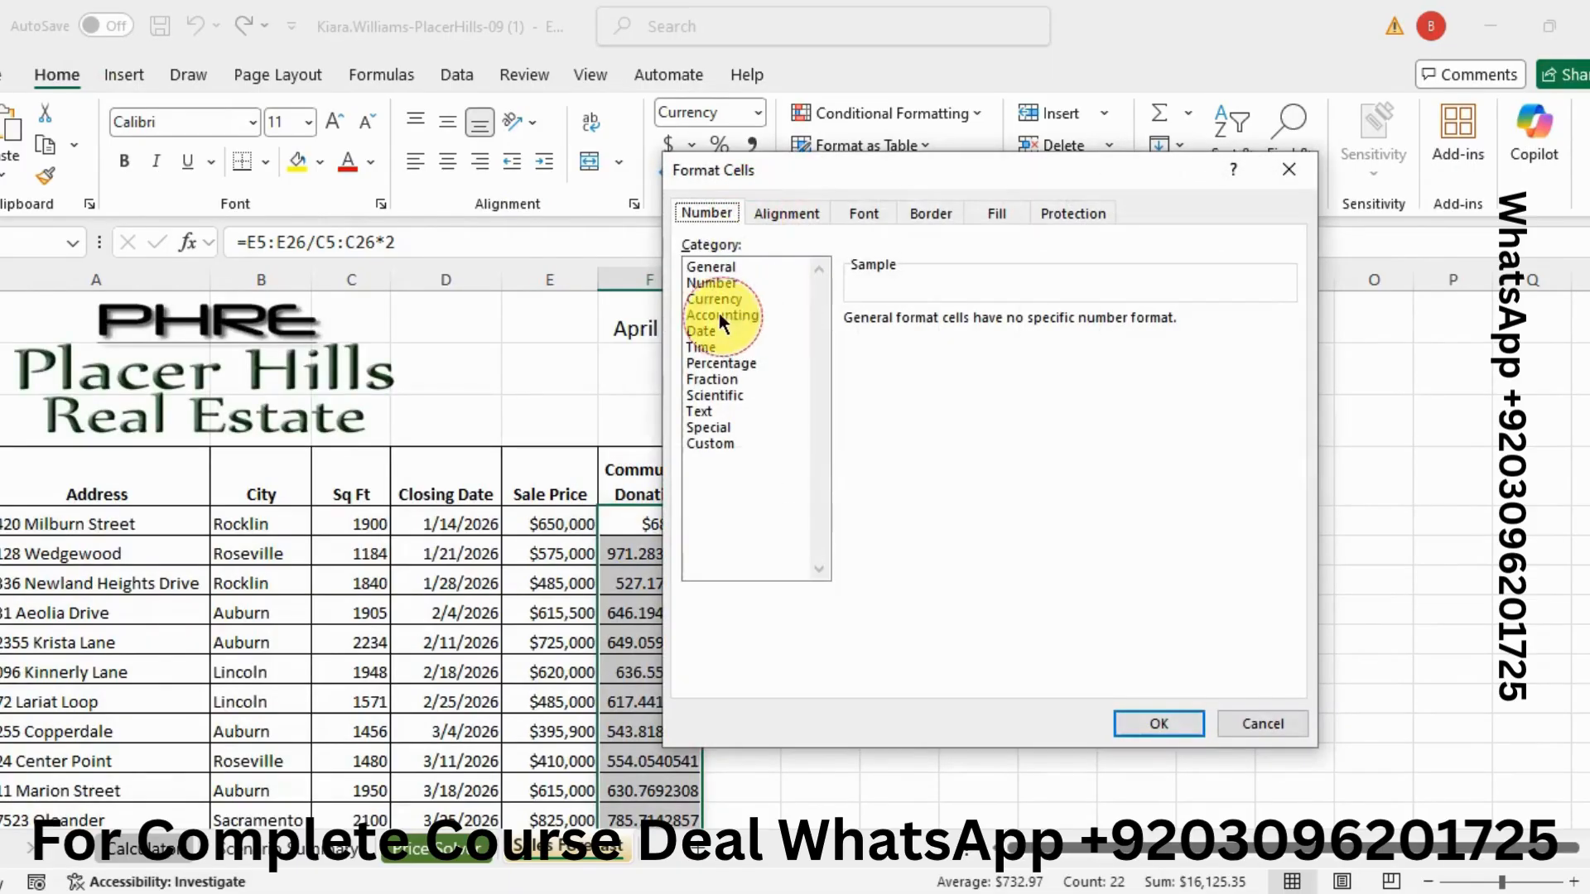
pyautogui.click(708, 298)
pyautogui.click(1015, 324)
pyautogui.click(1015, 325)
pyautogui.click(1140, 732)
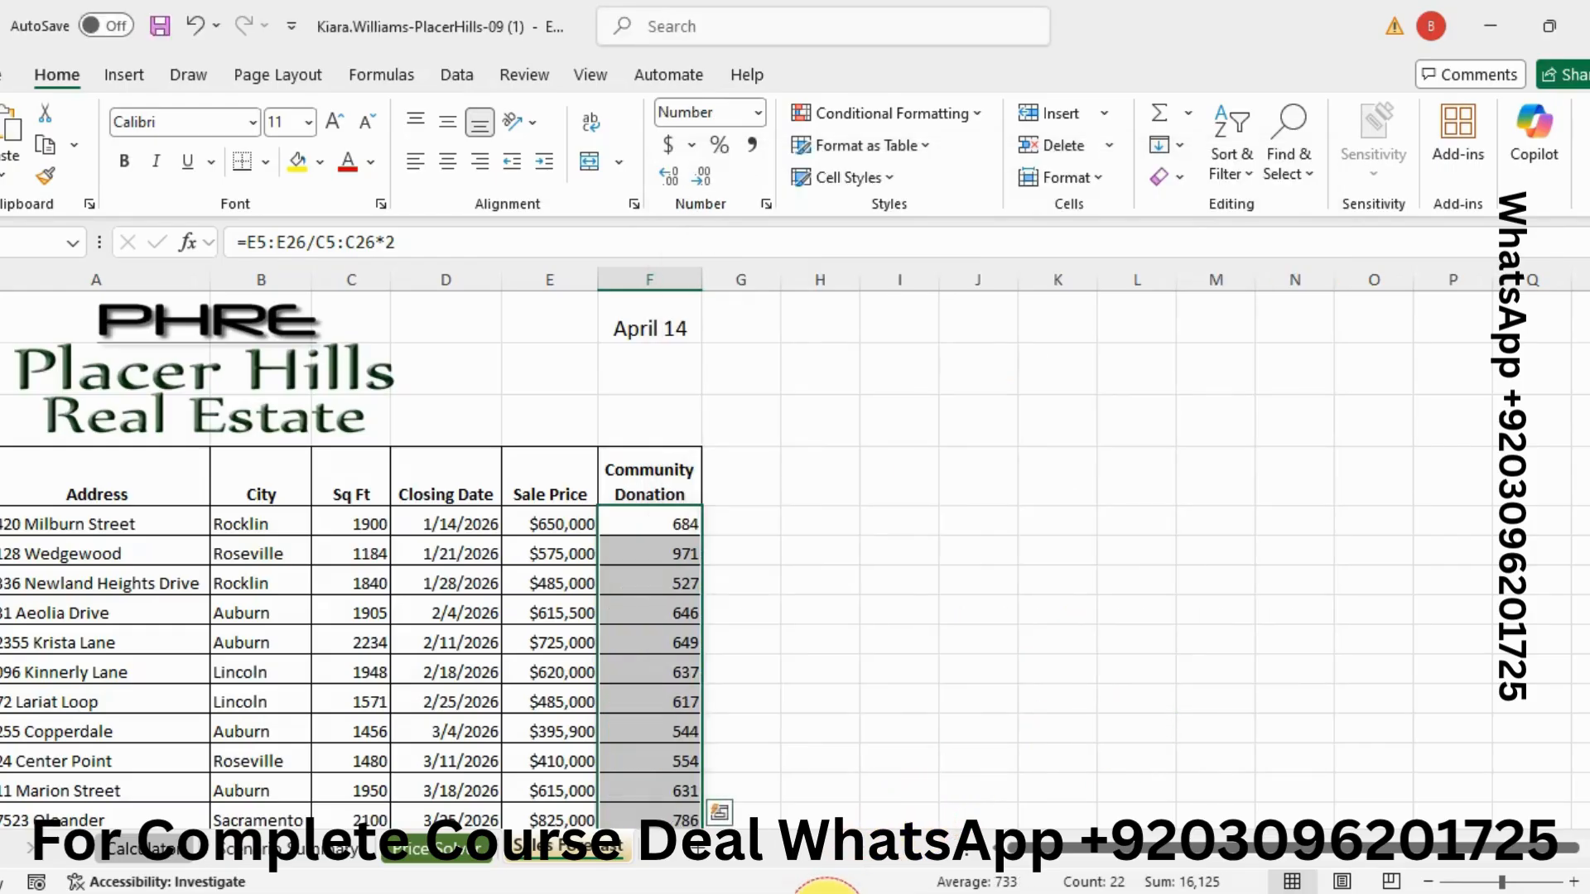
pyautogui.click(766, 204)
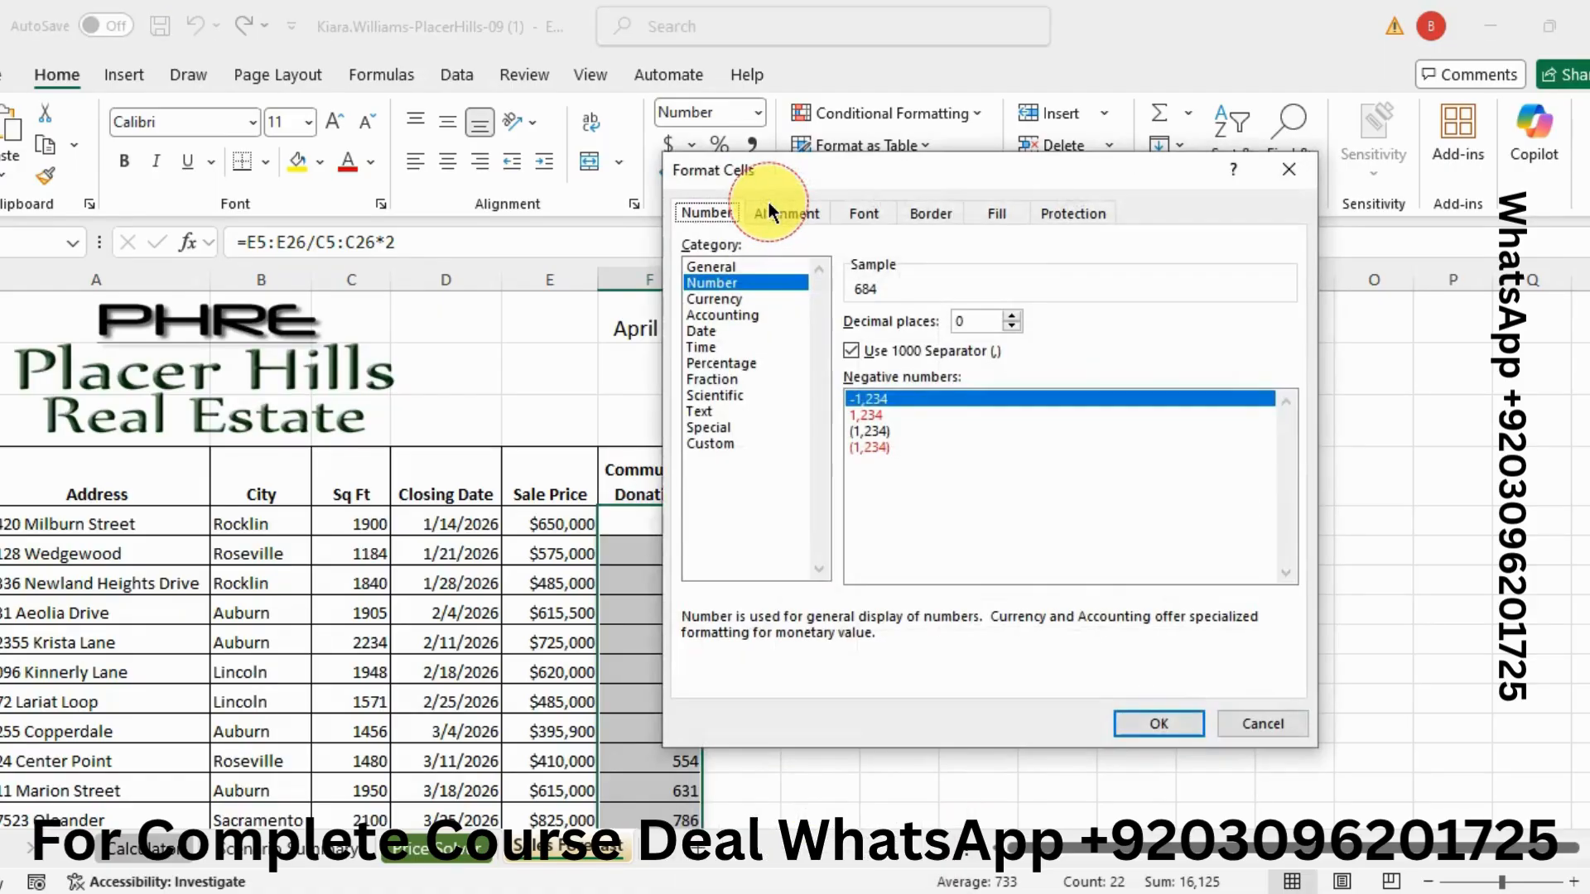
pyautogui.click(723, 299)
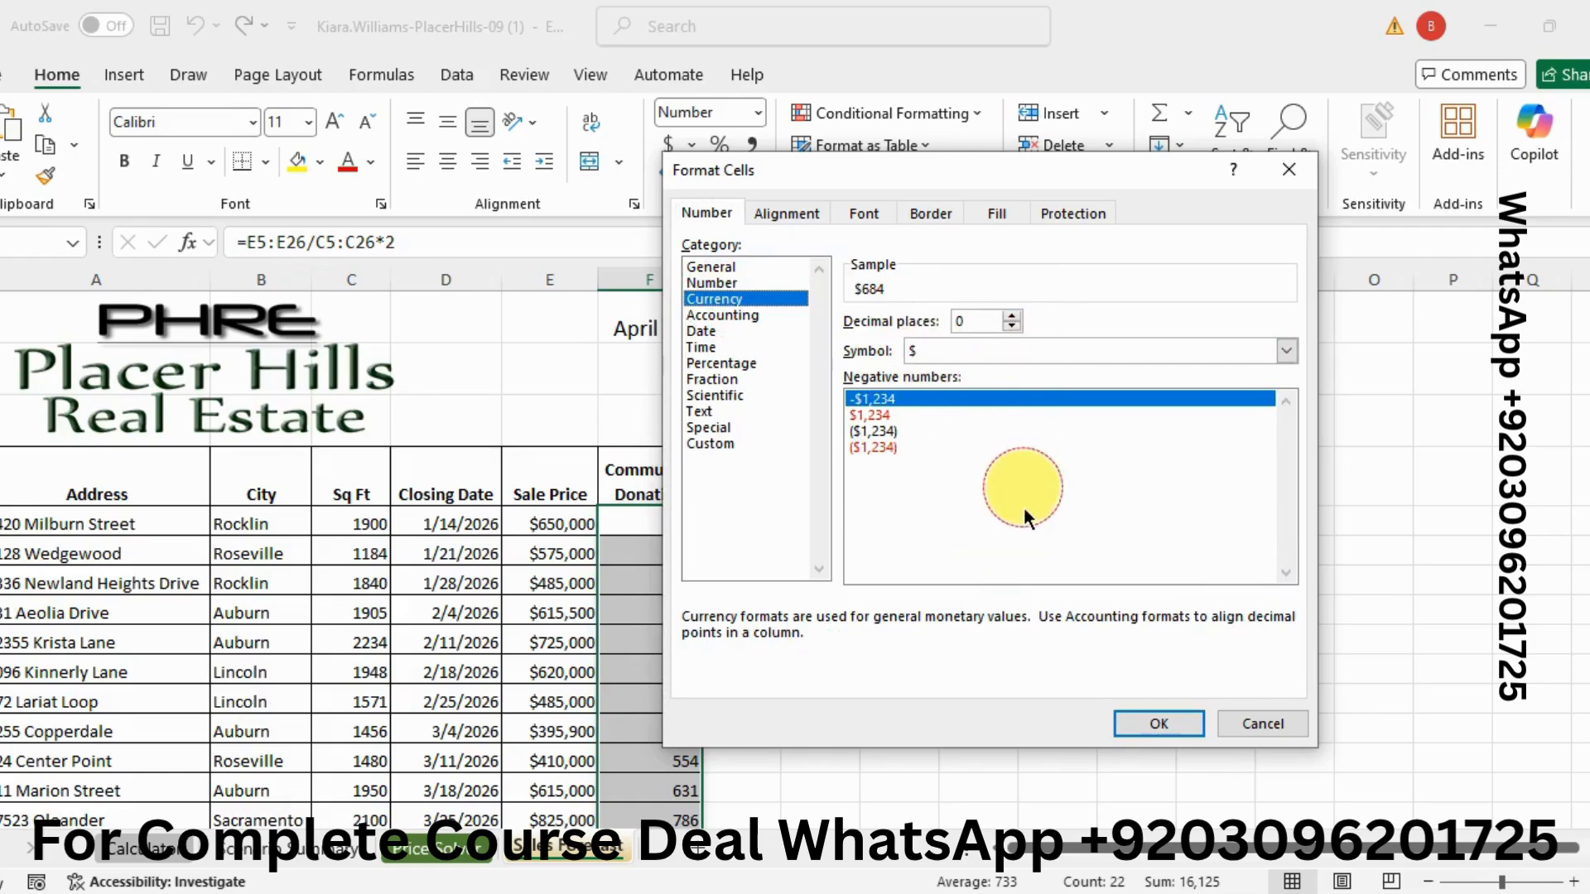
pyautogui.click(1132, 722)
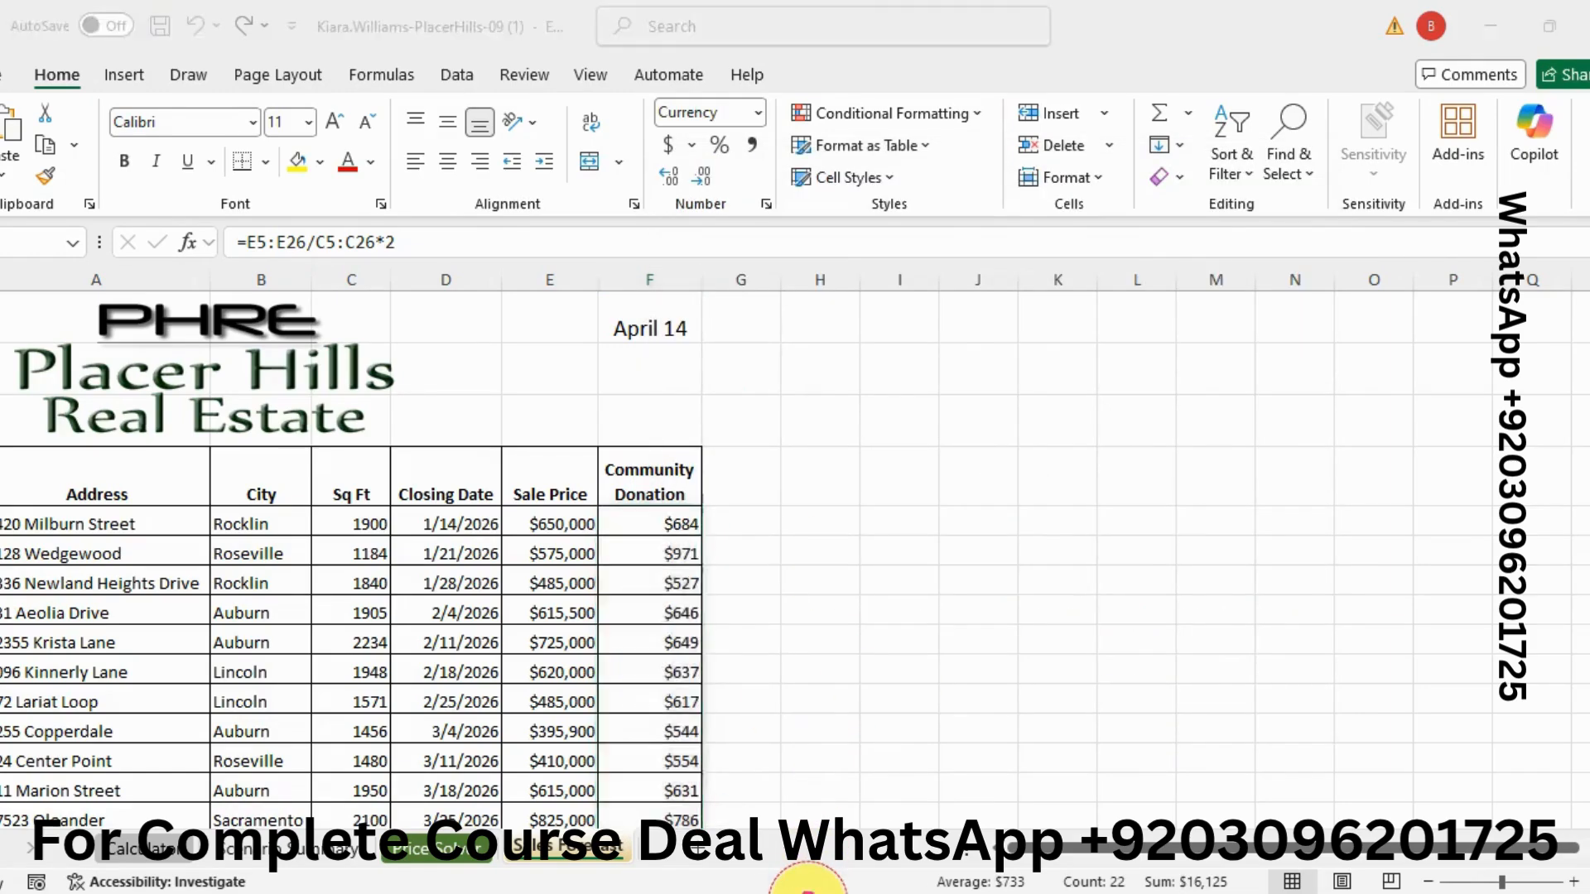
# Step: Read the histogram instructions of item 9 in the Word document and return to the Excel workbook
pyautogui.click(808, 893)
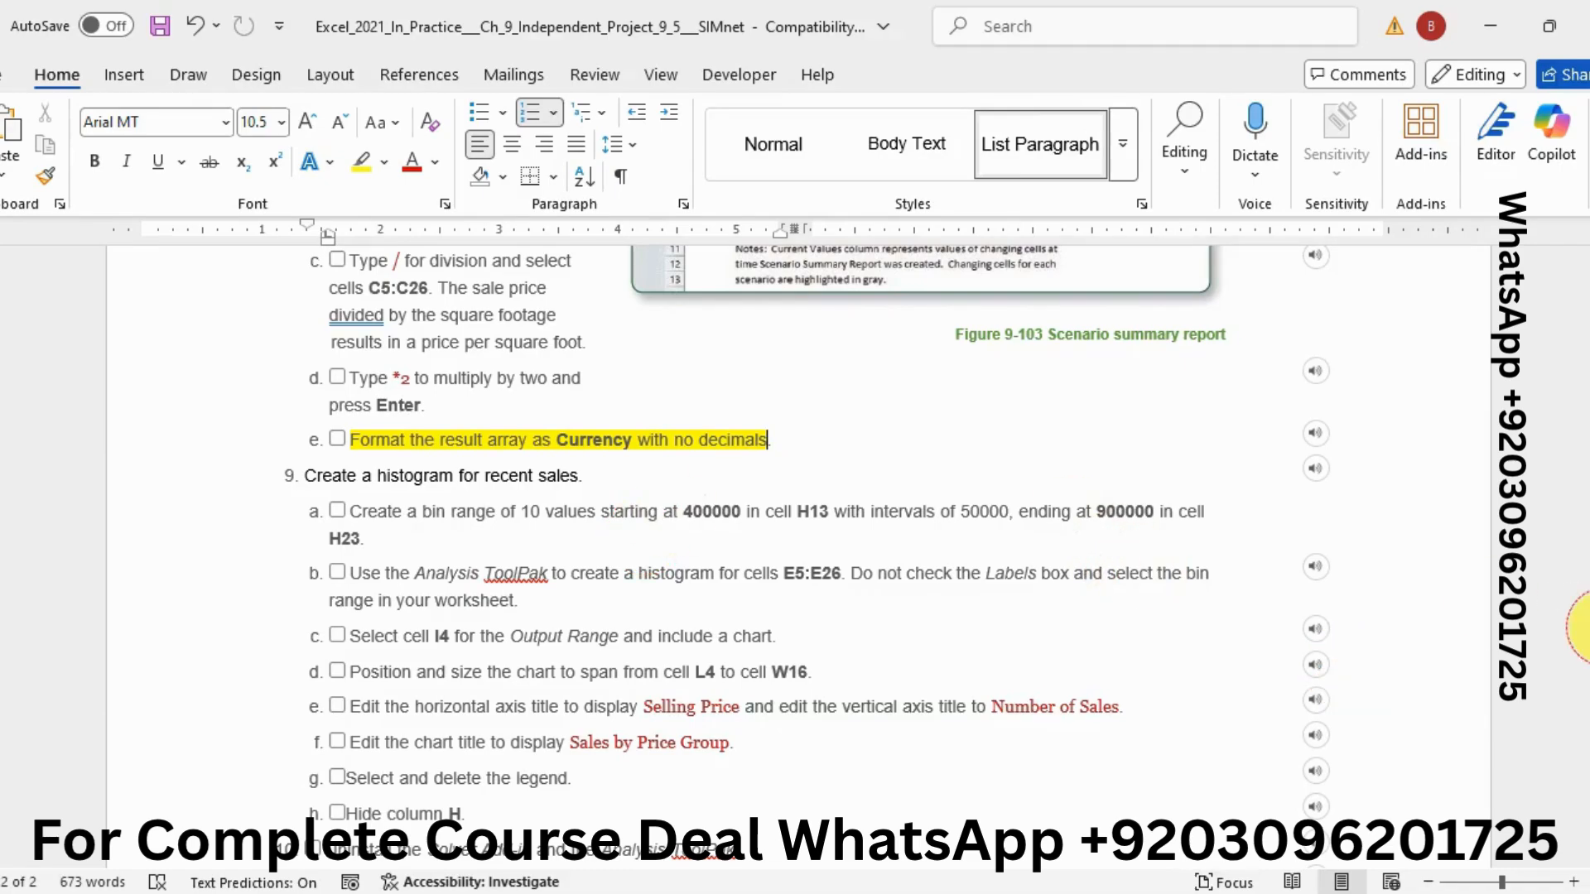
pyautogui.moveTo(1589, 652)
pyautogui.mouseDown()
pyautogui.moveTo(1589, 756)
pyautogui.moveTo(1589, 617)
pyautogui.moveTo(1589, 643)
pyautogui.mouseUp()
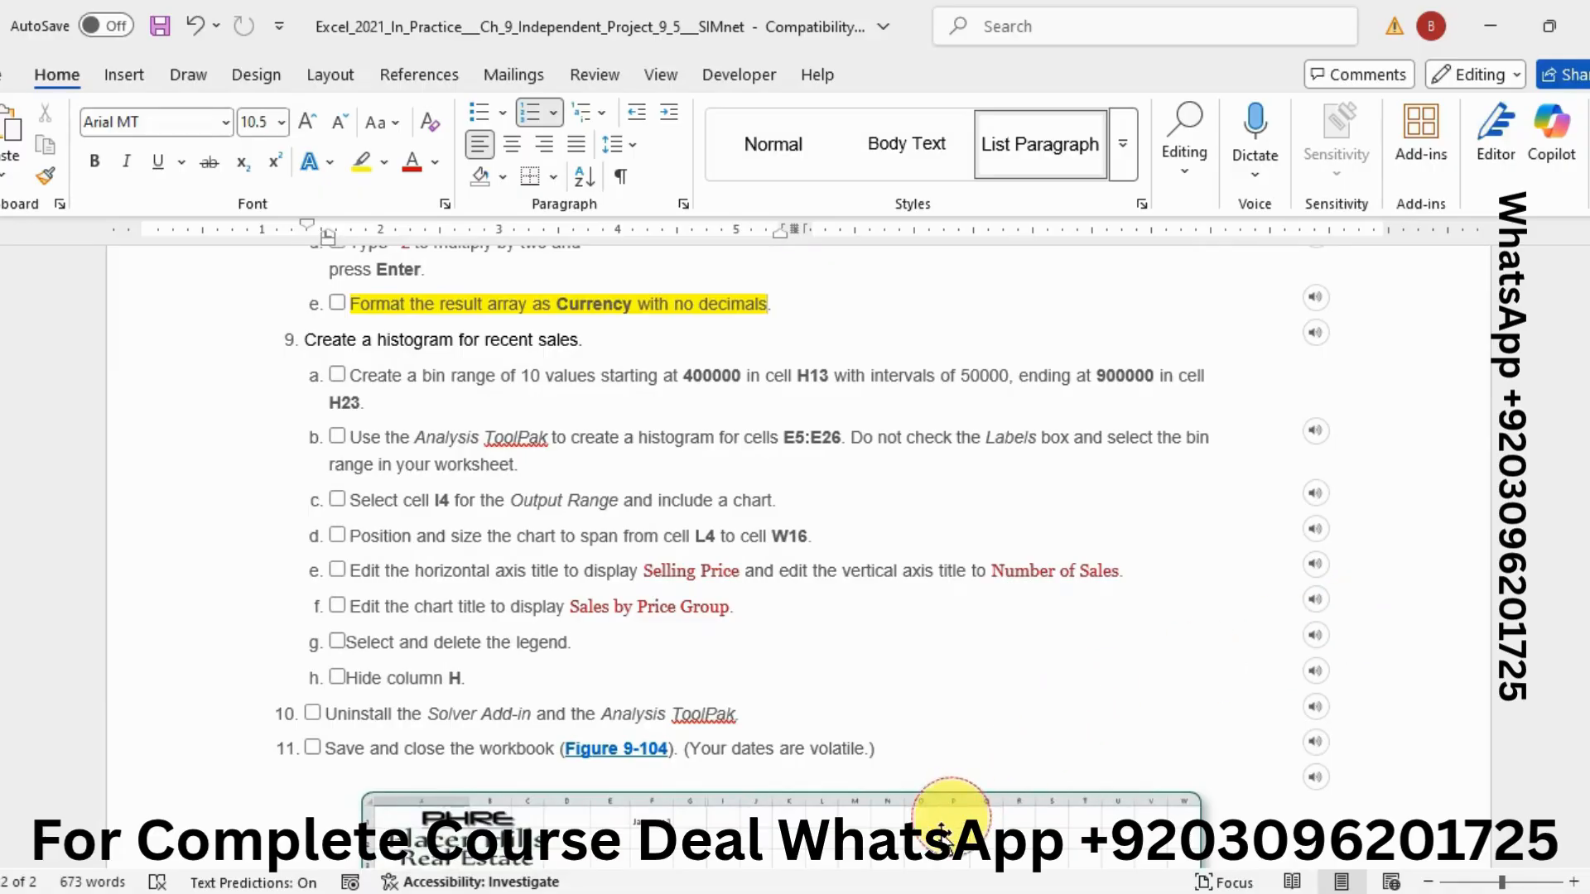
pyautogui.click(900, 888)
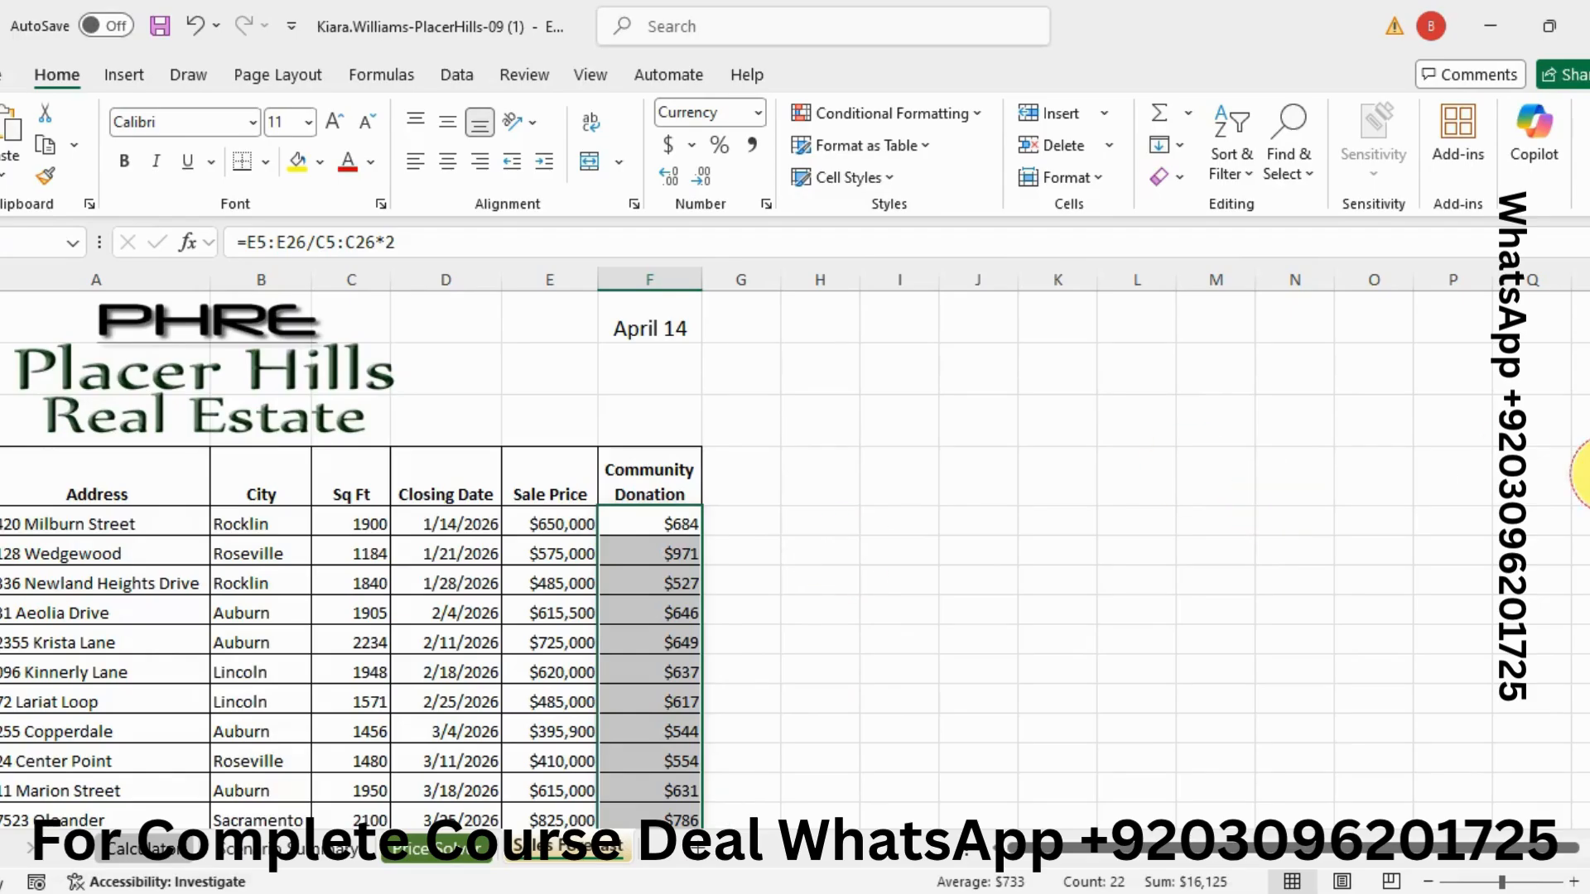
# Step: Enter 400000 in cell H13 as the first value of the histogram bin range and reselect that cell
pyautogui.moveTo(1589, 433); pyautogui.dragTo(1588, 507)
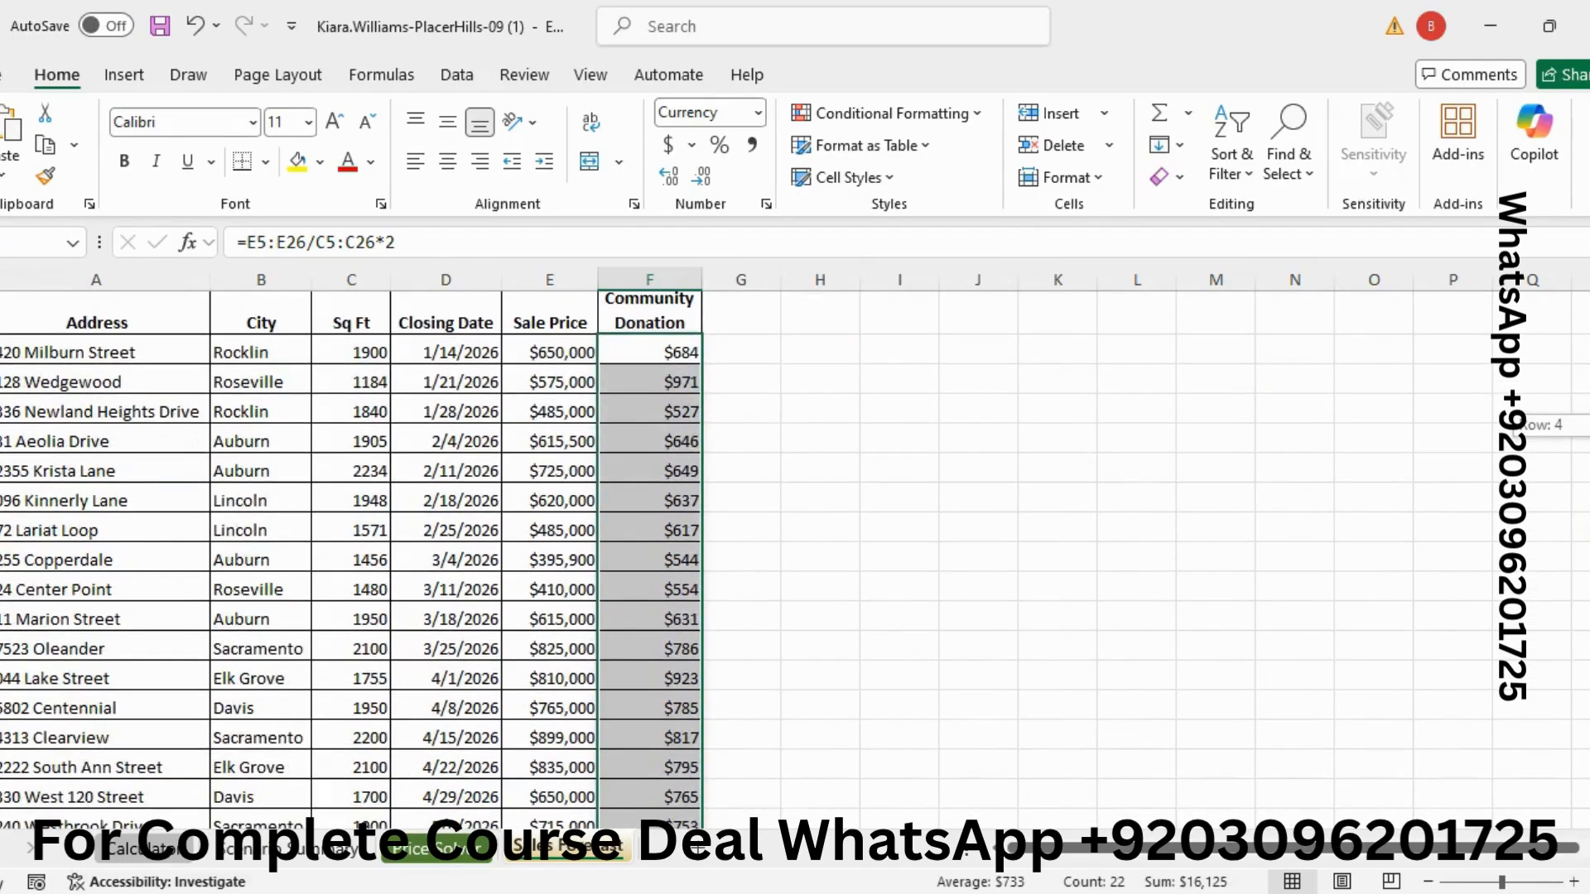
pyautogui.moveTo(1589, 425); pyautogui.dragTo(1589, 435)
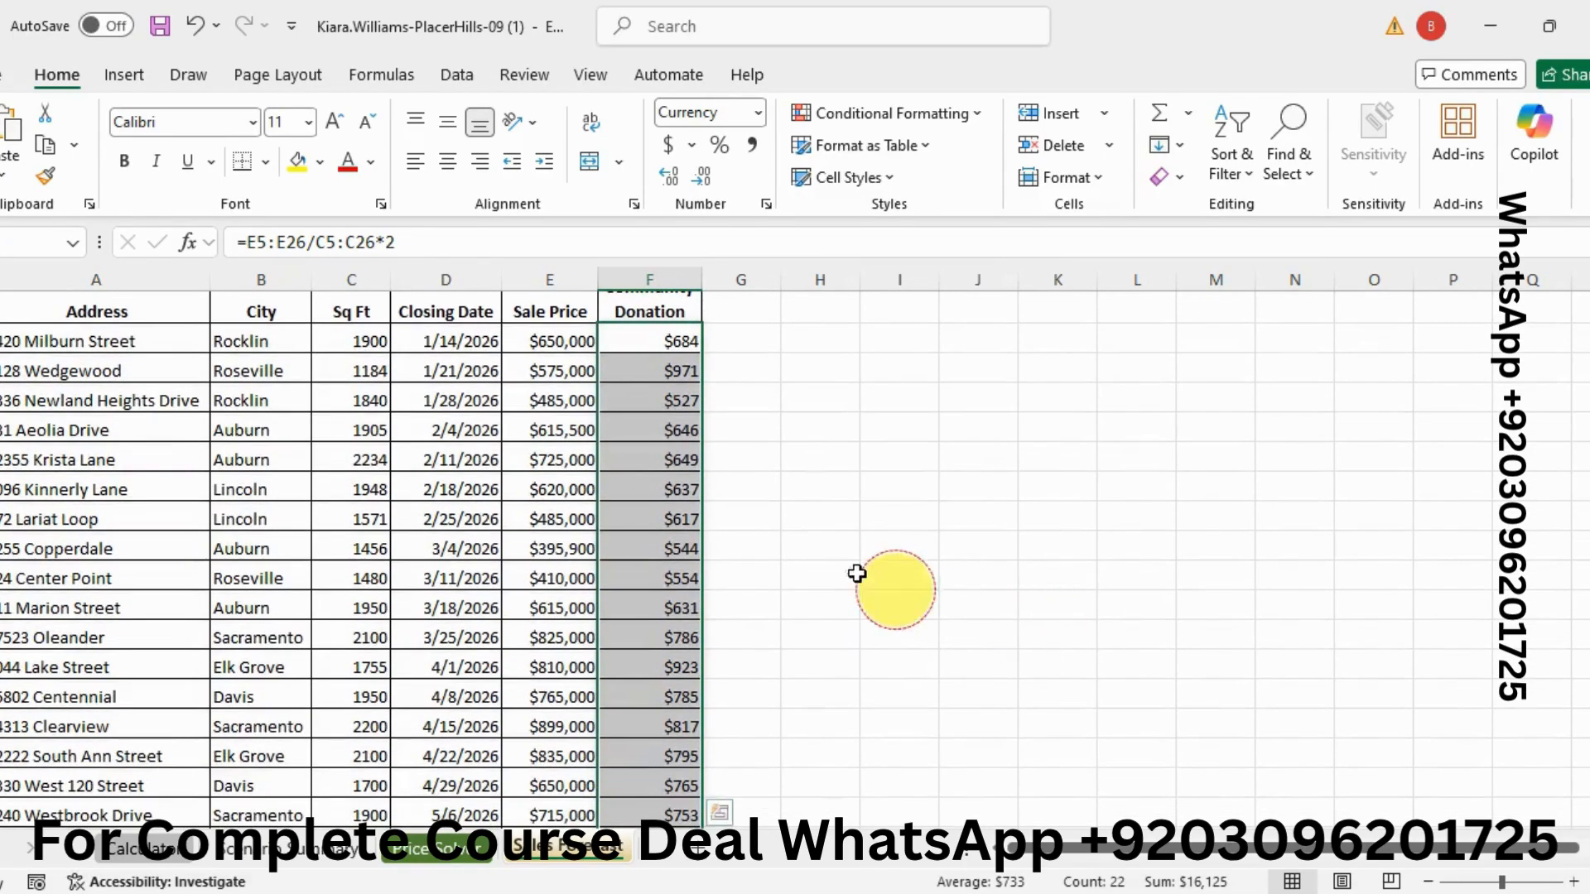
pyautogui.click(820, 558)
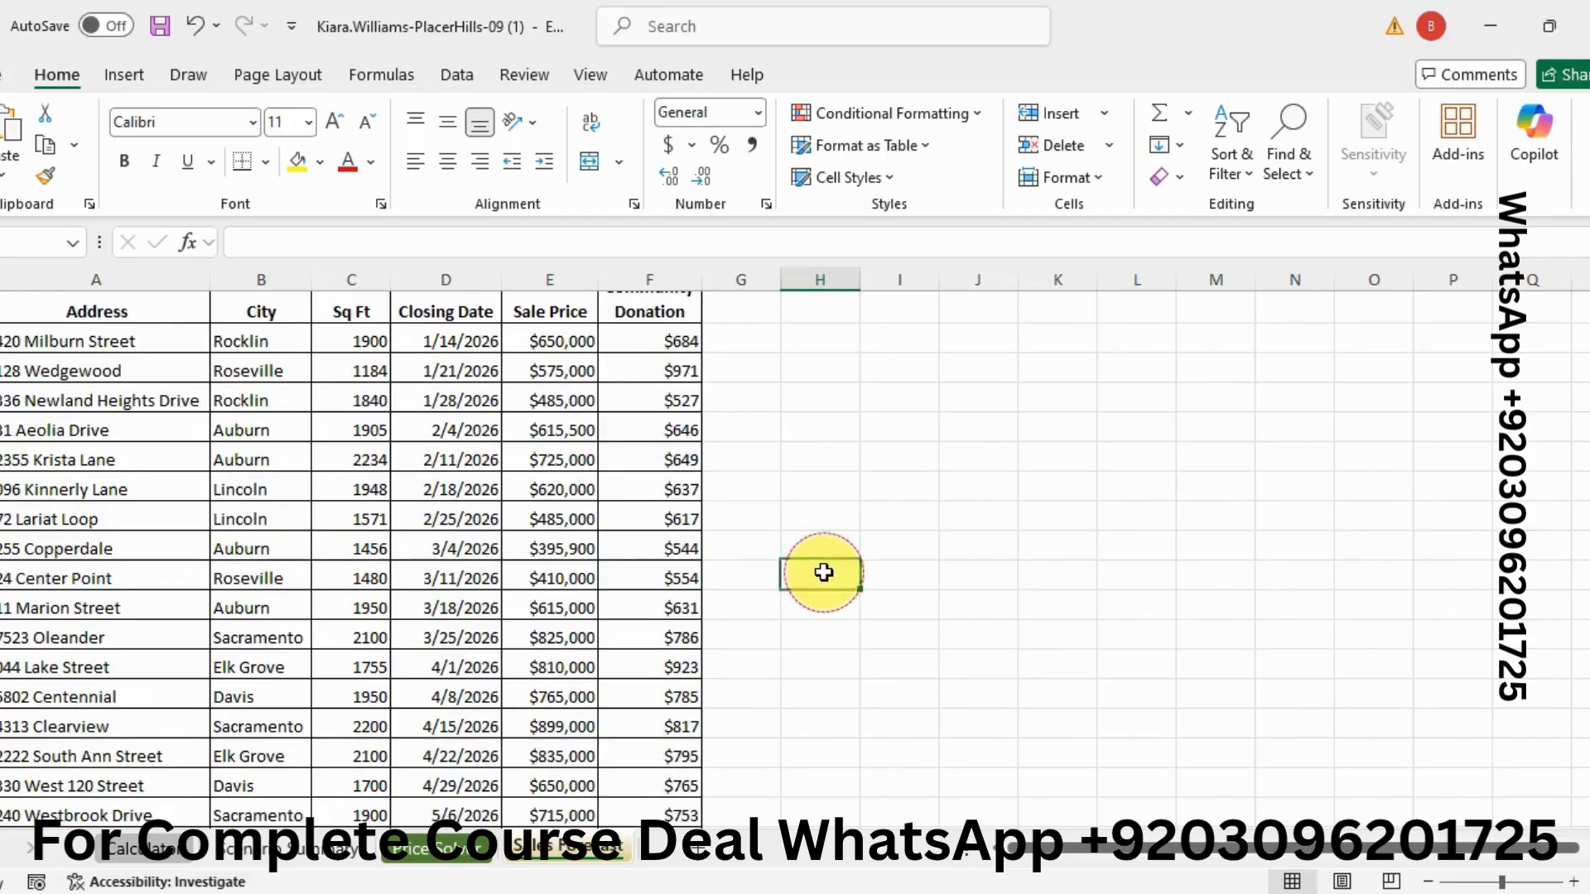
pyautogui.click(582, 240)
pyautogui.write('400000')
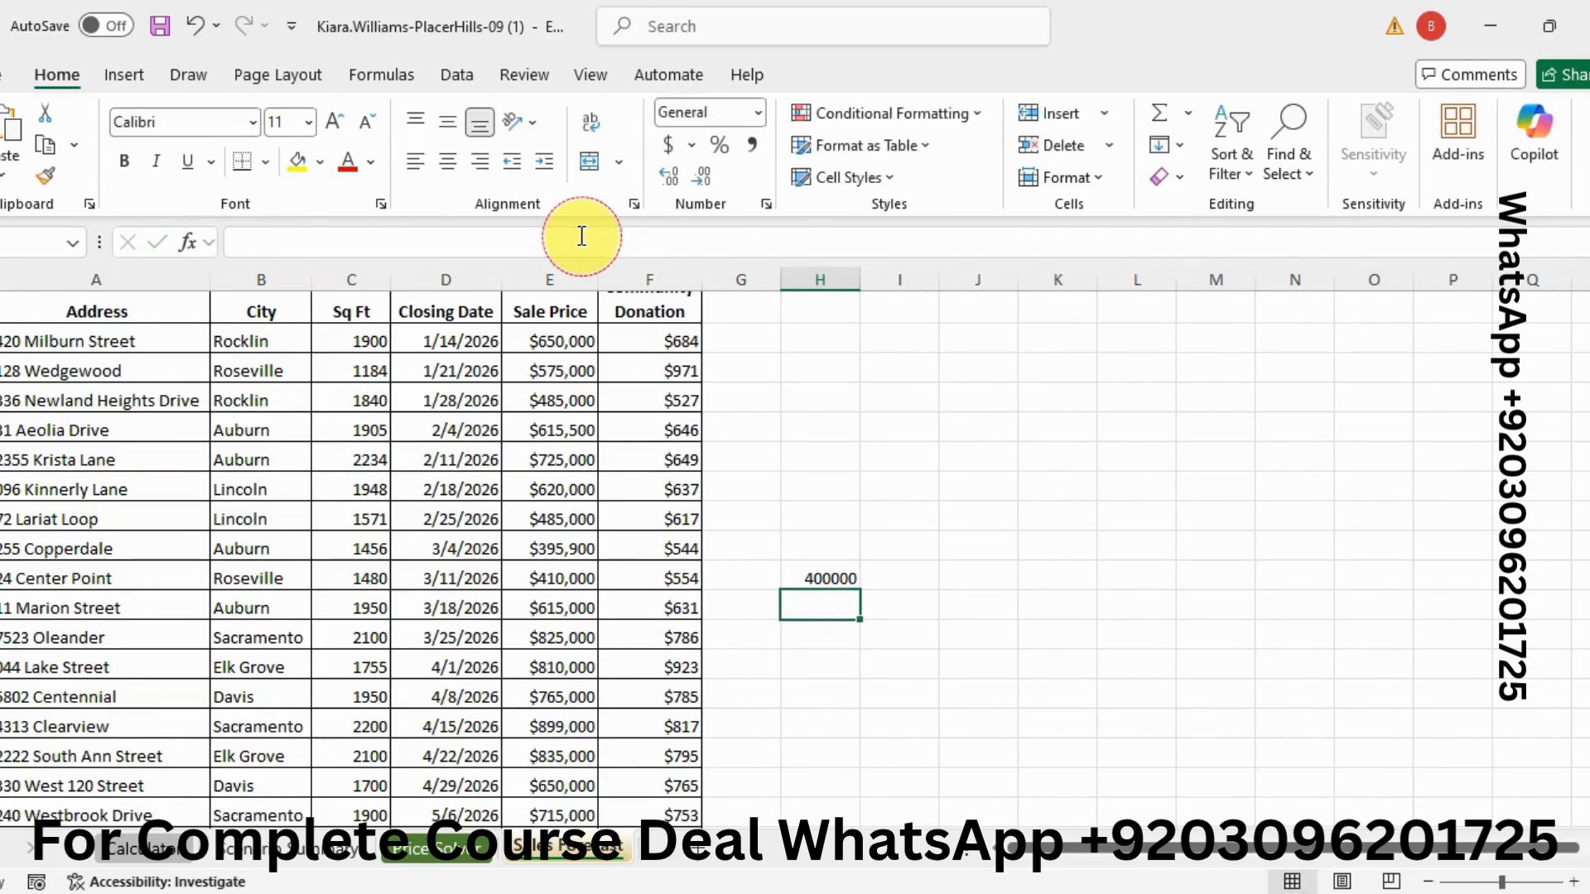
pyautogui.click(832, 573)
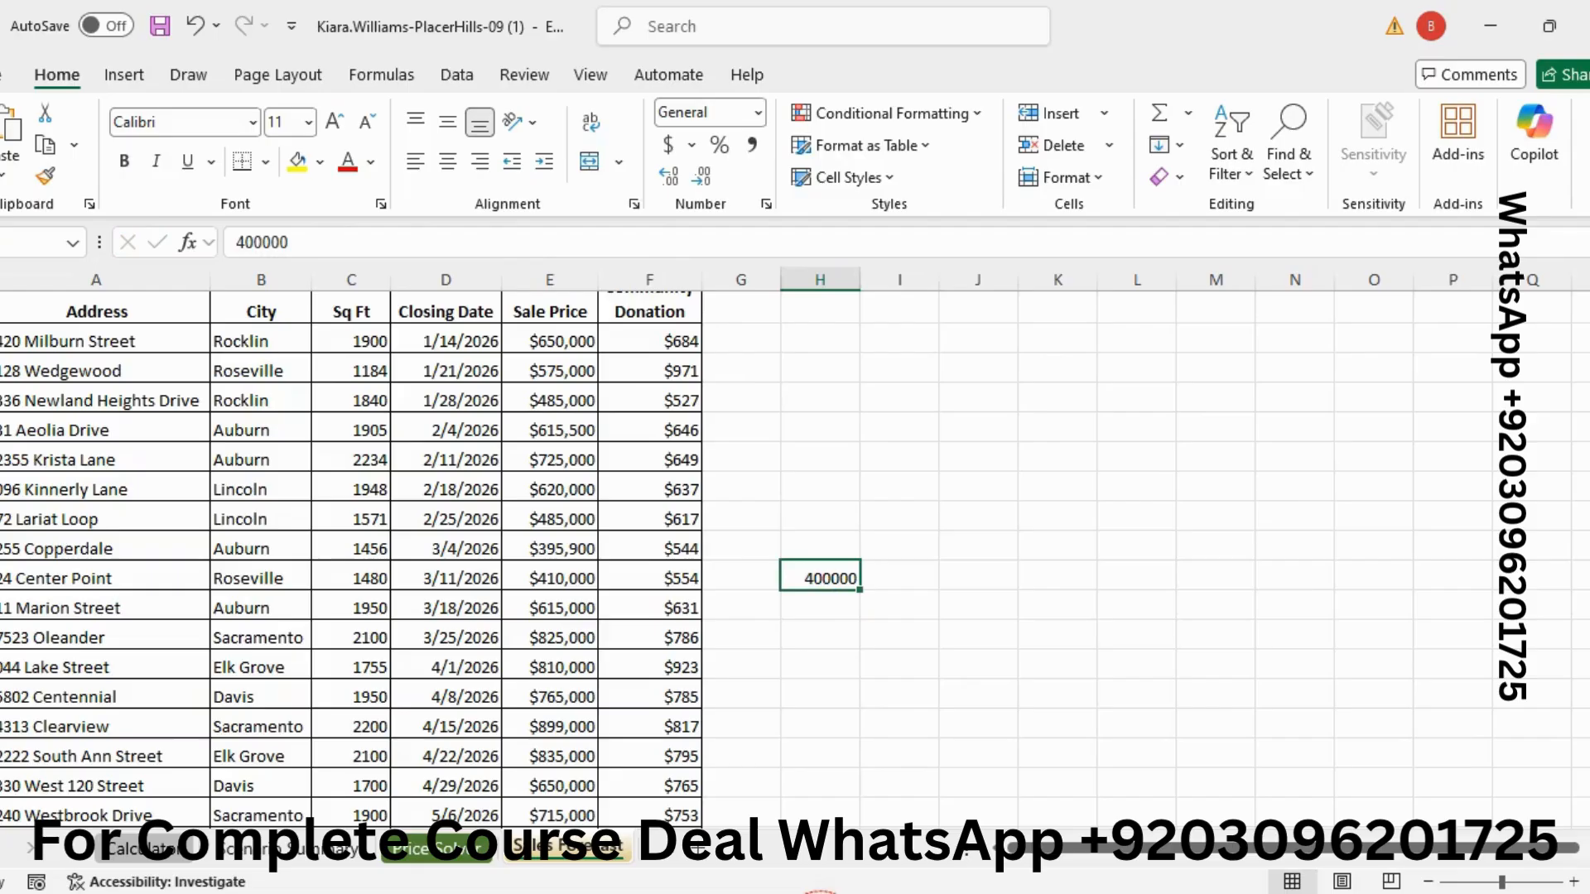
# Step: Recheck the bin range interval and end value of item 9a in Word and return to Excel
pyautogui.hotkey('alt', 'Tab')
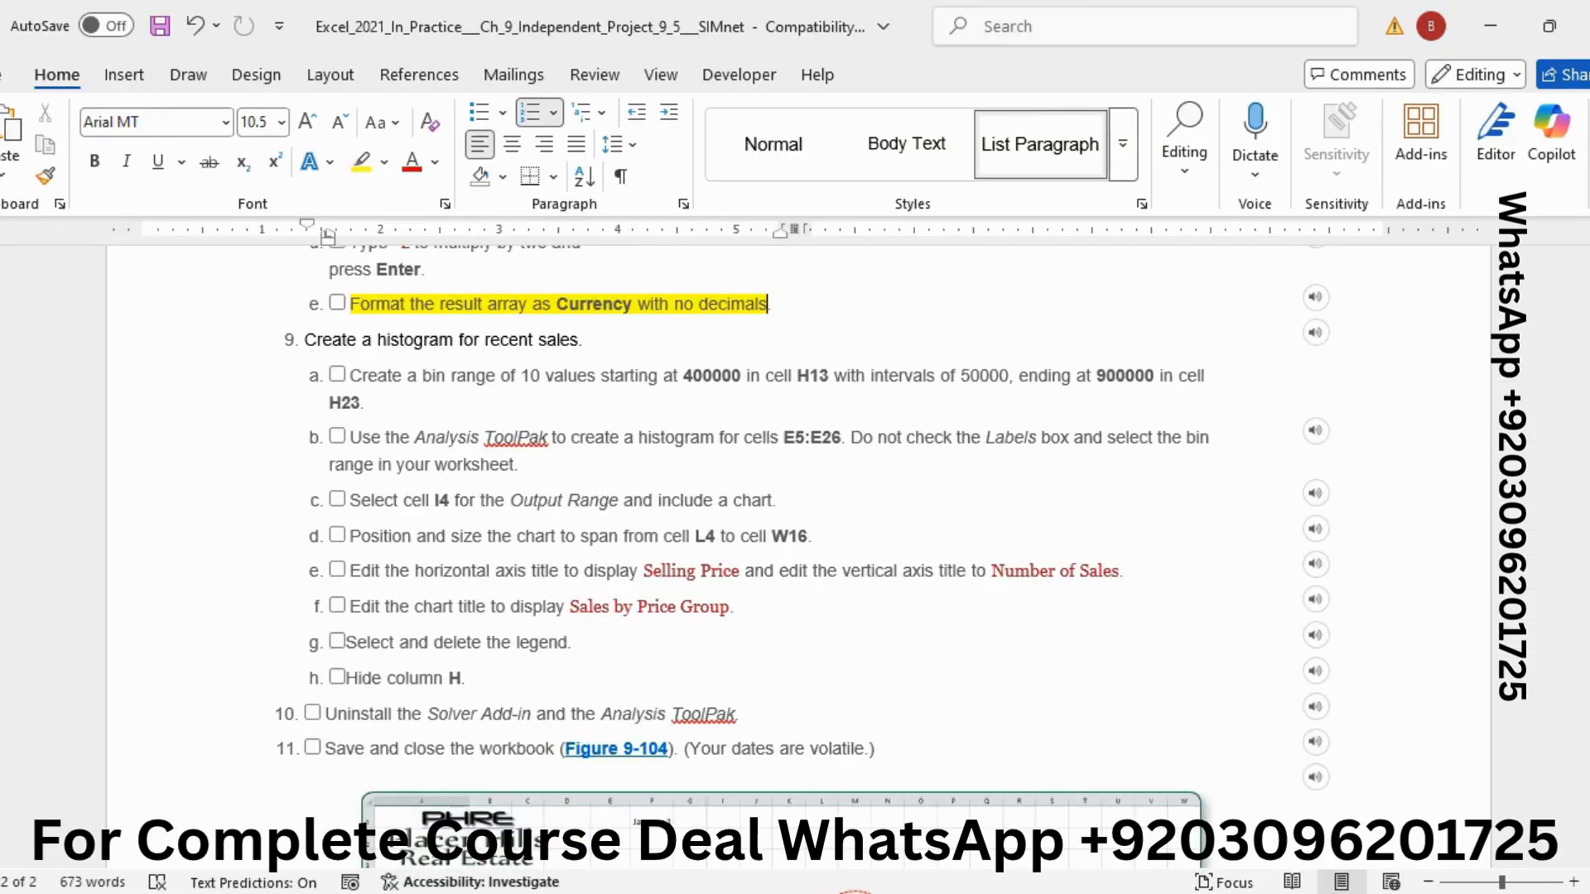
pyautogui.moveTo(881, 891)
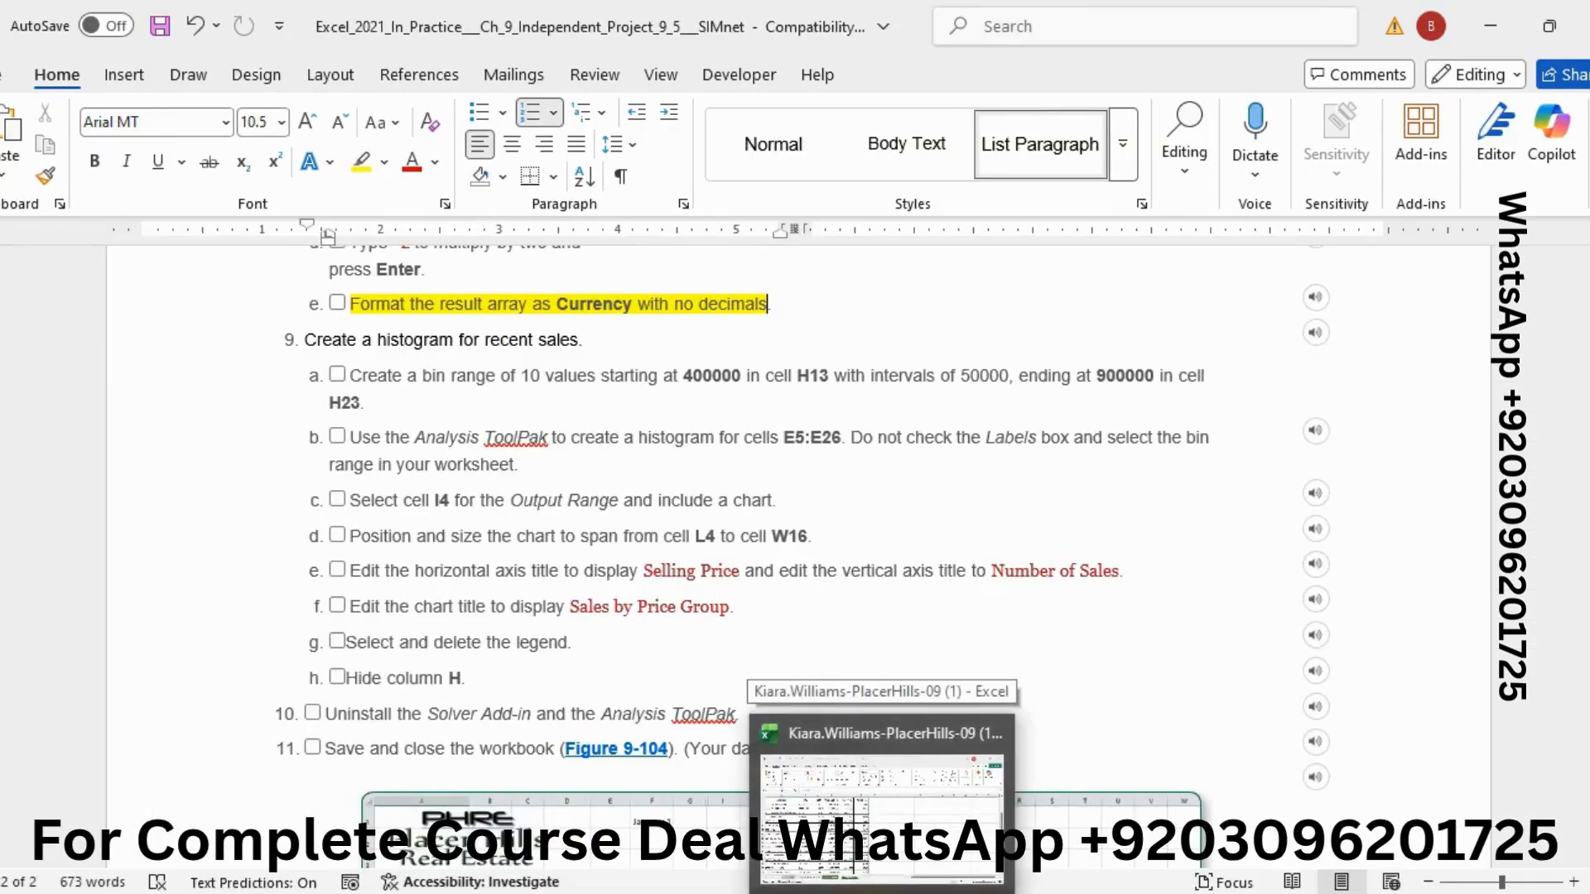
pyautogui.click(881, 795)
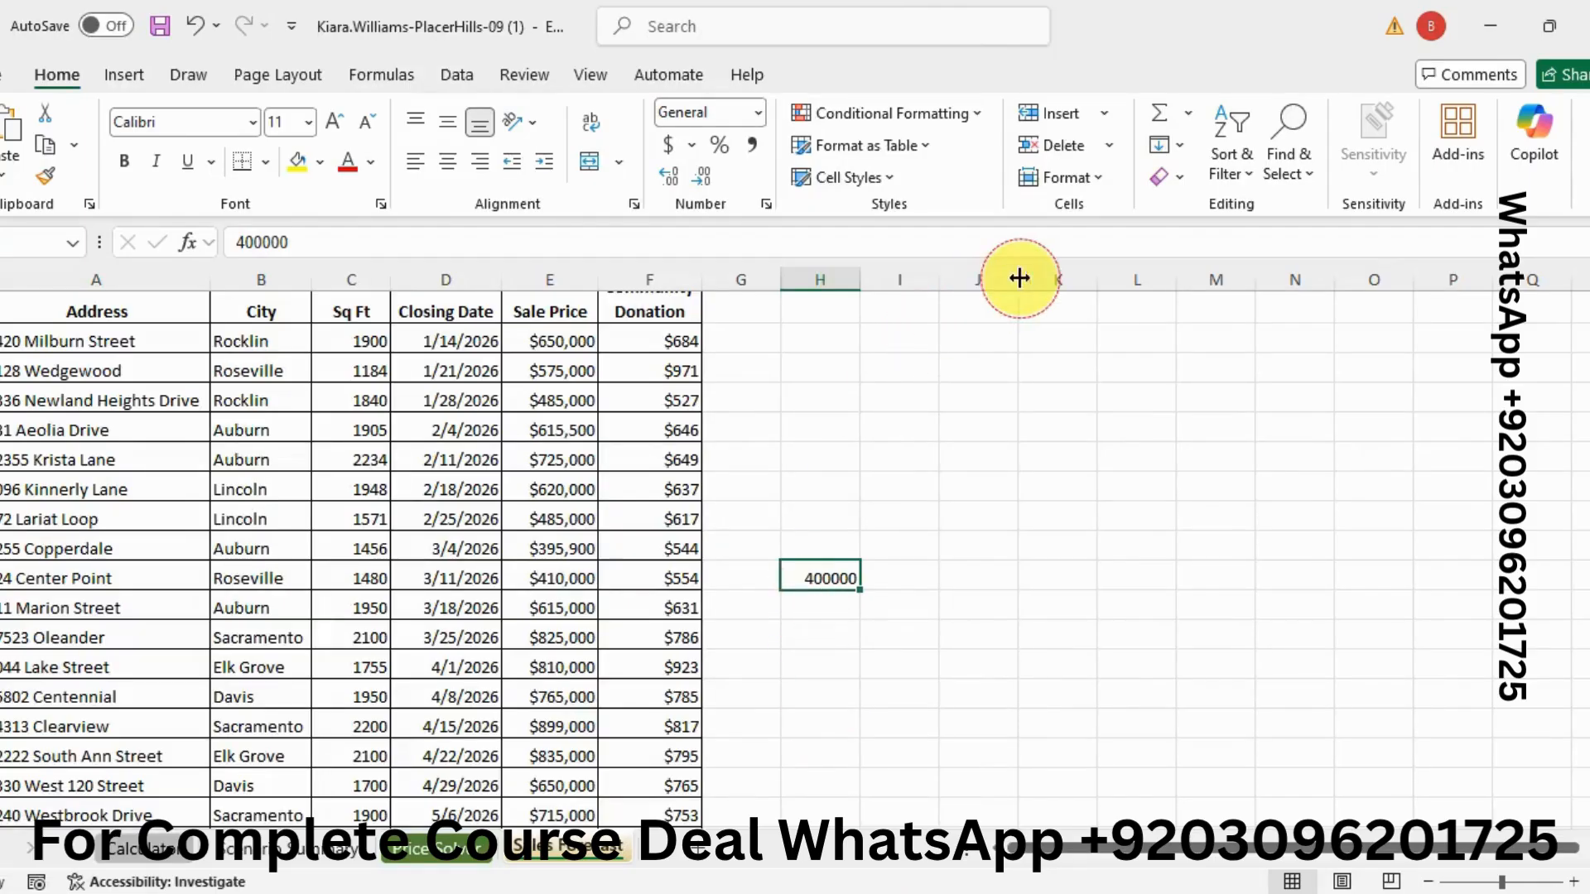
pyautogui.click(1179, 177)
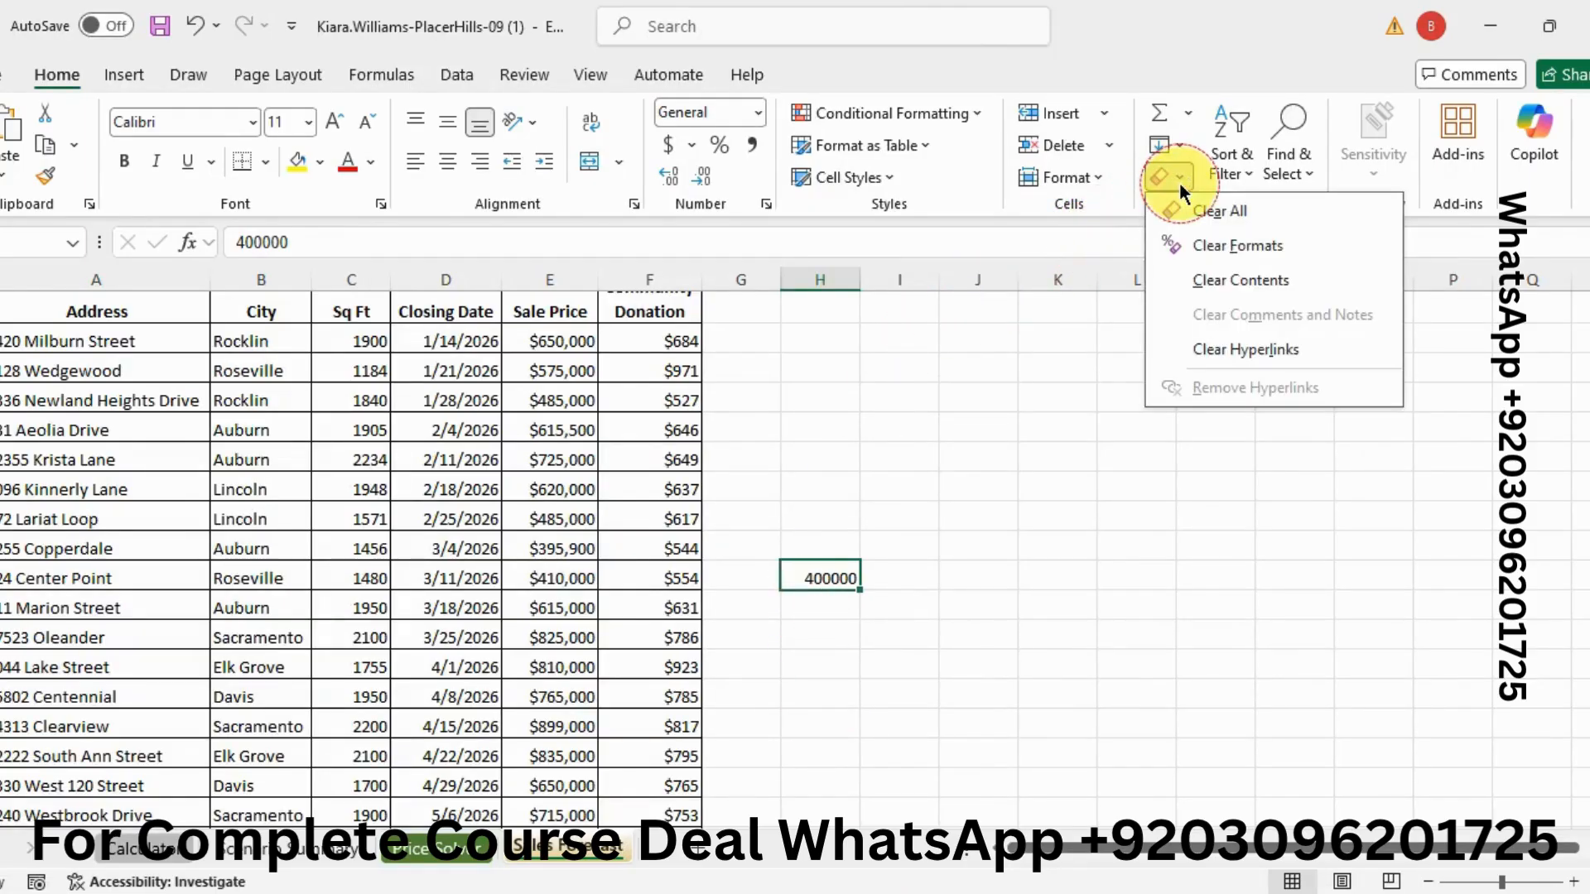
pyautogui.click(1100, 174)
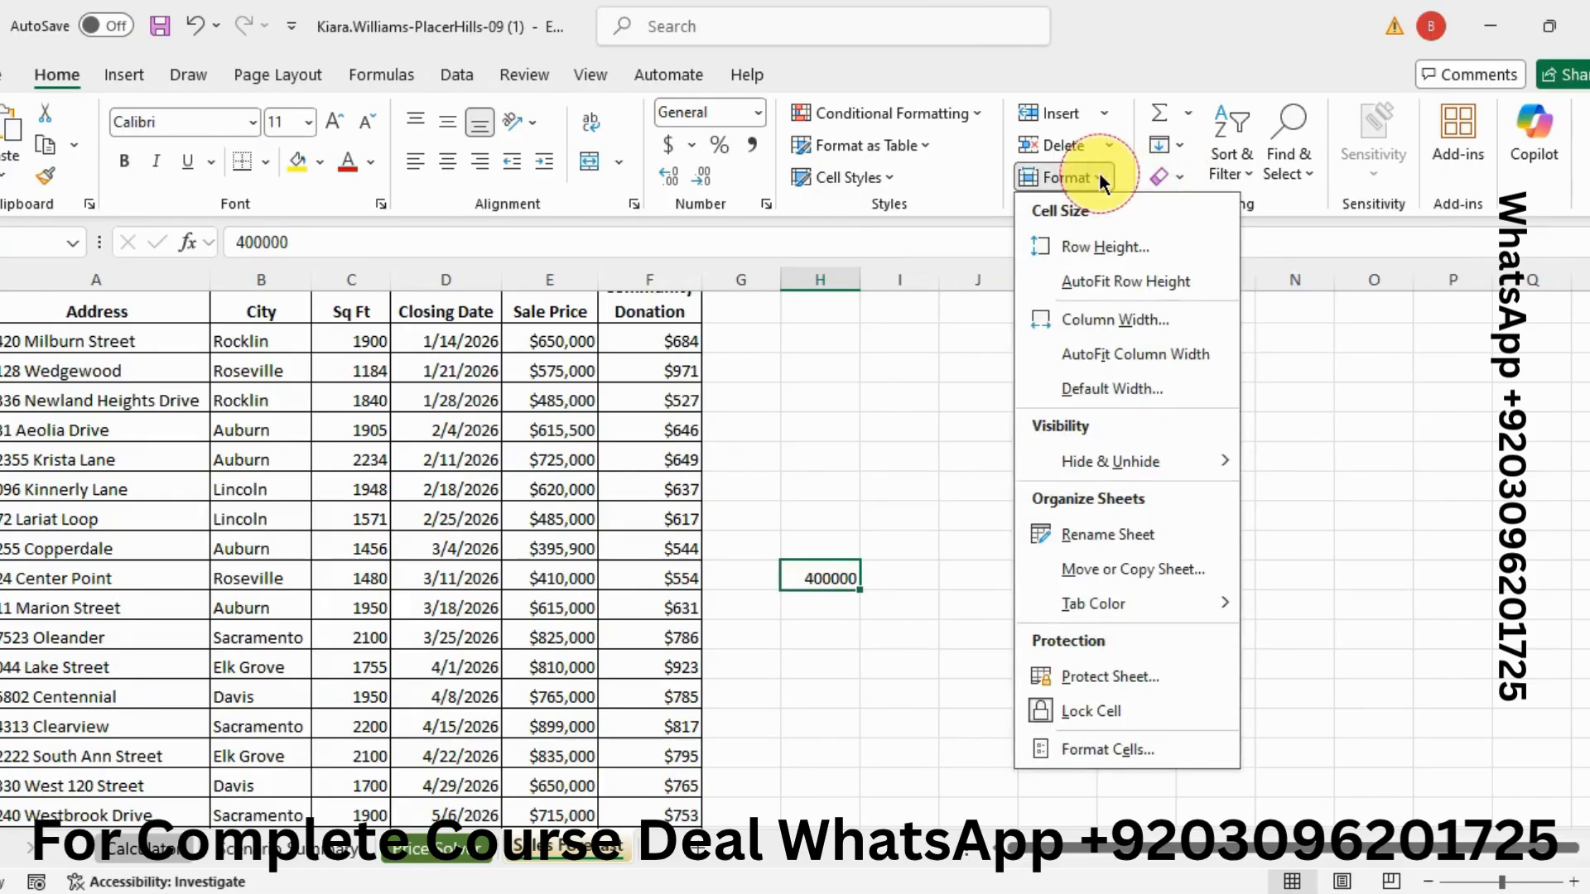
pyautogui.click(989, 185)
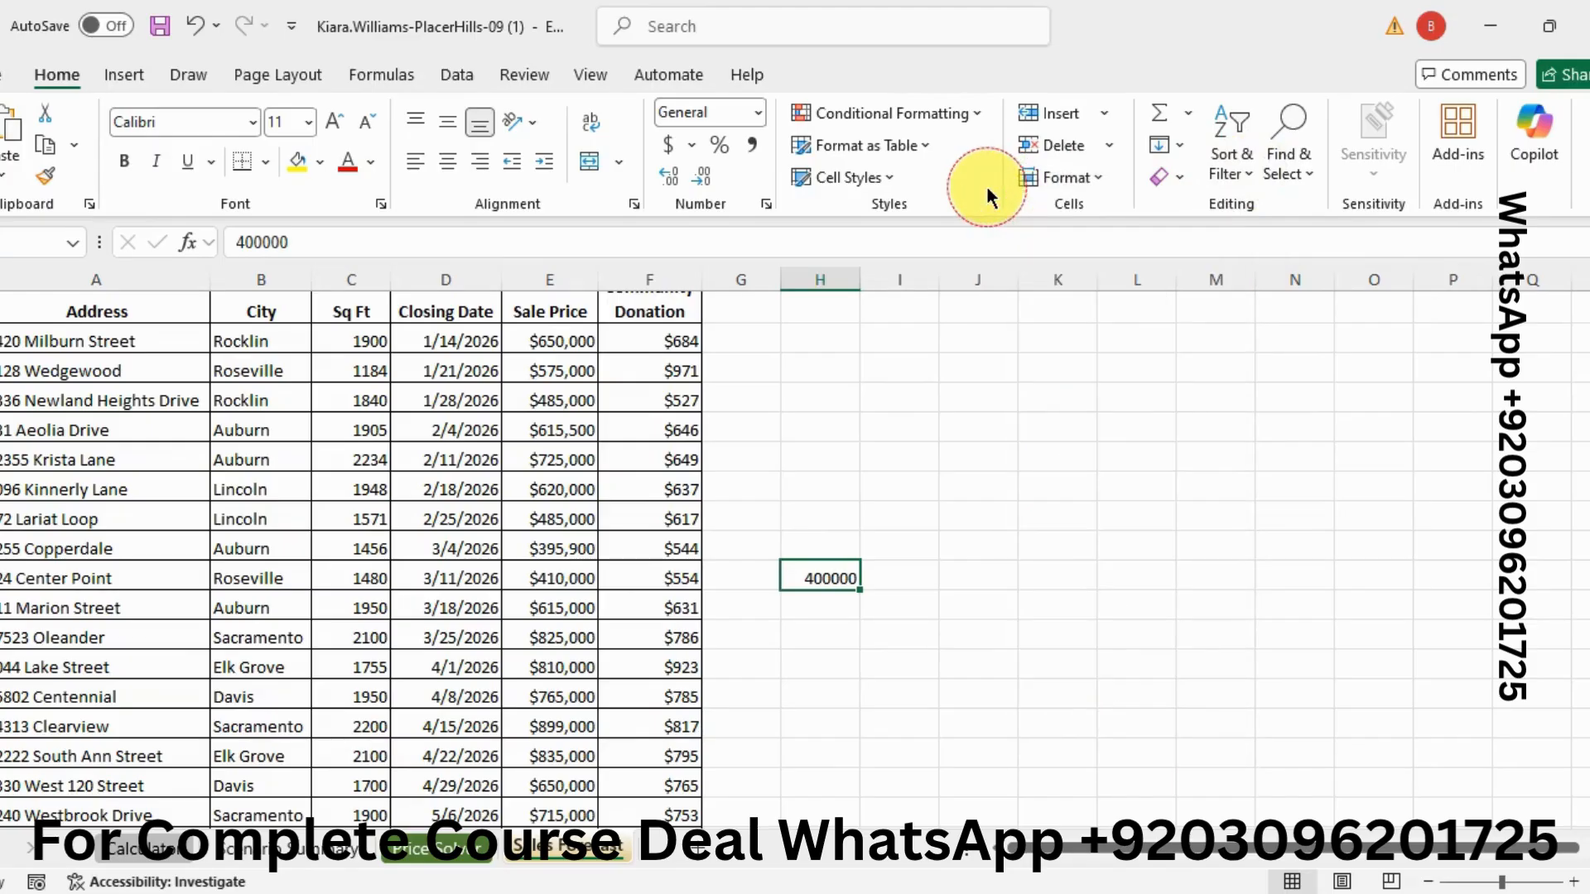
pyautogui.click(1189, 112)
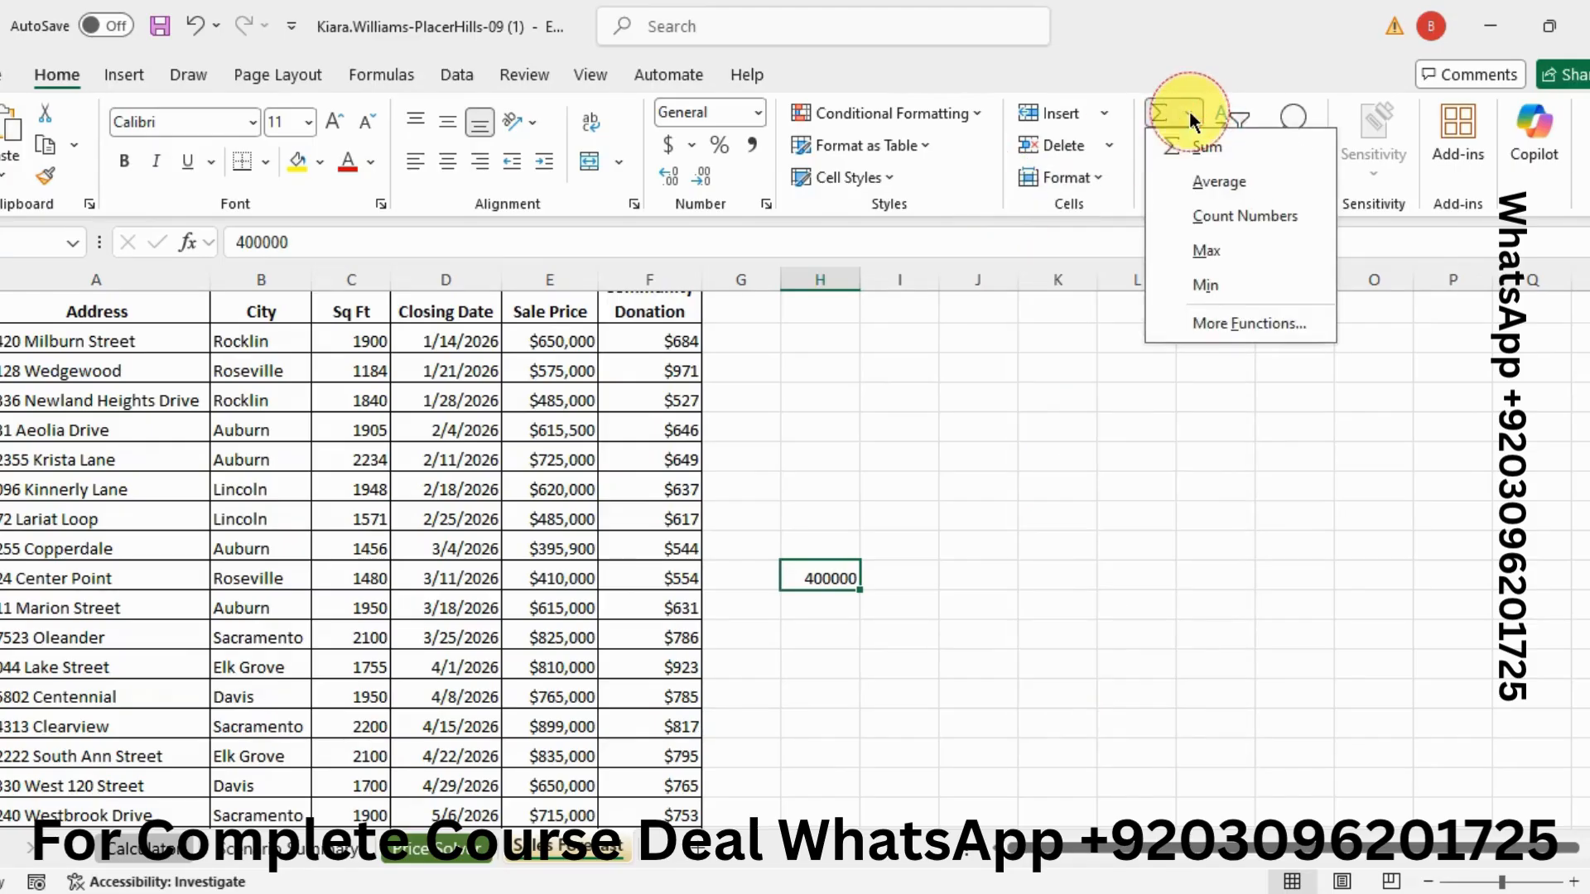
pyautogui.click(1118, 200)
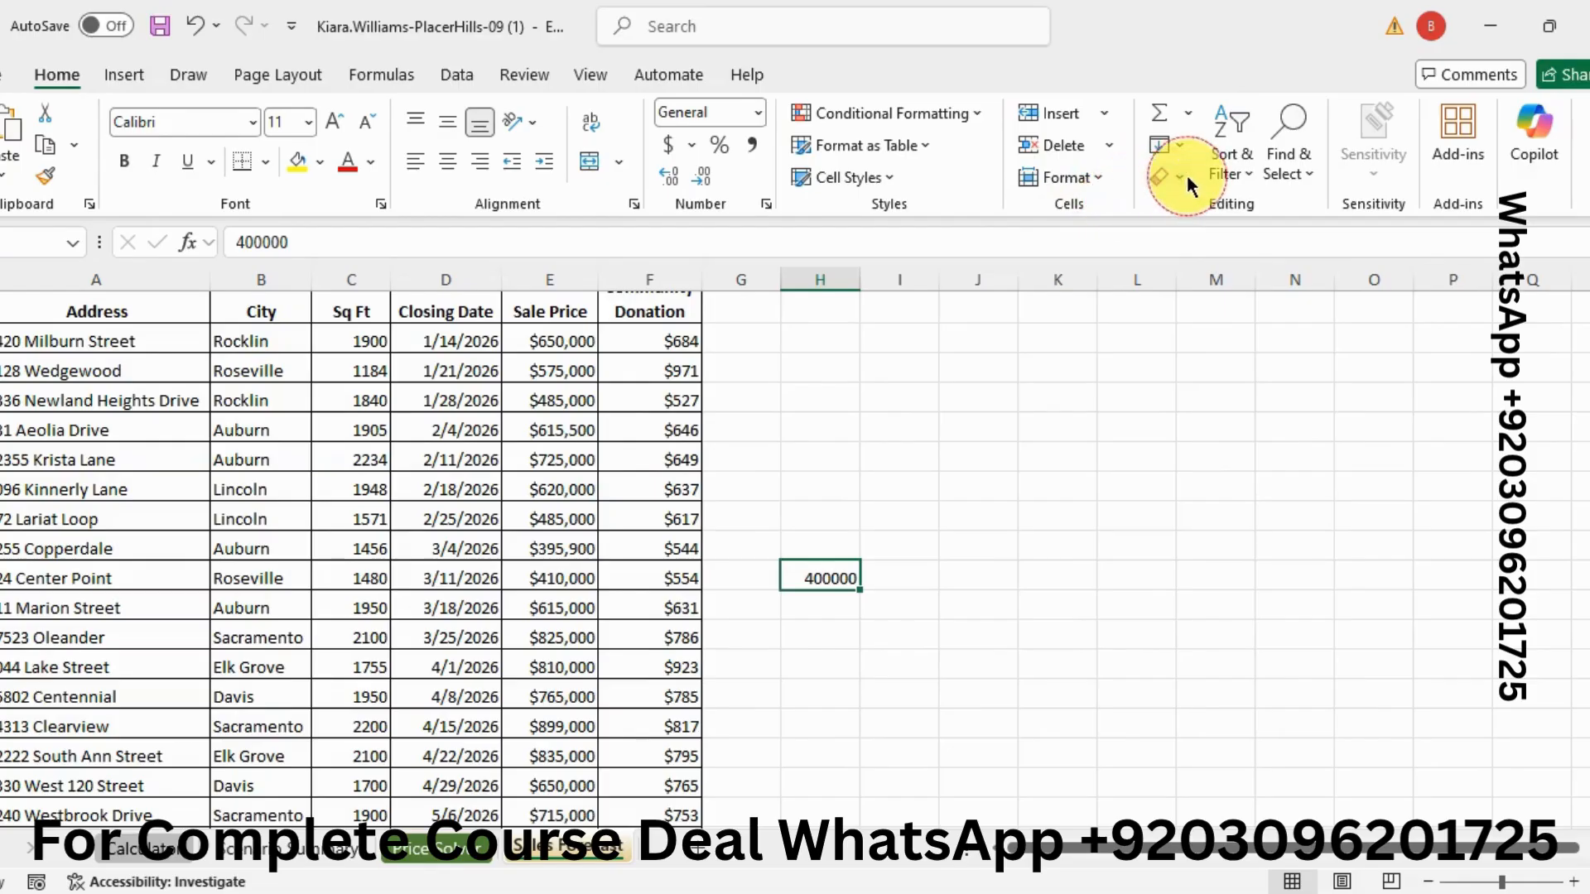
pyautogui.click(1101, 113)
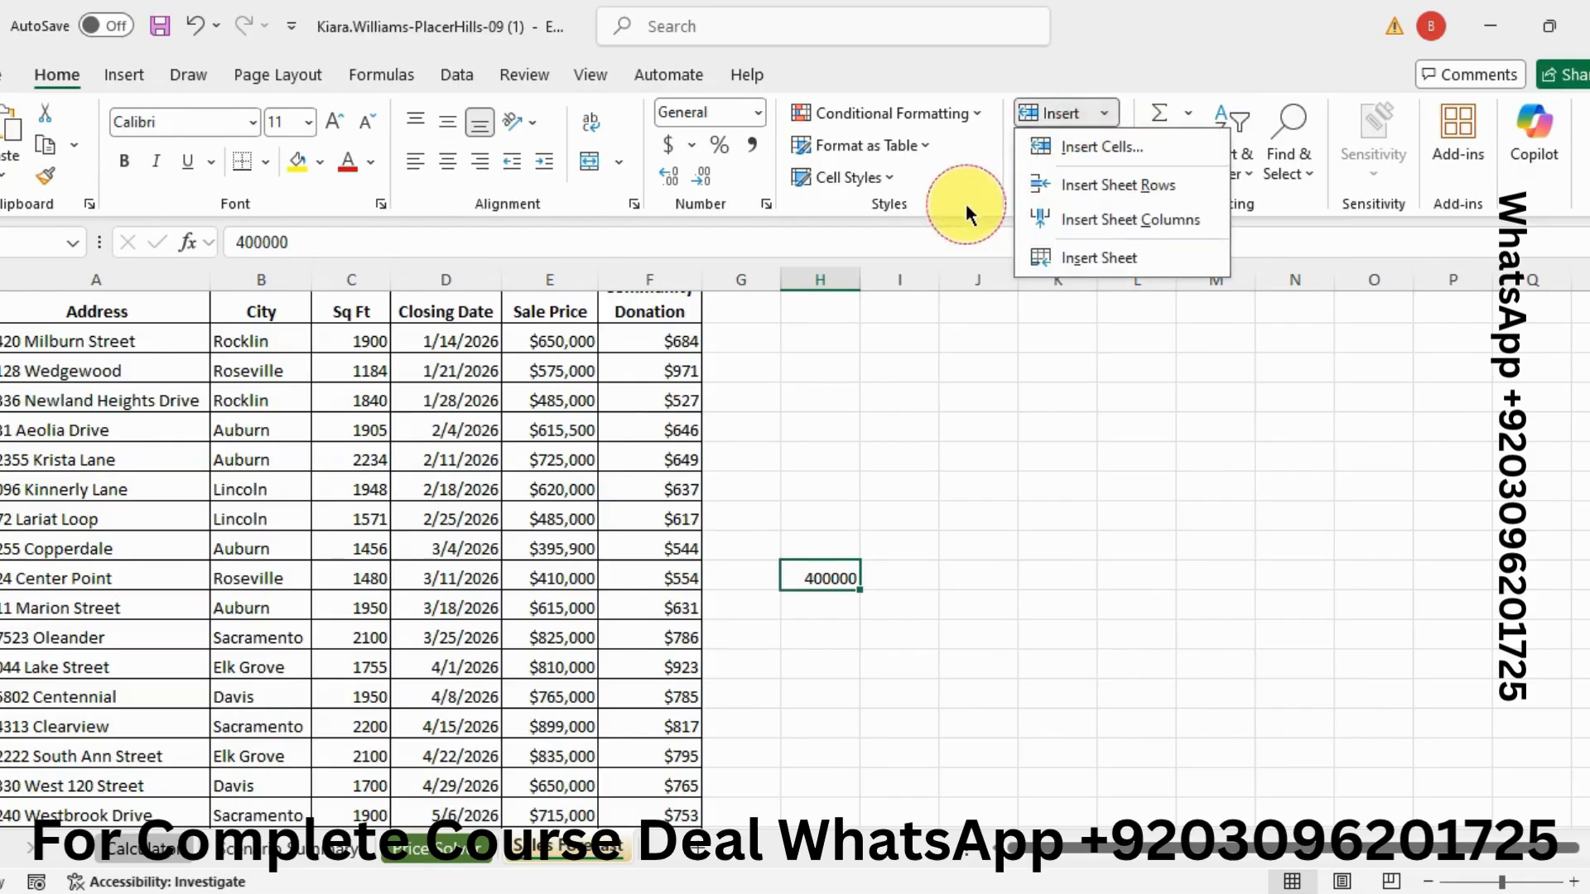
pyautogui.click(483, 75)
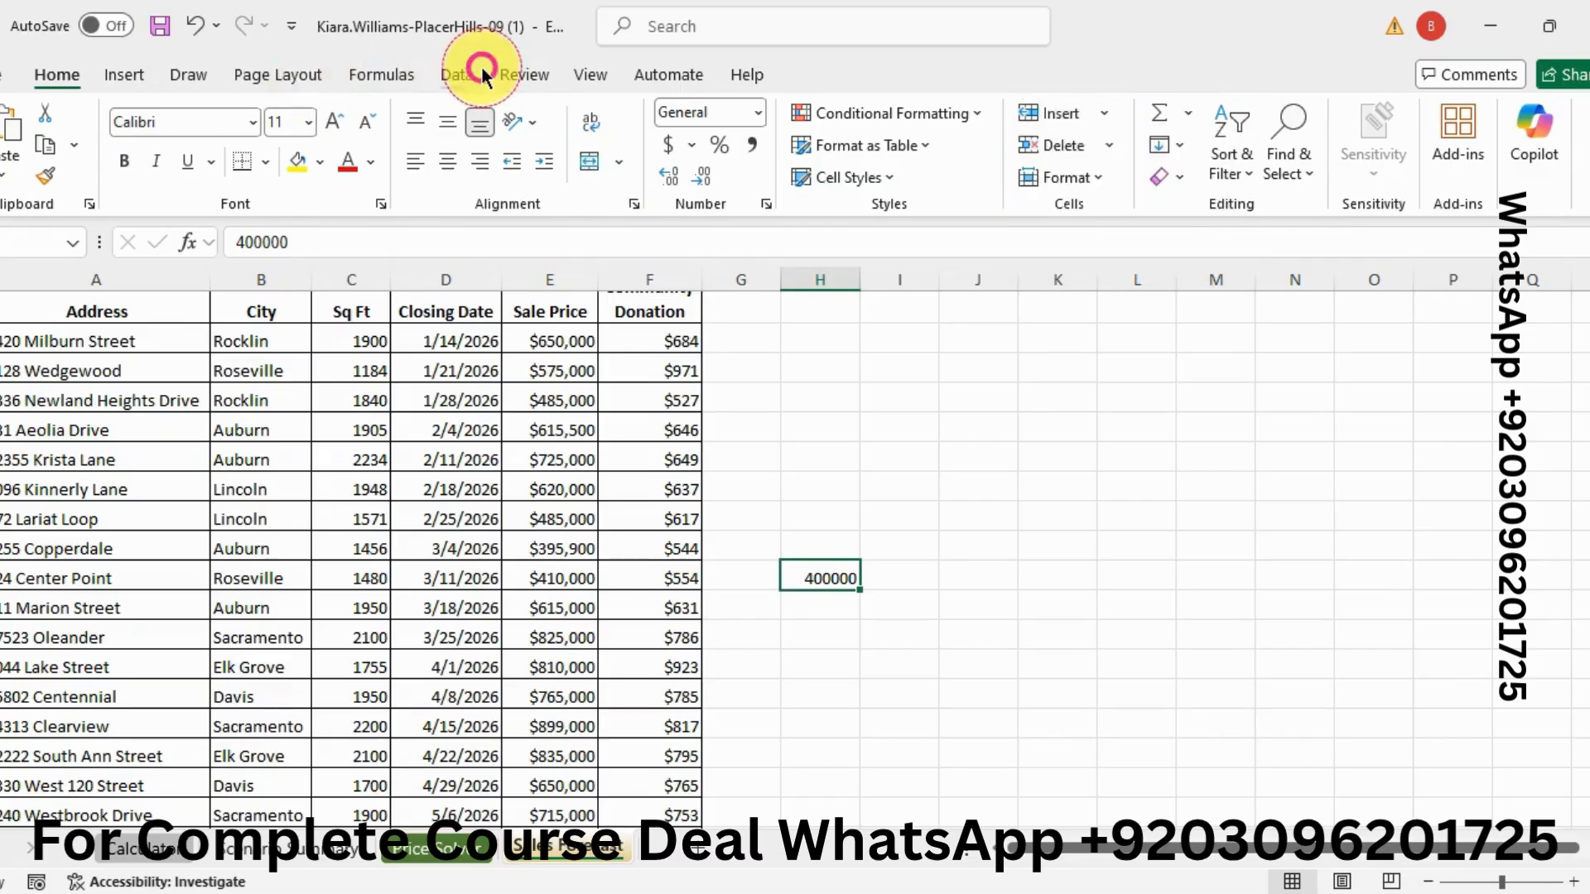
pyautogui.click(483, 75)
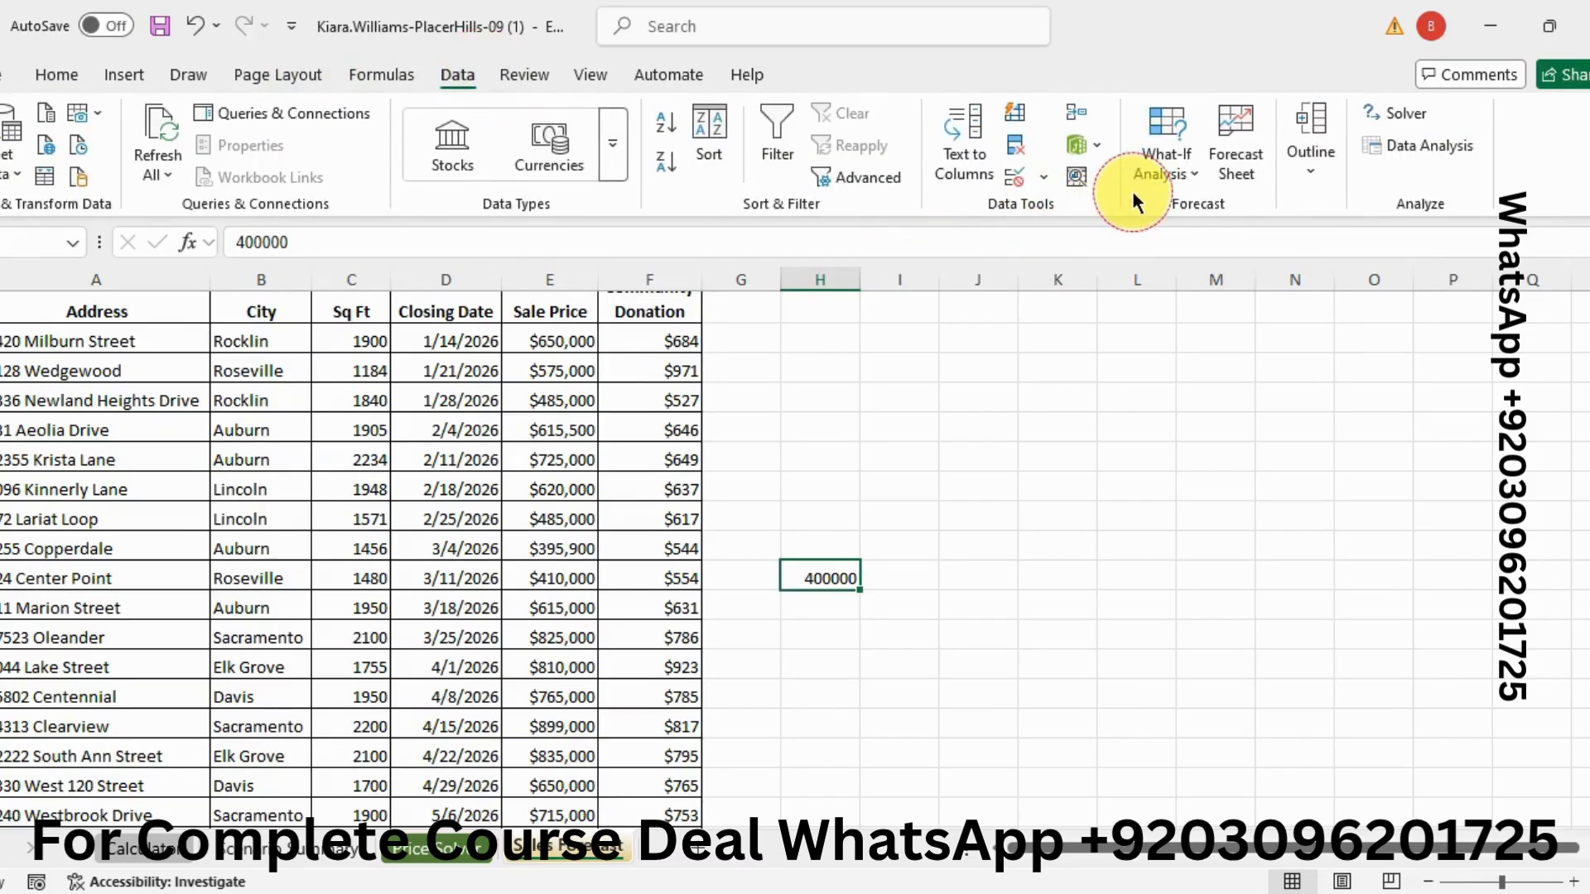
pyautogui.click(1174, 152)
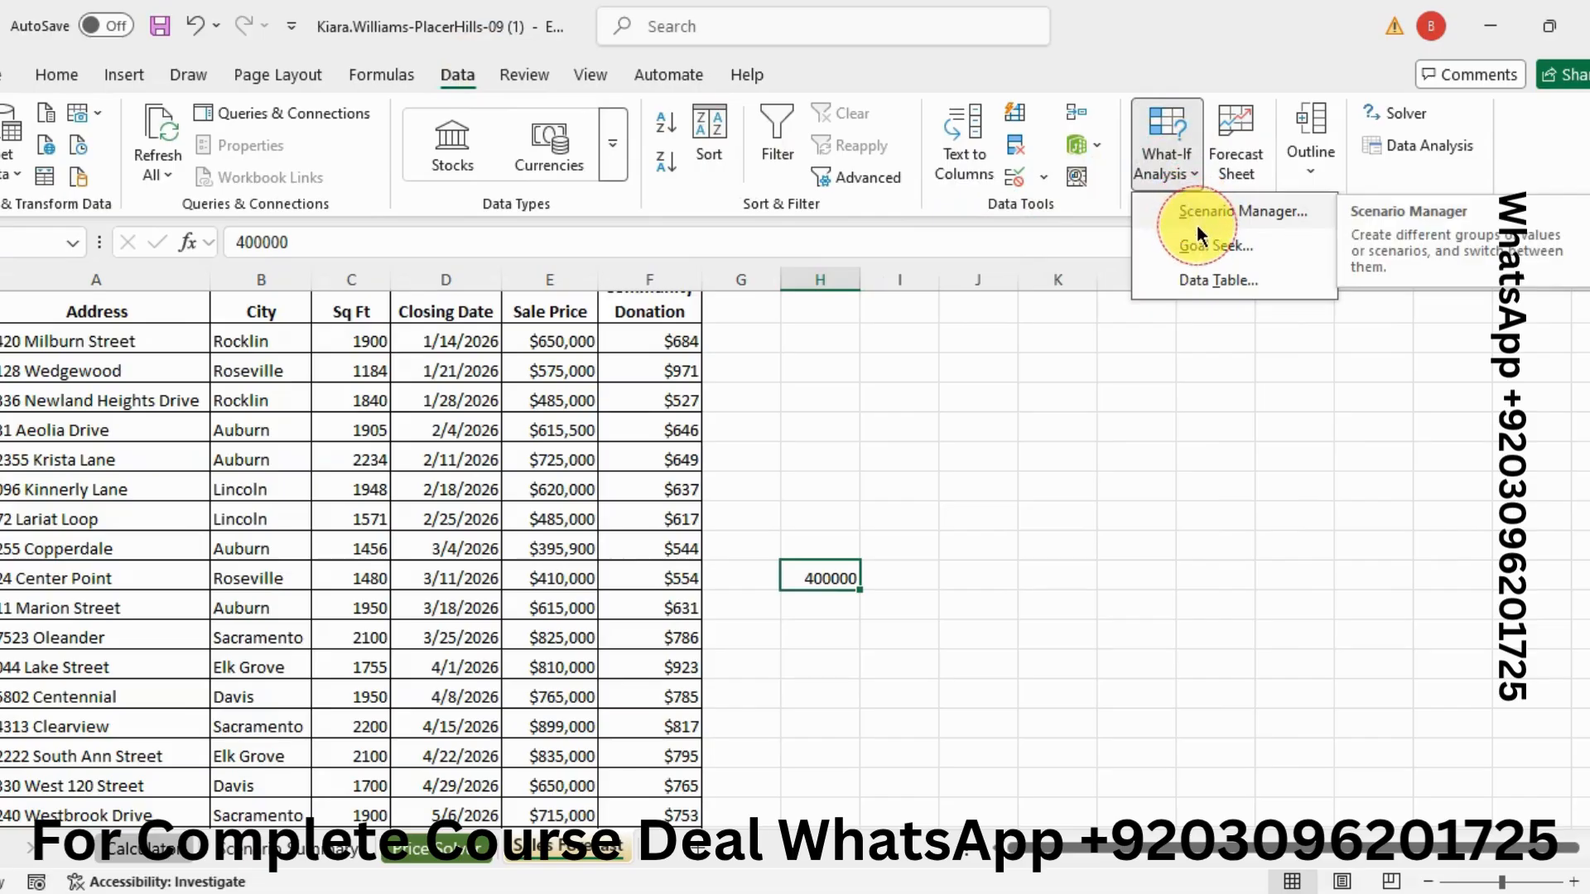
pyautogui.click(1244, 174)
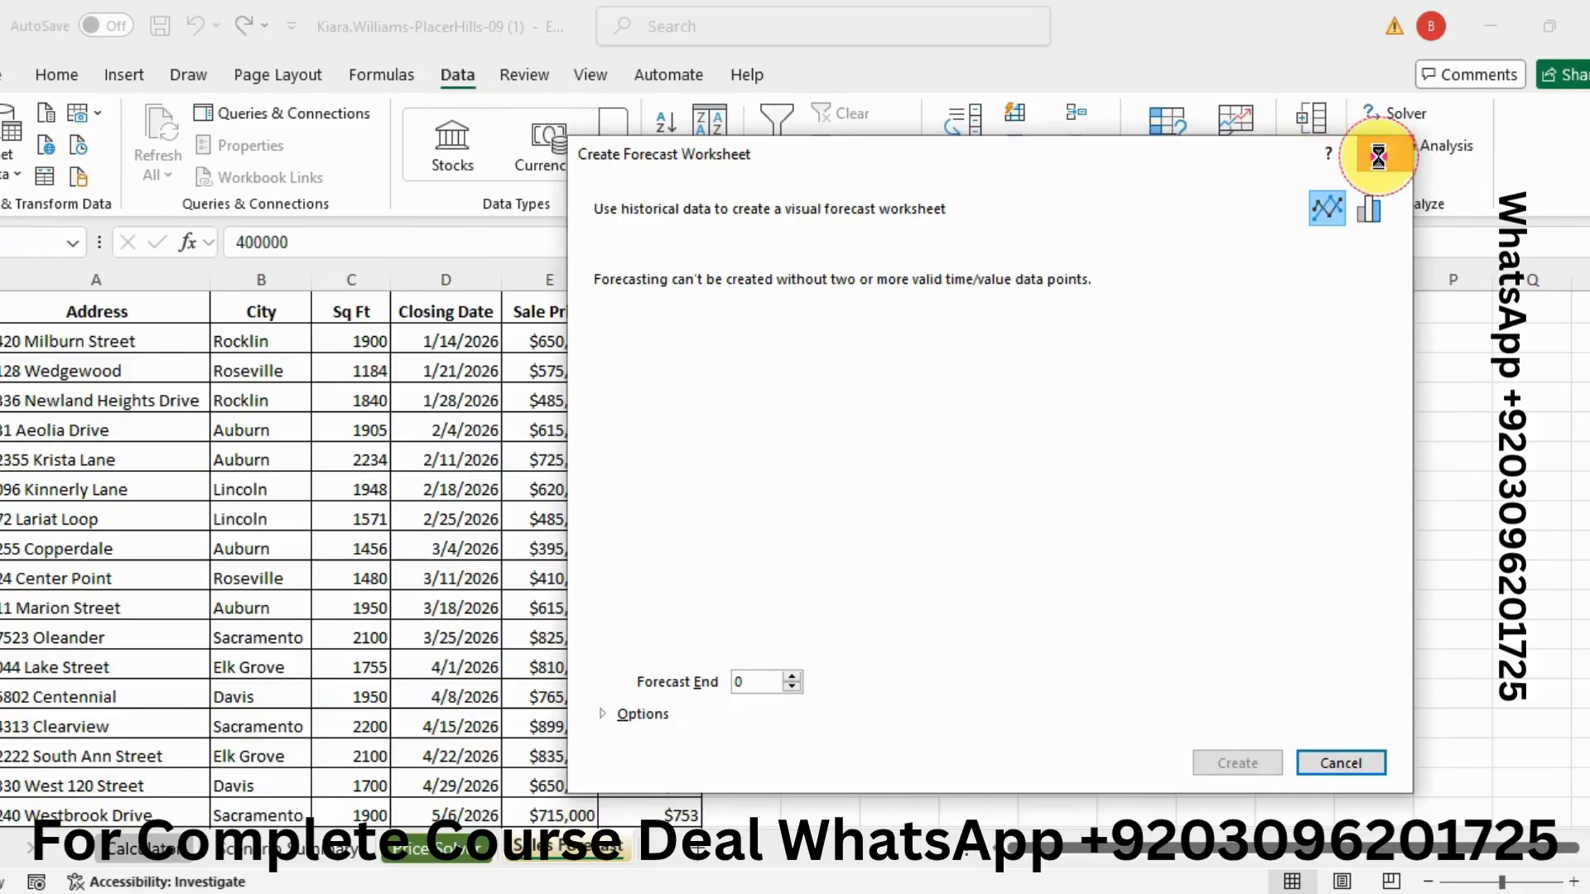
pyautogui.click(1381, 157)
pyautogui.click(1328, 163)
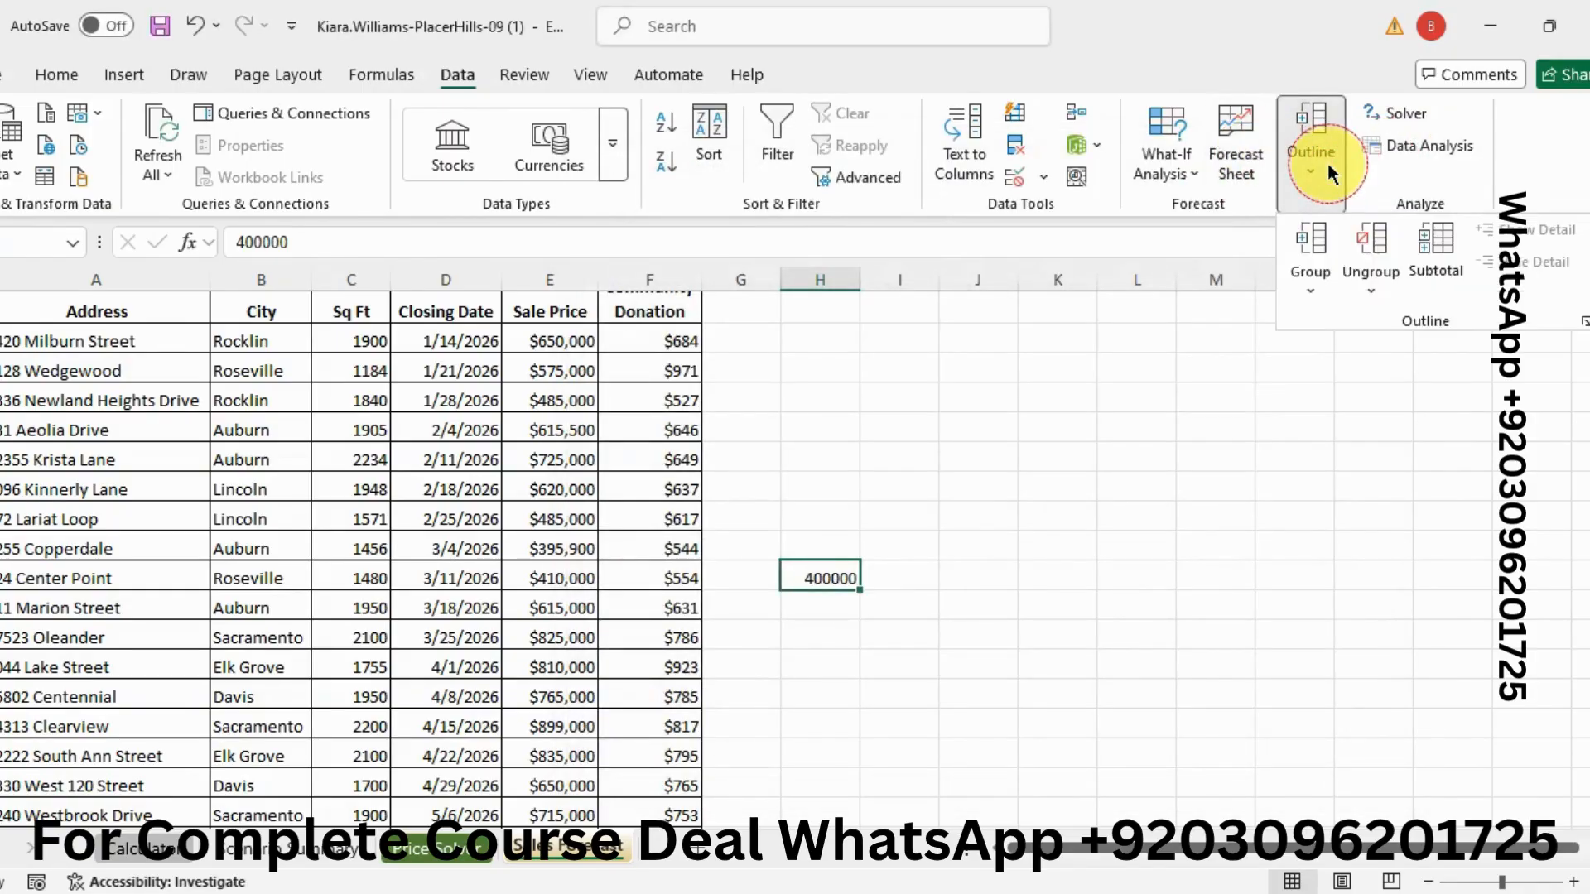
pyautogui.click(1160, 181)
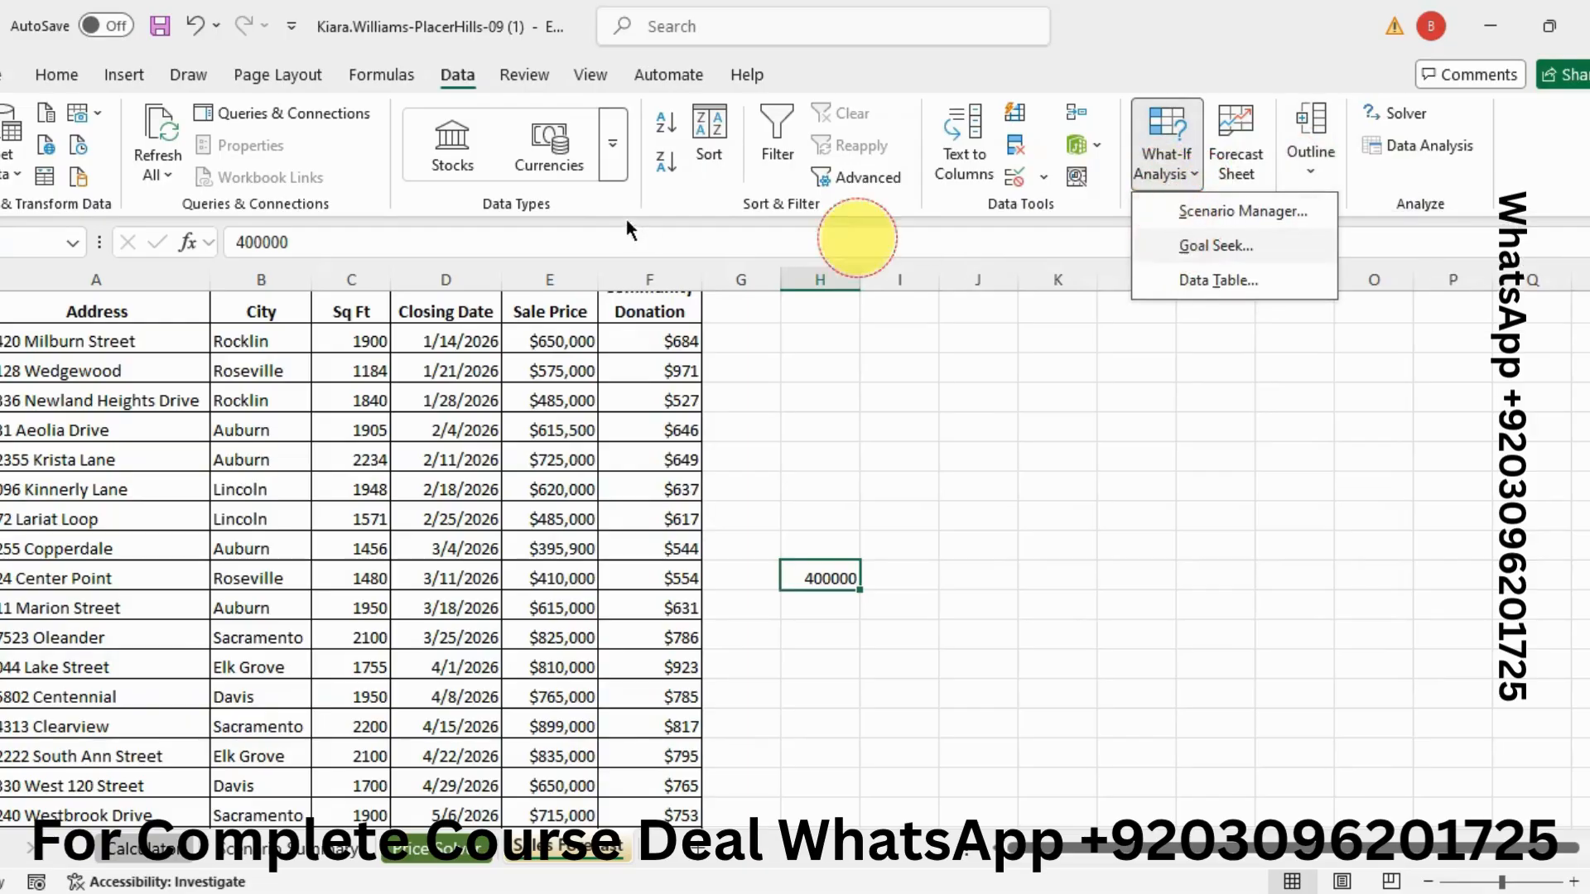
# Step: Set up a linear fill series down the column from cell H13 with a step value of 50000
pyautogui.click(76, 66)
pyautogui.click(76, 66)
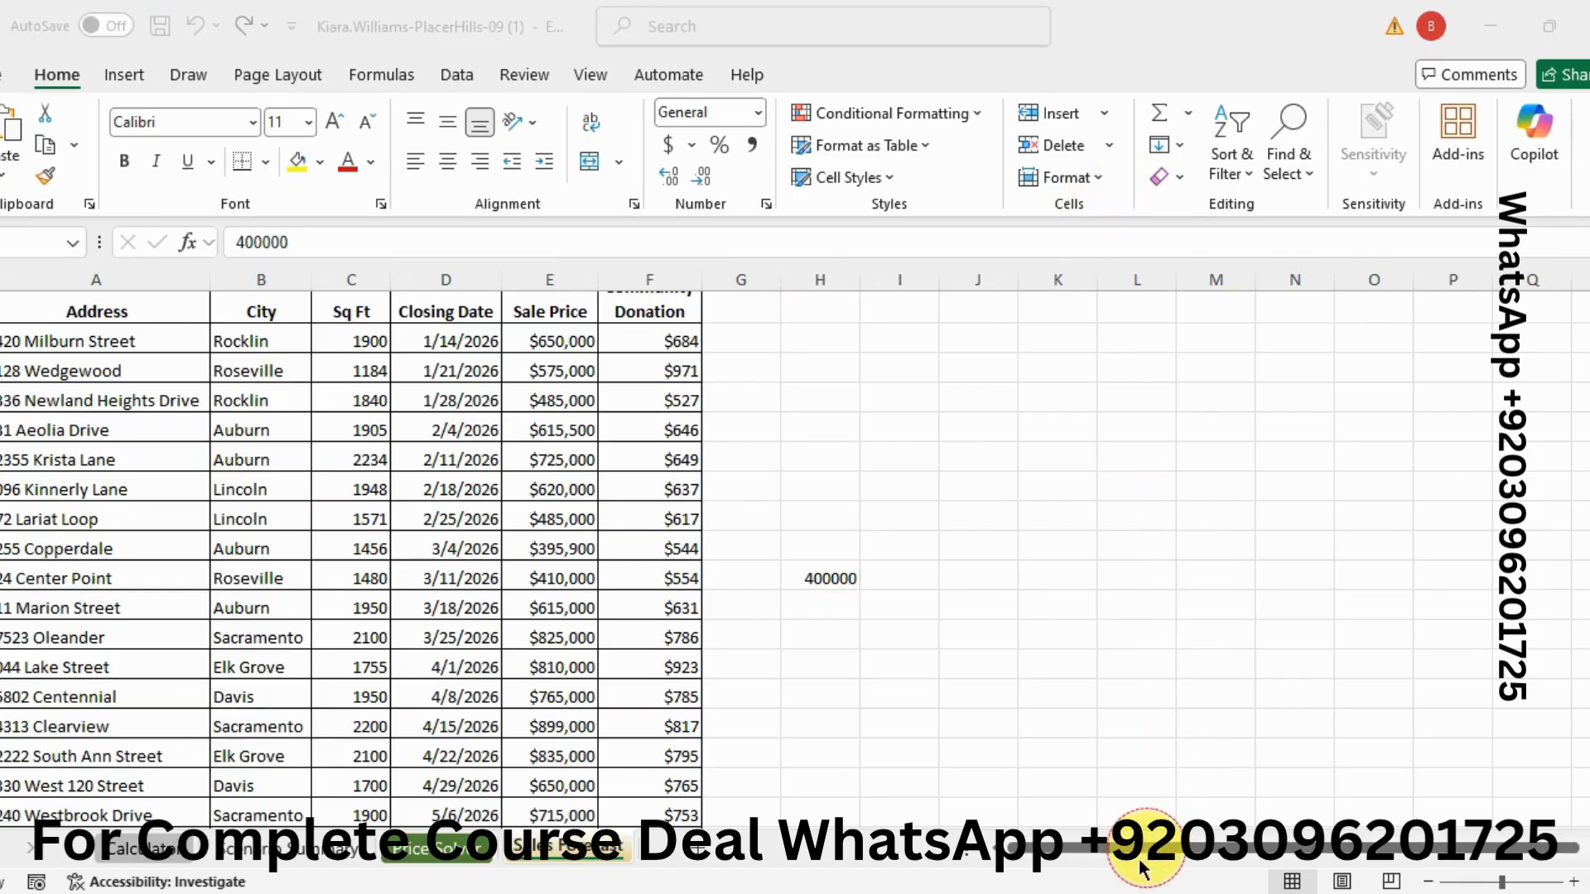
pyautogui.click(1179, 144)
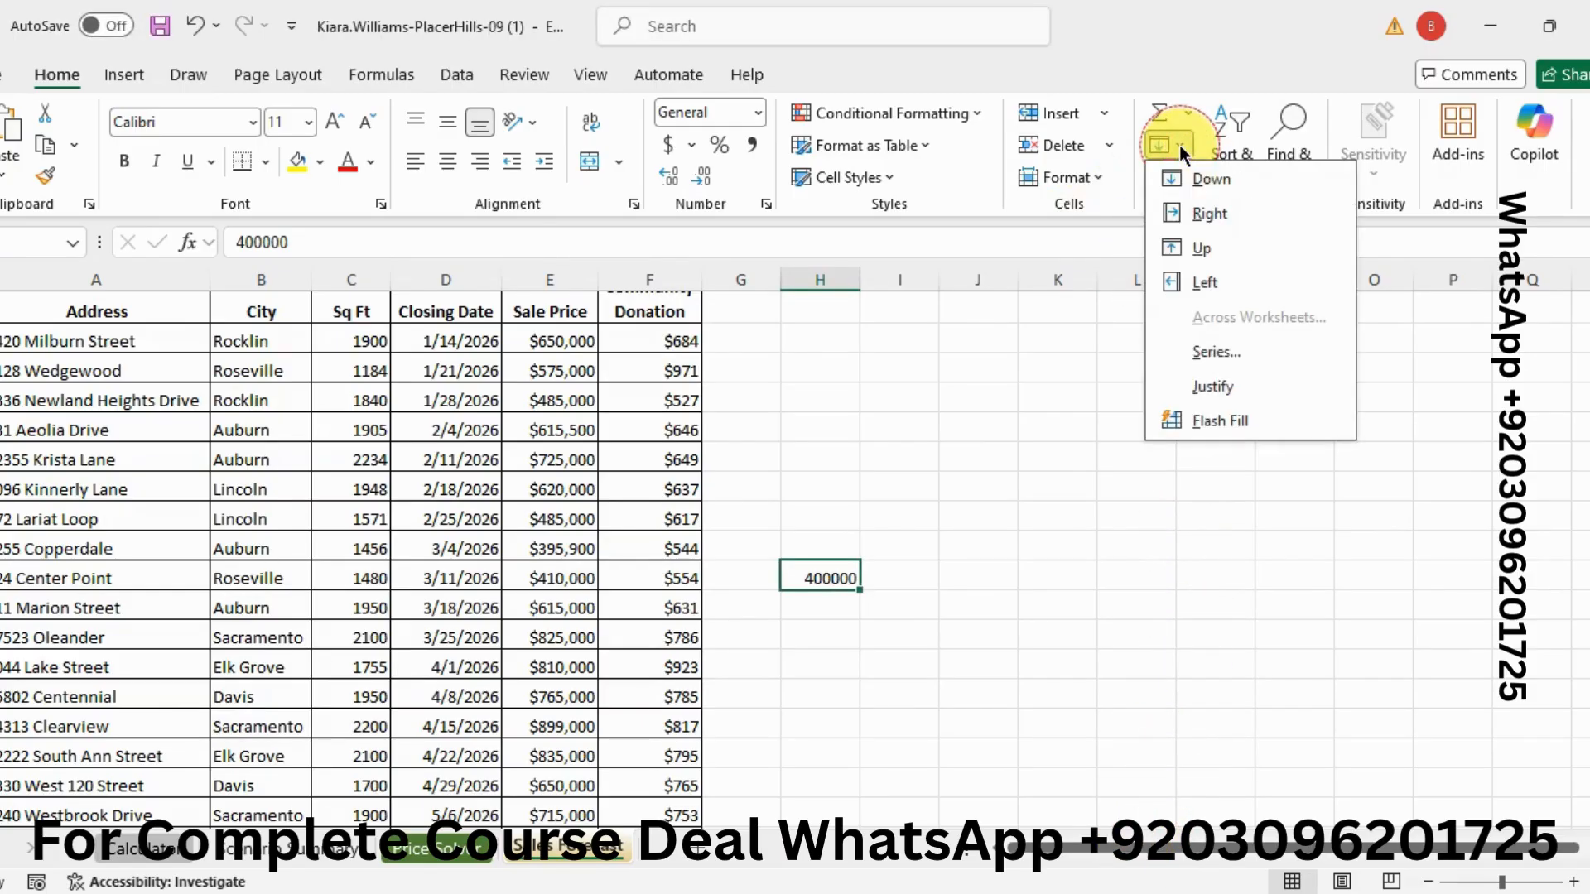
pyautogui.click(1204, 344)
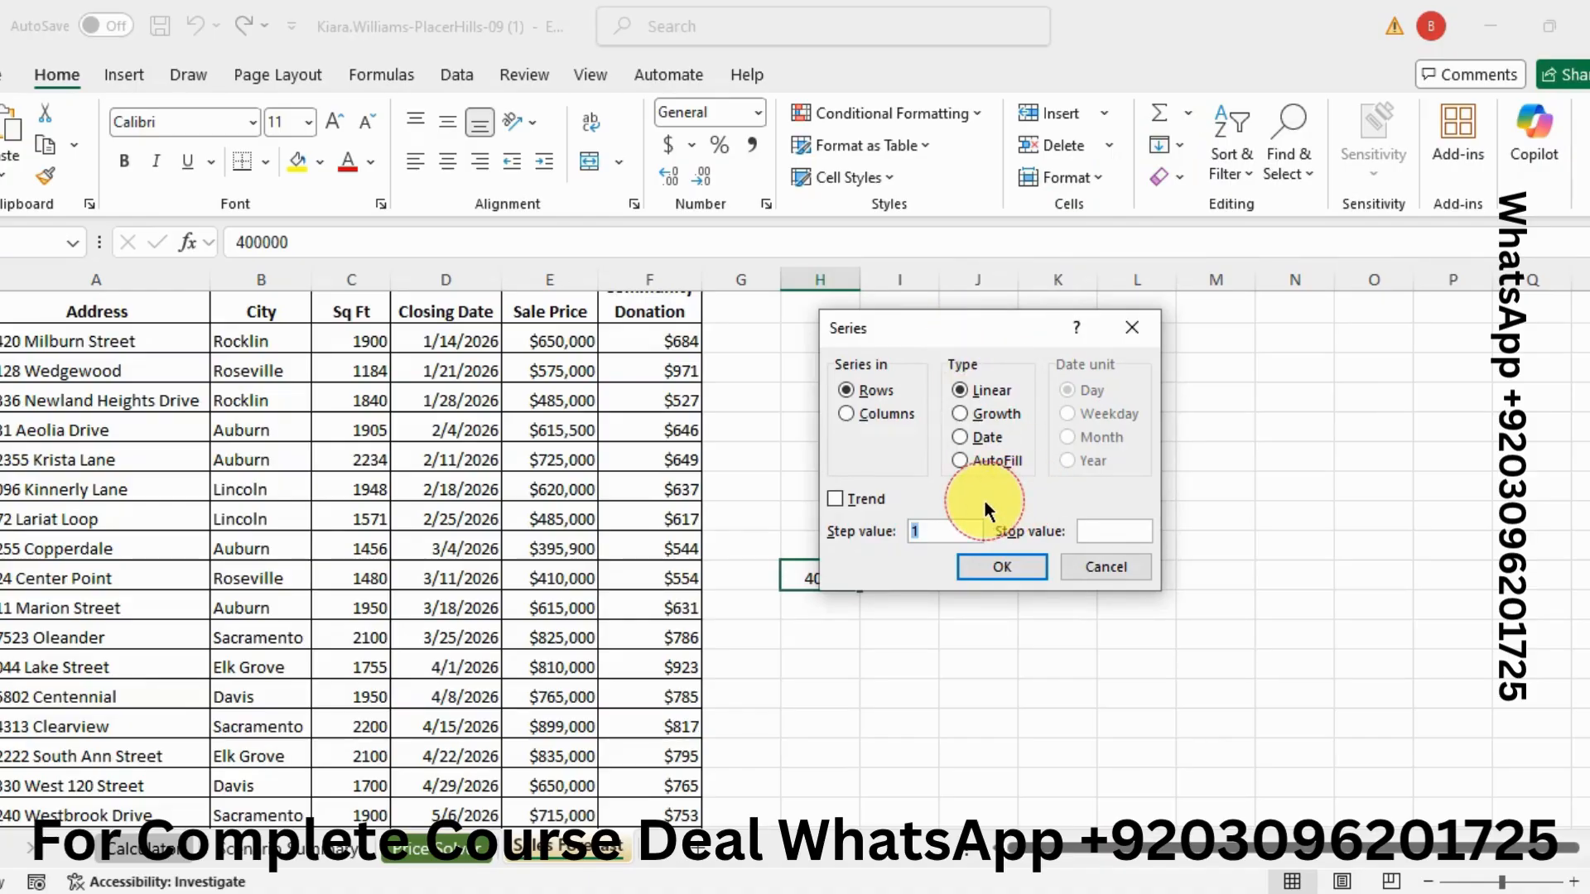
pyautogui.click(850, 416)
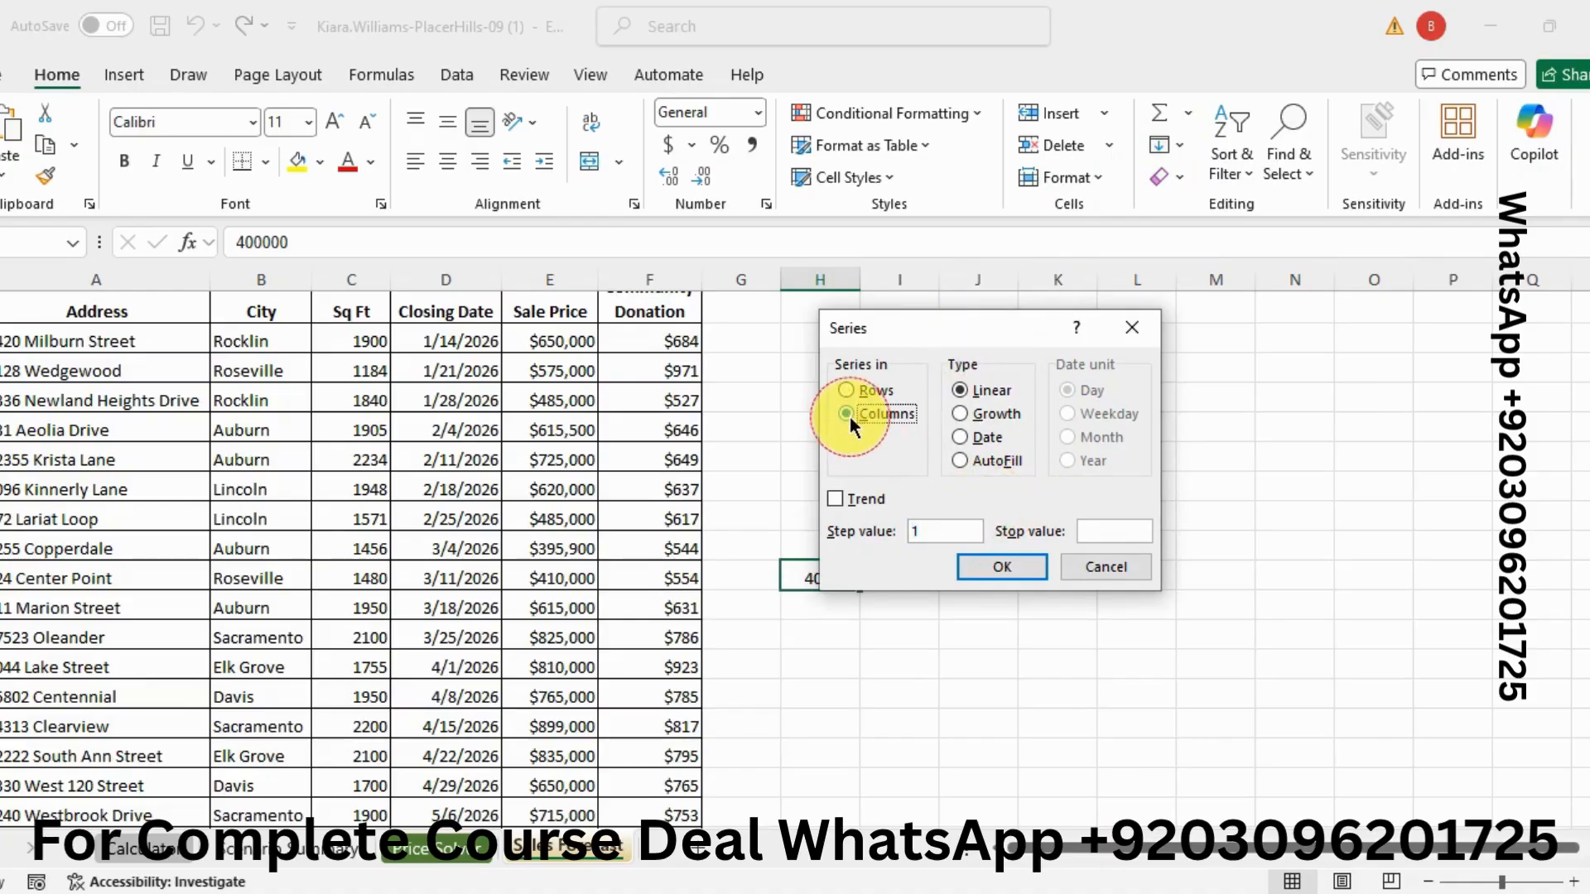
pyautogui.click(948, 530)
pyautogui.press('BackSpace')
pyautogui.write('50000')
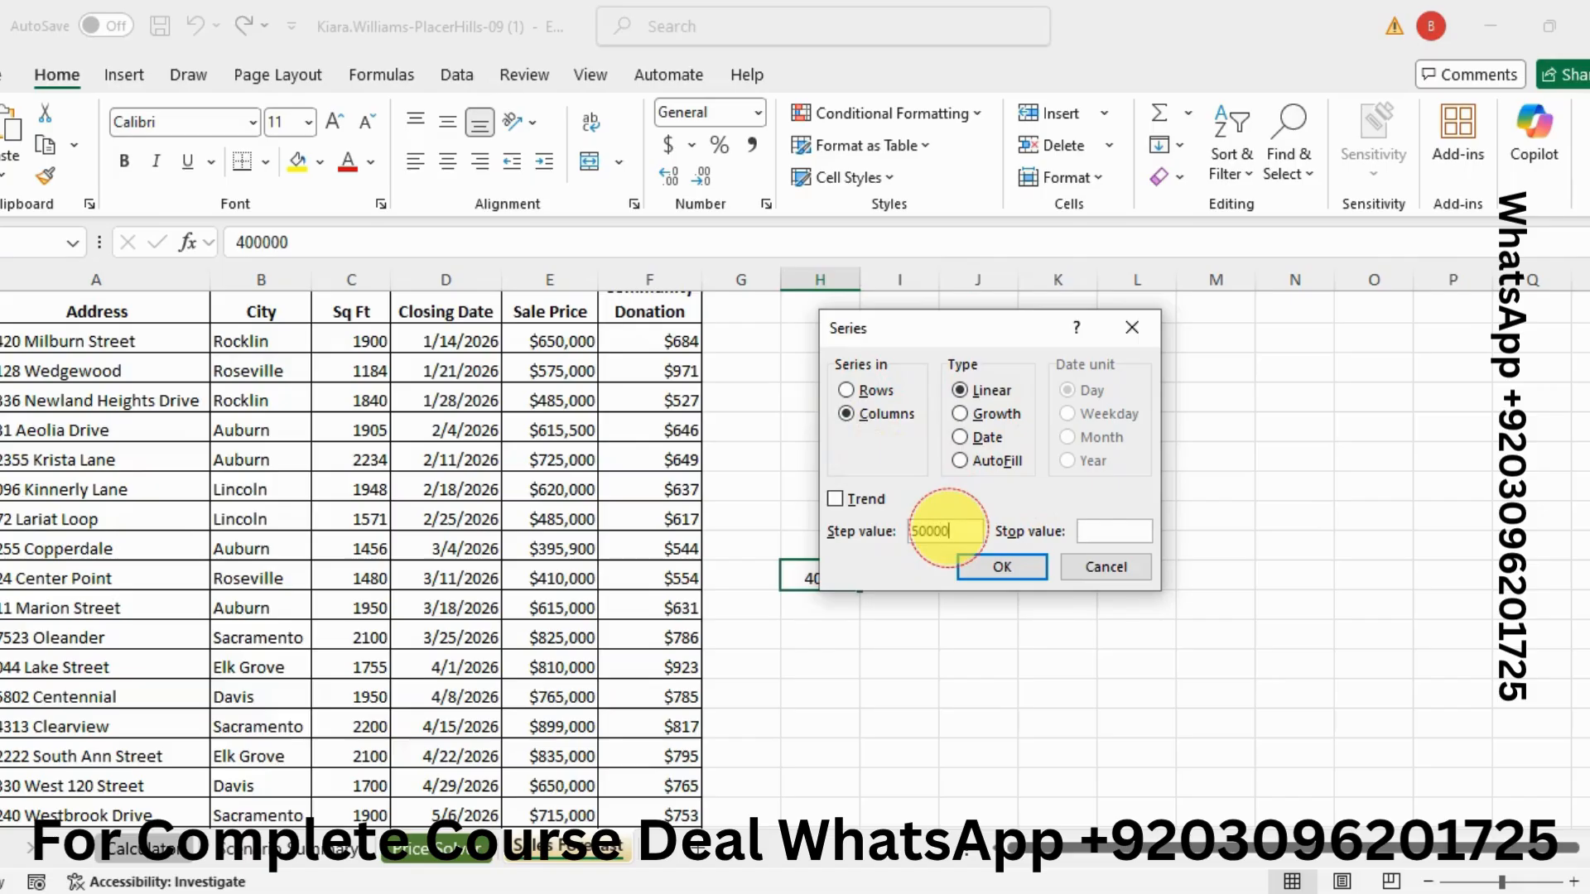
# Step: Recheck the end value of item 9a in Word, then fill the series in Excel with a stop value of 900000
pyautogui.click(824, 889)
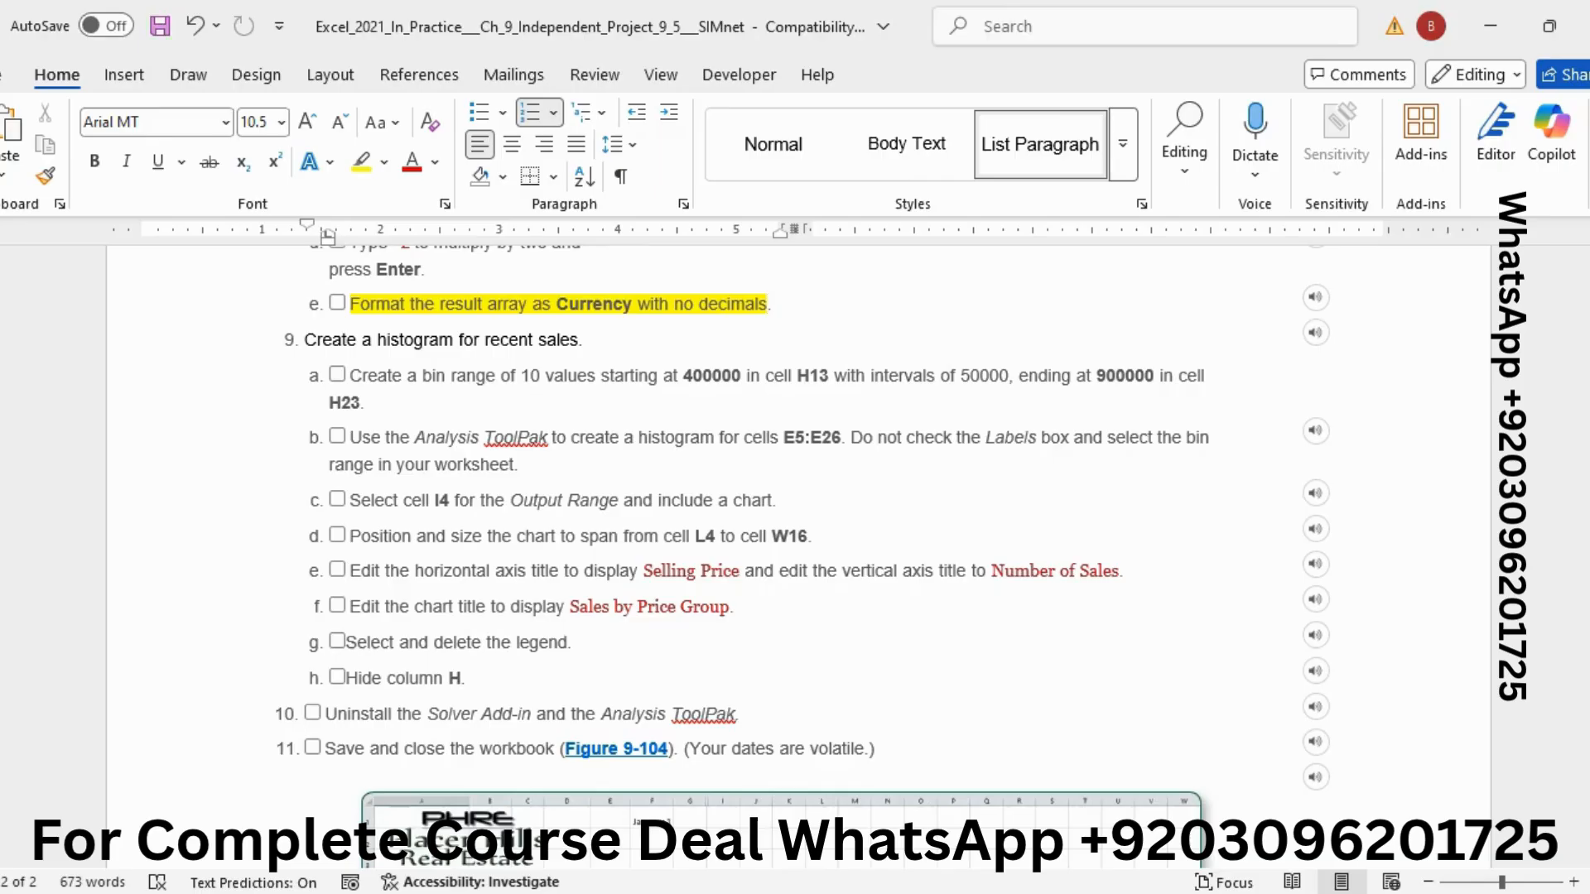
pyautogui.click(824, 893)
pyautogui.click(1090, 527)
pyautogui.write('900000')
pyautogui.click(1004, 566)
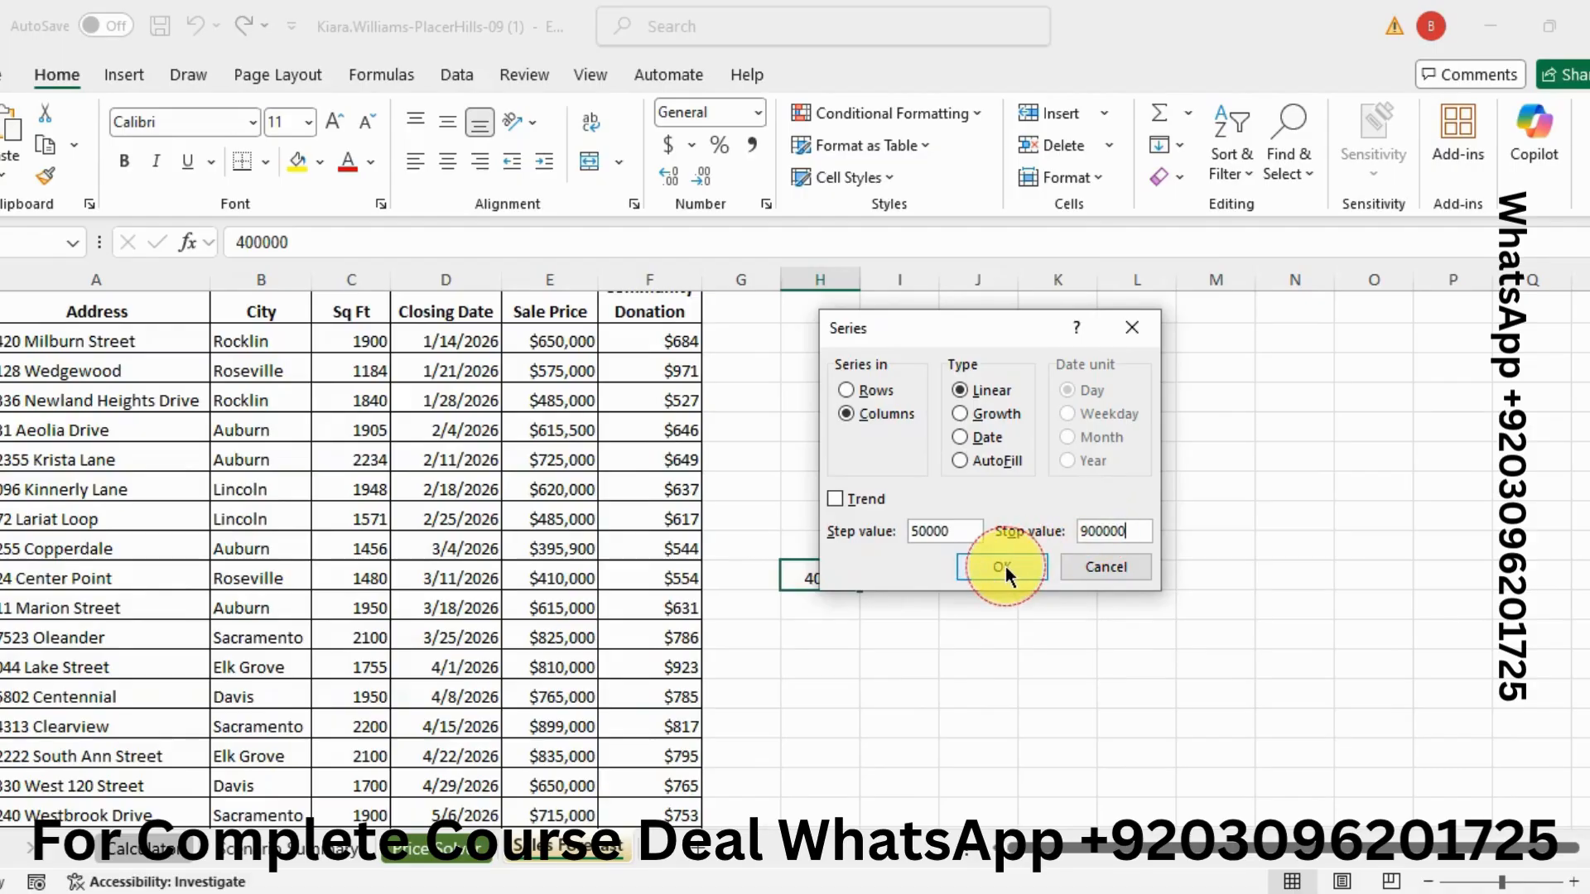
pyautogui.moveTo(1587, 428); pyautogui.dragTo(1587, 470)
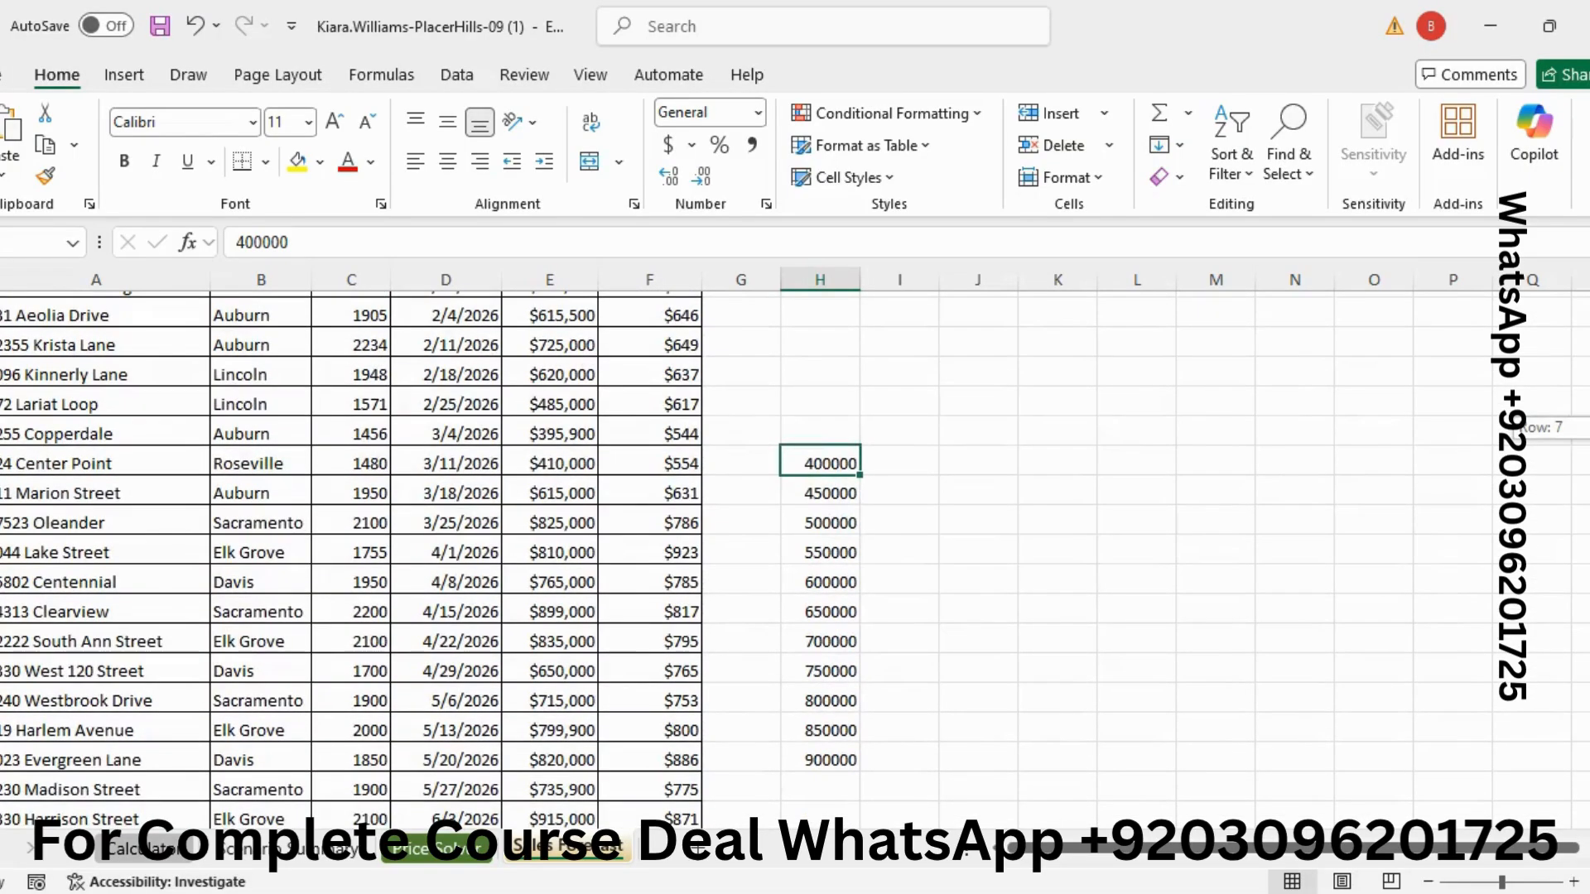
pyautogui.click(806, 464)
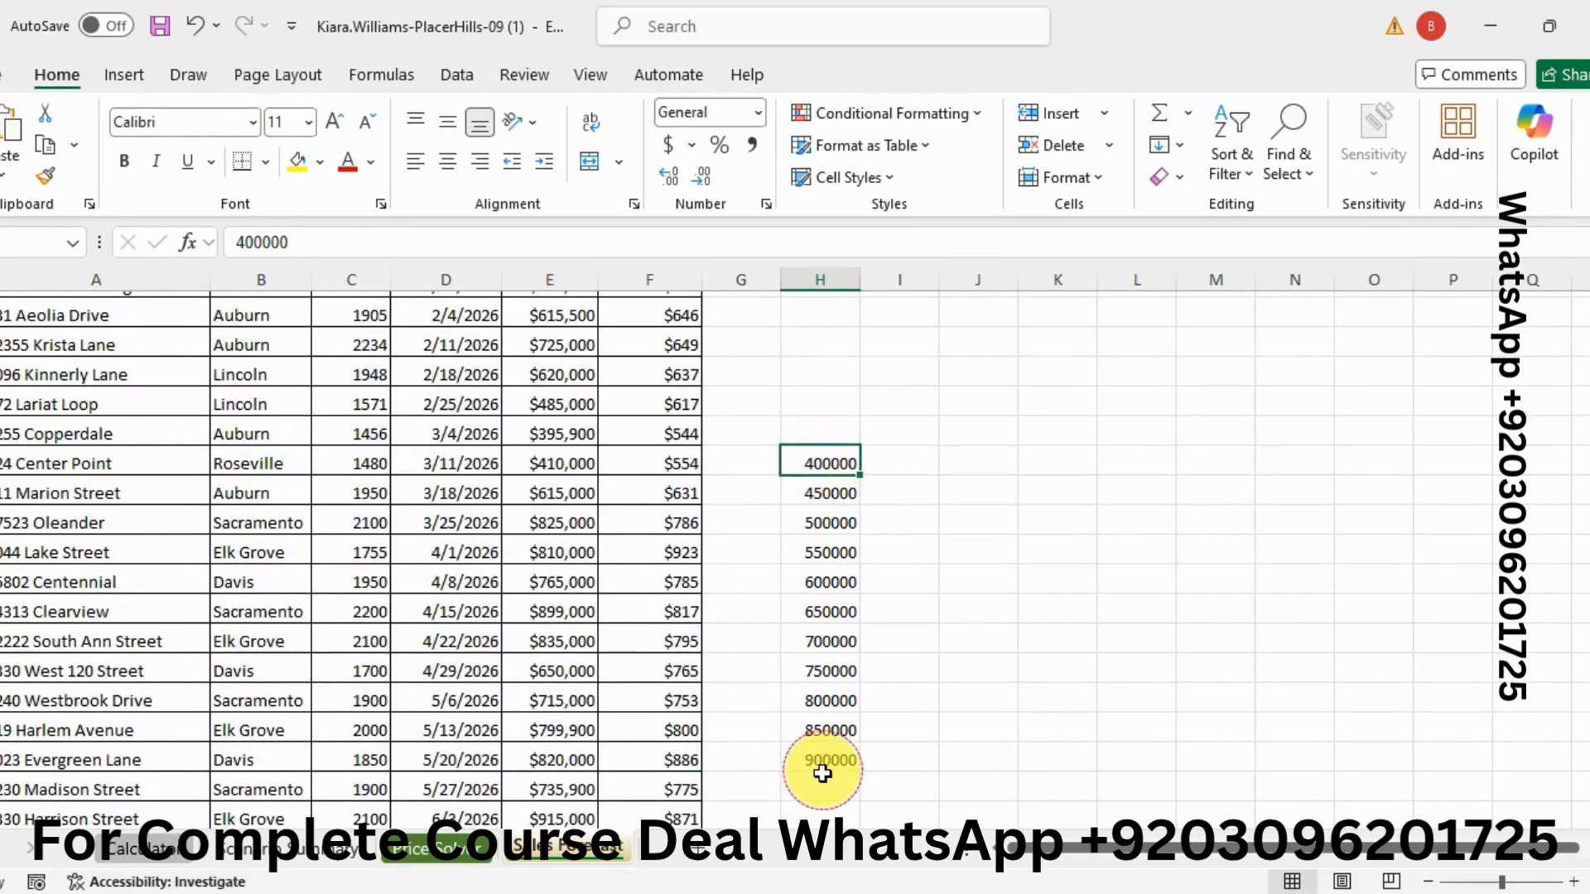
# Step: Read item 9b in Word, return to Excel and start the Histogram tool of the Analysis ToolPak
pyautogui.hotkey('alt', 'Tab')
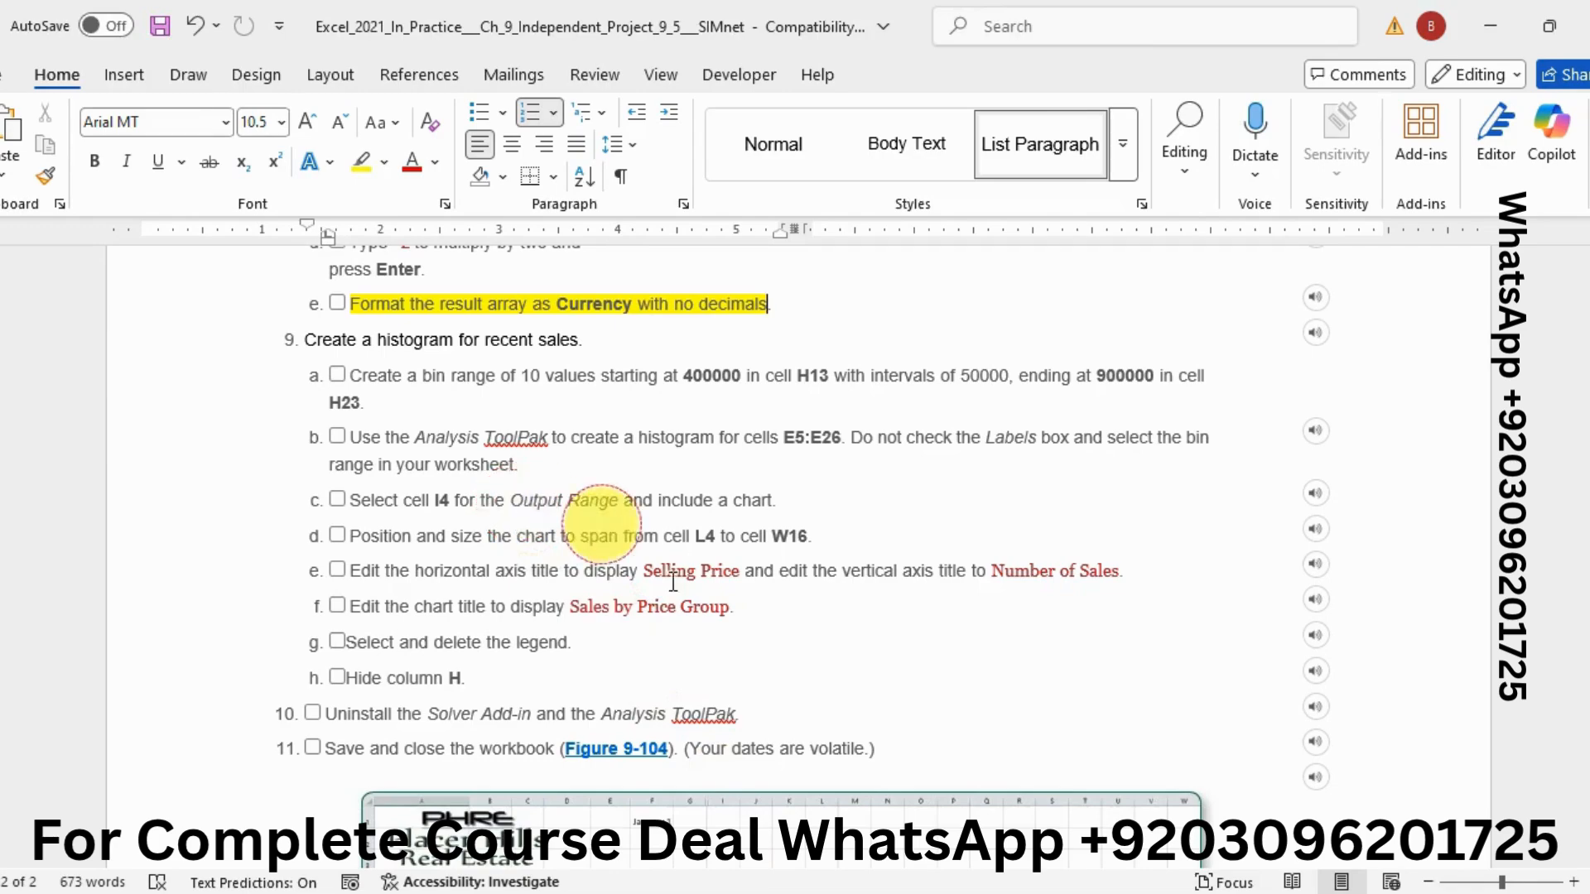
pyautogui.click(889, 893)
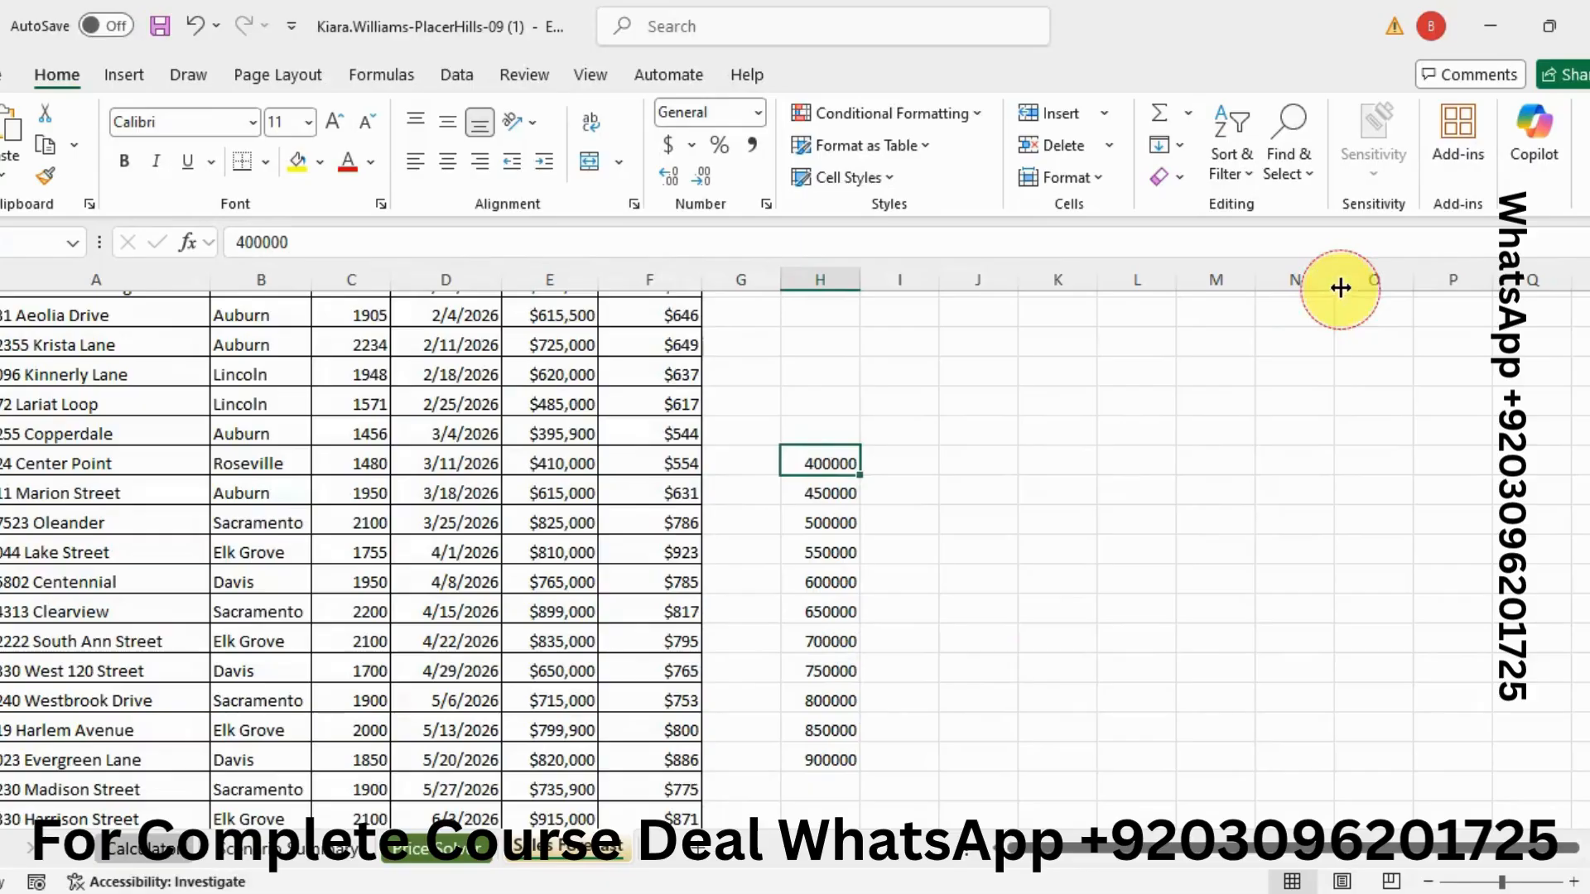
pyautogui.click(477, 73)
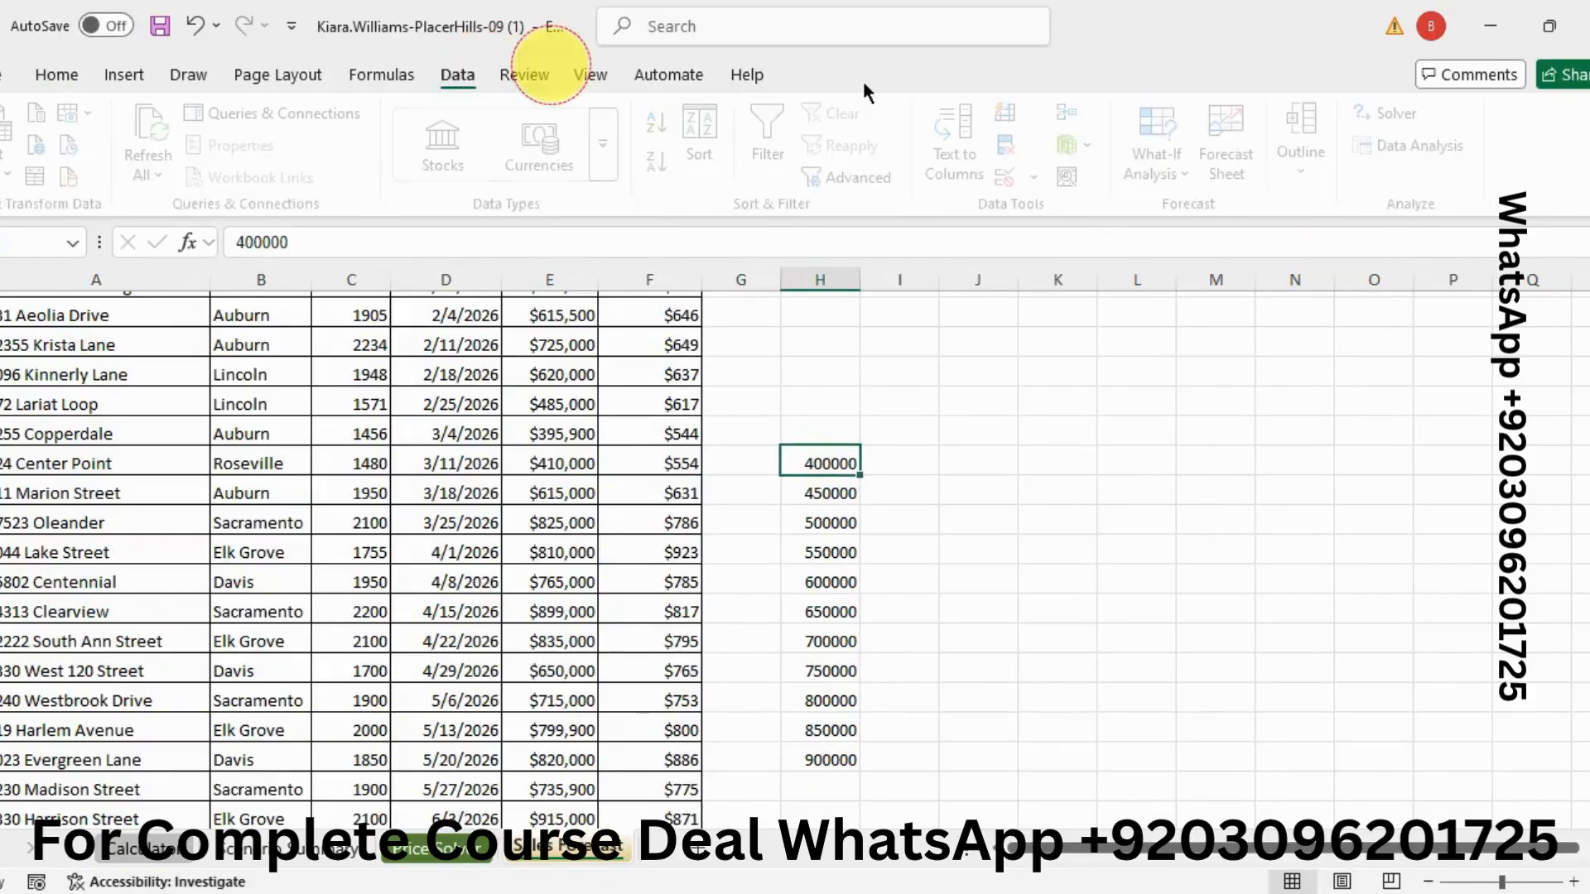
pyautogui.click(1435, 149)
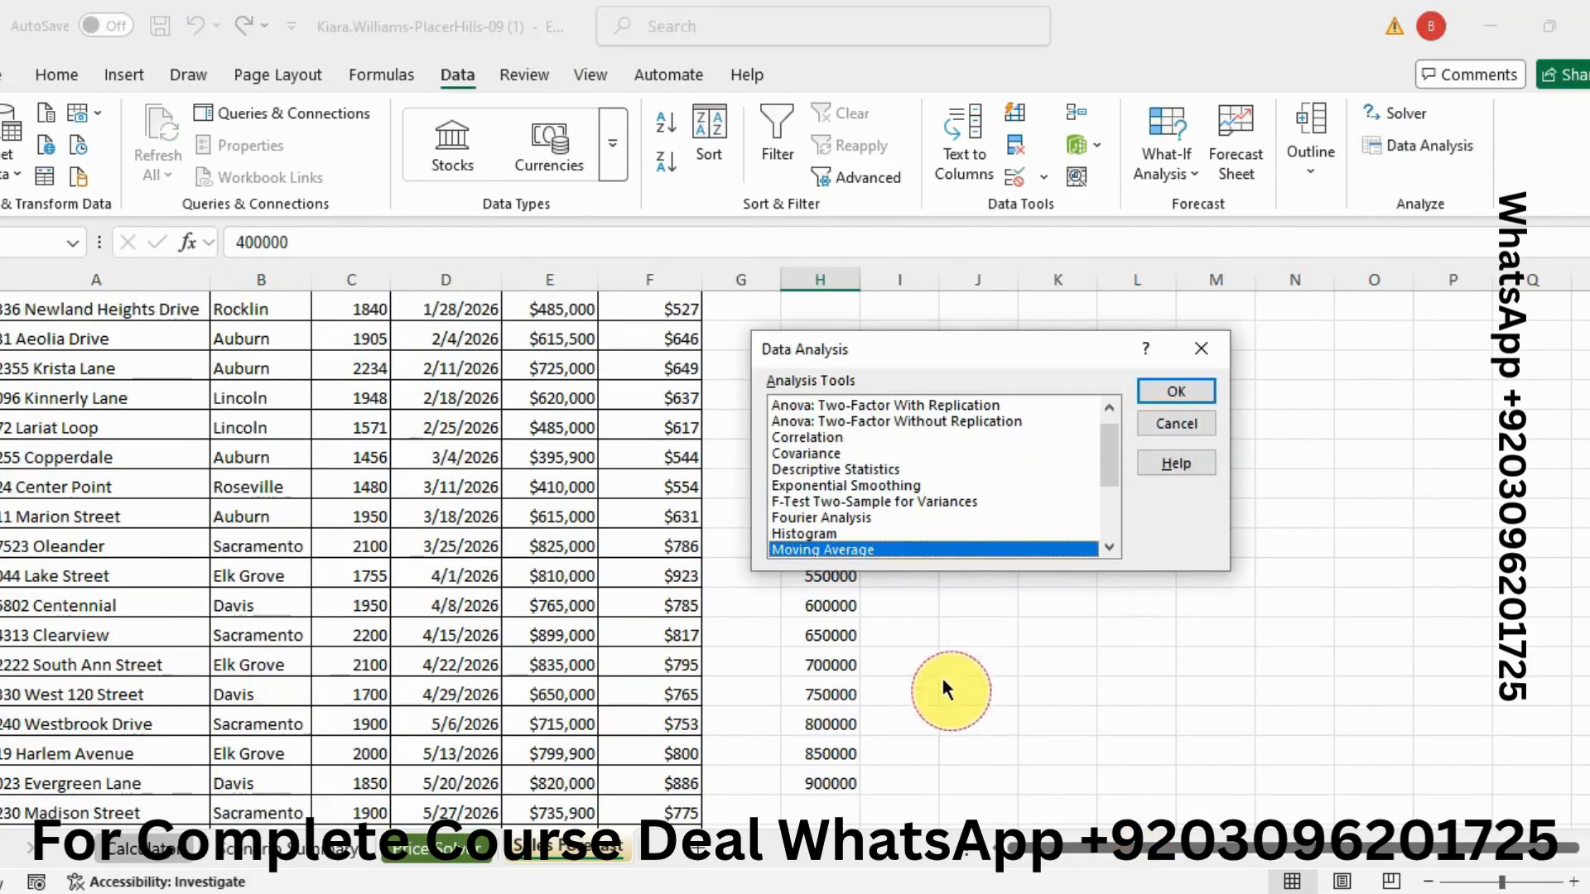
pyautogui.click(822, 533)
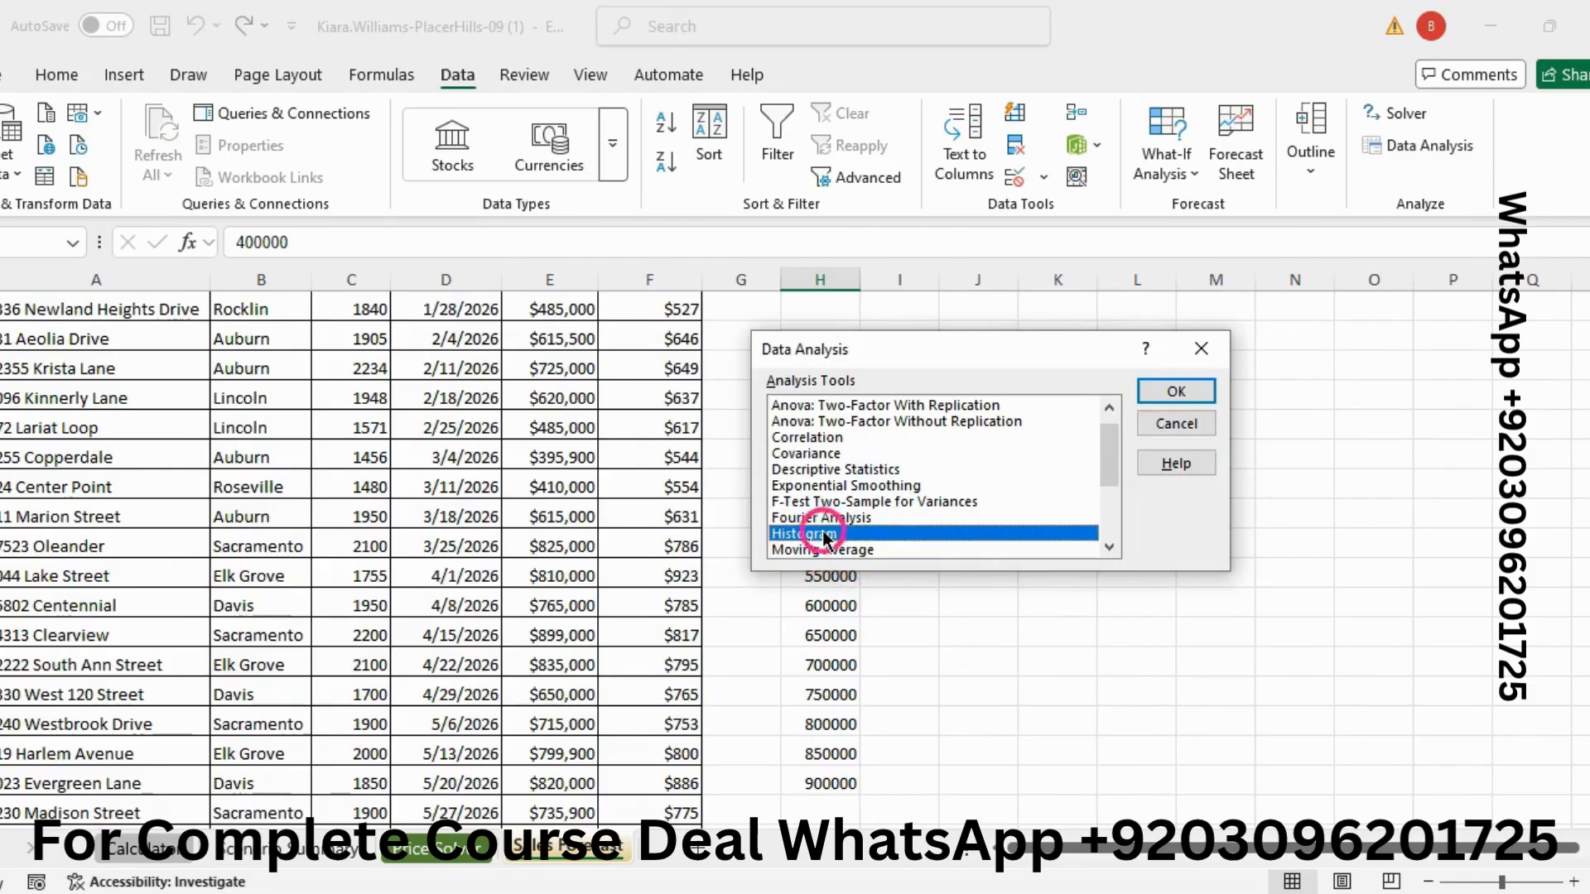
pyautogui.click(1154, 392)
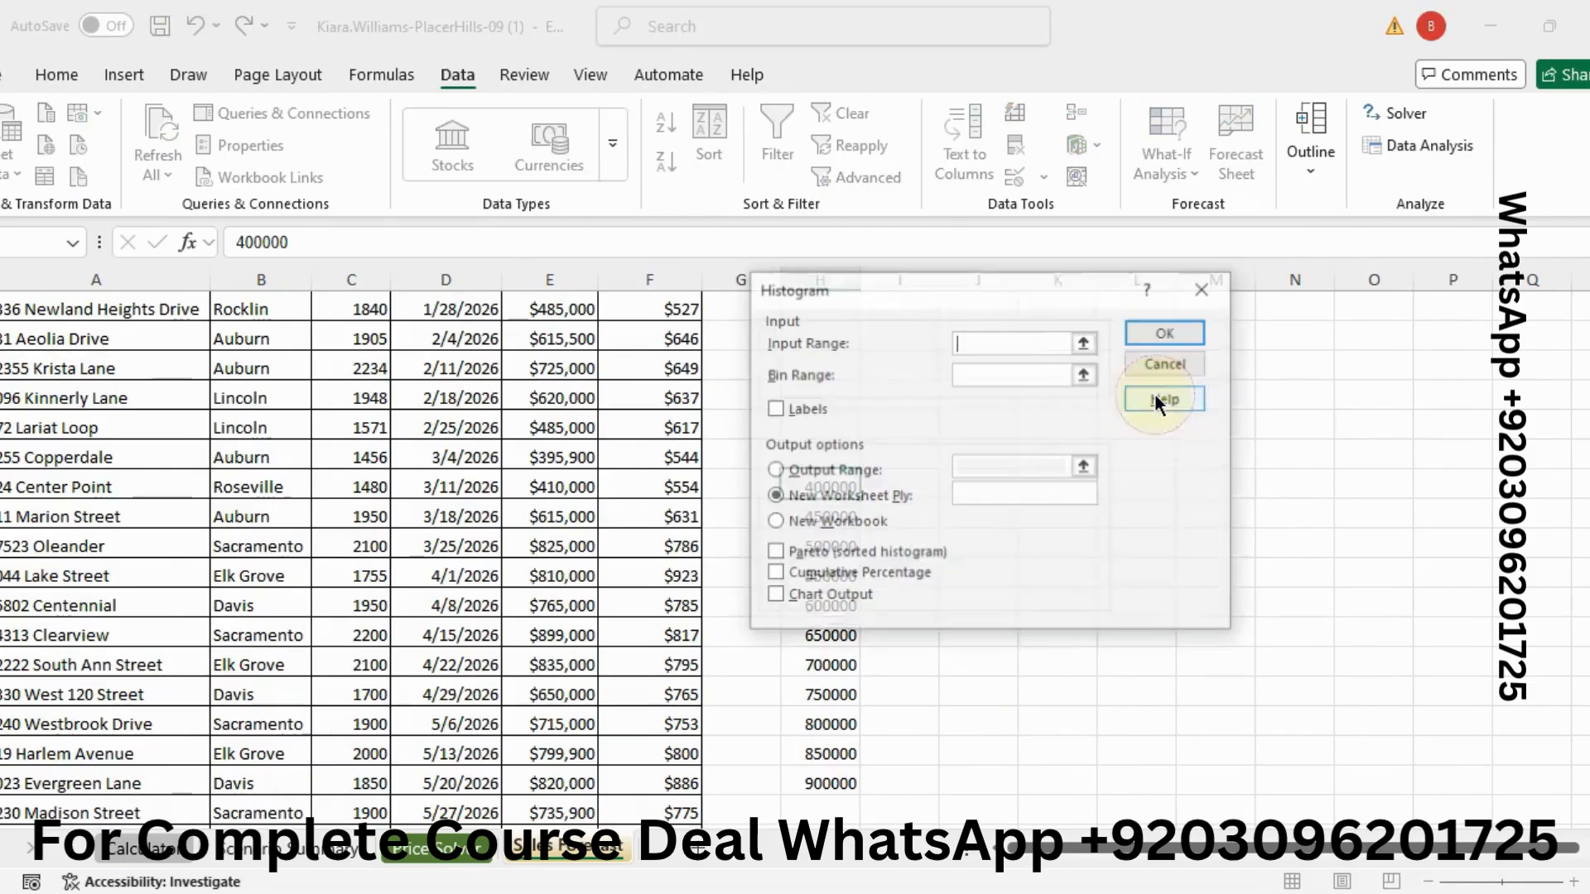
# Step: Recheck the histogram source cells in Word and set the Histogram input range to E5:E26 in Excel
pyautogui.moveTo(932, 281); pyautogui.dragTo(988, 281)
pyautogui.click(824, 893)
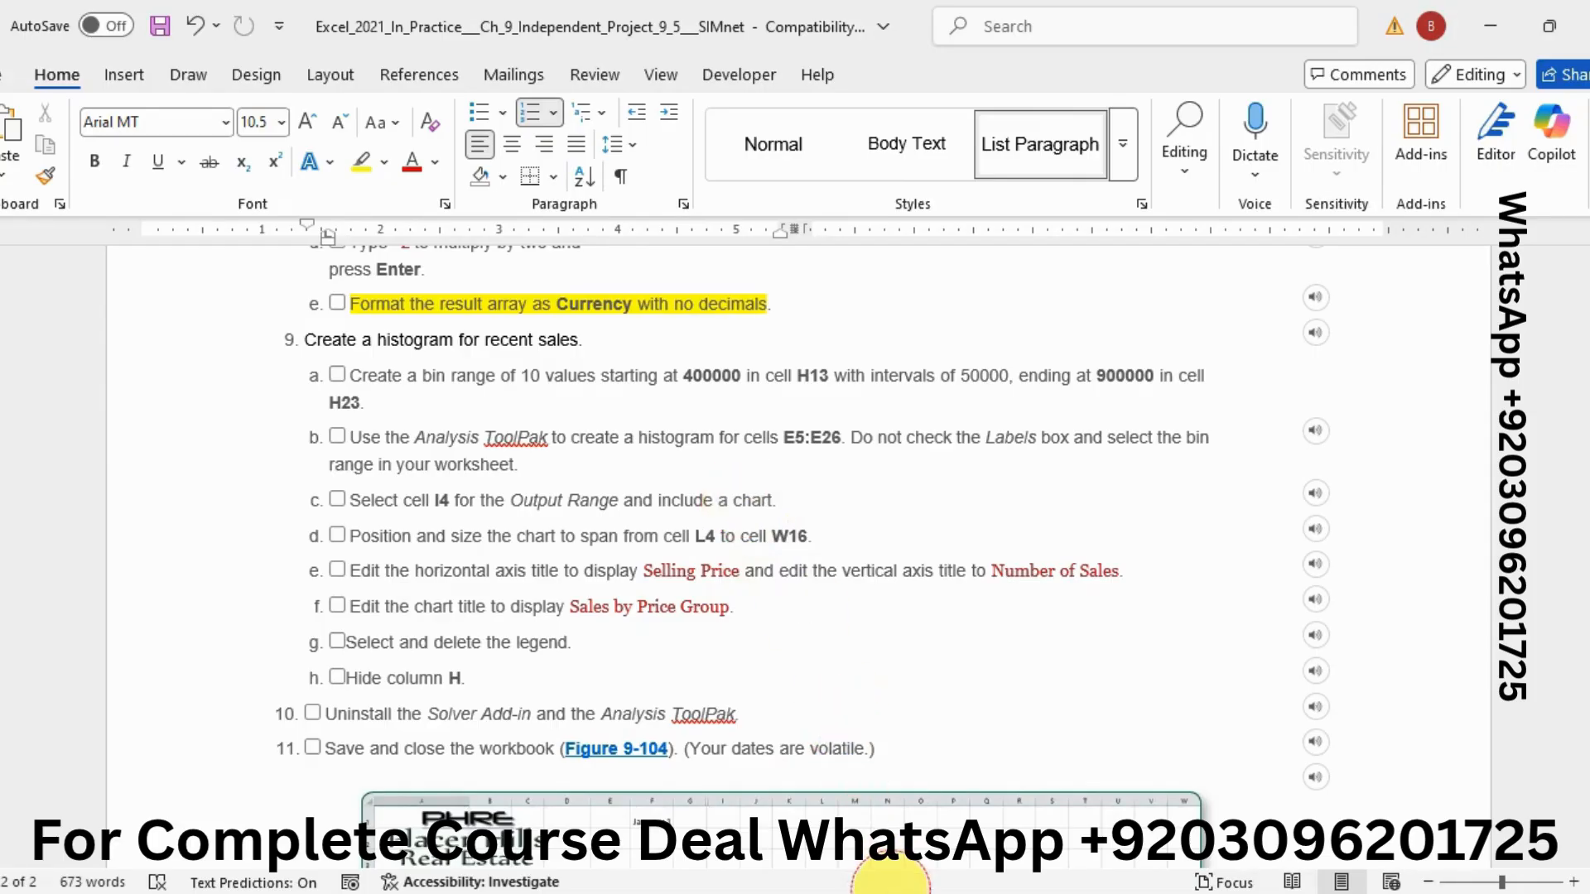
pyautogui.click(887, 893)
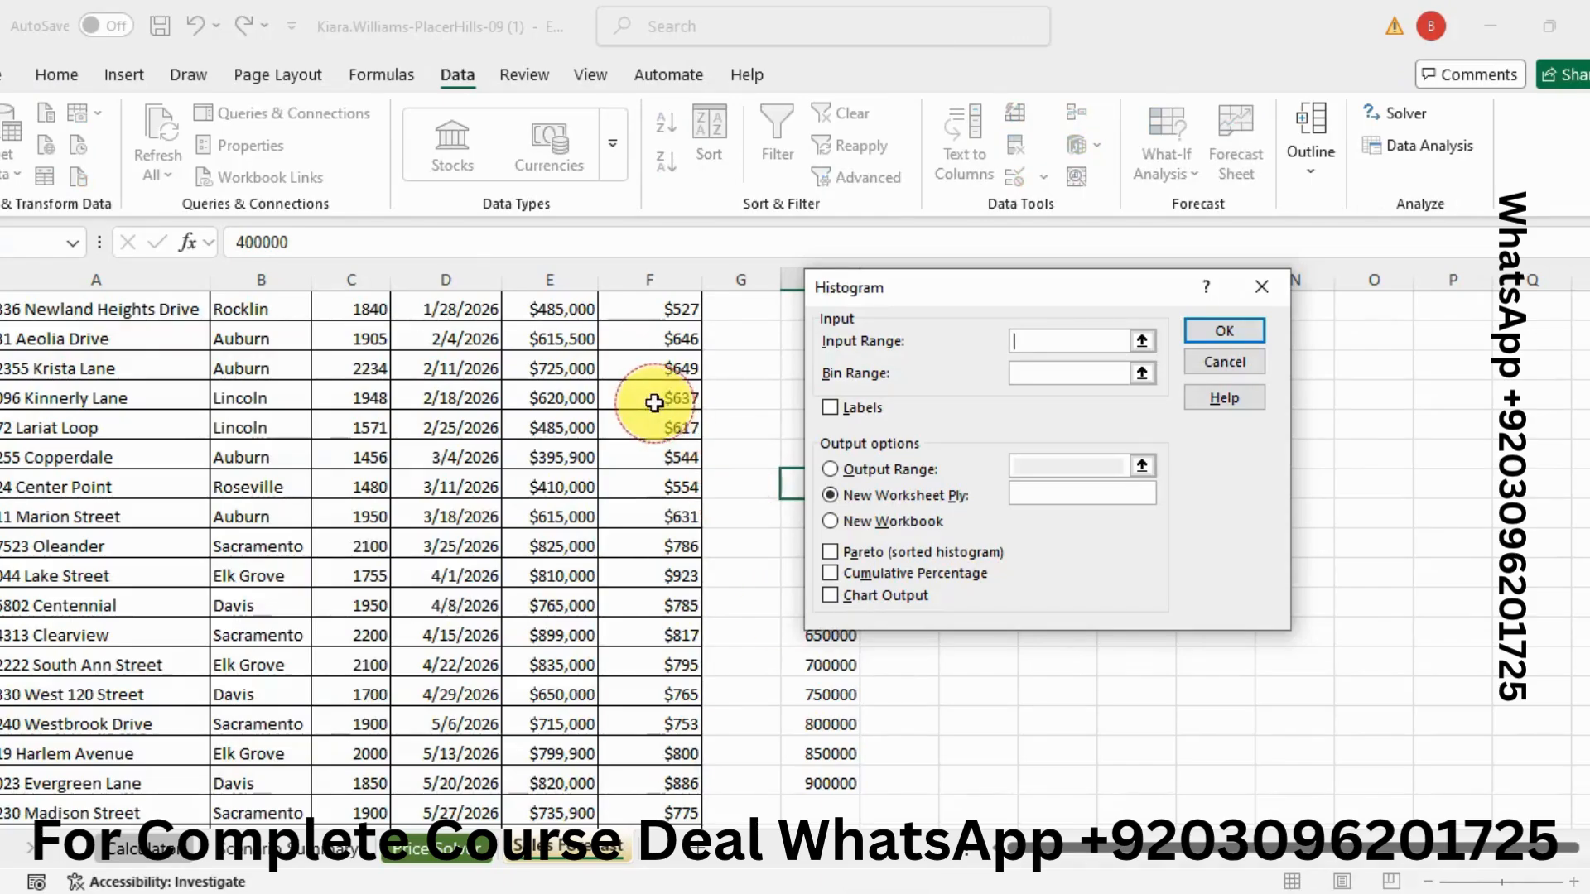
pyautogui.scroll(3, 1573, 489)
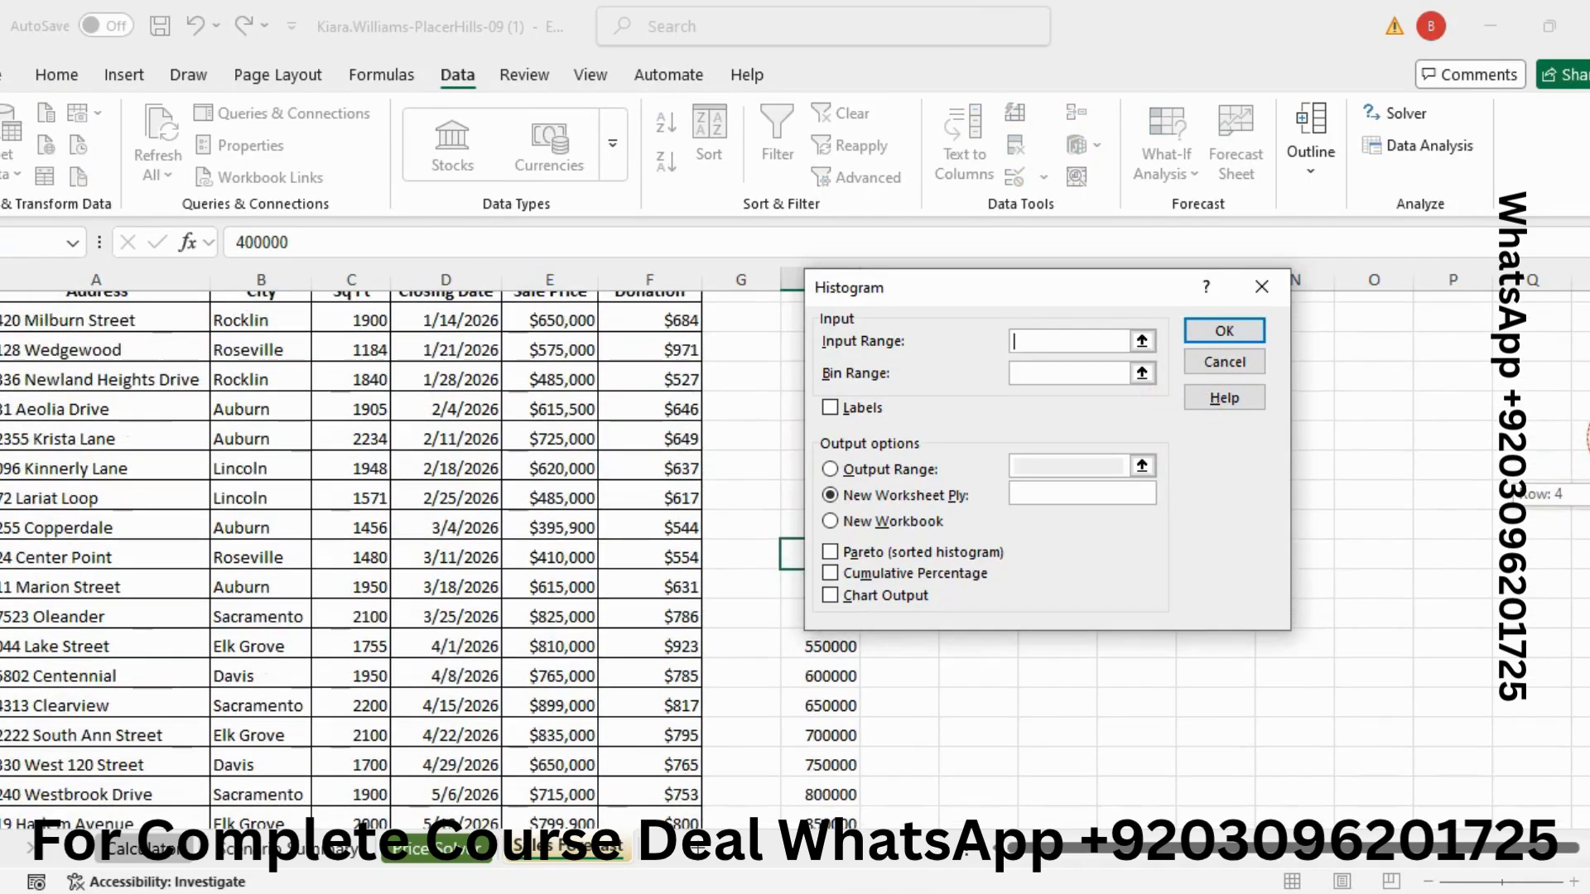
pyautogui.moveTo(548, 343); pyautogui.dragTo(566, 779)
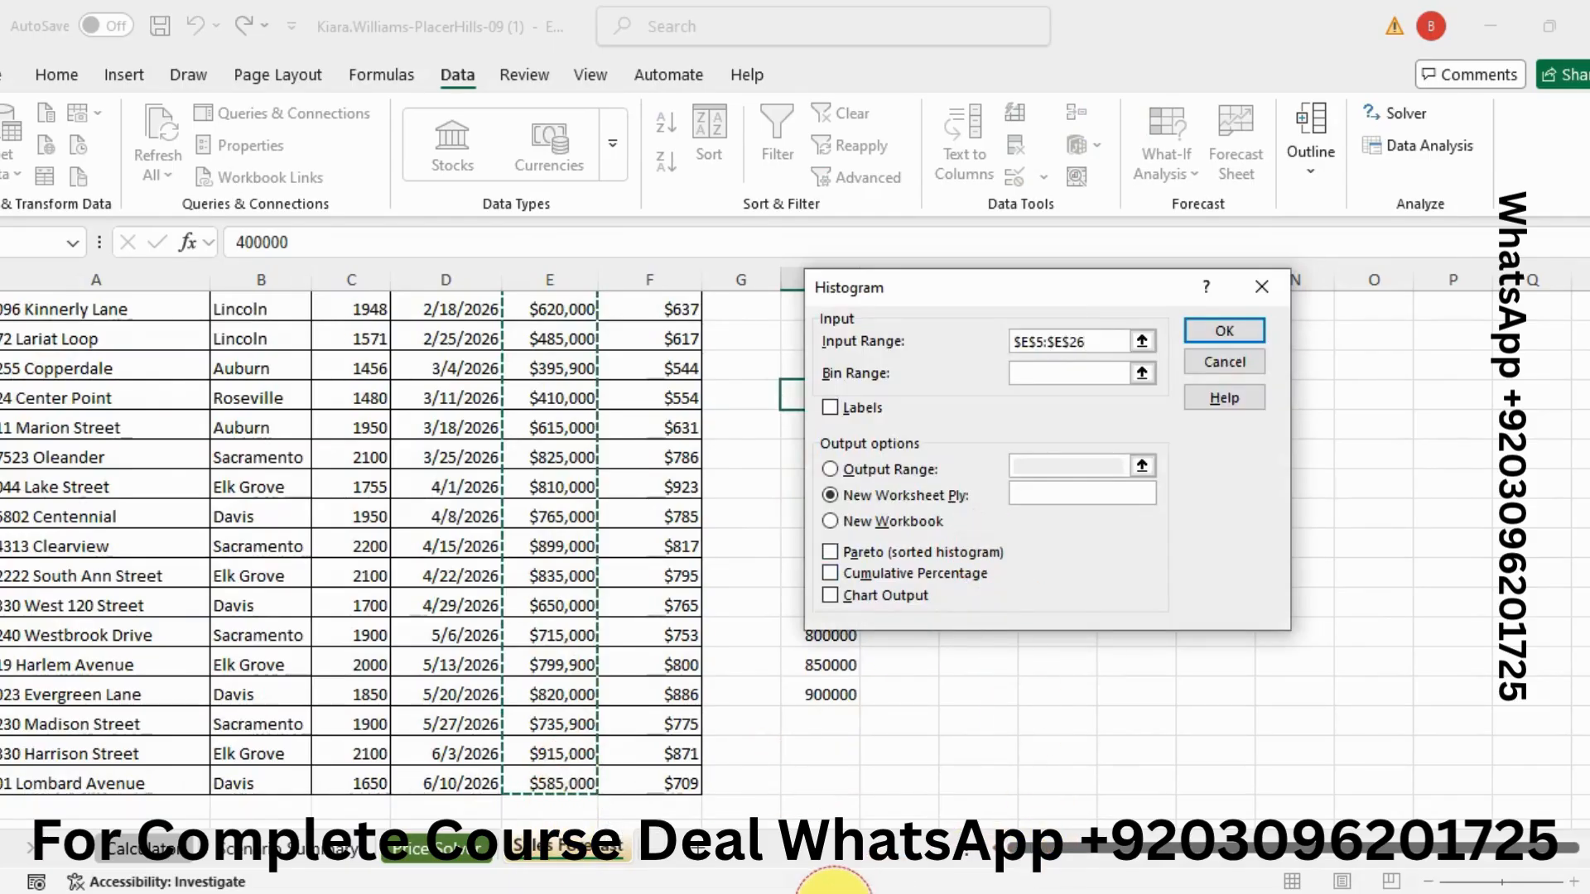
# Step: Recheck the labels, bin range and output range instructions of items 9b and 9c in Word
pyautogui.click(833, 893)
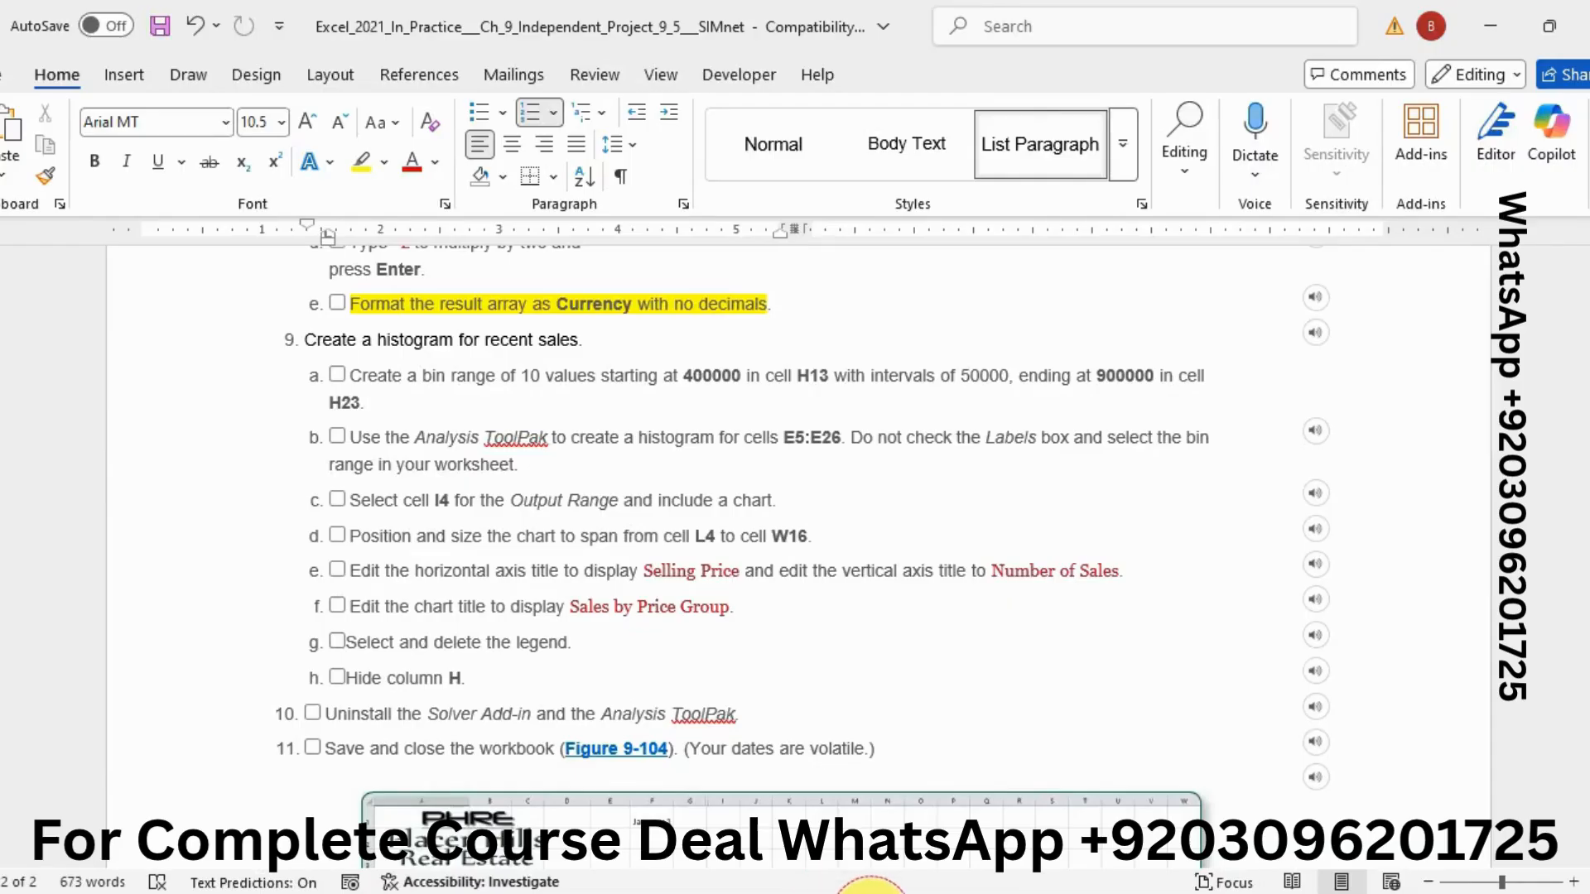
pyautogui.click(871, 893)
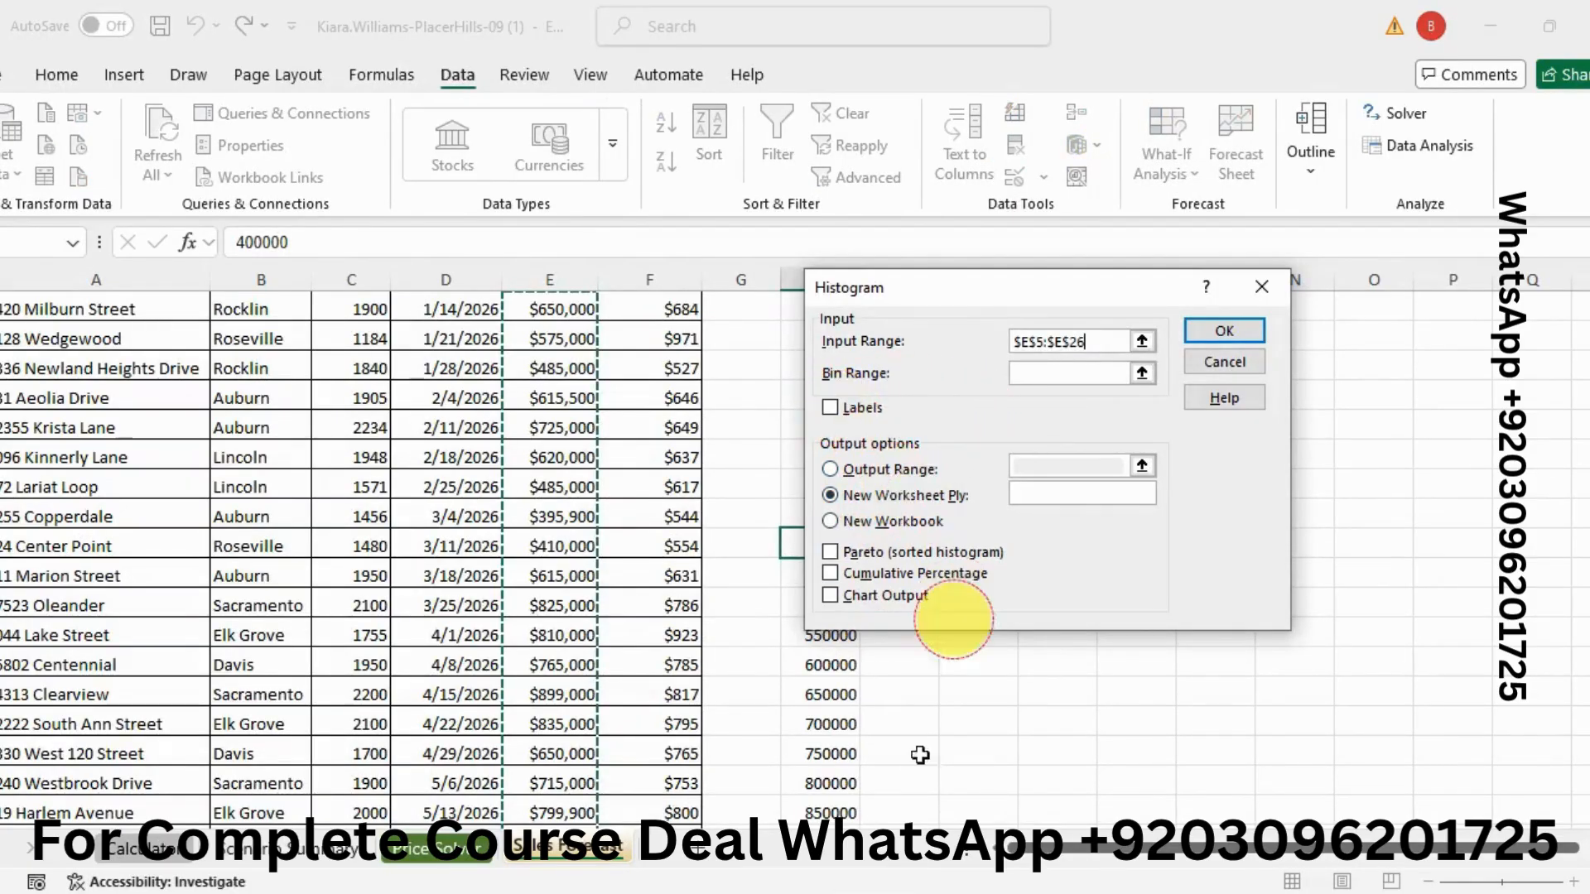
pyautogui.click(836, 890)
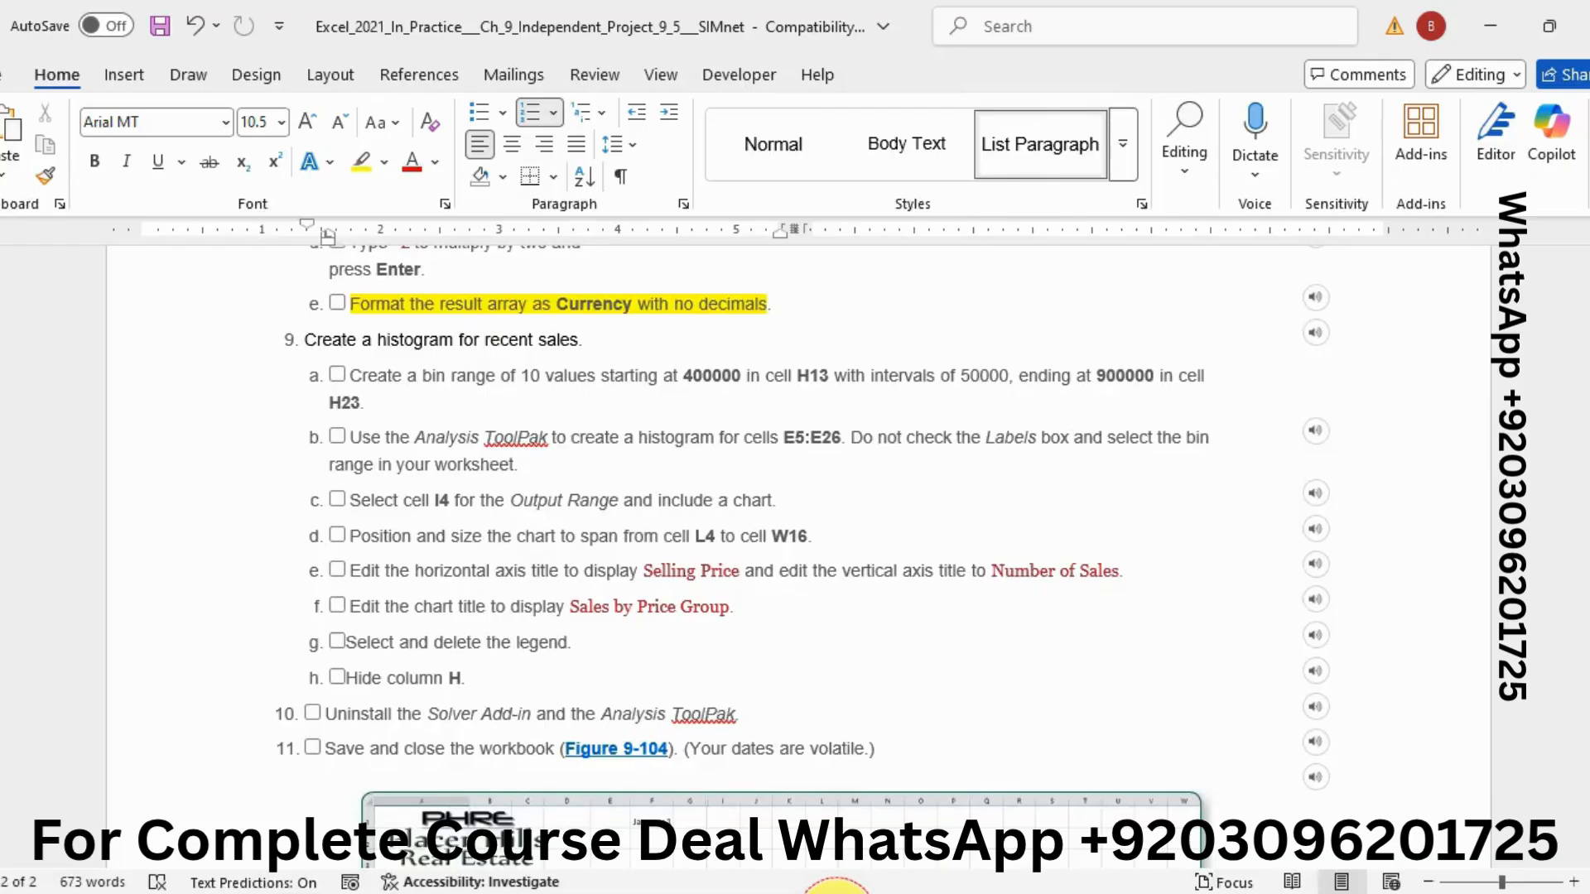
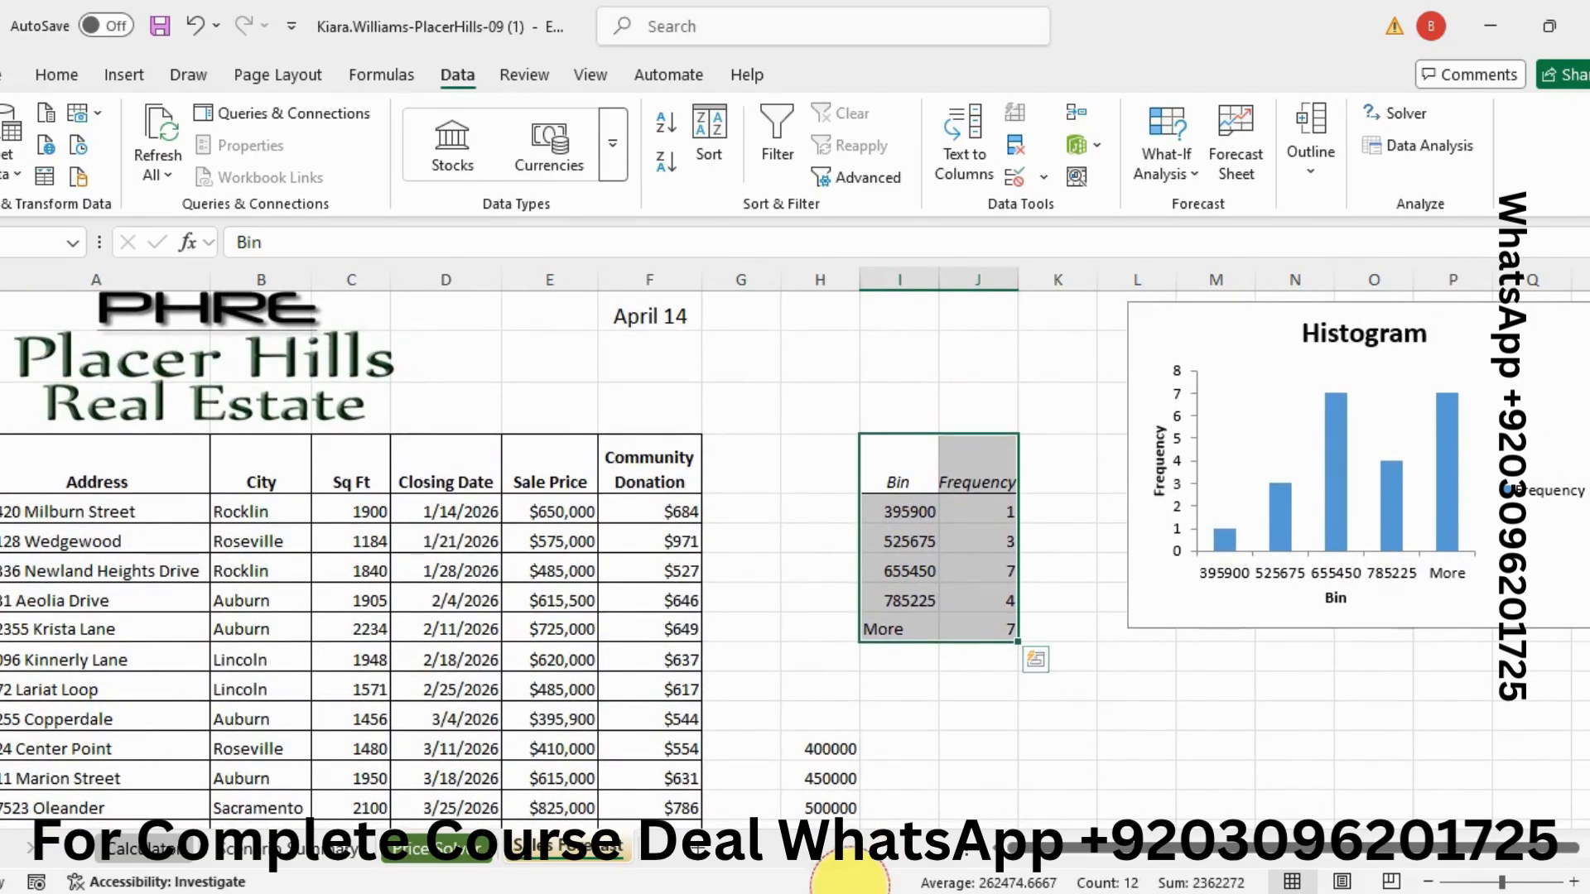
# Step: Compare the histogram instructions of item 9 with the sample figure in Word and return to the Excel workbook
pyautogui.click(841, 893)
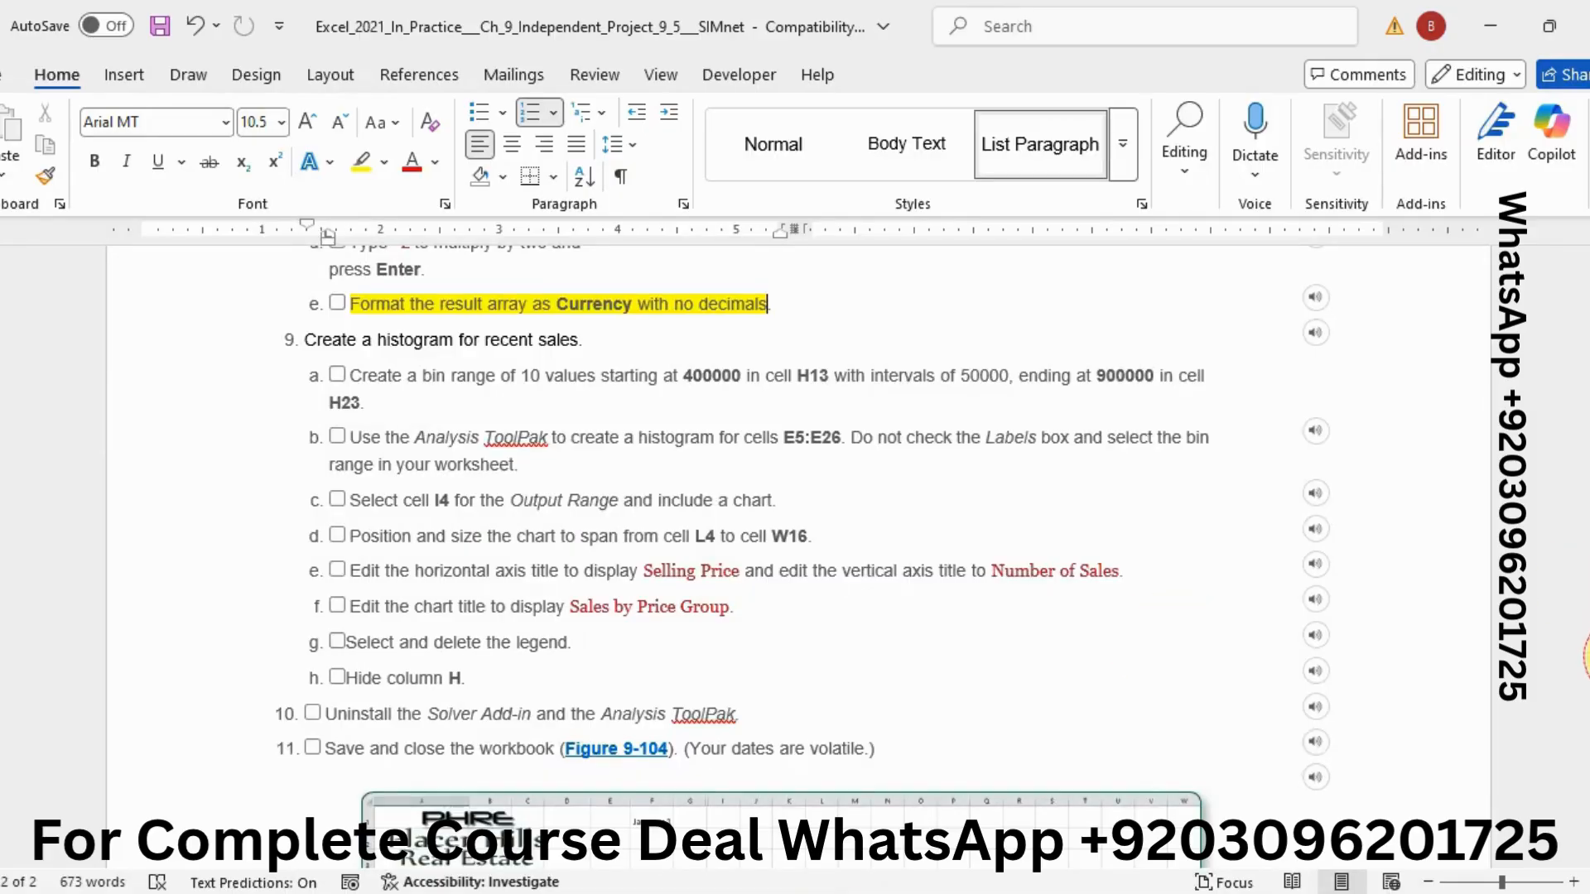
pyautogui.moveTo(1588, 644); pyautogui.dragTo(1588, 702)
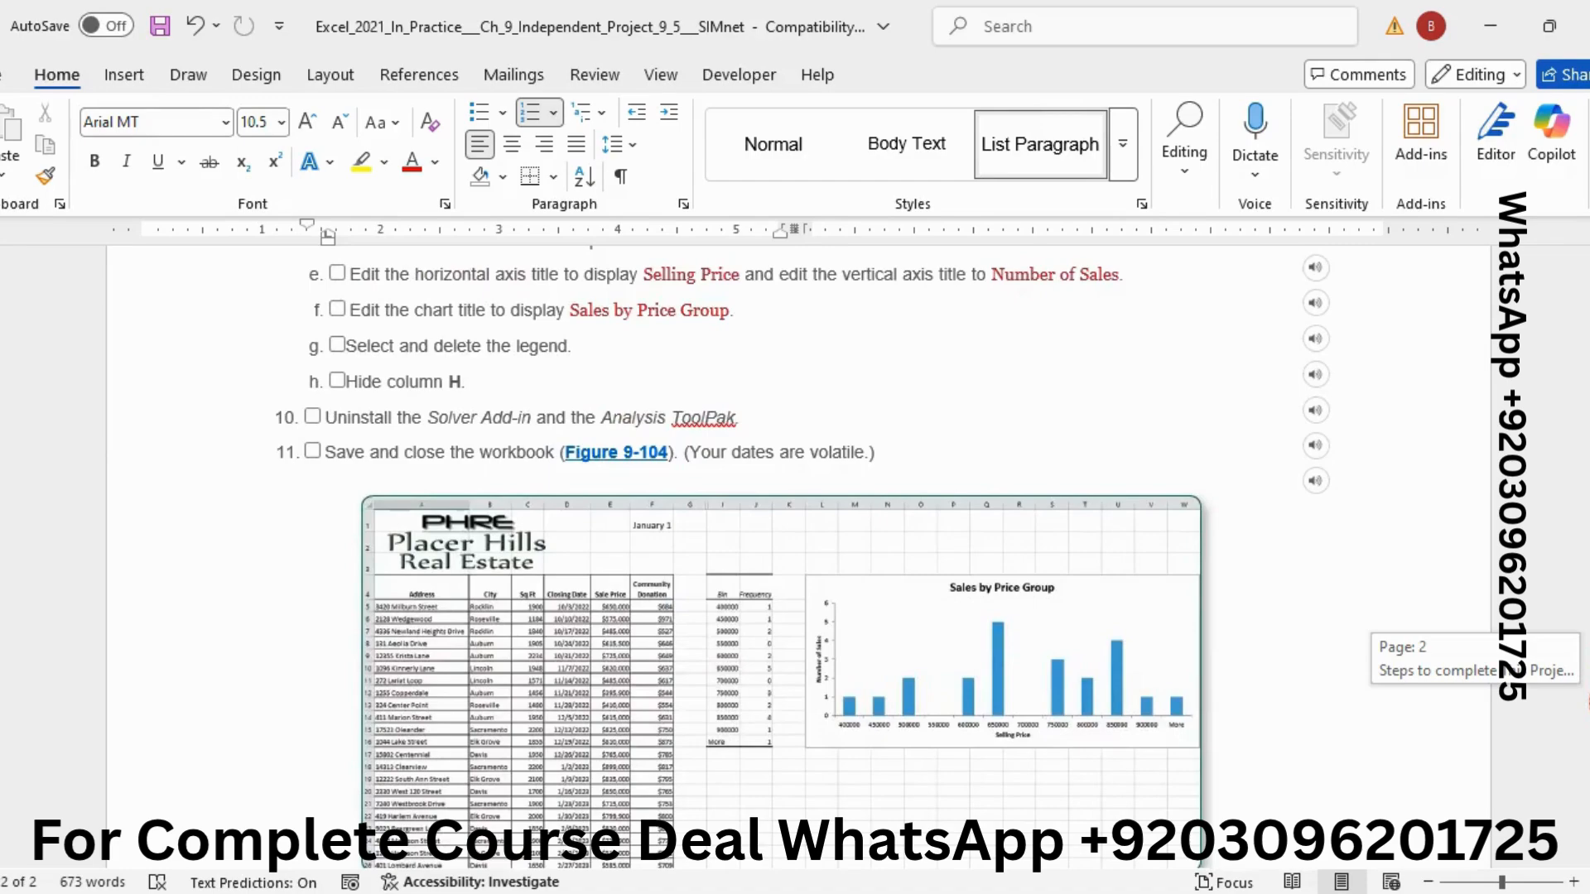
pyautogui.moveTo(1589, 703)
pyautogui.mouseDown()
pyautogui.moveTo(1589, 723)
pyautogui.moveTo(1589, 690)
pyautogui.mouseUp()
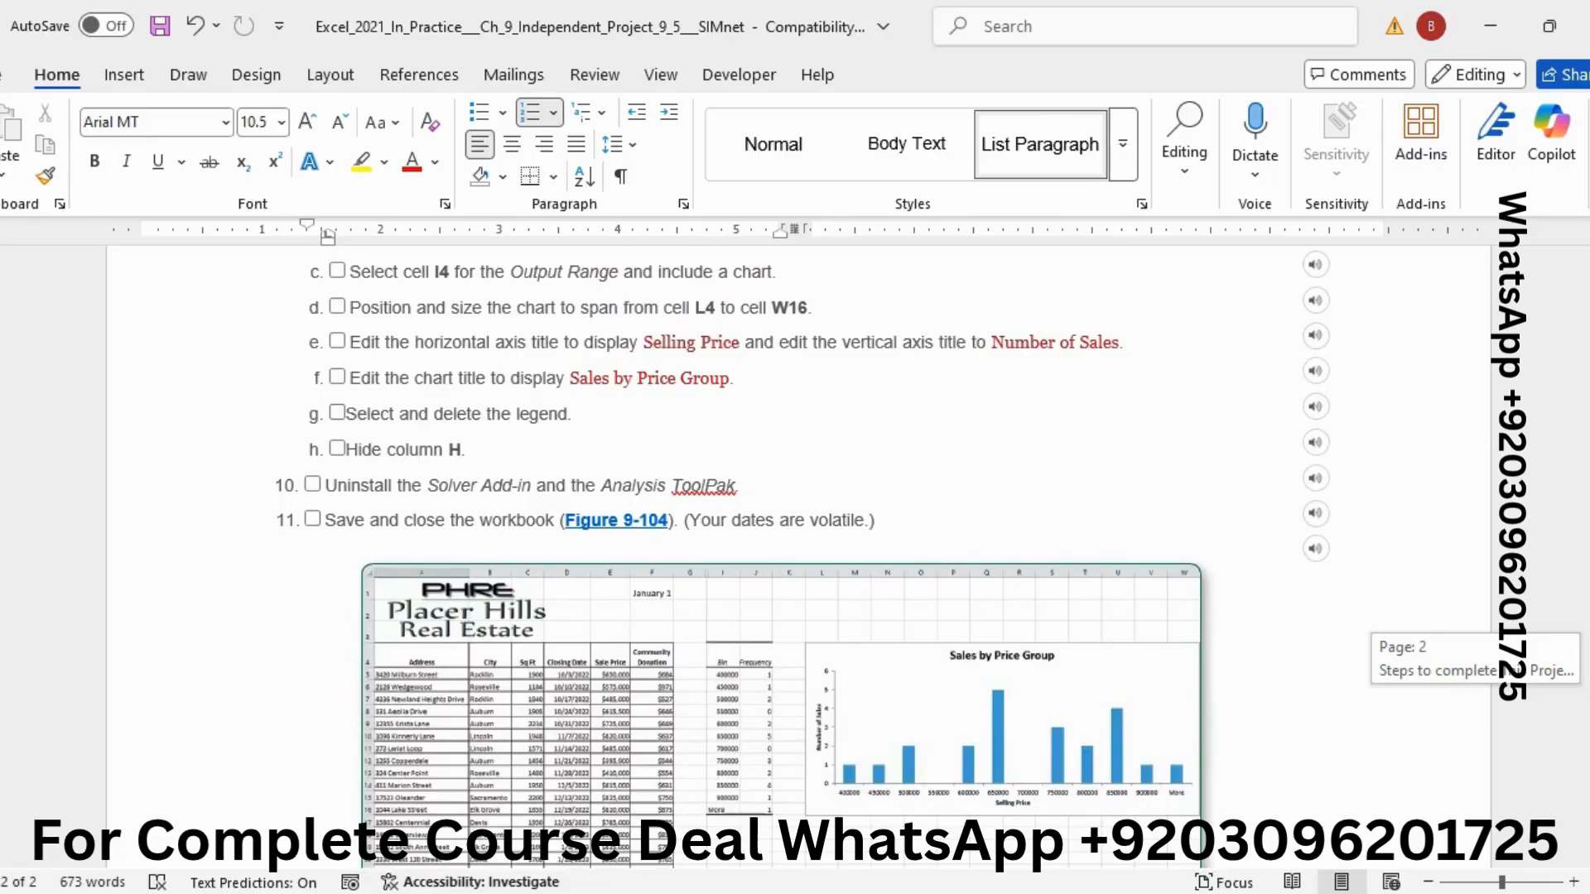
pyautogui.moveTo(1588, 689)
pyautogui.mouseDown()
pyautogui.moveTo(1589, 738)
pyautogui.moveTo(1588, 666)
pyautogui.mouseUp()
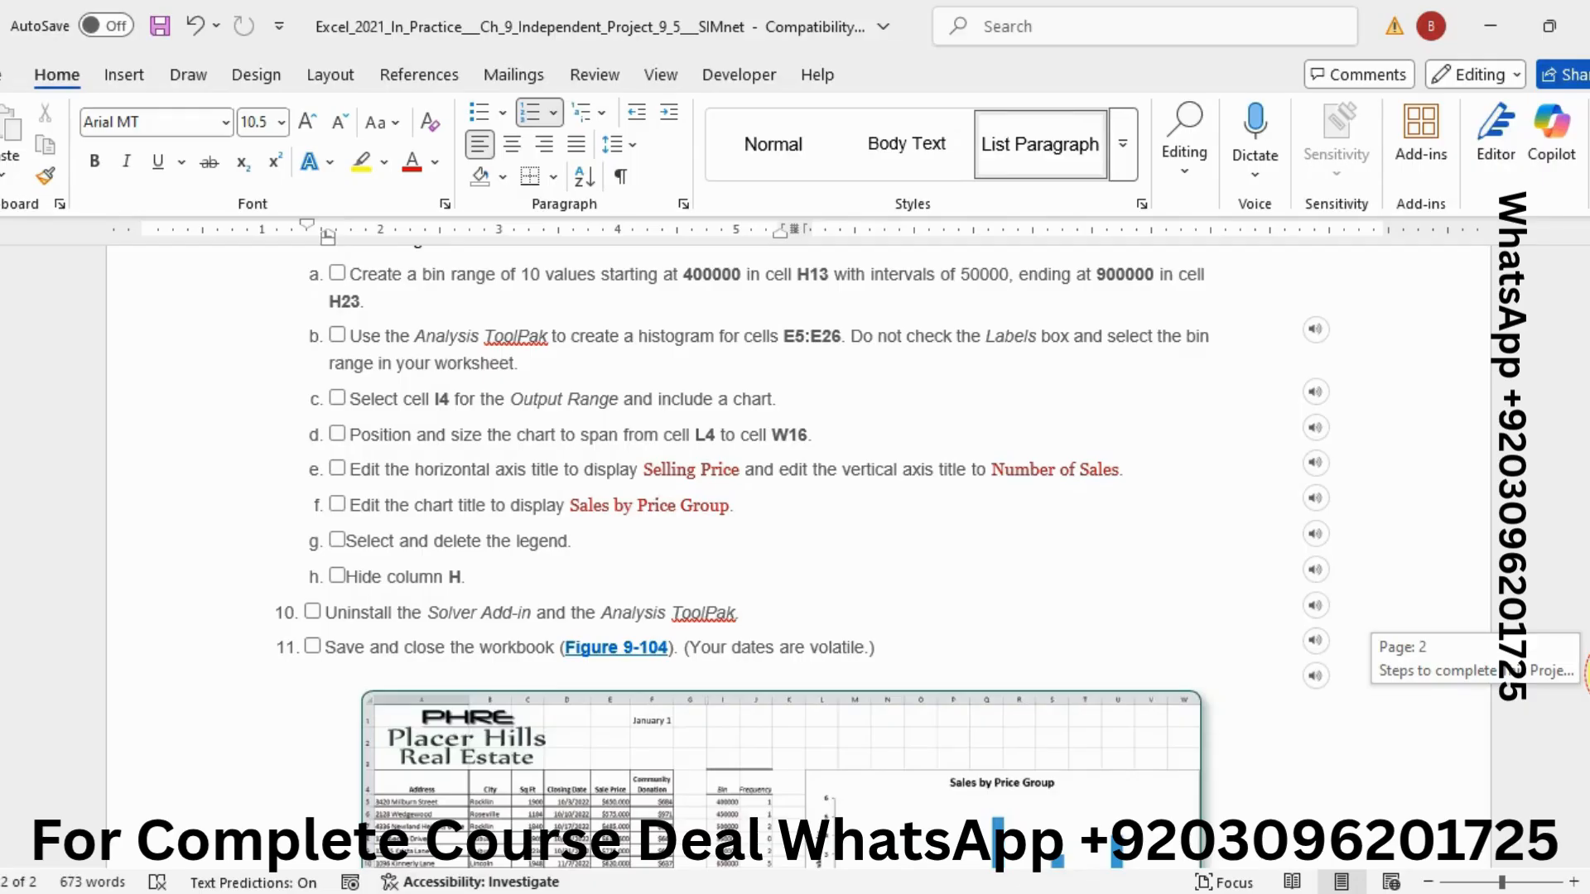
pyautogui.moveTo(1588, 673); pyautogui.dragTo(1589, 673)
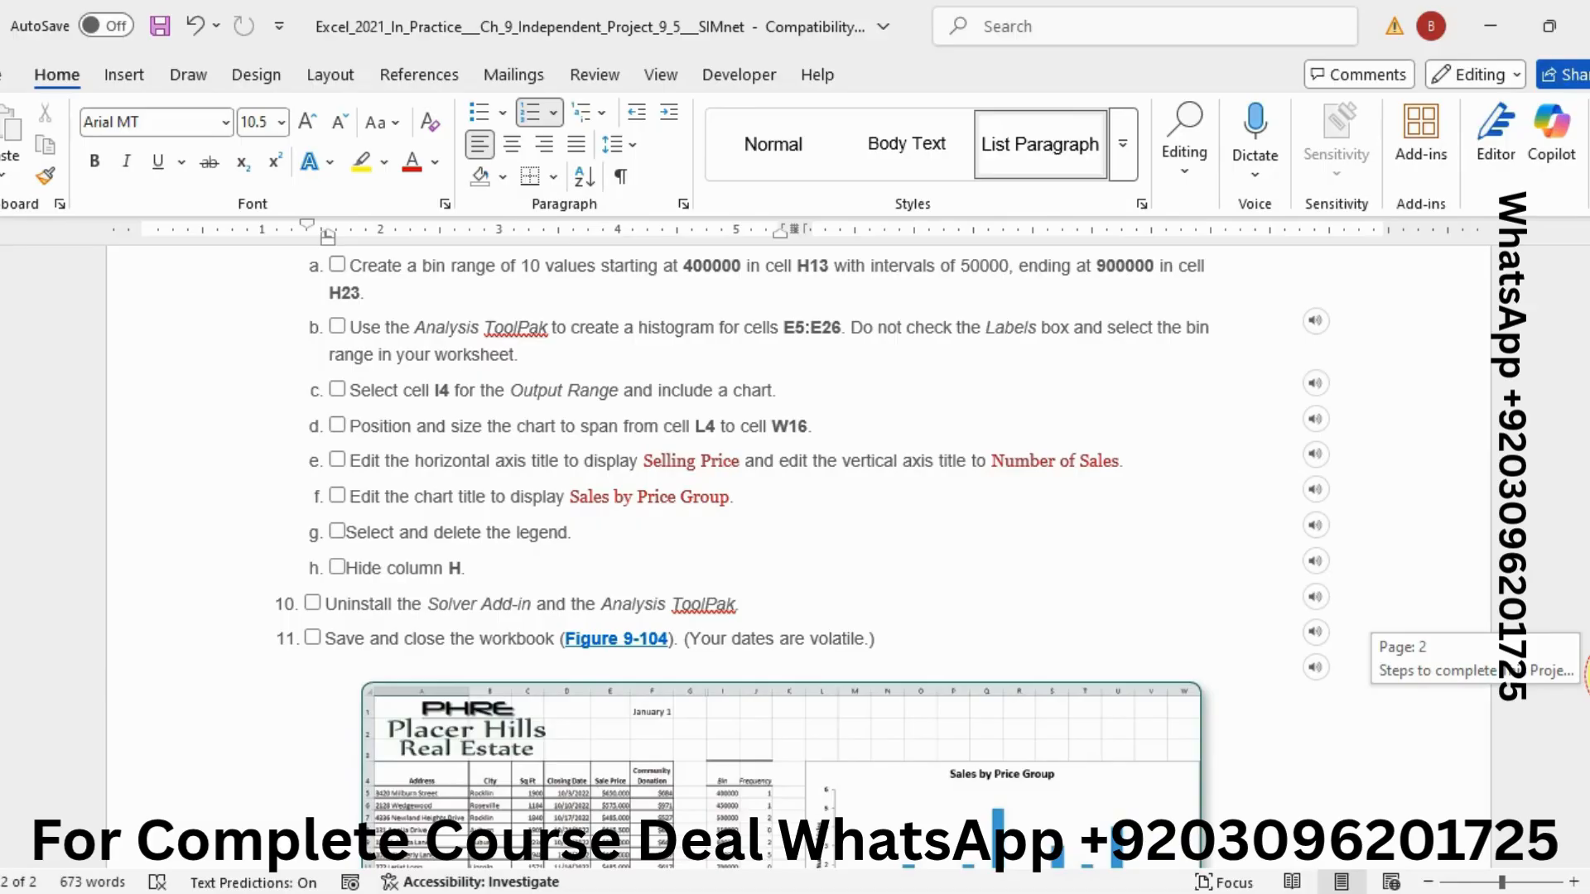
pyautogui.moveTo(1589, 675); pyautogui.dragTo(1589, 689)
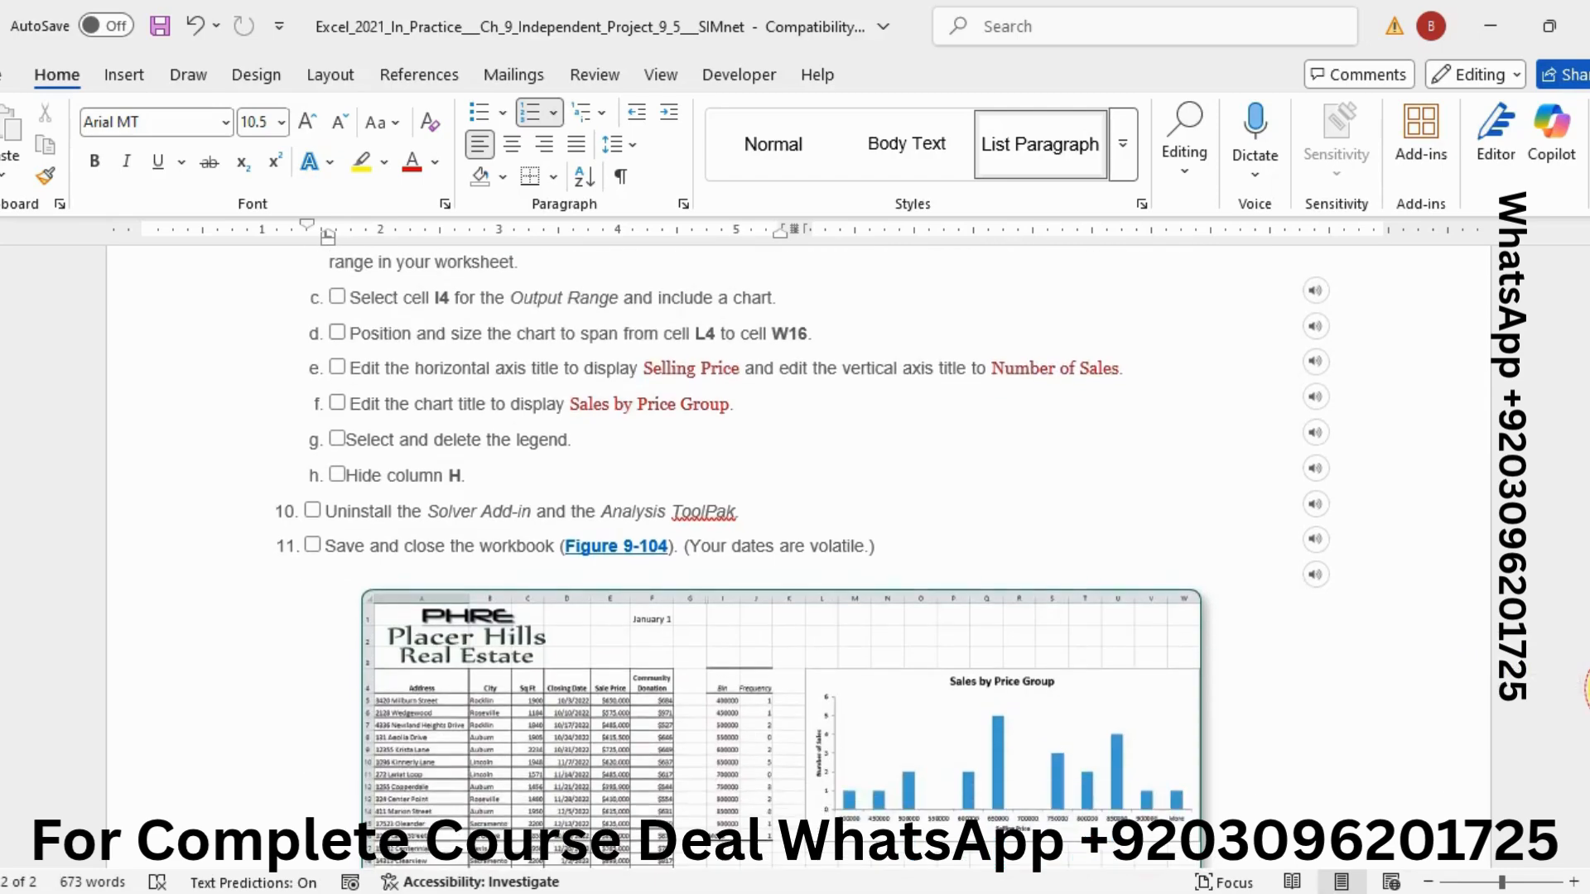
pyautogui.click(883, 893)
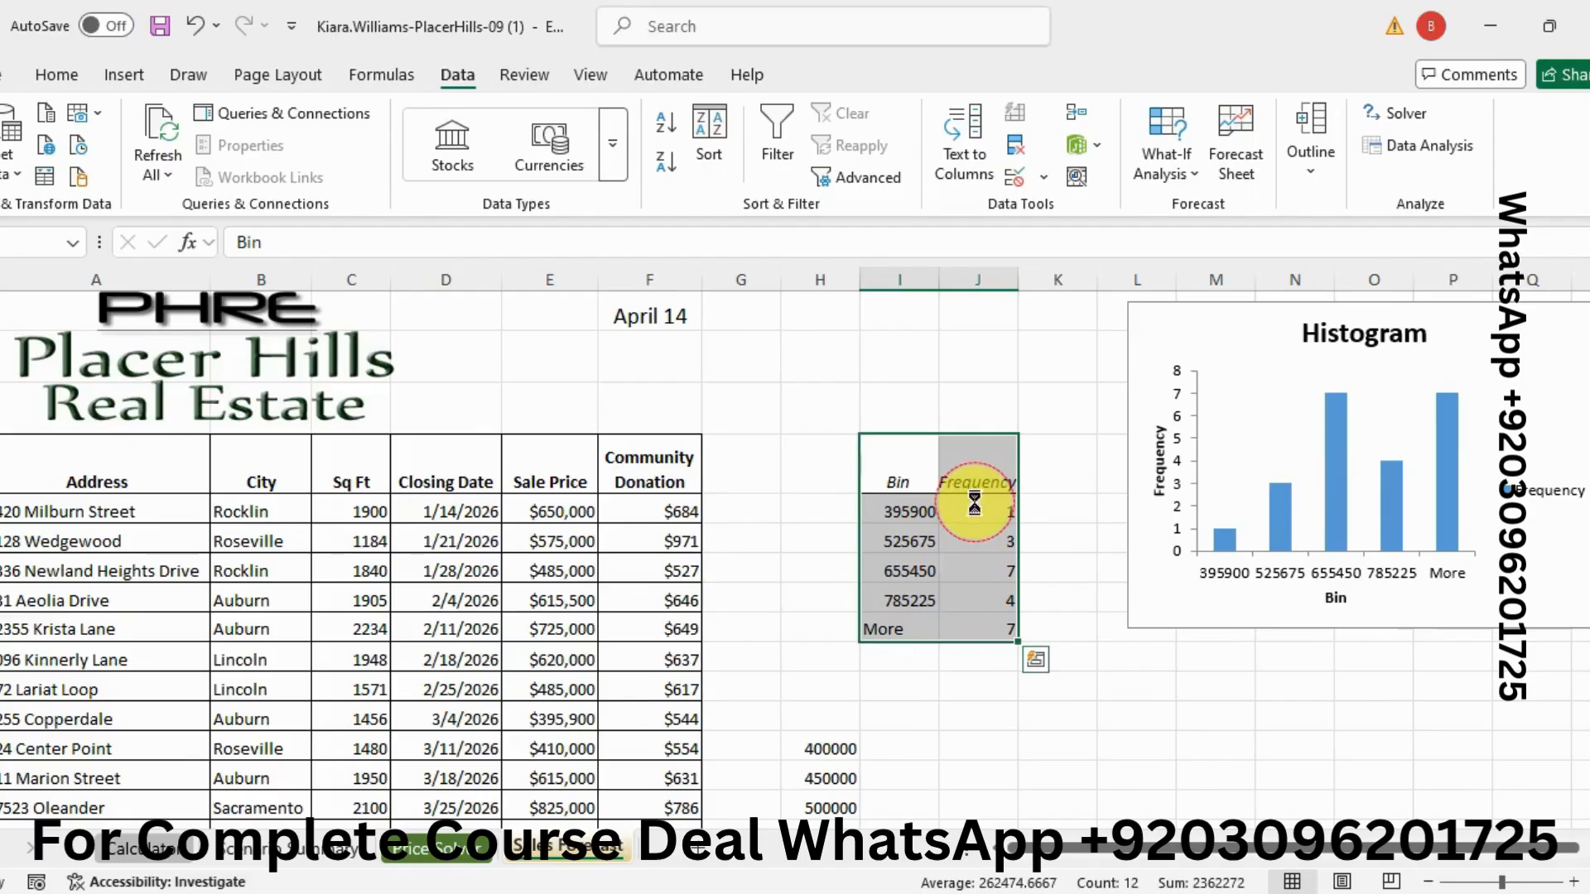
# Step: Delete the Bin and Frequency output table and the histogram chart, then select cell I4
pyautogui.press('Delete')
pyautogui.click(1160, 316)
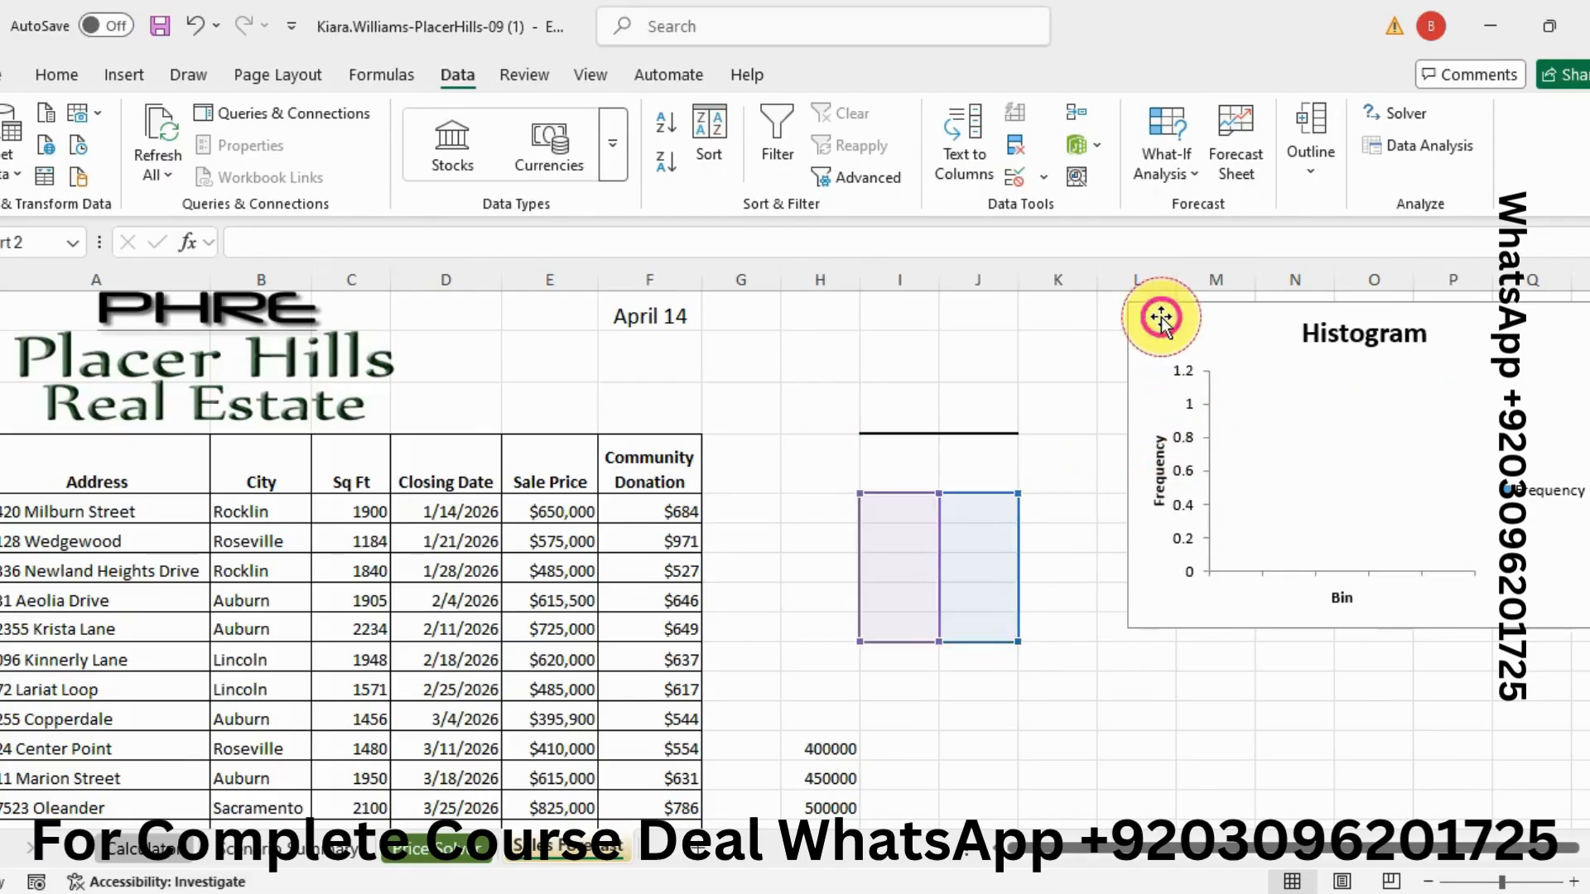
pyautogui.press('Delete')
pyautogui.click(908, 484)
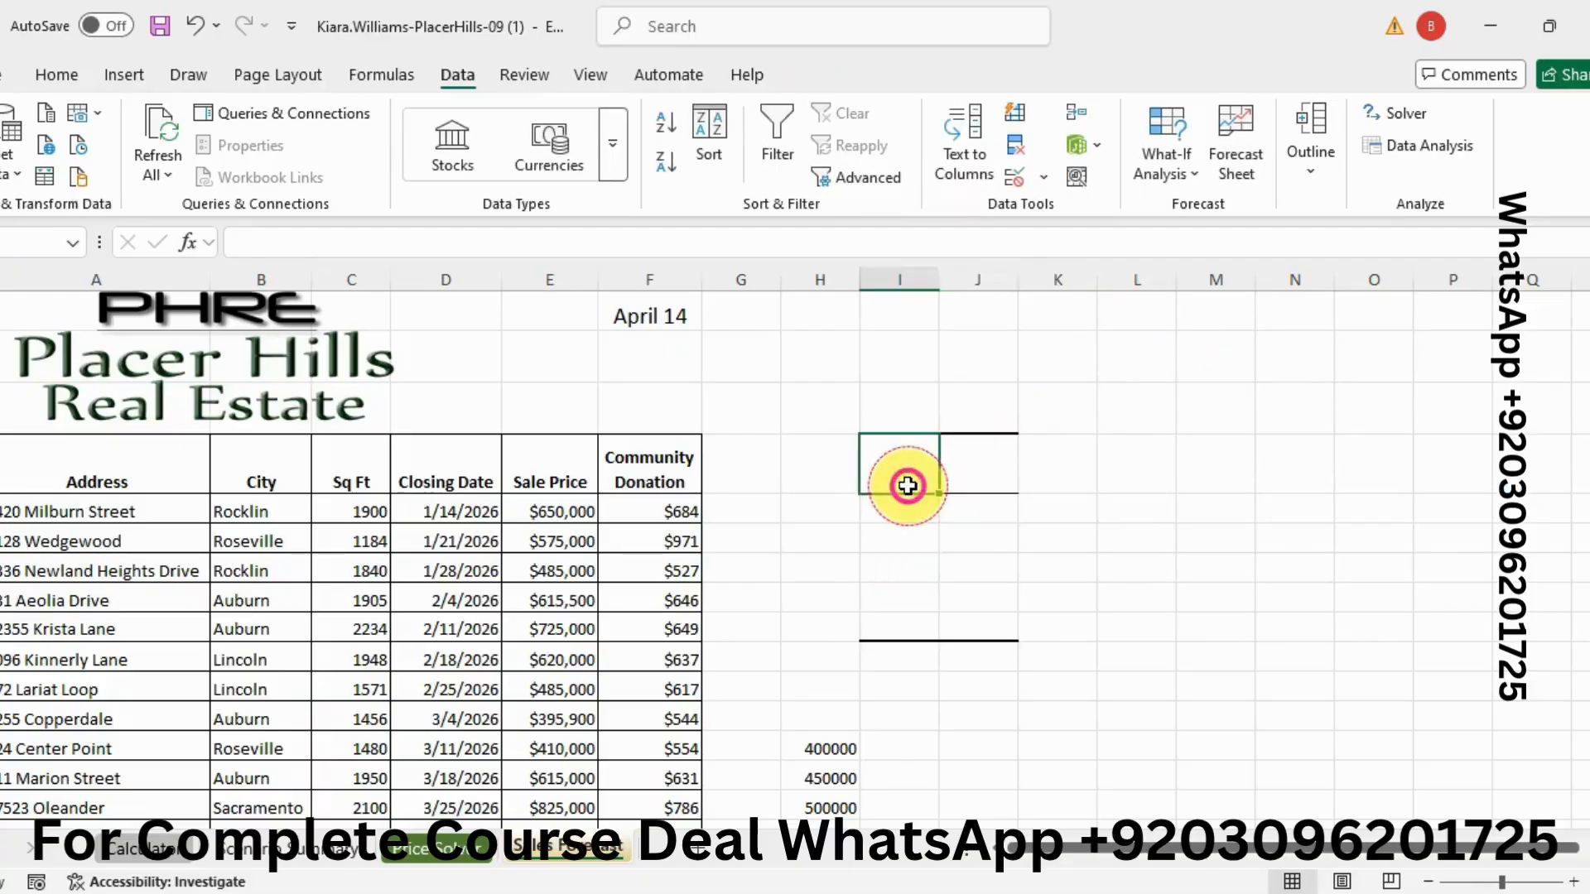
# Step: Open the Histogram analysis tool and move the E5:E26 reference from the Input Range to the Bin Range
pyautogui.click(1381, 154)
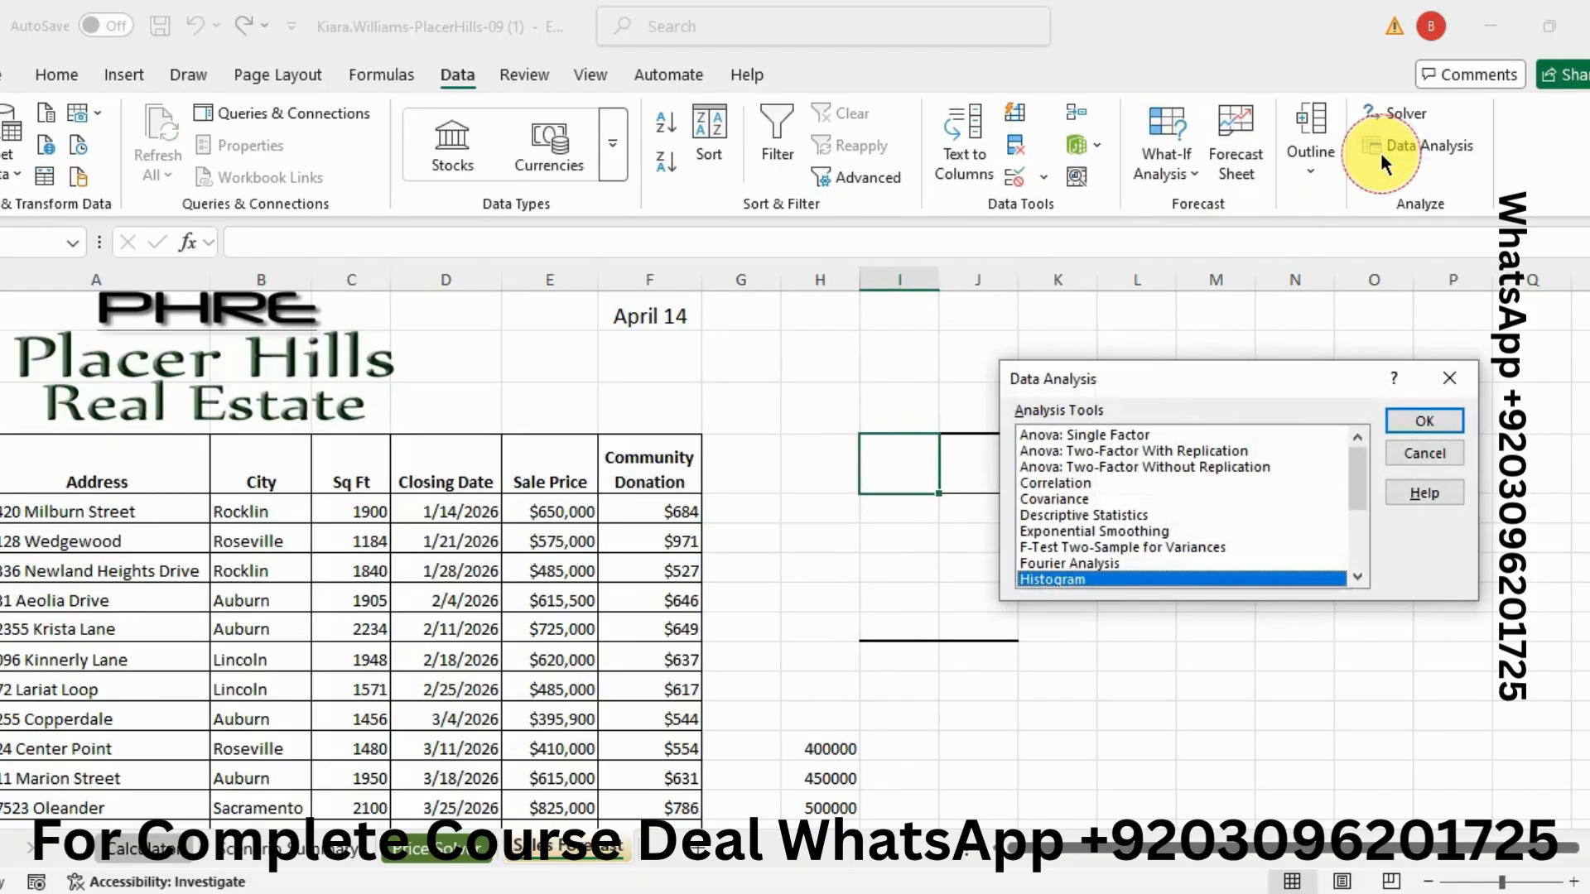
pyautogui.click(1424, 421)
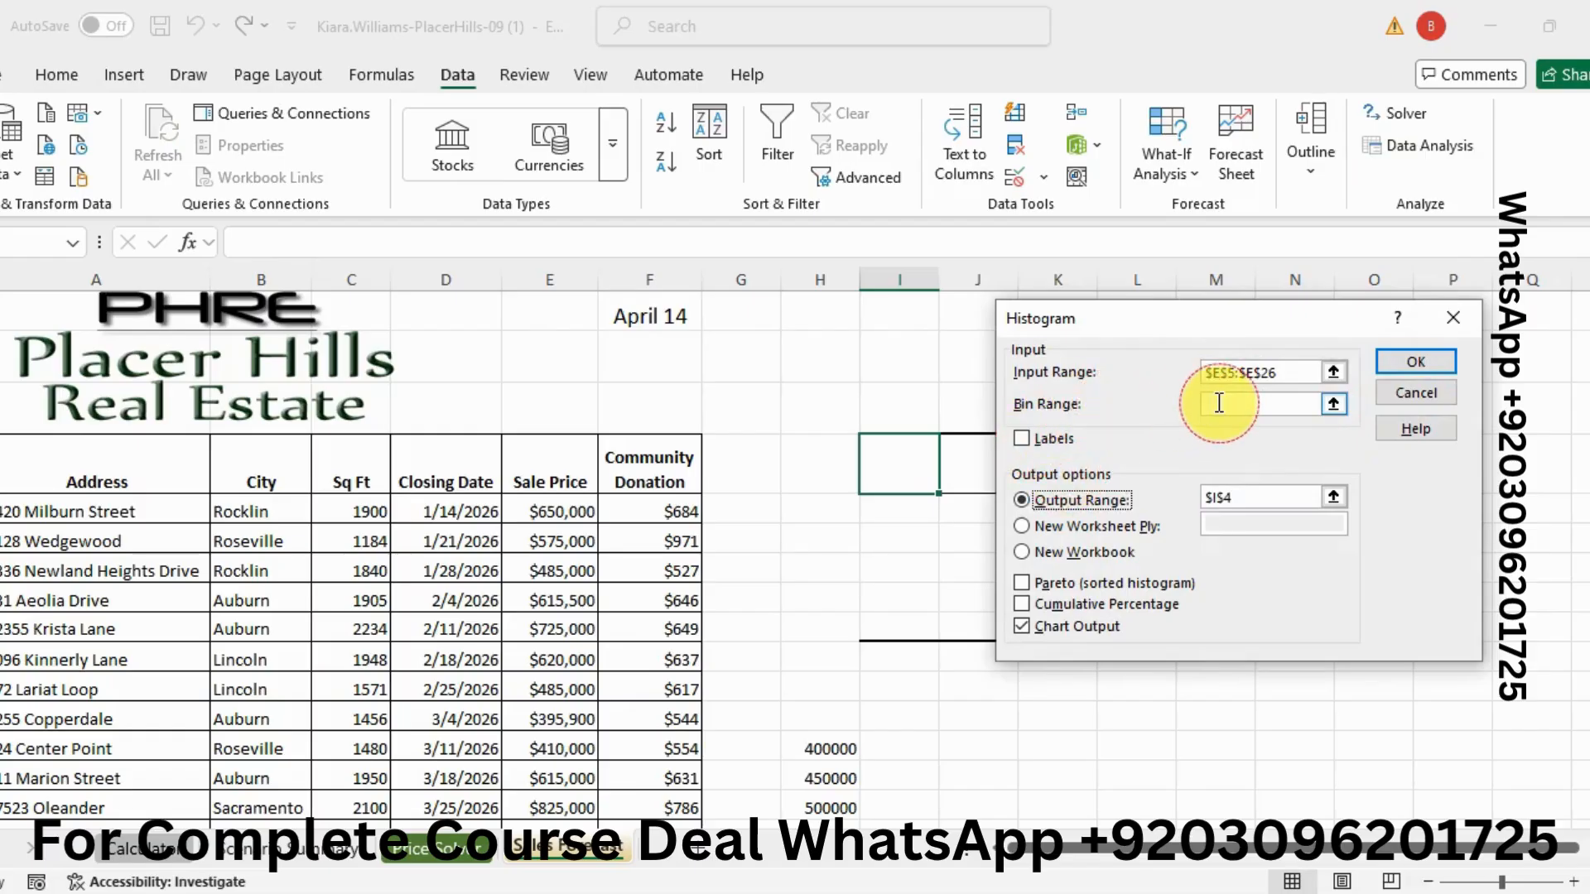
pyautogui.click(1292, 363)
pyautogui.hotkey('ctrl', 'c')
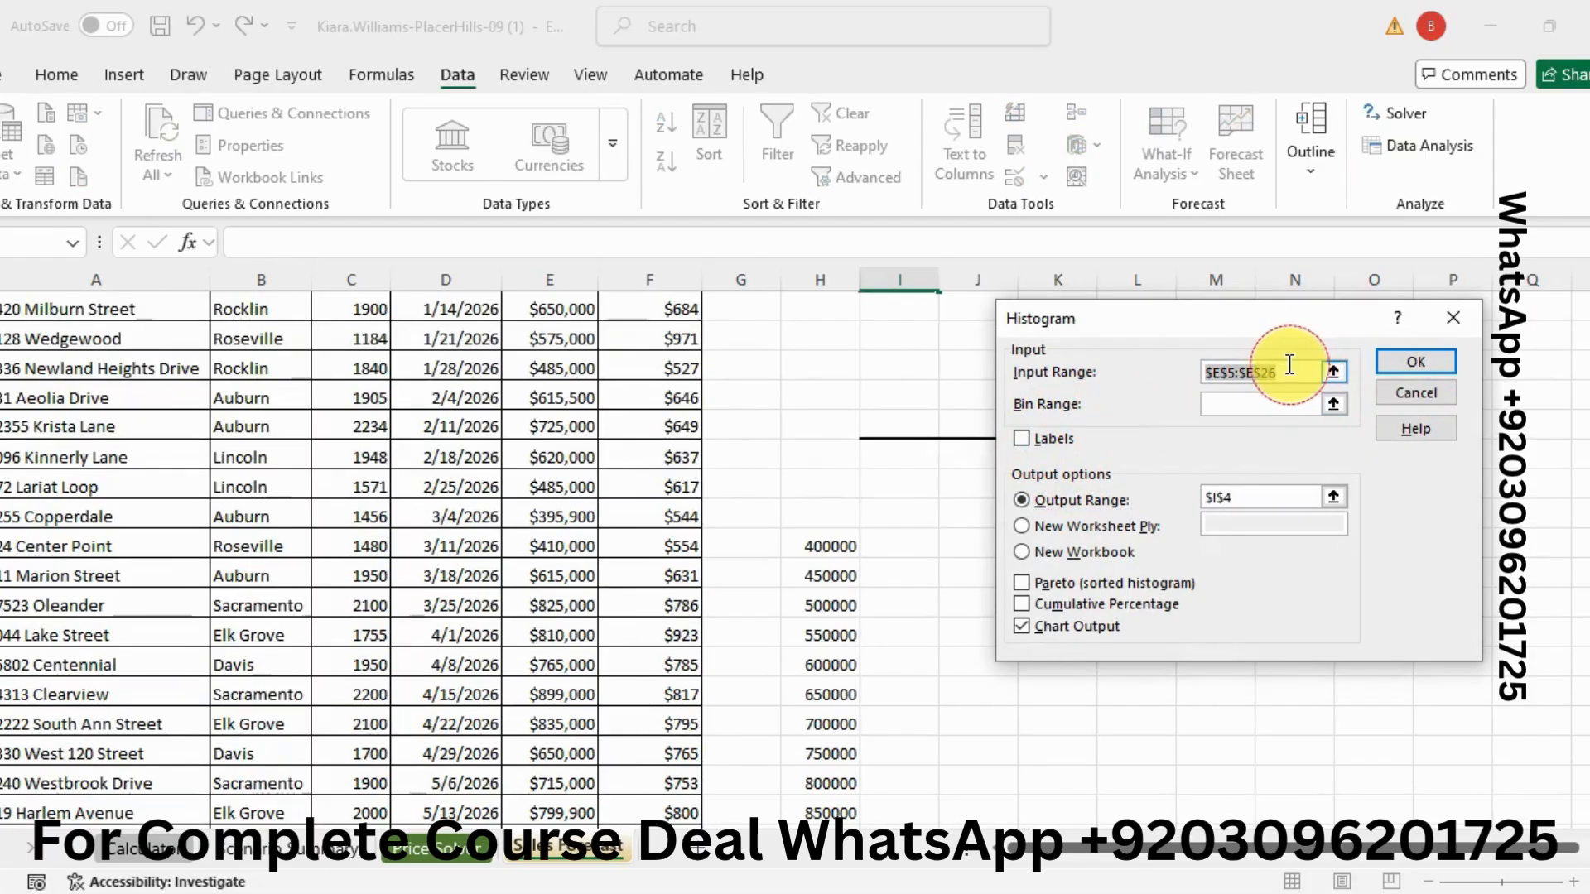
pyautogui.press('BackSpace')
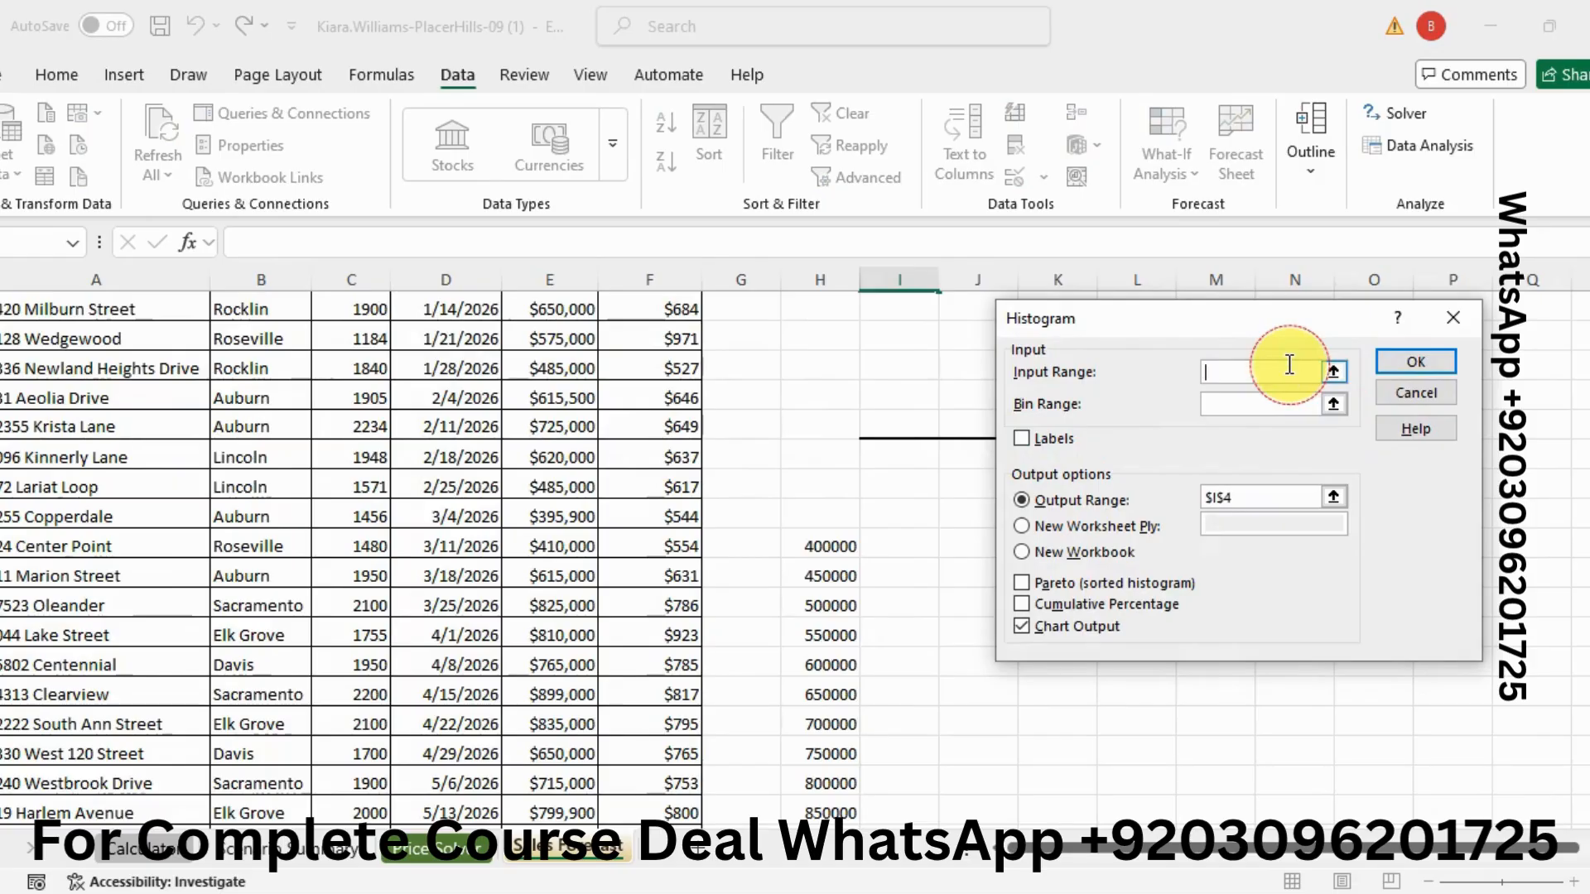
pyautogui.click(1272, 404)
pyautogui.hotkey('ctrl', 'v')
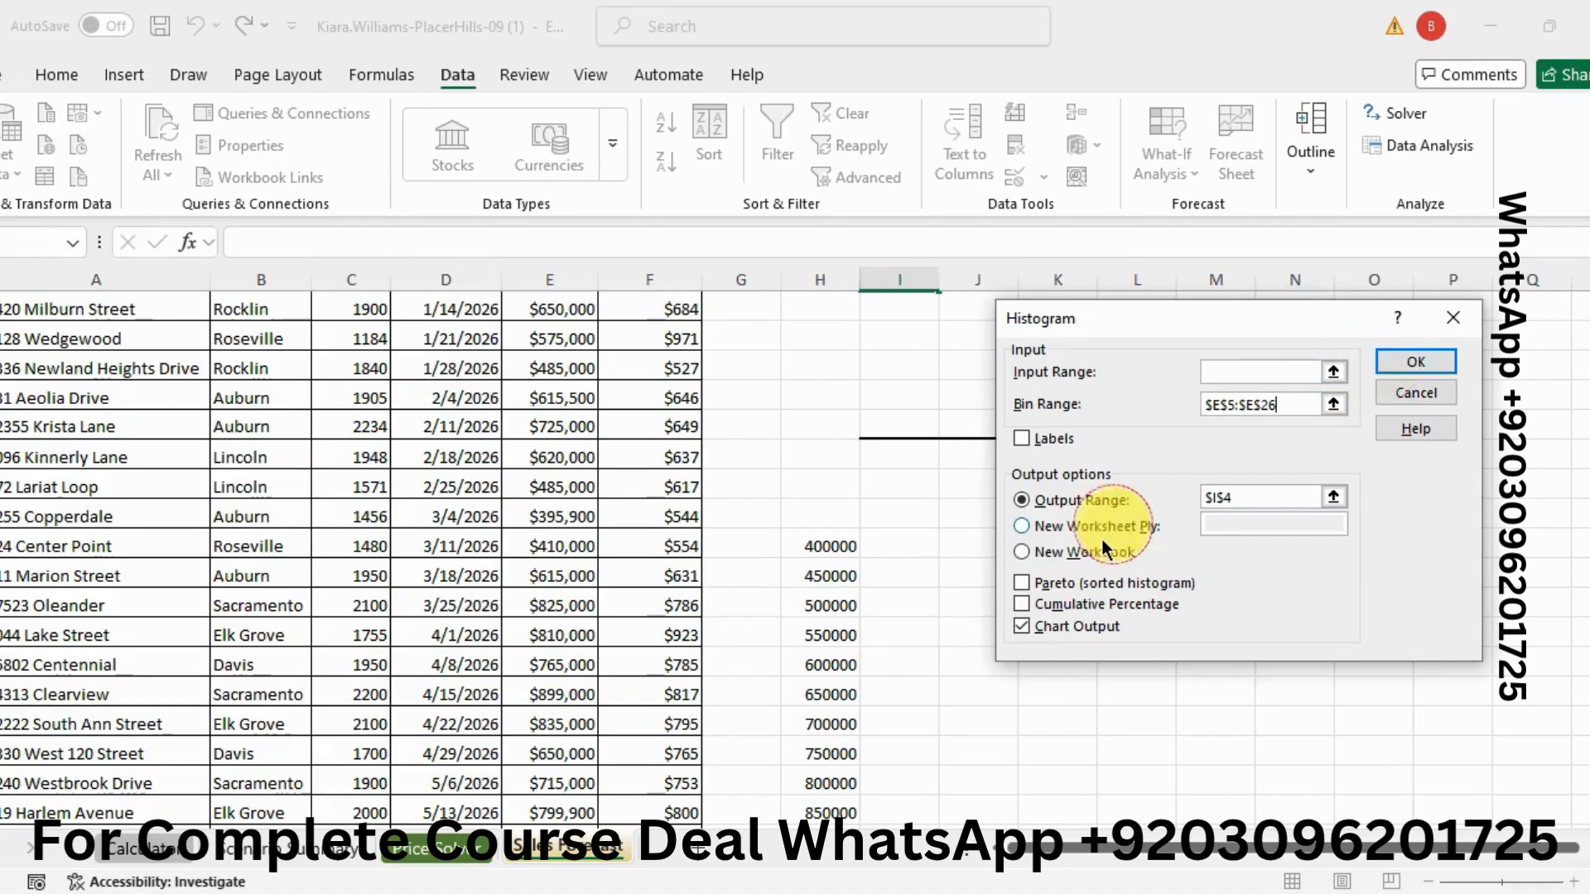
# Step: Recheck the input and bin range instructions of item 9 in Word and return to the Excel workbook
pyautogui.click(883, 893)
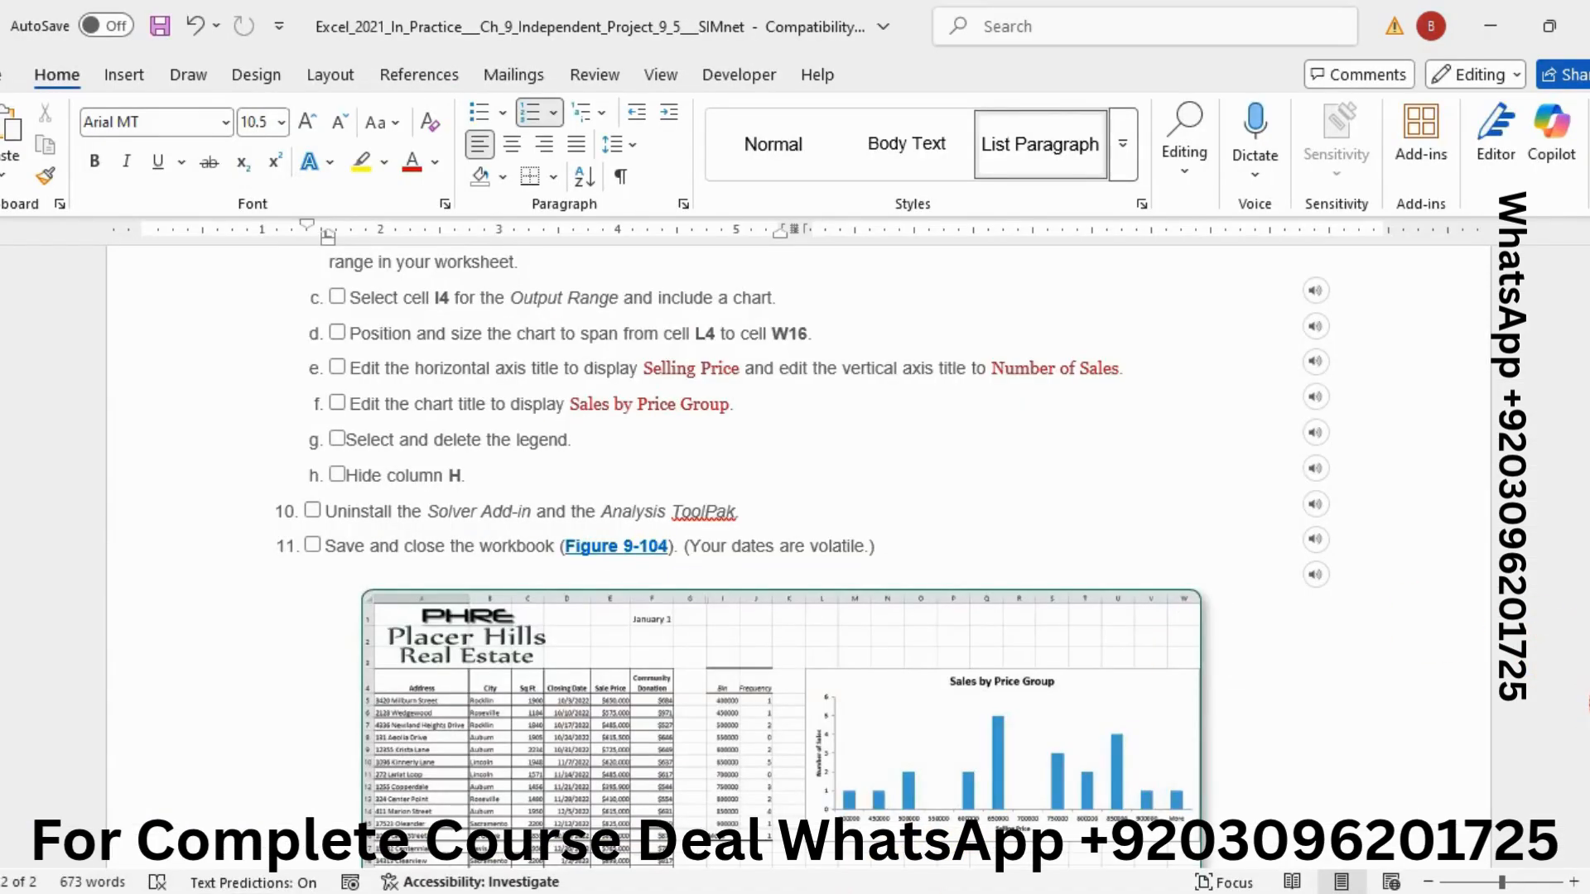
pyautogui.moveTo(1585, 702); pyautogui.dragTo(1586, 698)
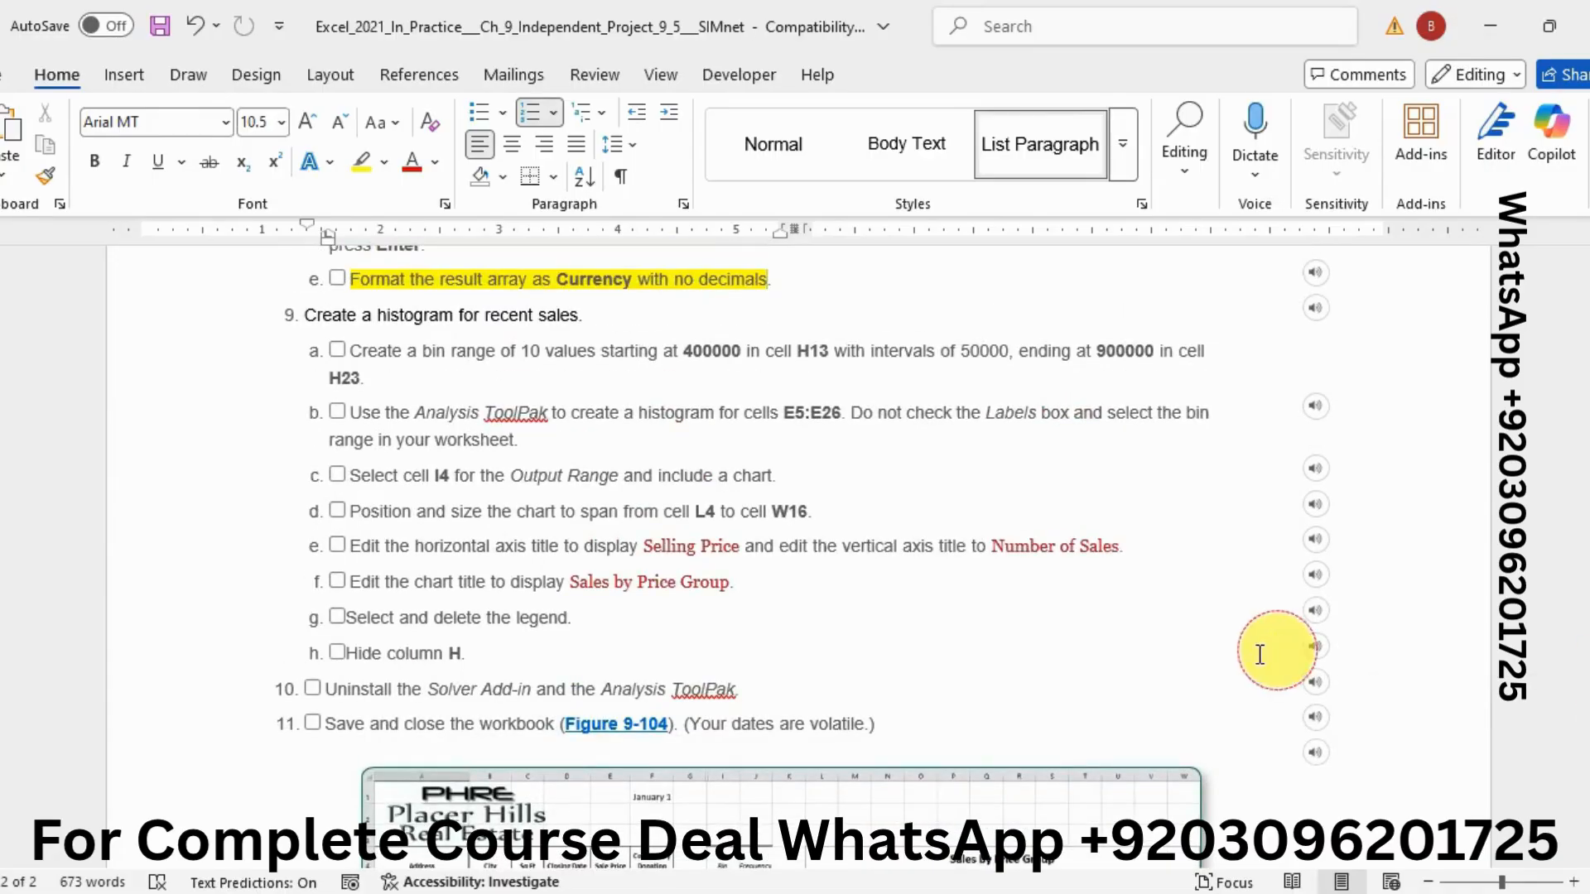
pyautogui.click(882, 893)
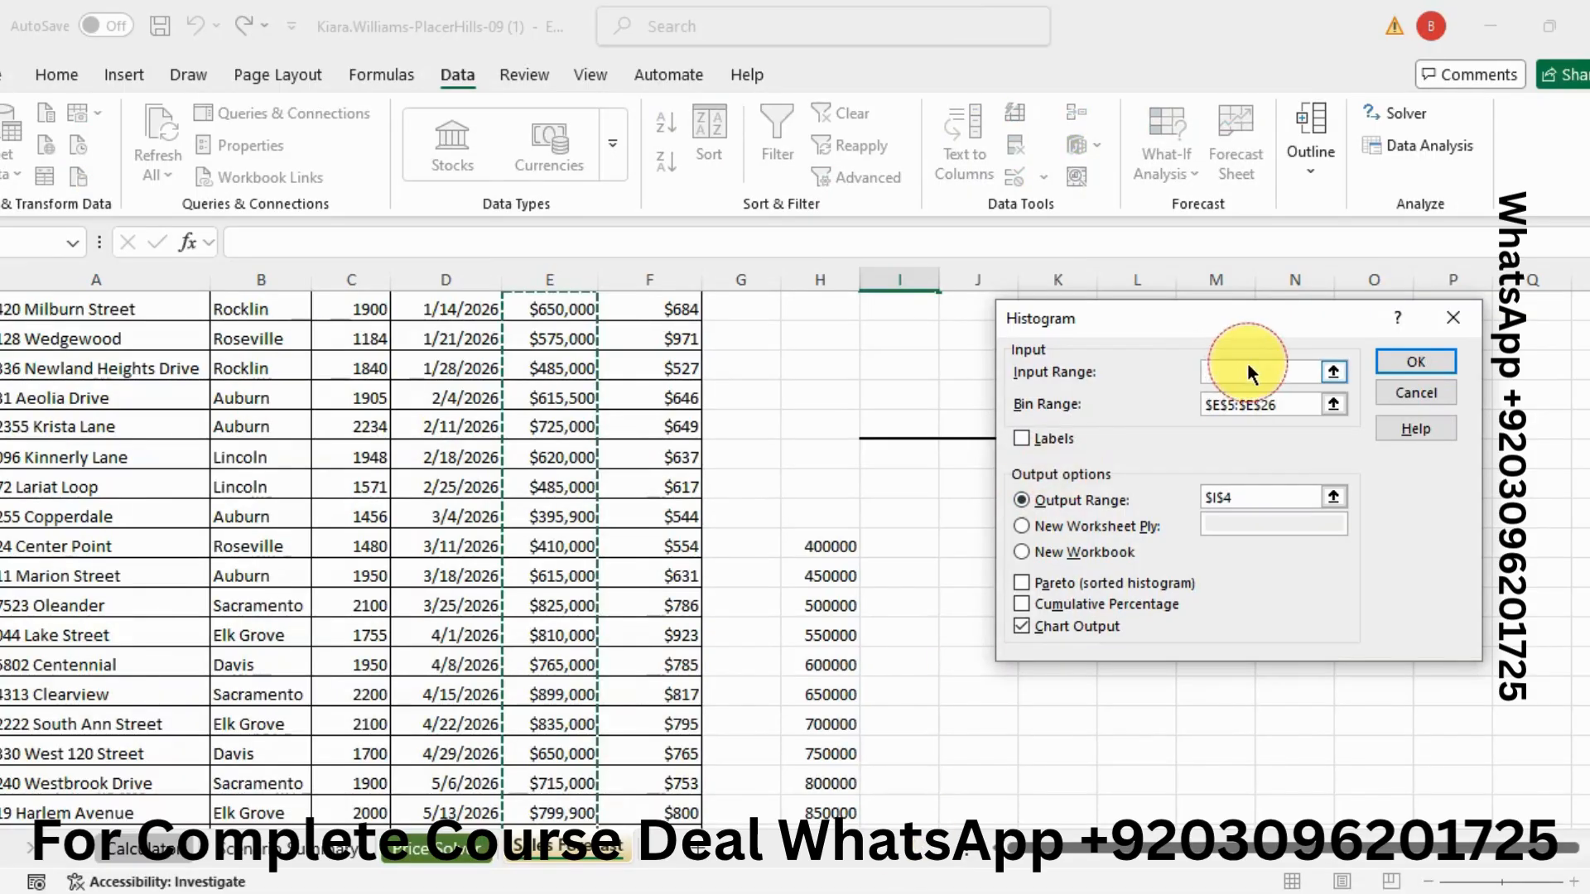
# Step: Generate the histogram with input range E5:E26, bin range H13:H23, output range I4 and chart output
pyautogui.click(1242, 372)
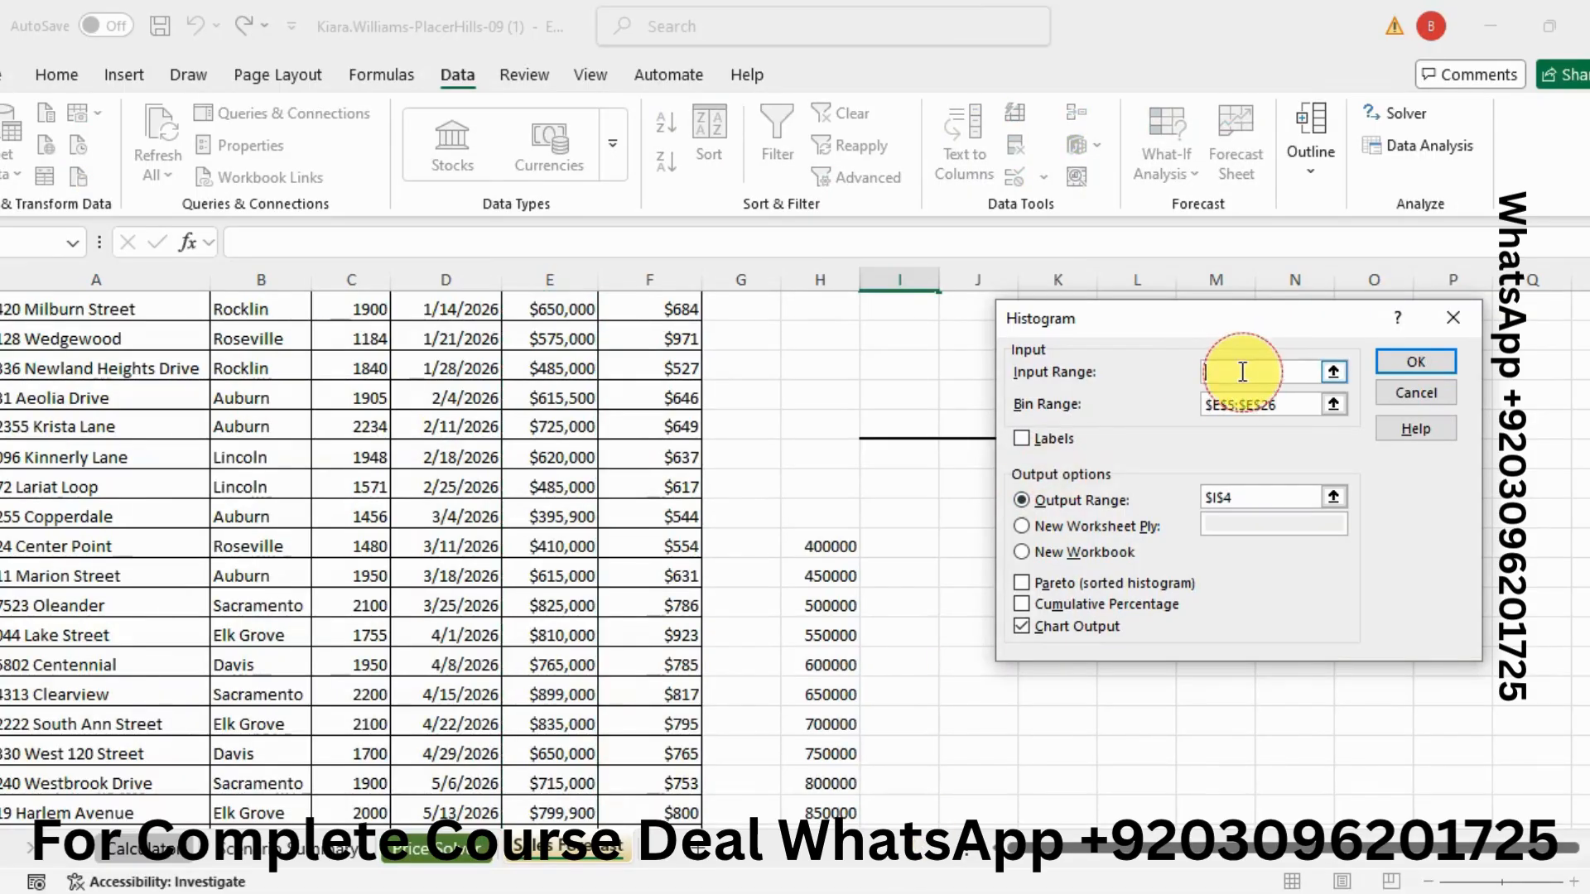
pyautogui.hotkey('ctrl', 'v')
pyautogui.click(1293, 406)
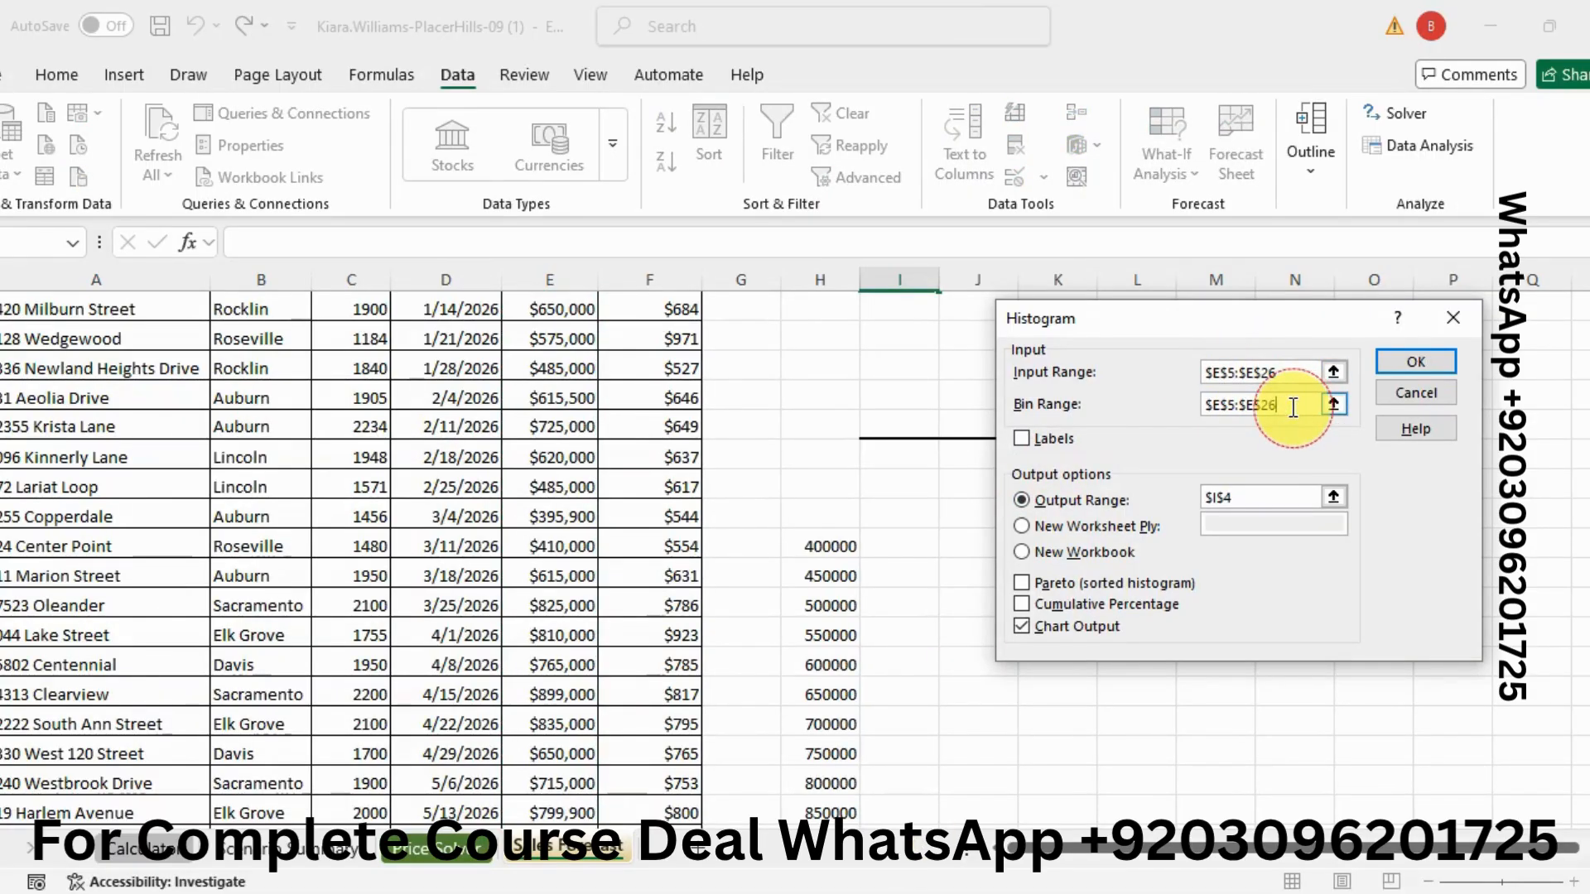
pyautogui.press('BackSpace')
pyautogui.press('BackSpace')
pyautogui.press('BackSpace')
pyautogui.press('BackSpace')
pyautogui.press('BackSpace')
pyautogui.press('BackSpace')
pyautogui.press('BackSpace')
pyautogui.press('BackSpace')
pyautogui.press('BackSpace')
pyautogui.press('BackSpace')
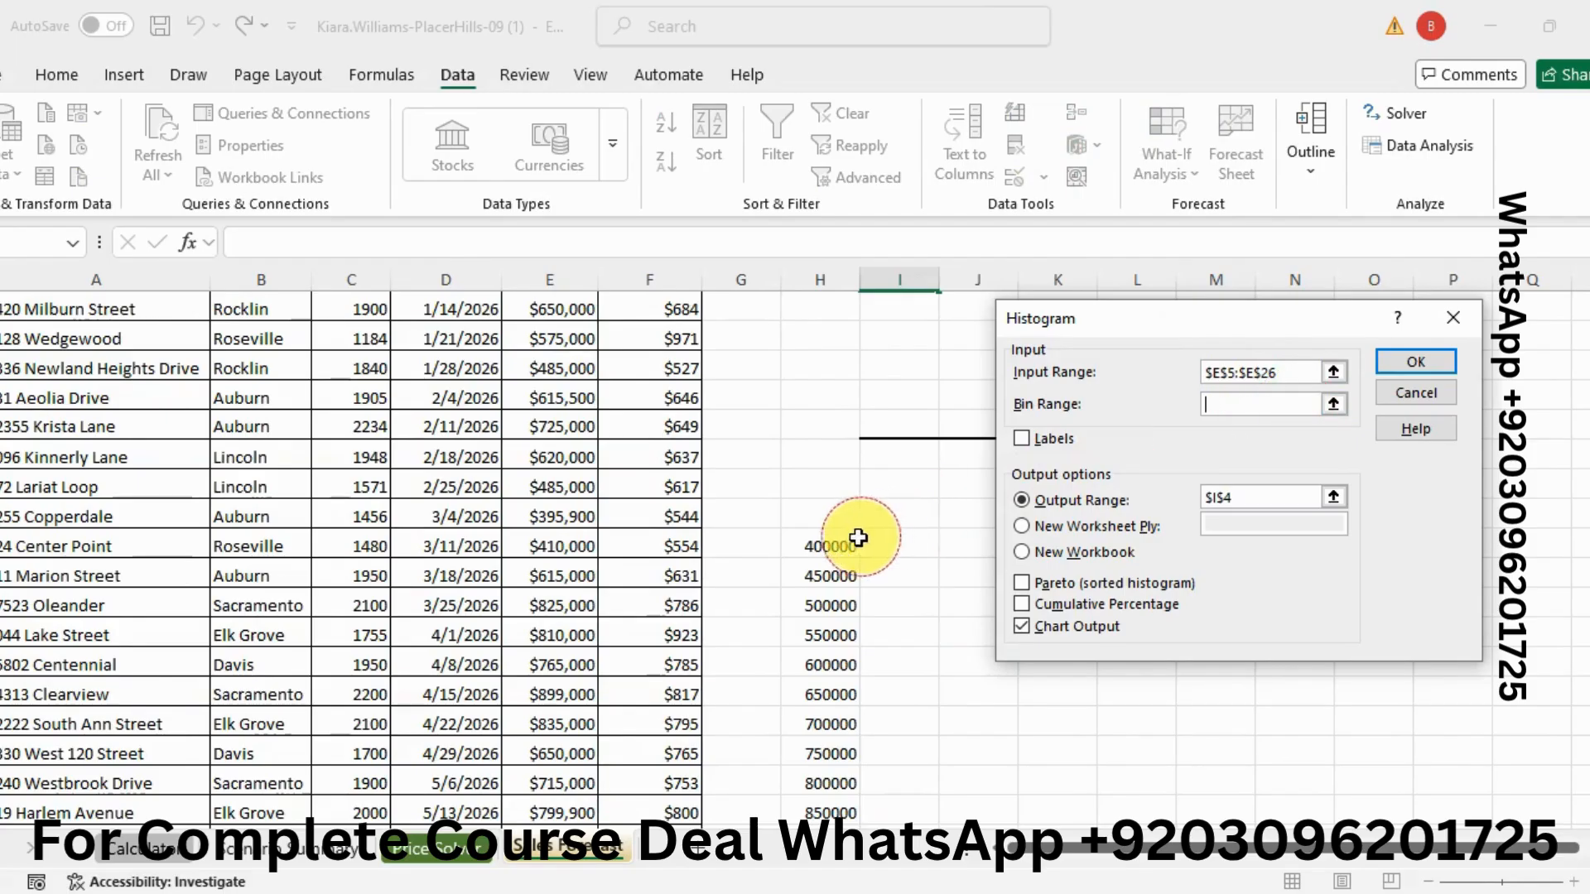
pyautogui.moveTo(858, 540); pyautogui.dragTo(839, 784)
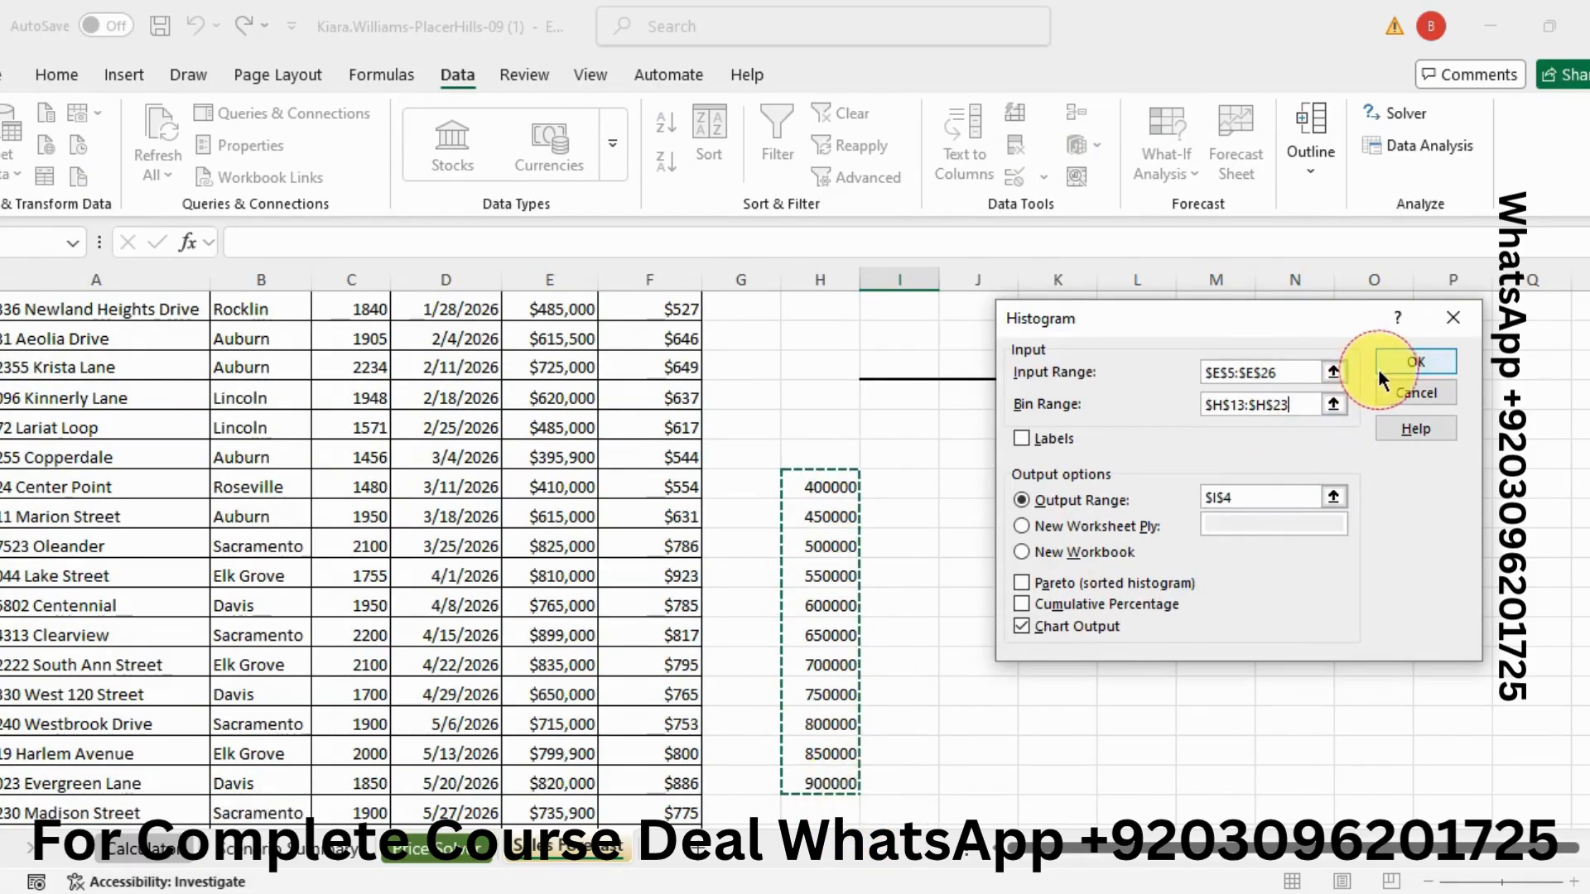
pyautogui.click(1378, 369)
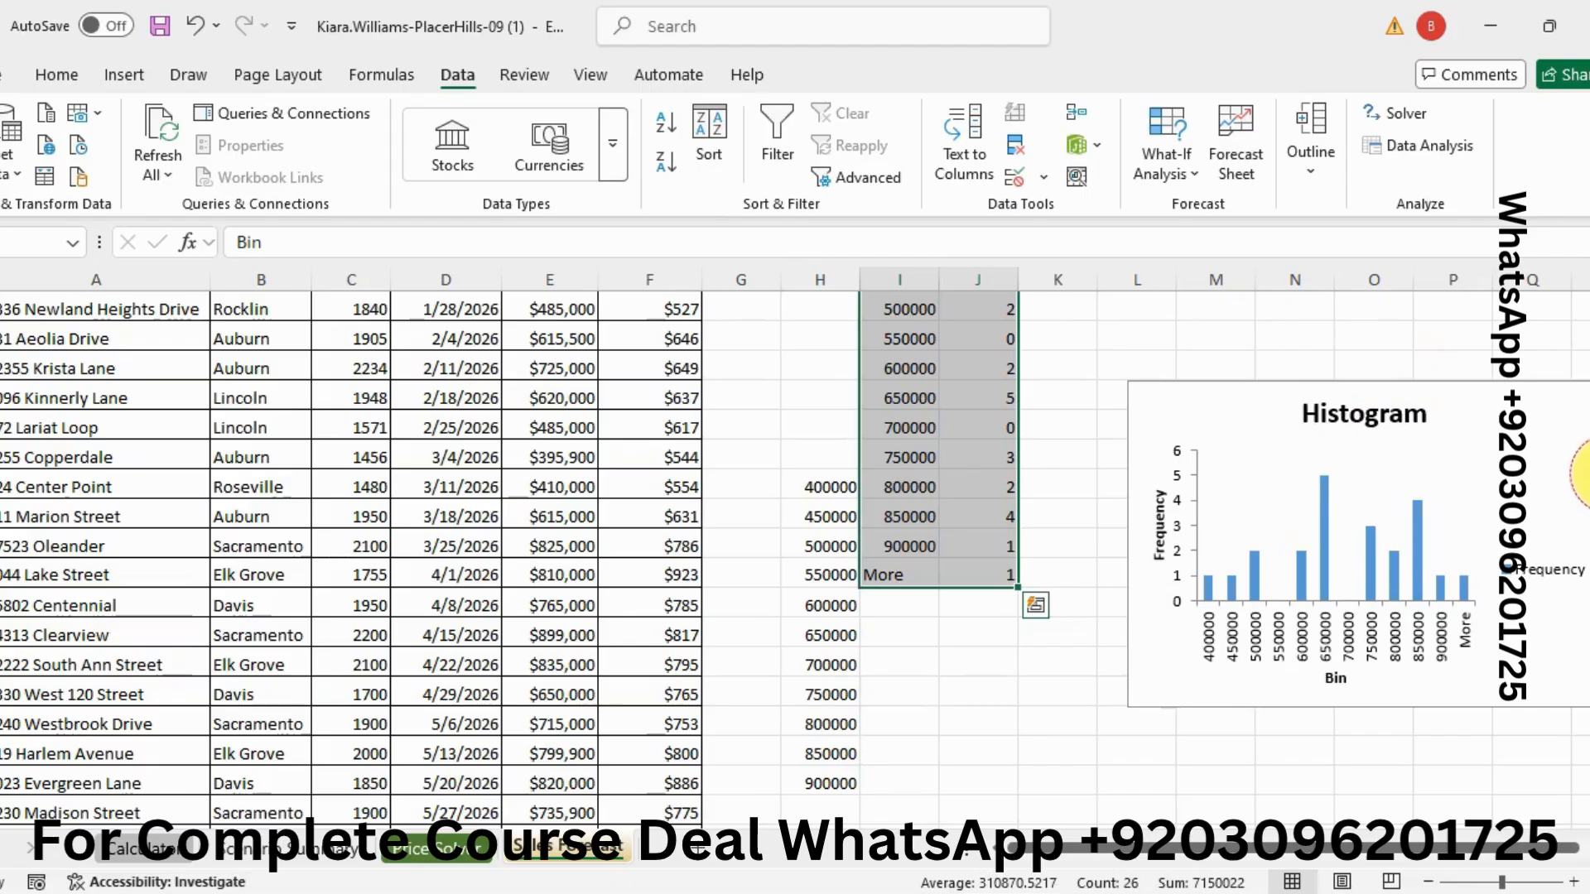
# Step: Delete the bin values in cells H13:H23
pyautogui.moveTo(1588, 475); pyautogui.dragTo(1586, 402)
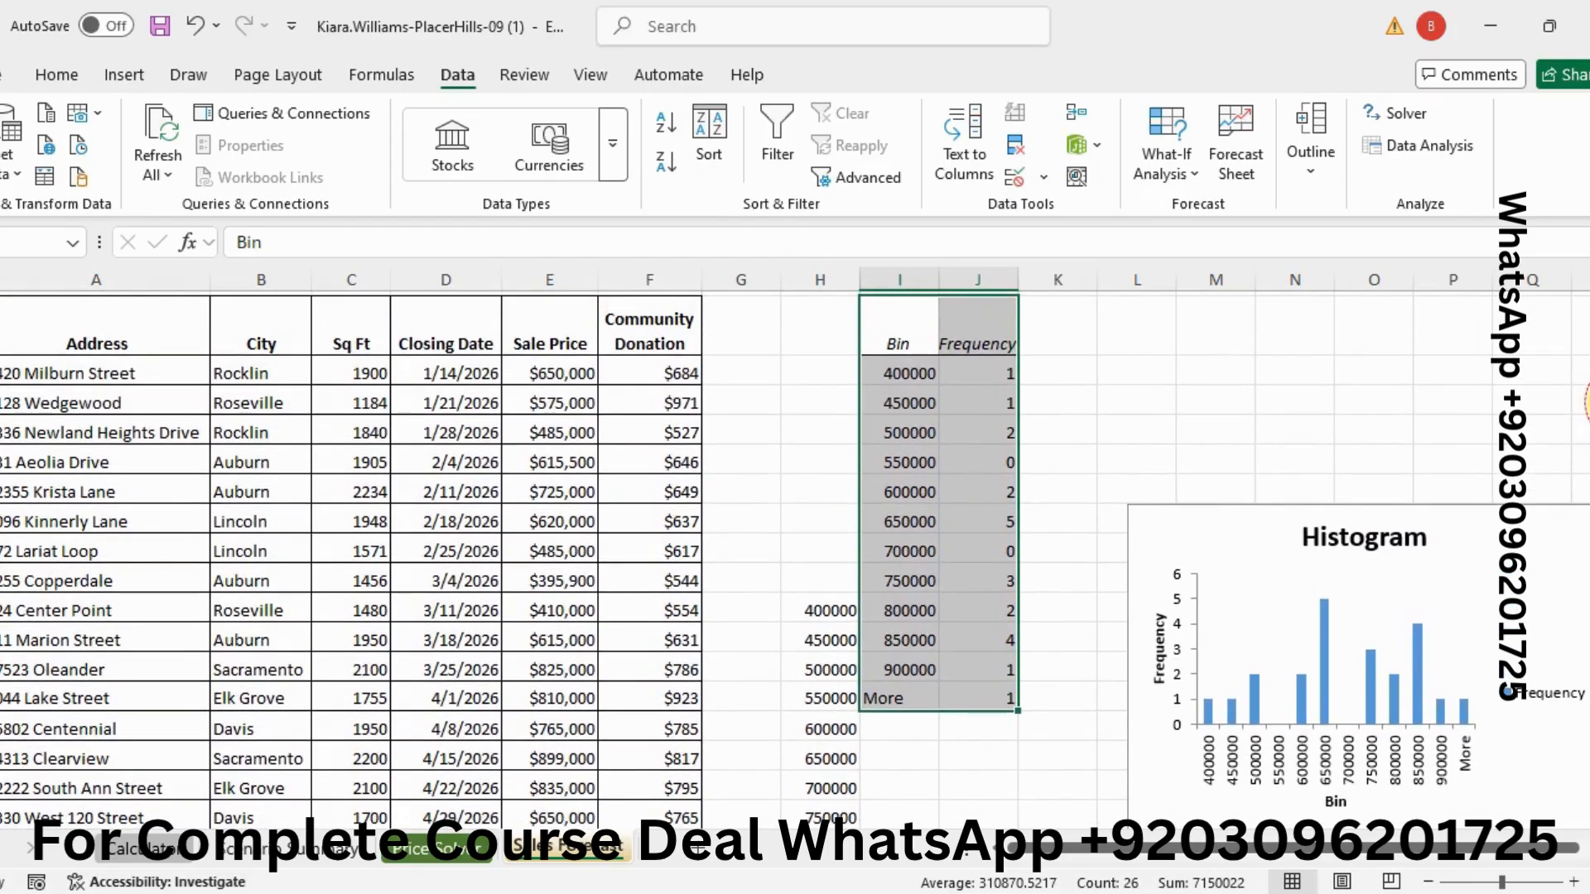
pyautogui.moveTo(813, 609); pyautogui.dragTo(818, 723)
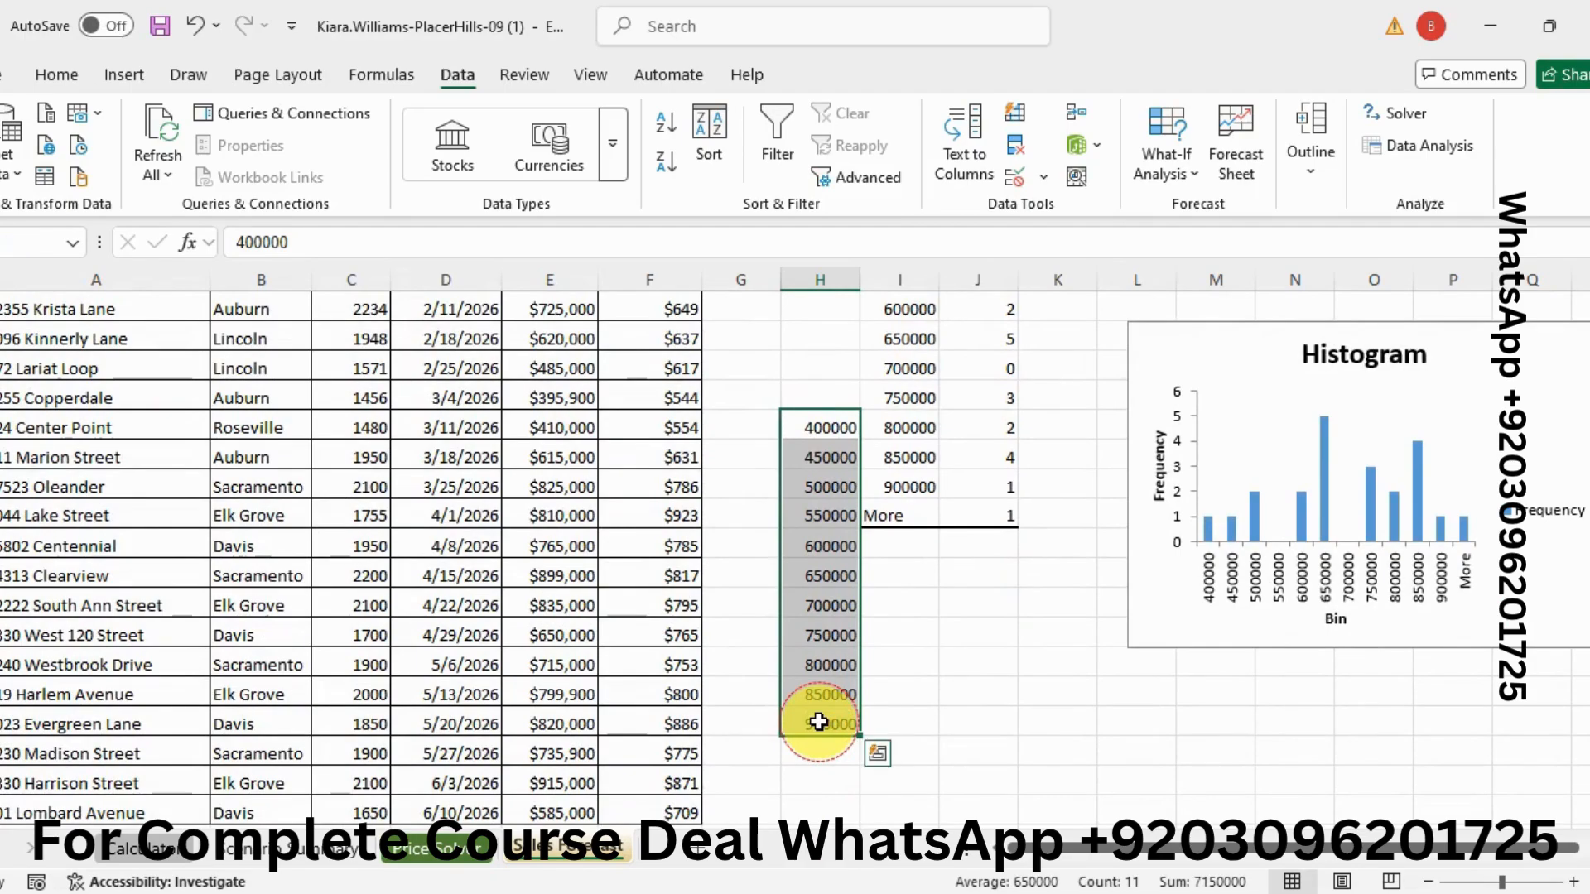
pyautogui.press('Delete')
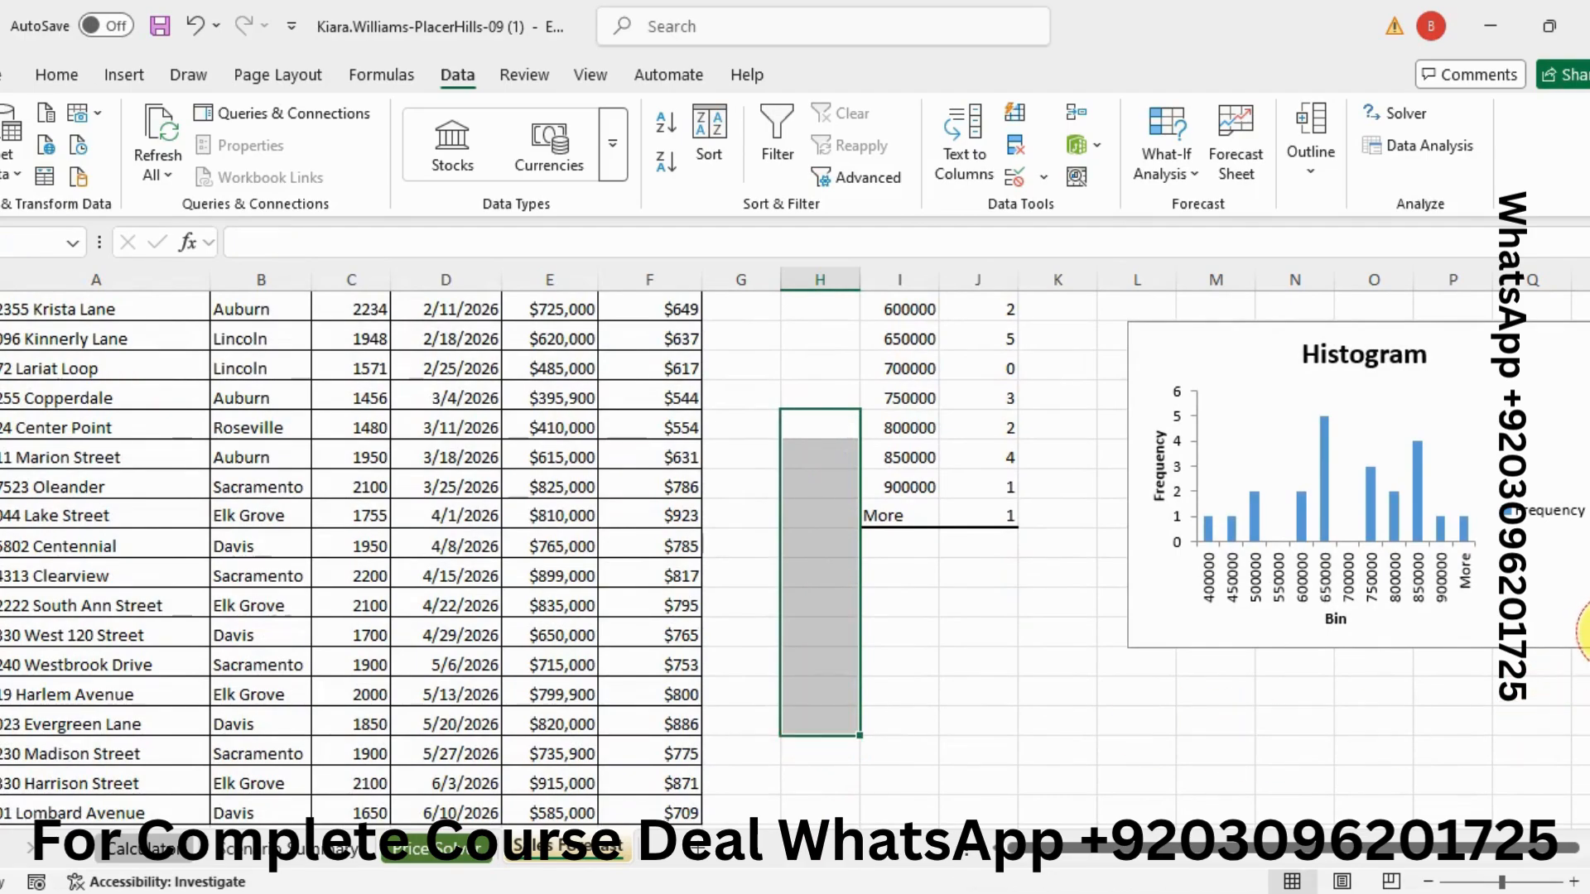
pyautogui.scroll(2, 1583, 596)
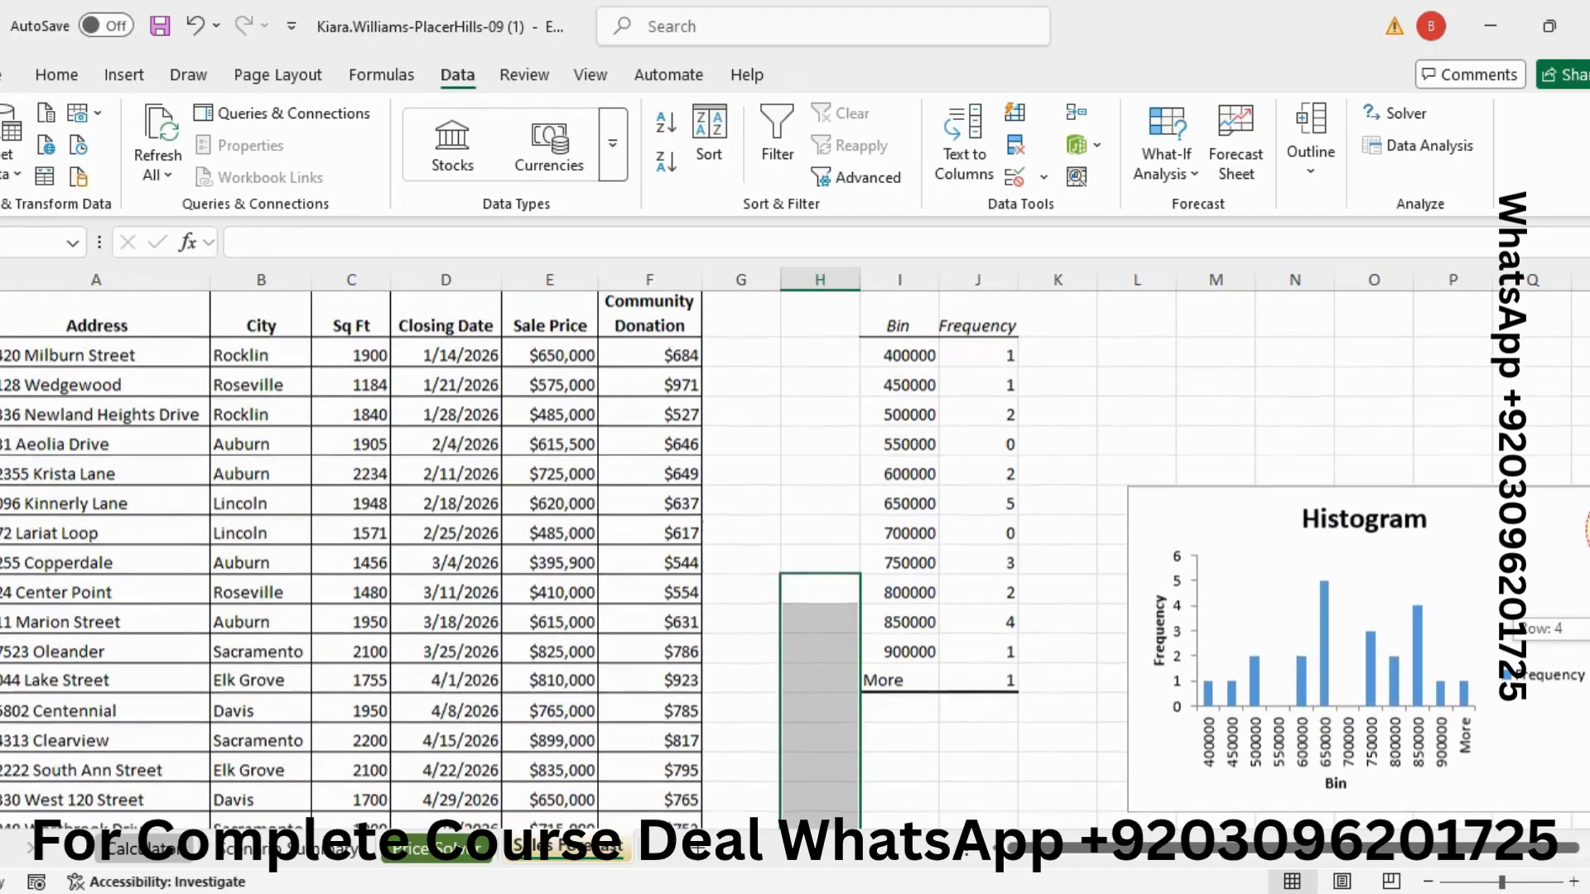
pyautogui.click(1041, 522)
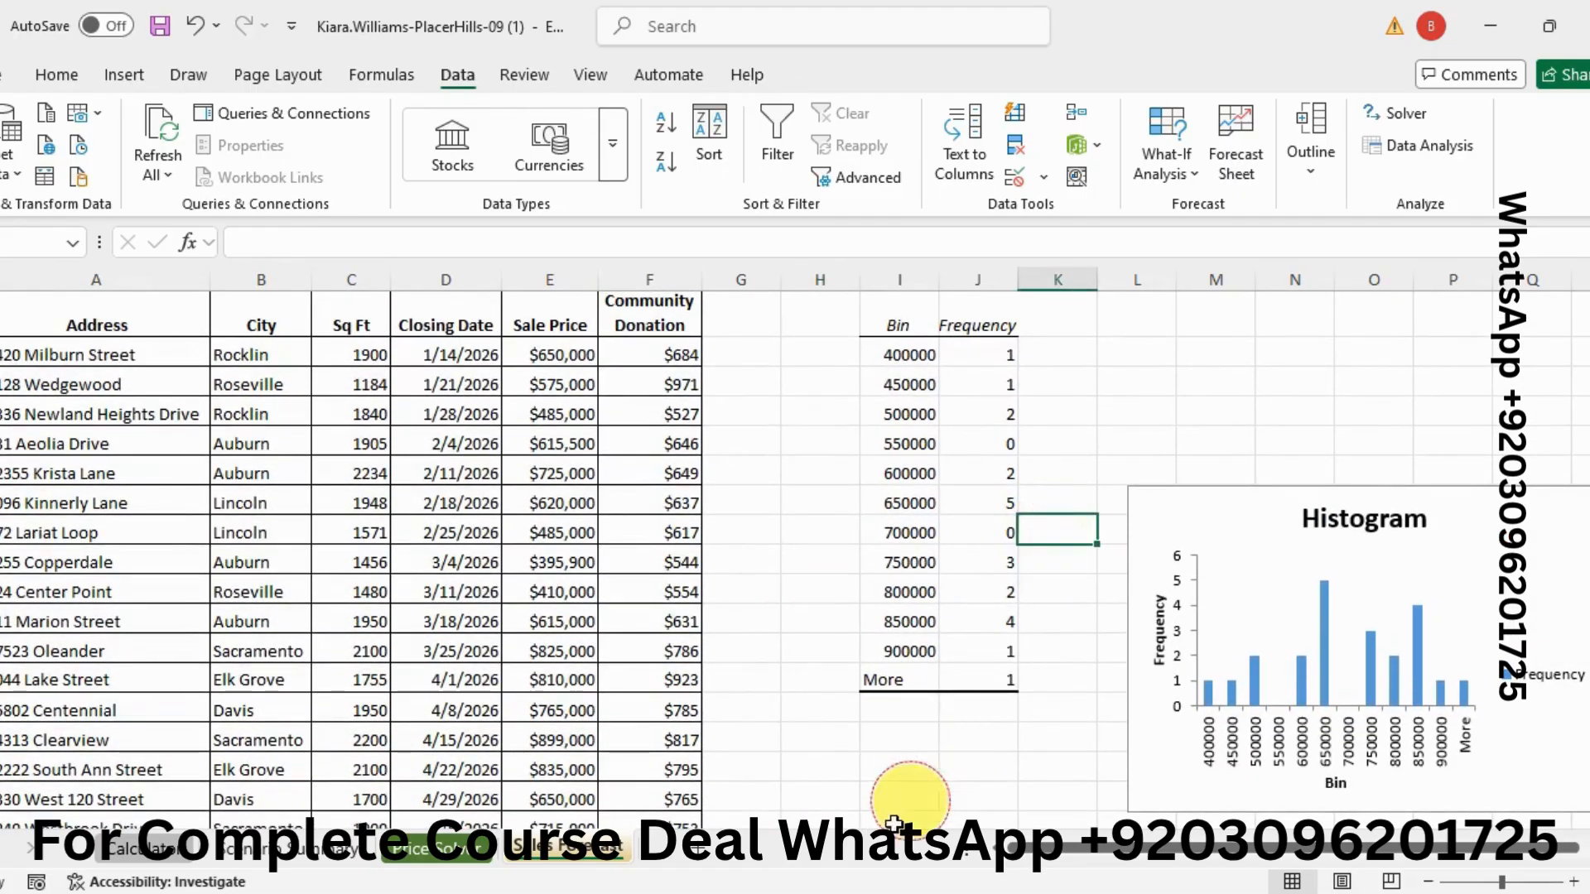
# Step: Highlight item 9d about the chart's position and size in yellow in Word, and return to the Excel workbook
pyautogui.click(824, 888)
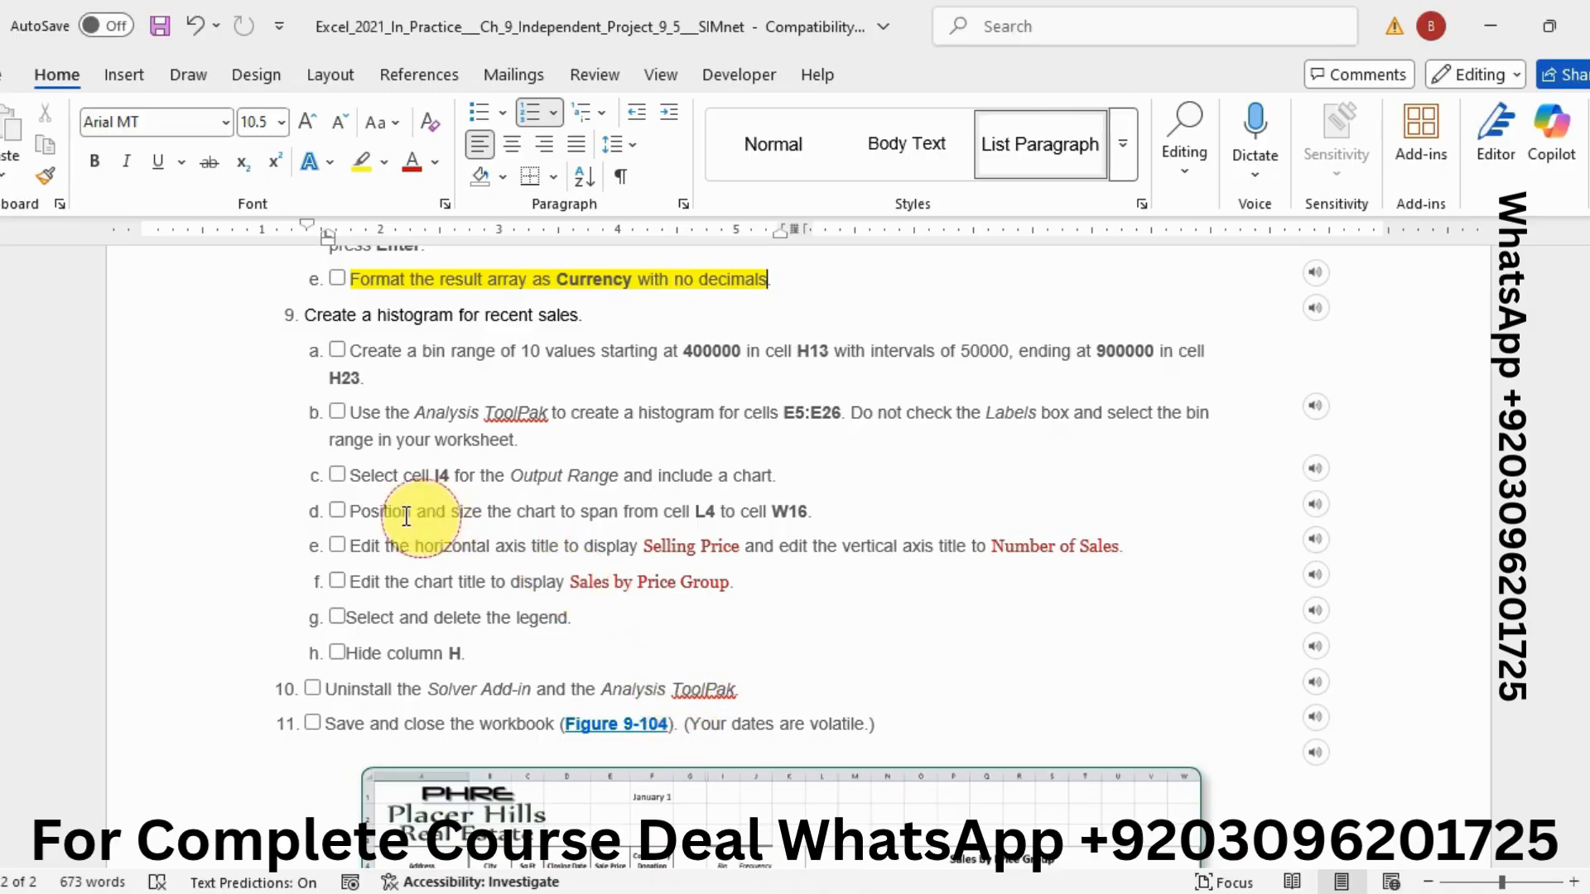
pyautogui.moveTo(351, 508); pyautogui.dragTo(826, 504)
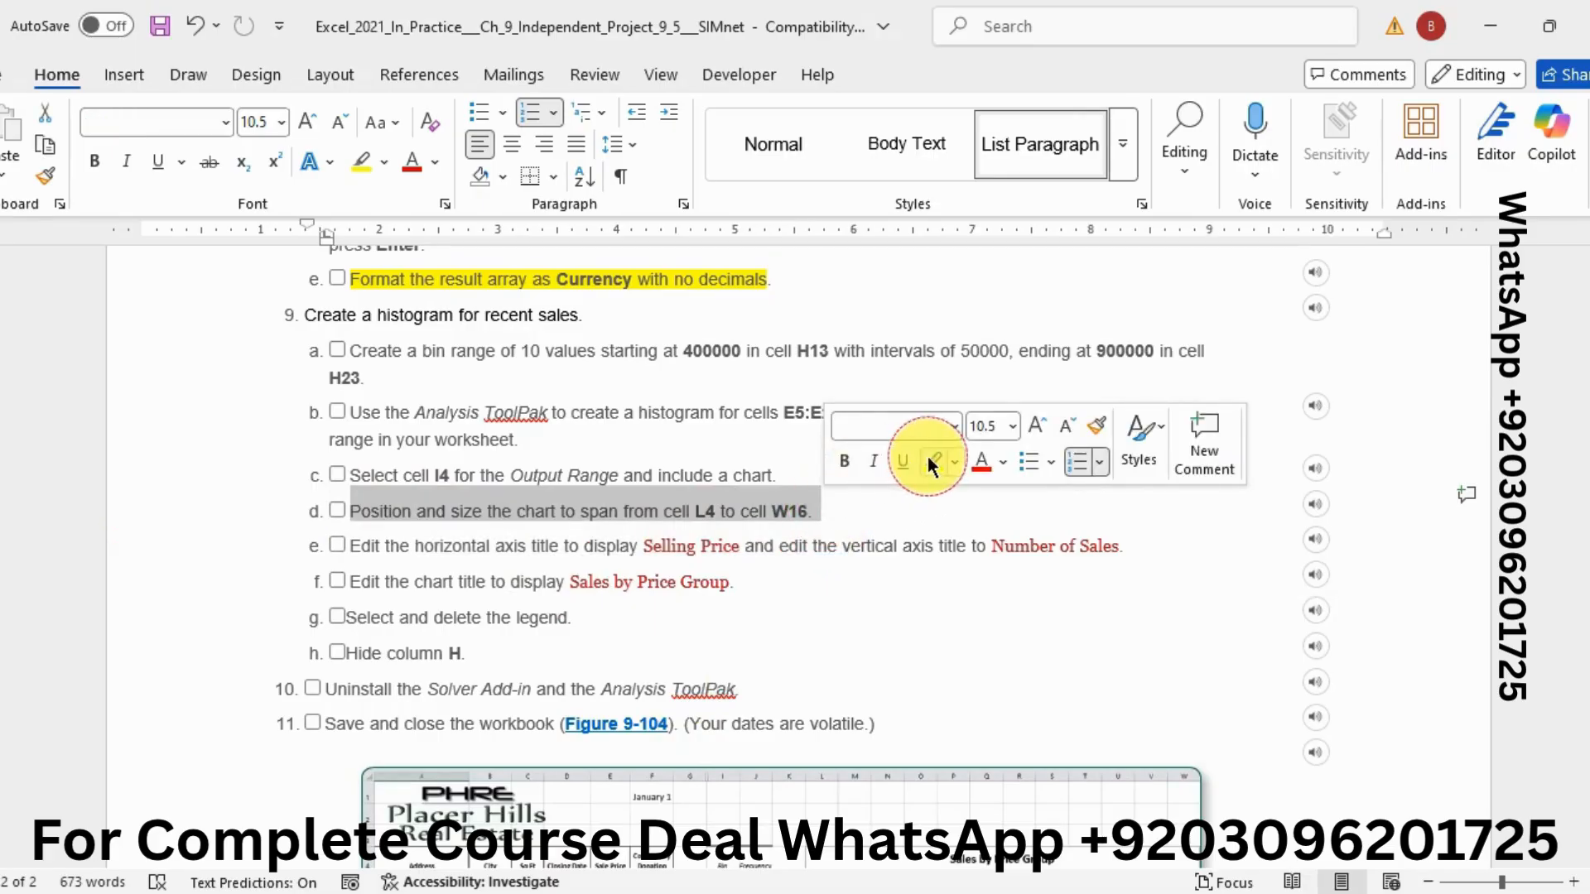
pyautogui.click(931, 461)
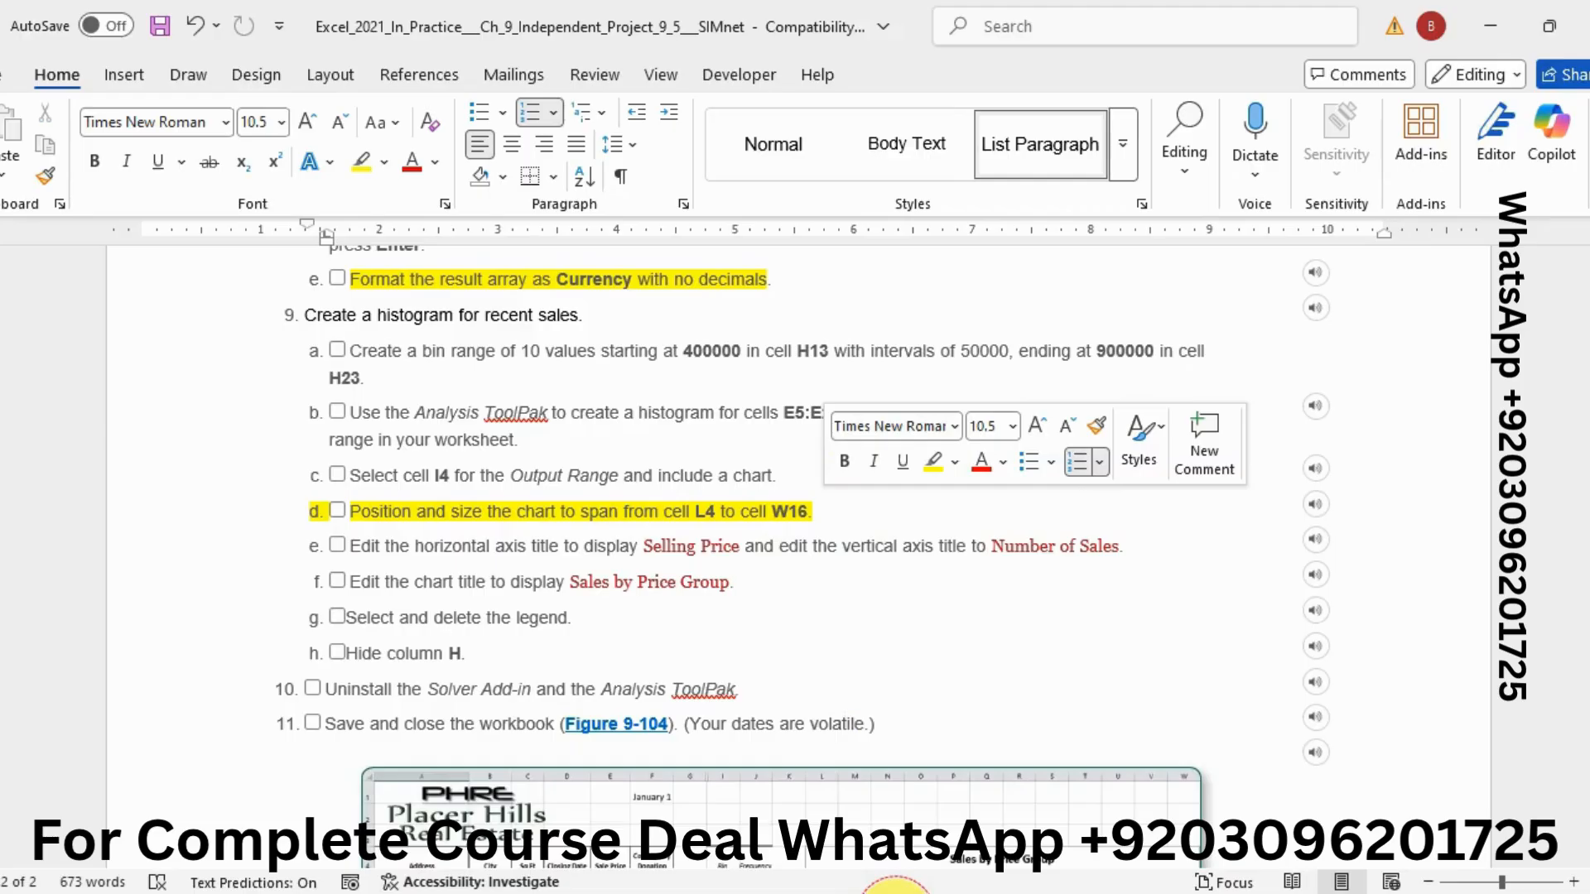
pyautogui.click(894, 888)
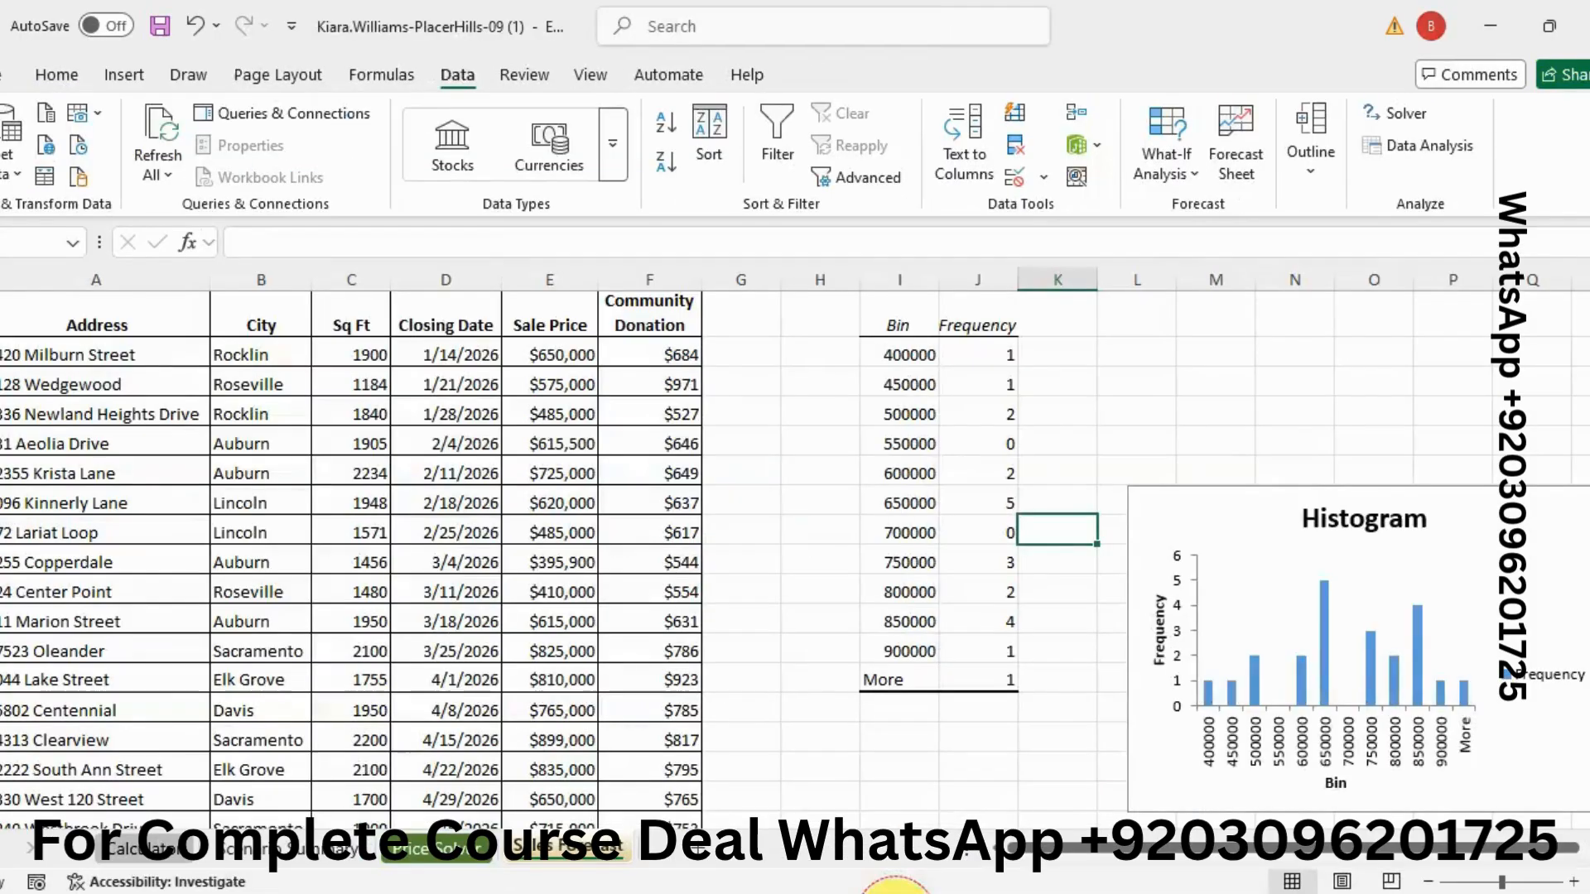
# Step: Cut the histogram chart and paste it at cell L4
pyautogui.click(1248, 520)
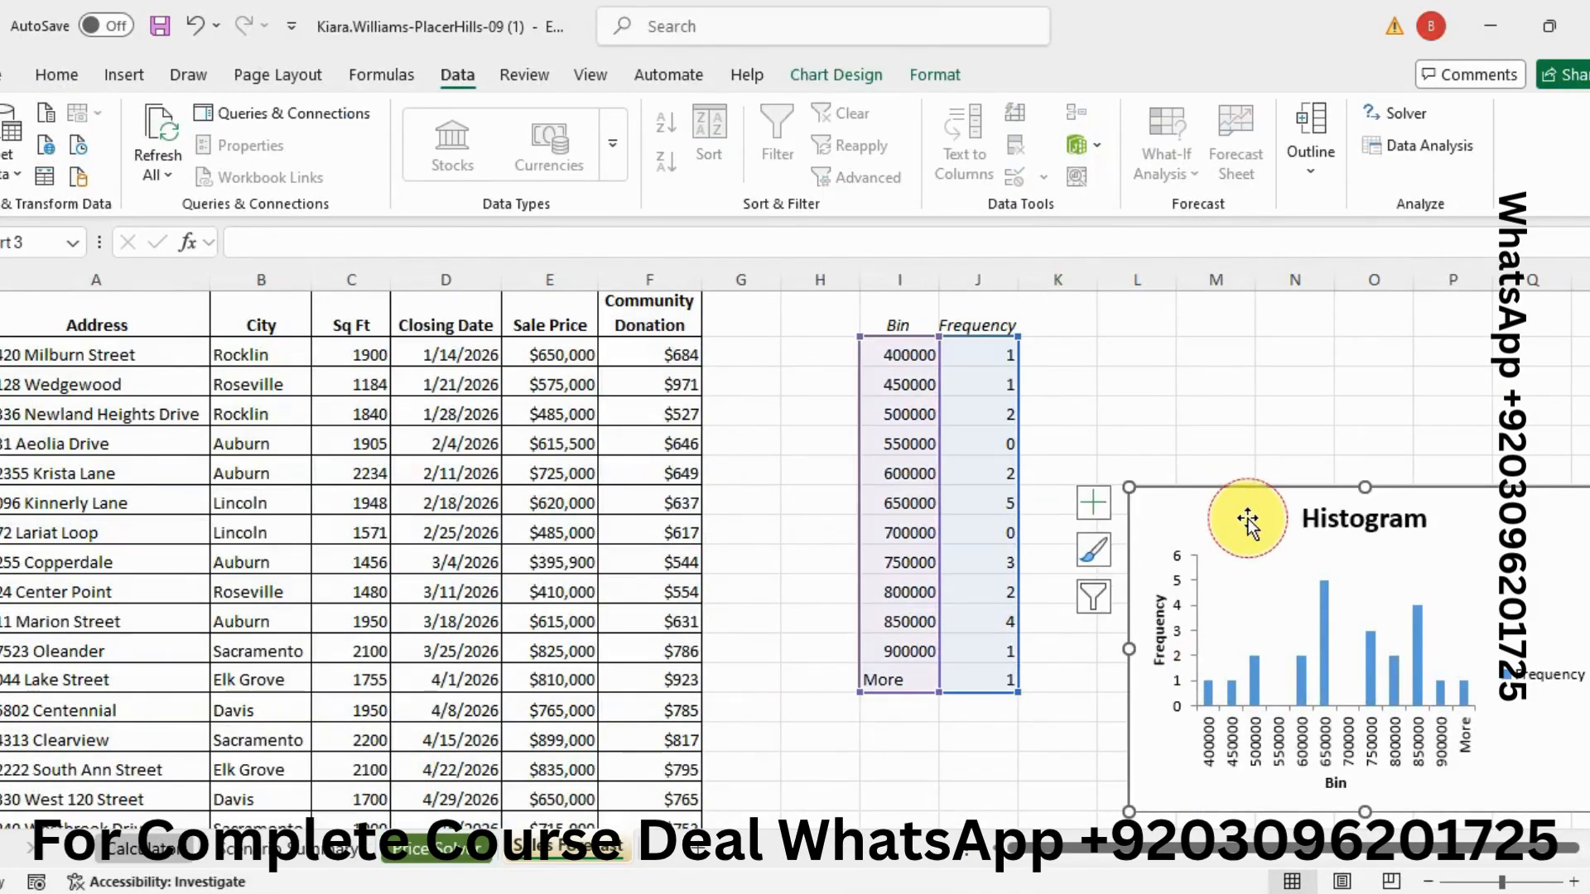
pyautogui.press('Delete')
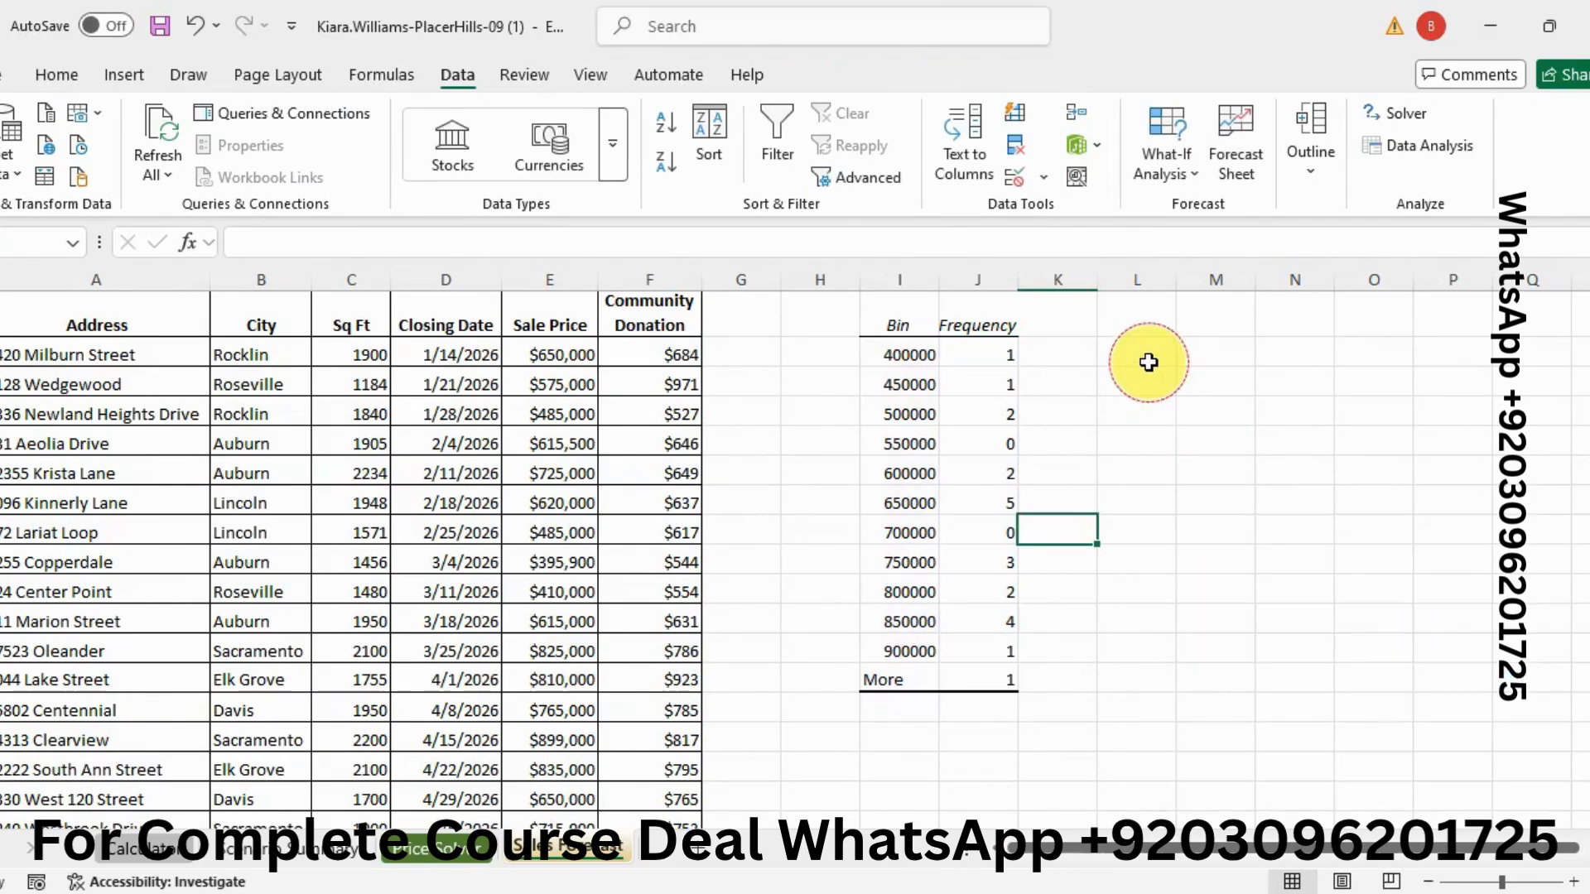
pyautogui.click(1136, 323)
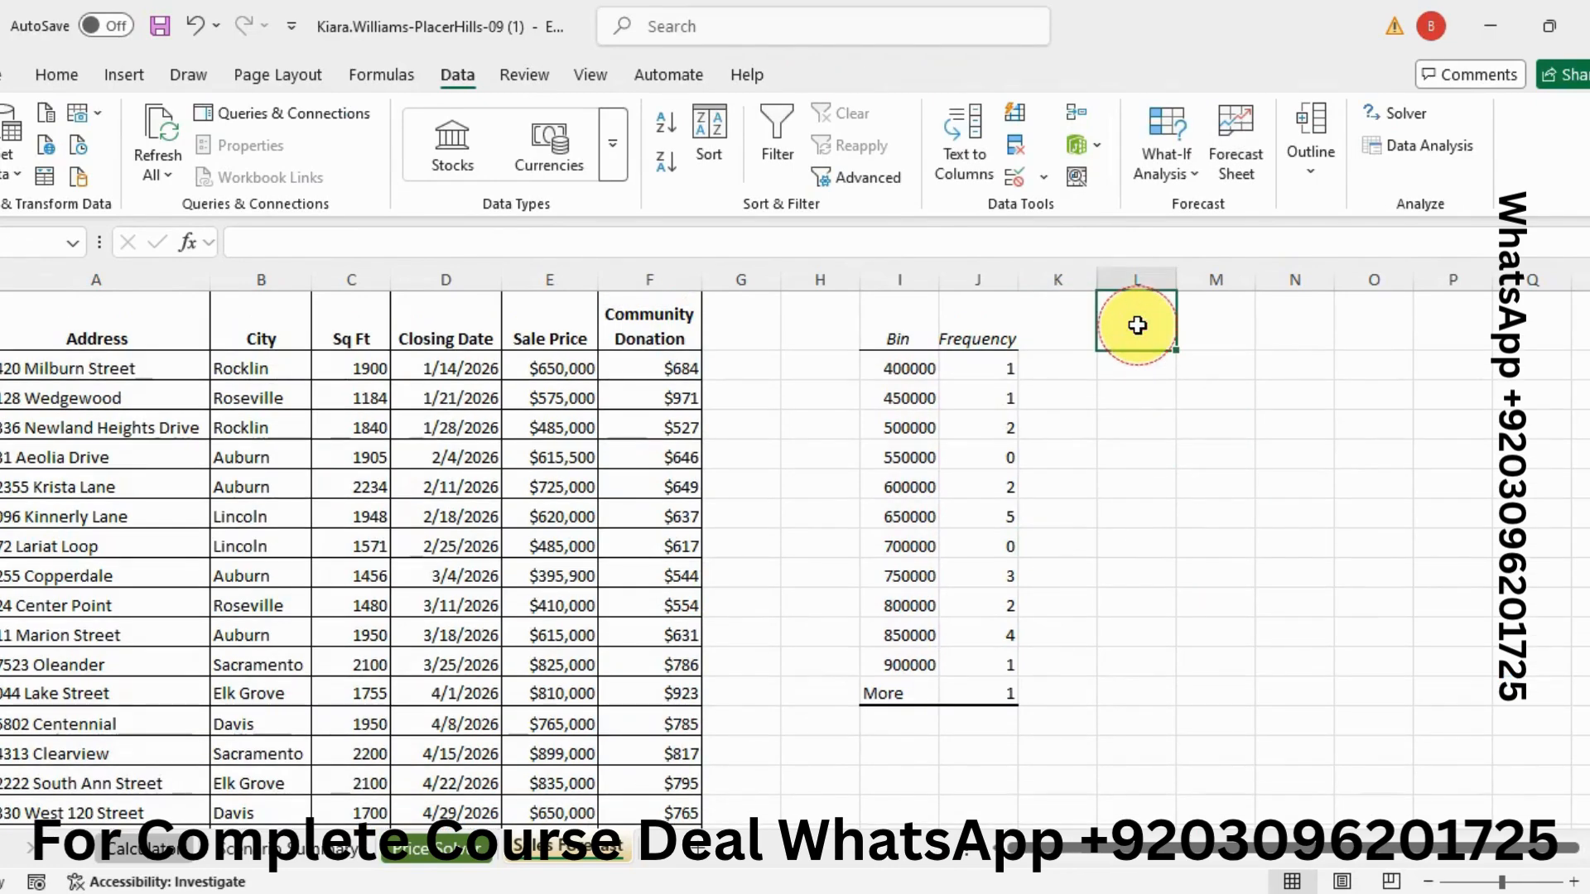
pyautogui.hotkey('ctrl', 'v')
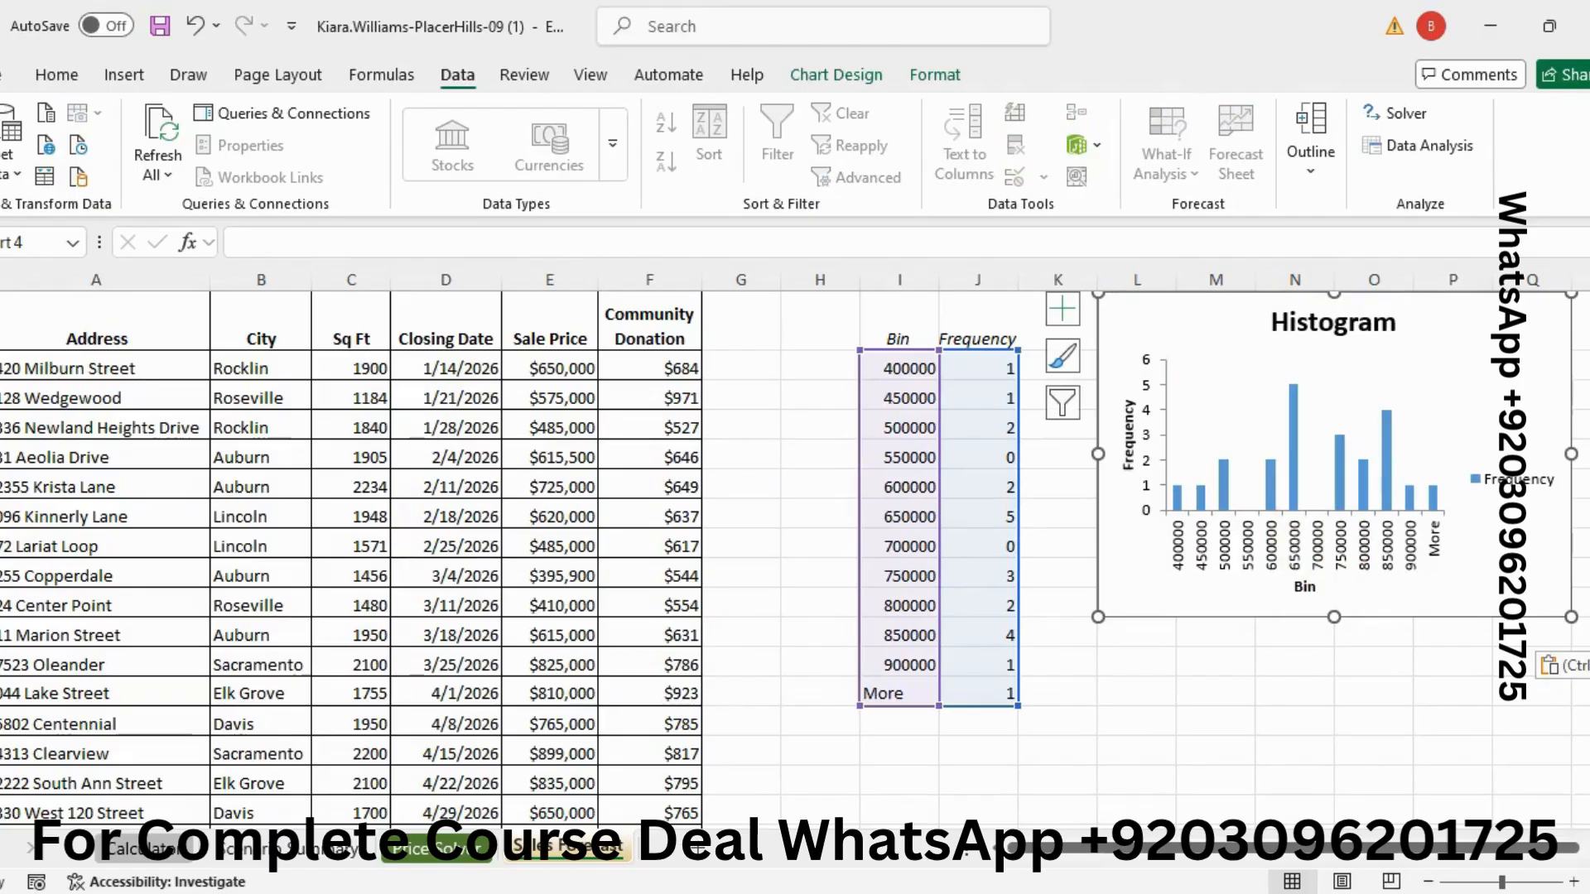
# Step: Resize the histogram chart so that it spans from cell L4 to cell W16
pyautogui.scroll(-1, 1573, 580)
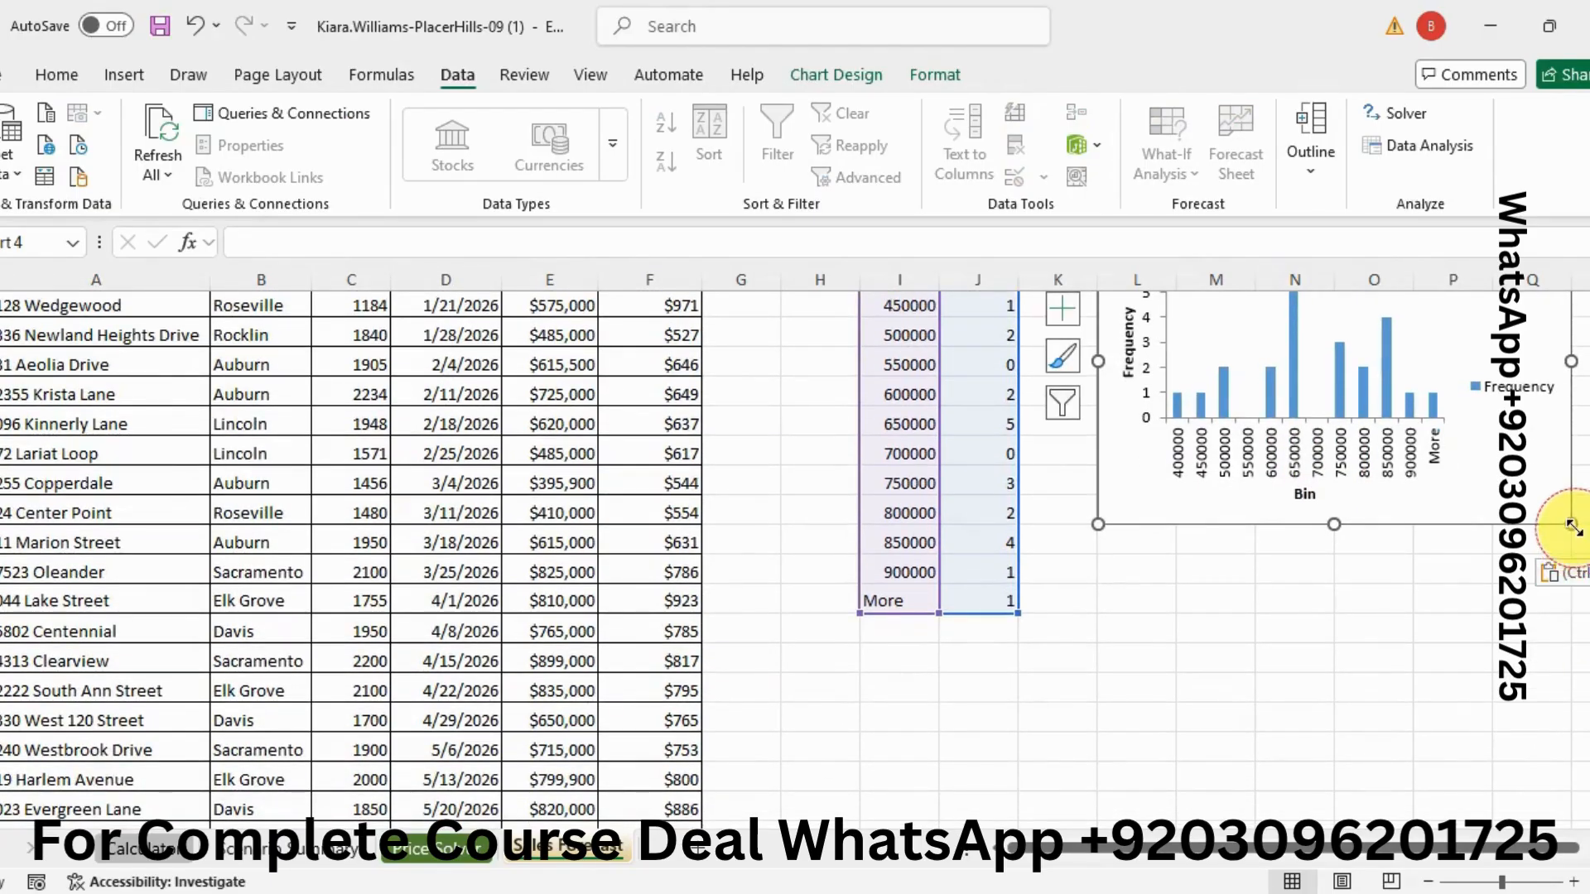
pyautogui.hscroll(3, 1565, 529)
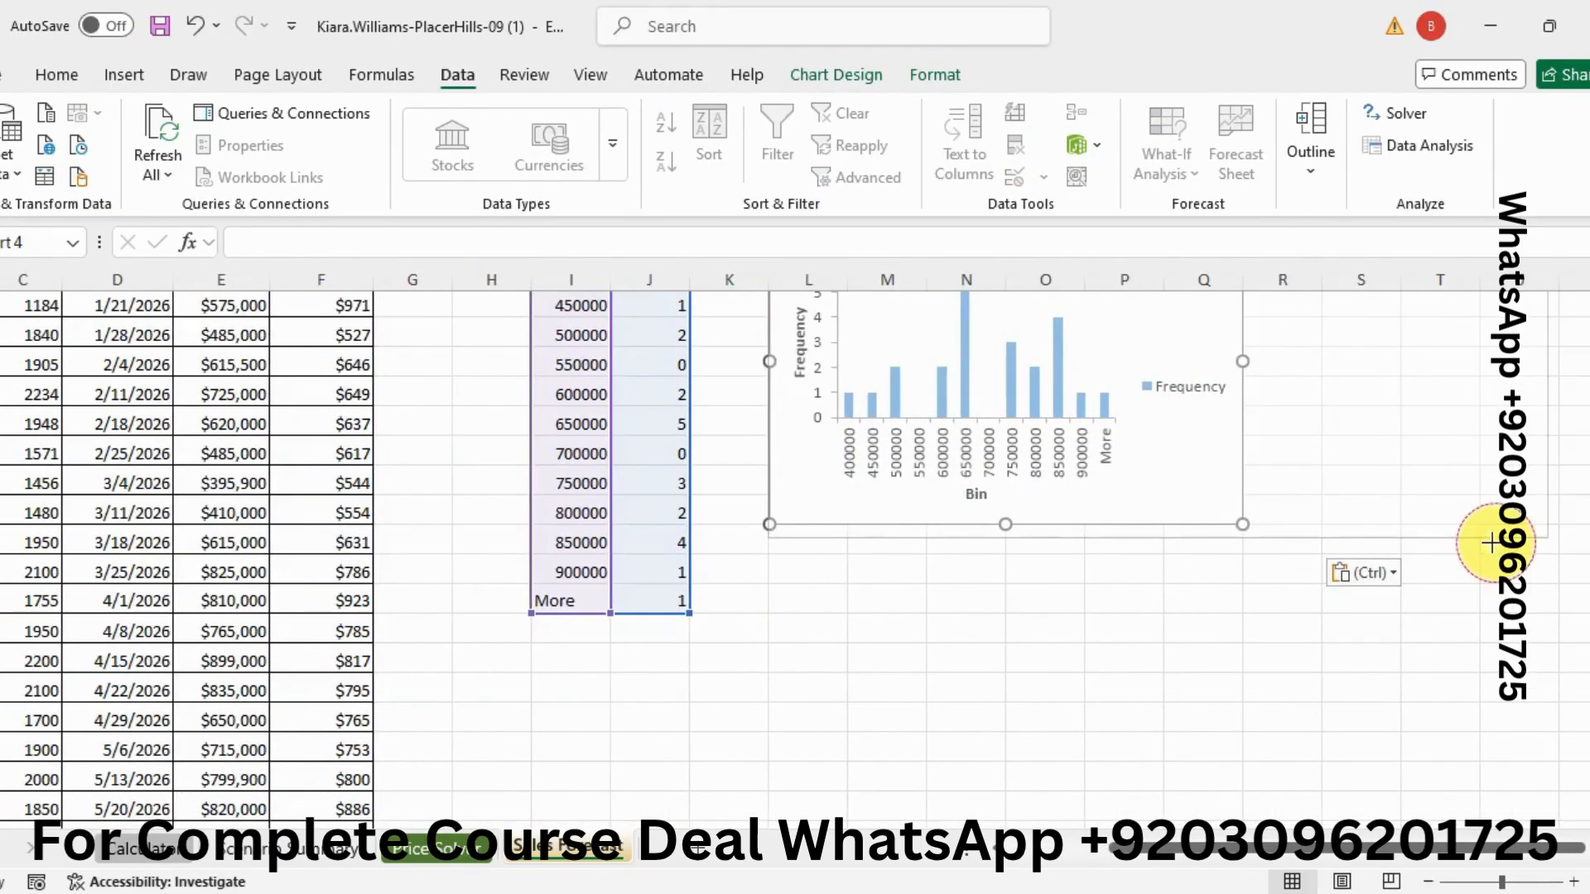
pyautogui.hscroll(1, 1491, 538)
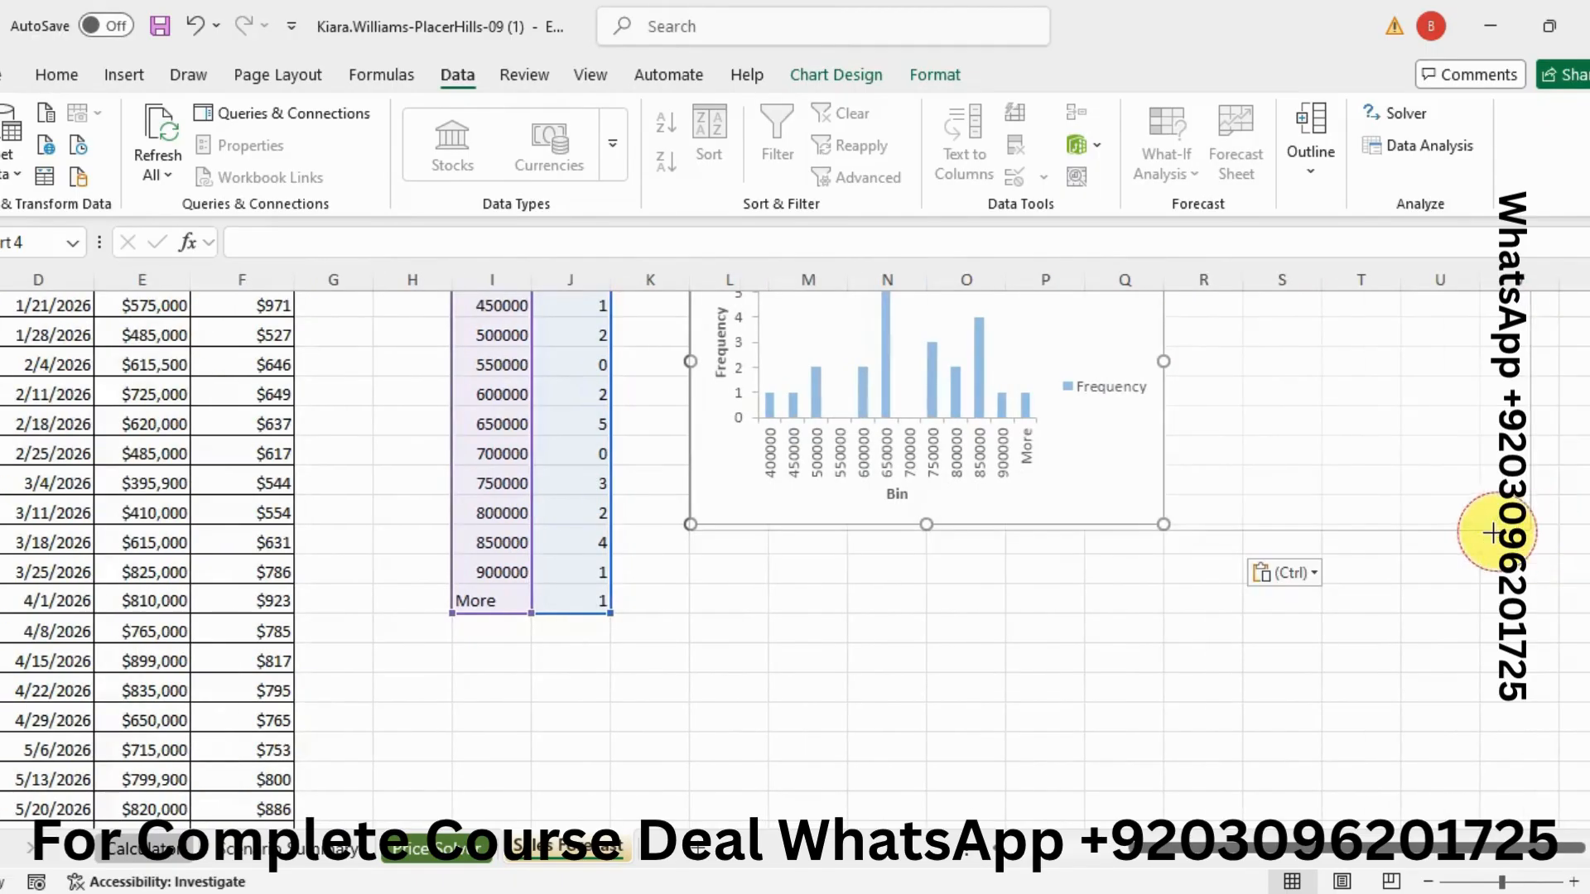
pyautogui.moveTo(1491, 532); pyautogui.dragTo(1237, 607)
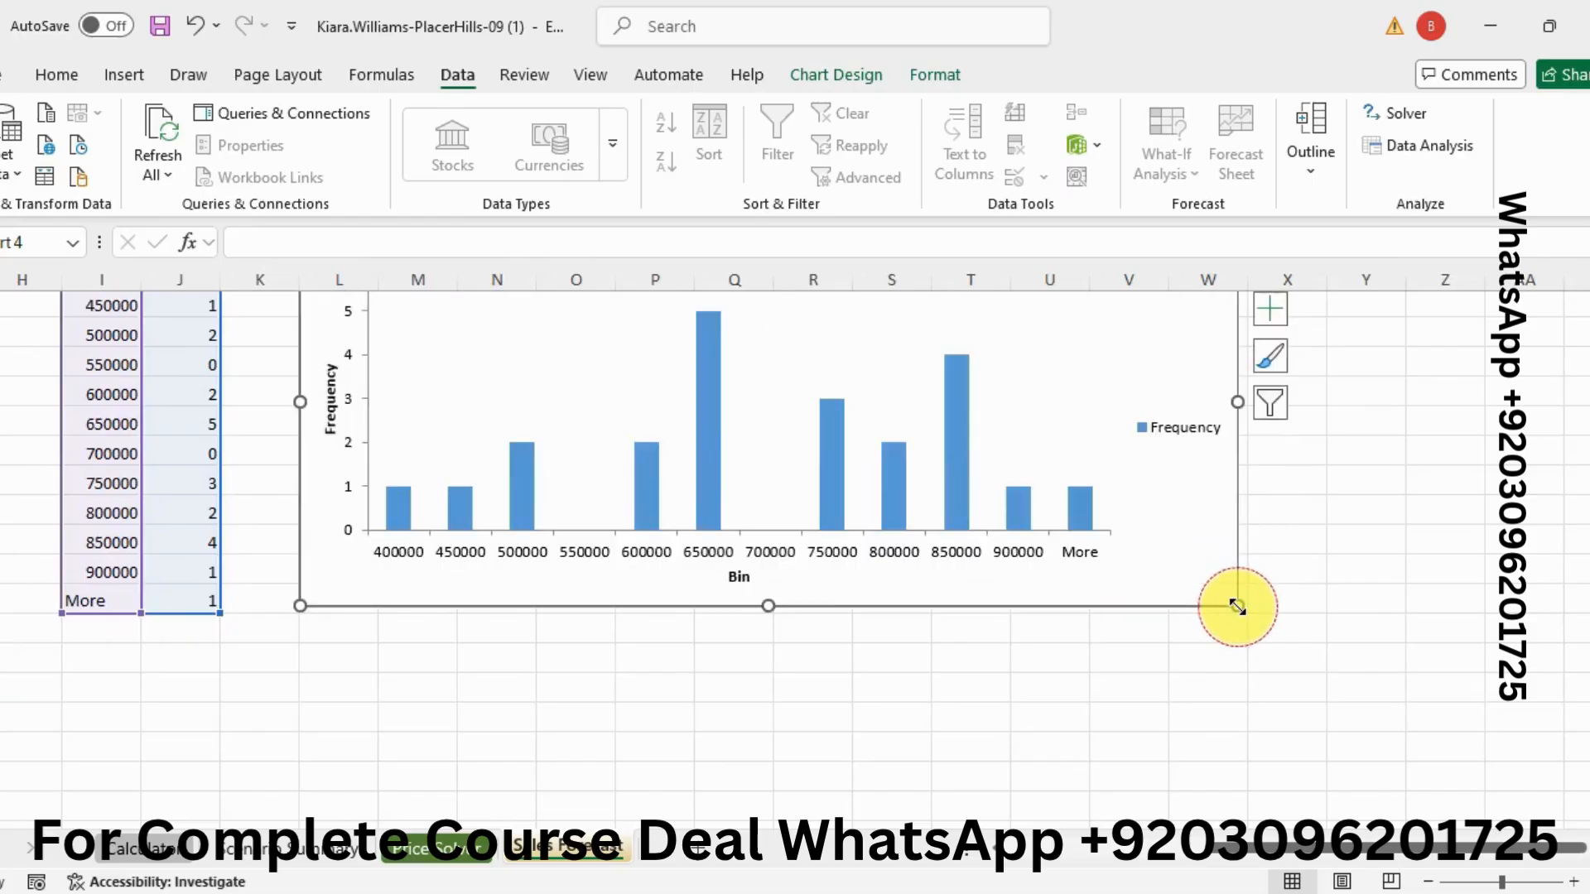
# Step: Switch to the SAM Access exam and move the WorkshopDate field between WorkshopID and WorkshopType in the Workshops table
pyautogui.hotkey('alt', 'Tab')
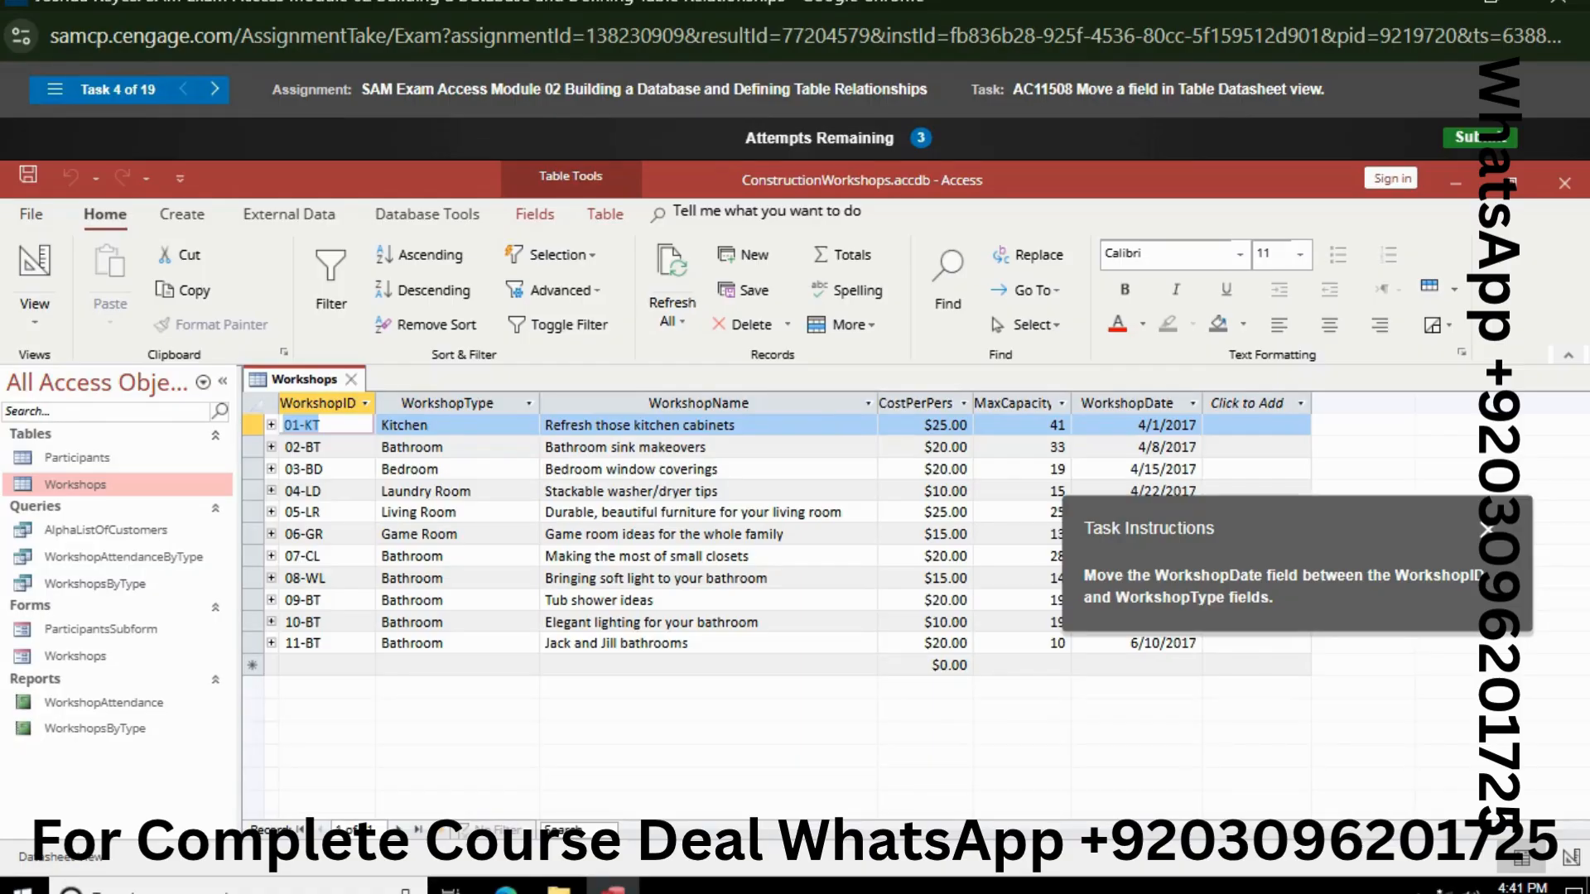
pyautogui.moveTo(1199, 591); pyautogui.dragTo(466, 622)
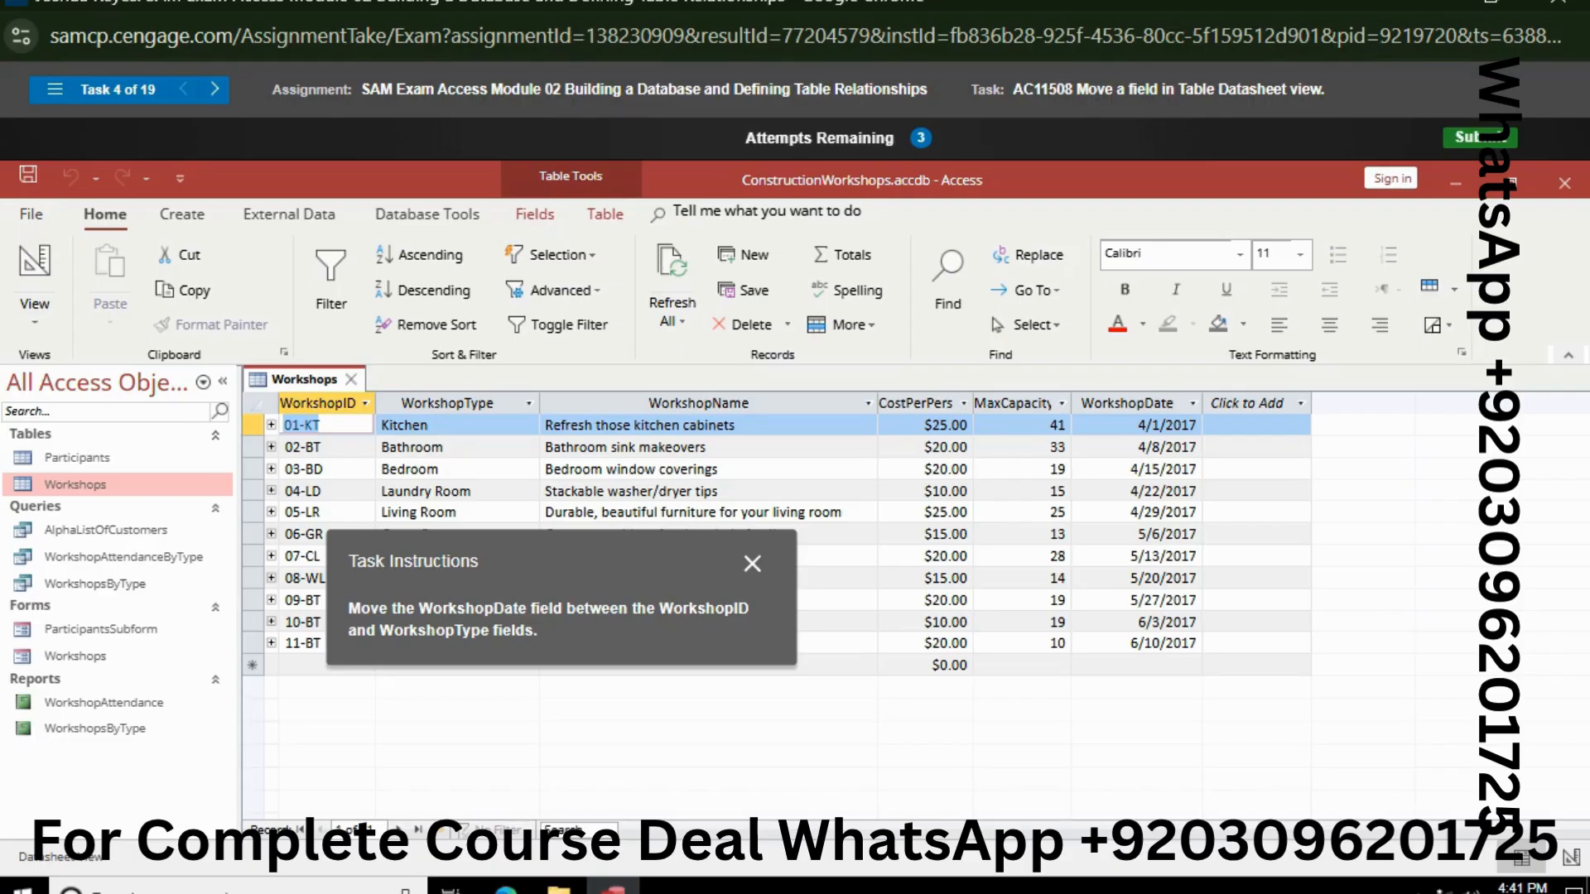
pyautogui.click(1117, 402)
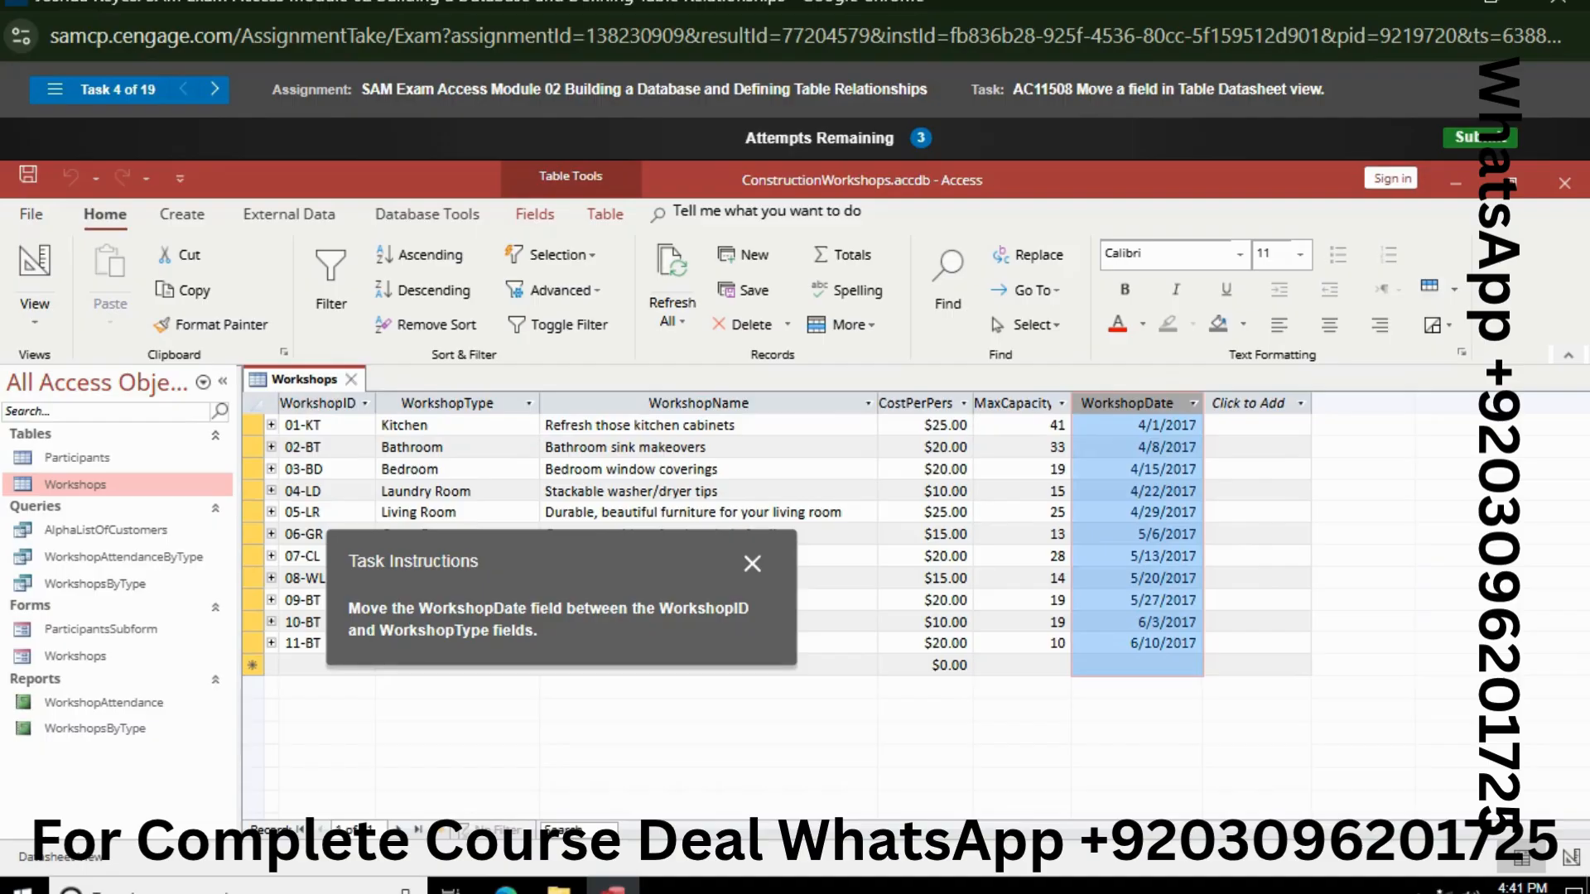
pyautogui.moveTo(1117, 403); pyautogui.dragTo(993, 403)
pyautogui.moveTo(579, 405); pyautogui.dragTo(486, 421)
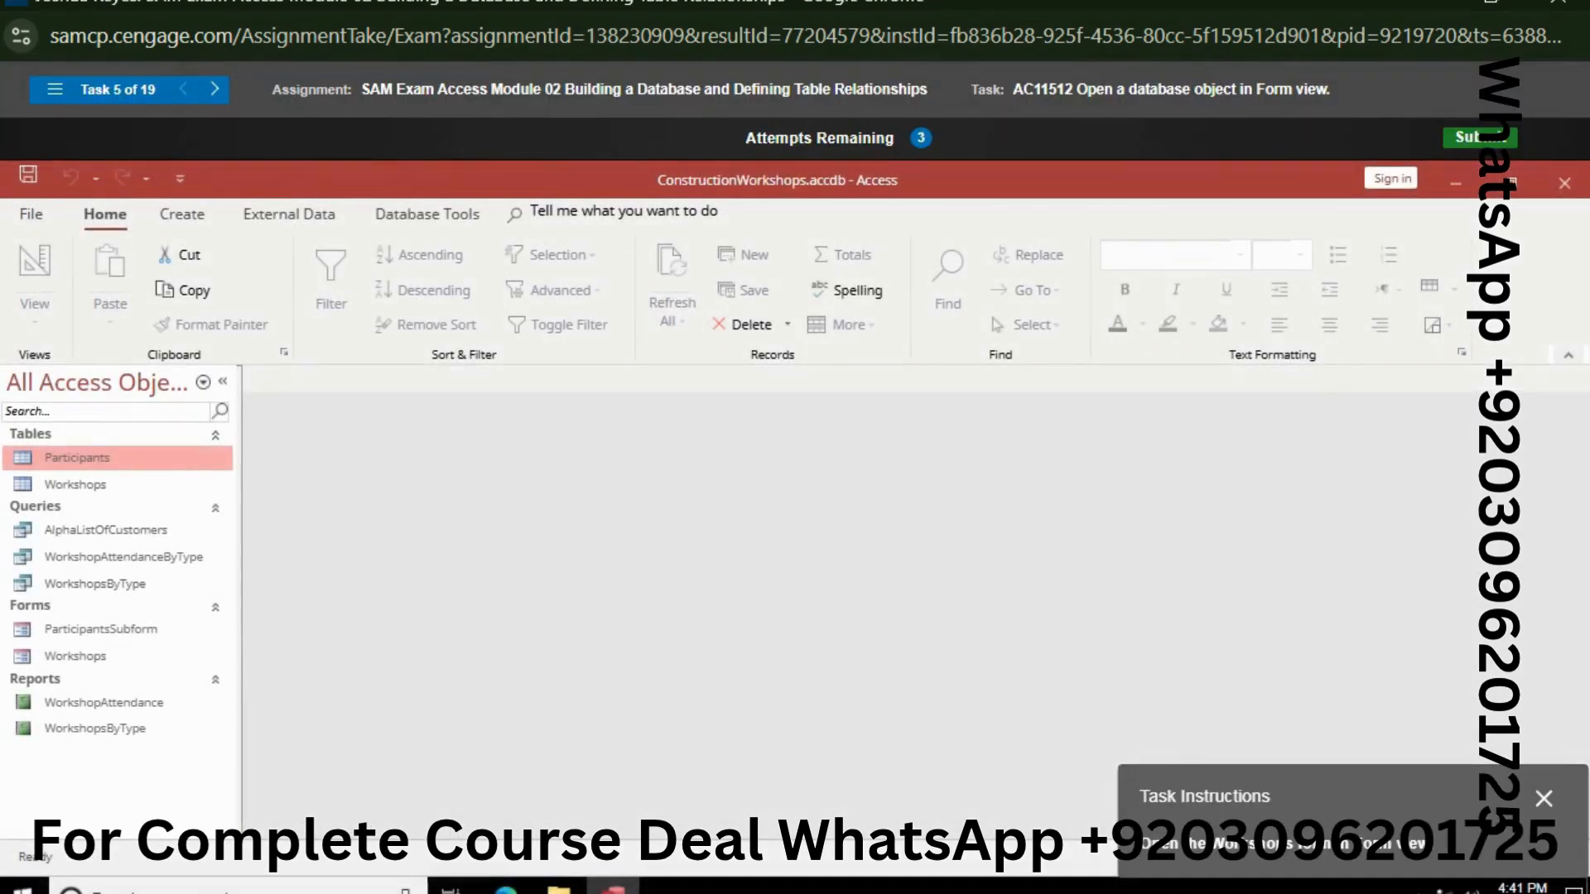
# Step: Move the task instructions out of the way and open the Workshops form in Form view
pyautogui.moveTo(1196, 773); pyautogui.dragTo(1140, 506)
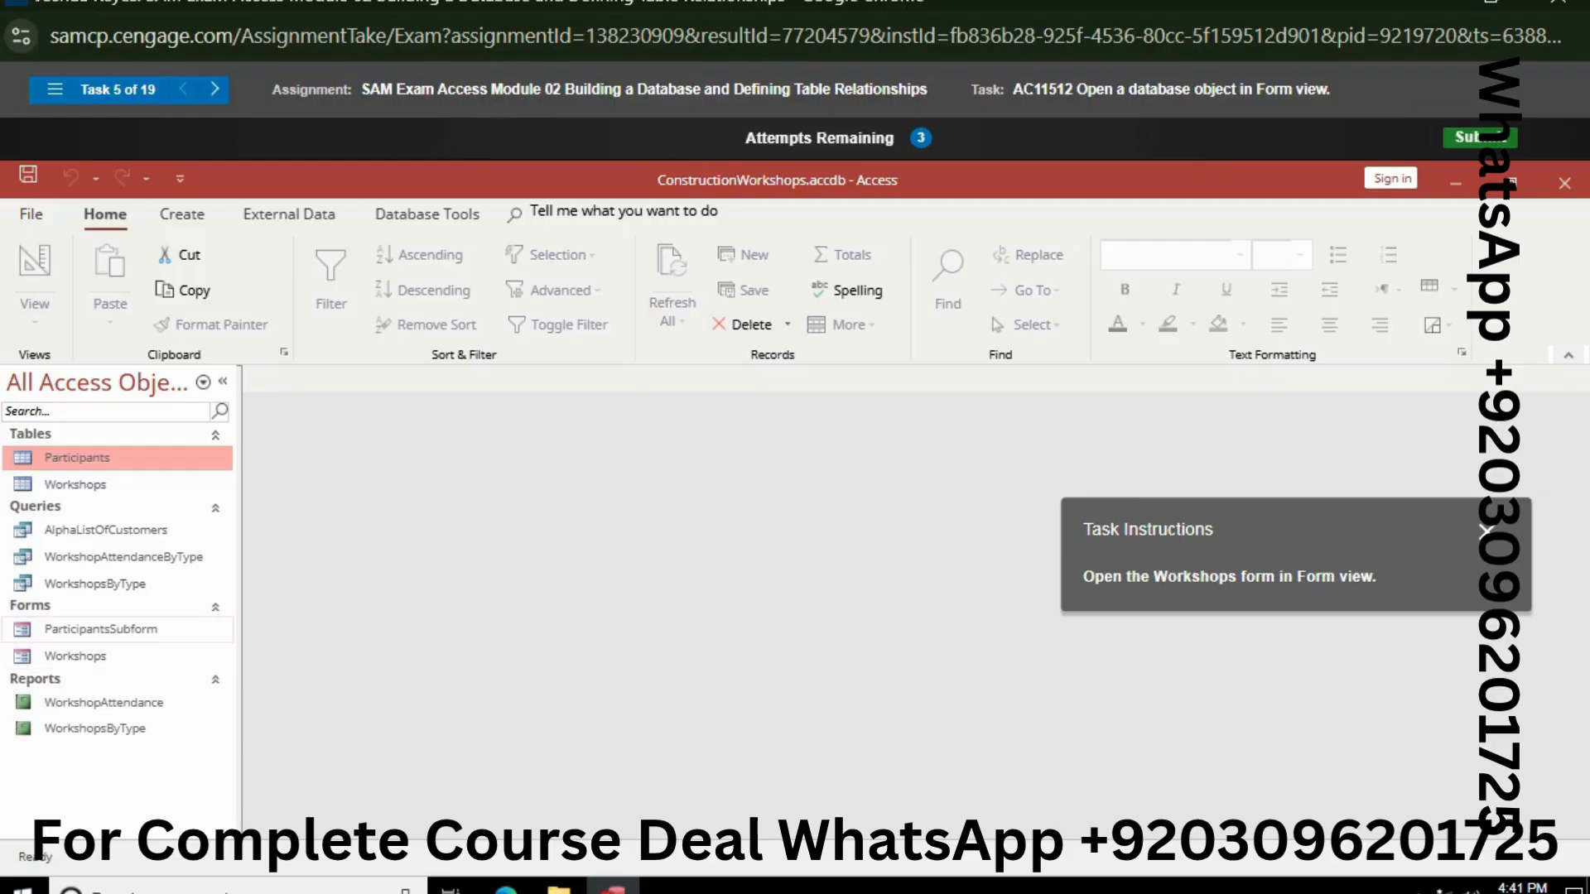
pyautogui.rightClick(75, 655)
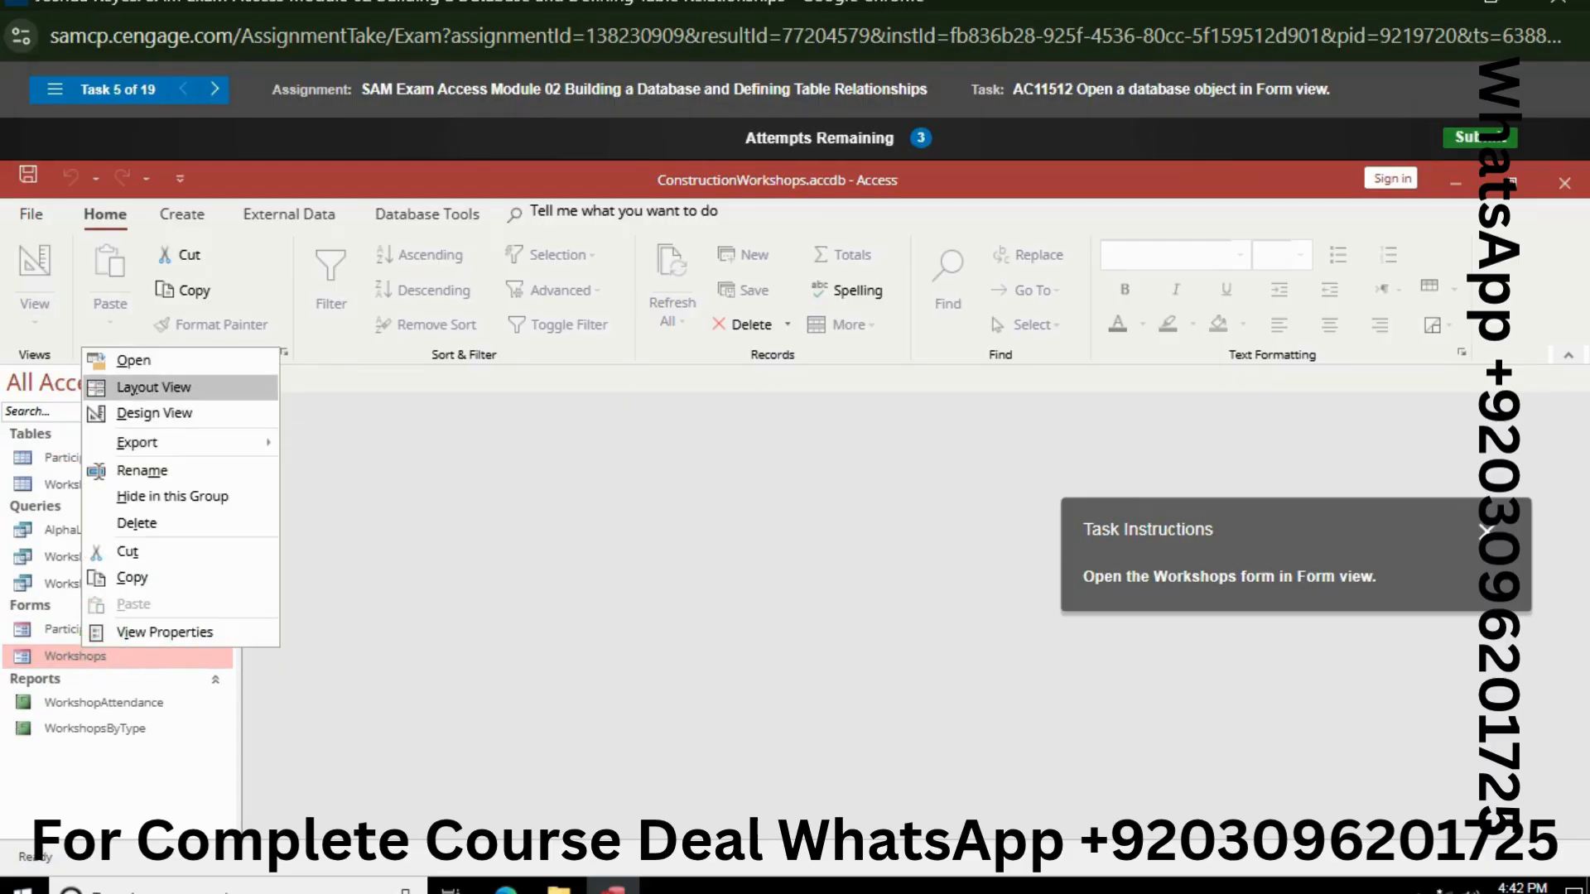
pyautogui.click(156, 361)
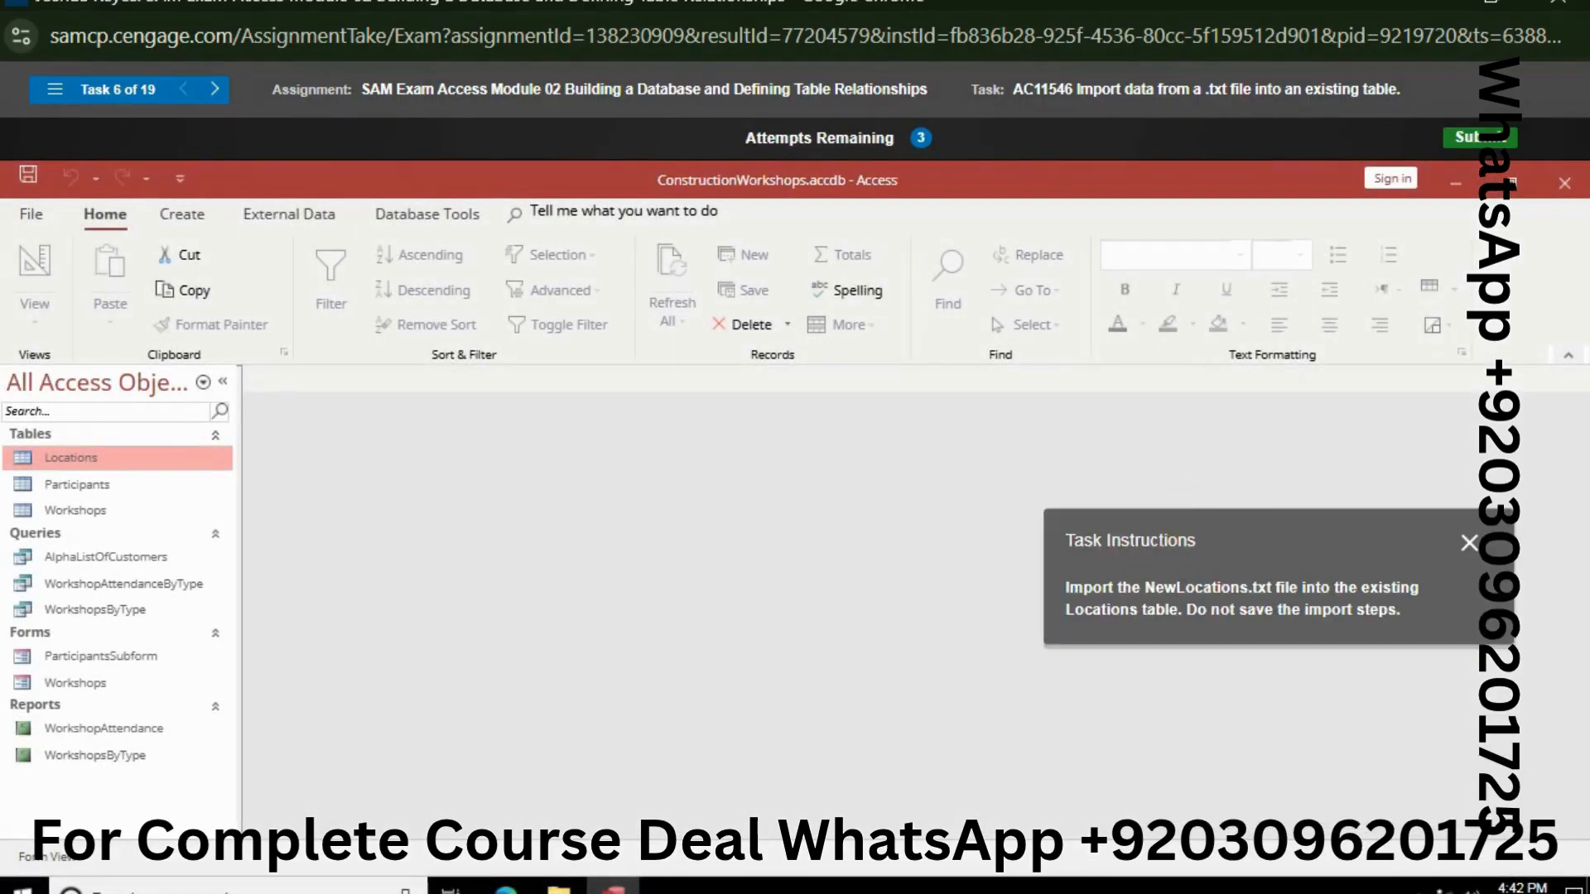
# Step: Start a text file import and choose NewLocations.txt from the Documents folder as the source
pyautogui.click(289, 214)
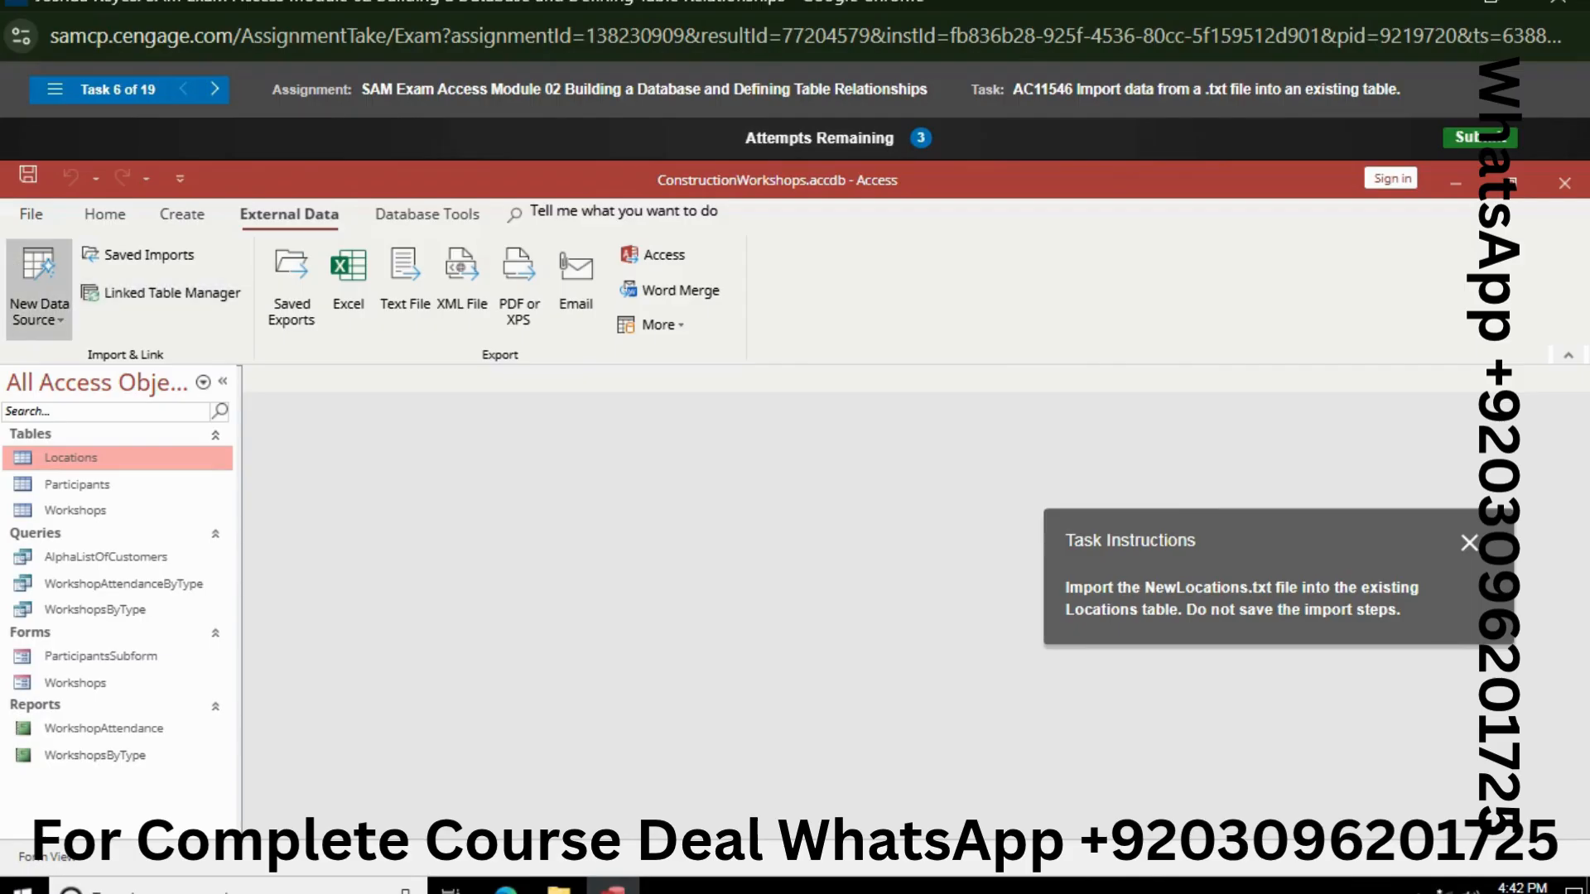
pyautogui.click(38, 285)
pyautogui.moveTo(108, 366)
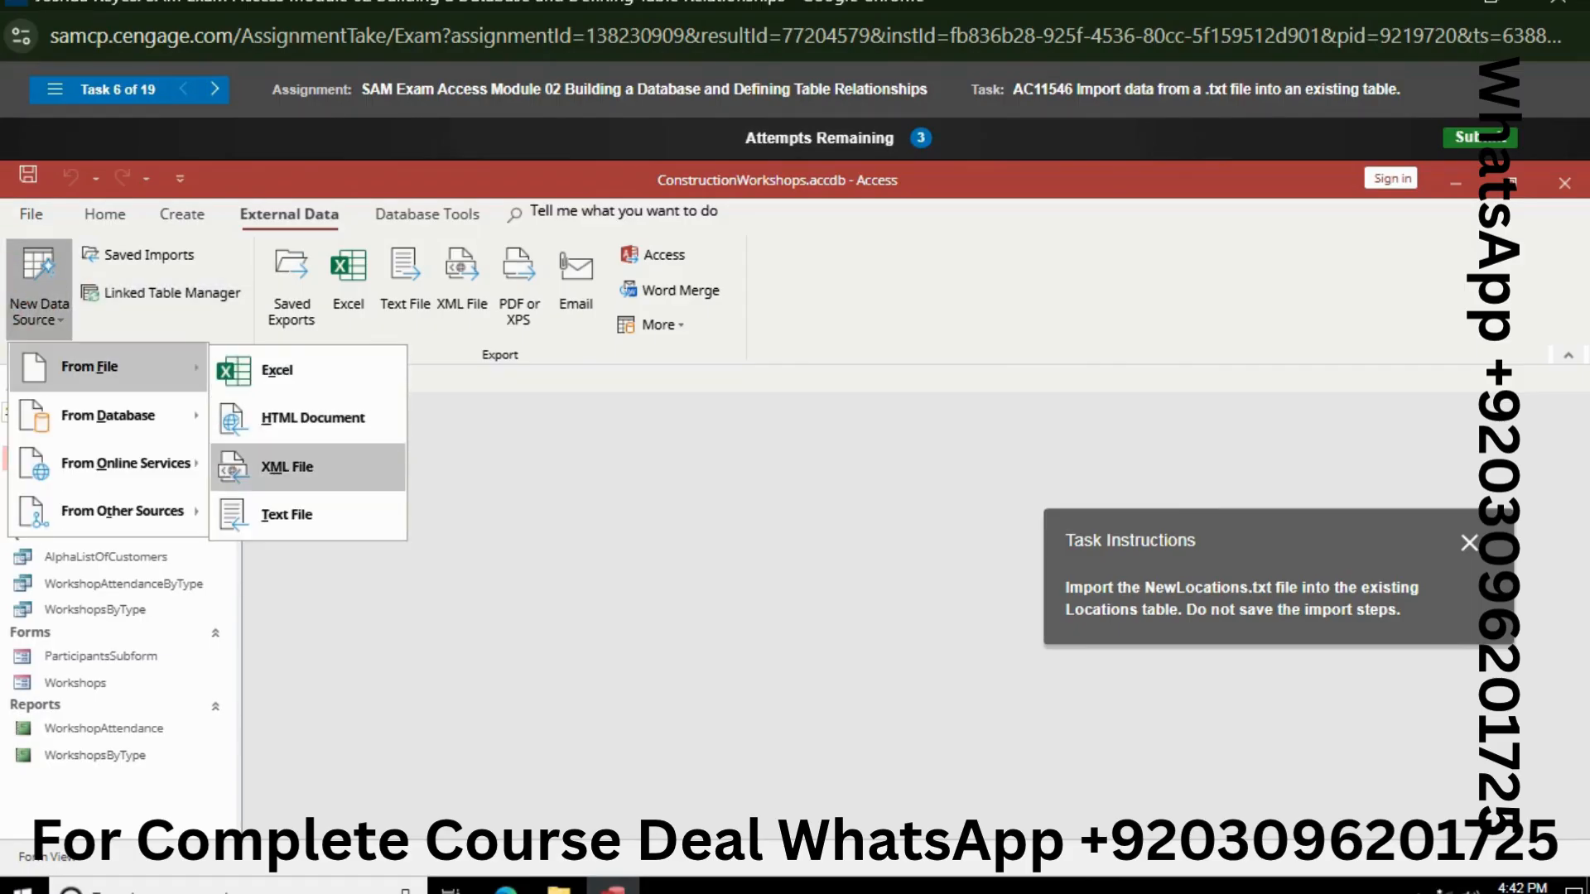
pyautogui.click(282, 514)
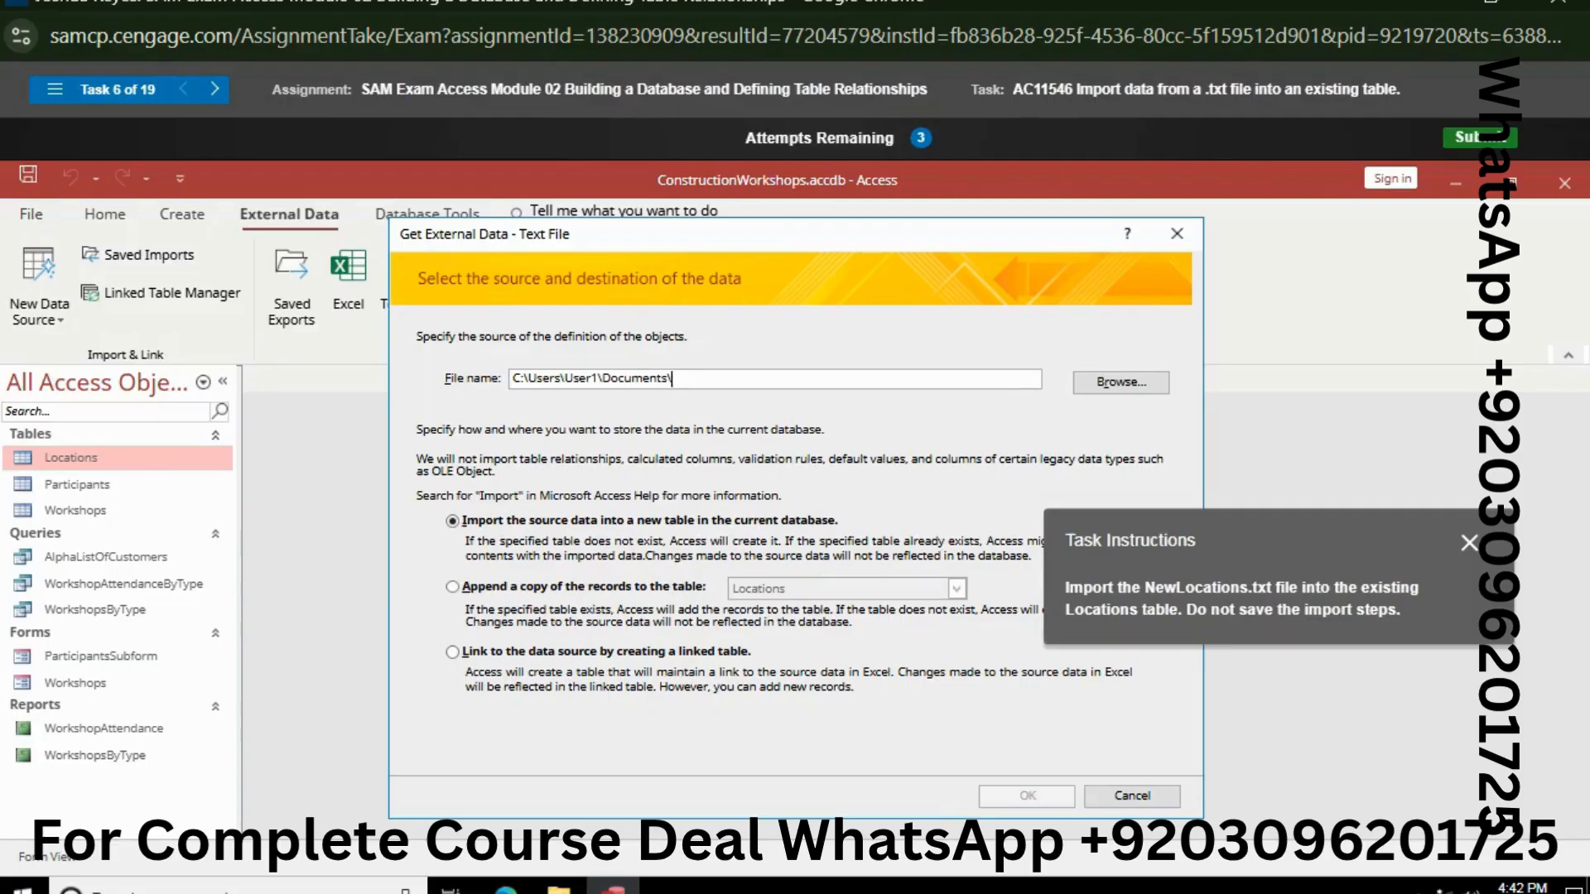
pyautogui.click(1120, 382)
pyautogui.click(691, 509)
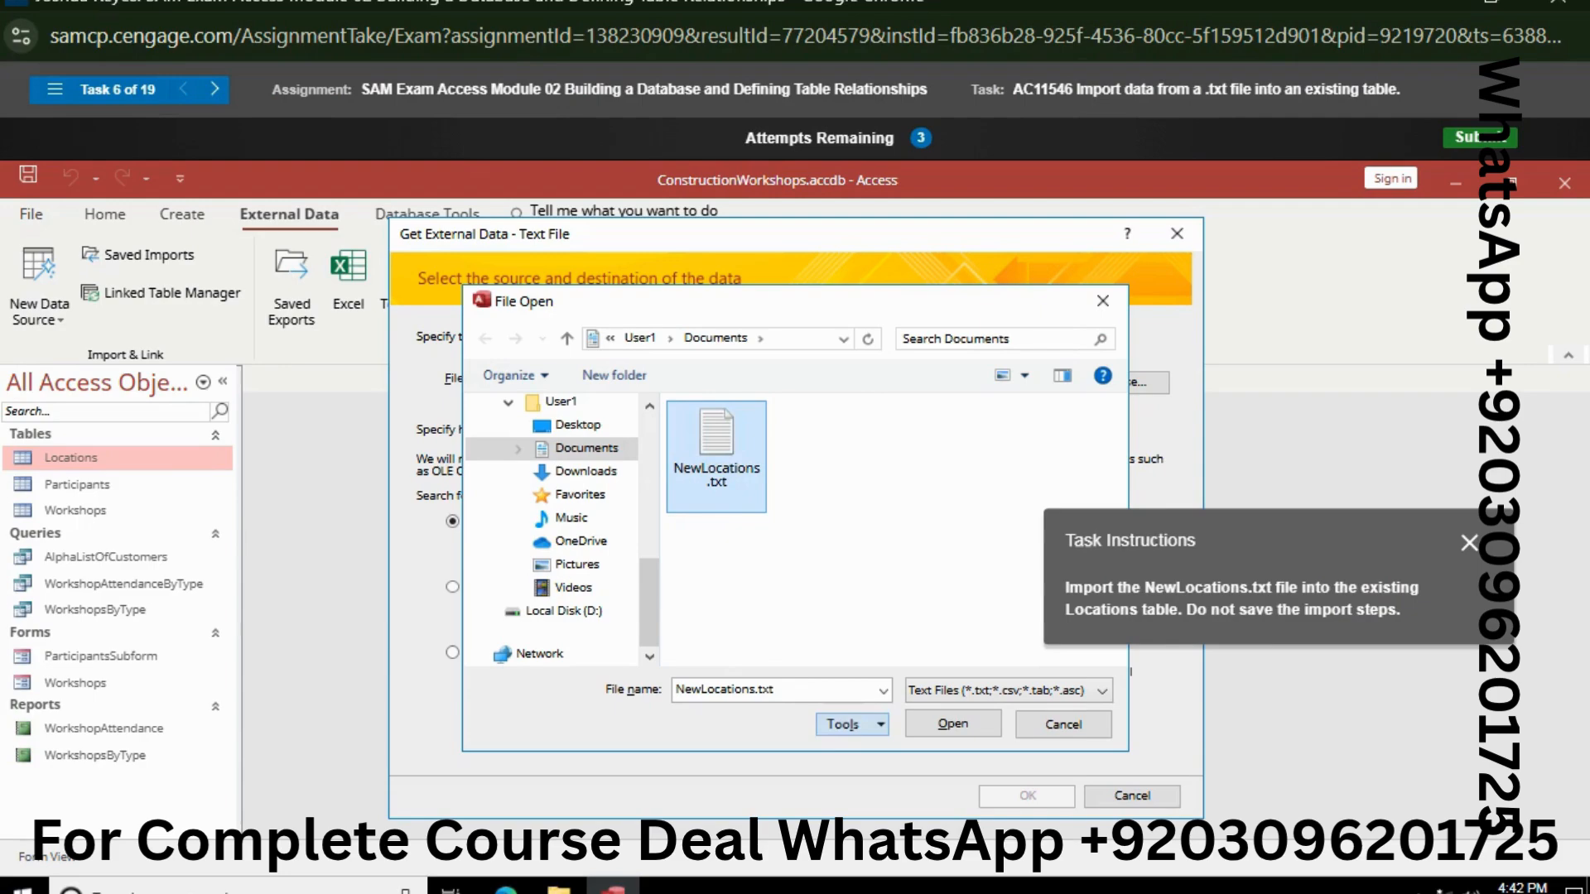
pyautogui.click(915, 722)
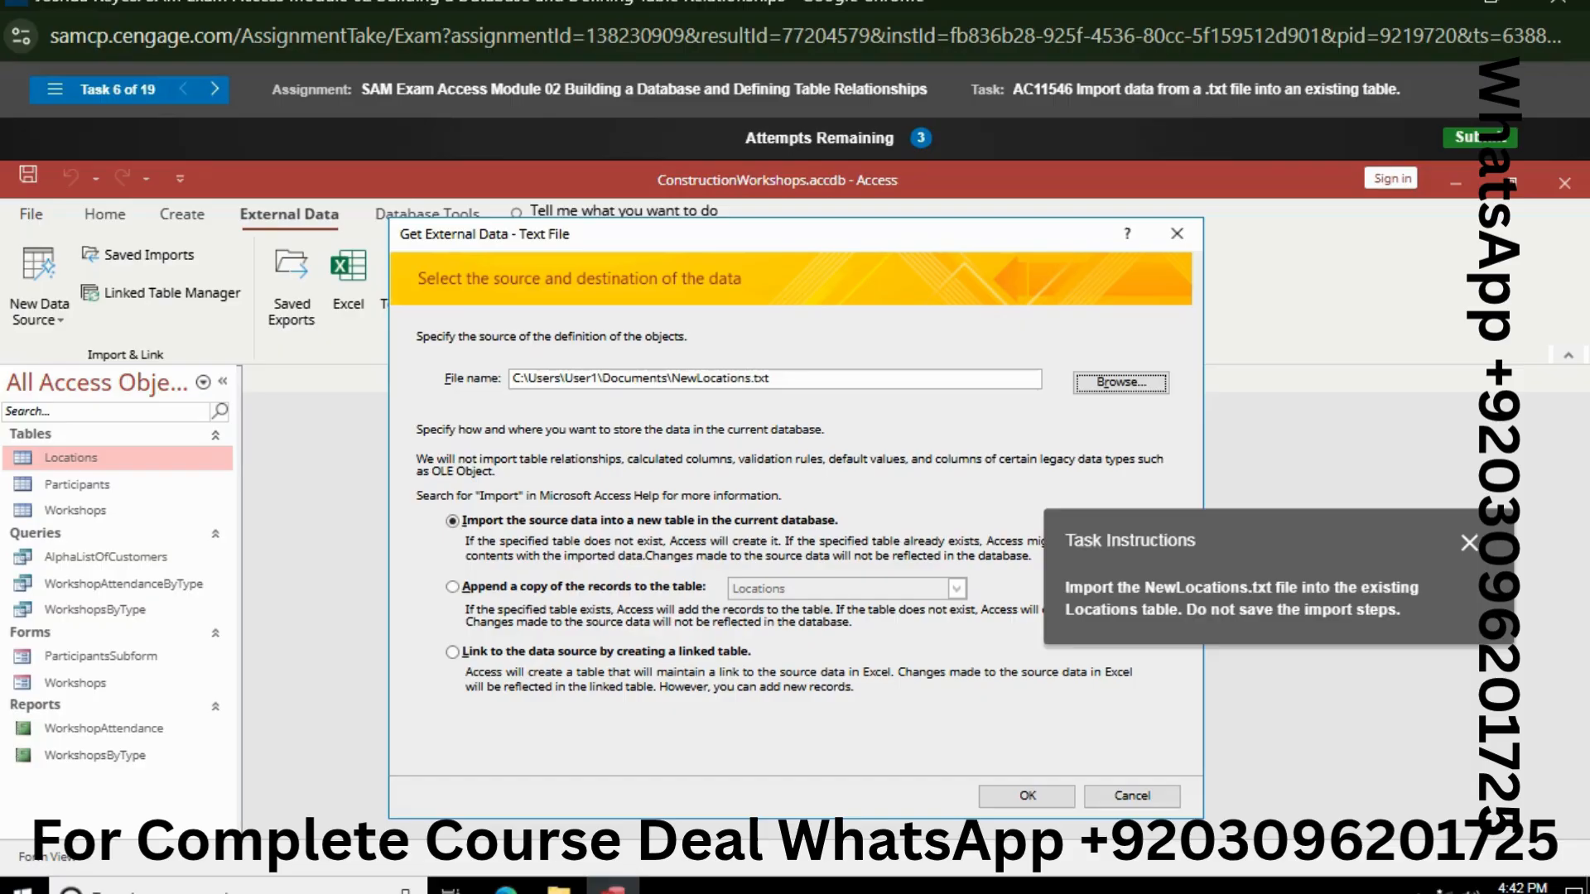
# Step: Append the tab-delimited records to the existing Locations table and finish the import without saving the import steps
pyautogui.click(452, 586)
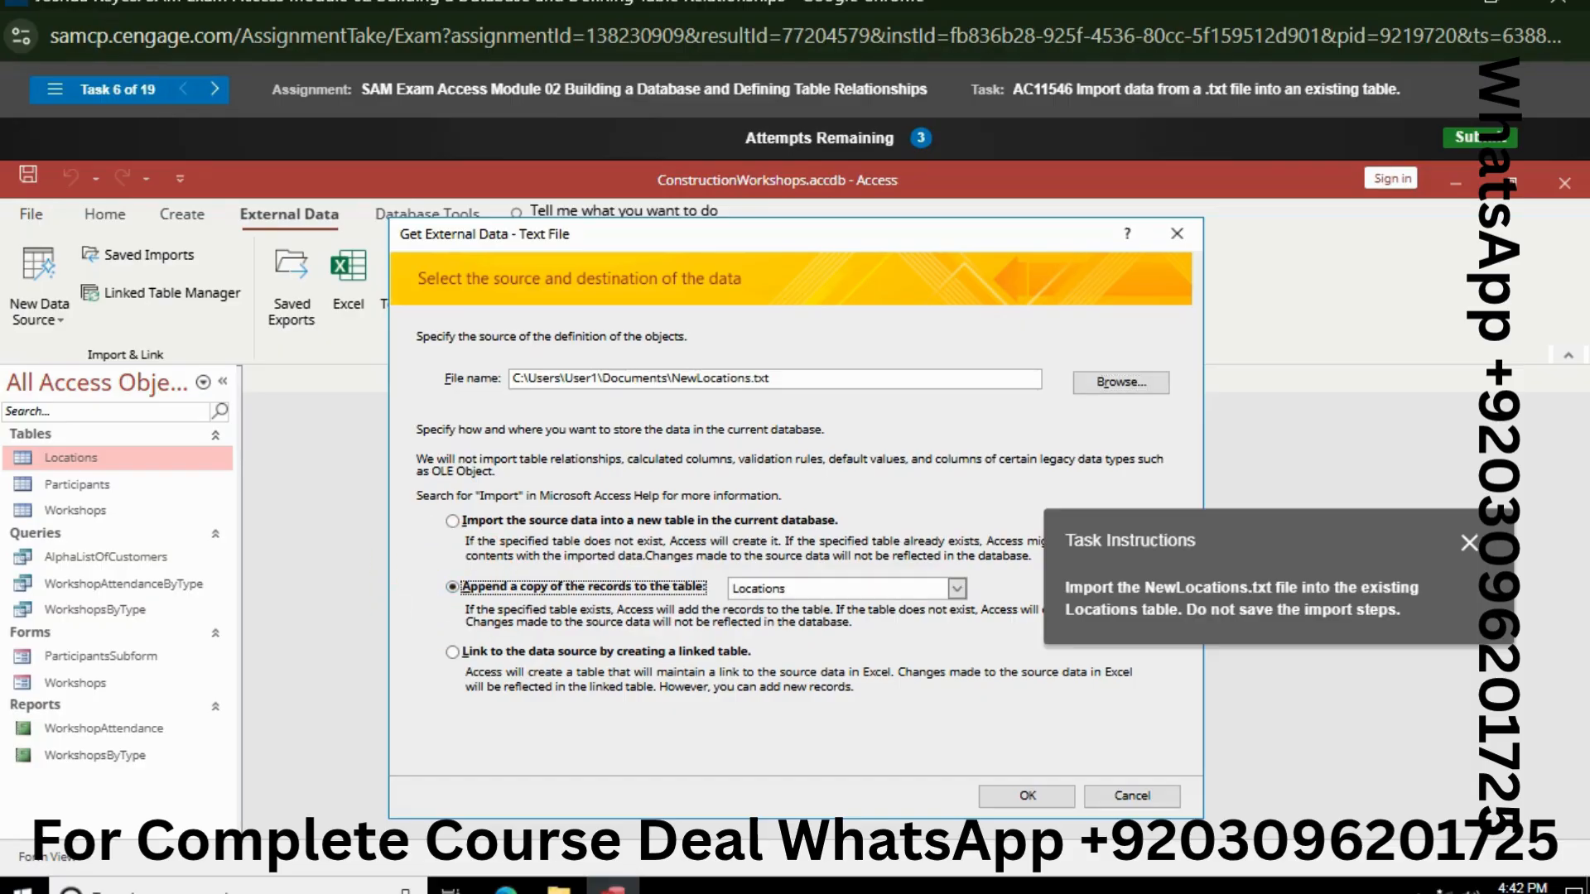
pyautogui.click(956, 587)
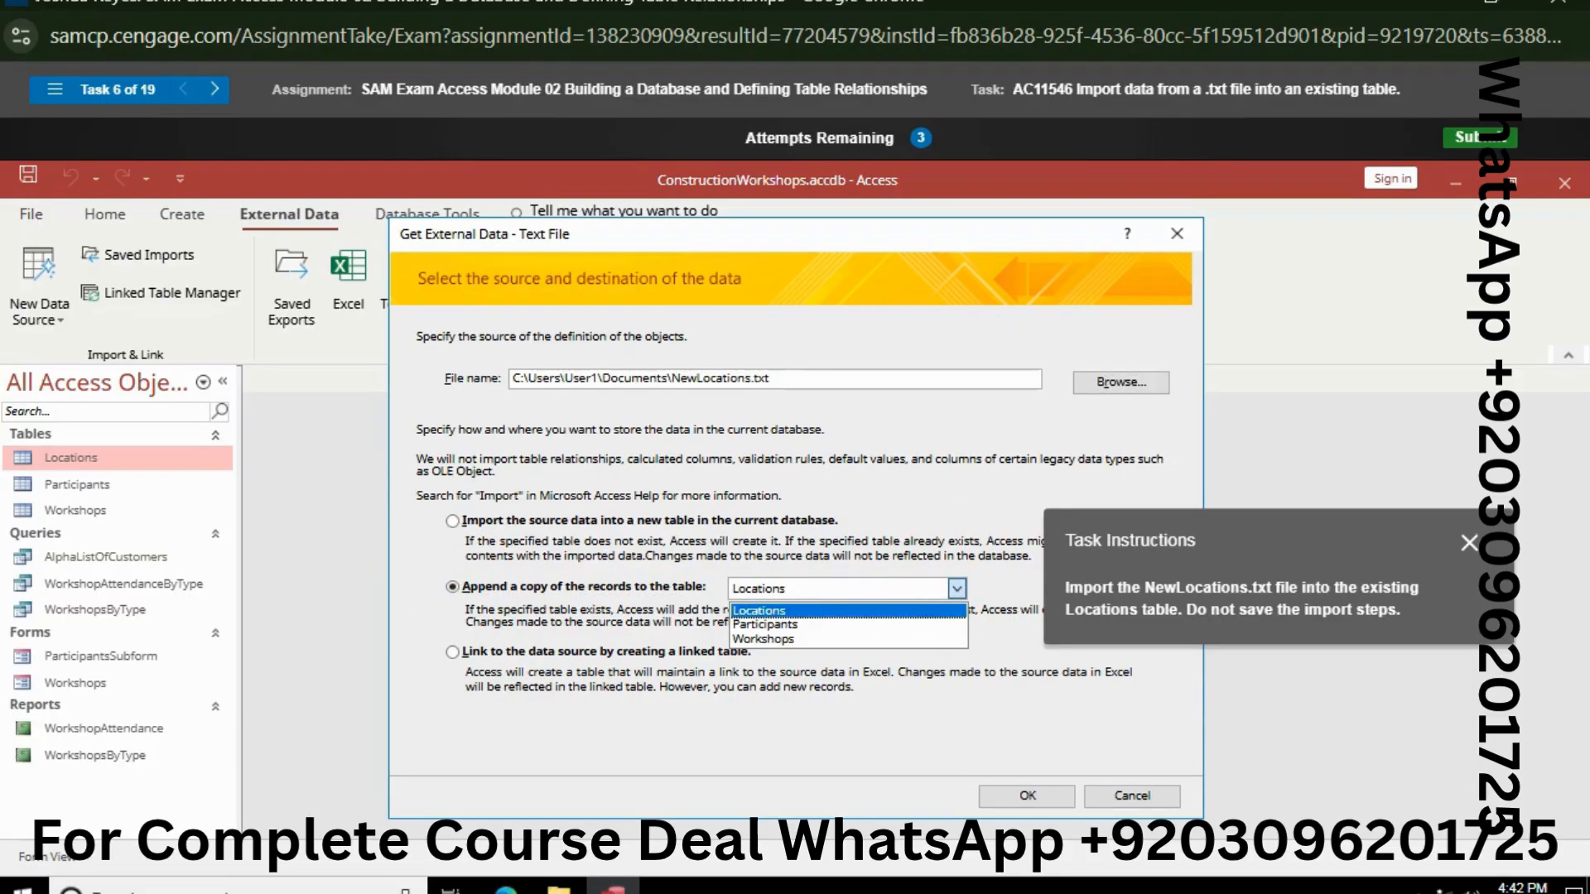
pyautogui.click(847, 610)
pyautogui.click(1027, 795)
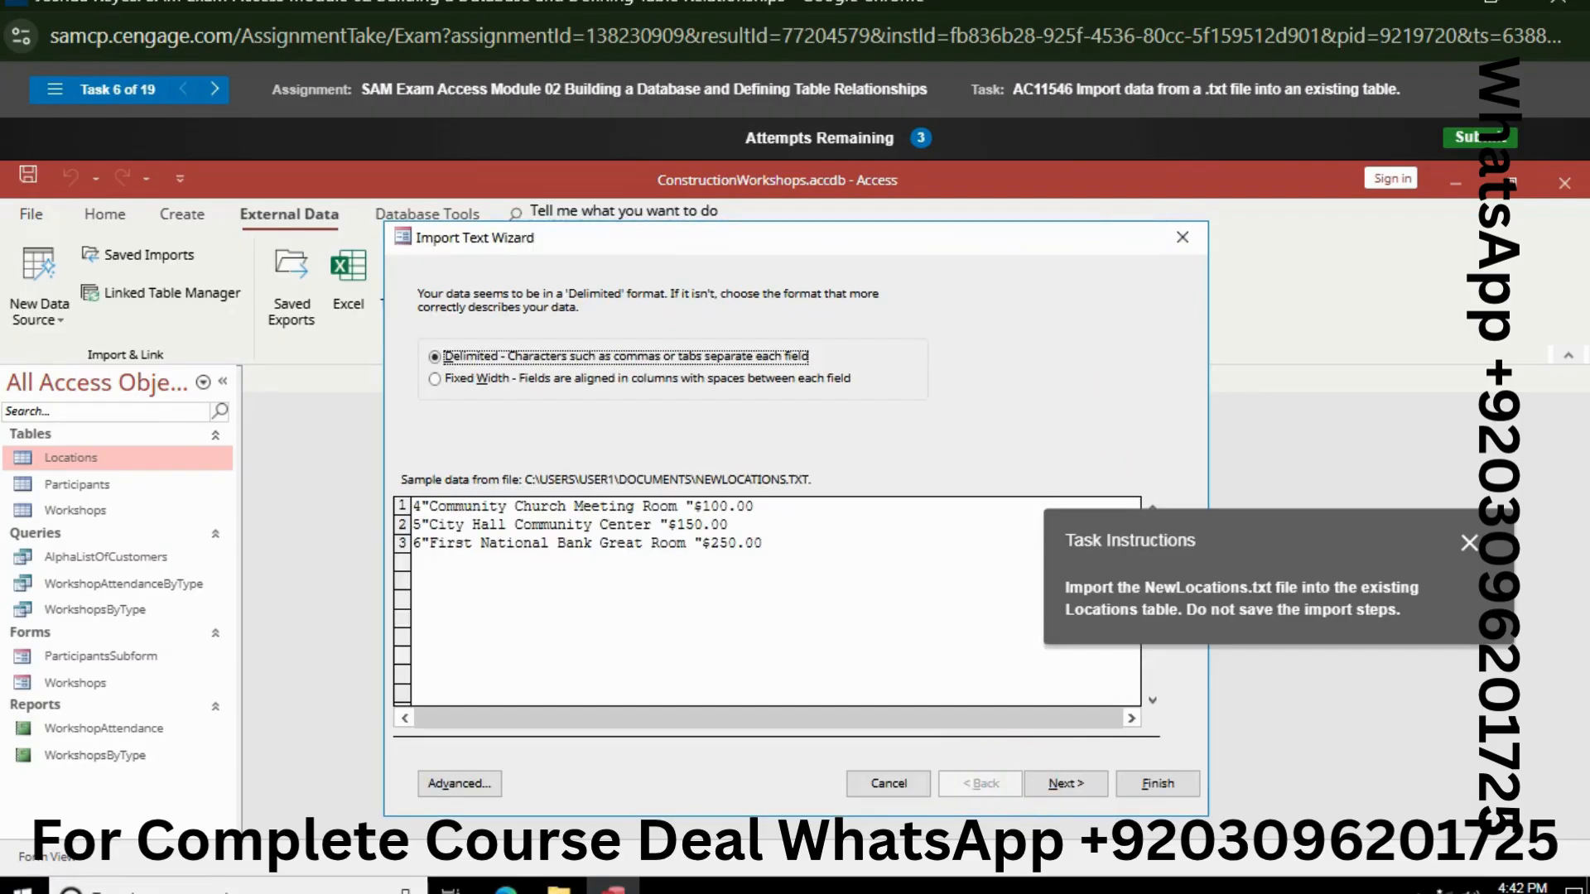
pyautogui.click(1065, 783)
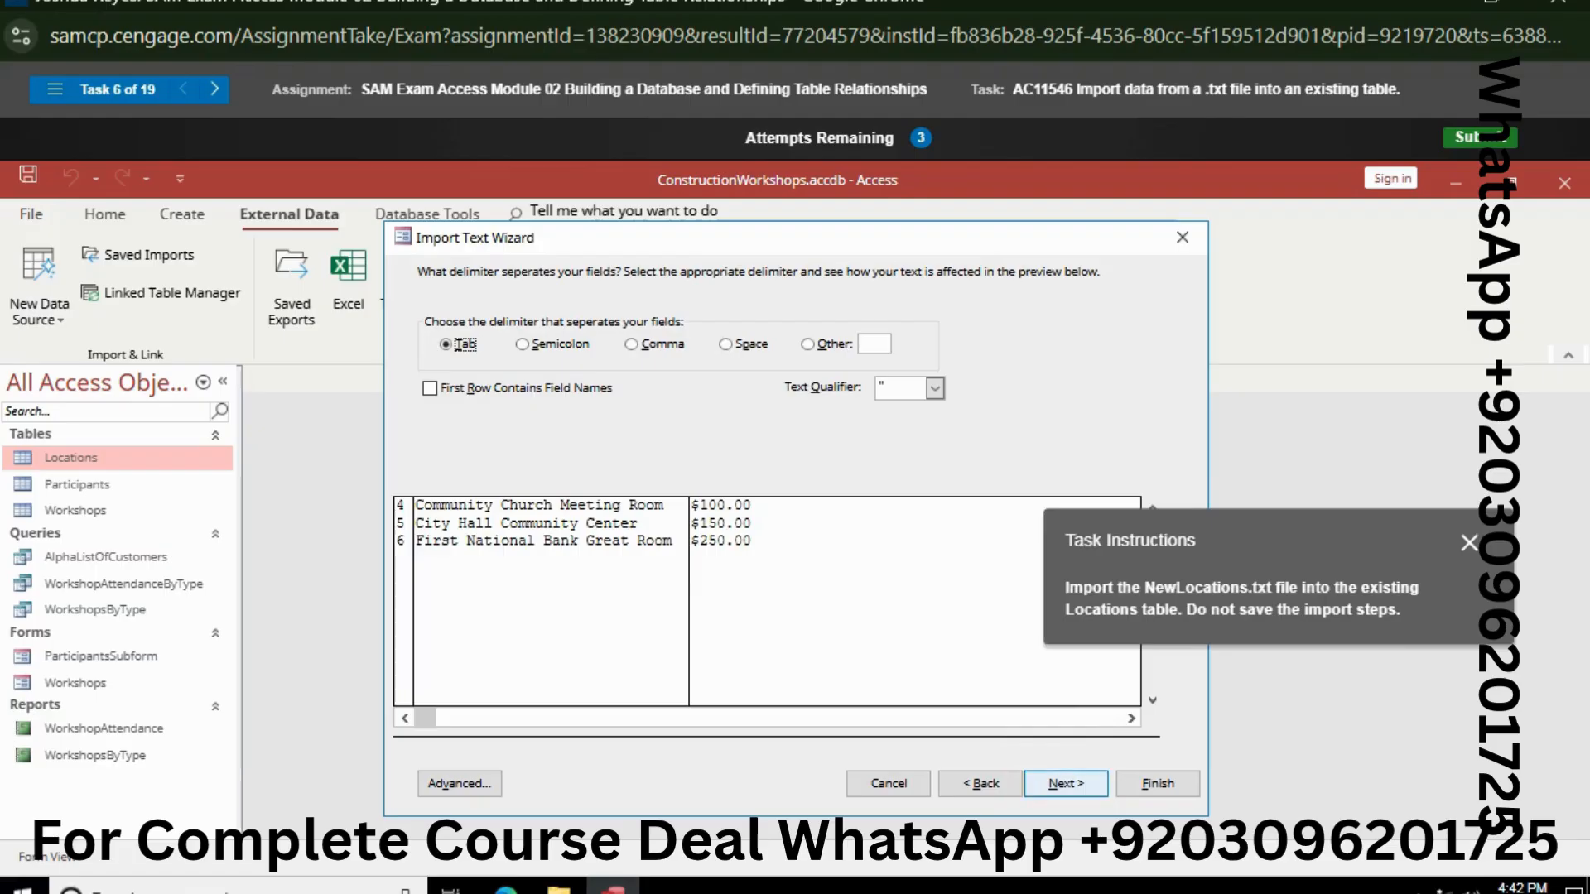
pyautogui.click(1066, 783)
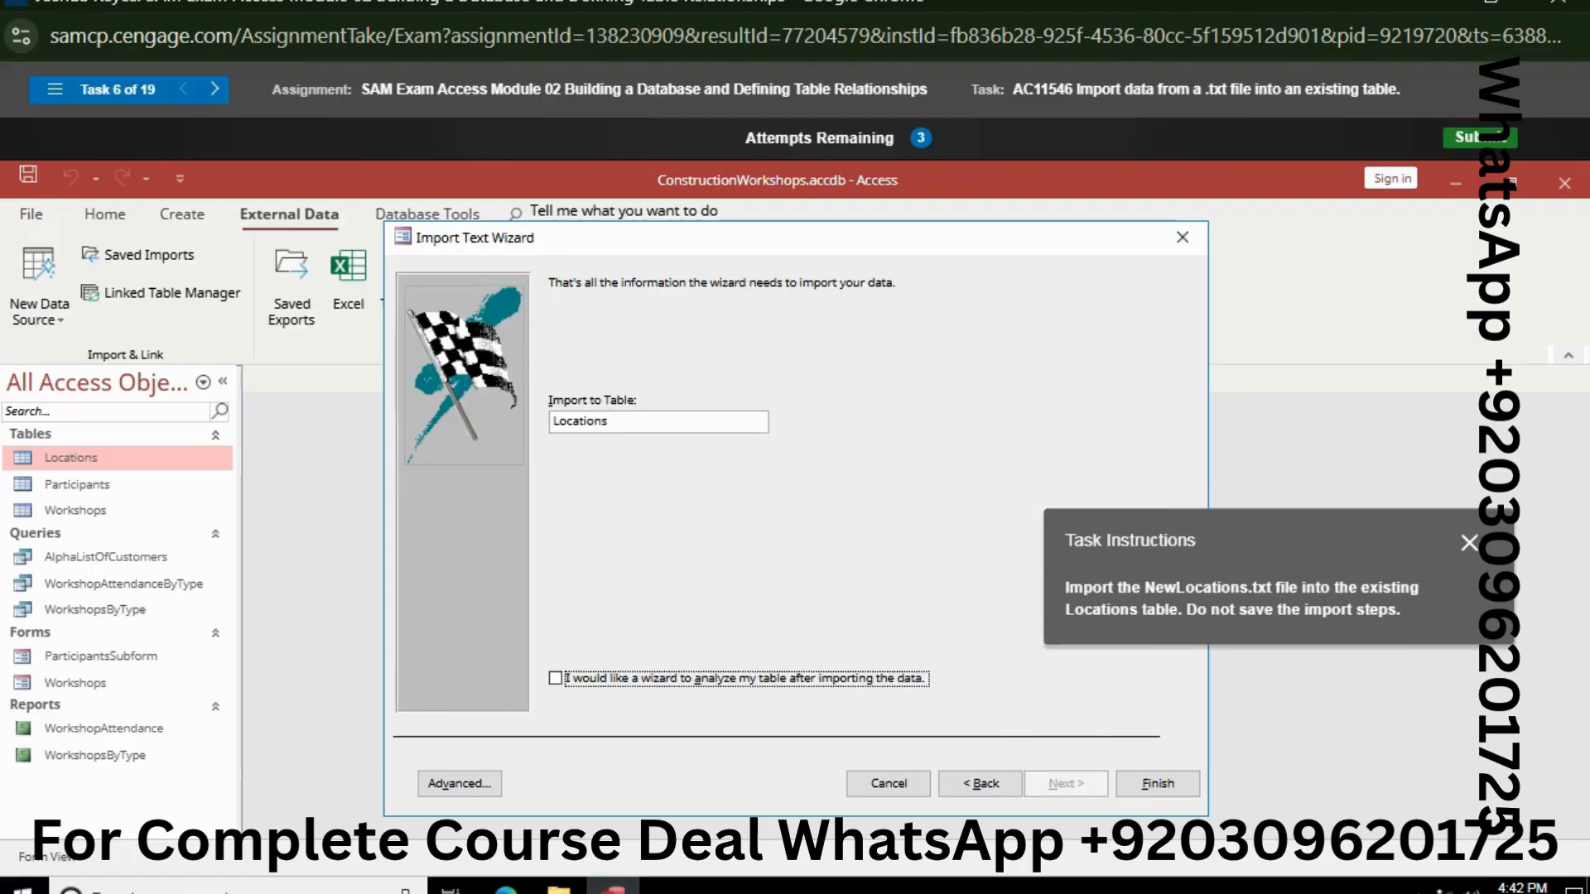
pyautogui.click(1130, 785)
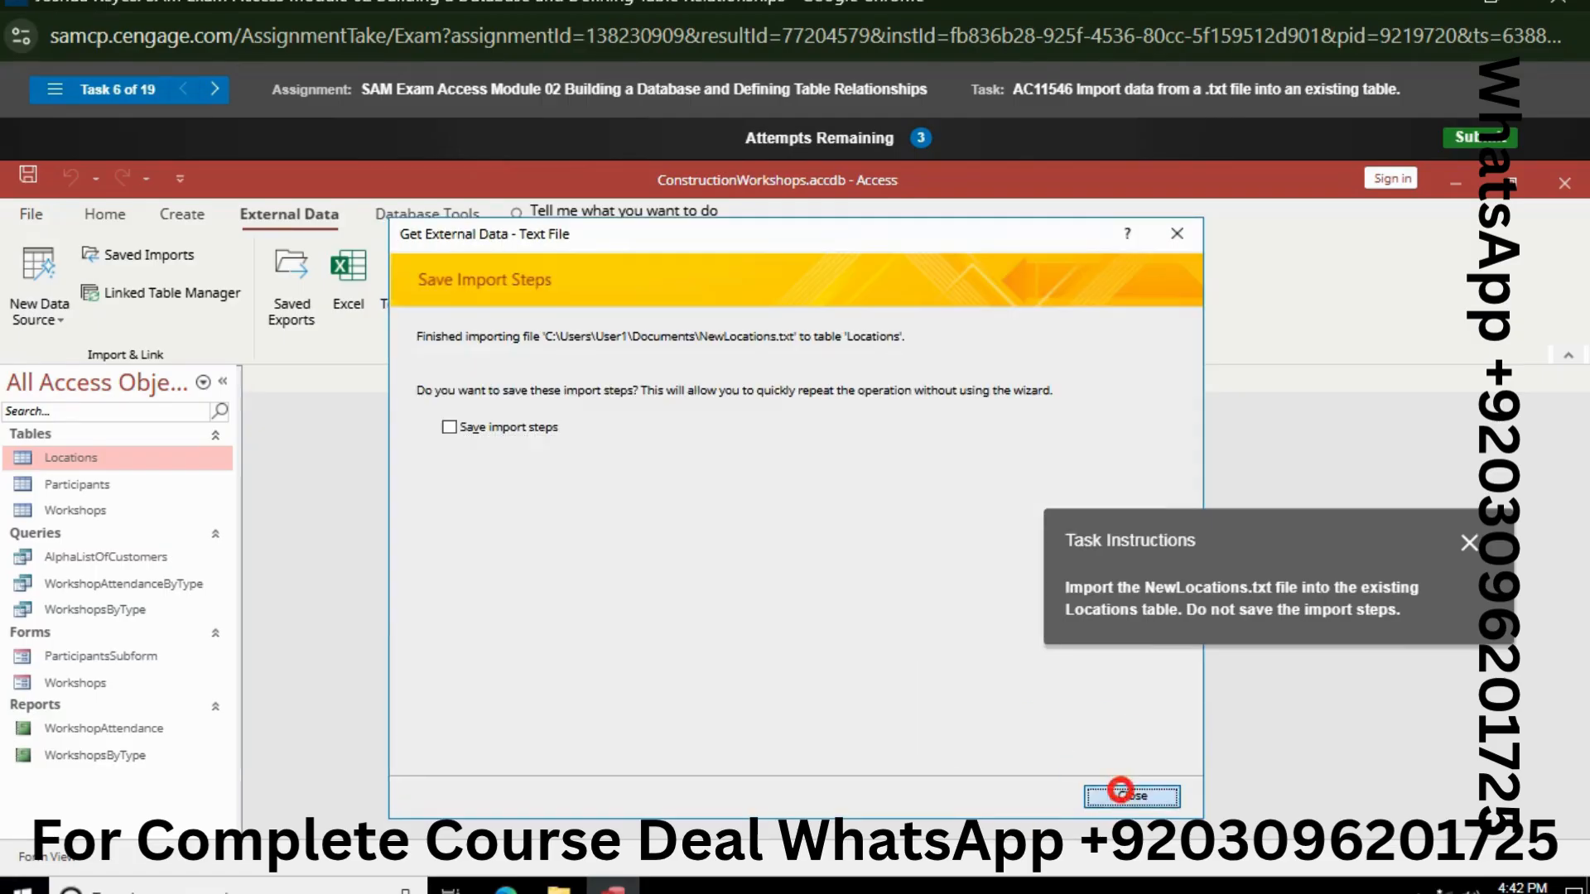
pyautogui.click(1120, 791)
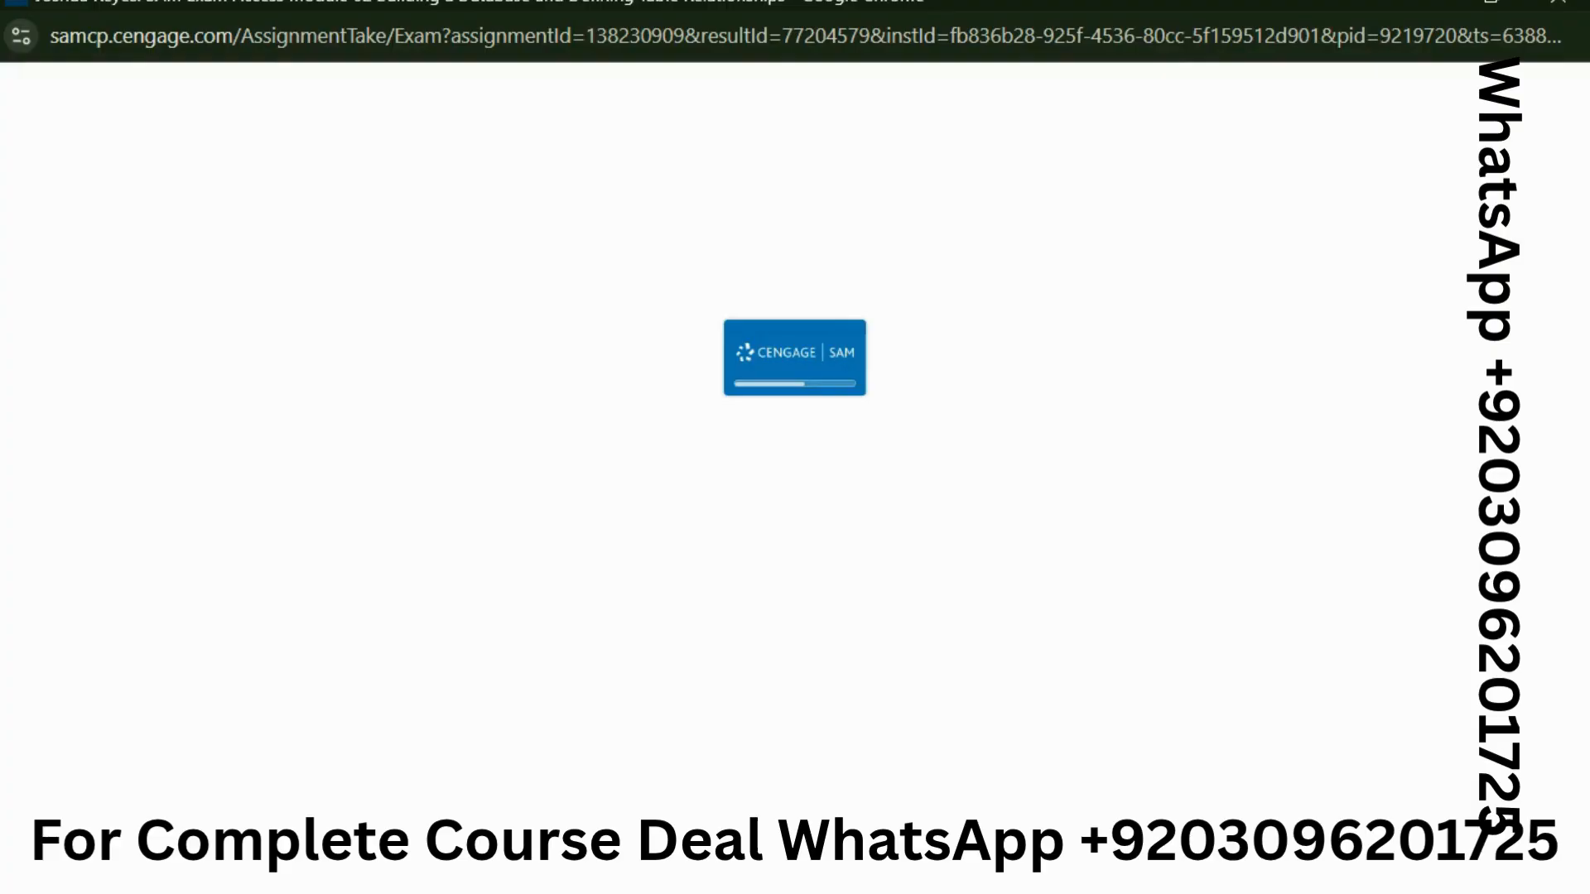
# Step: Set the Default Value property of the CostPerPerson field in the Workshops table to 20
pyautogui.moveTo(1144, 558); pyautogui.dragTo(1154, 390)
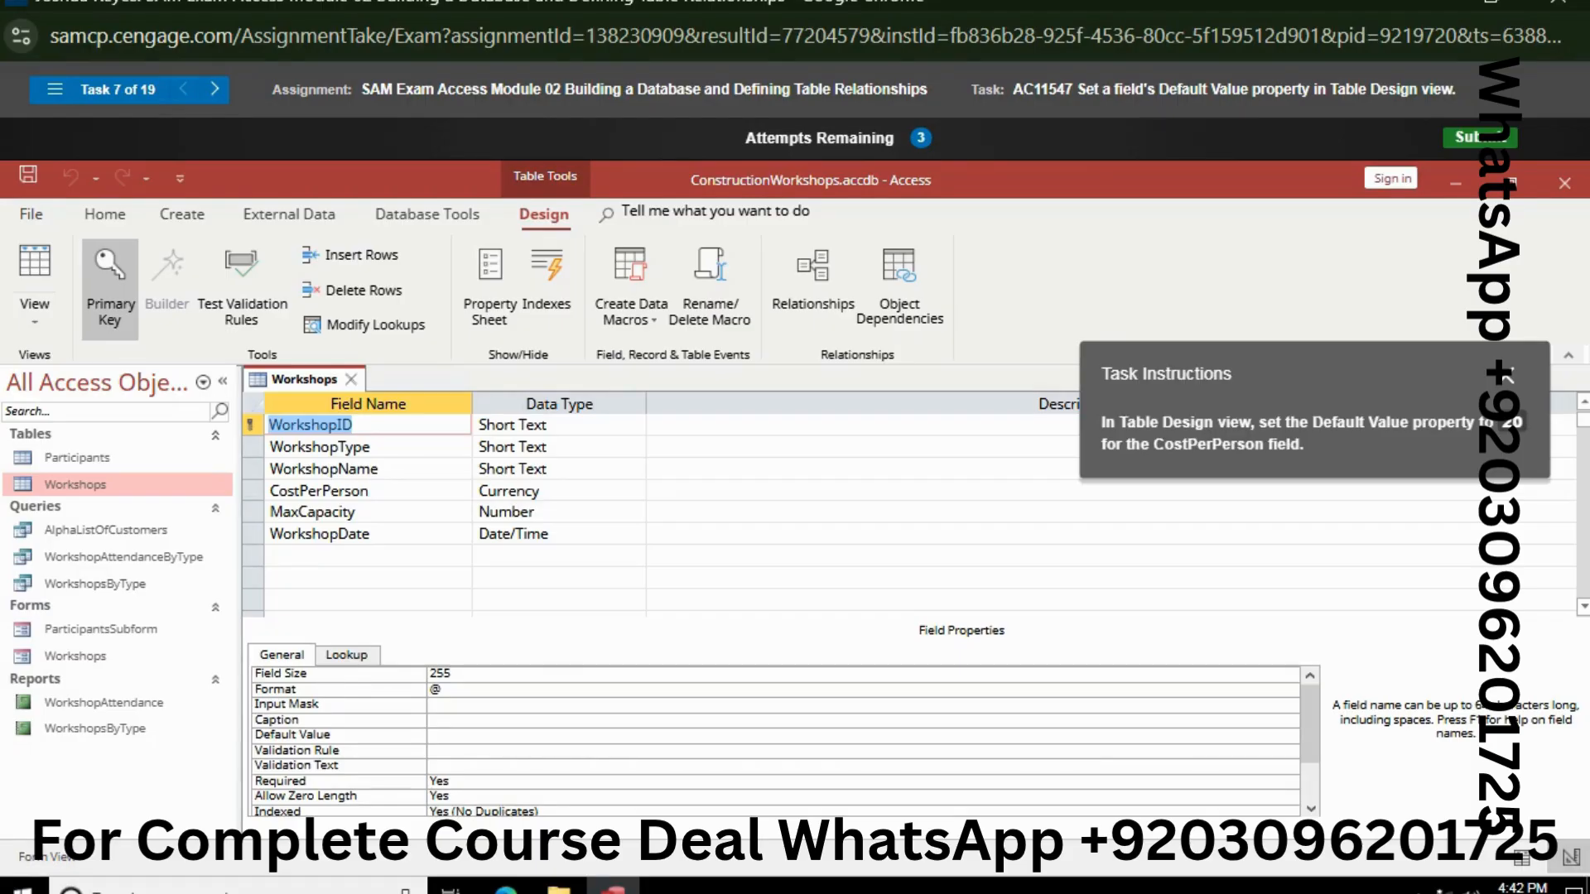
pyautogui.click(393, 489)
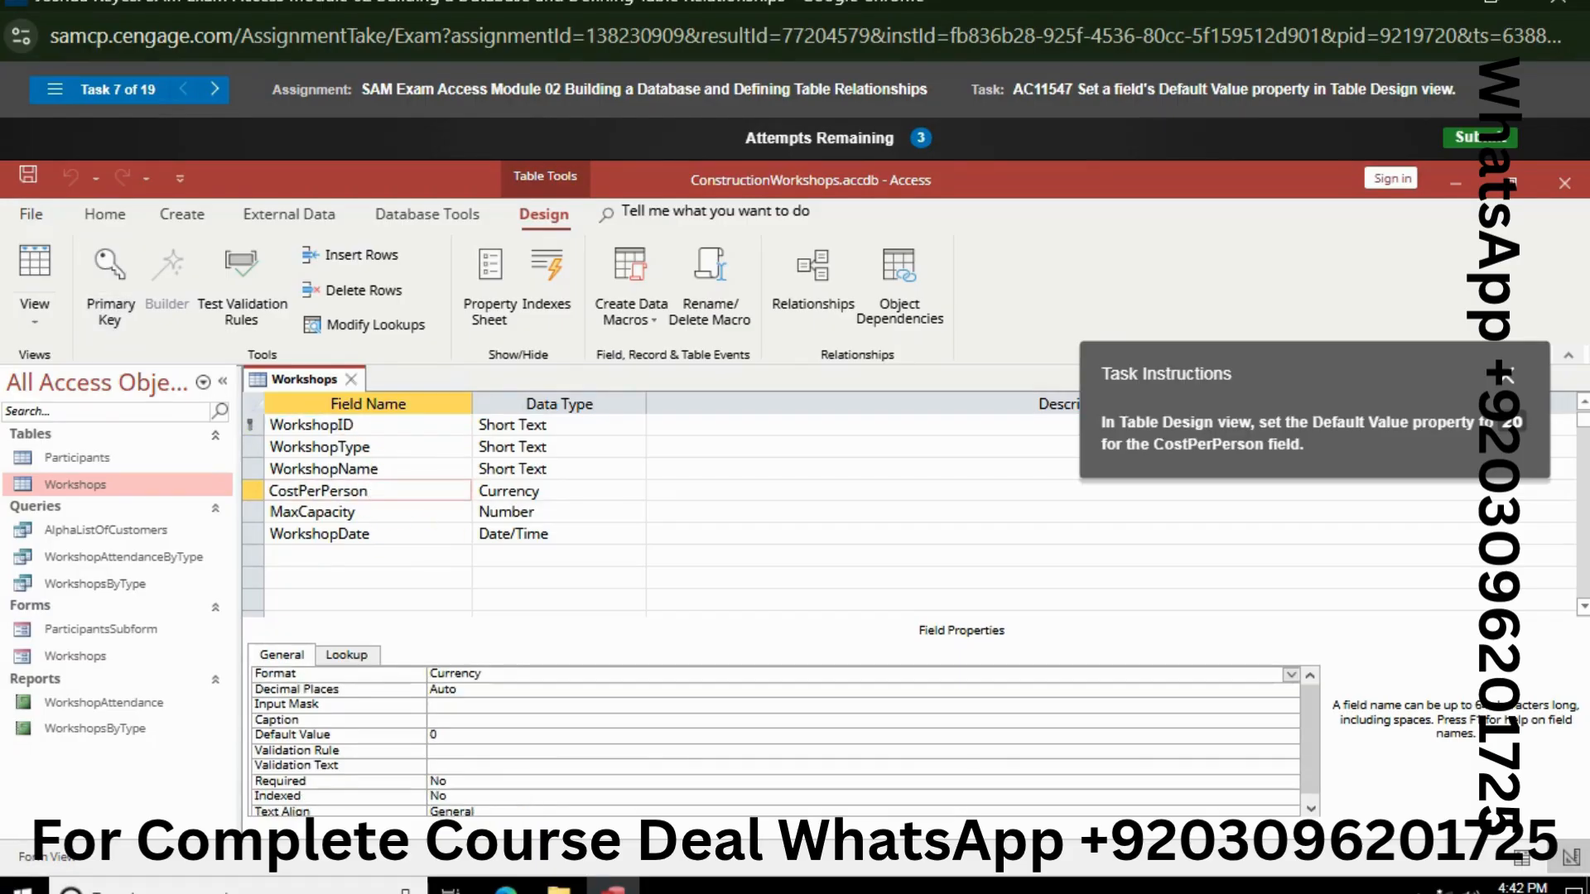
pyautogui.click(433, 734)
pyautogui.press('BackSpace')
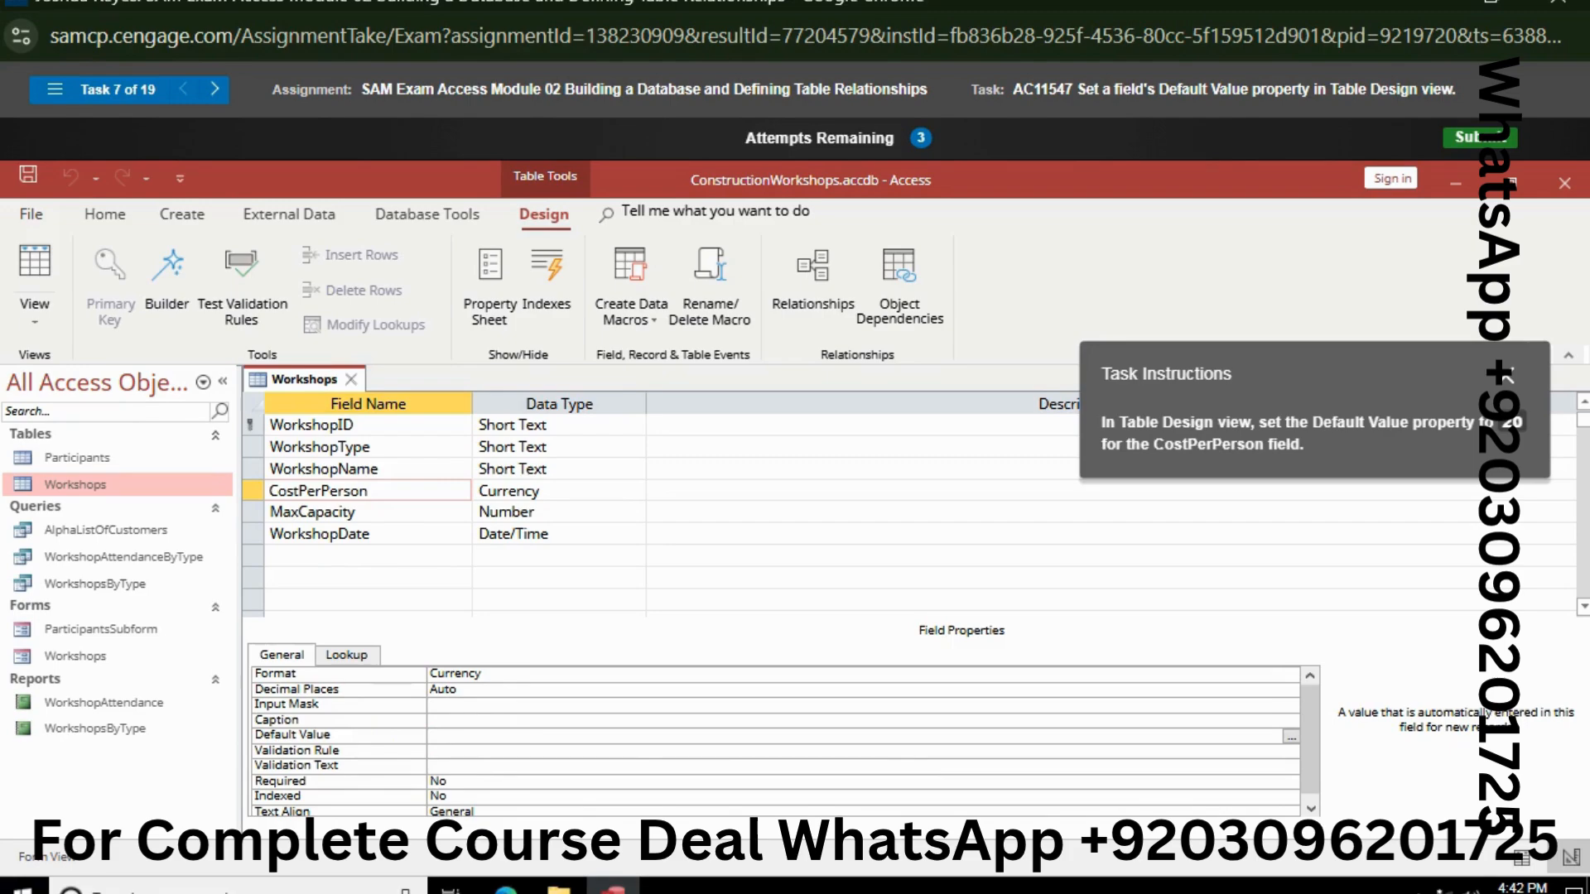
pyautogui.write('20')
pyautogui.press('Return')
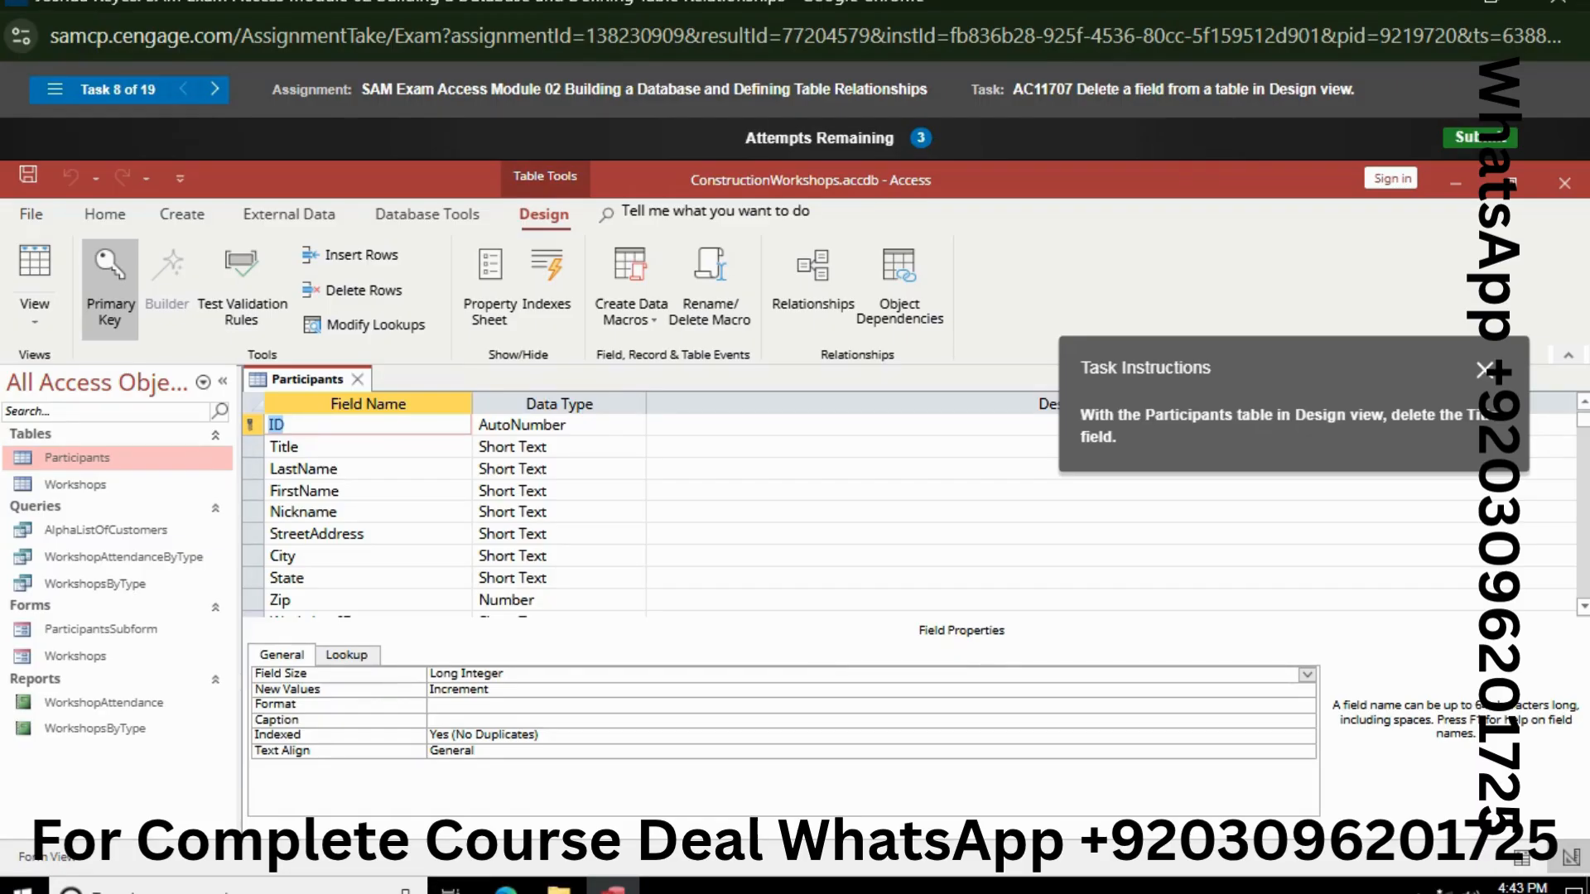
# Step: Delete the Title field from the Participants table in Design view, confirming the permanent deletion
pyautogui.click(251, 447)
pyautogui.rightClick(250, 447)
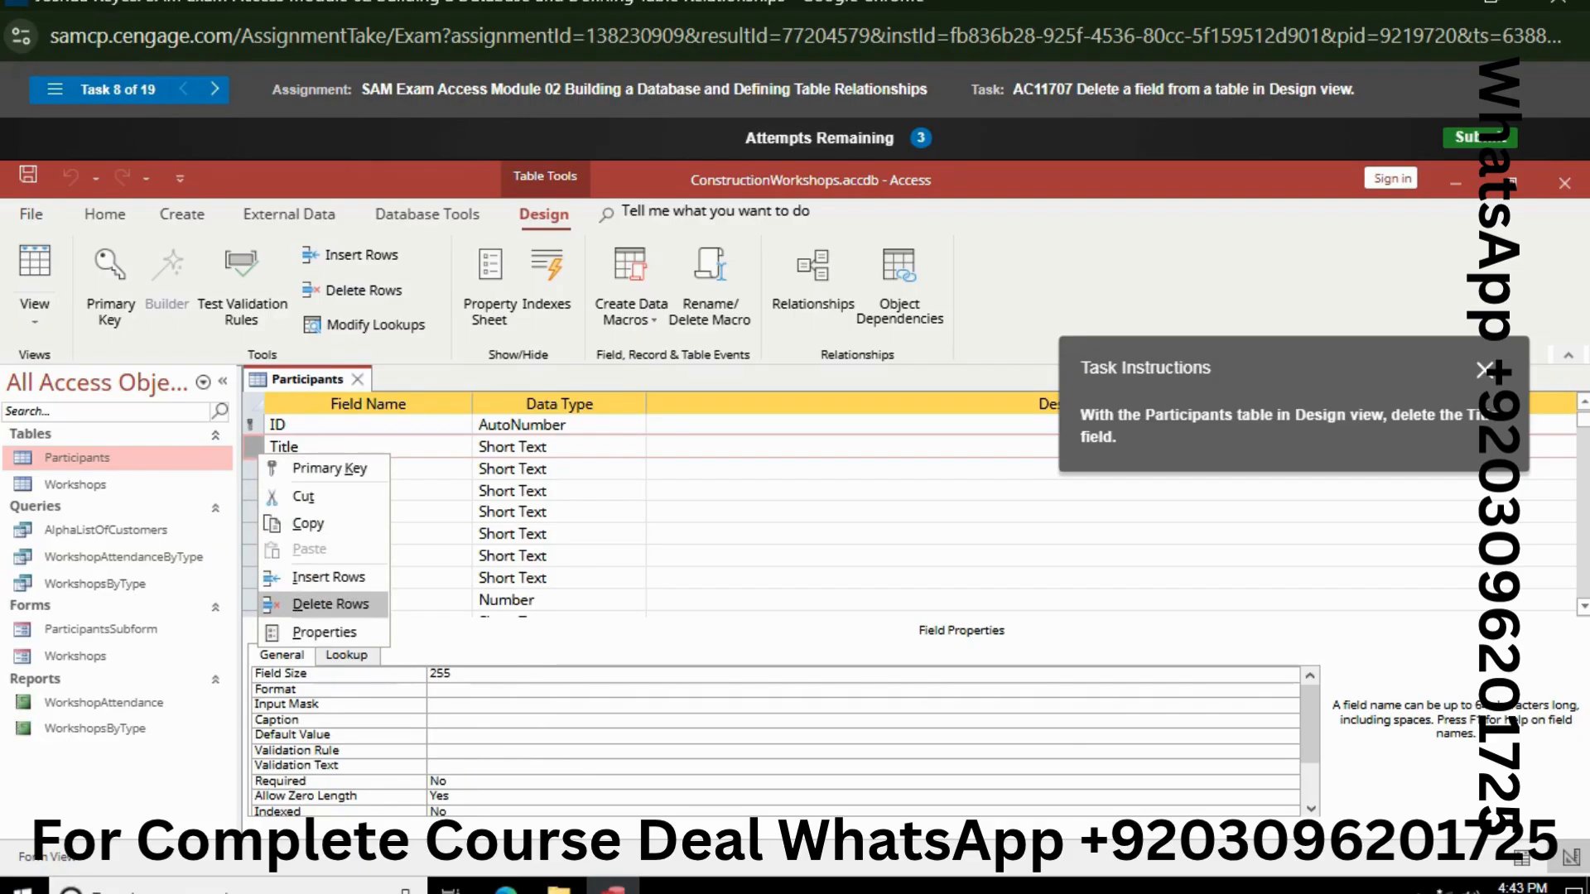
pyautogui.click(285, 600)
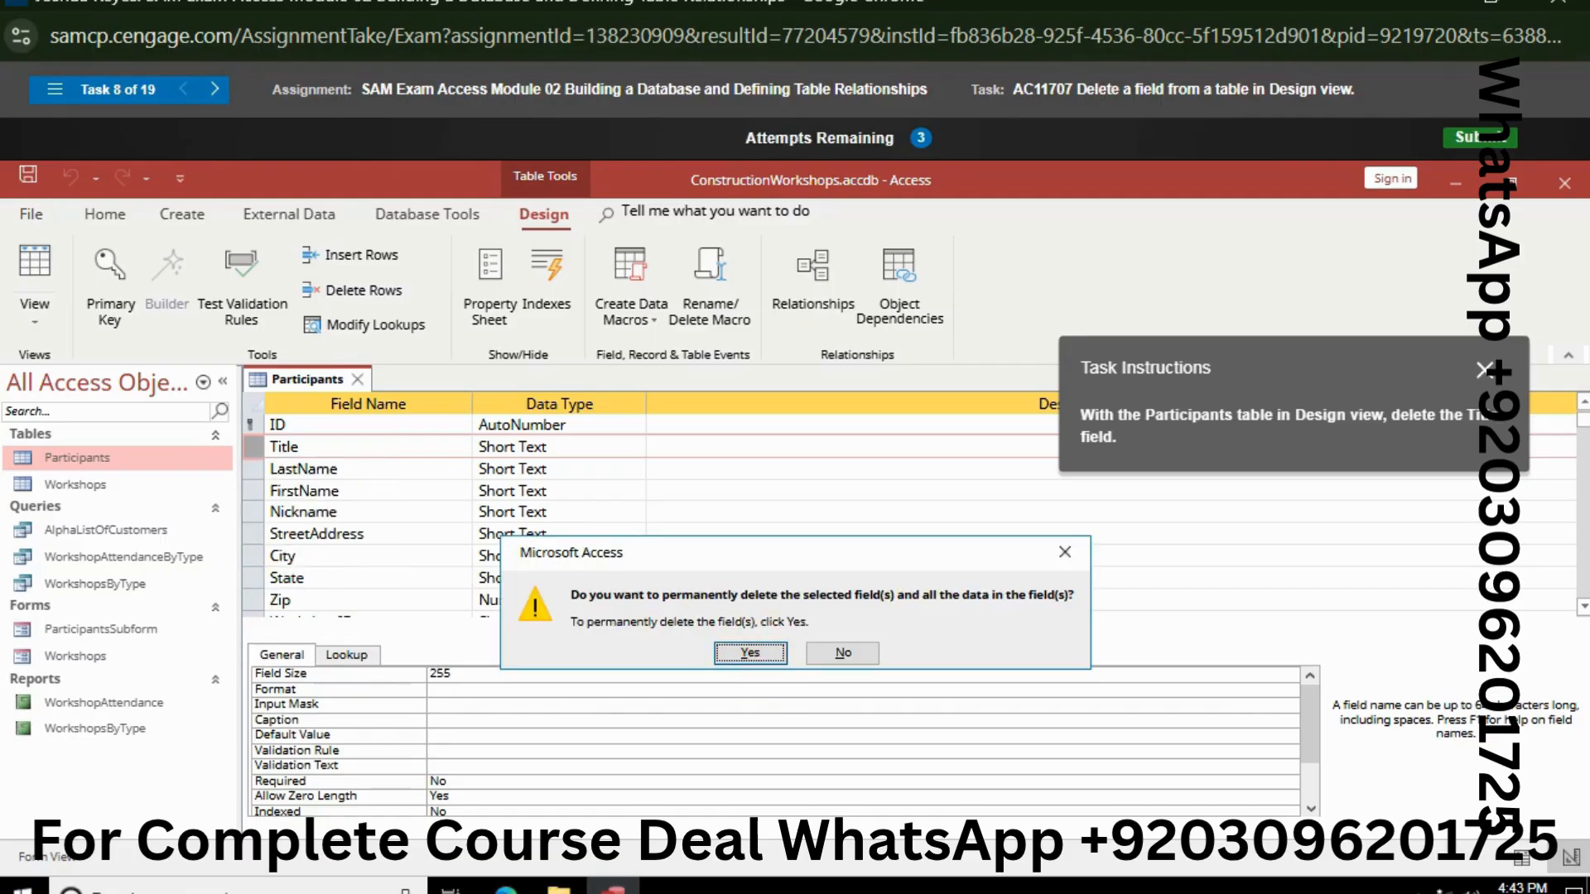
pyautogui.press('Return')
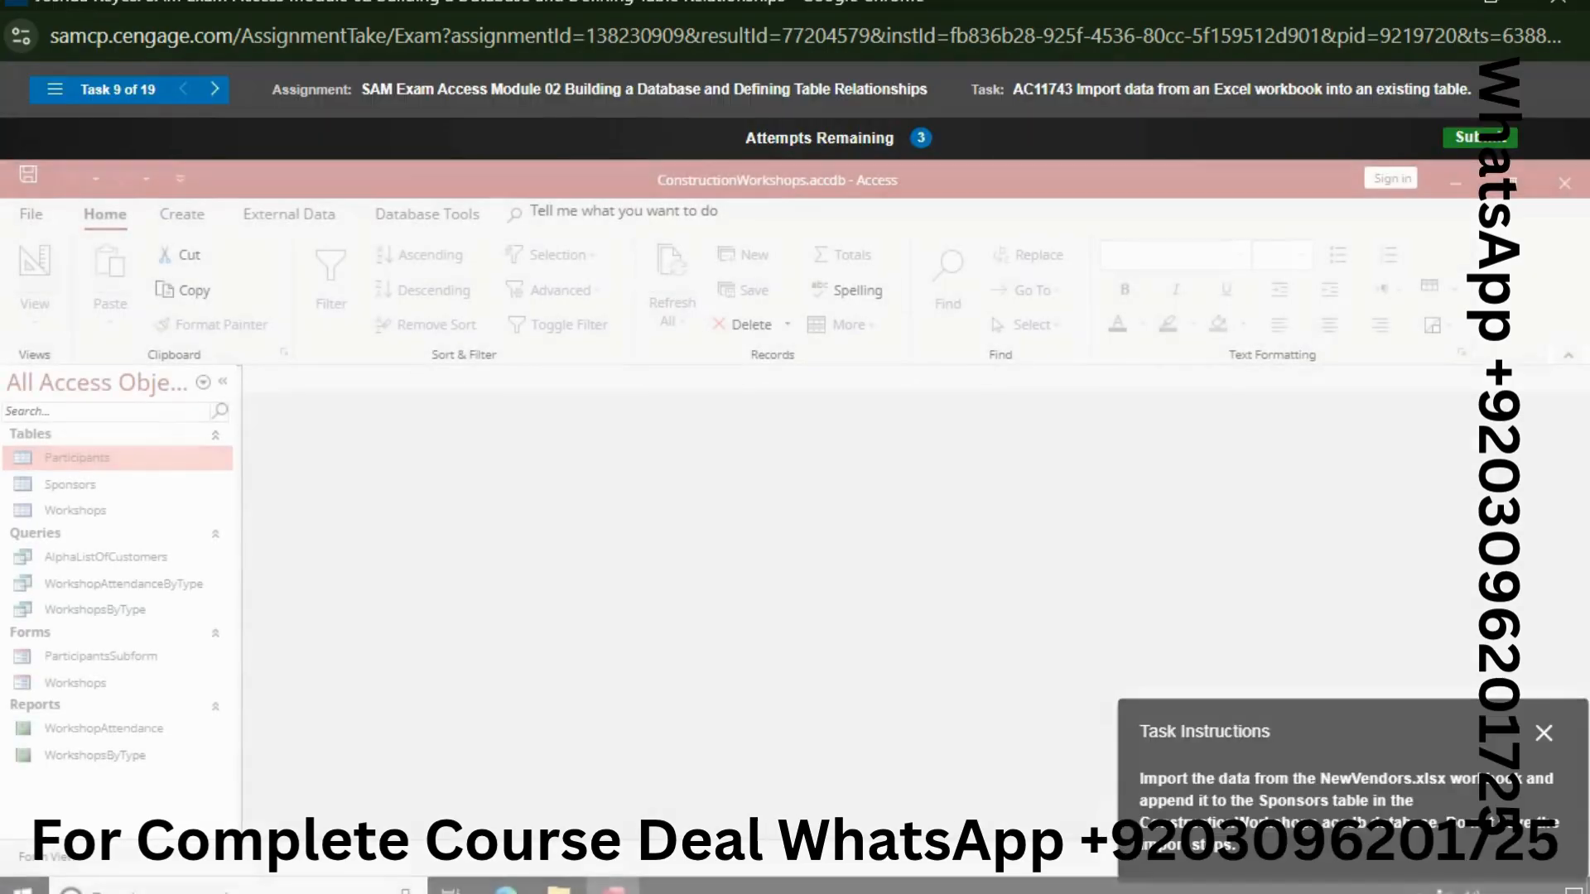
# Step: Start an Excel spreadsheet import and choose NewVendors.xlsx from the Documents folder as the source
pyautogui.moveTo(1309, 756); pyautogui.dragTo(1237, 324)
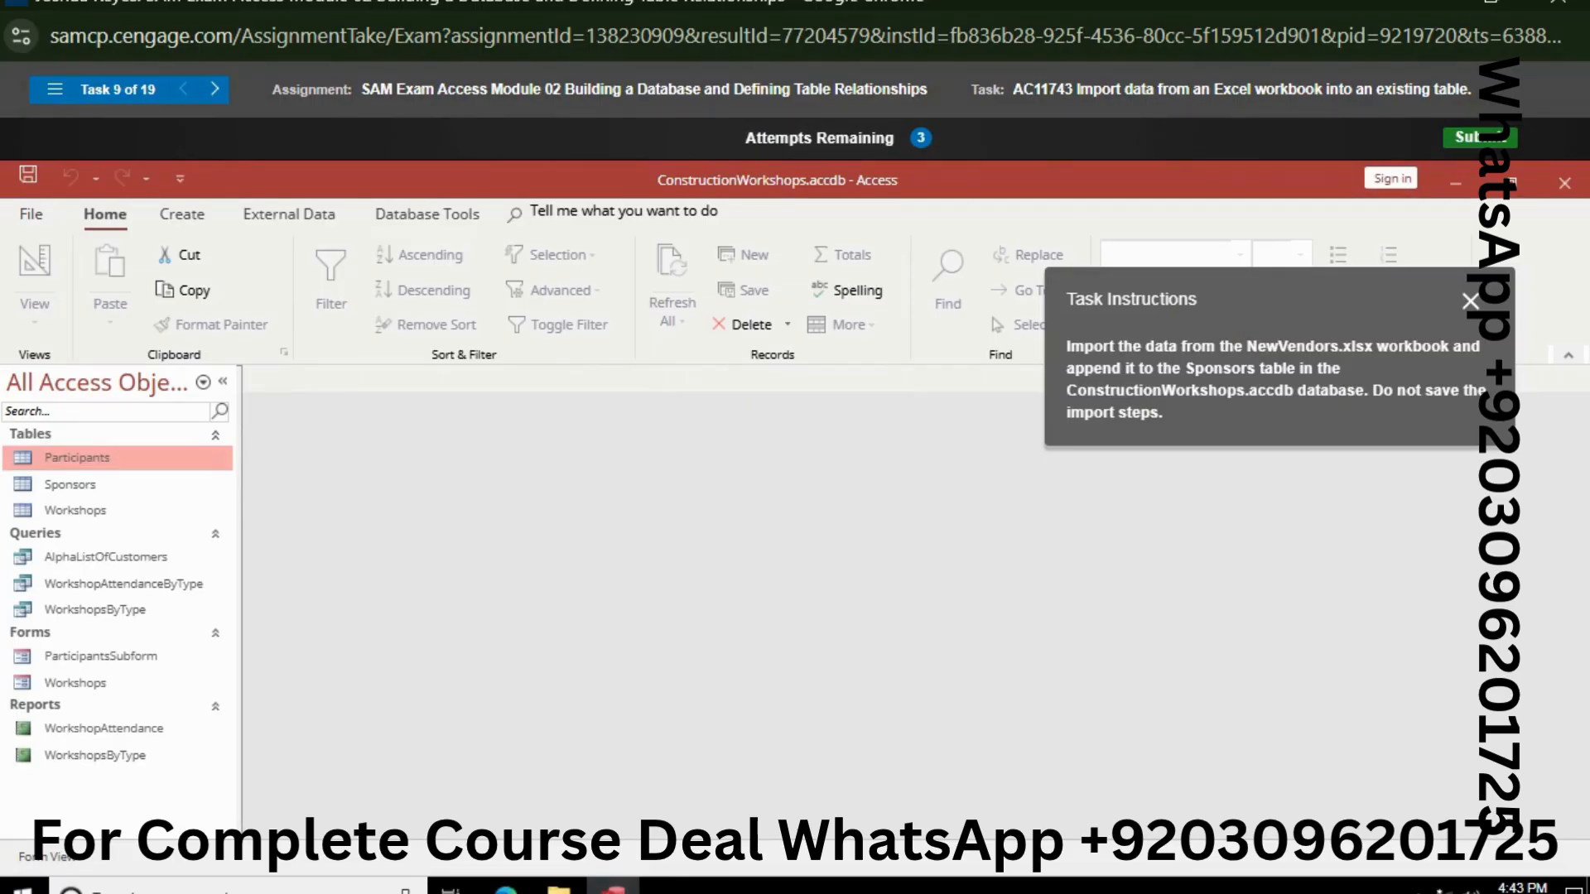
pyautogui.click(289, 213)
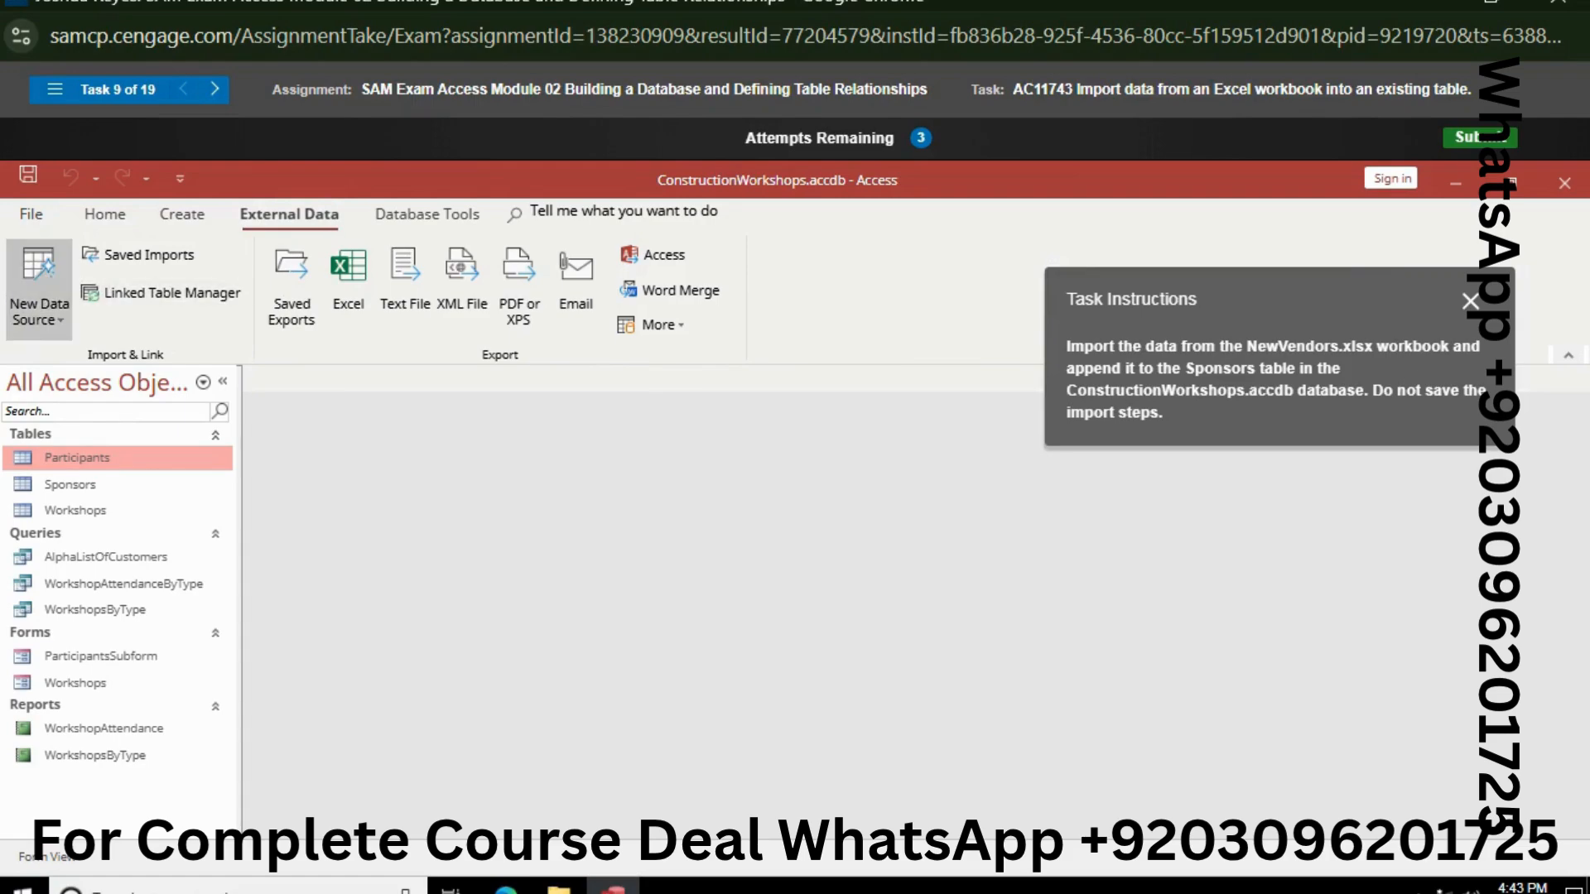
pyautogui.click(39, 285)
pyautogui.moveTo(91, 366)
pyautogui.click(244, 366)
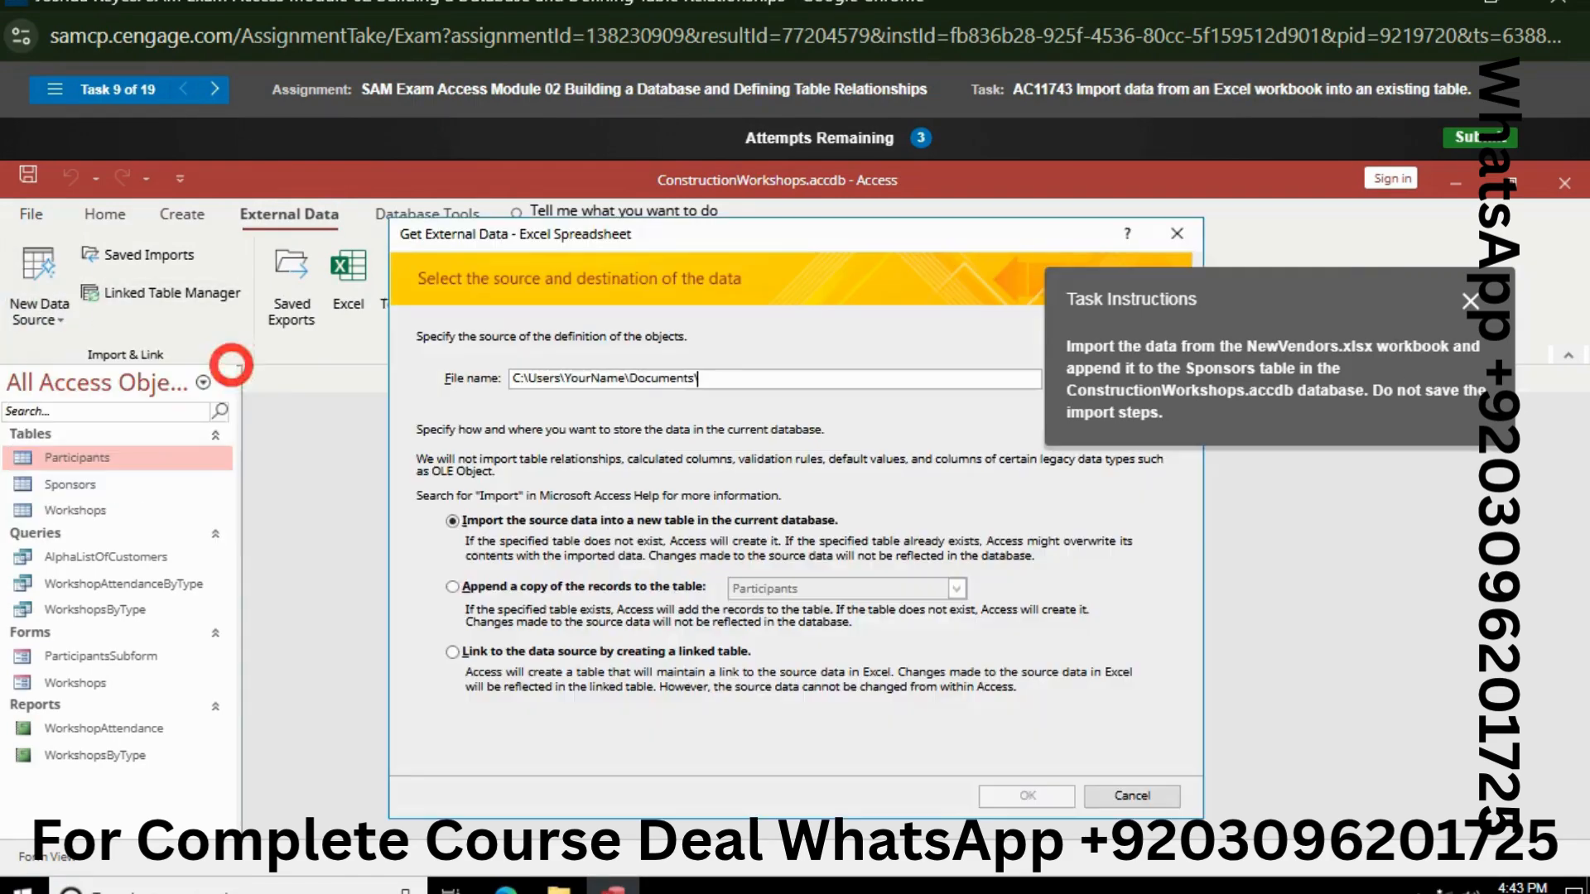
pyautogui.moveTo(1267, 359); pyautogui.dragTo(1339, 514)
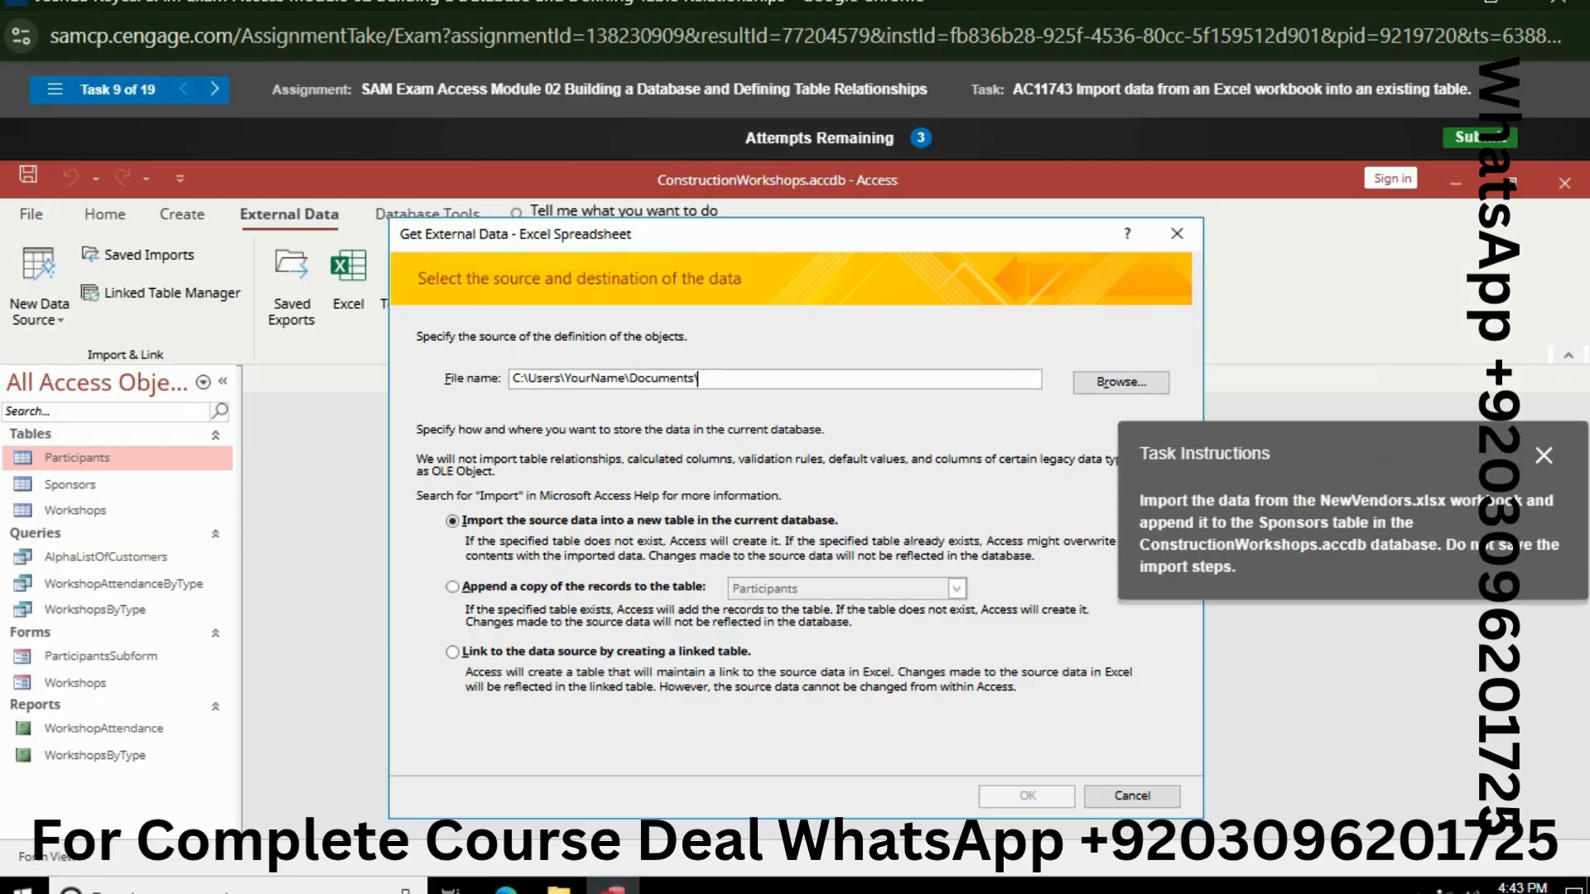
pyautogui.click(1120, 381)
pyautogui.click(710, 451)
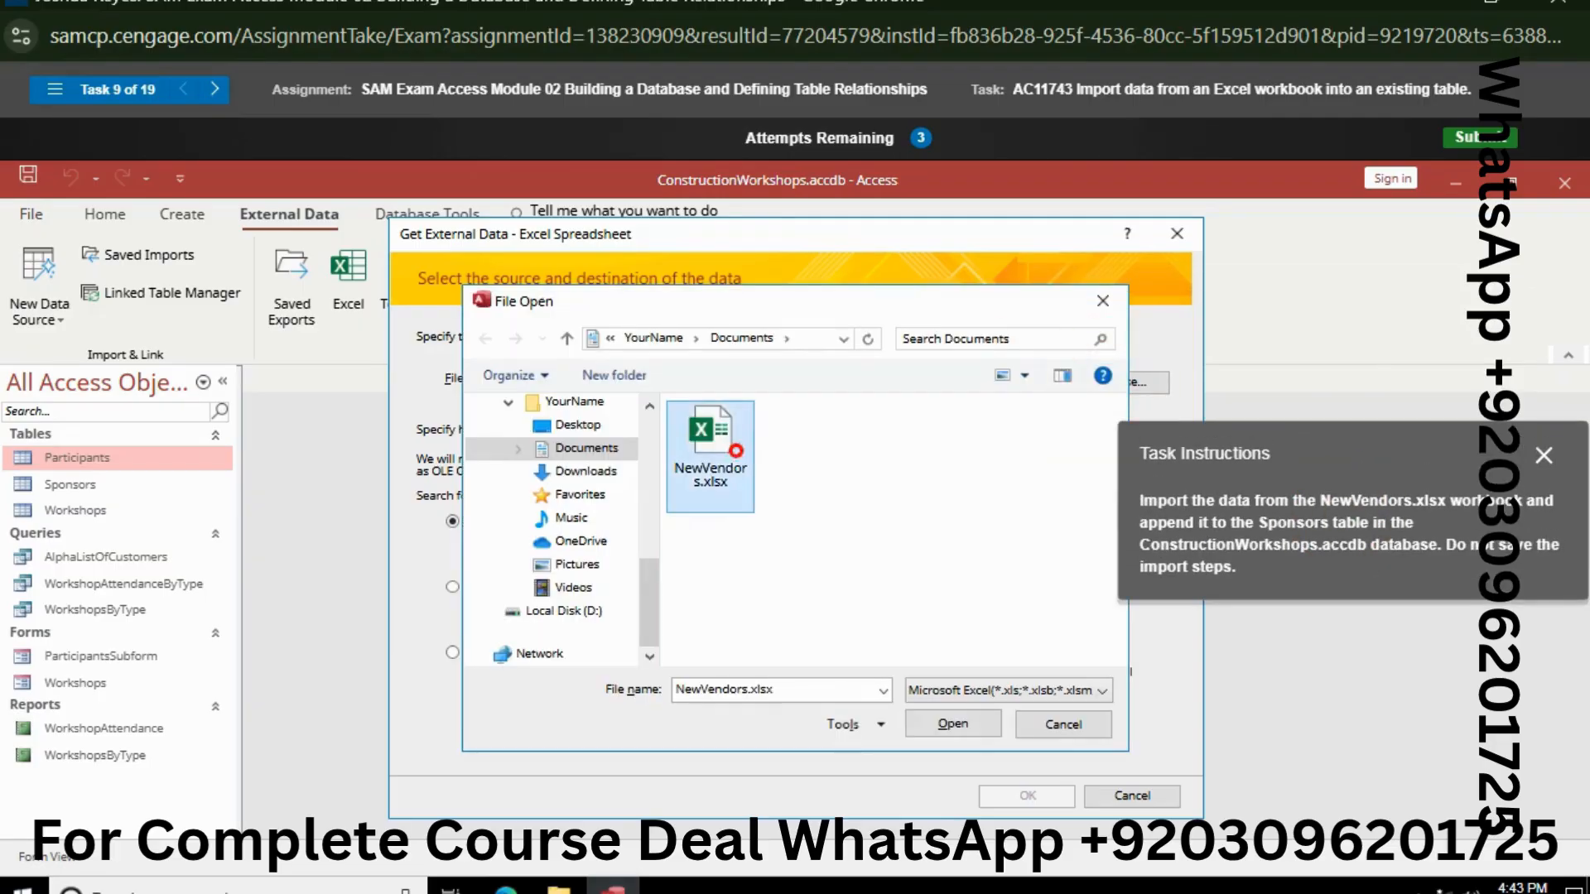
pyautogui.click(952, 723)
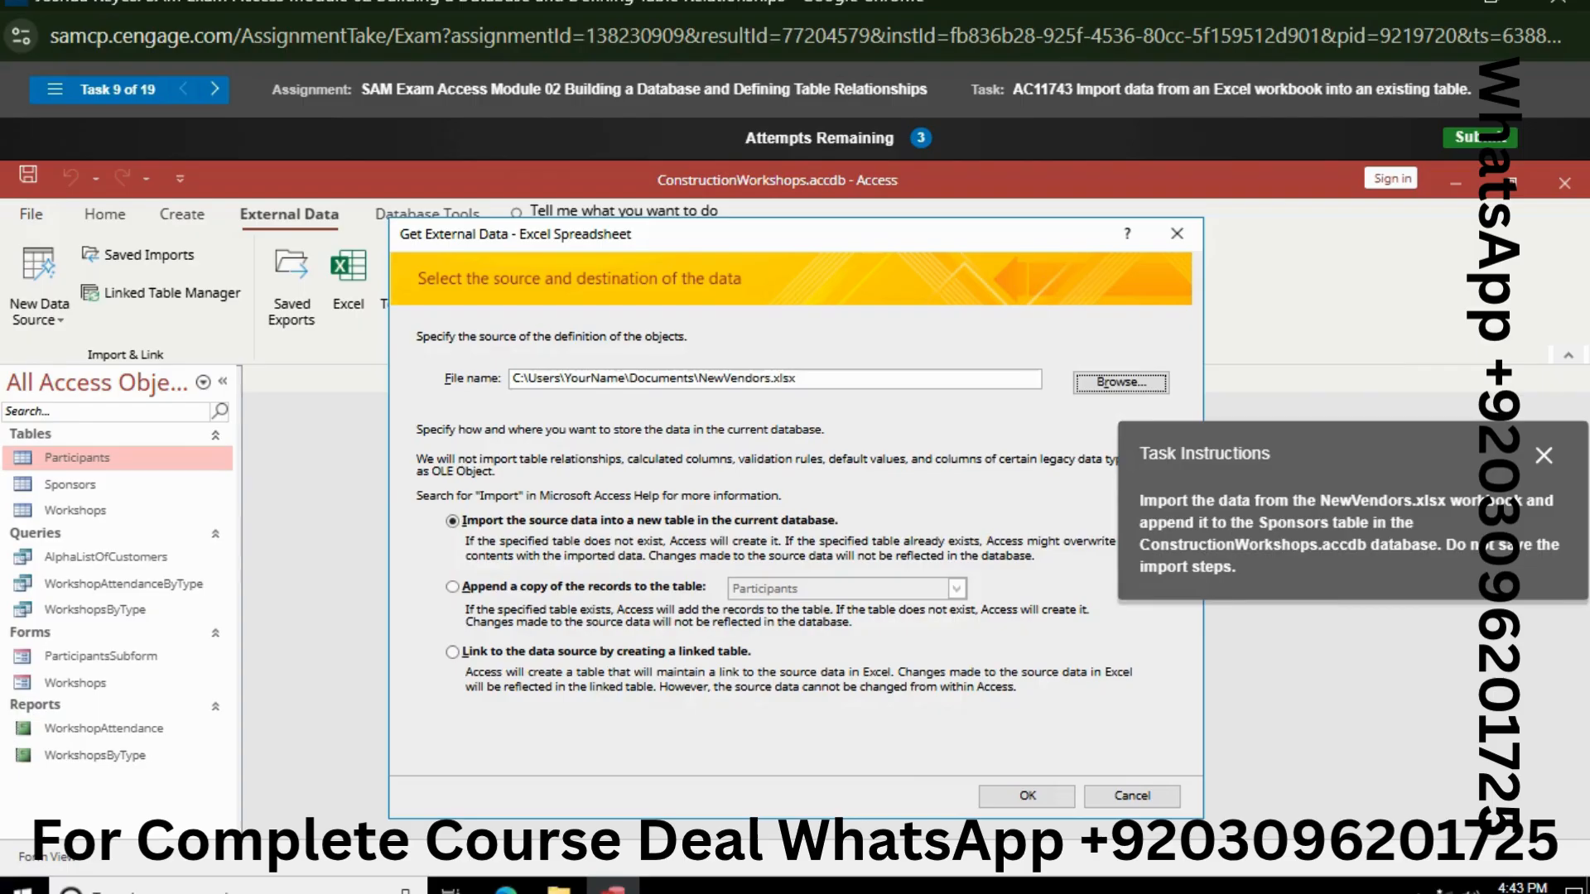
# Step: Append the workbook's records to the existing Sponsors table and finish the import without saving the import steps
pyautogui.click(453, 587)
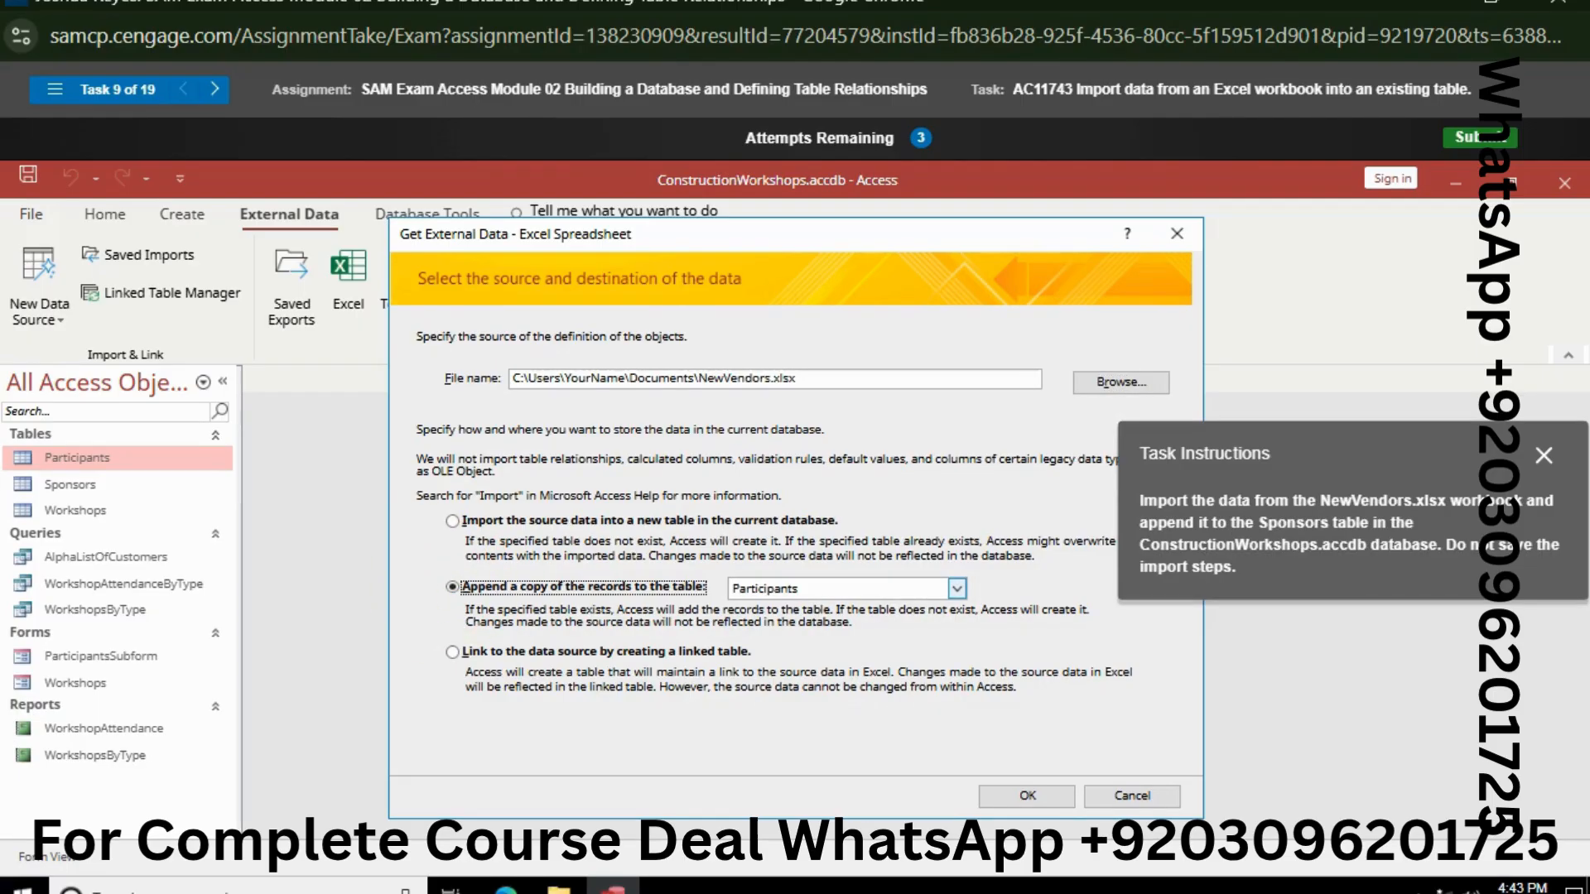
pyautogui.click(956, 588)
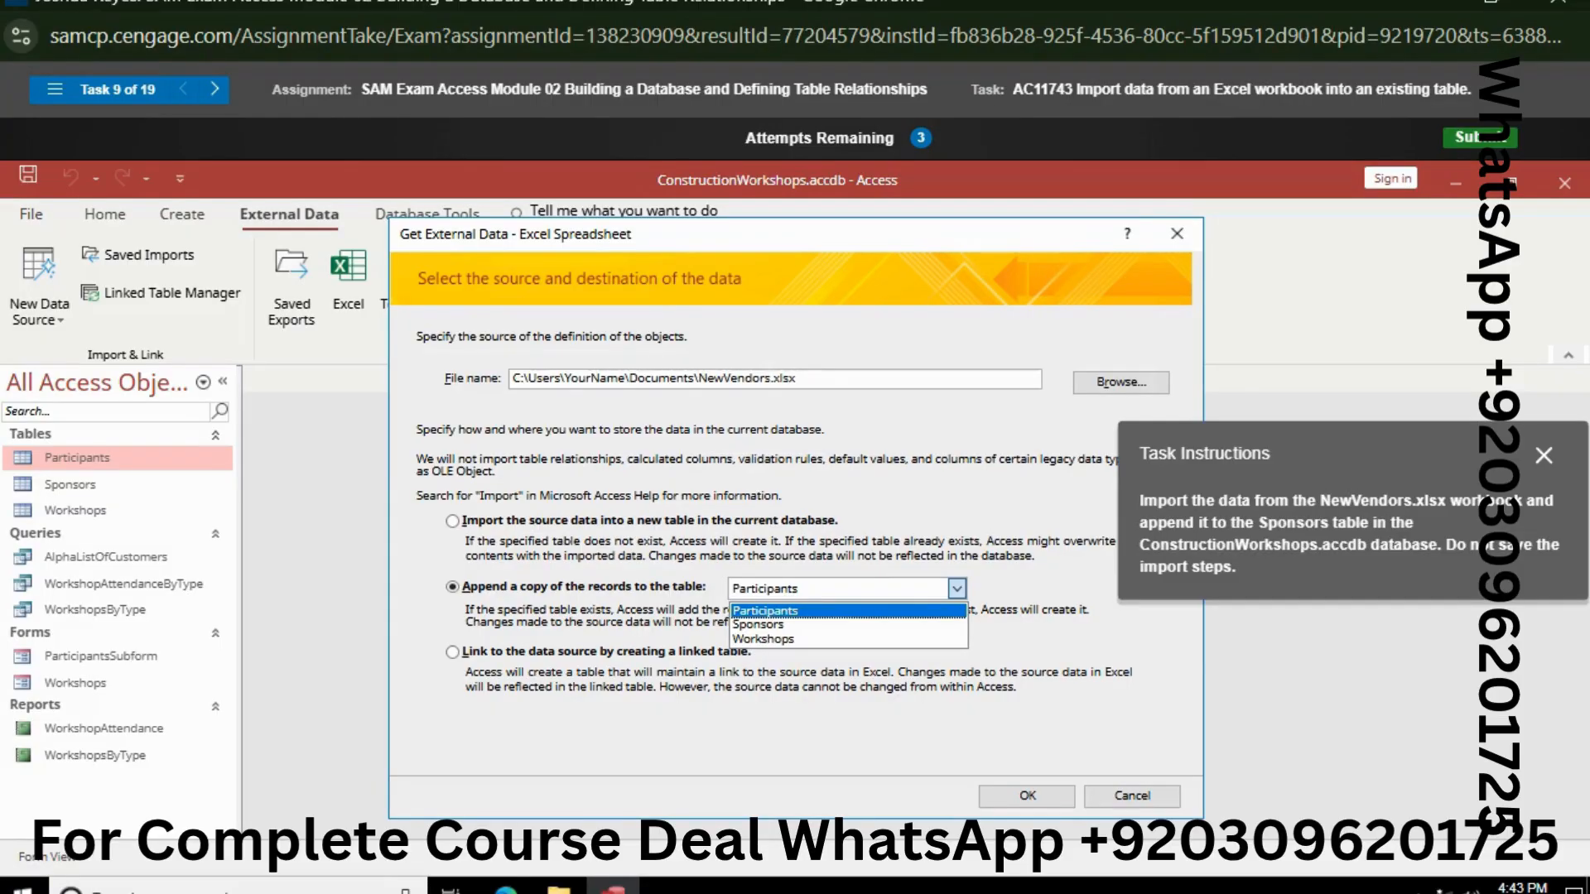
pyautogui.click(838, 638)
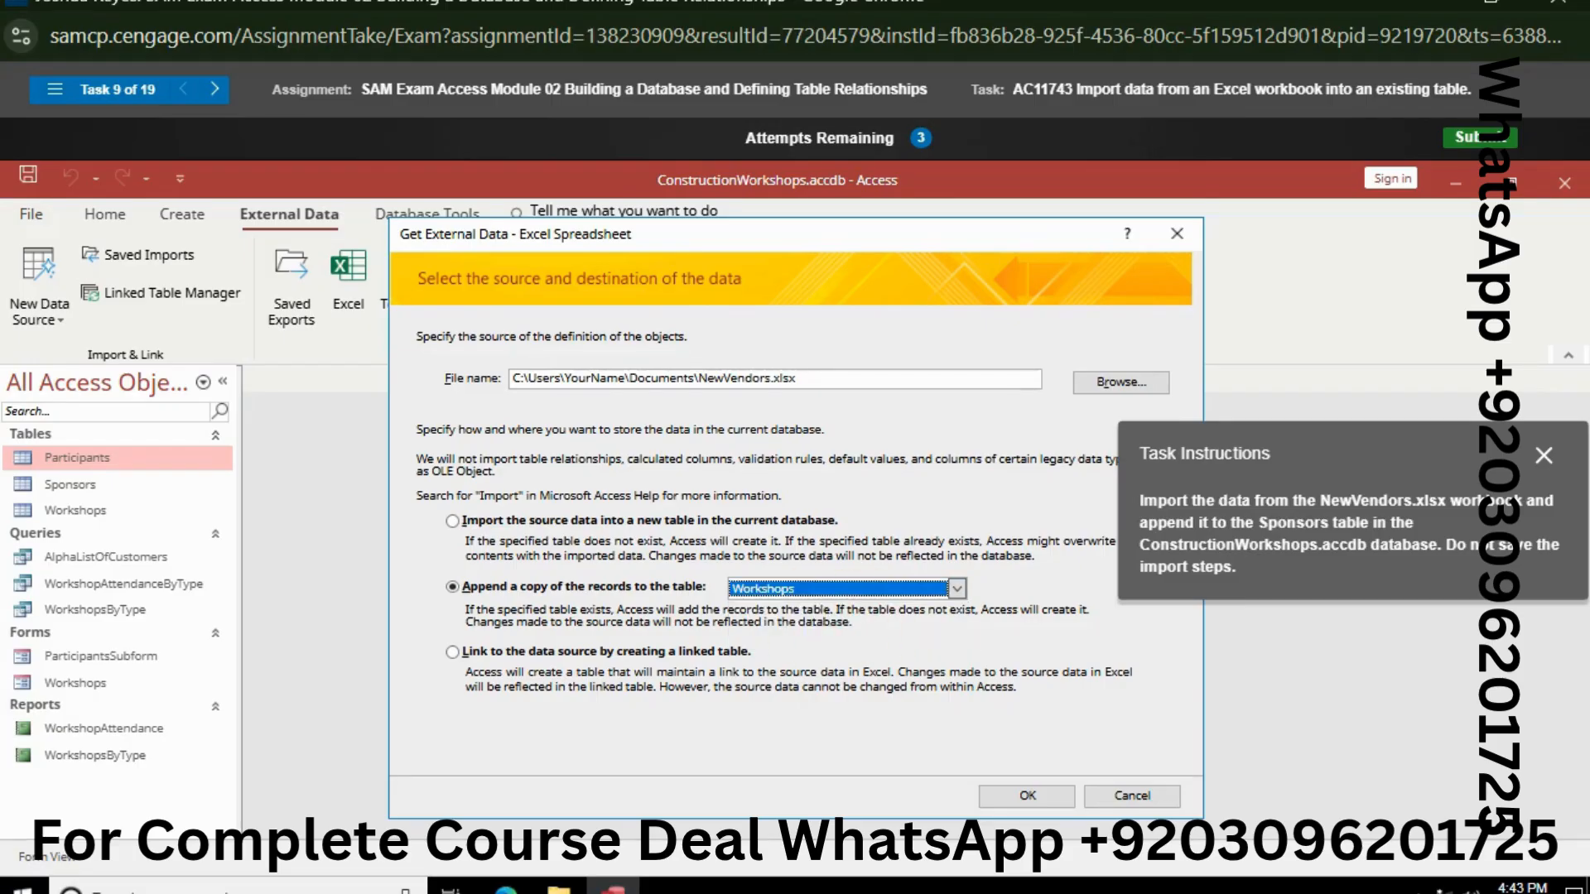
pyautogui.click(837, 588)
pyautogui.click(836, 622)
pyautogui.click(1026, 796)
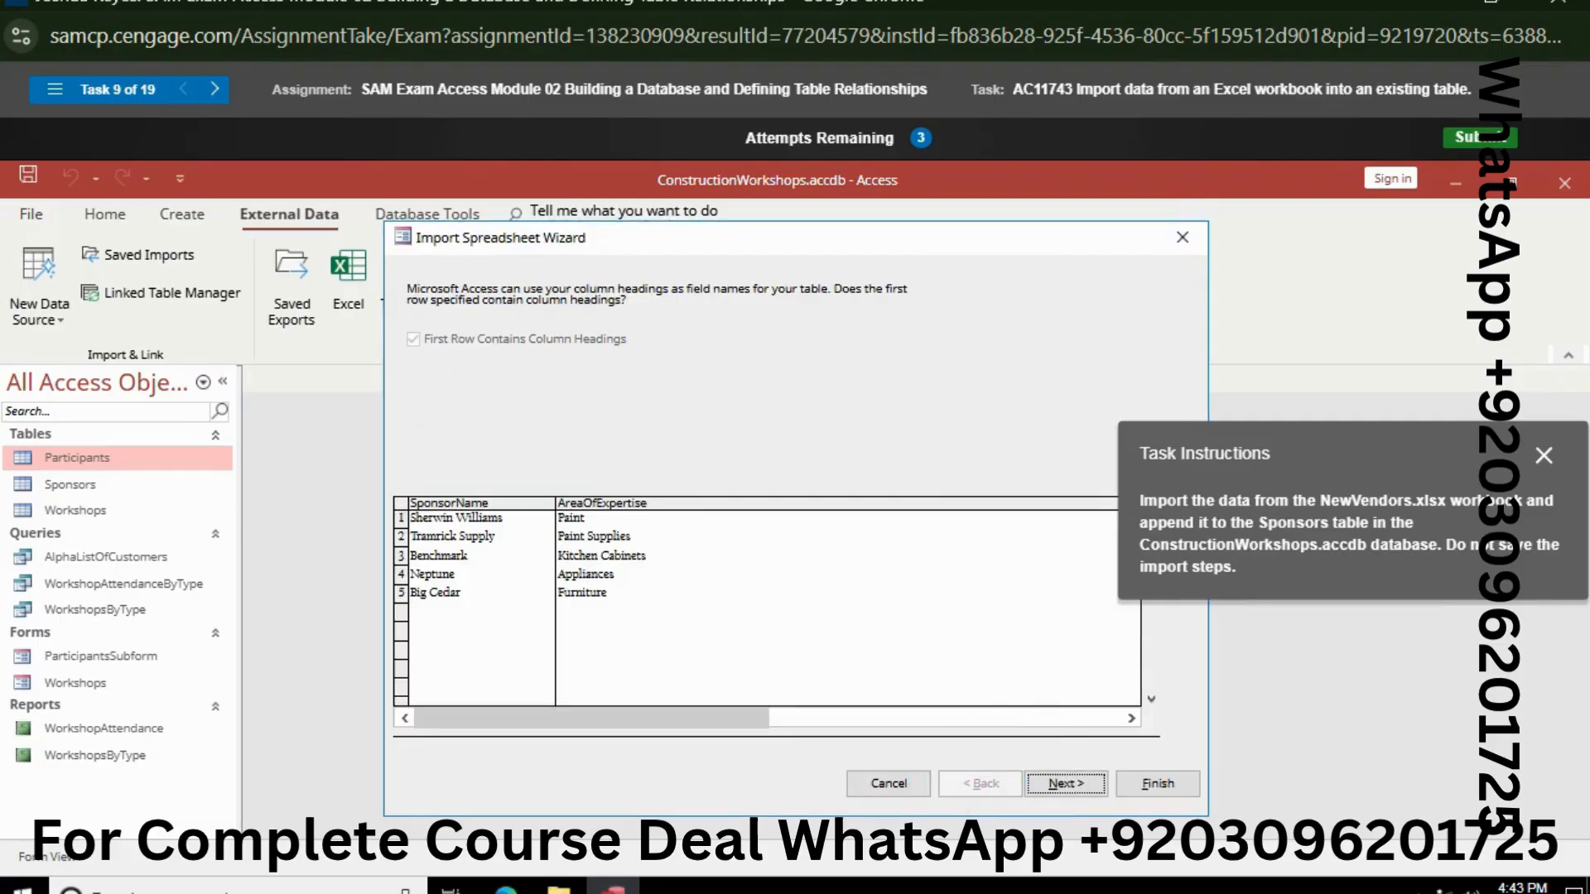
pyautogui.click(1065, 784)
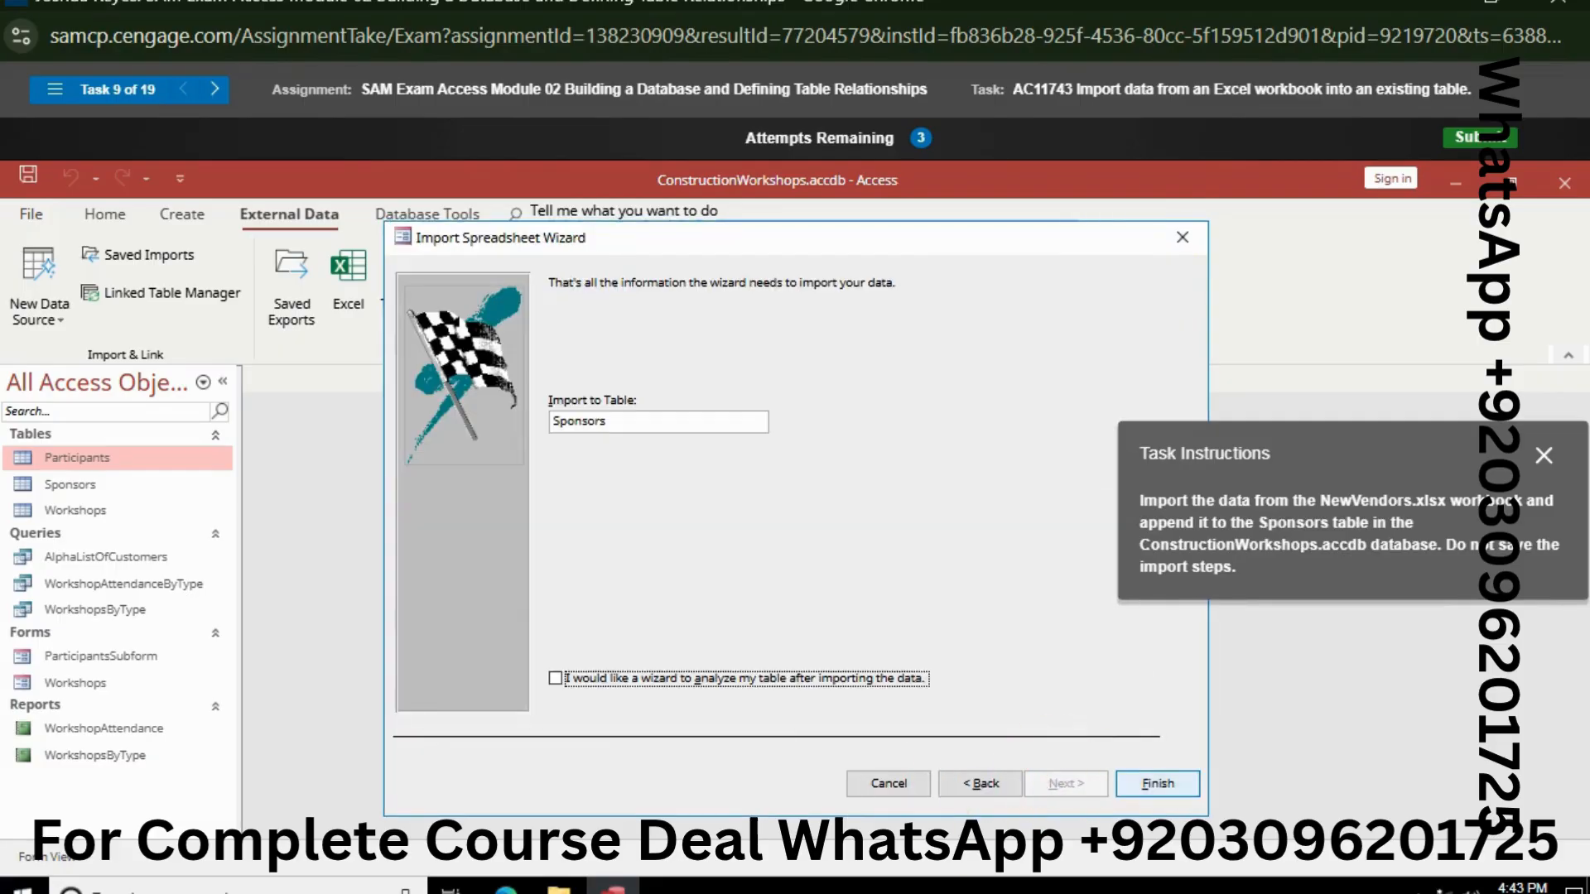
pyautogui.click(1151, 783)
pyautogui.click(1131, 795)
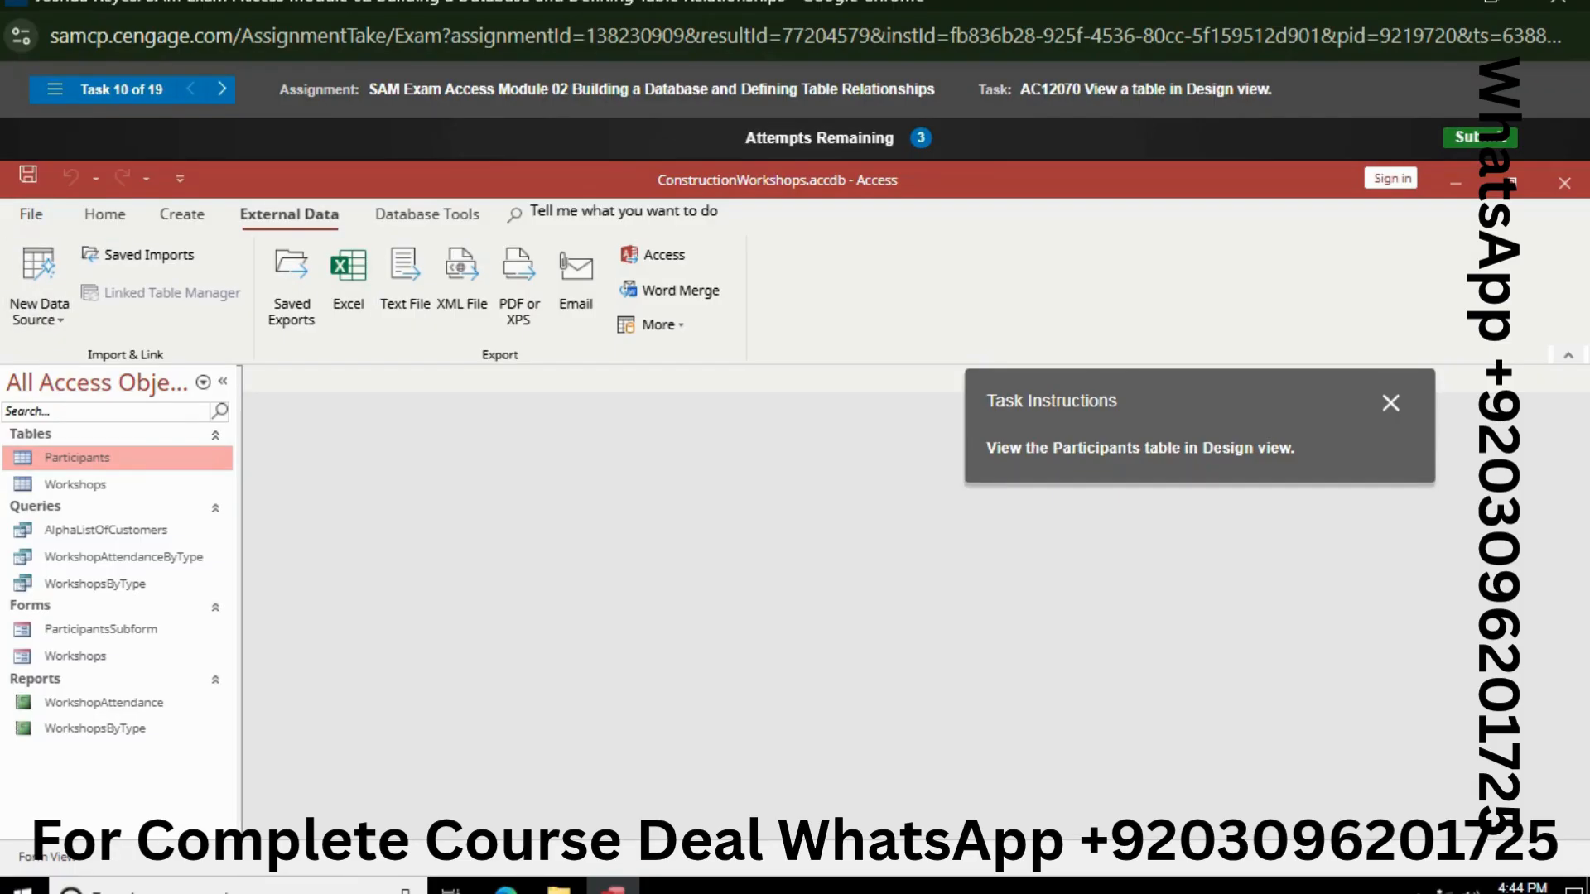
# Step: Open the Participants table in Design view
pyautogui.rightClick(87, 457)
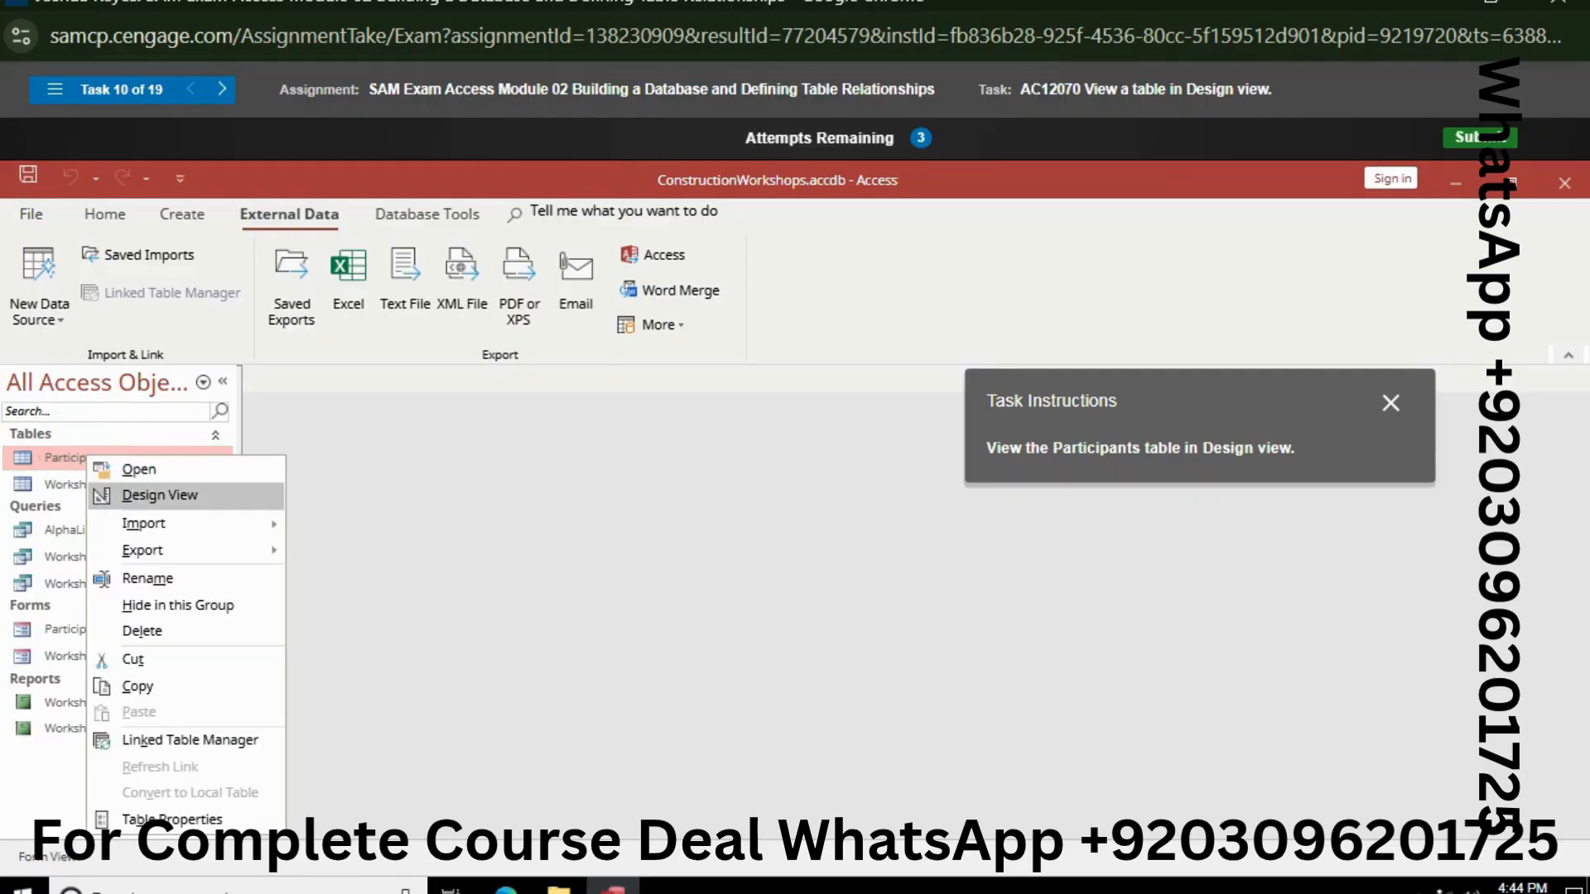
pyautogui.click(159, 495)
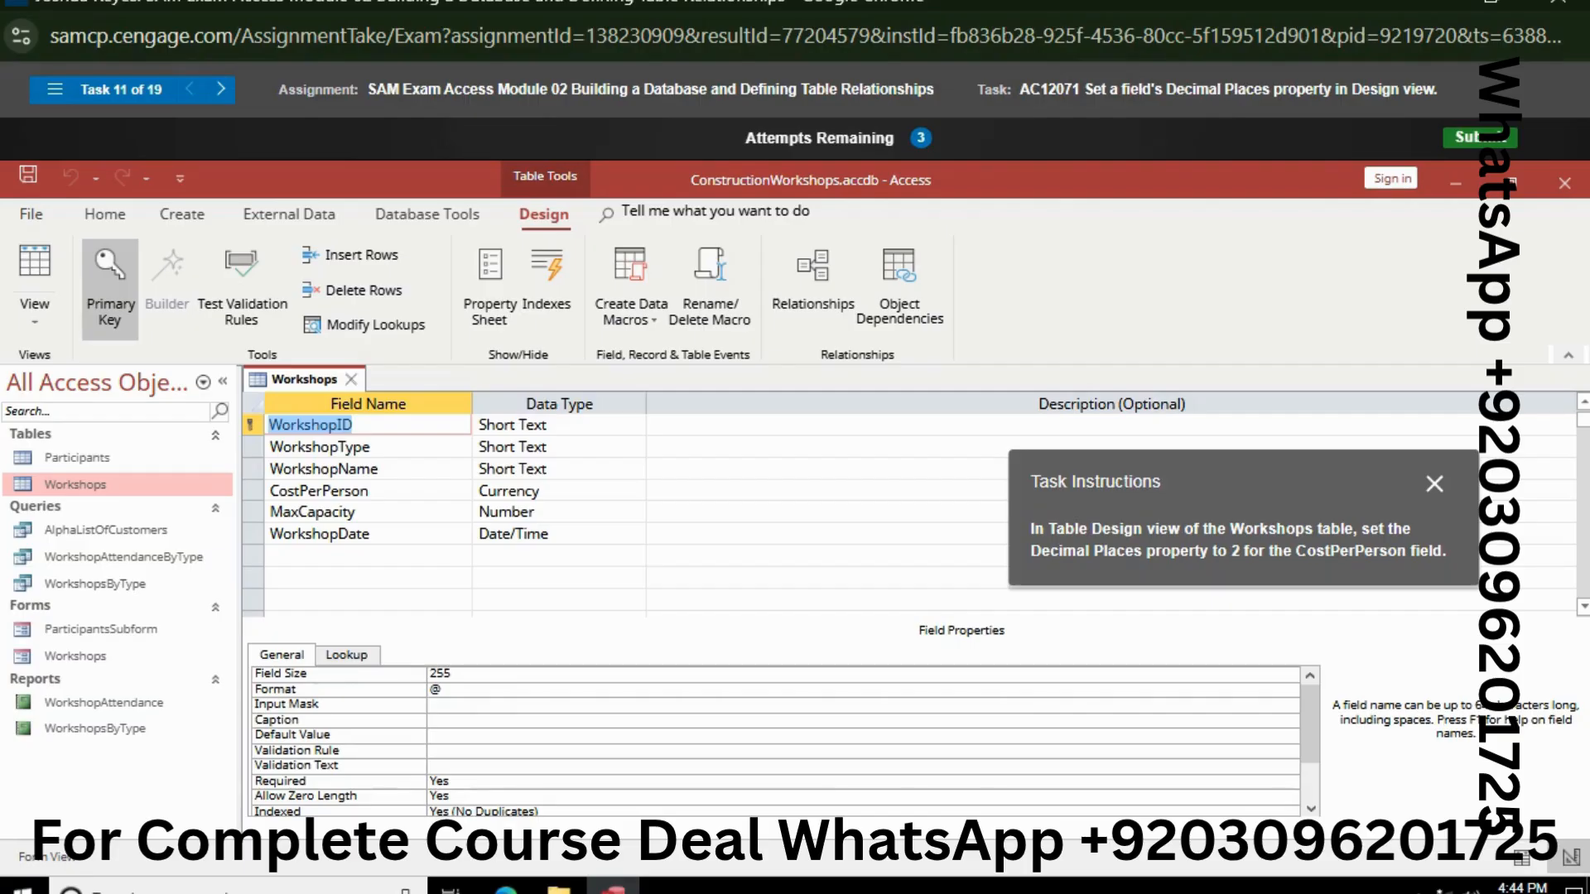
# Step: Set the Decimal Places property of the CostPerPerson field in the Workshops table to 2
pyautogui.click(369, 491)
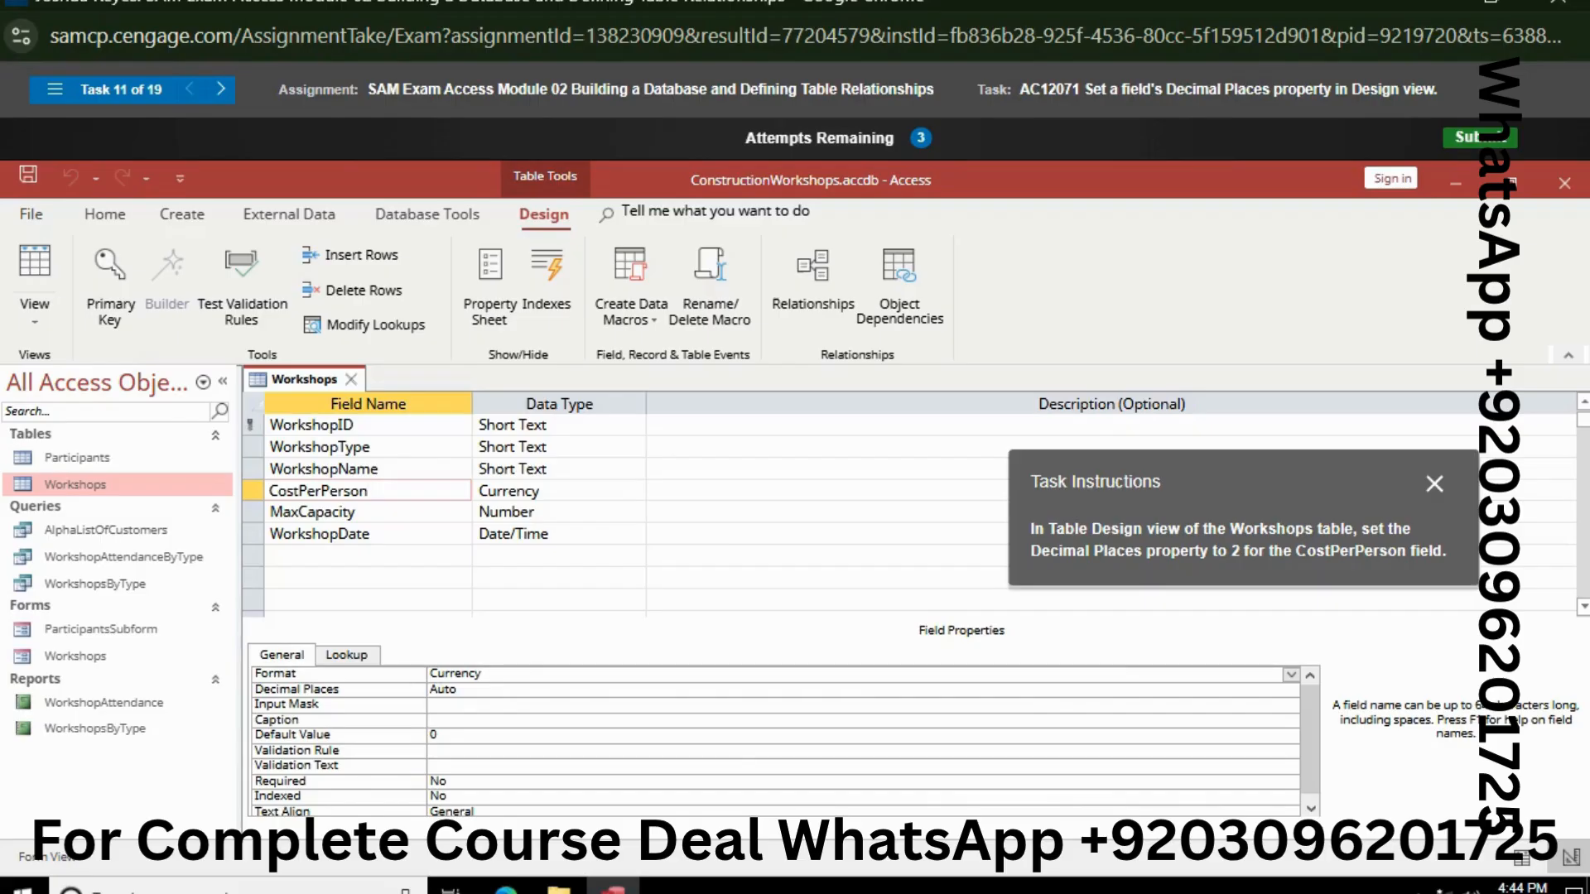
pyautogui.click(459, 690)
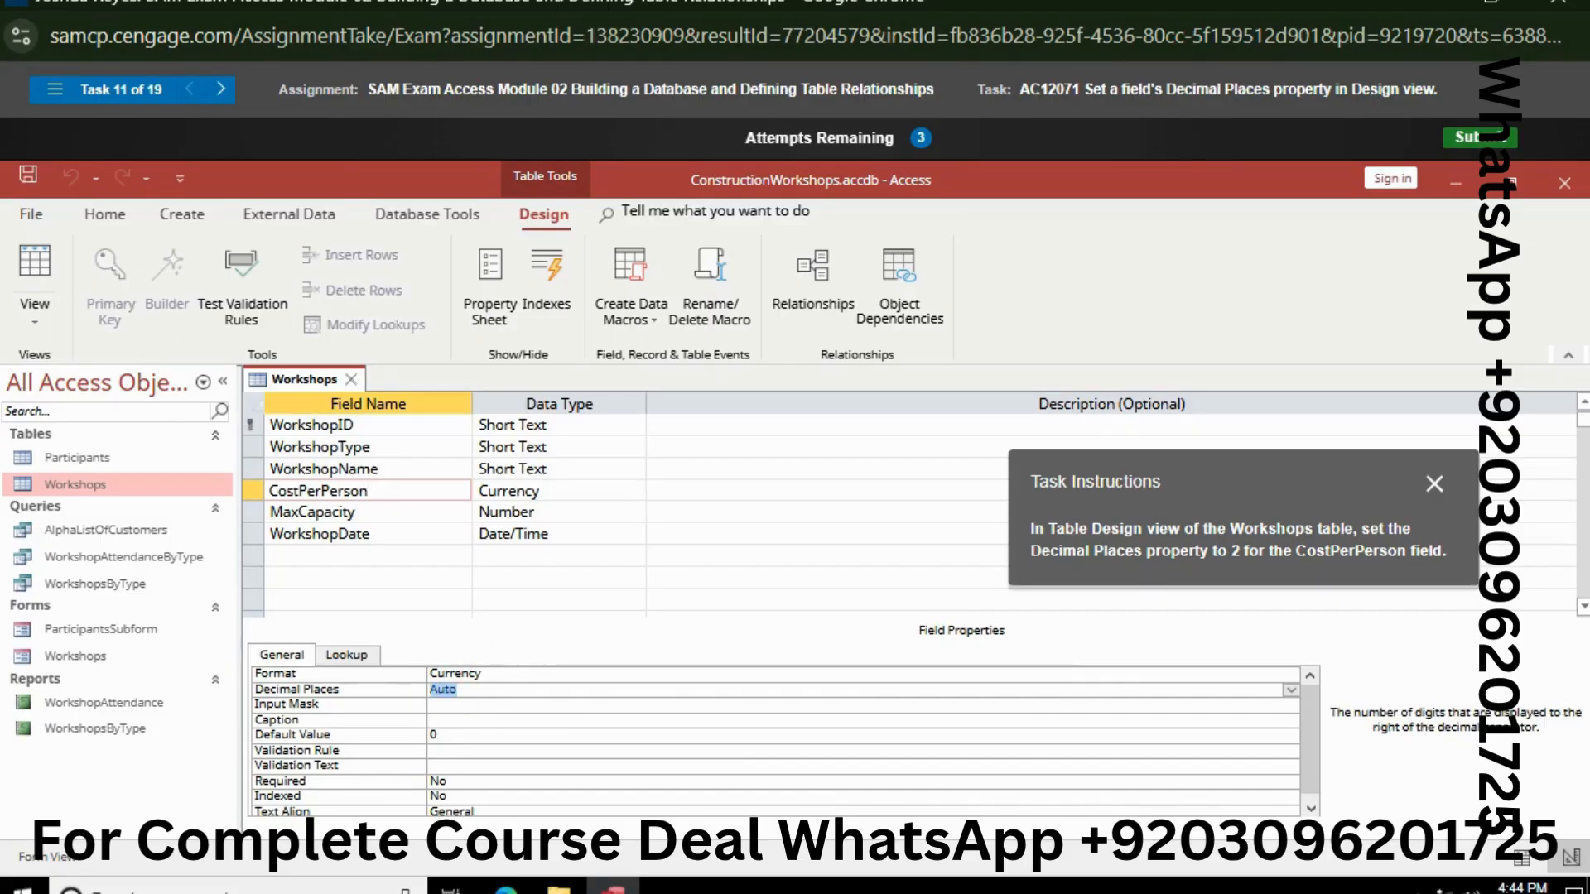
pyautogui.press('BackSpace')
pyautogui.write('2')
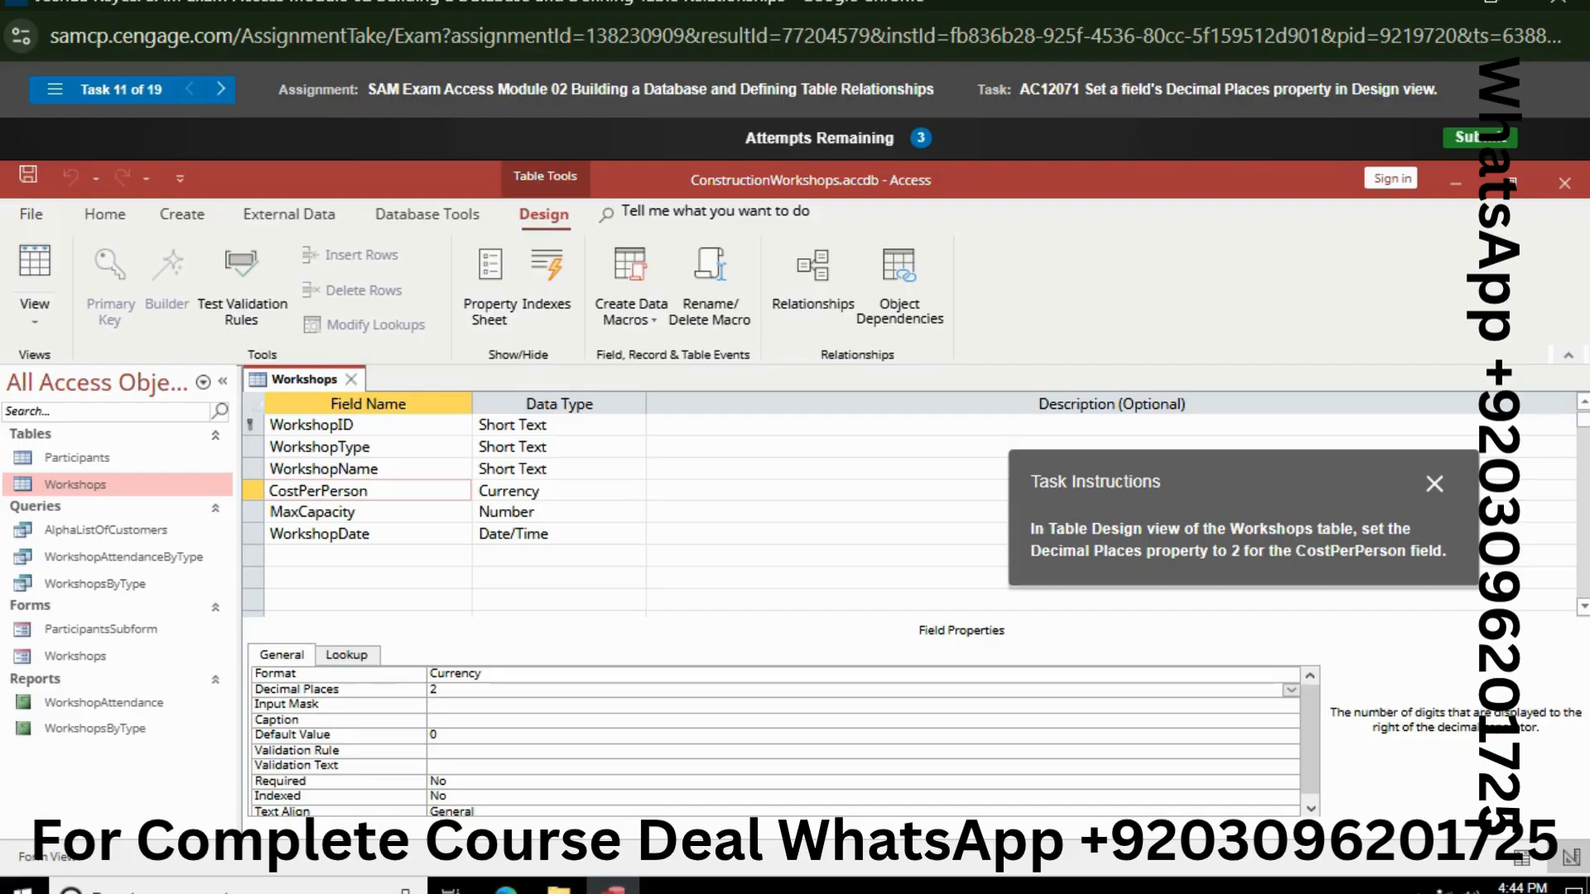
pyautogui.press('Return')
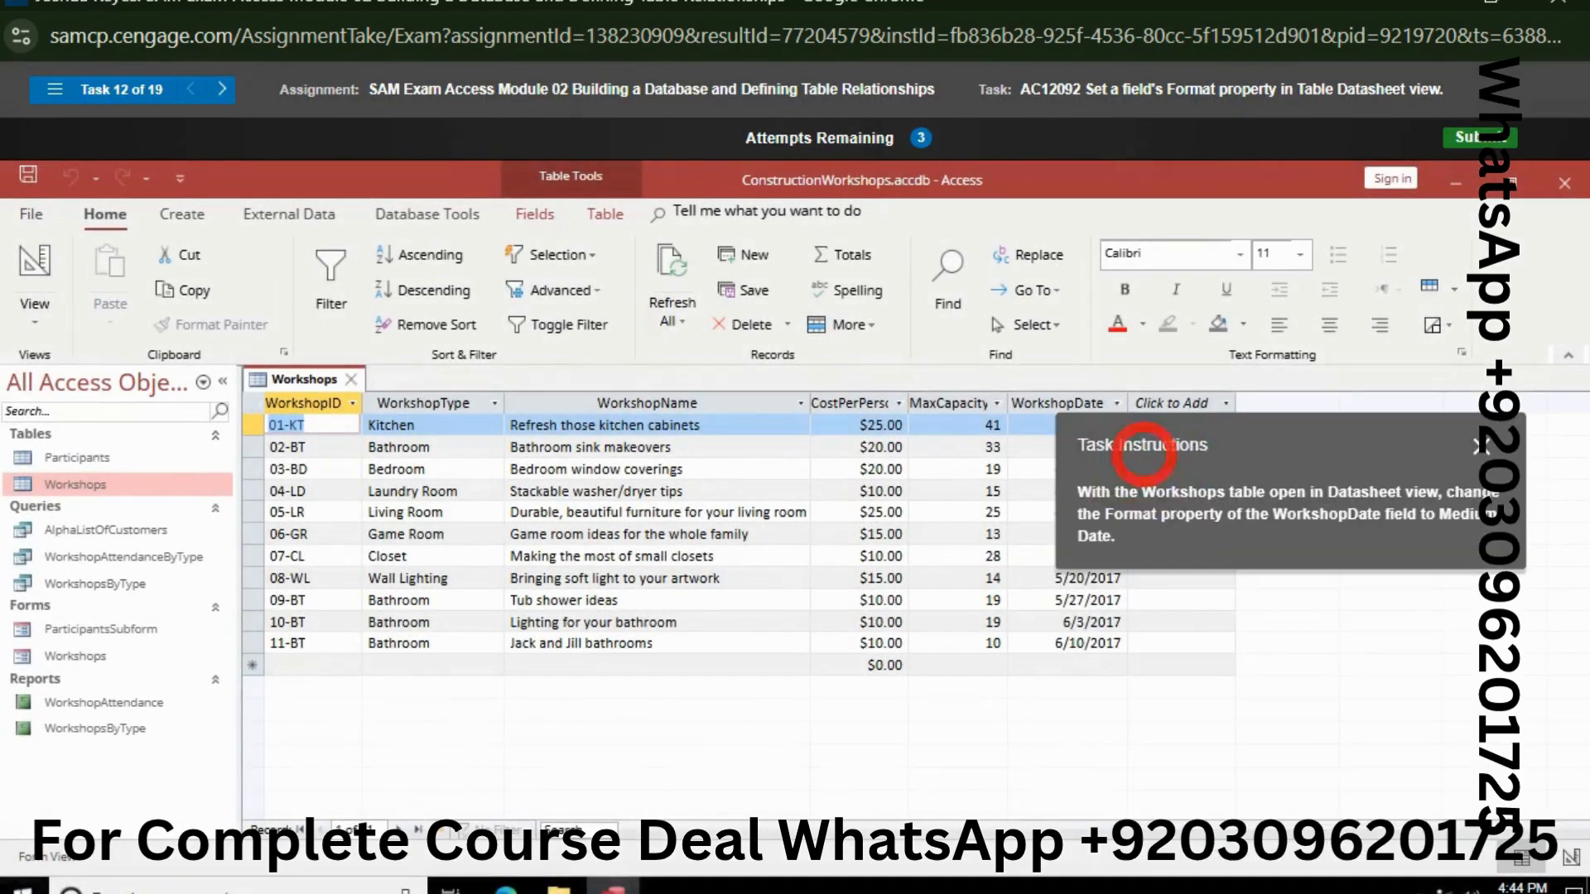
# Step: Set the WorkshopDate field's format to Medium Date in Datasheet view of the Workshops table
pyautogui.moveTo(1143, 451); pyautogui.dragTo(1204, 229)
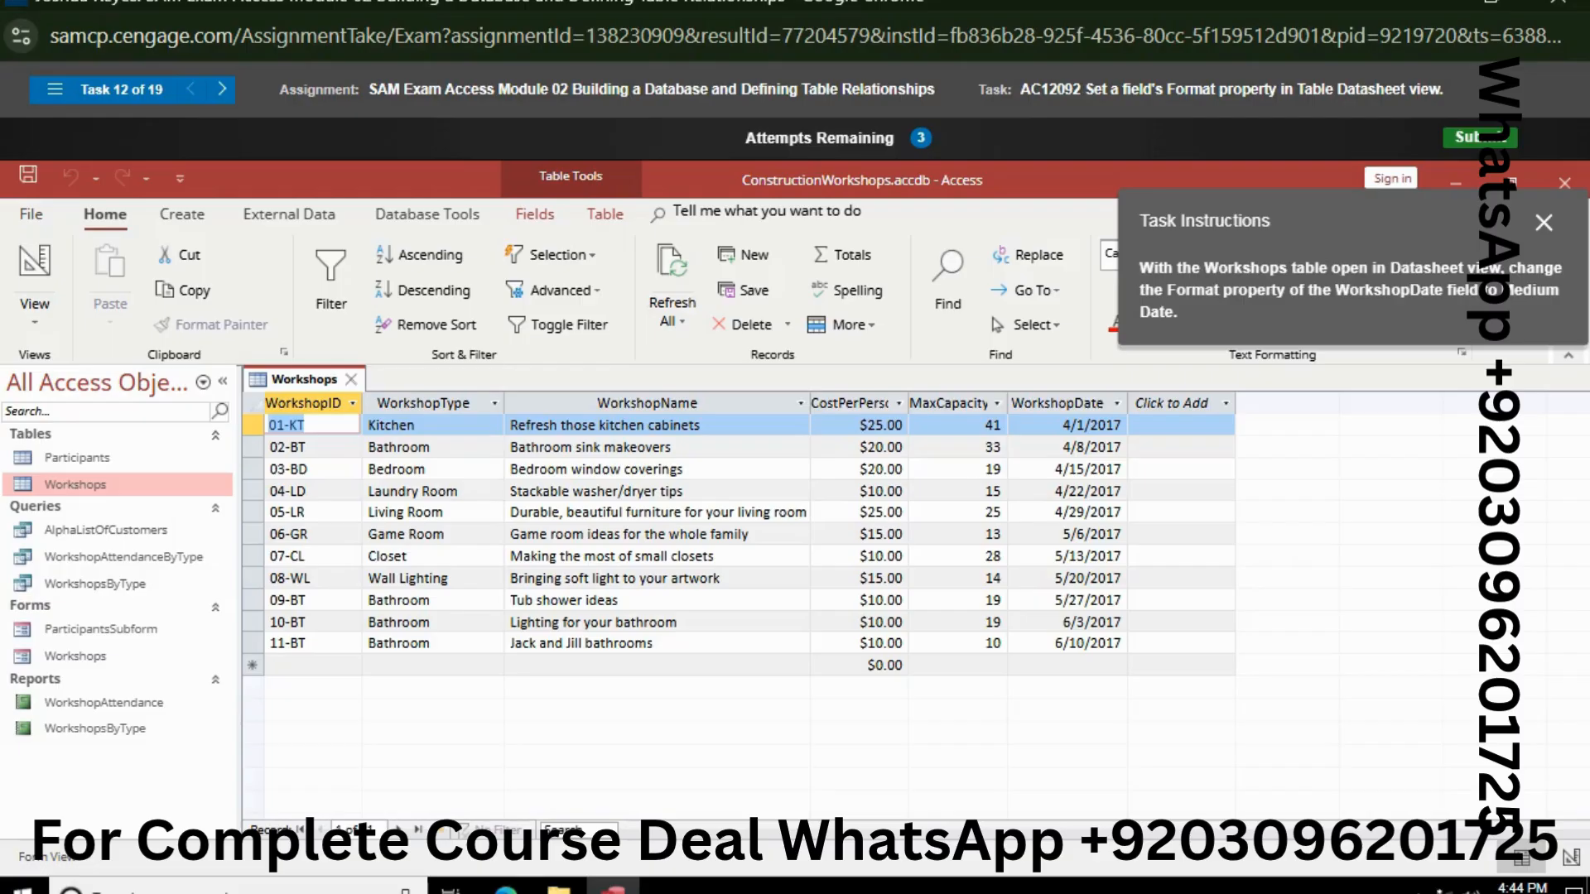
pyautogui.click(1057, 402)
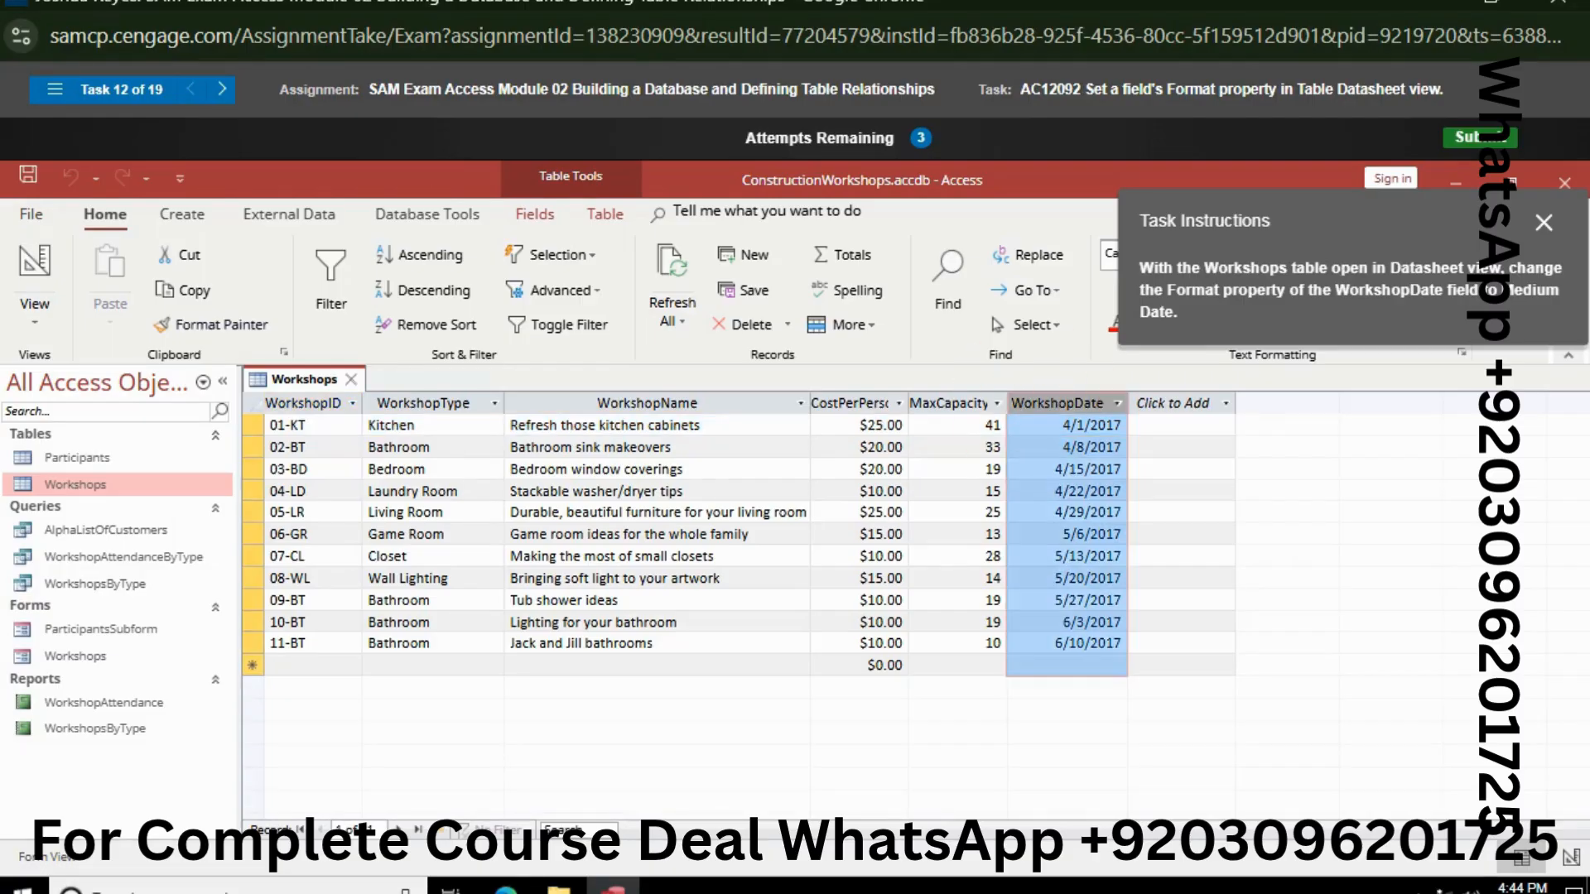
pyautogui.click(539, 213)
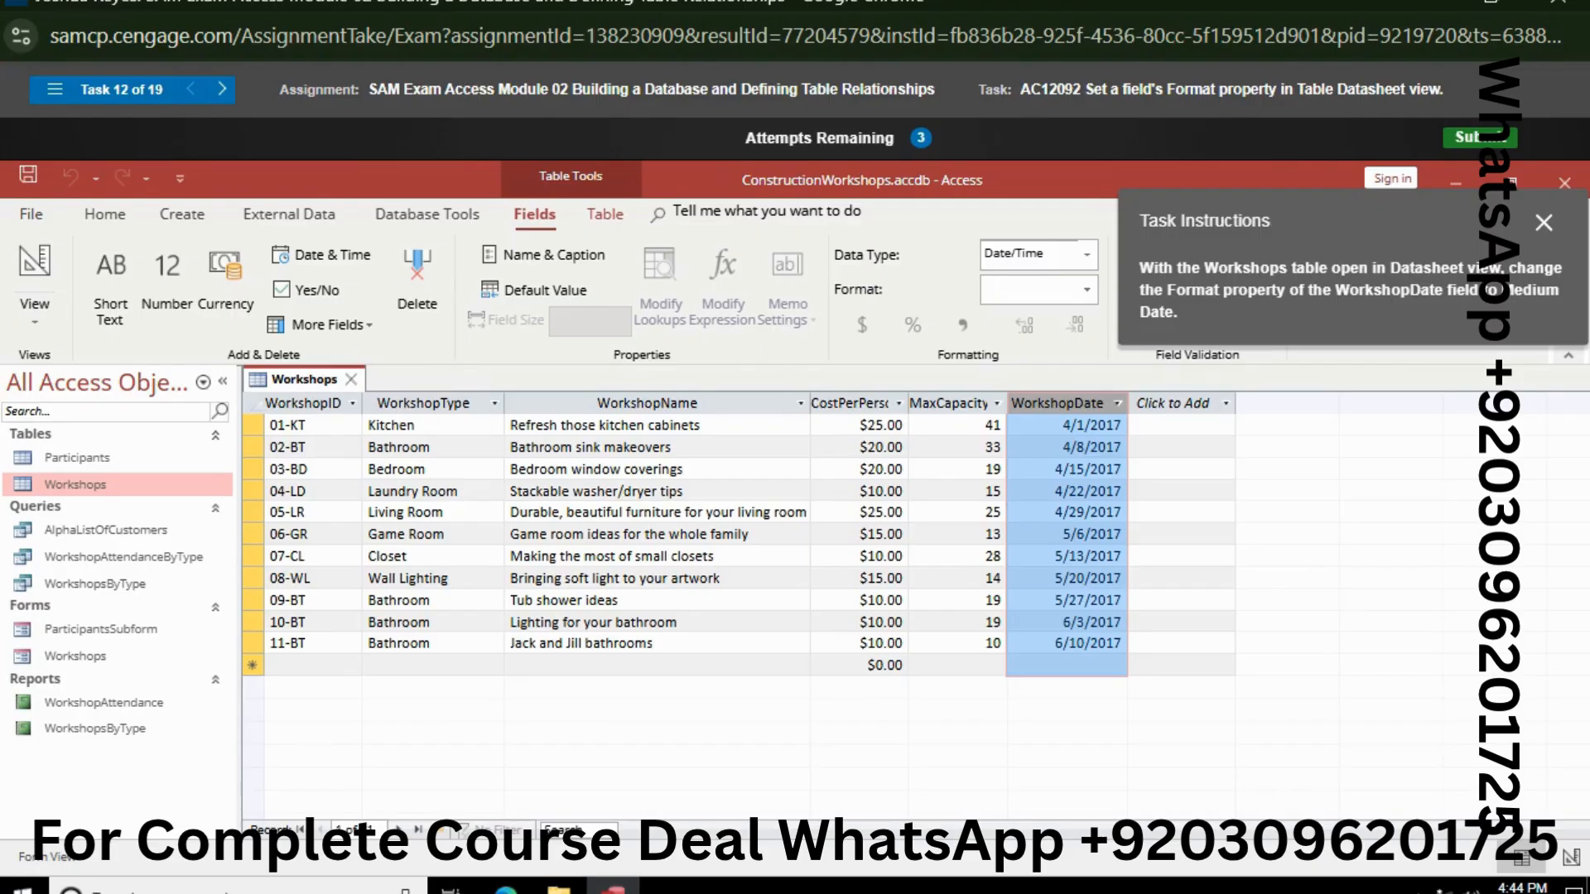
pyautogui.click(1086, 284)
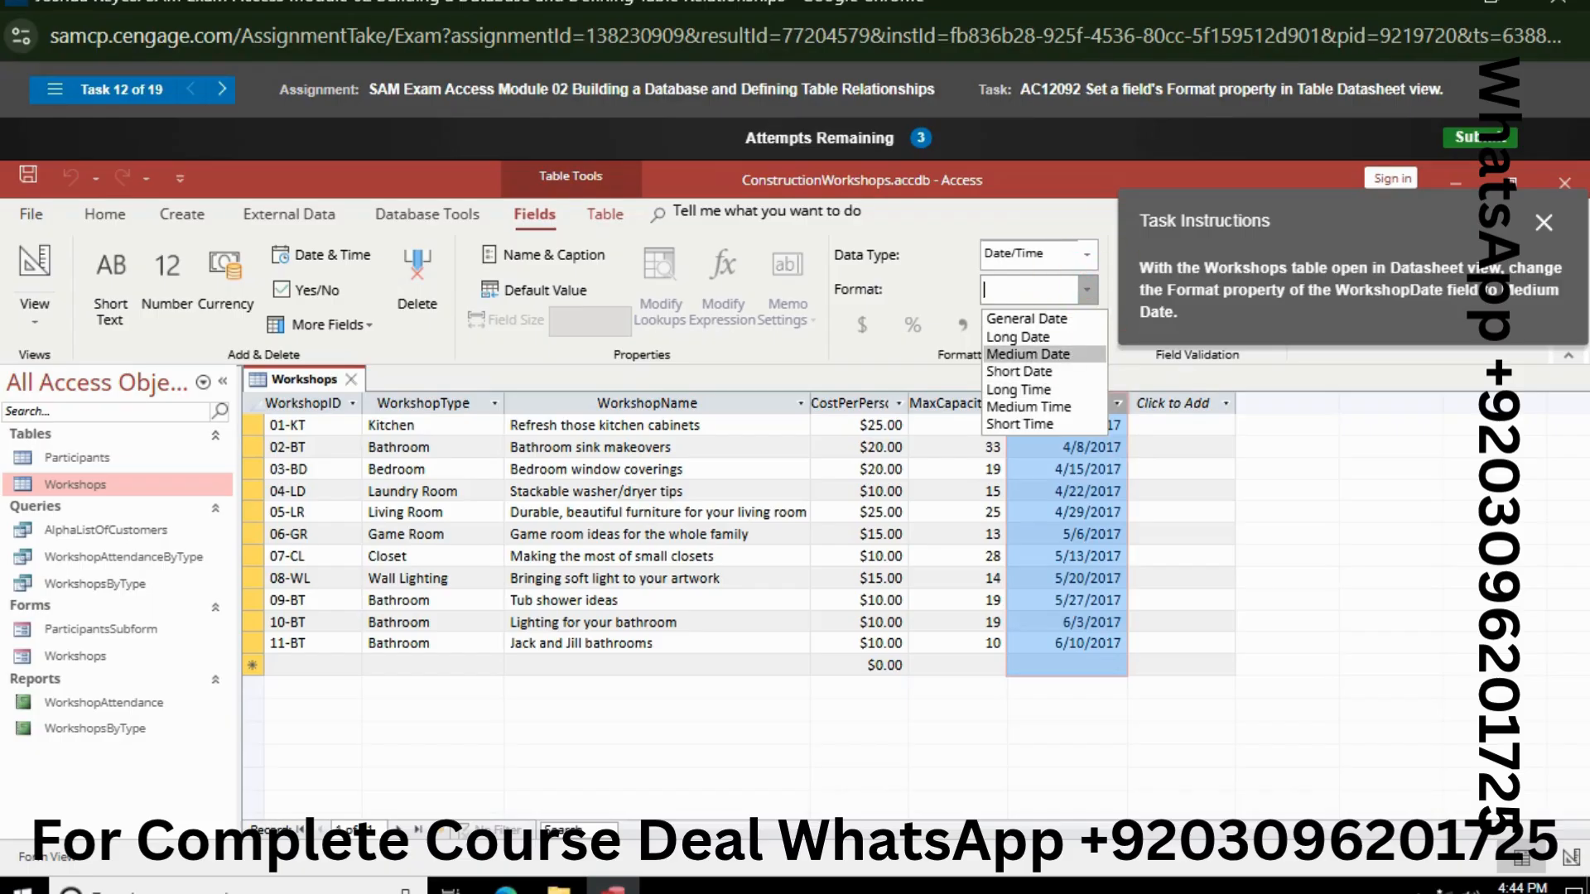
pyautogui.click(1027, 354)
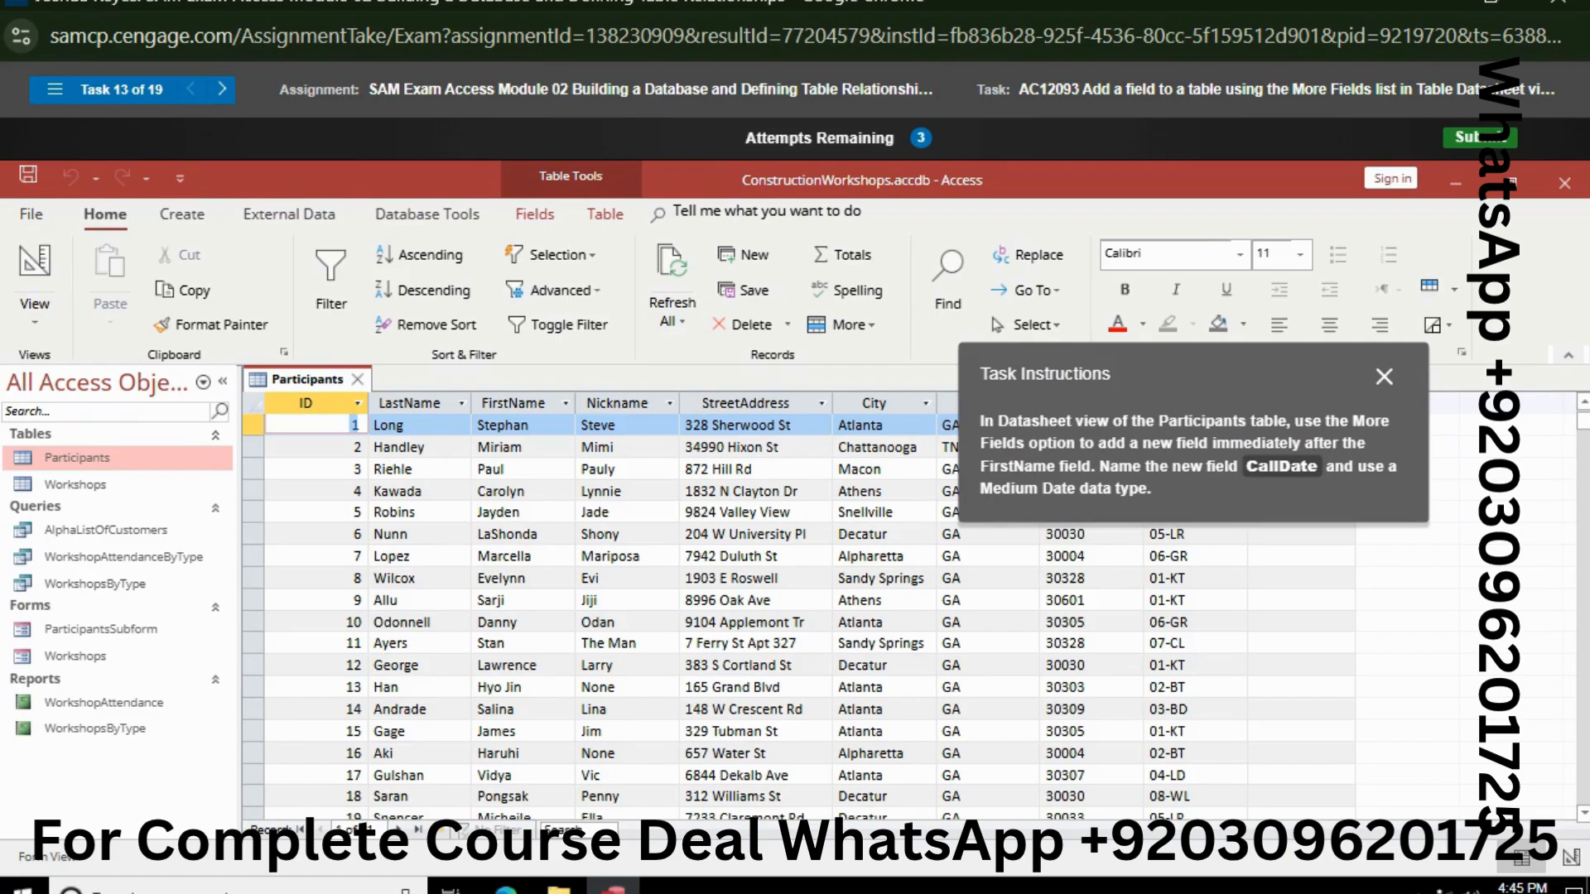
# Step: Add a Medium Date field named CallDate immediately after the FirstName field in the Participants table
pyautogui.click(526, 404)
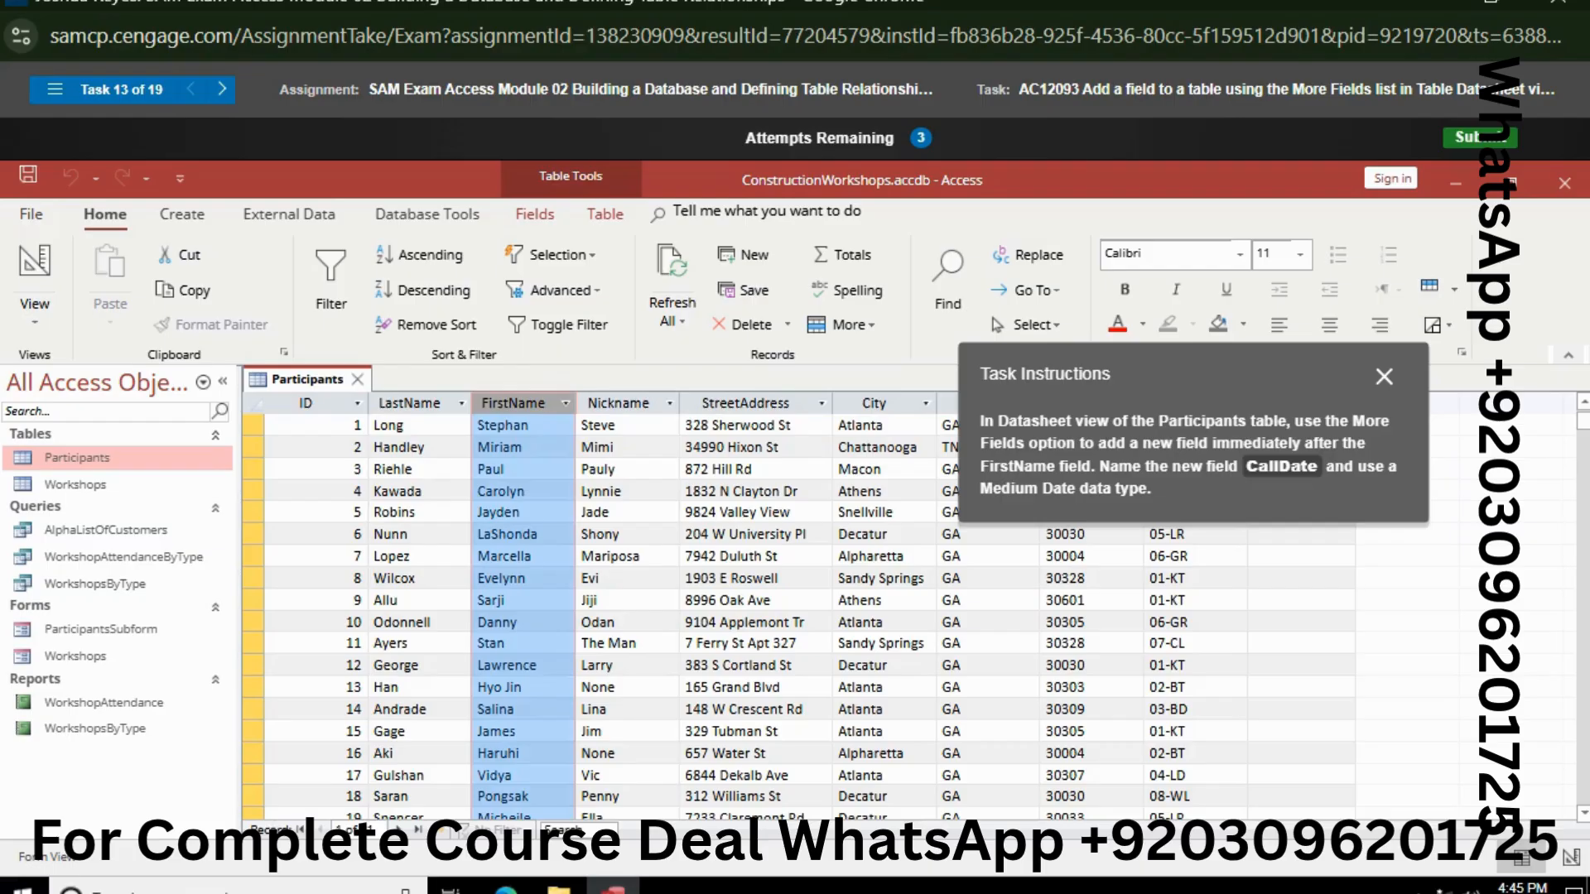
pyautogui.click(534, 214)
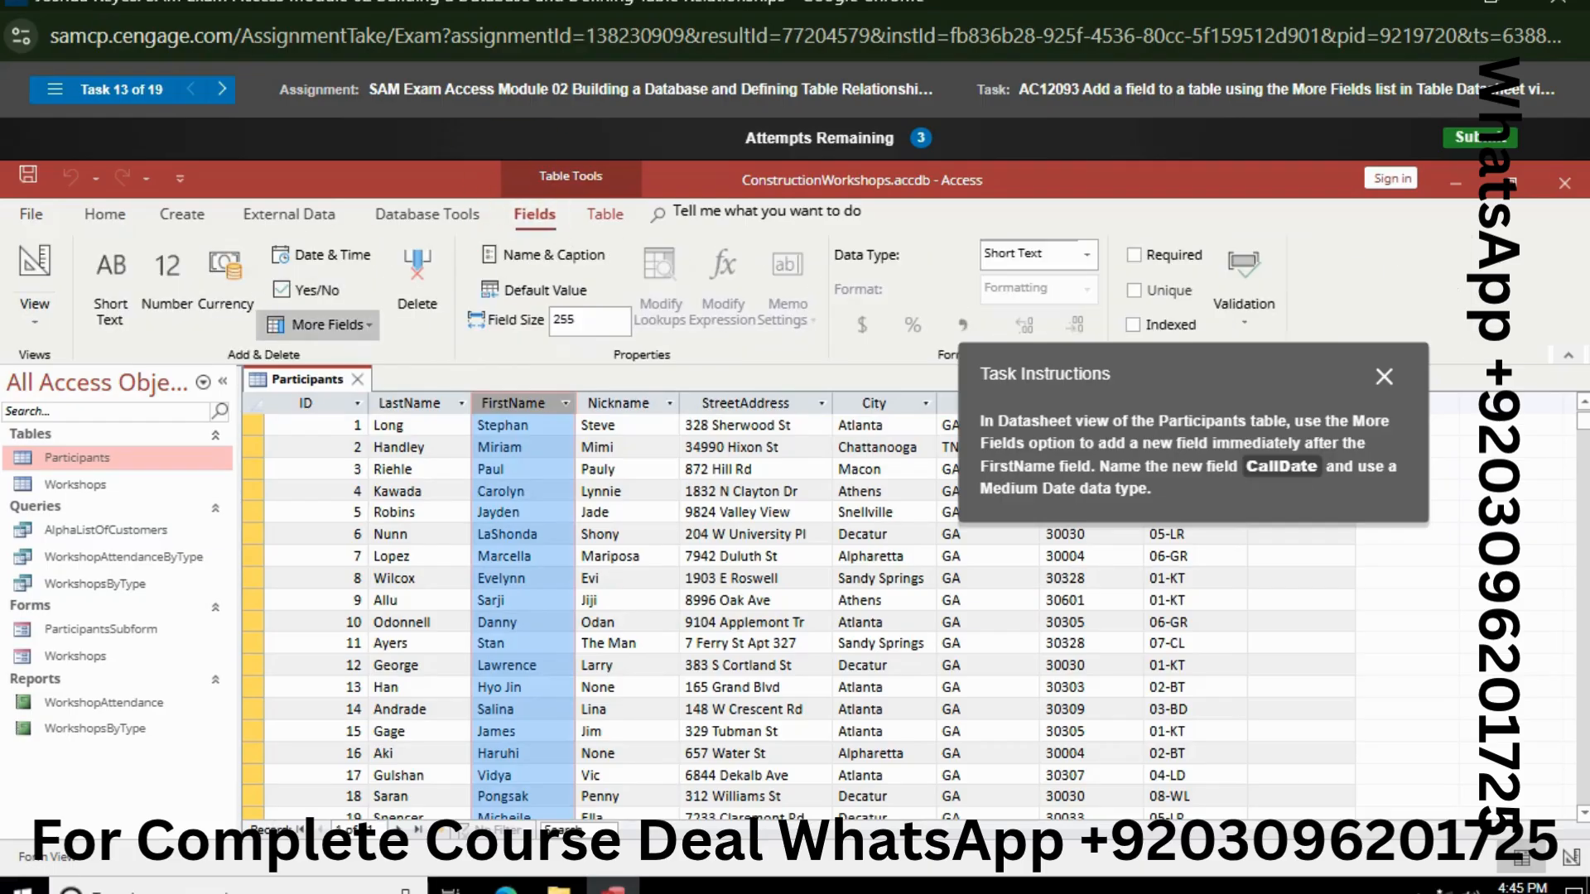
pyautogui.click(322, 324)
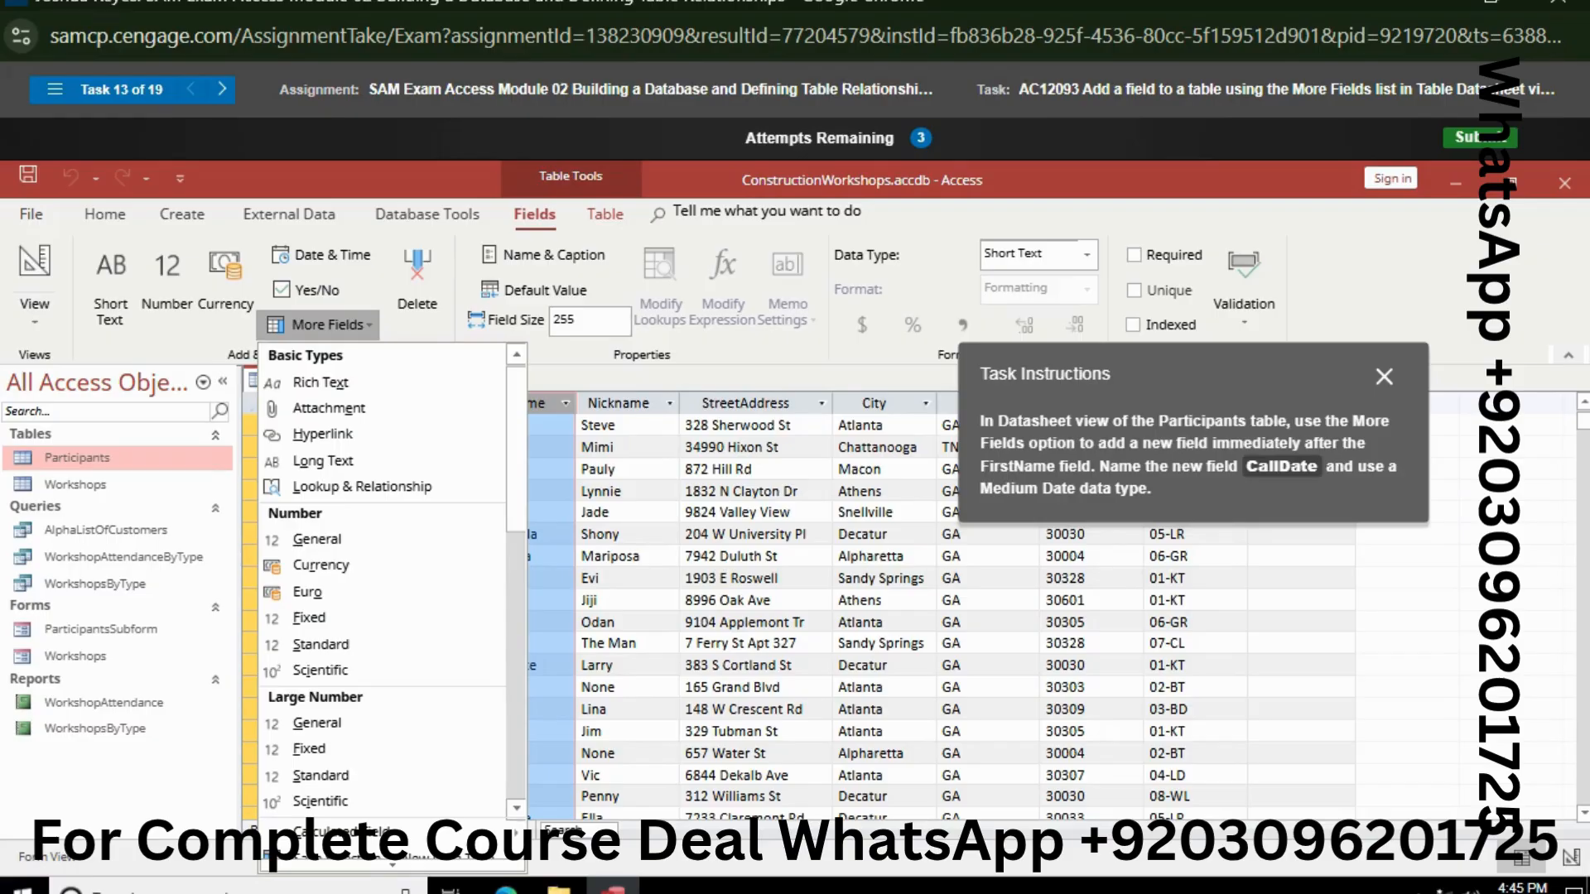
pyautogui.scroll(-4, 381, 678)
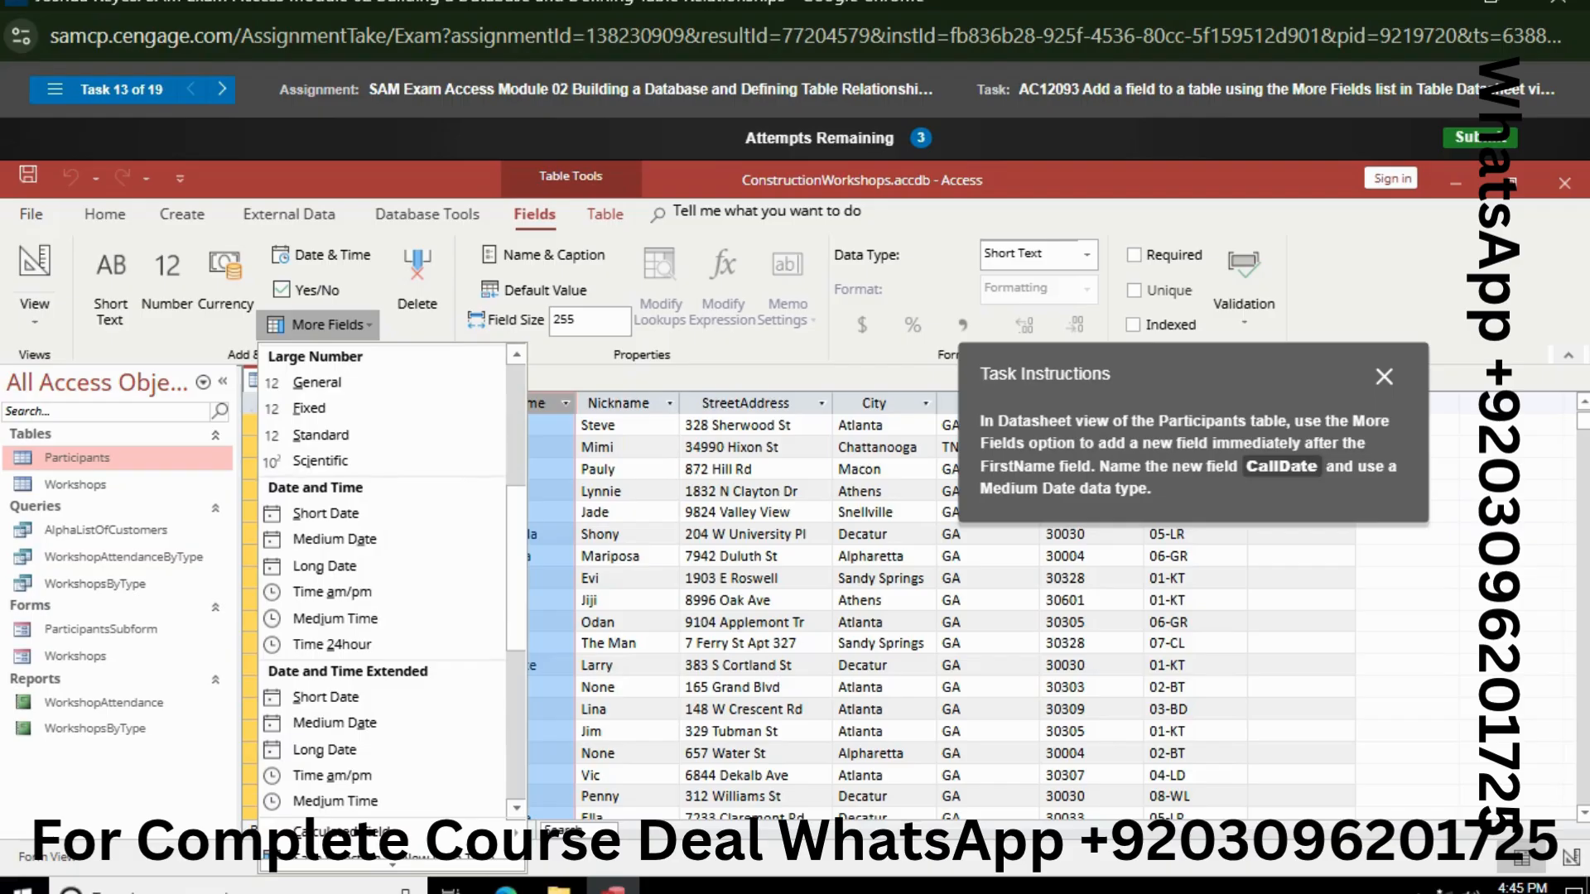
pyautogui.click(302, 539)
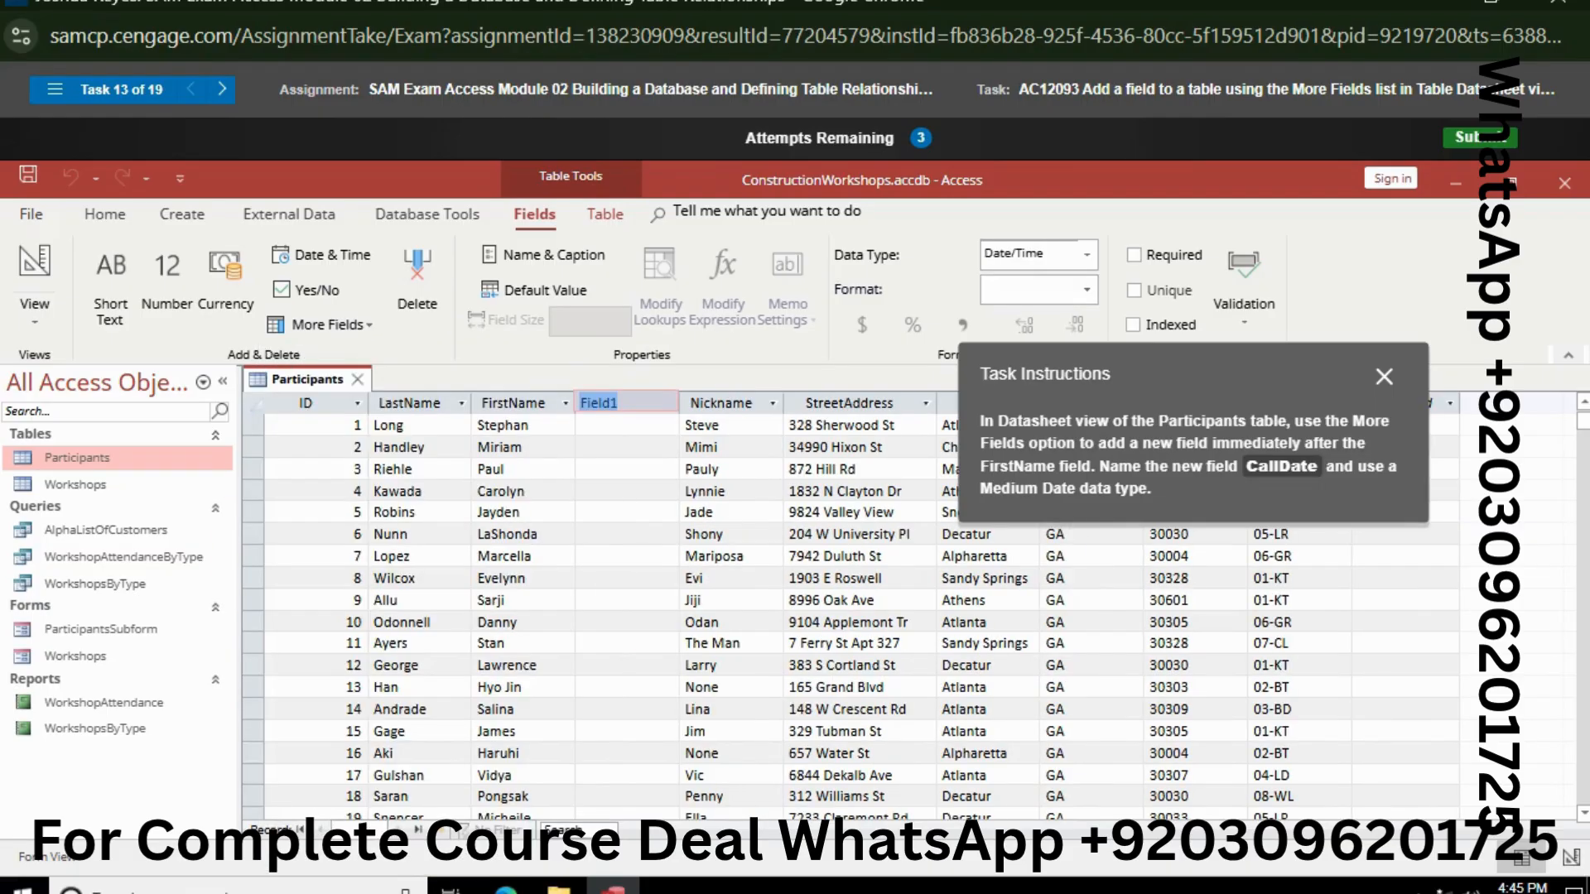
pyautogui.press('BackSpace')
pyautogui.write('CallDate')
pyautogui.press('Return')
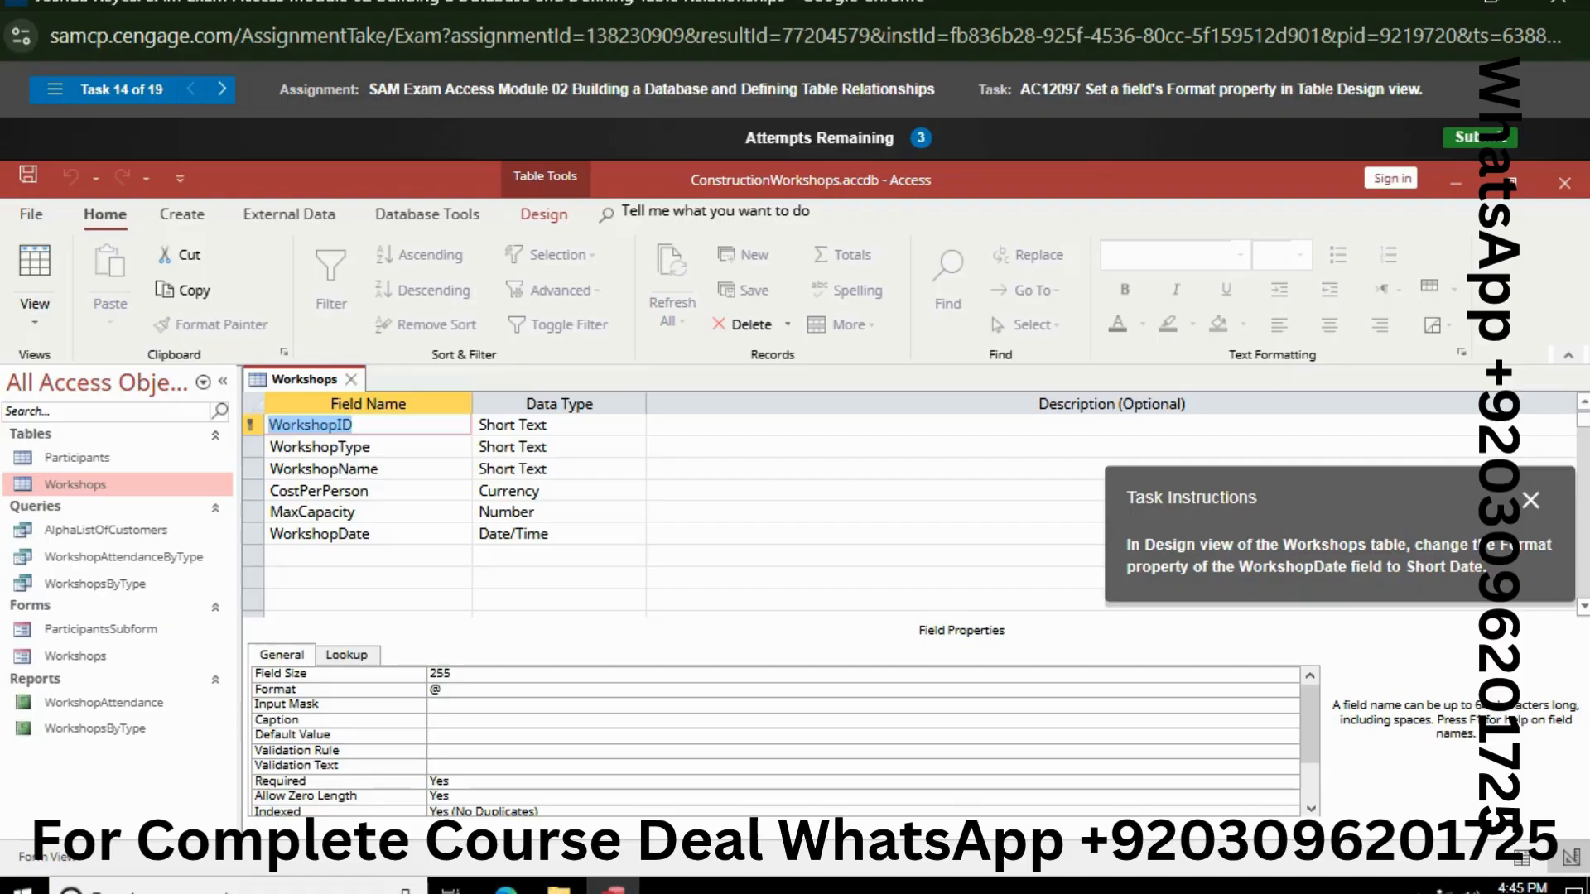
# Step: Set the Format property of the WorkshopDate field to Short Date in Design view of the Workshops table
pyautogui.click(370, 534)
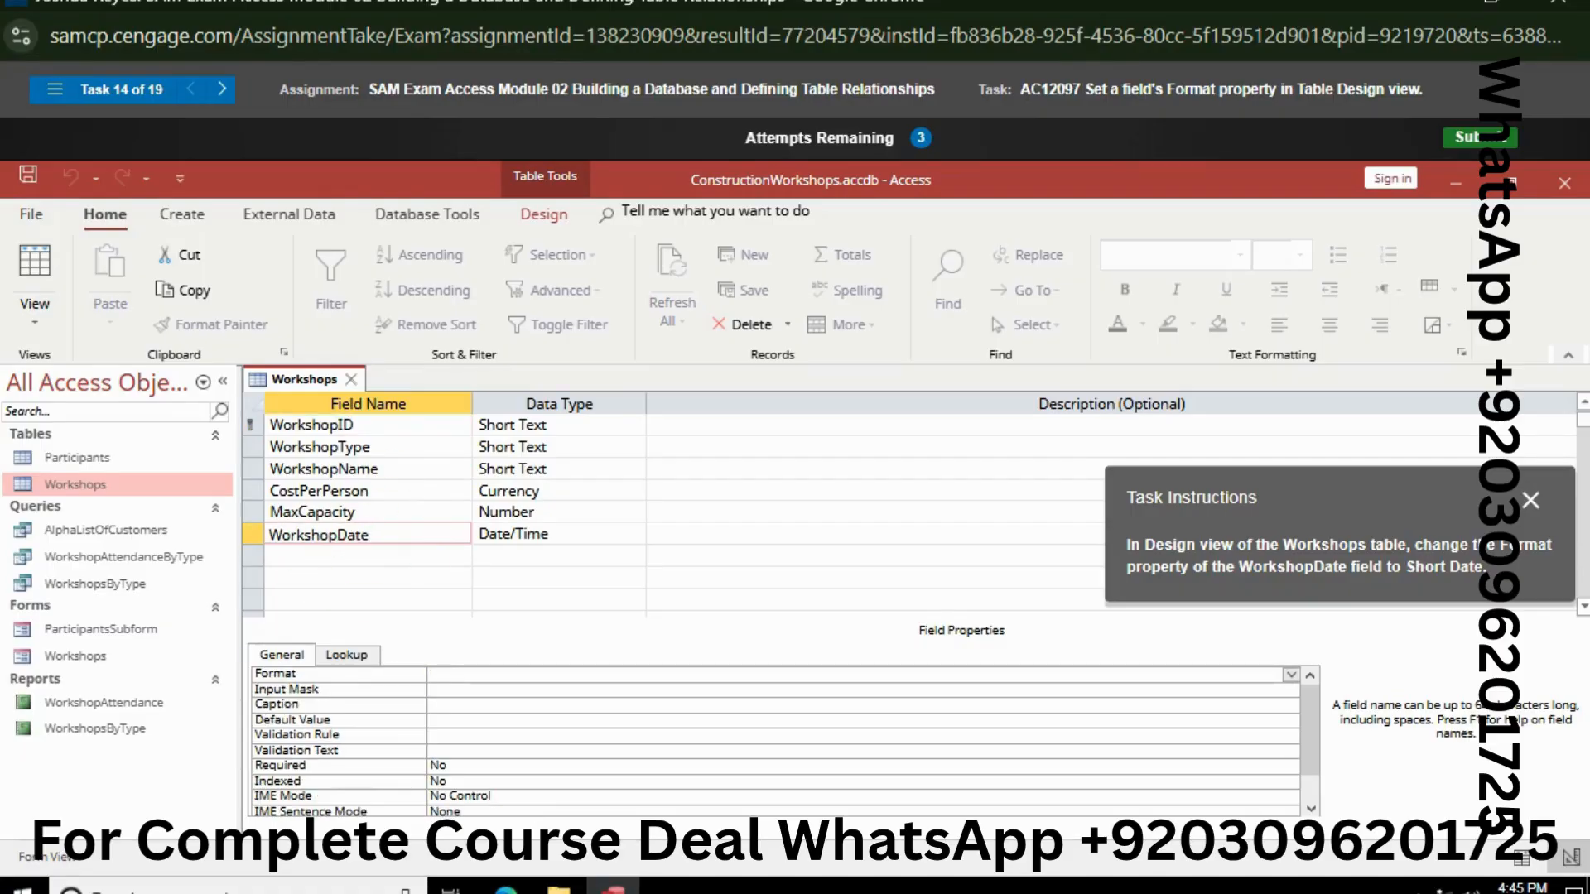
pyautogui.click(440, 675)
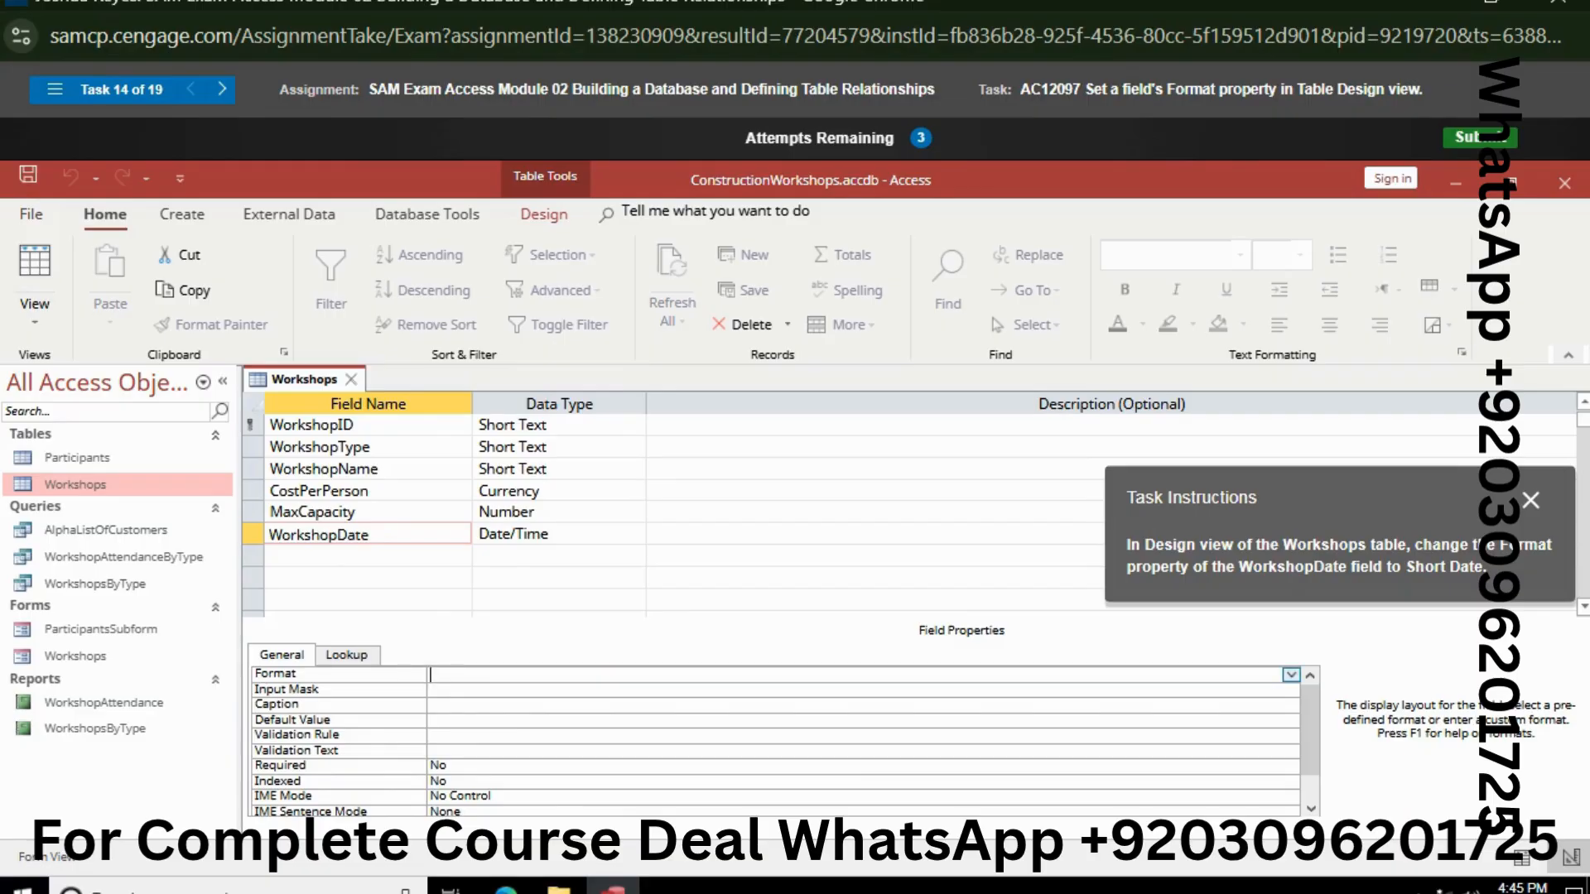
pyautogui.click(1291, 674)
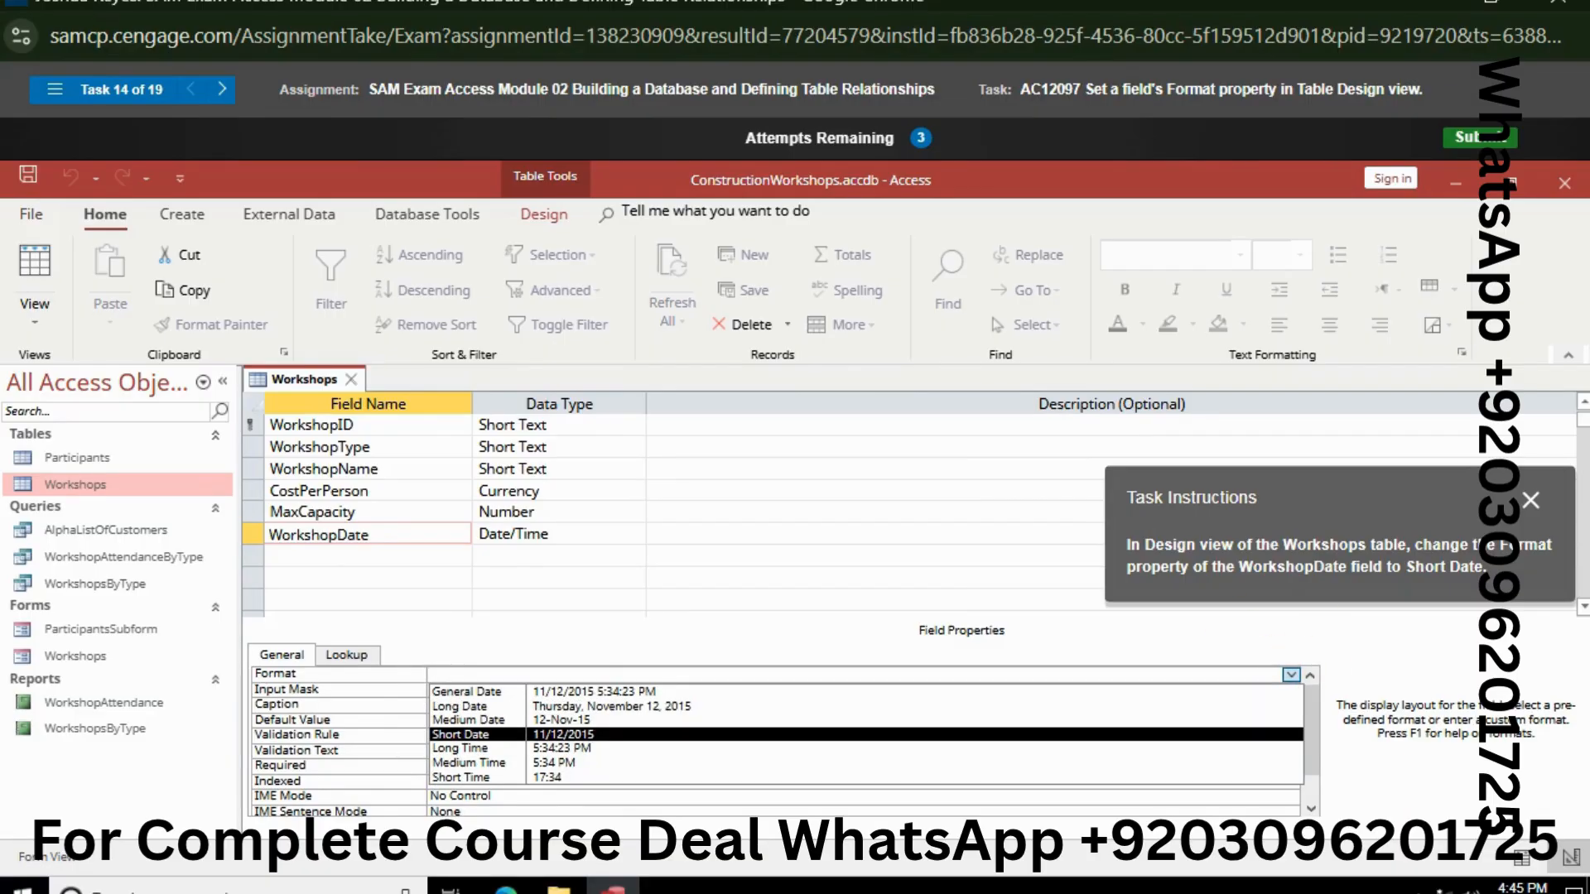
pyautogui.click(462, 734)
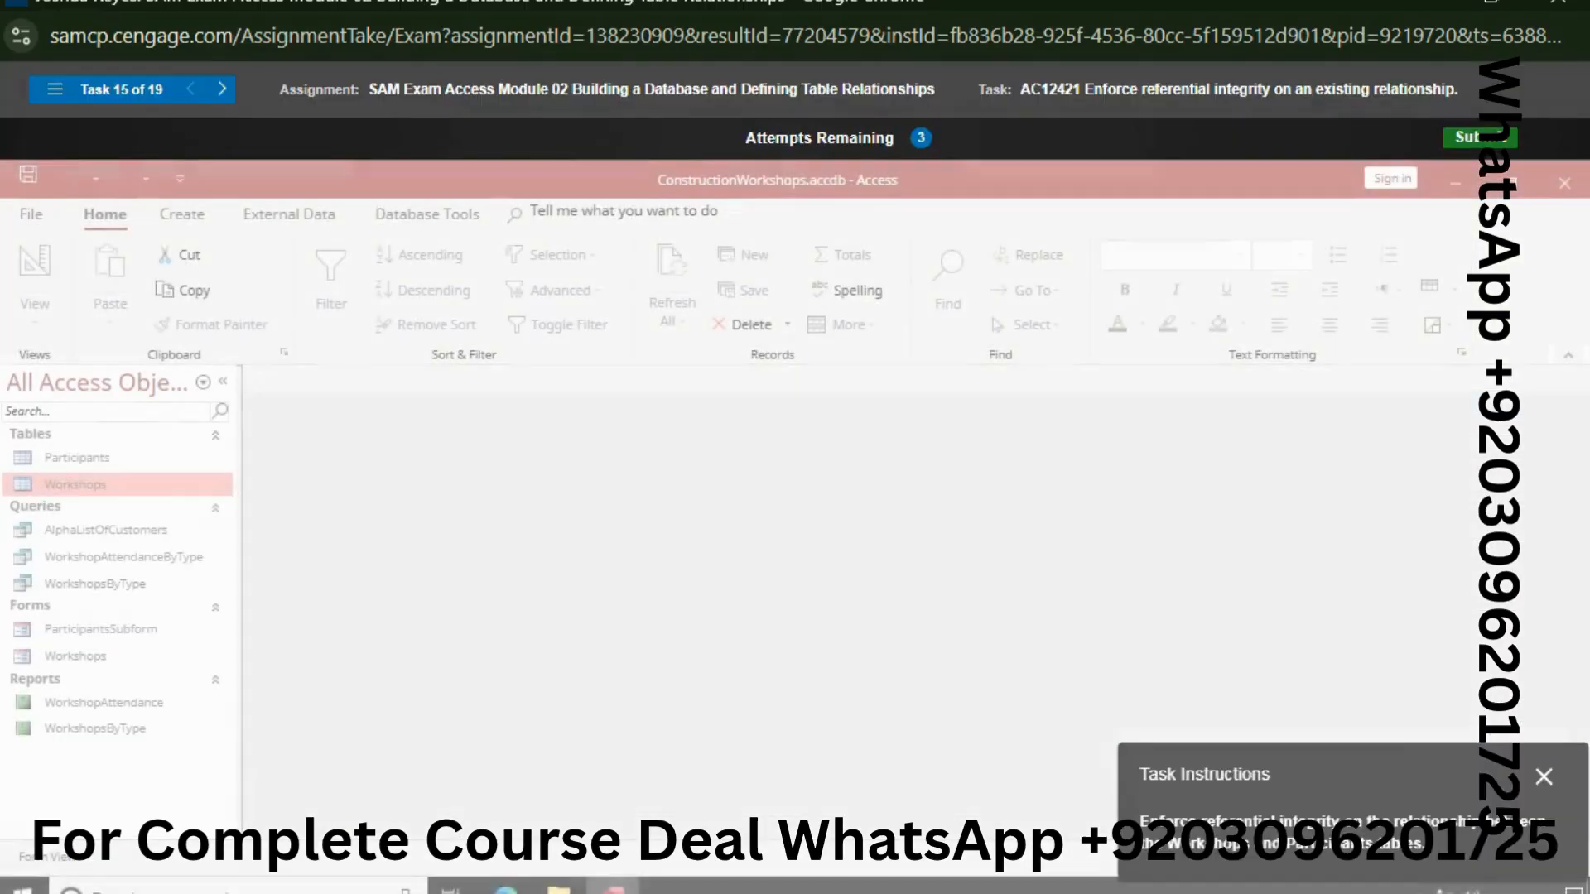
# Step: Enforce referential integrity on the existing relationship between the Workshops and Participants tables
pyautogui.moveTo(1179, 769); pyautogui.dragTo(1118, 546)
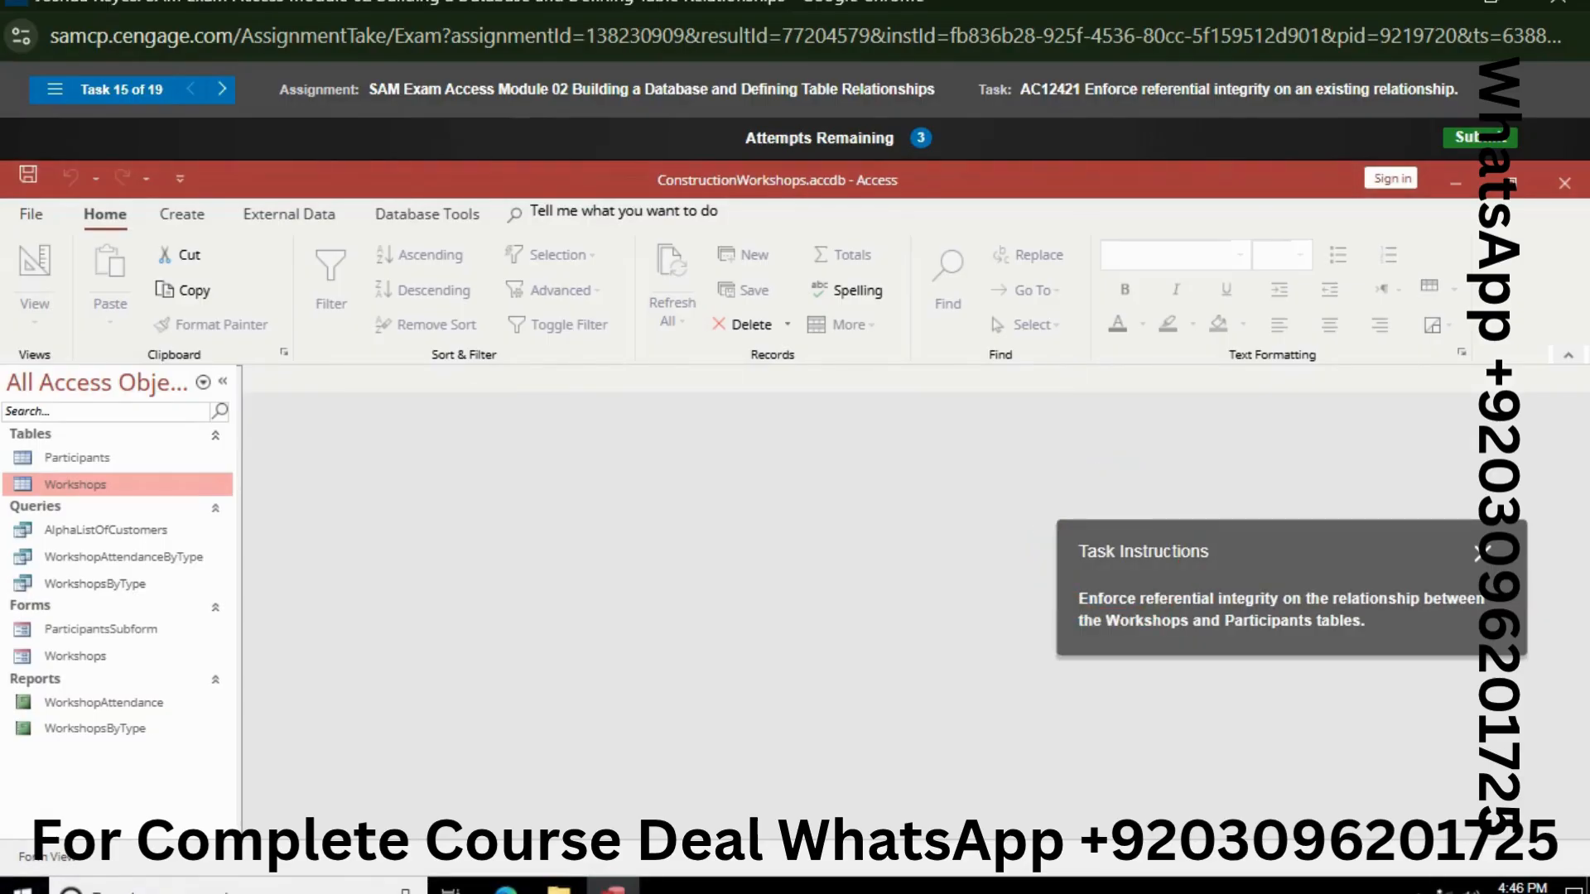
pyautogui.click(426, 213)
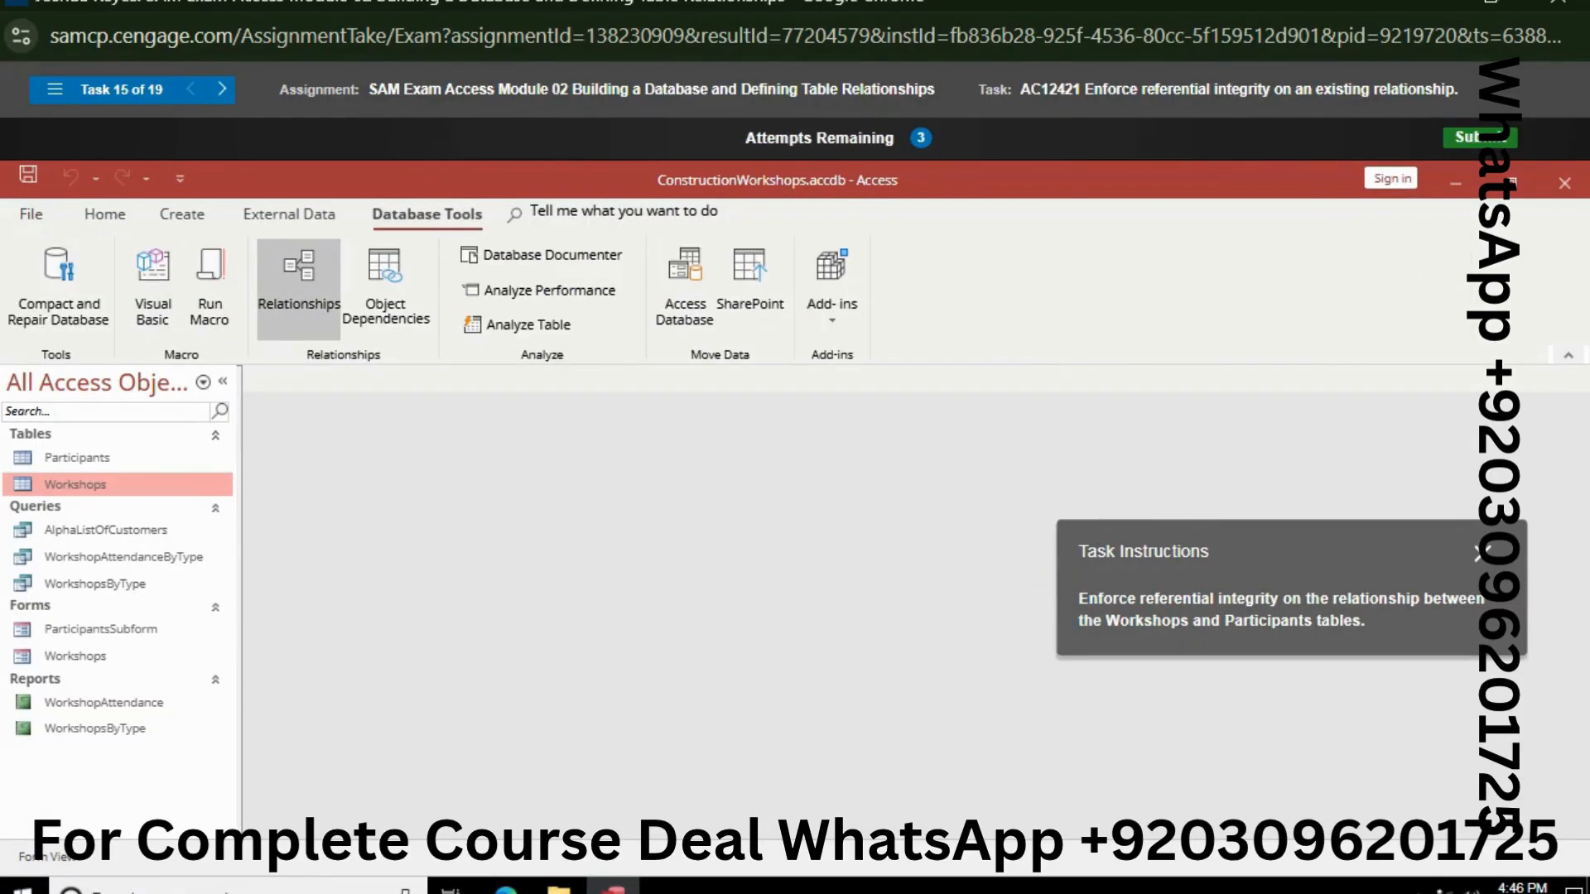
pyautogui.click(298, 285)
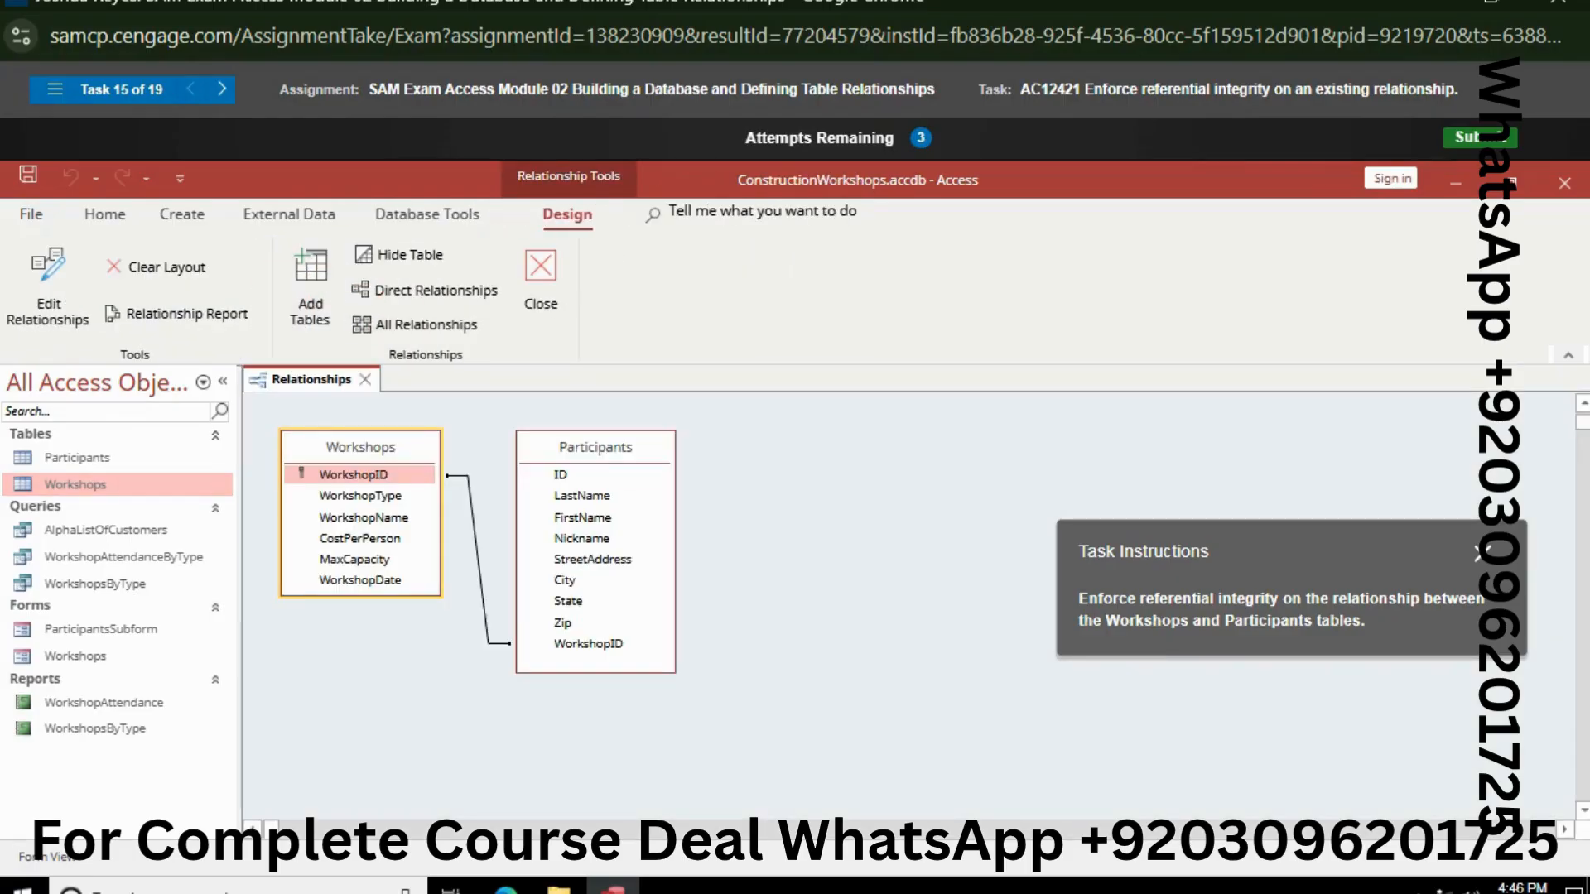
pyautogui.rightClick(472, 515)
pyautogui.click(563, 526)
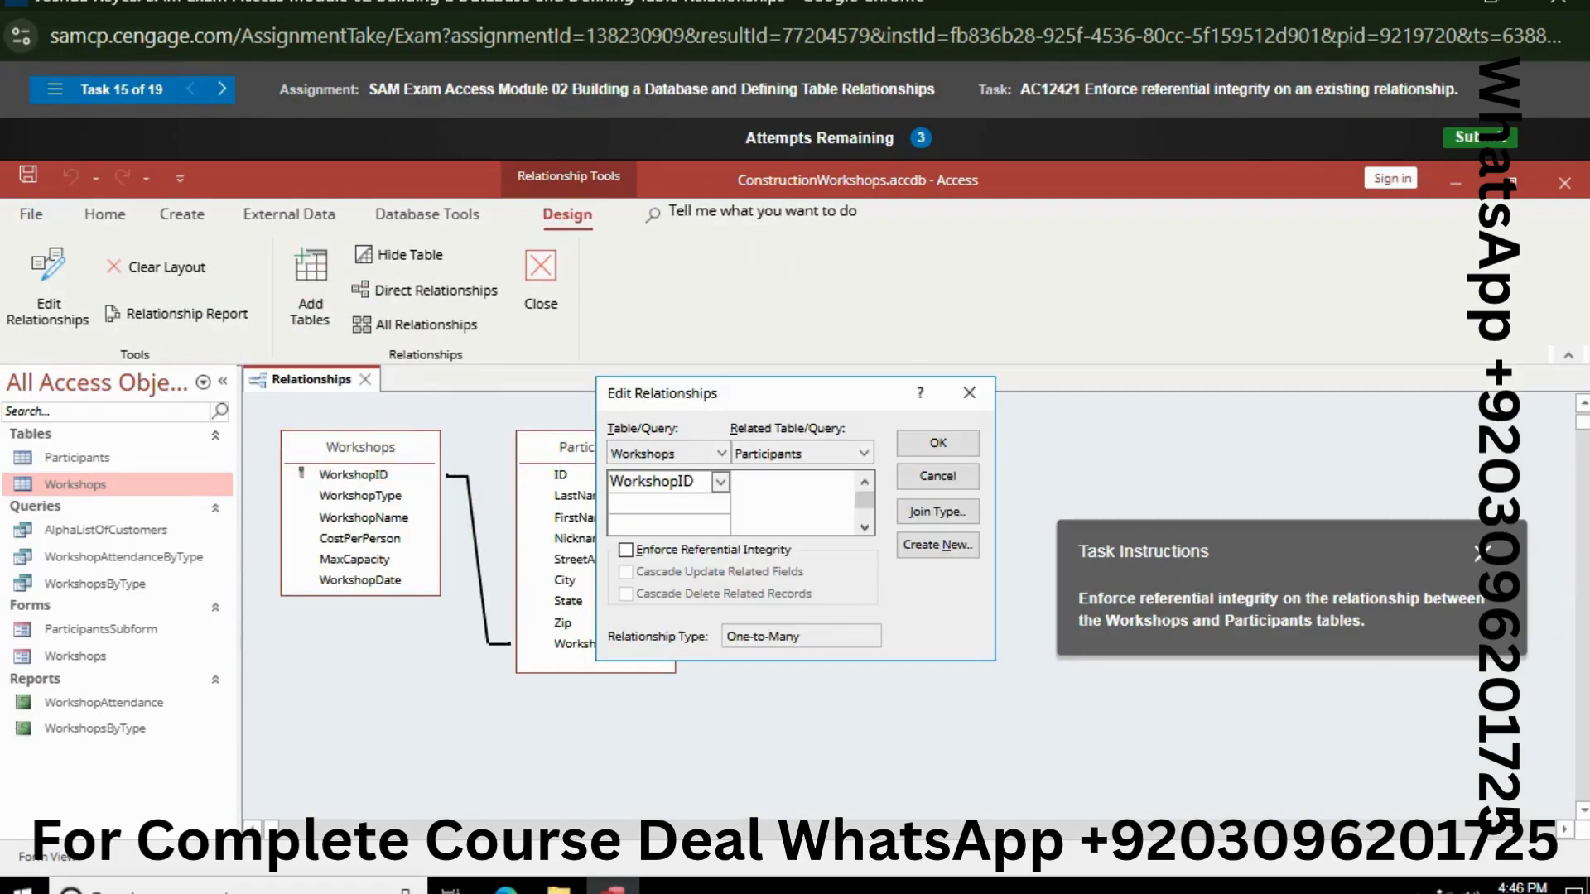
pyautogui.click(626, 550)
pyautogui.click(906, 442)
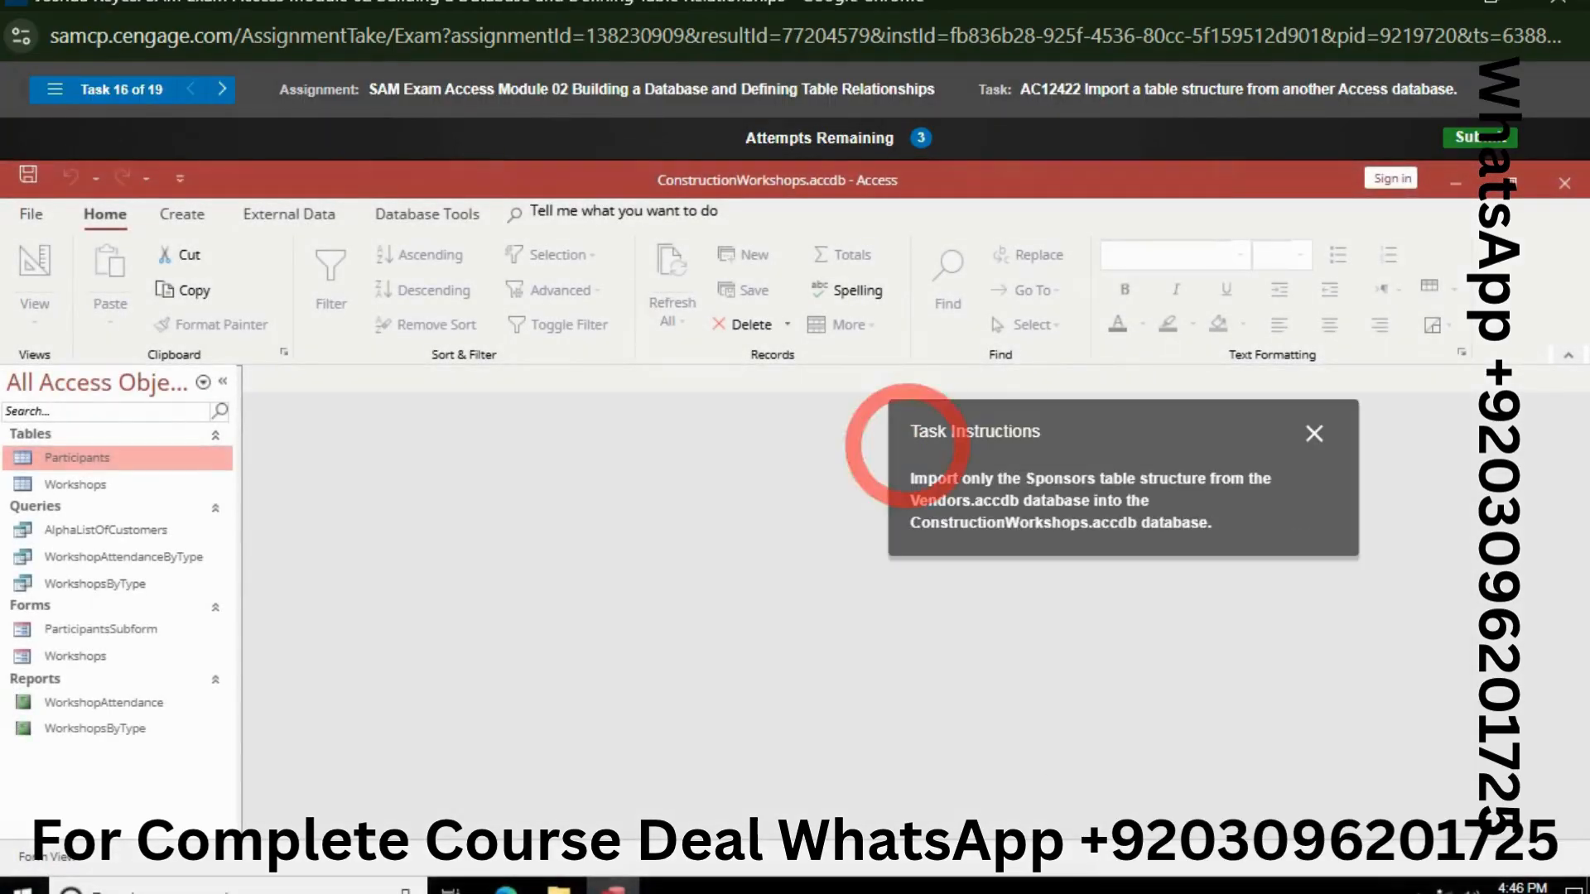
# Step: Start an Access database import and choose Vendors.accdb from the Documents folder as the source
pyautogui.click(289, 213)
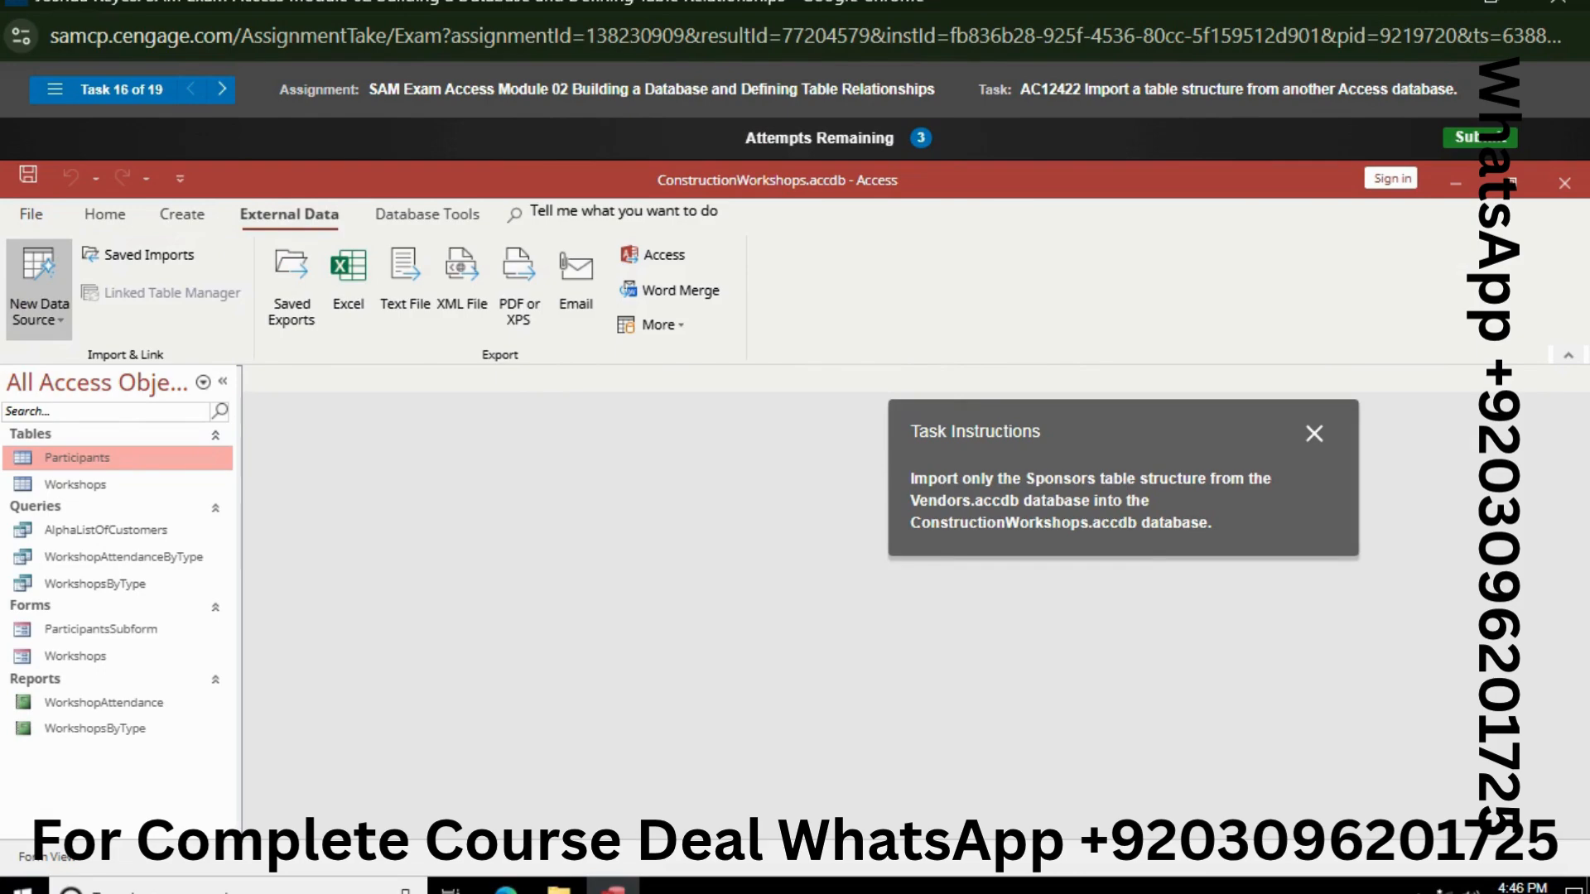
pyautogui.click(38, 286)
pyautogui.moveTo(107, 366)
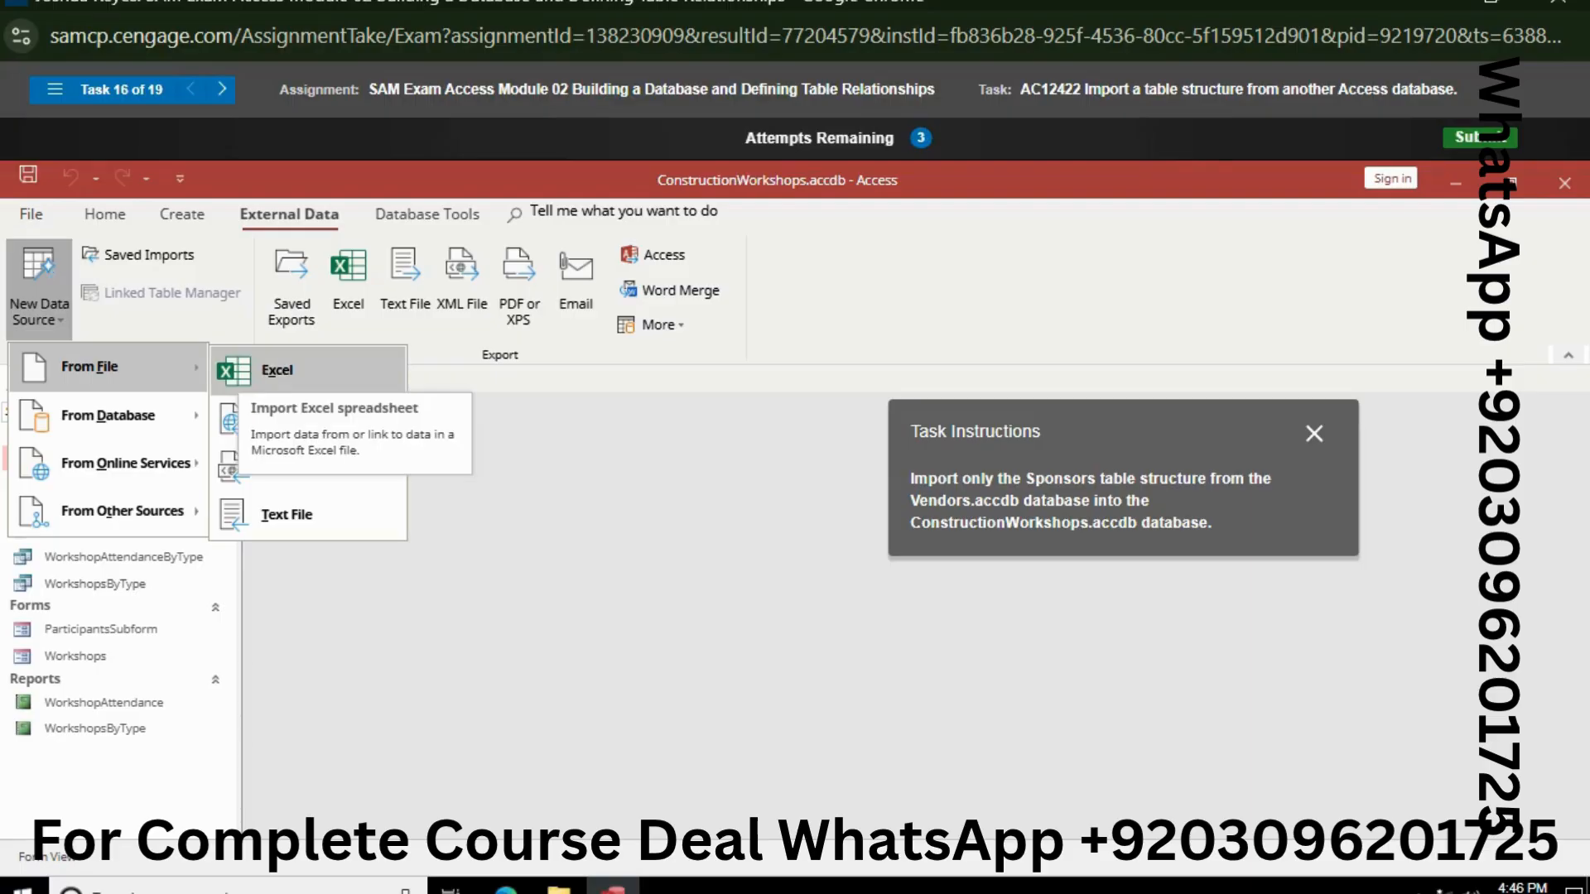
pyautogui.moveTo(108, 415)
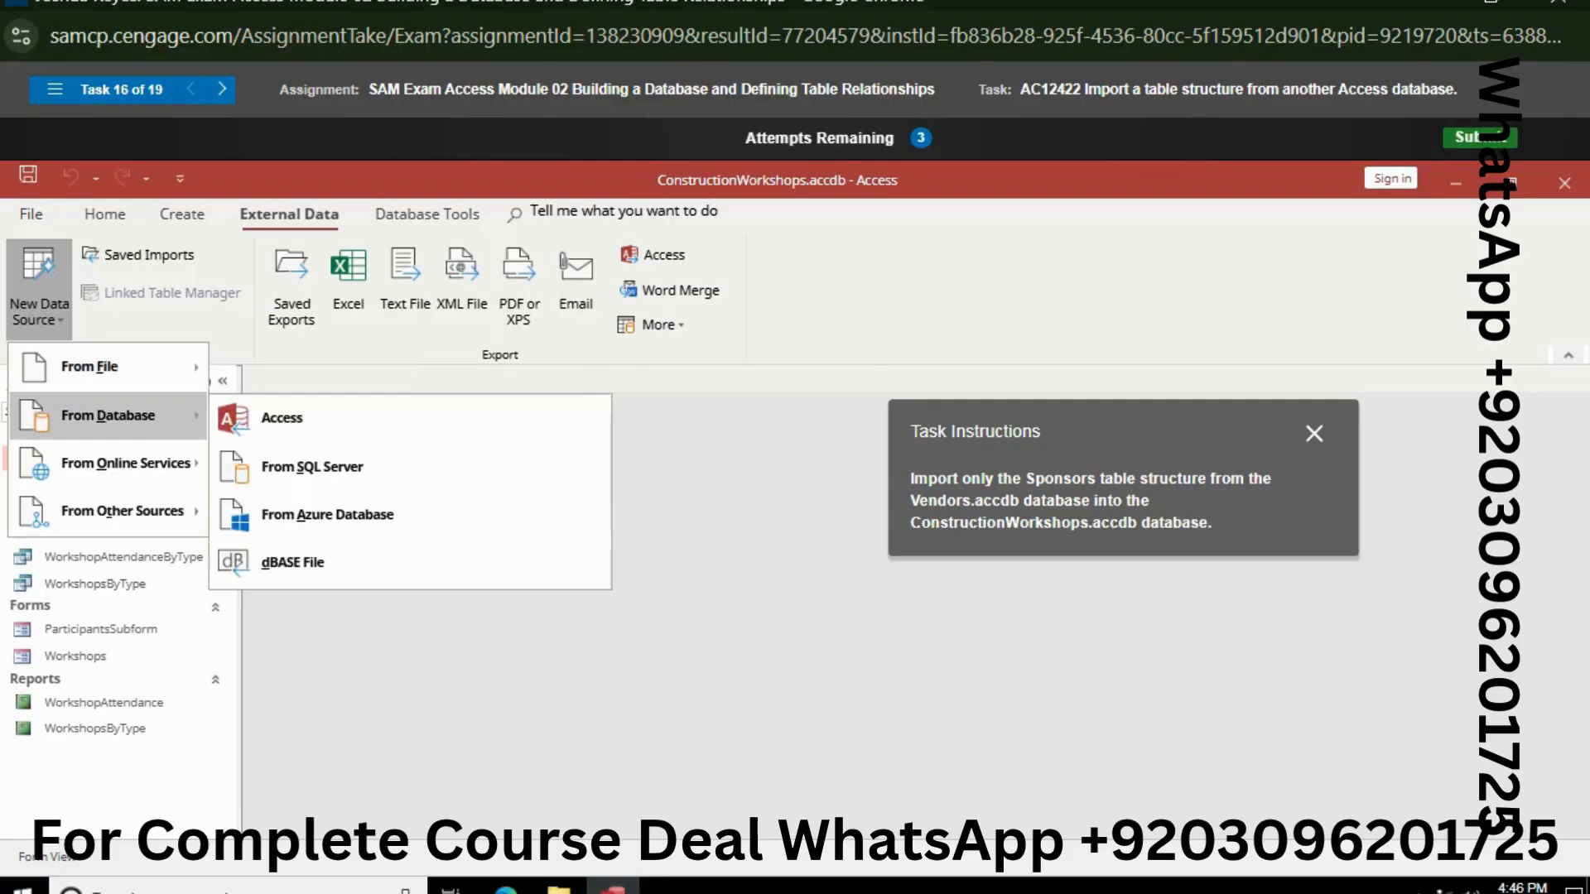
pyautogui.click(248, 417)
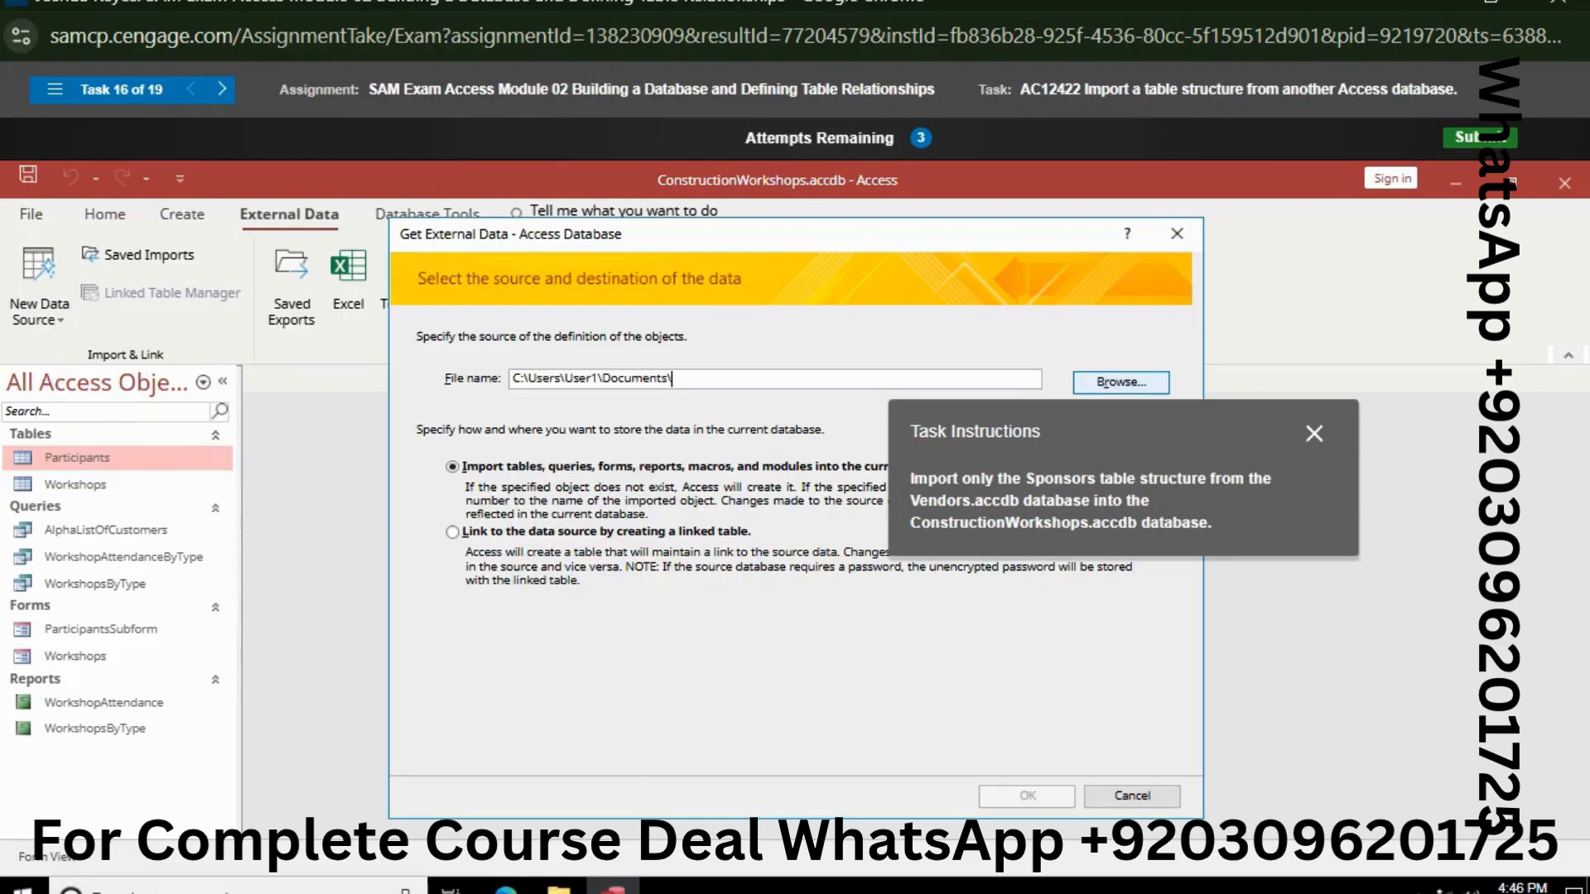
pyautogui.click(1110, 380)
pyautogui.click(709, 456)
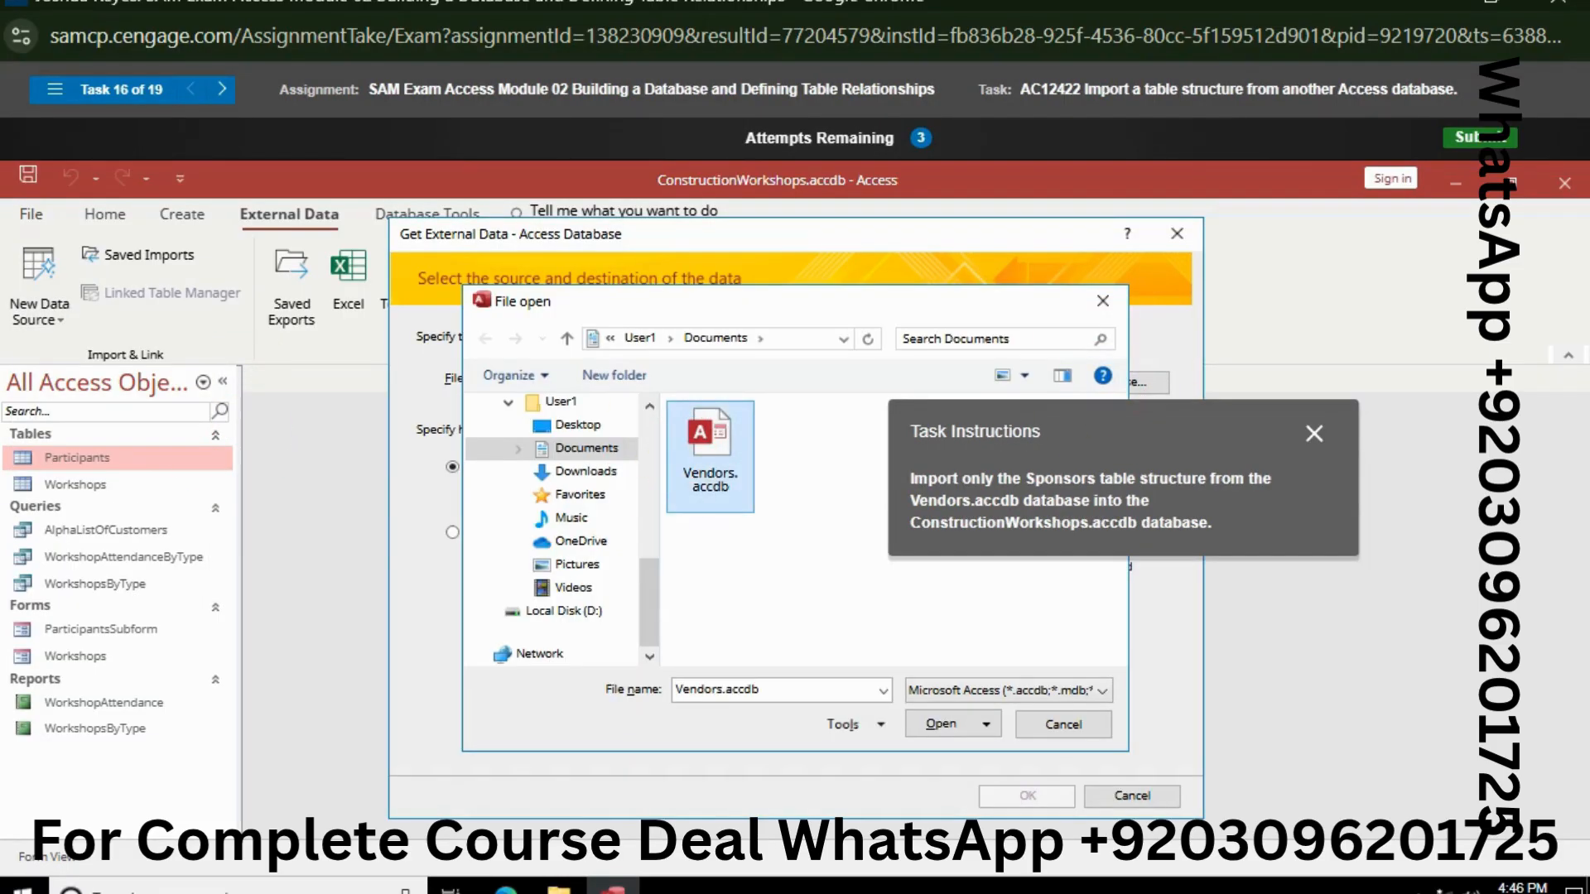
pyautogui.click(940, 724)
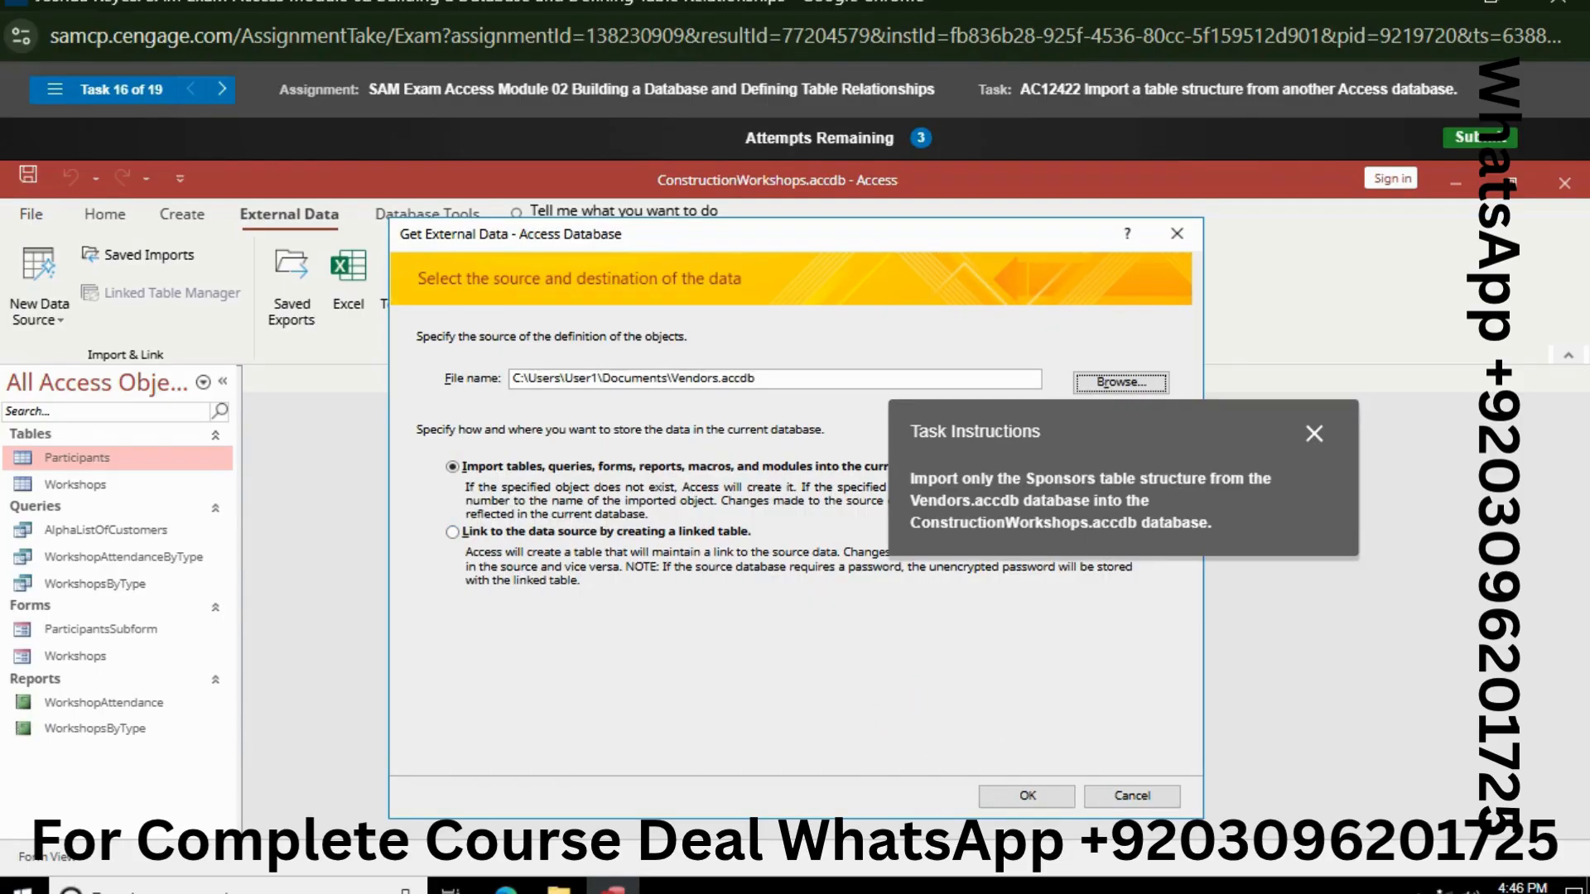
# Step: Import only the definition of the Sponsors table from Vendors.accdb, without saving the import steps
pyautogui.moveTo(1015, 427); pyautogui.dragTo(1032, 188)
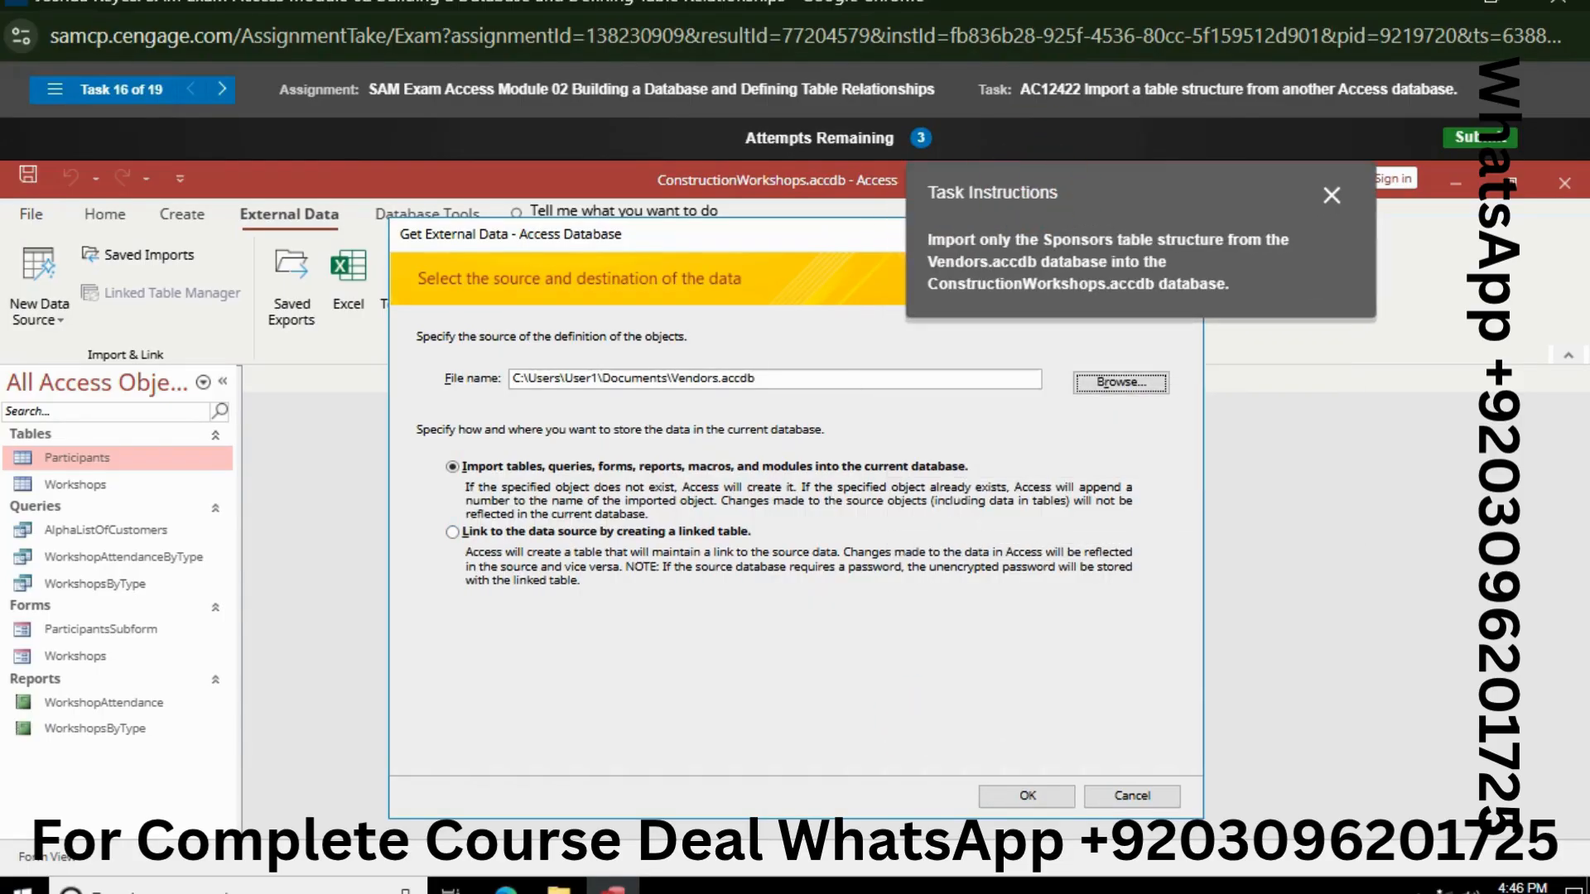
pyautogui.click(1027, 796)
pyautogui.click(620, 356)
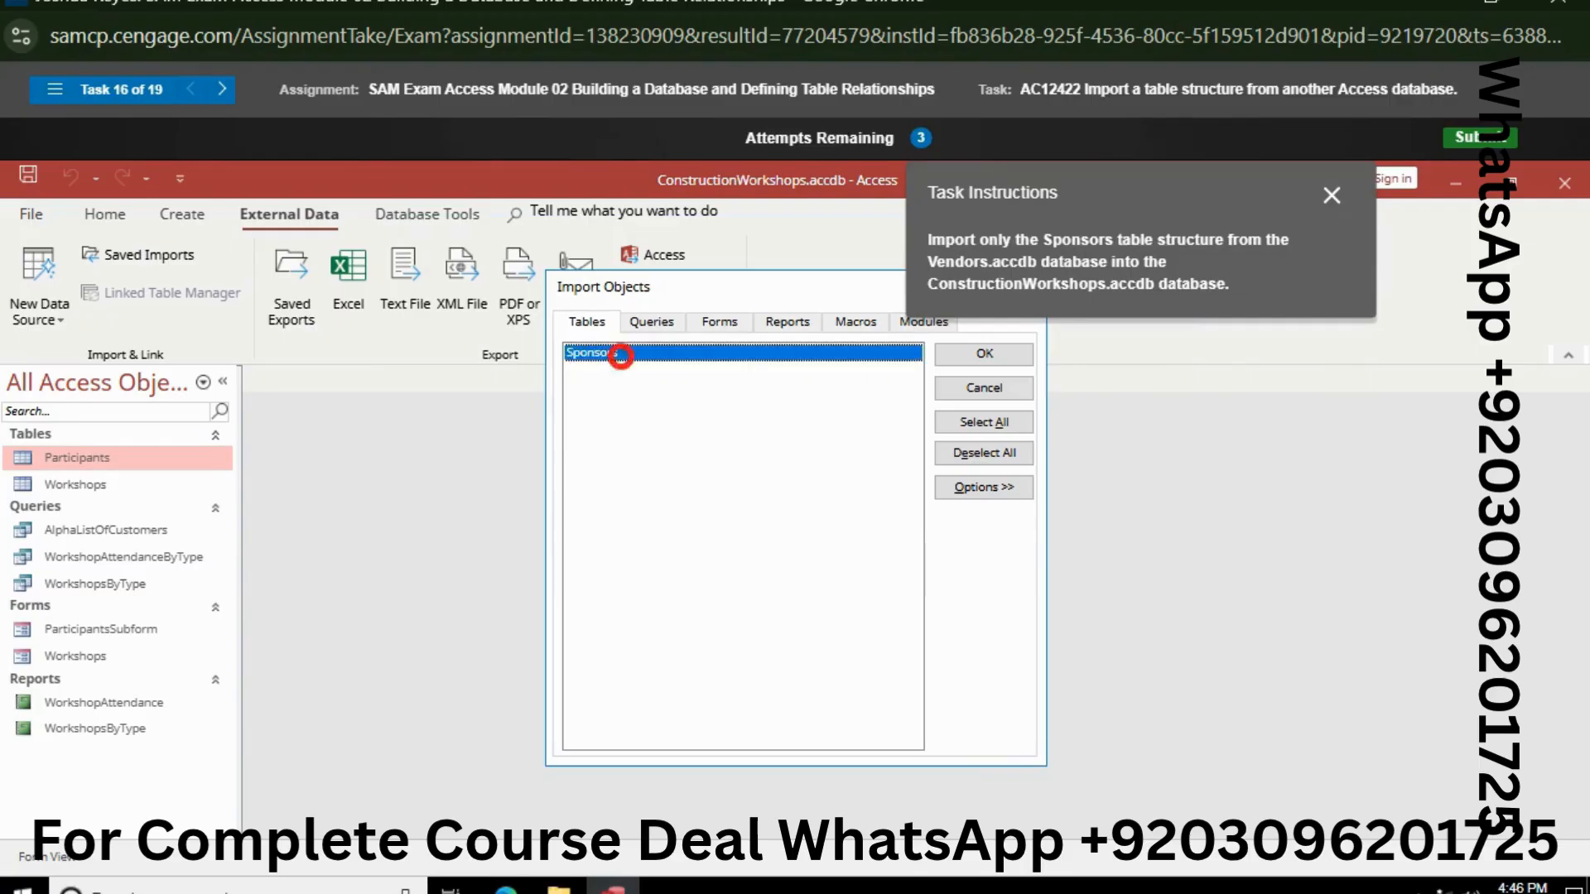
pyautogui.click(984, 487)
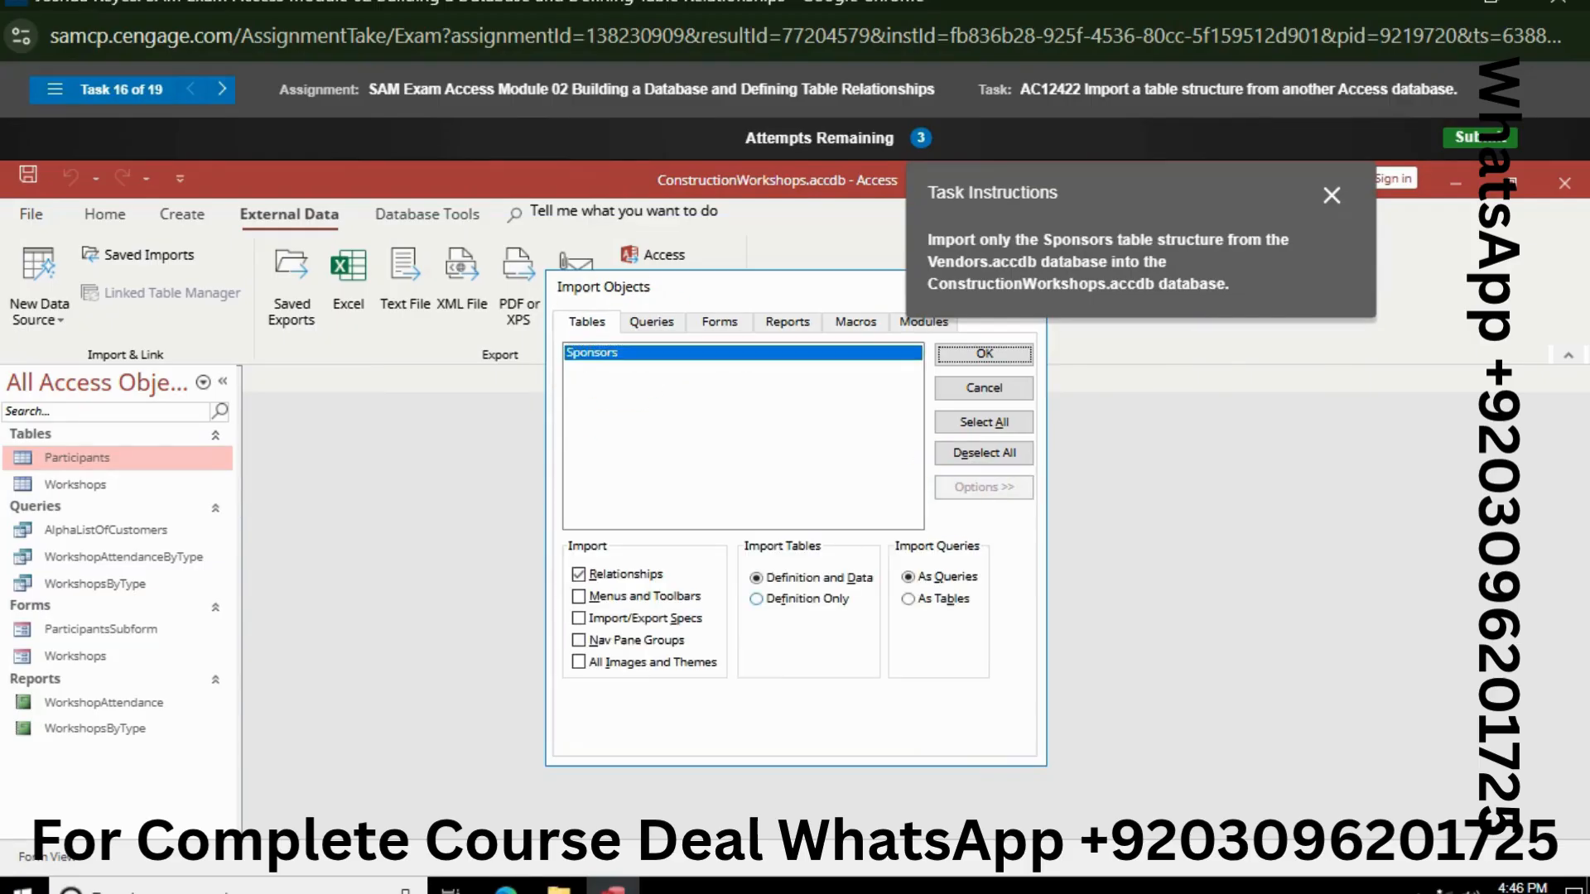
pyautogui.click(756, 598)
pyautogui.click(984, 353)
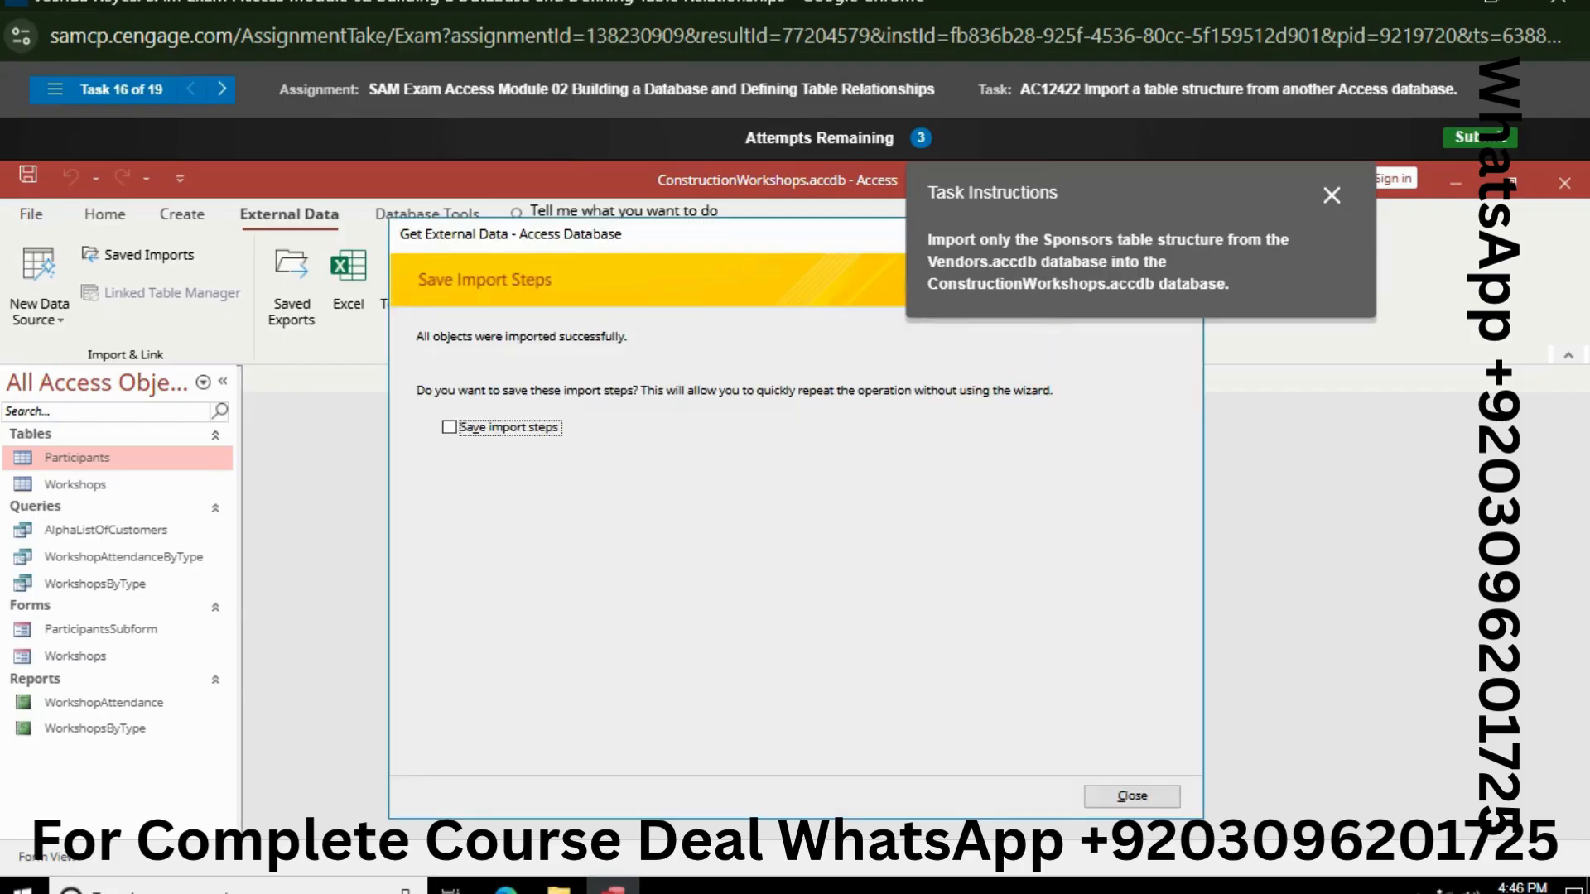
pyautogui.click(1130, 797)
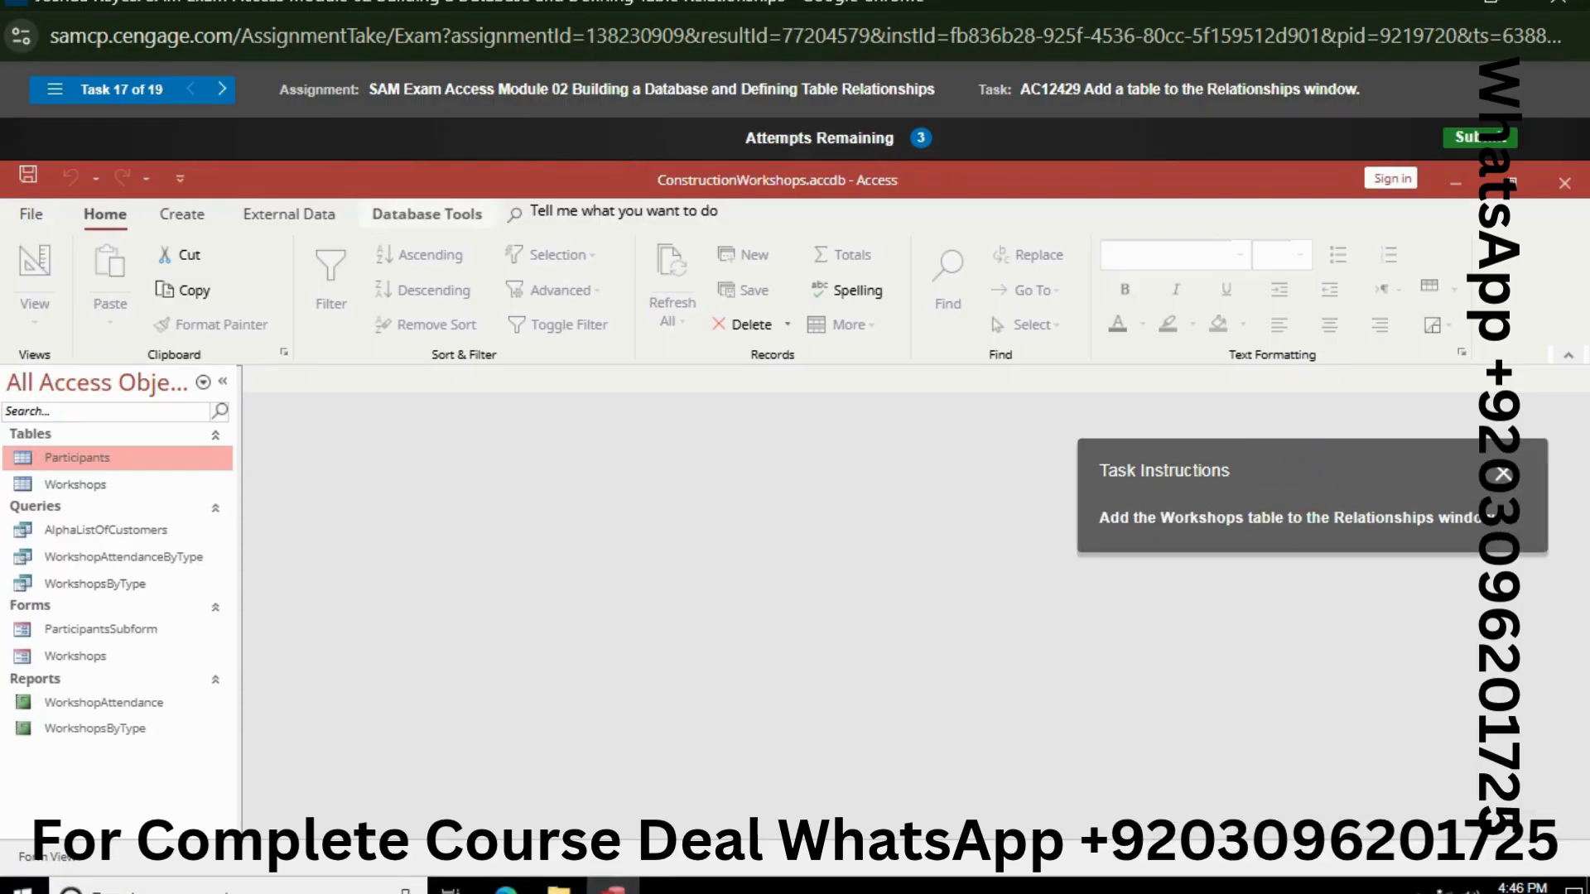
# Step: Add the Workshops table to the Relationships window beside the Participants table
pyautogui.click(427, 214)
pyautogui.click(299, 281)
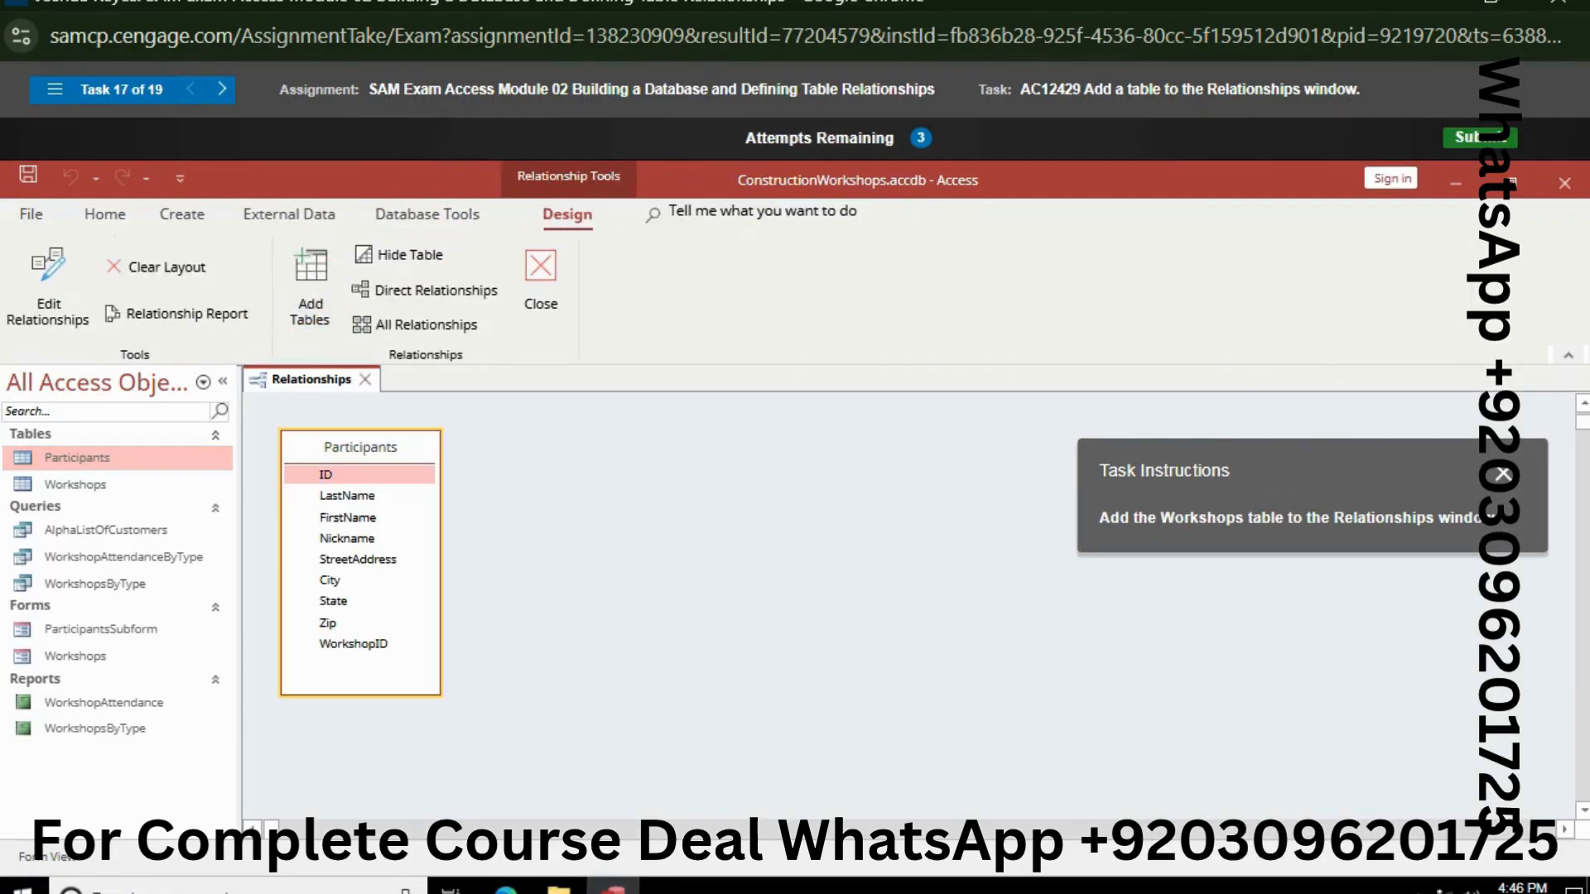
pyautogui.click(310, 290)
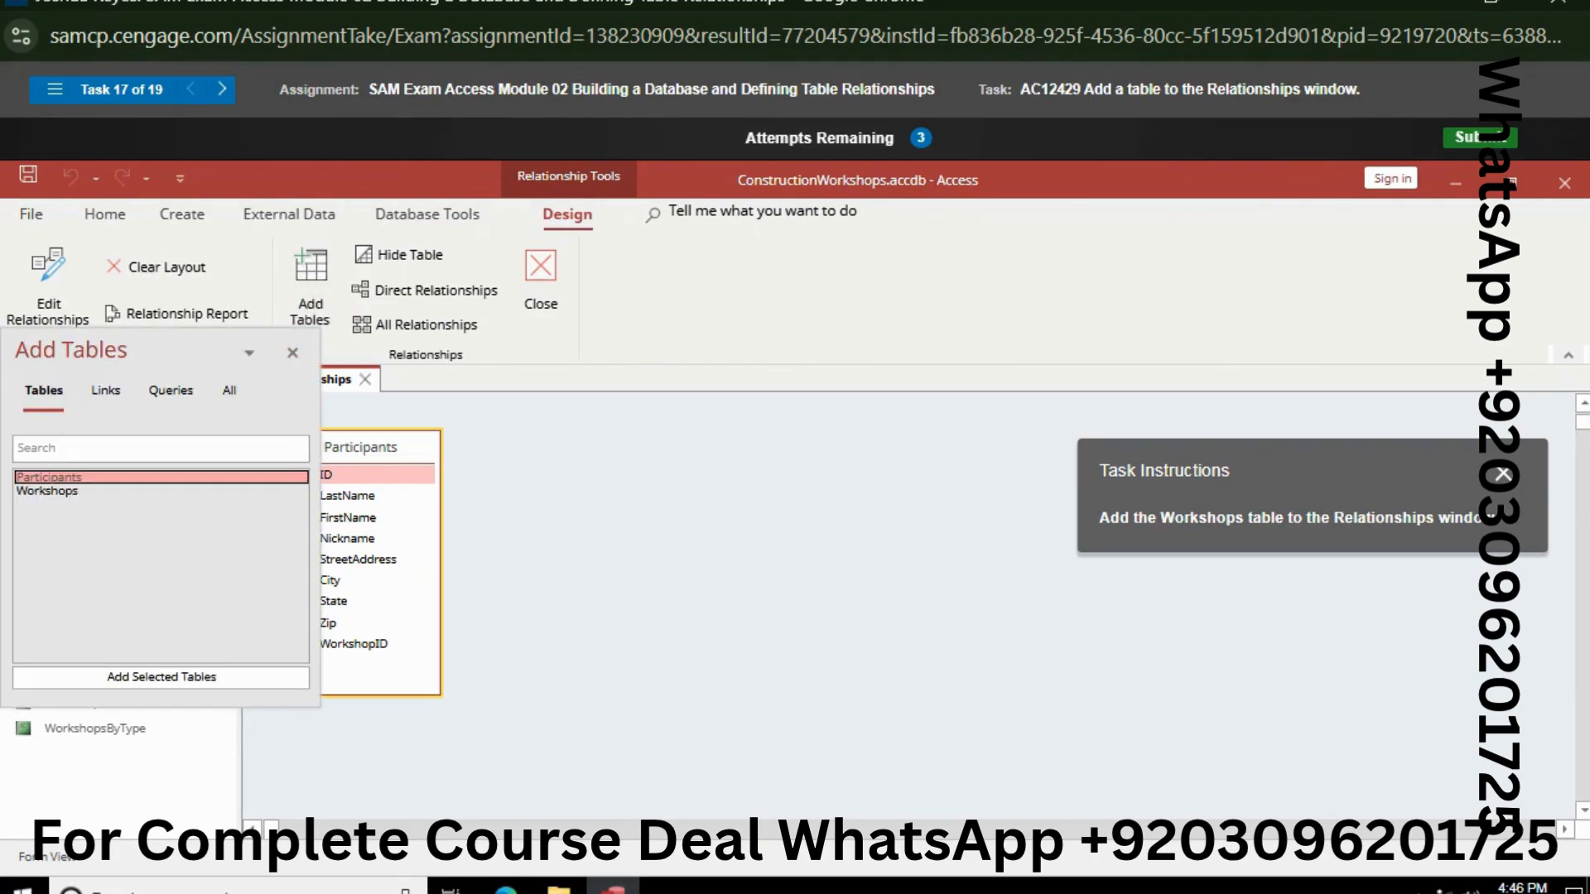
pyautogui.click(49, 490)
pyautogui.click(157, 676)
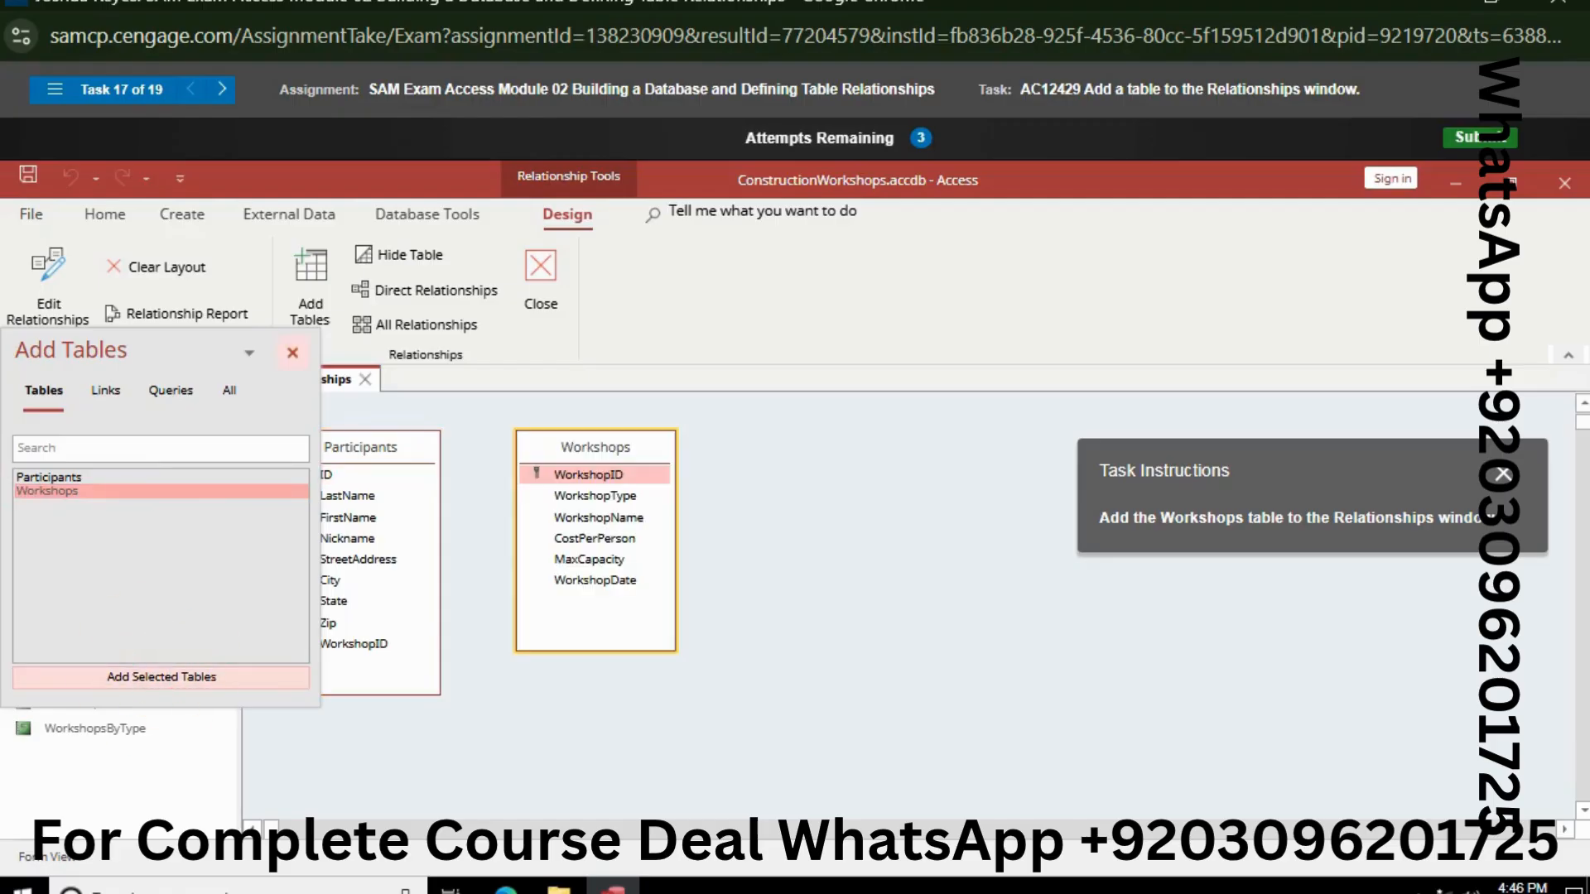
pyautogui.click(292, 353)
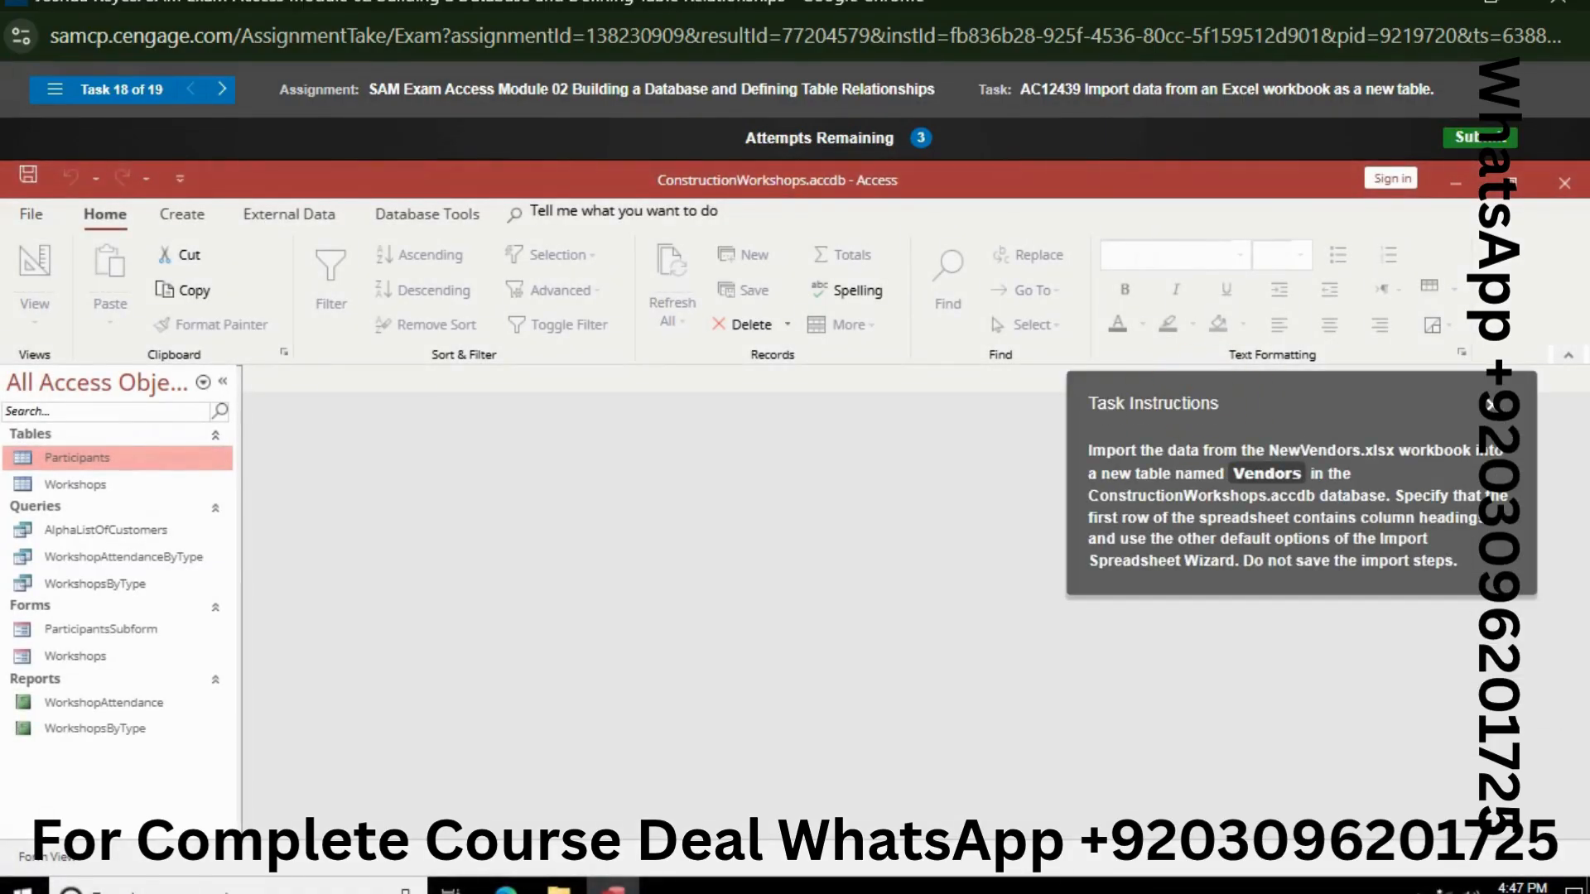
# Step: Start an Excel import into a new table, using NewVendors.xlsx from the Documents folder as the source
pyautogui.click(427, 213)
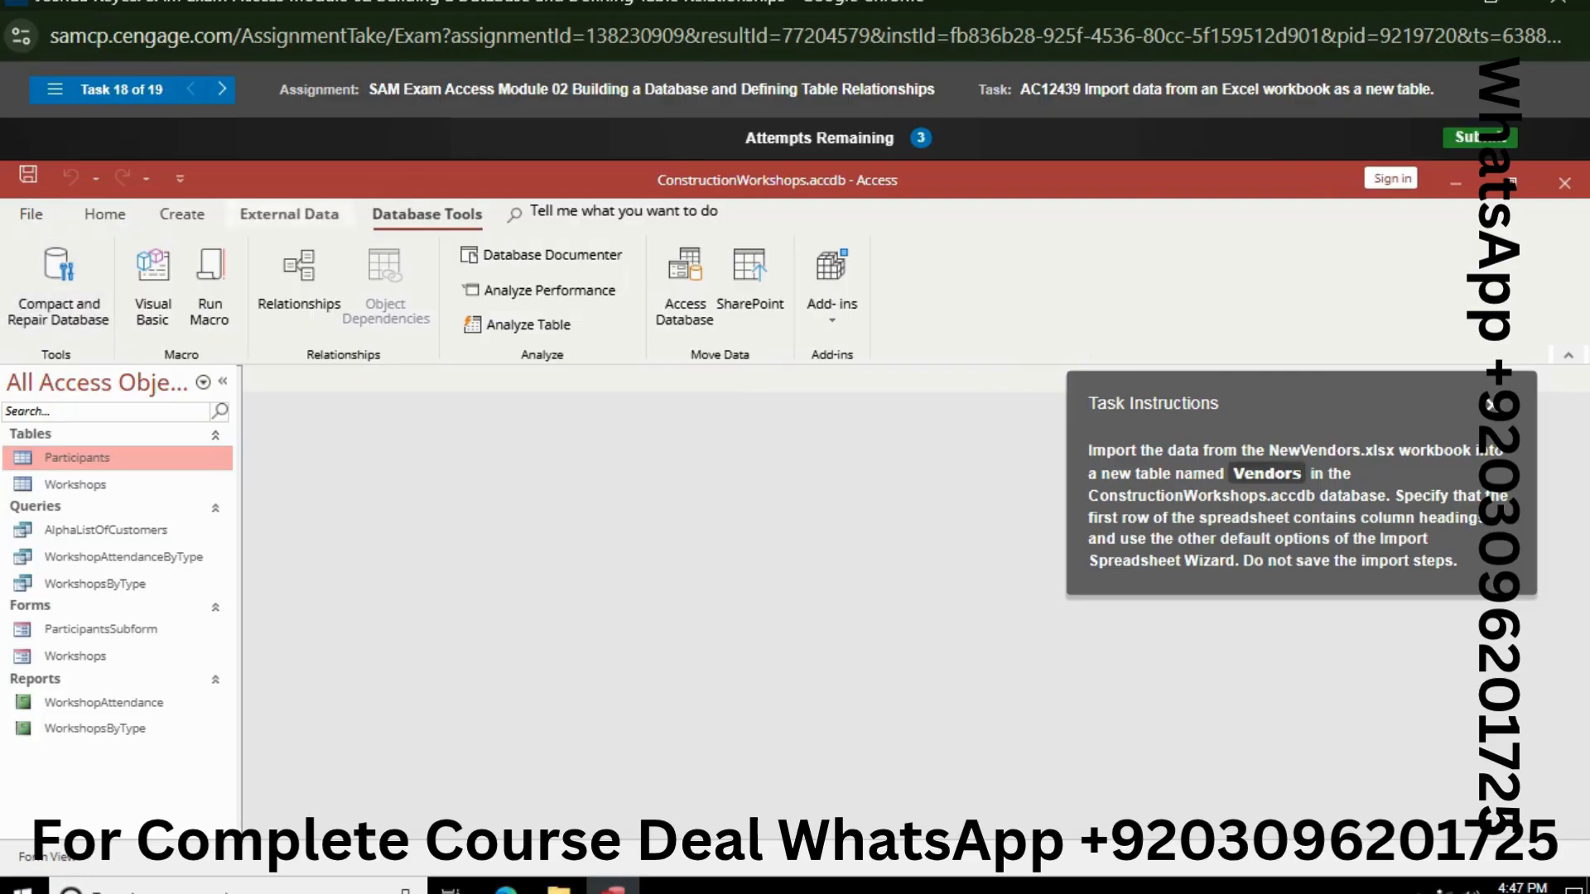
pyautogui.click(289, 213)
pyautogui.click(38, 286)
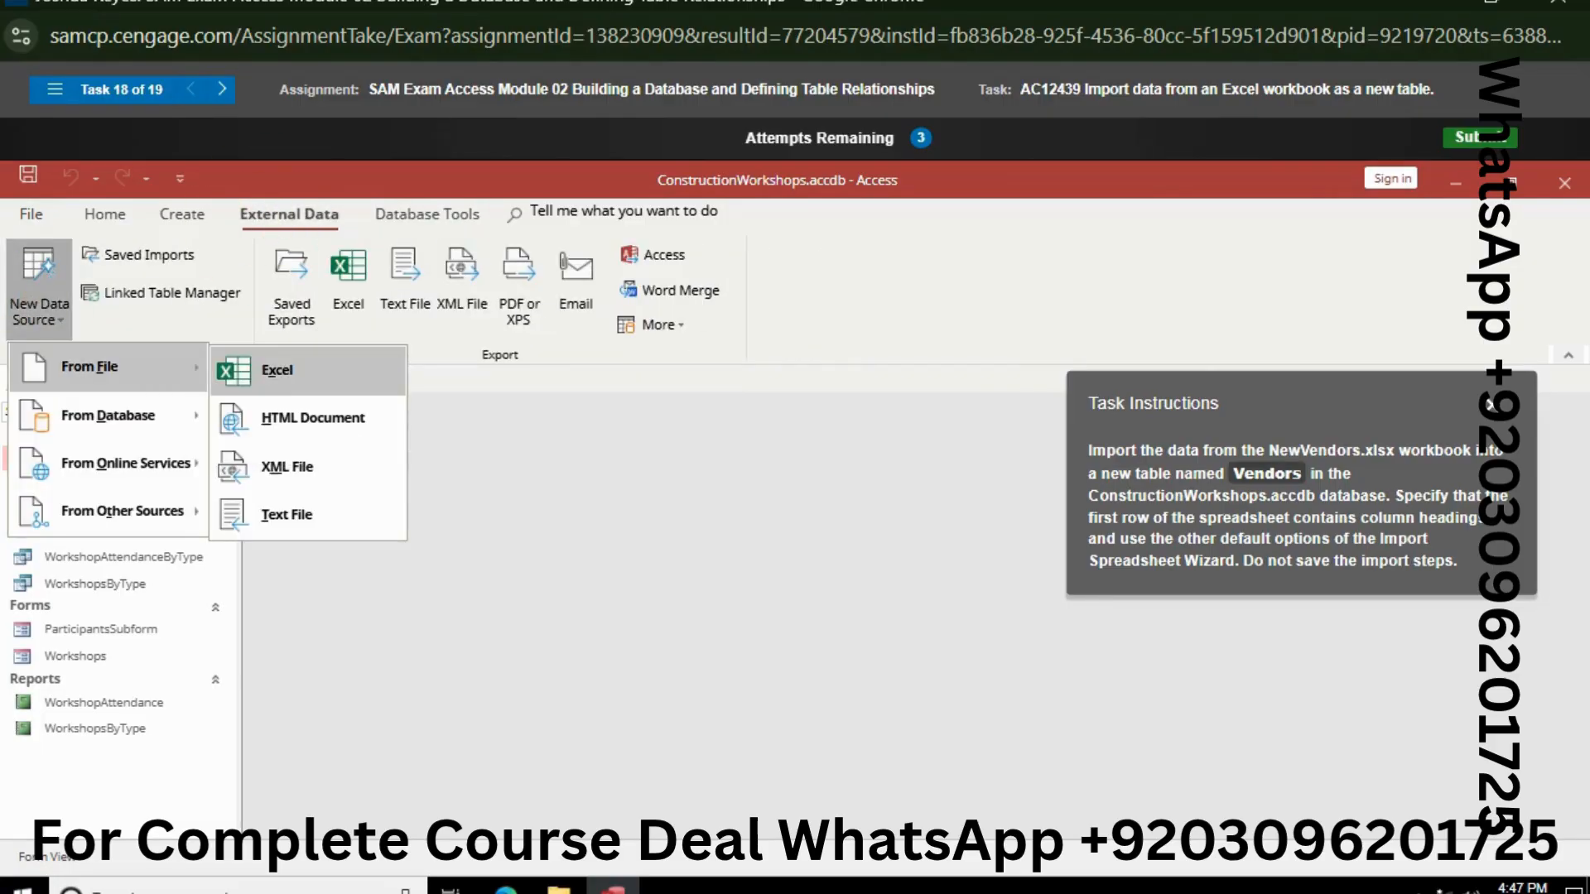
pyautogui.click(233, 364)
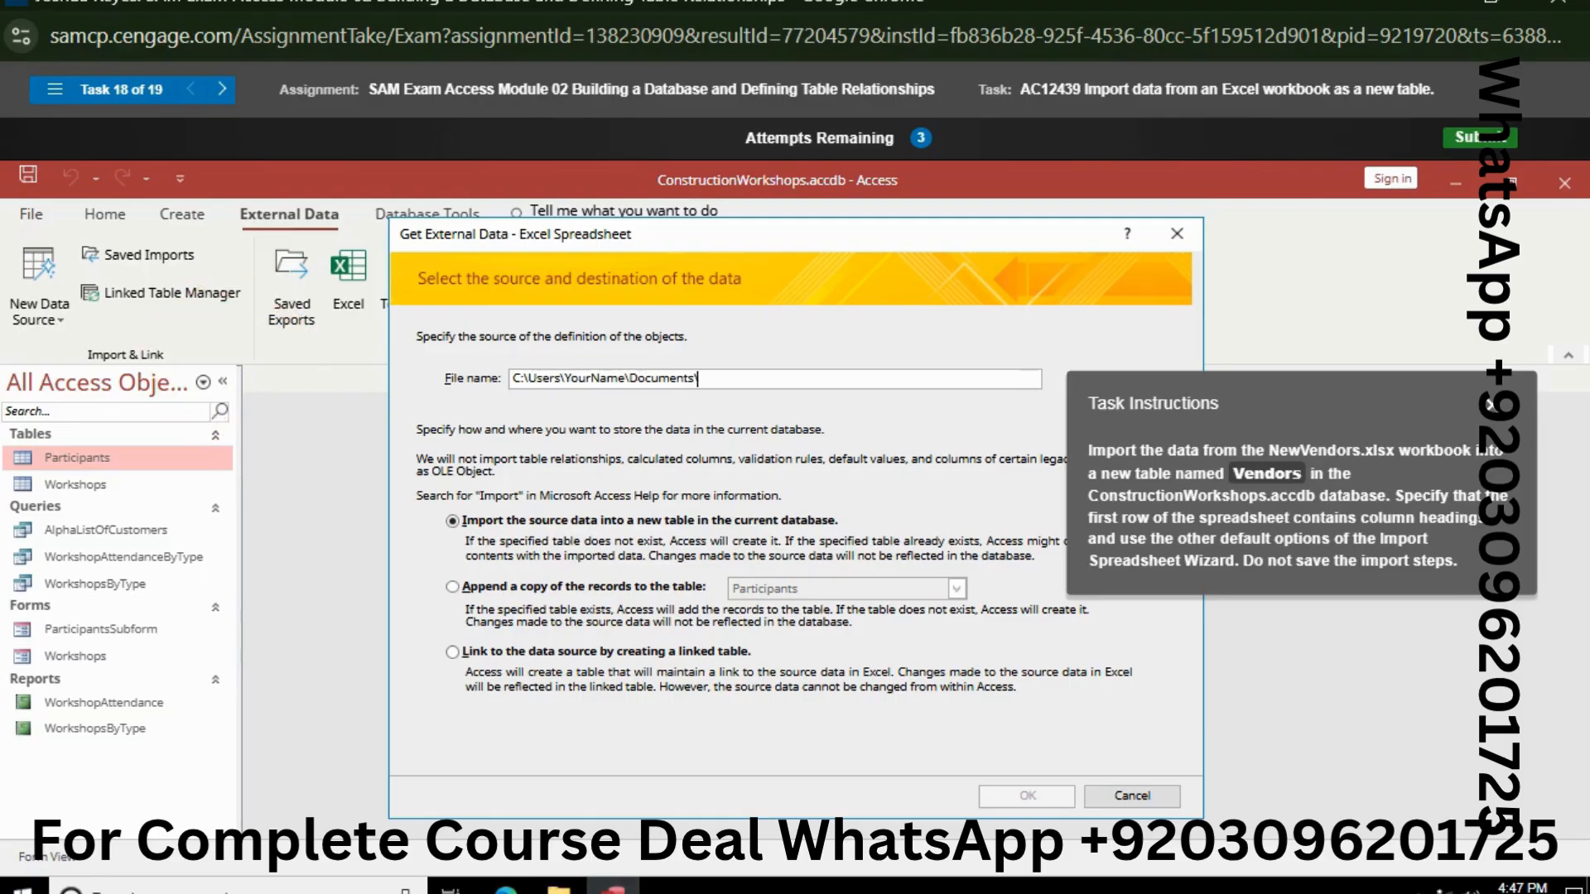
pyautogui.moveTo(1188, 421)
pyautogui.mouseDown()
pyautogui.moveTo(1240, 281)
pyautogui.moveTo(1240, 209)
pyautogui.mouseUp()
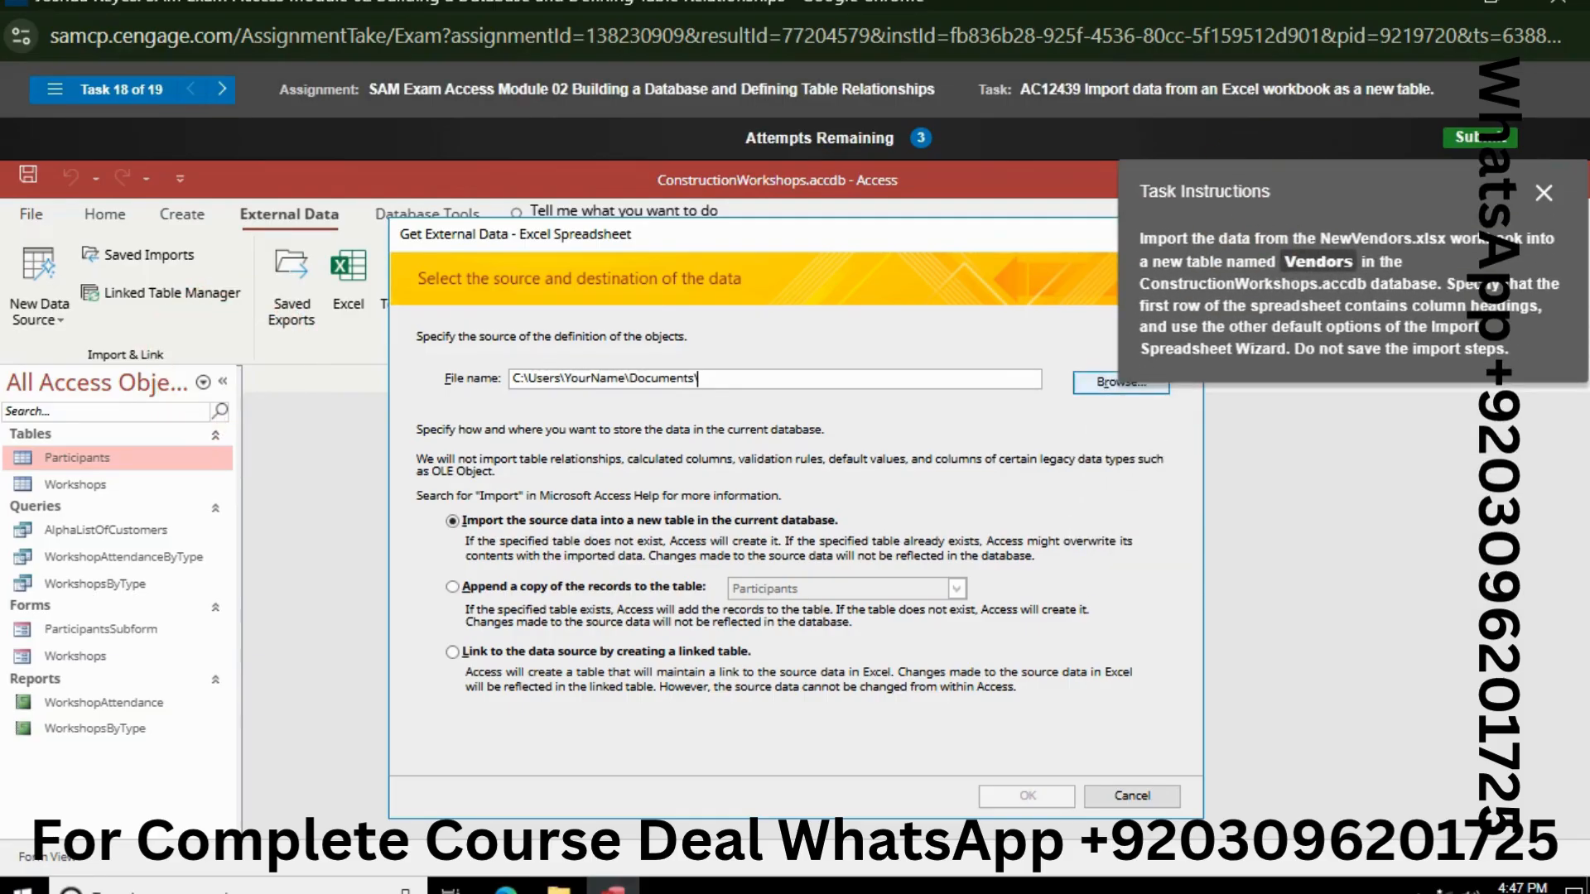
pyautogui.click(1120, 382)
pyautogui.click(711, 447)
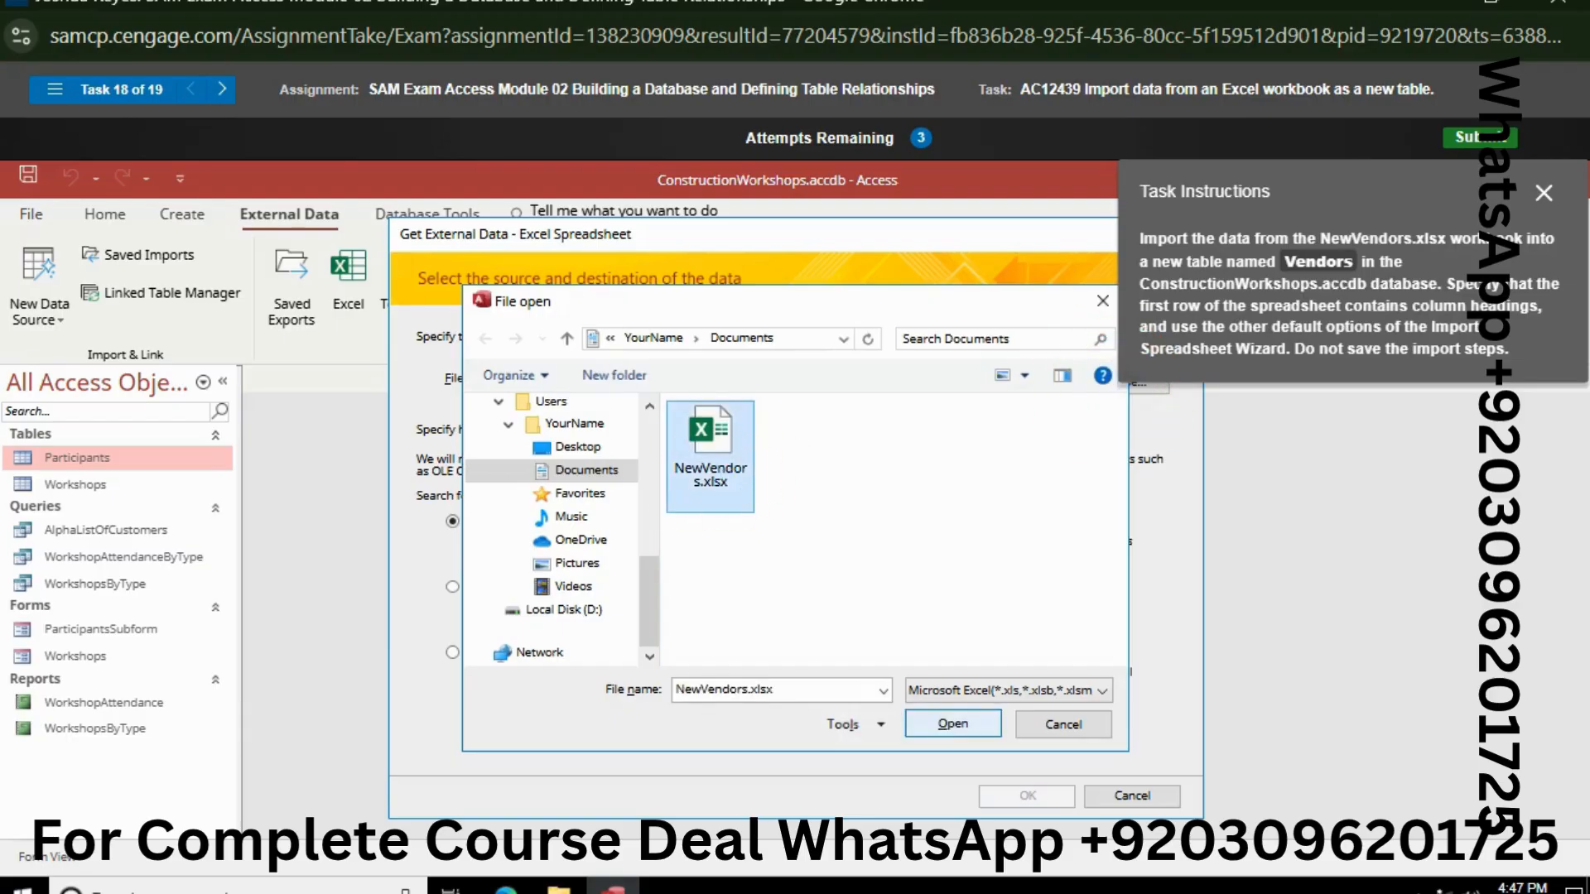
pyautogui.click(952, 724)
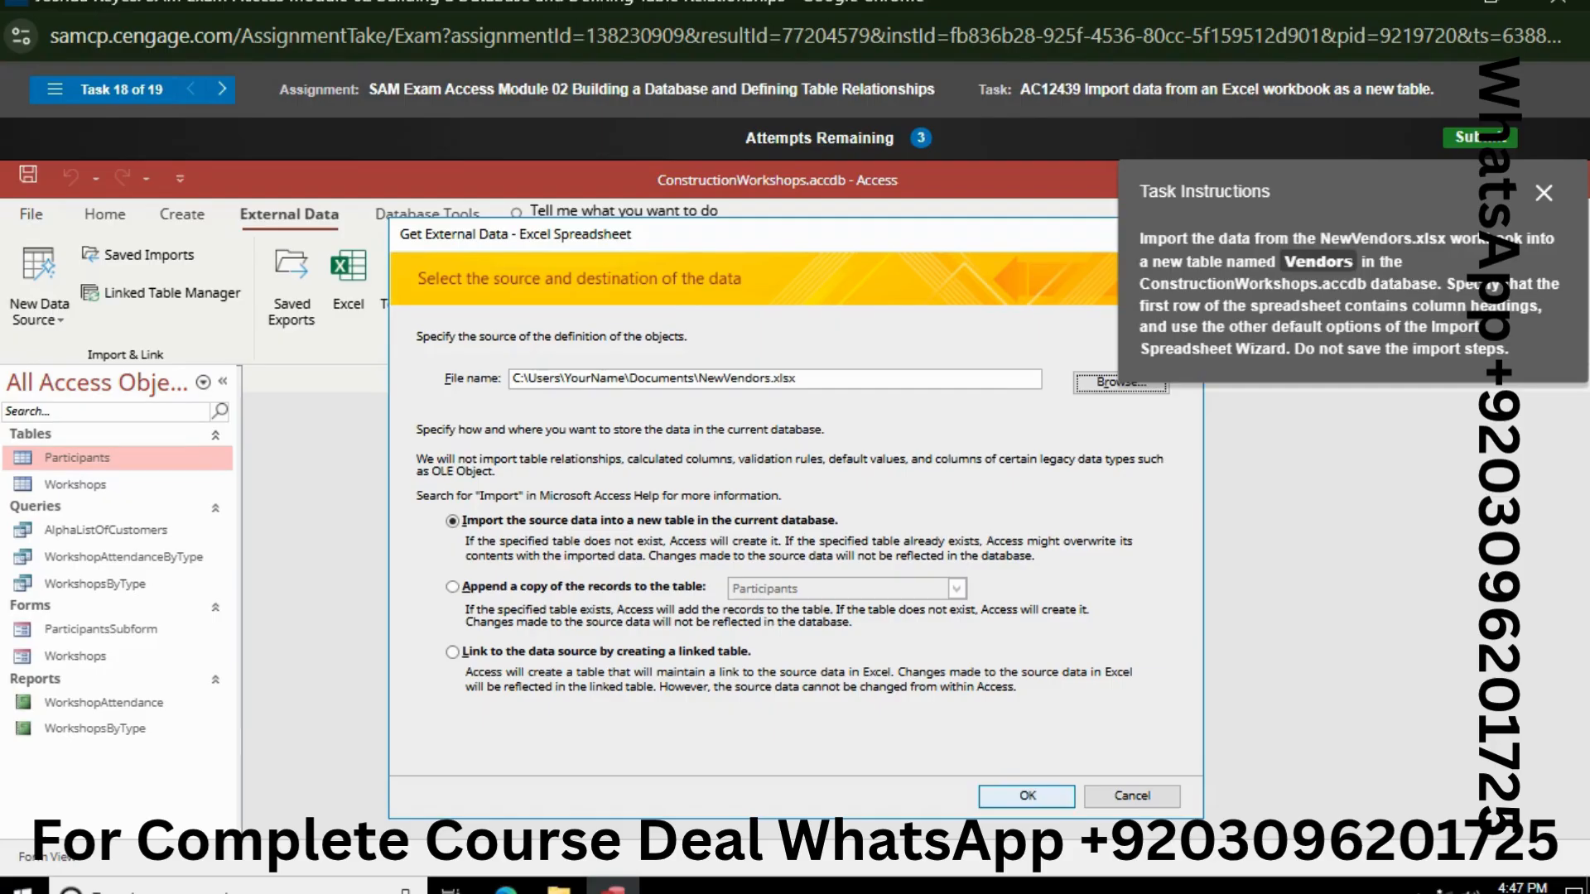
pyautogui.click(1027, 794)
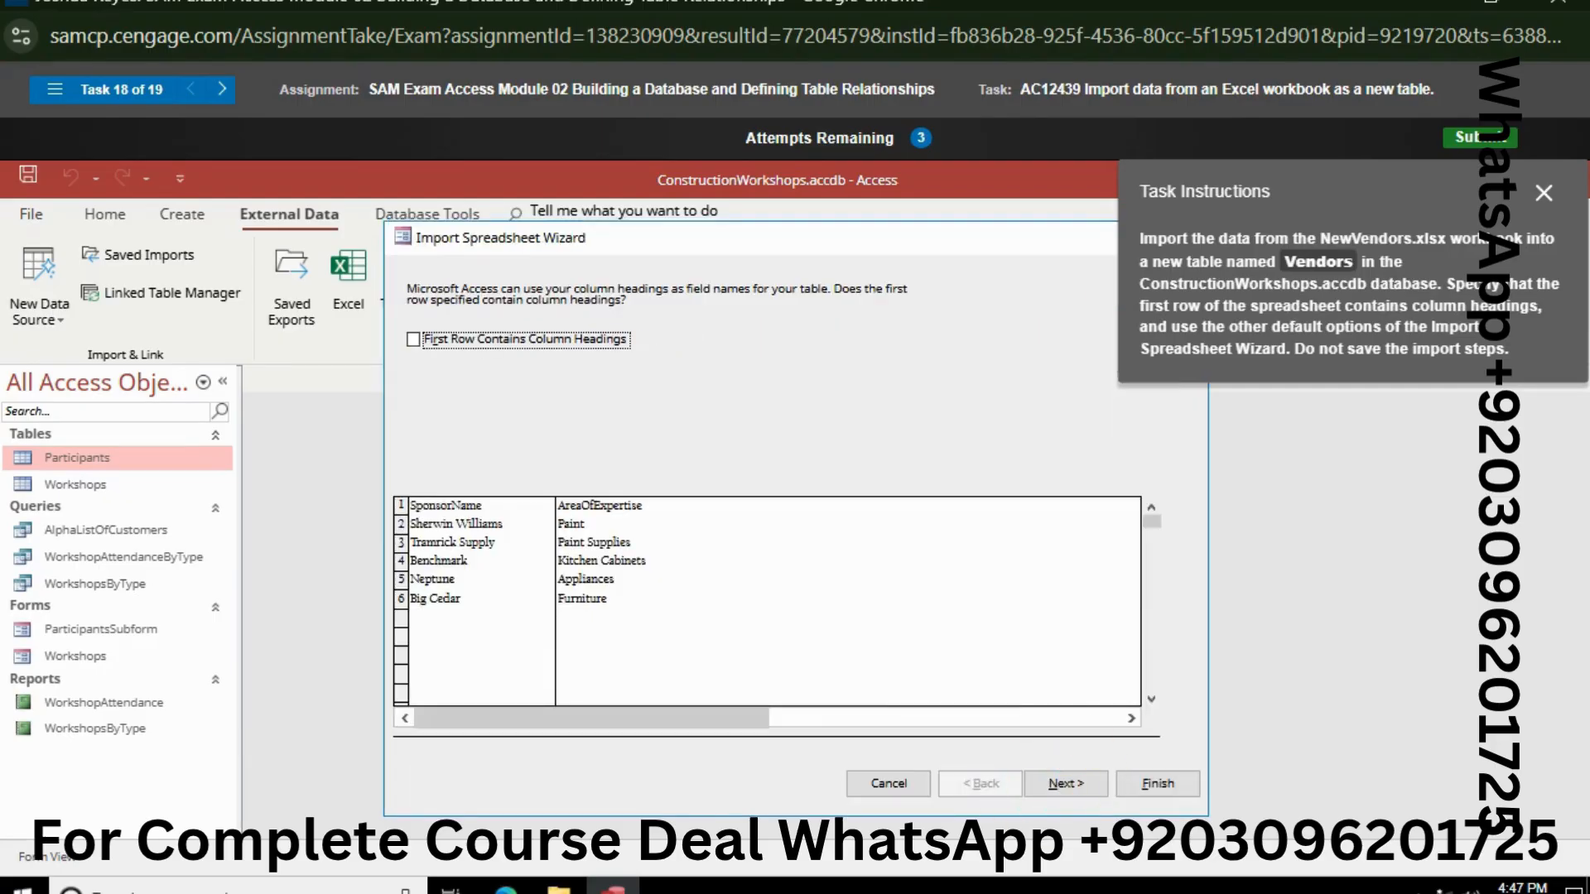
# Step: Treat the spreadsheet's first row as column headings and import it as table Vendors with other defaults, without saving the import steps
pyautogui.click(413, 339)
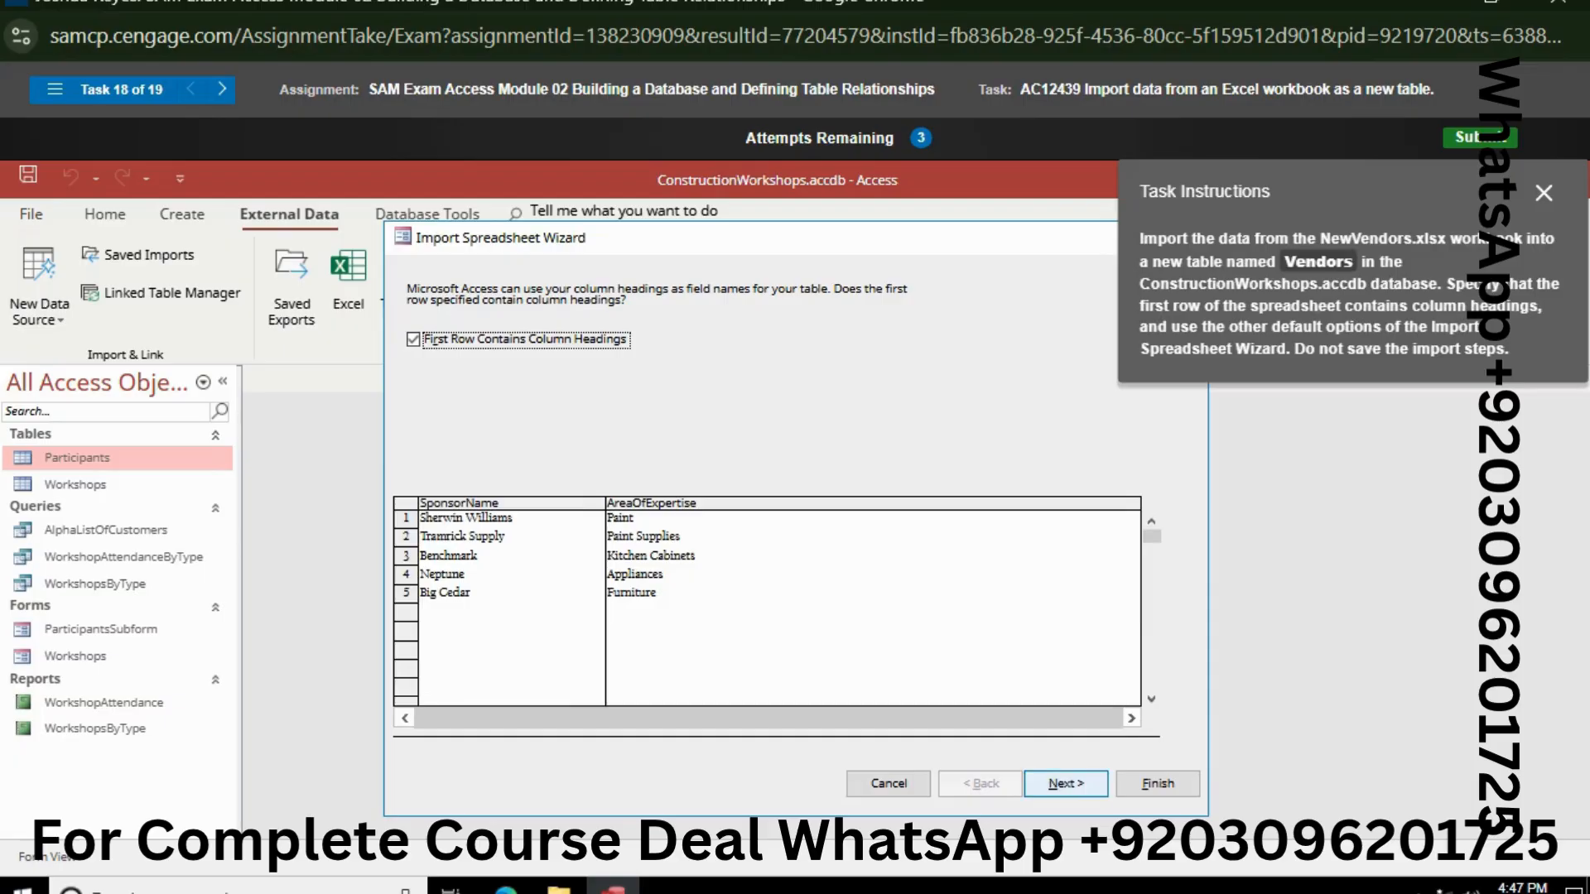
pyautogui.click(1062, 782)
pyautogui.click(1063, 783)
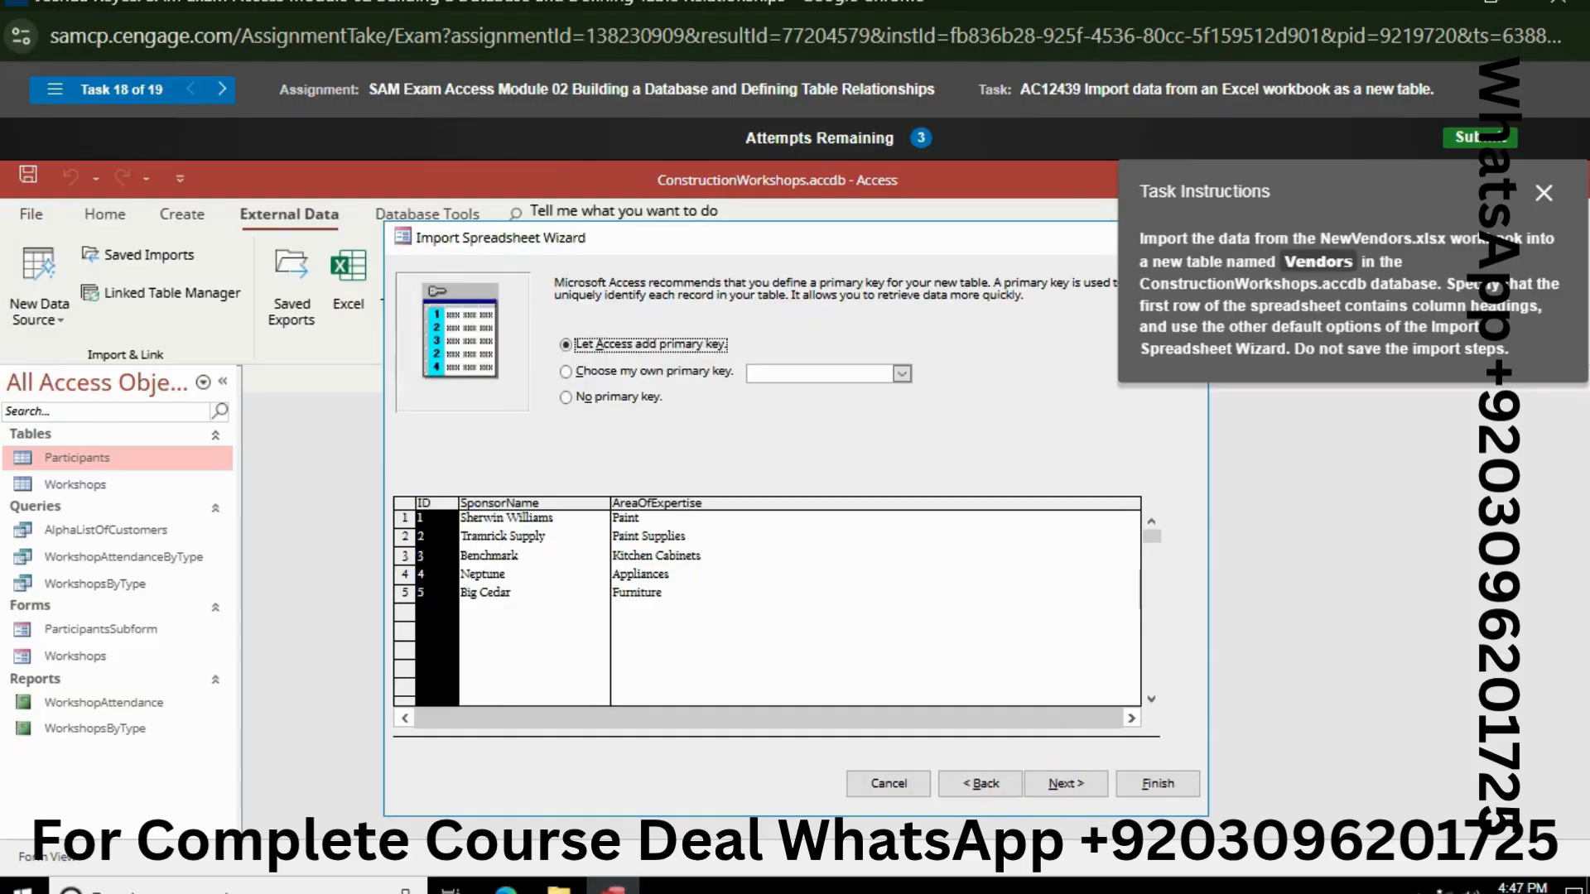
pyautogui.click(1064, 782)
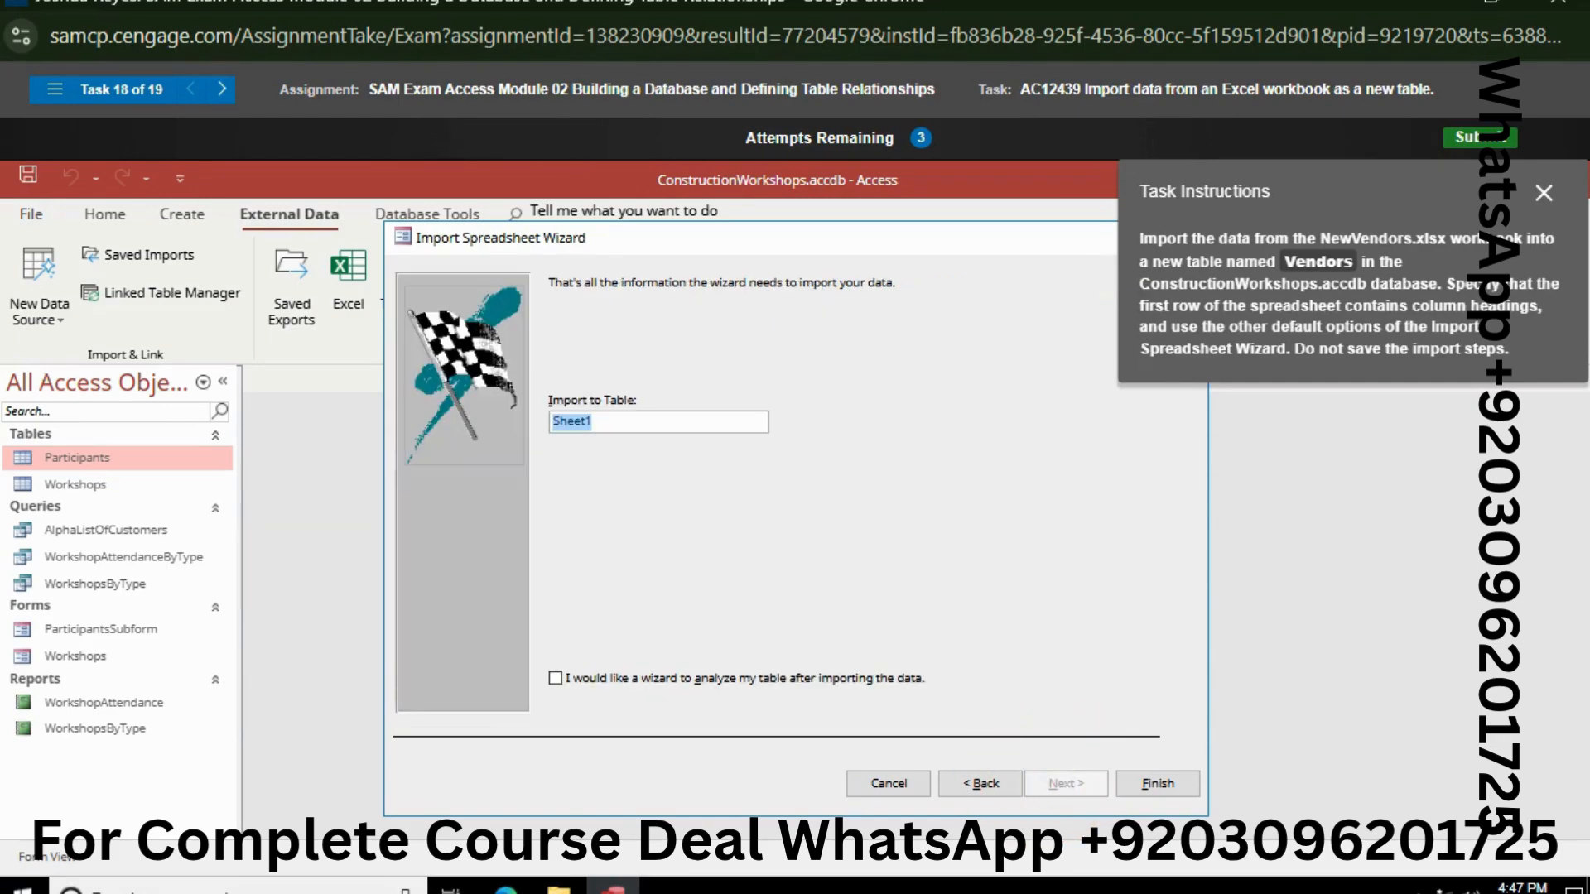
pyautogui.press('BackSpace')
pyautogui.write('Ved')
pyautogui.press('BackSpace')
pyautogui.write('ndors')
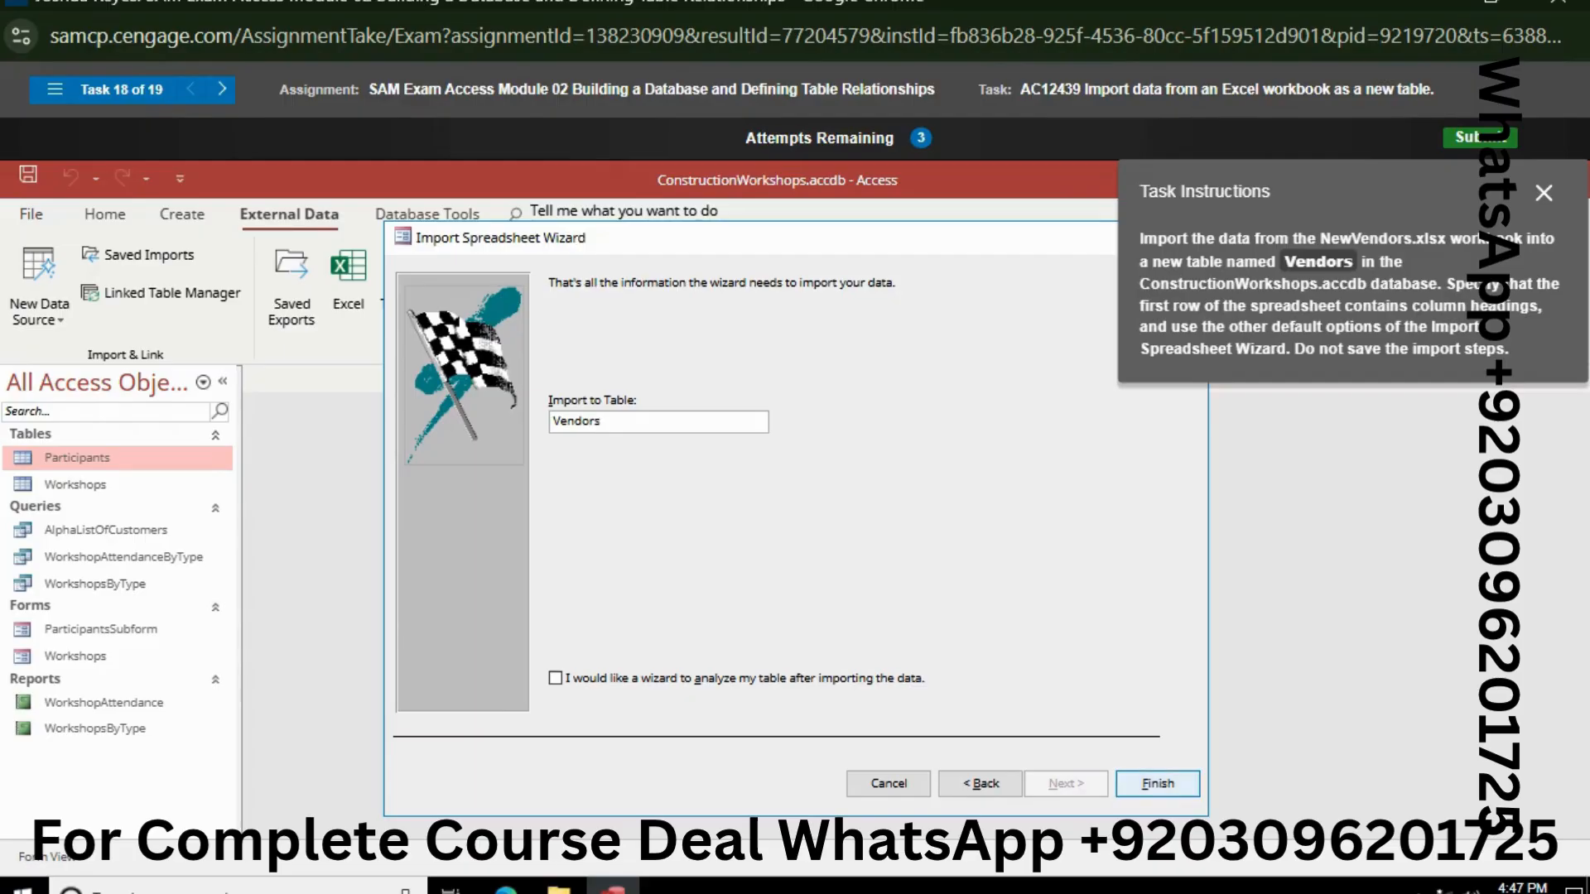
pyautogui.click(1157, 783)
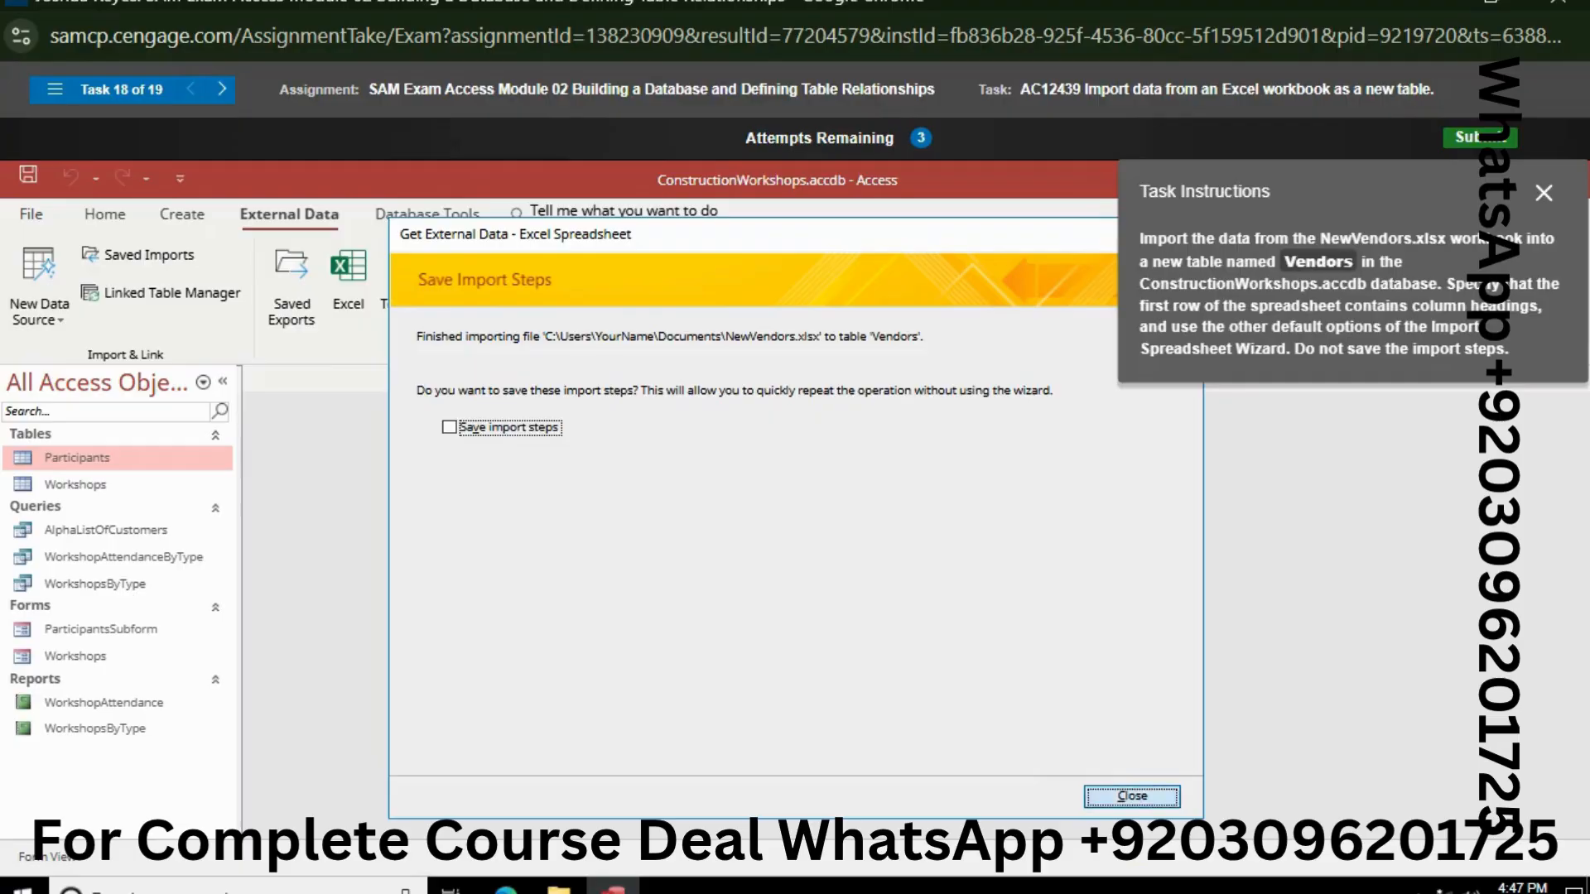
pyautogui.click(1131, 796)
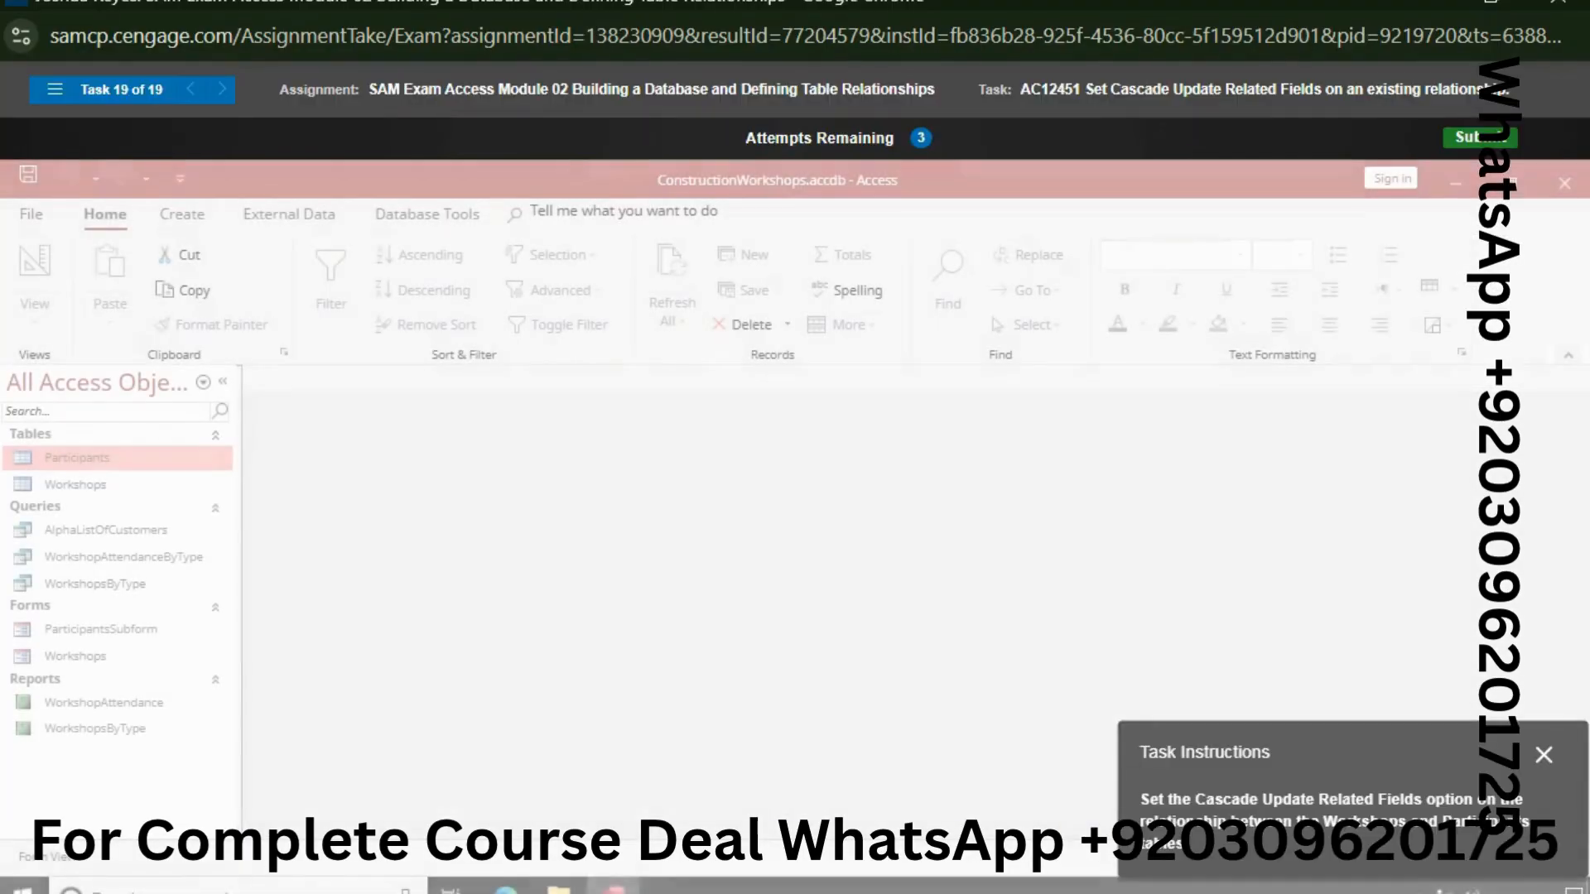
# Step: Enable Cascade Update Related Fields on the relationship between the Workshops and Participants tables
pyautogui.moveTo(1212, 758); pyautogui.dragTo(1181, 533)
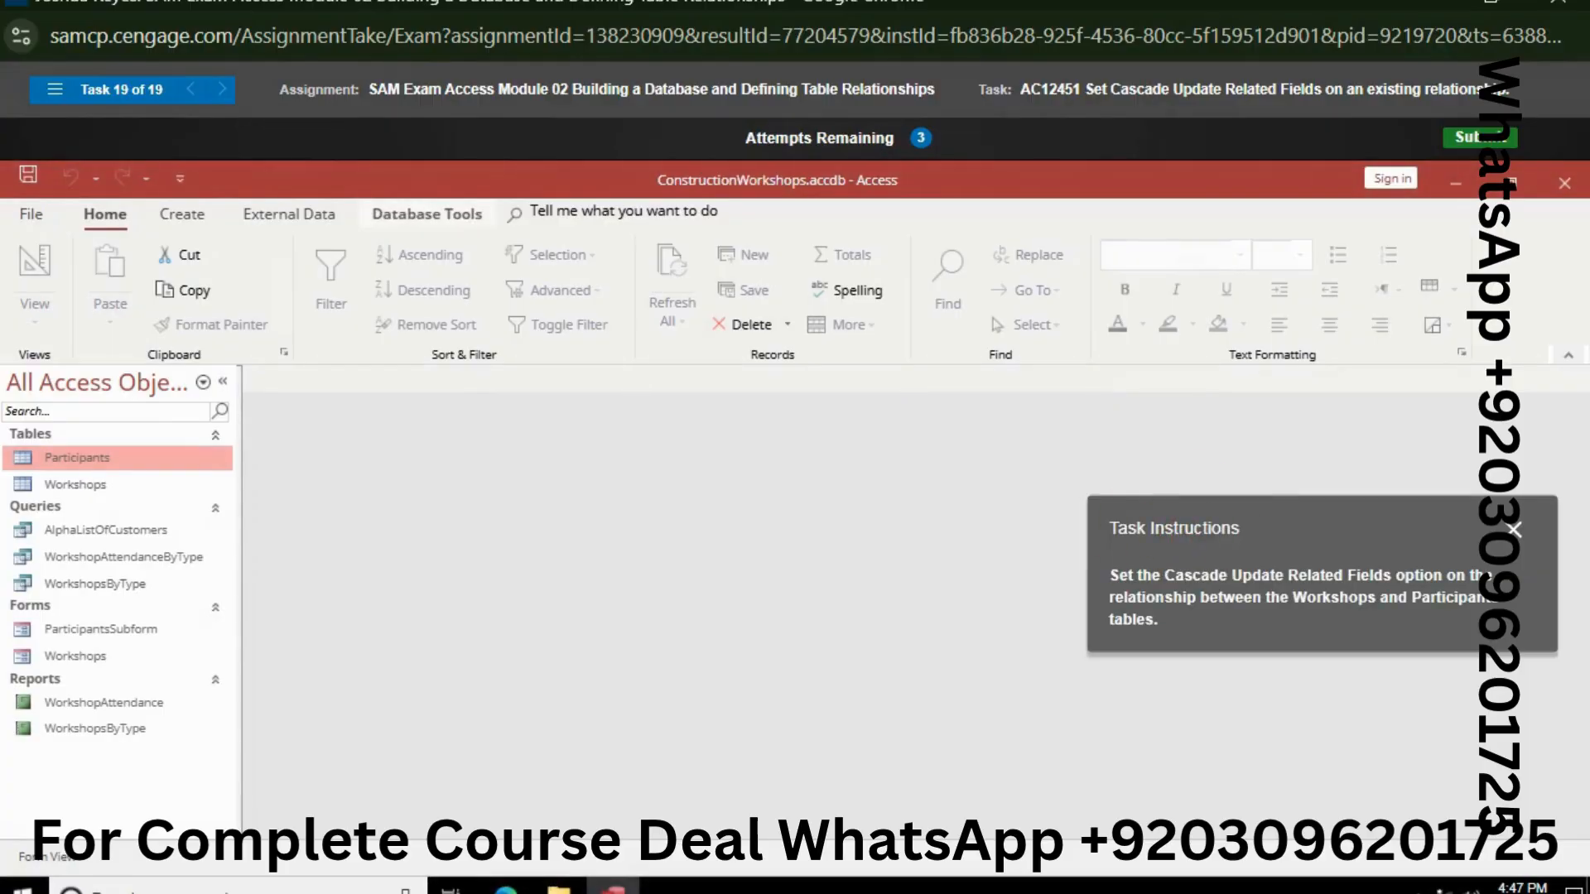
pyautogui.click(427, 214)
pyautogui.click(294, 286)
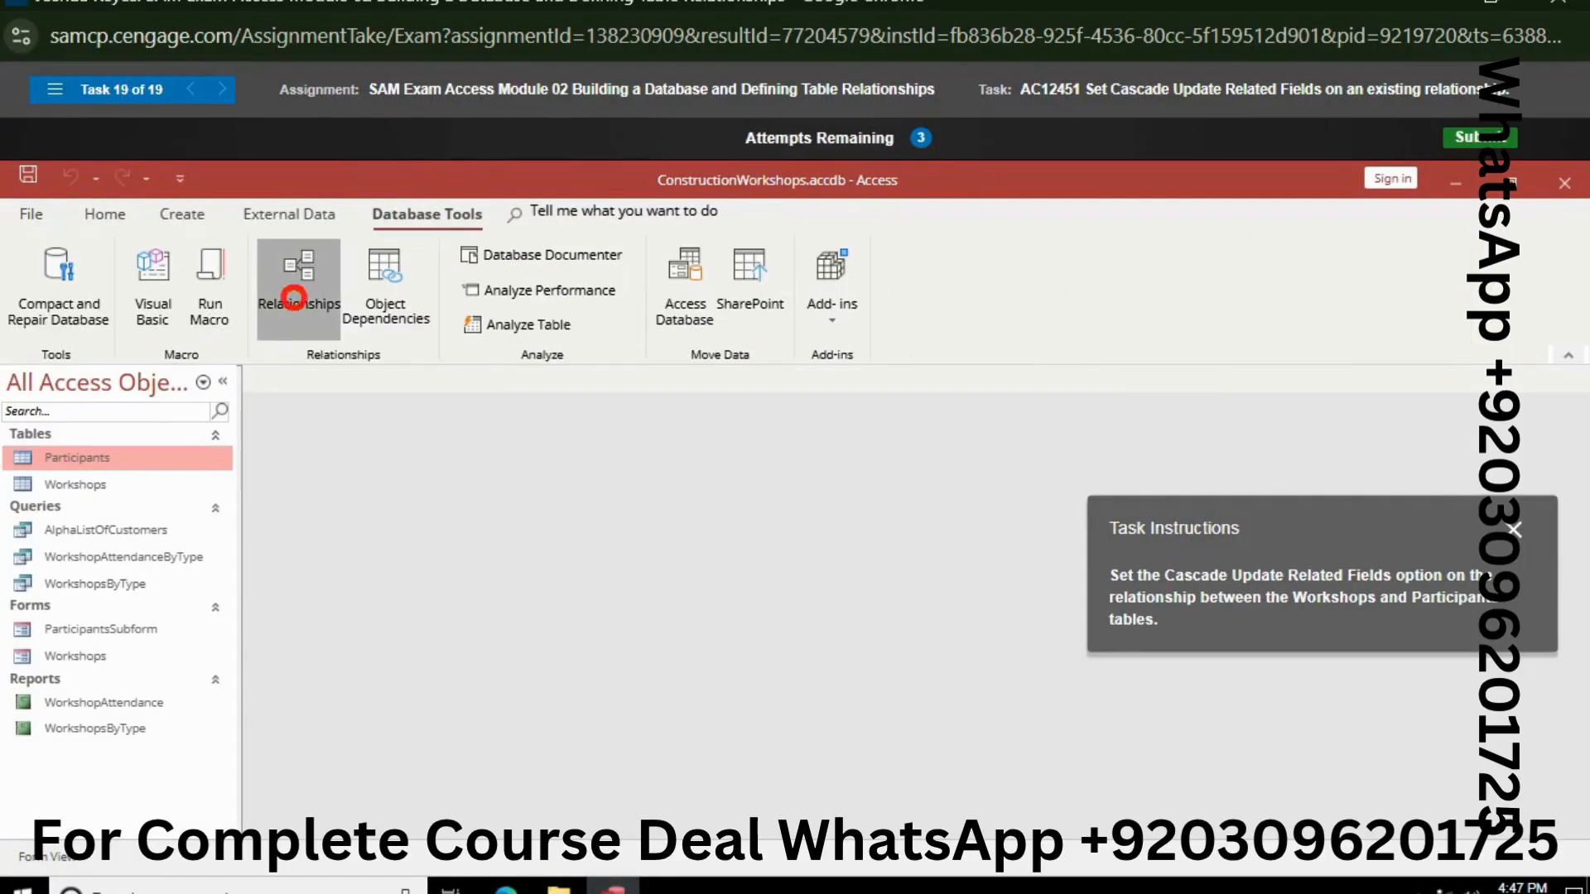
pyautogui.rightClick(474, 495)
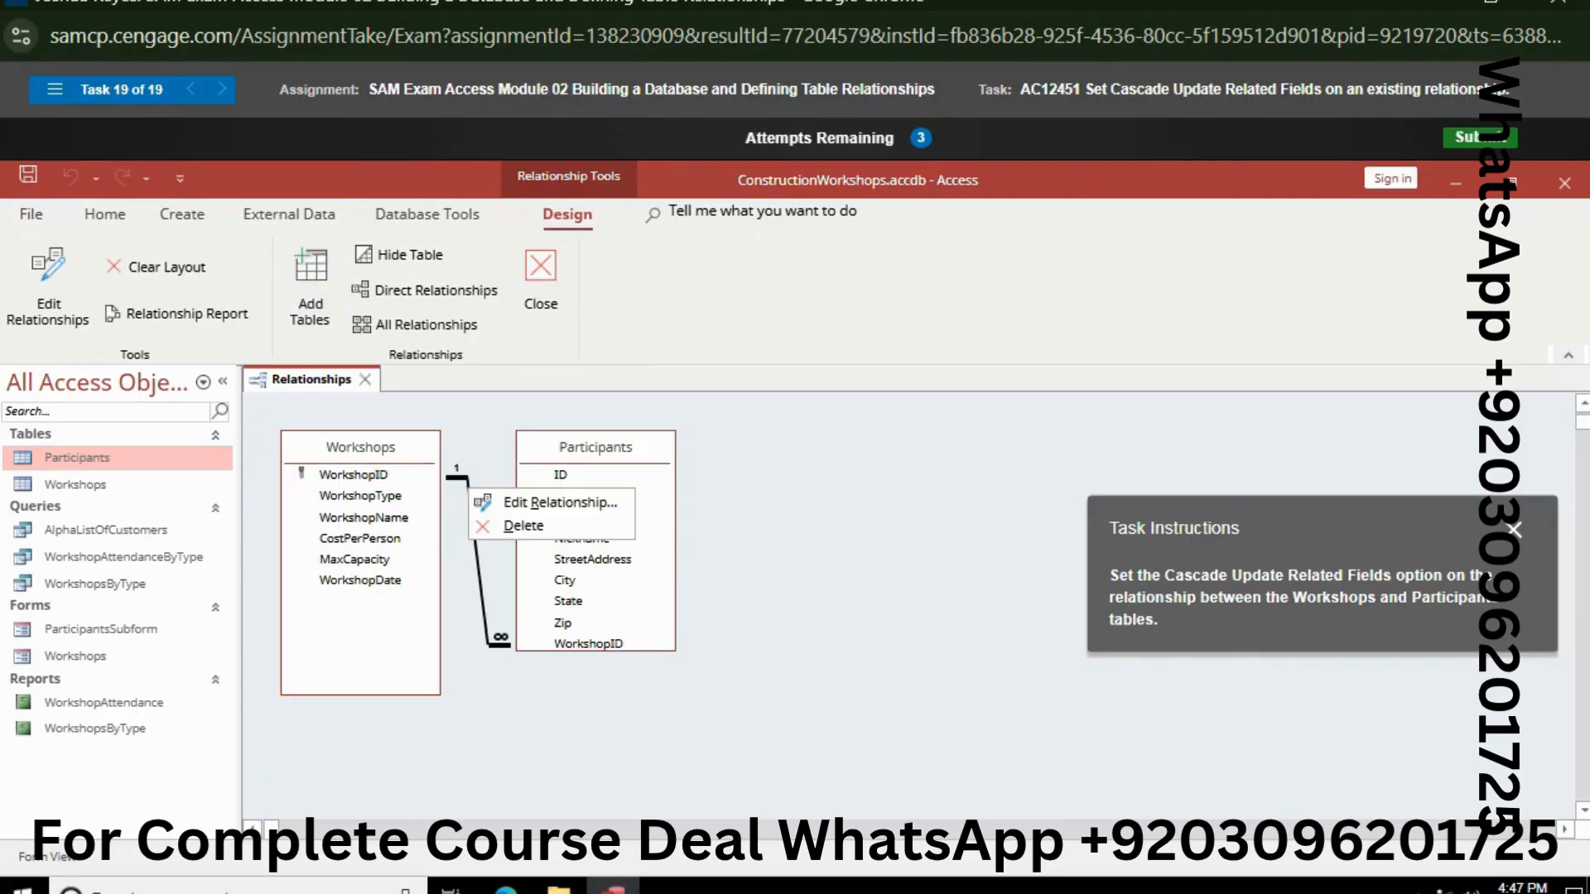
pyautogui.click(506, 504)
pyautogui.click(626, 572)
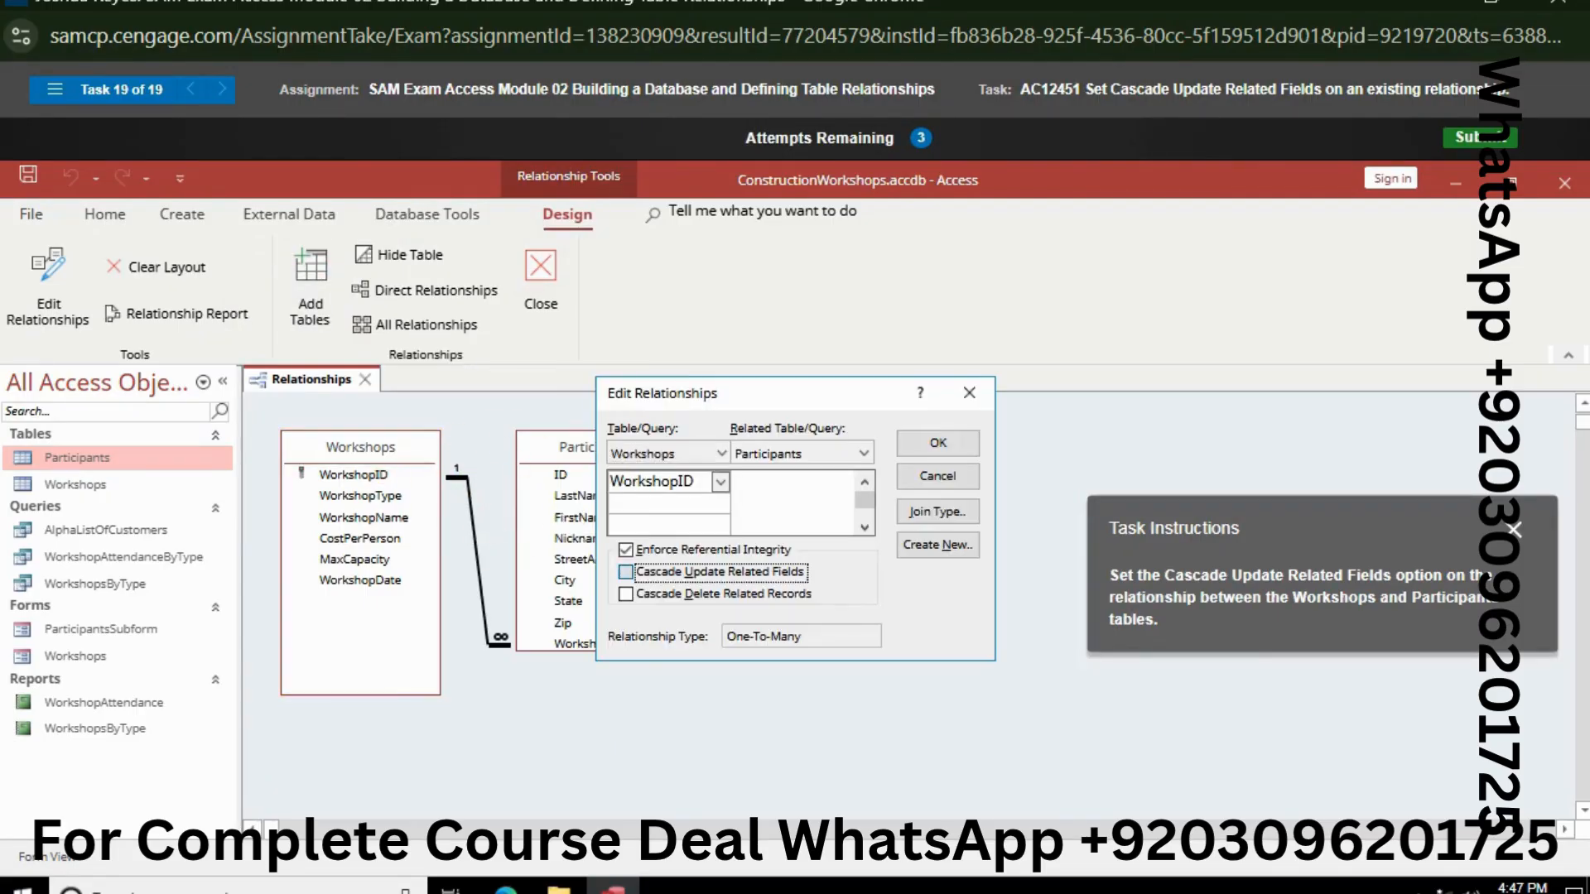
pyautogui.press('Return')
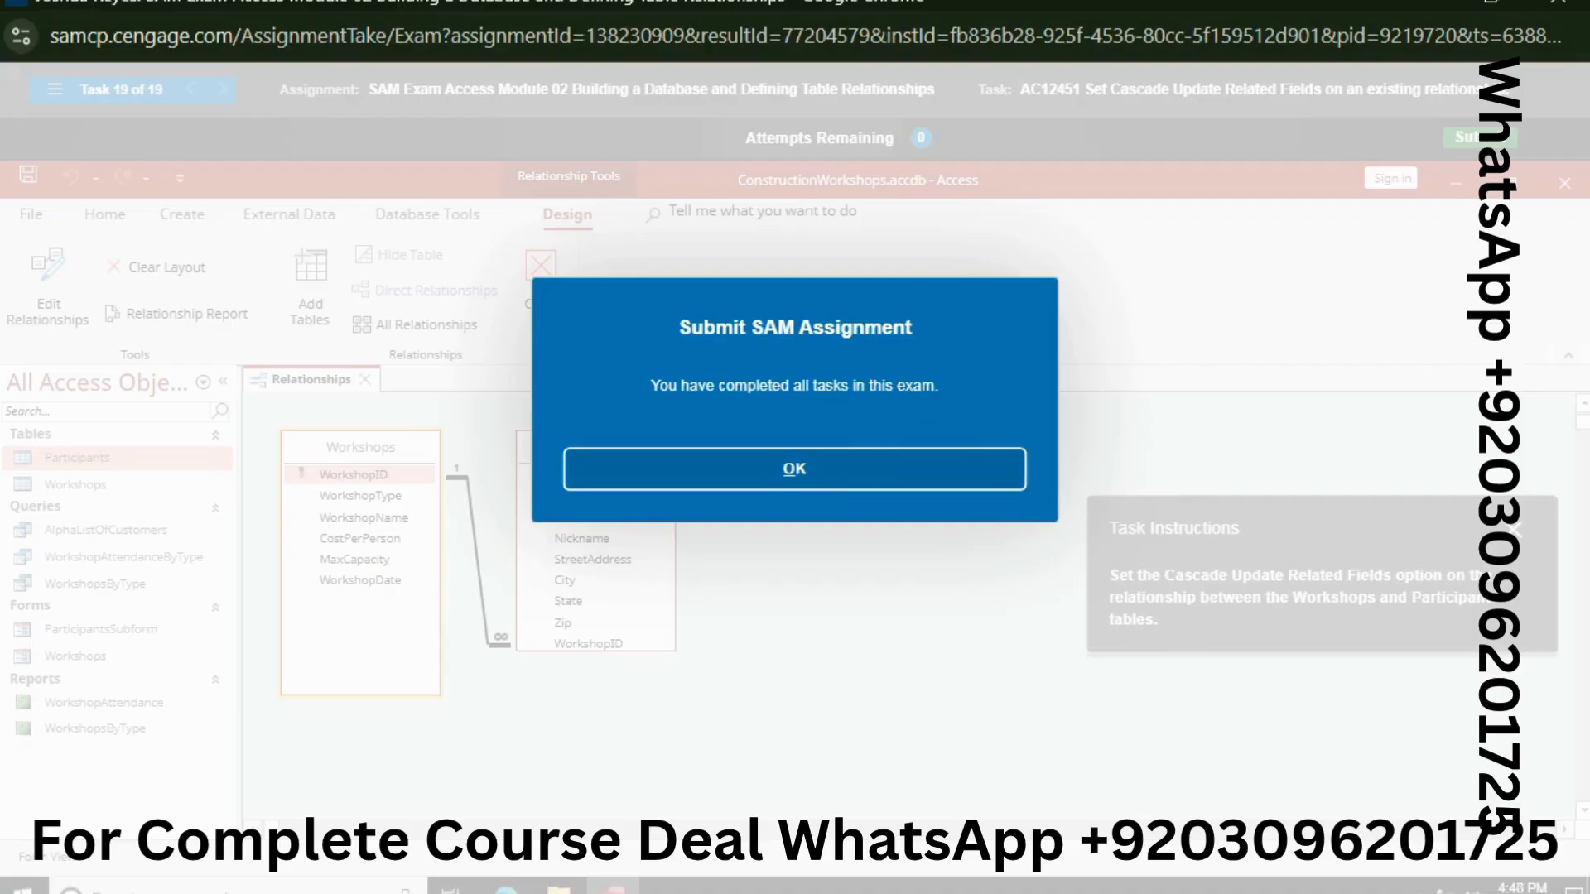
# Step: Acknowledge the completed exam's submission and open its report
pyautogui.click(795, 469)
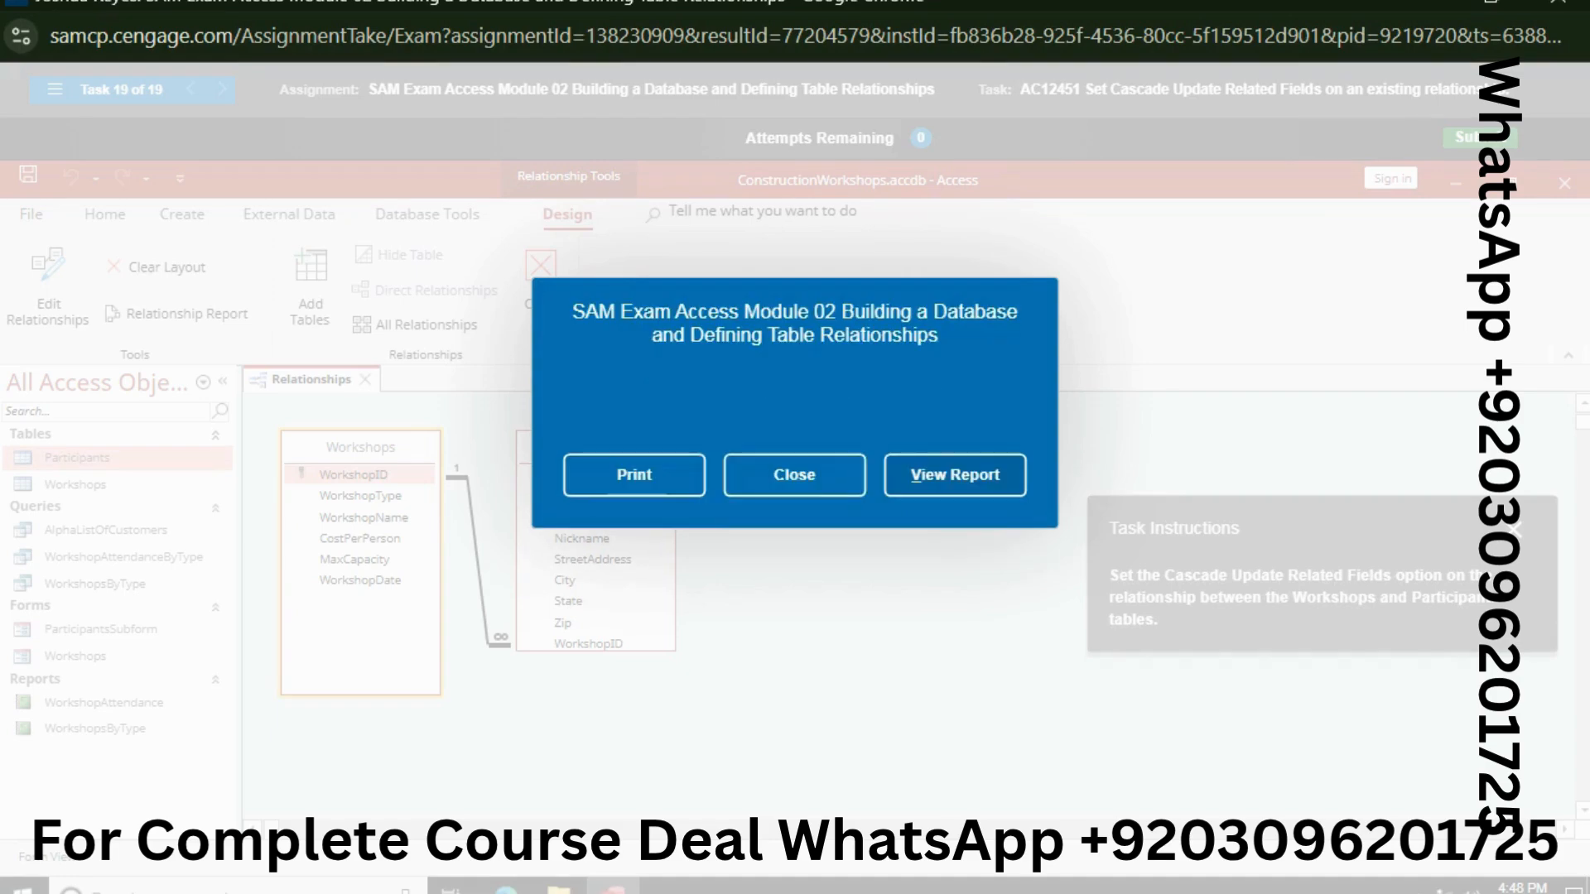
pyautogui.click(954, 476)
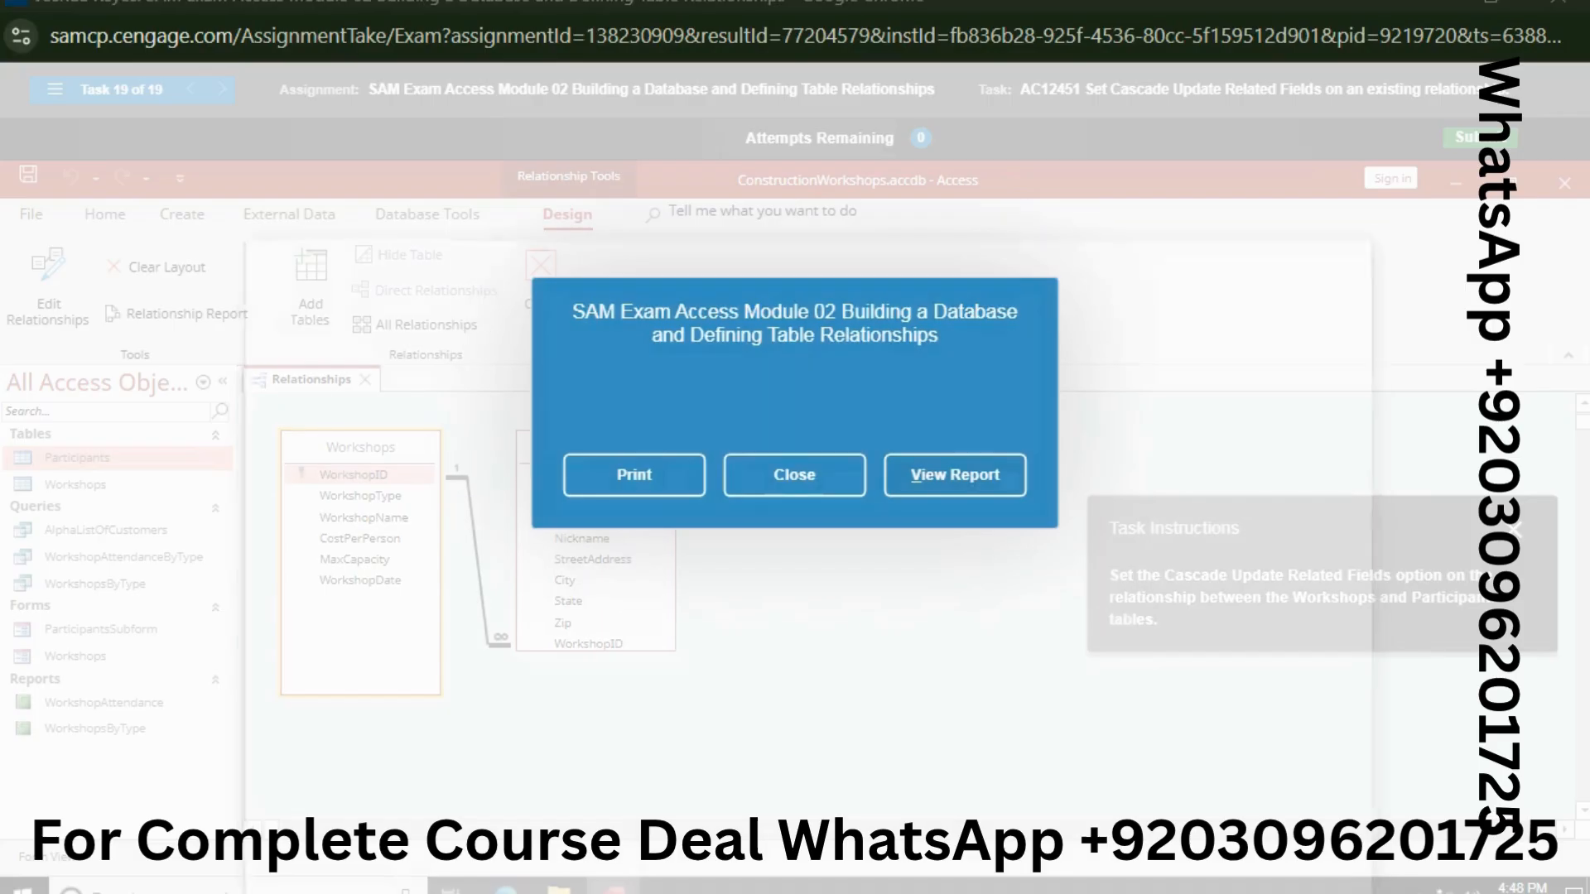
pyautogui.click(1294, 251)
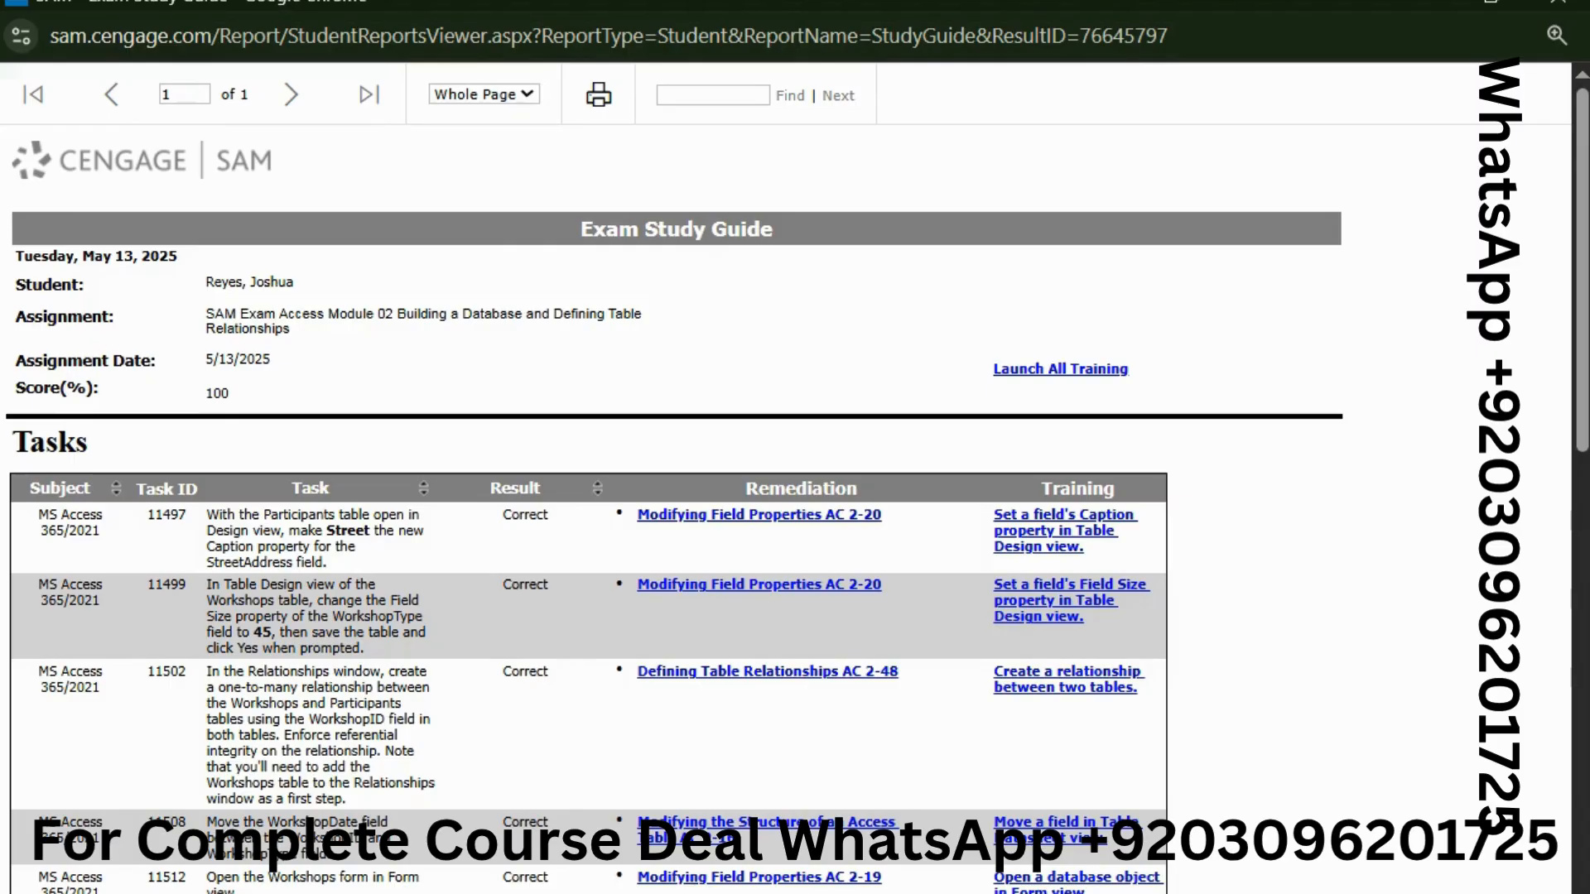
# Step: Review the score, the assignment details and the result of each task in the Exam Study Guide report
pyautogui.scroll(-10, 587, 477)
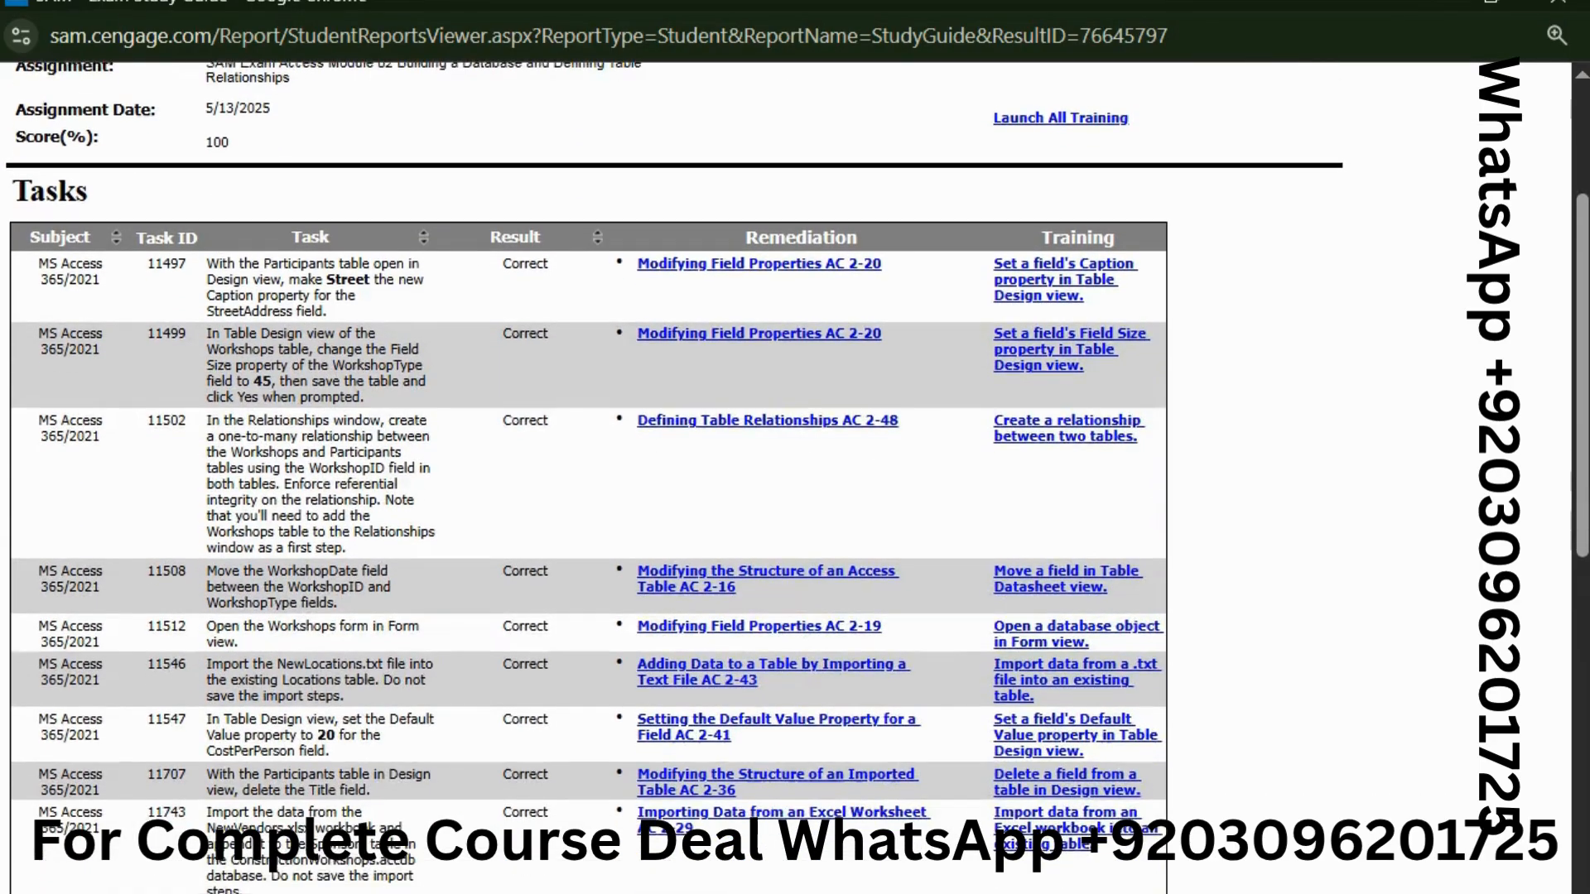
pyautogui.scroll(-2, 588, 477)
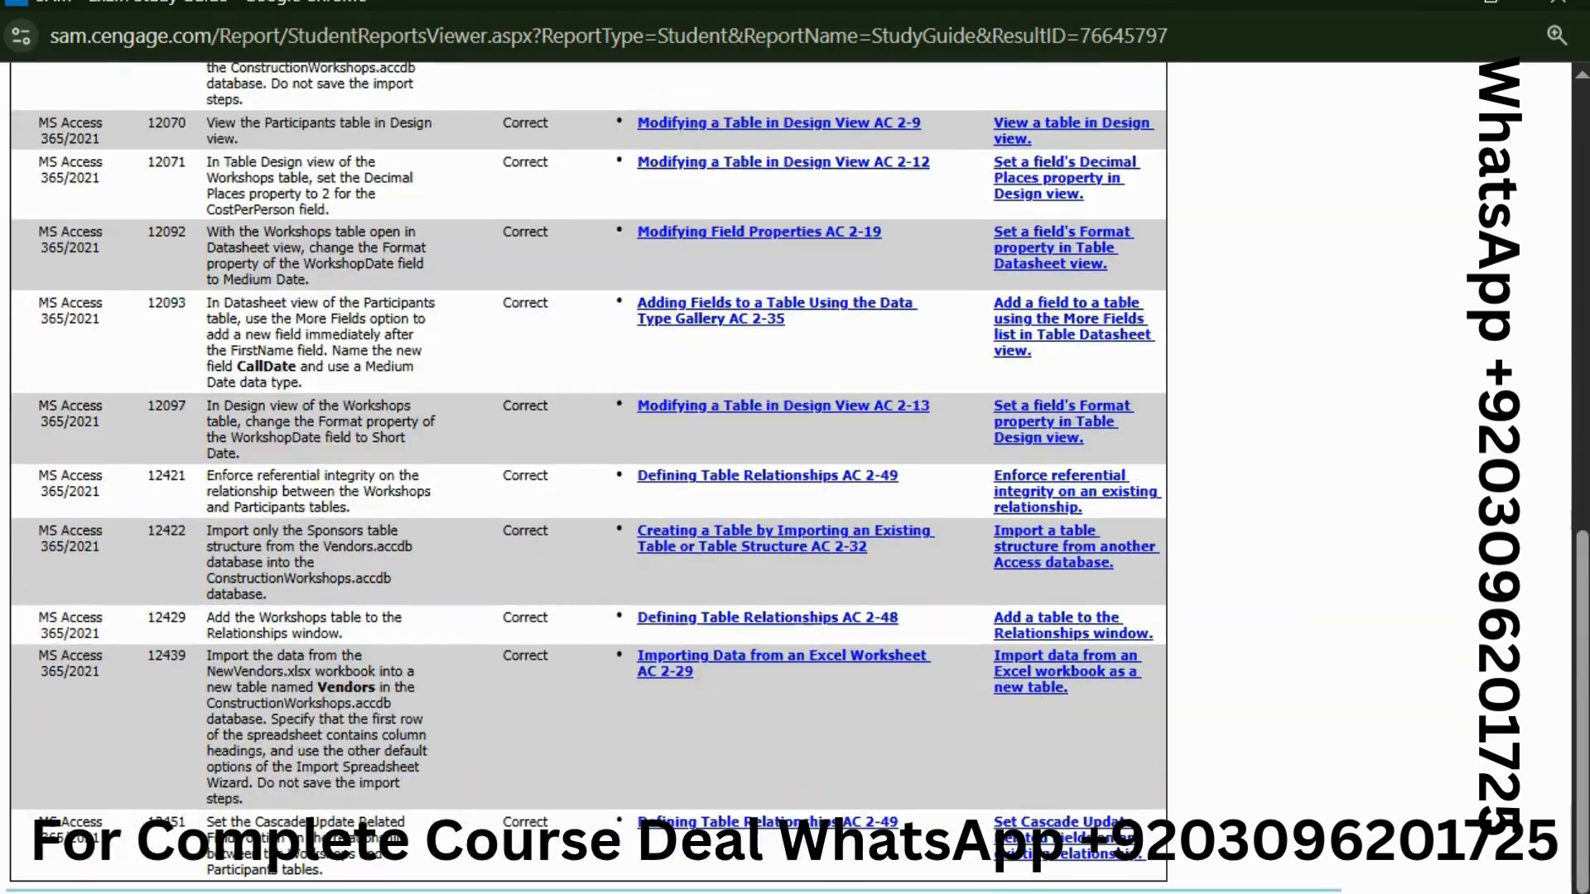
pyautogui.scroll(12, 588, 477)
pyautogui.scroll(-1, 587, 477)
pyautogui.scroll(-10, 588, 476)
pyautogui.scroll(11, 588, 477)
pyautogui.scroll(-8, 588, 477)
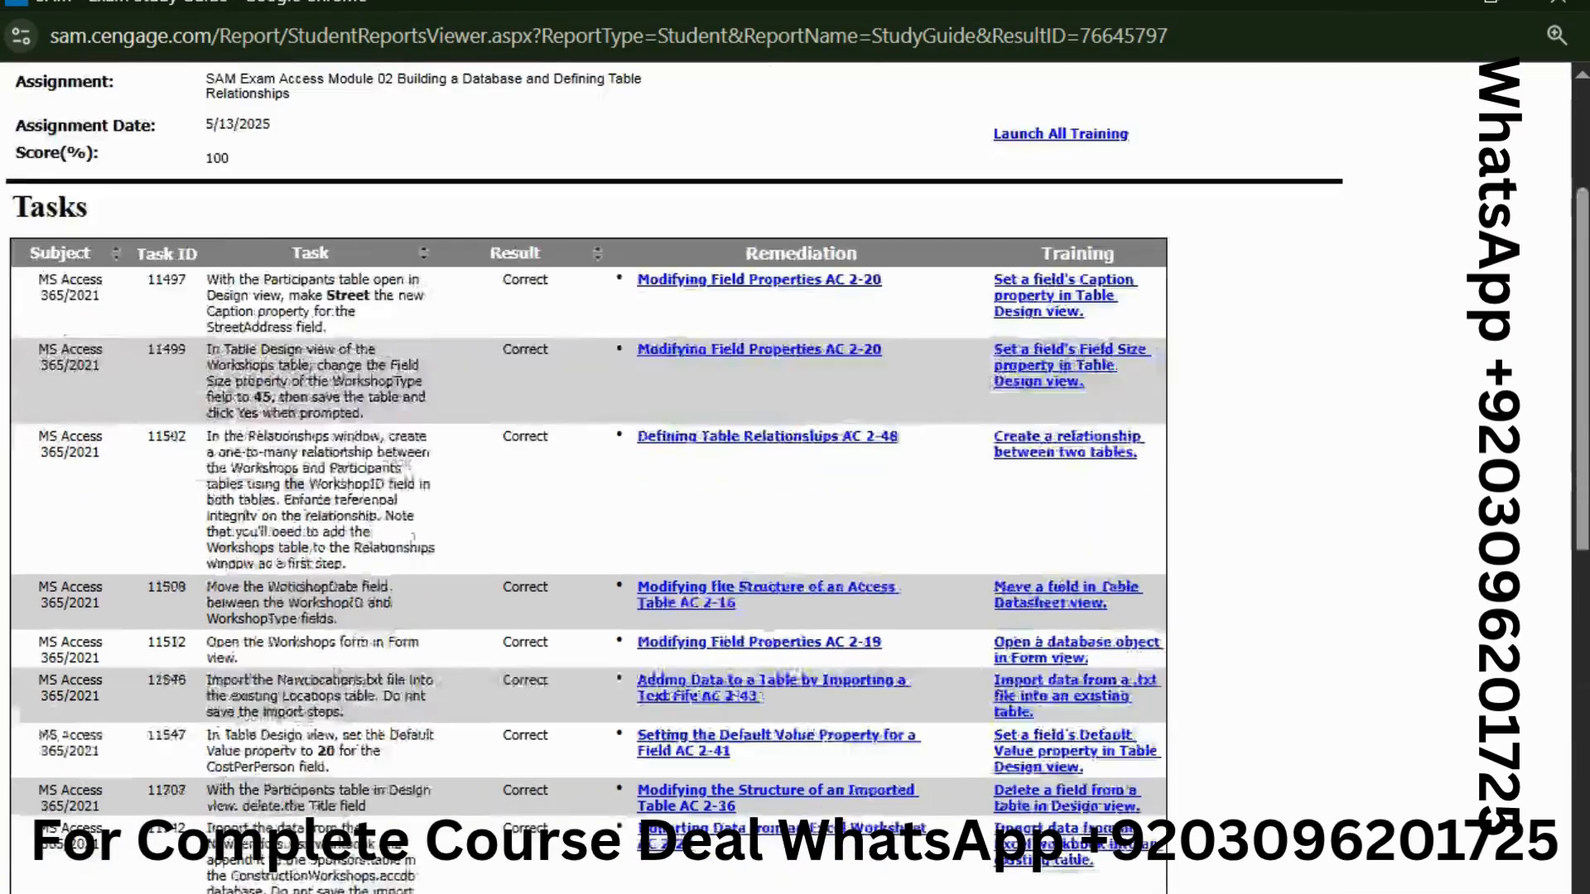
pyautogui.scroll(9, 588, 477)
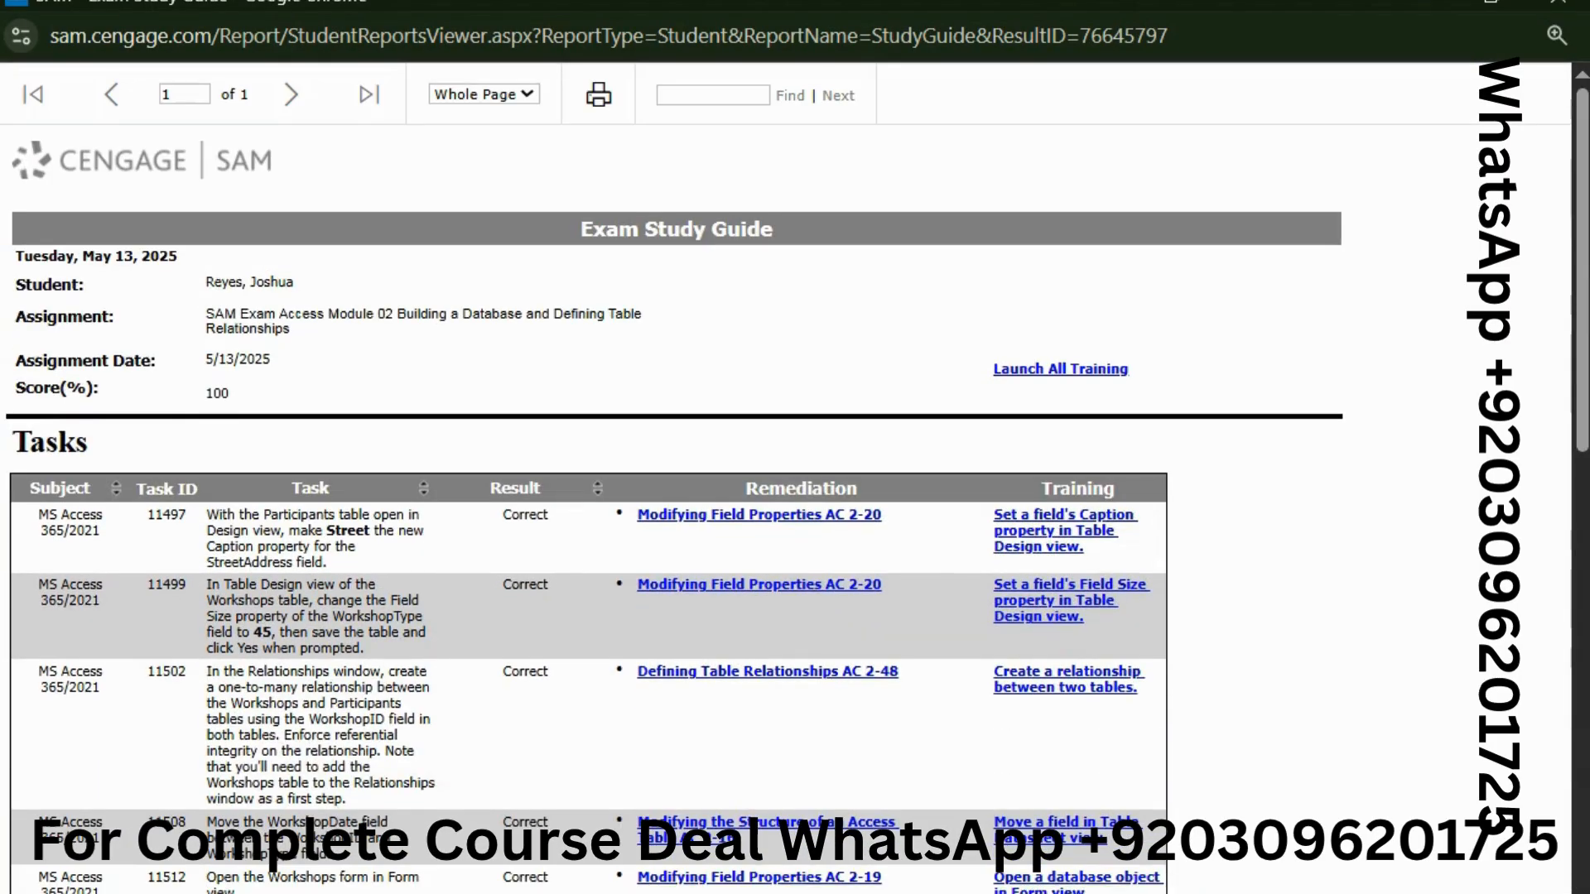
pyautogui.tripleClick(616, 314)
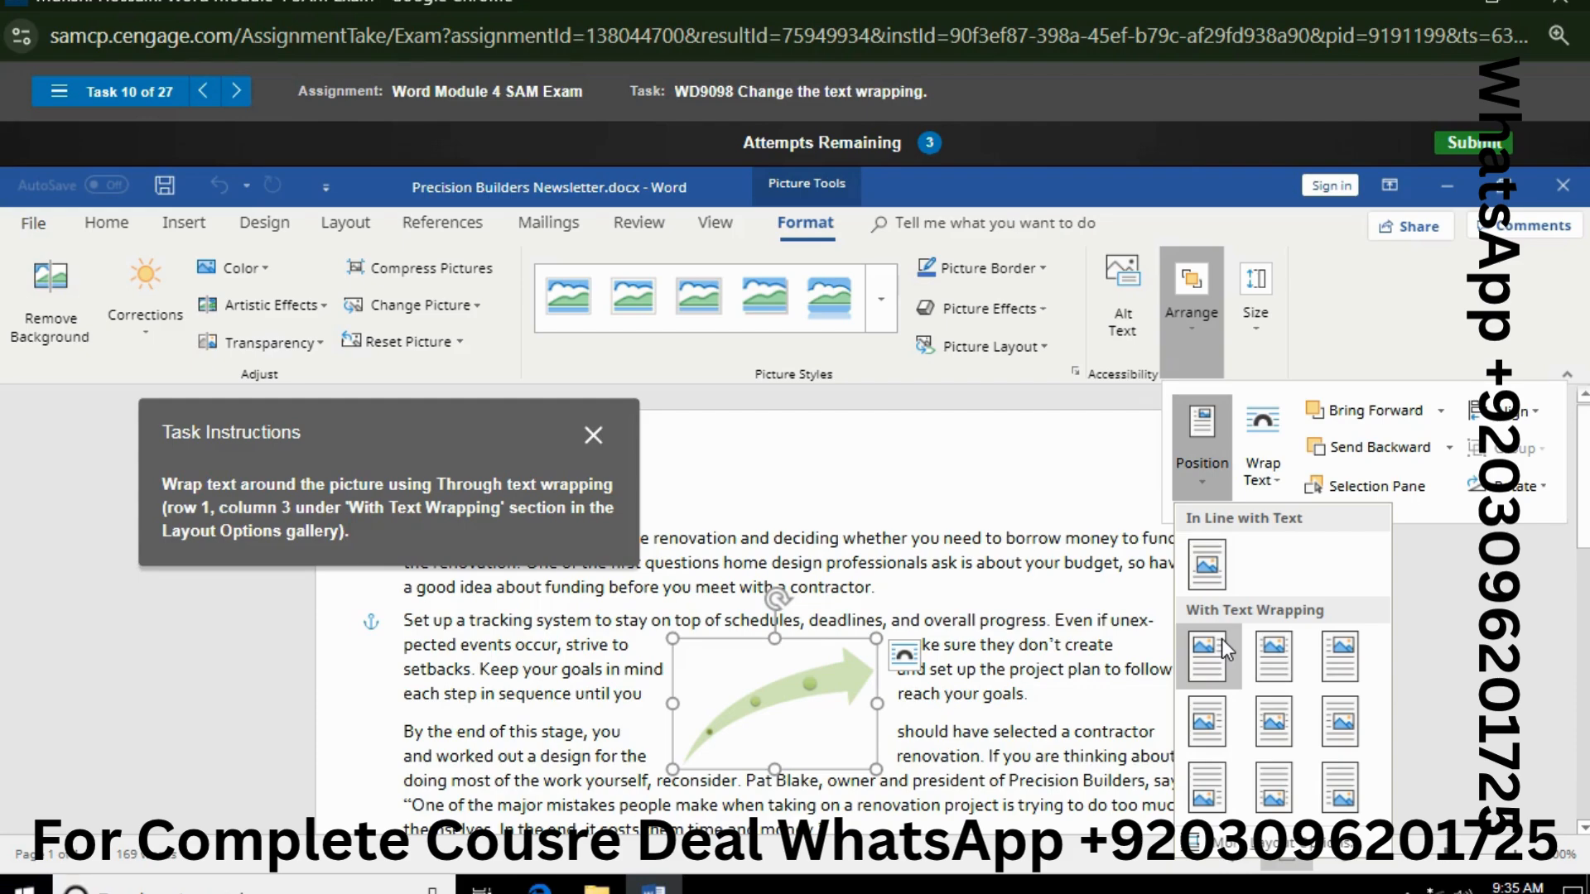
# Step: Try positioning the arrow picture with the row 1, column 3 text-wrapping position, and restart the task
pyautogui.click(1341, 658)
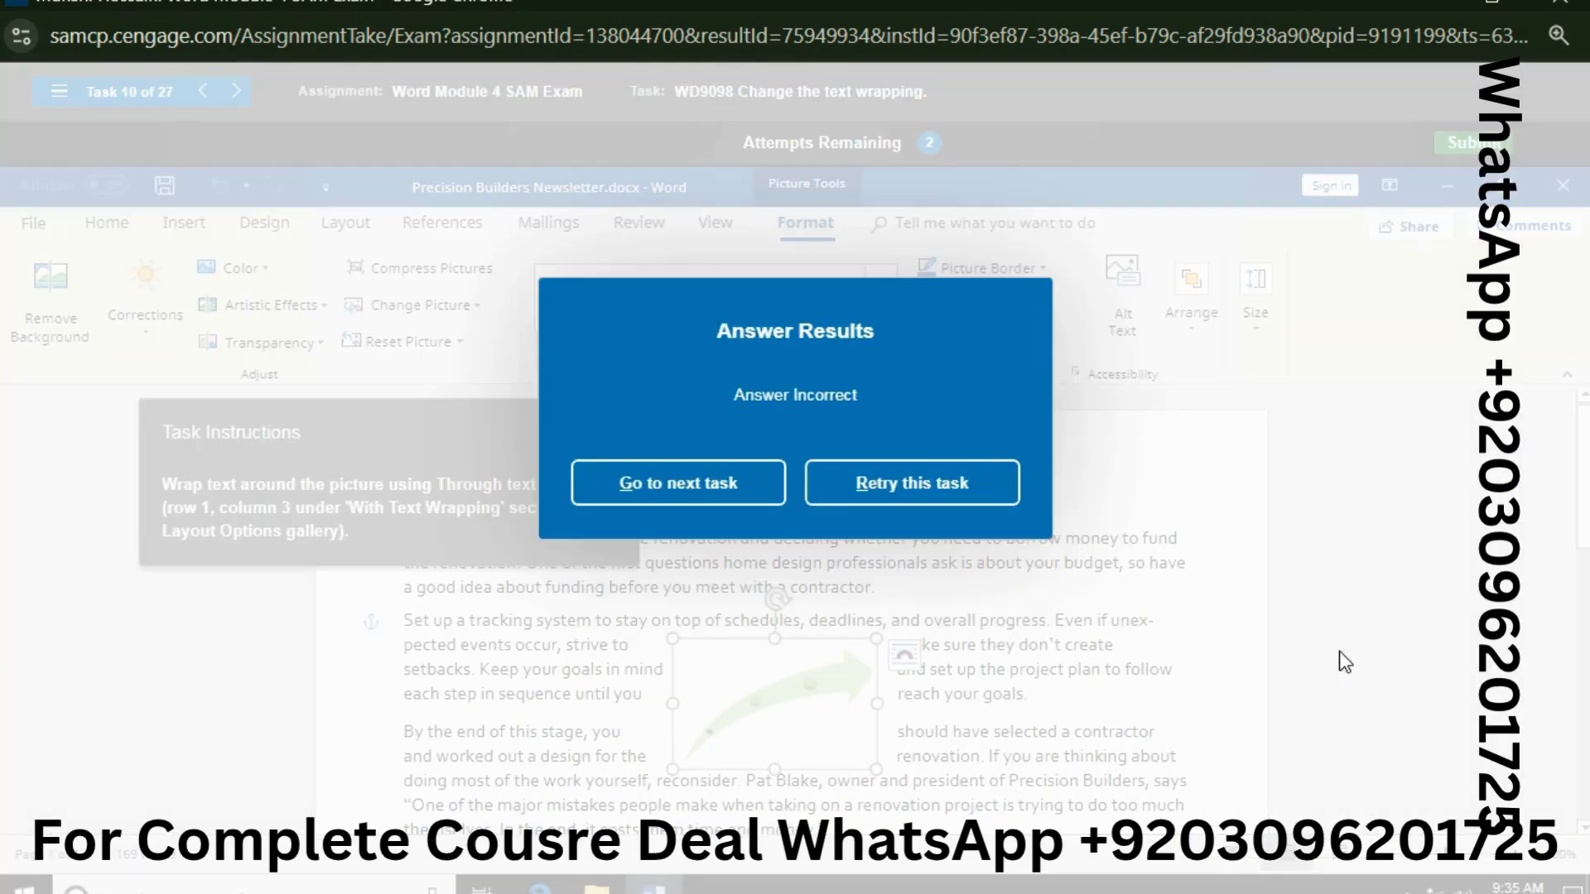
pyautogui.click(911, 485)
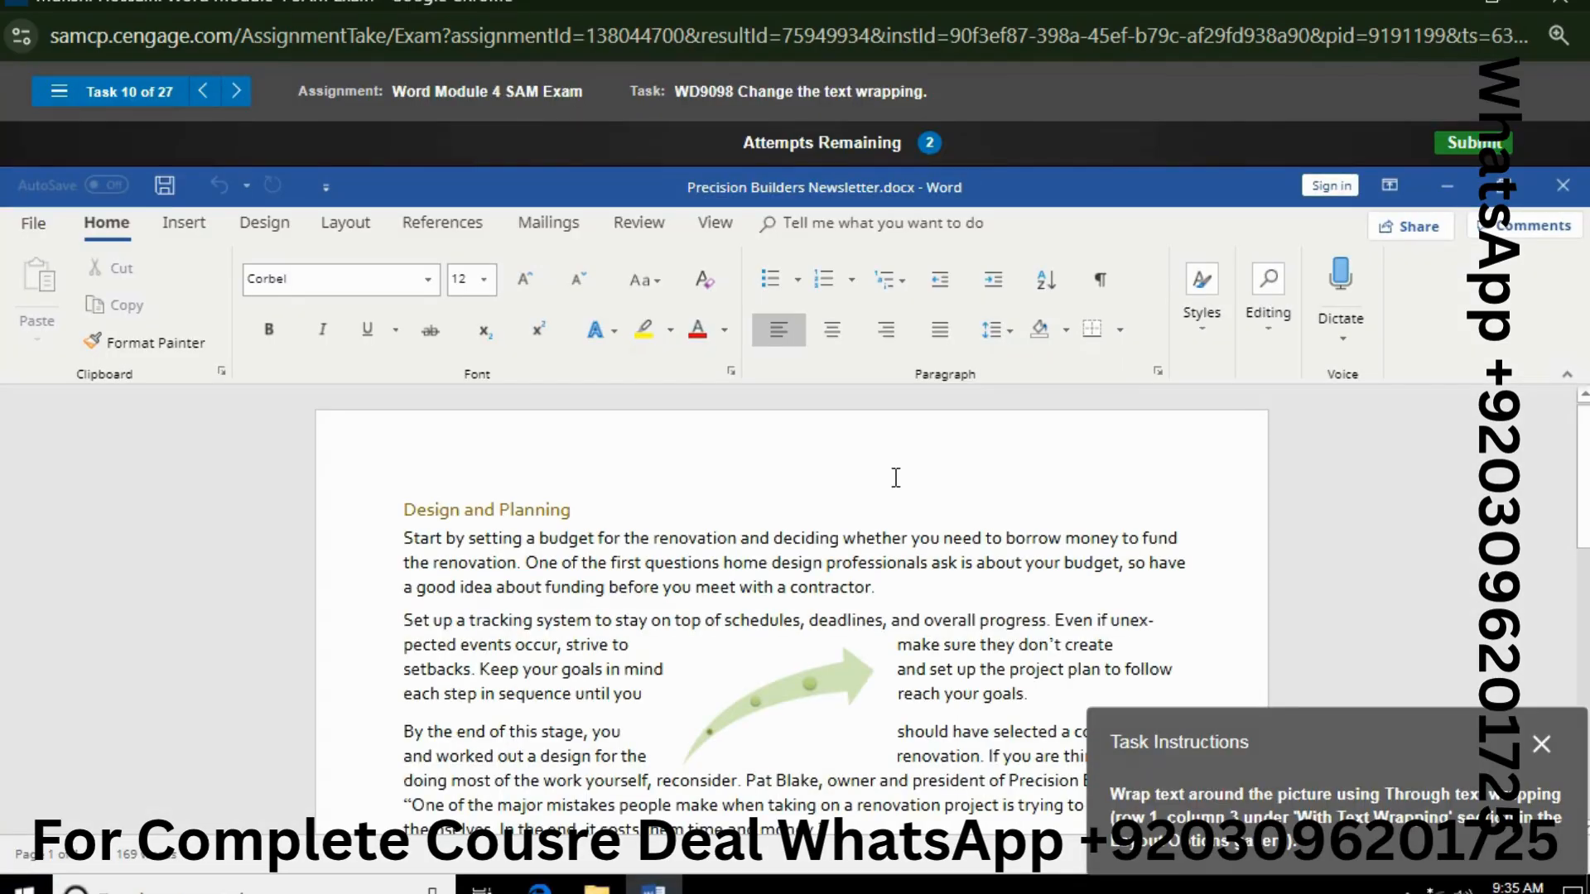
pyautogui.click(819, 693)
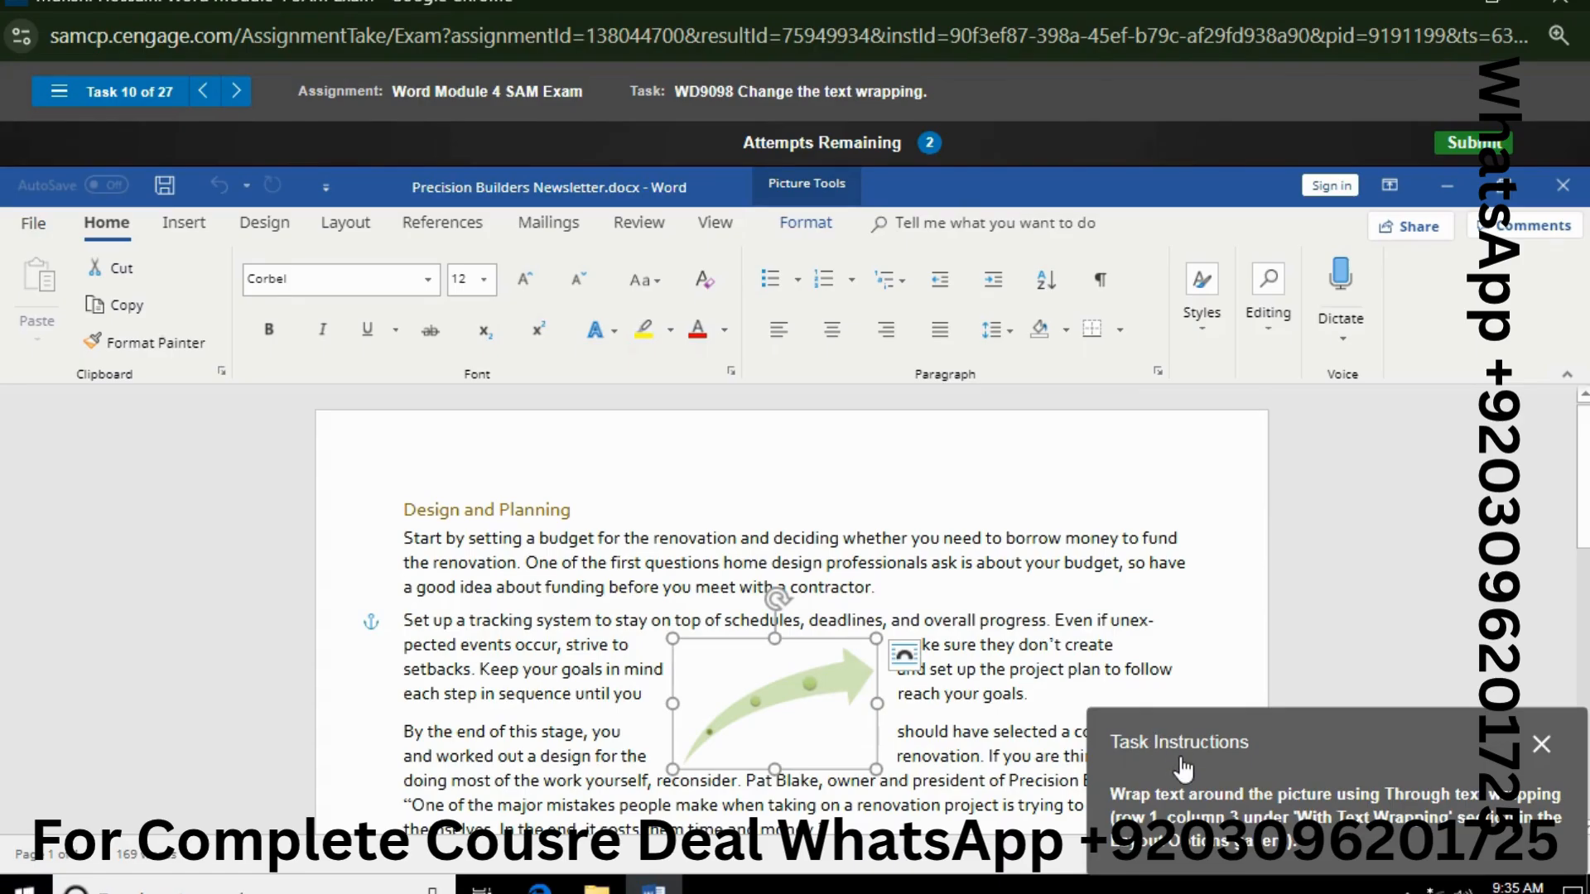
pyautogui.moveTo(1176, 755); pyautogui.dragTo(1075, 446)
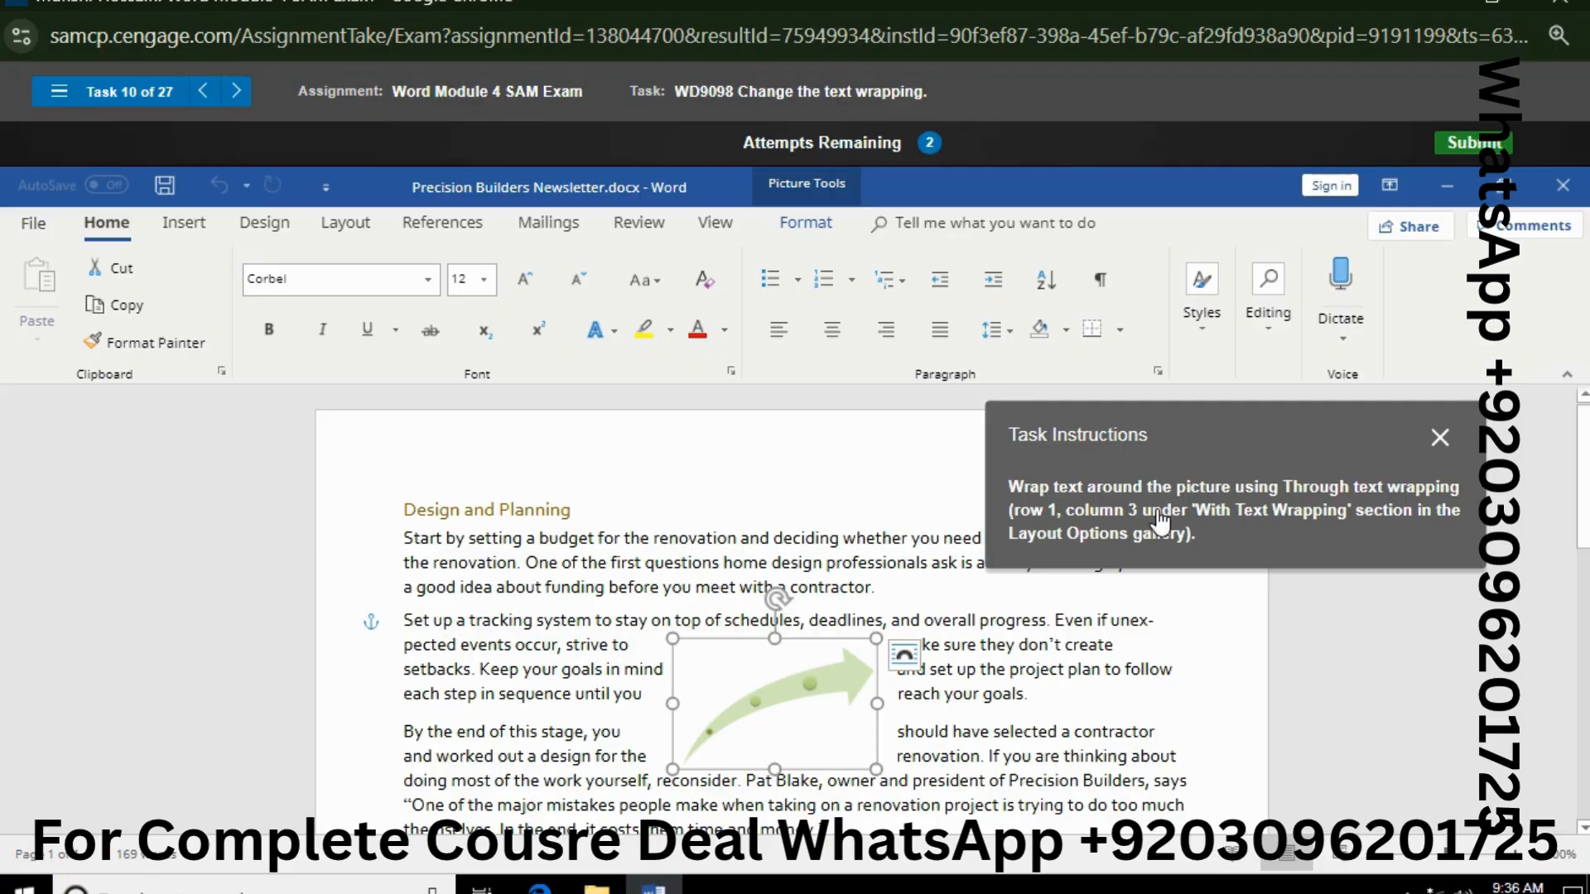
pyautogui.moveTo(1157, 514); pyautogui.dragTo(518, 526)
pyautogui.moveTo(619, 551); pyautogui.dragTo(399, 561)
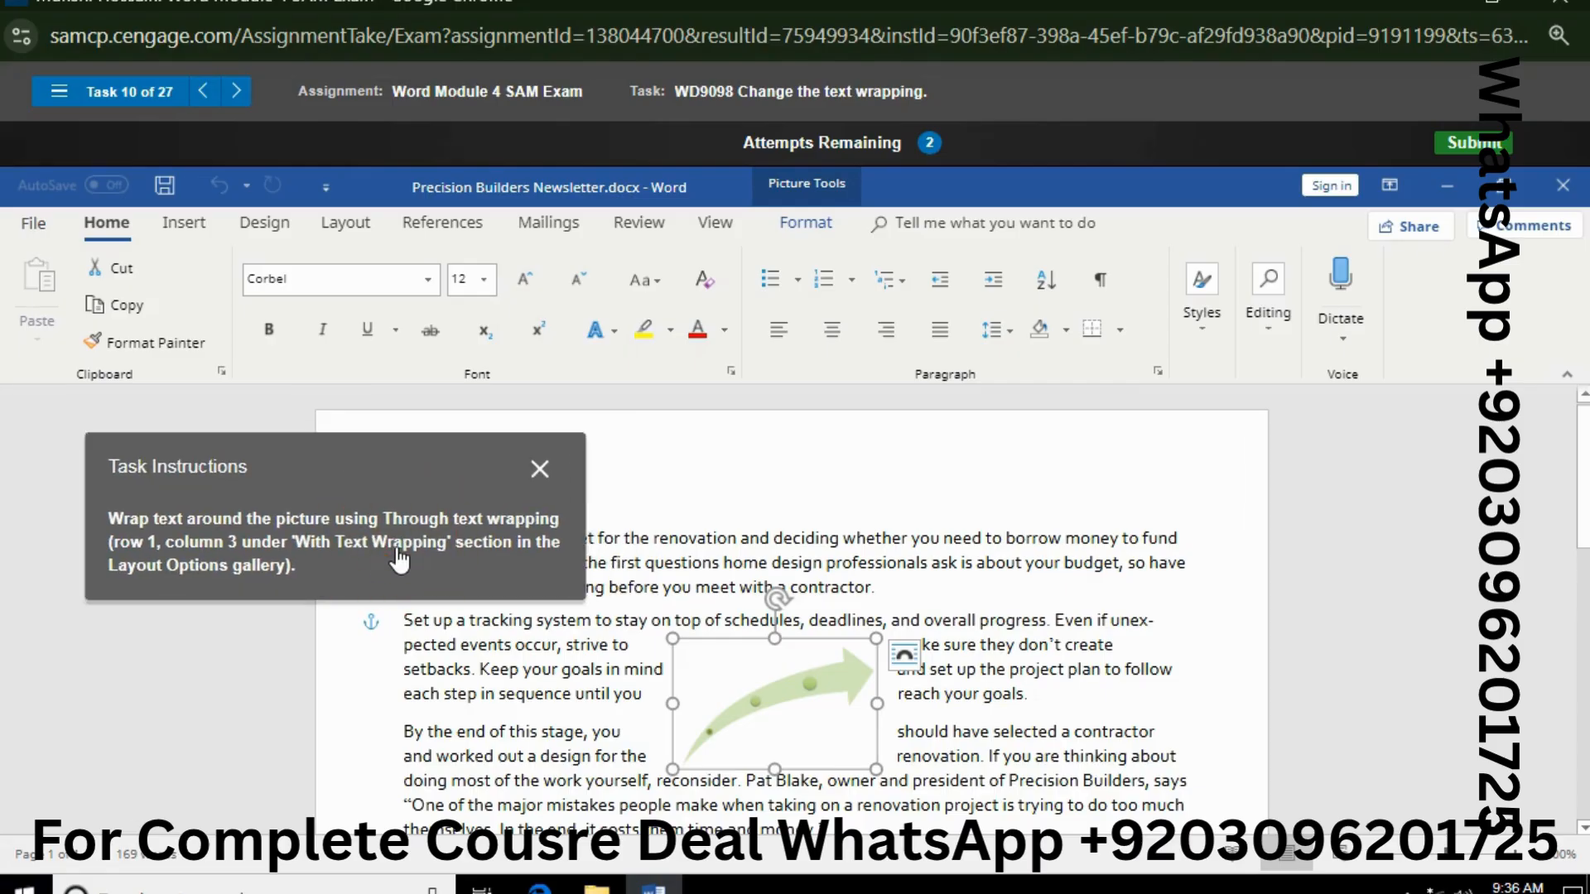
pyautogui.click(806, 227)
pyautogui.click(1190, 321)
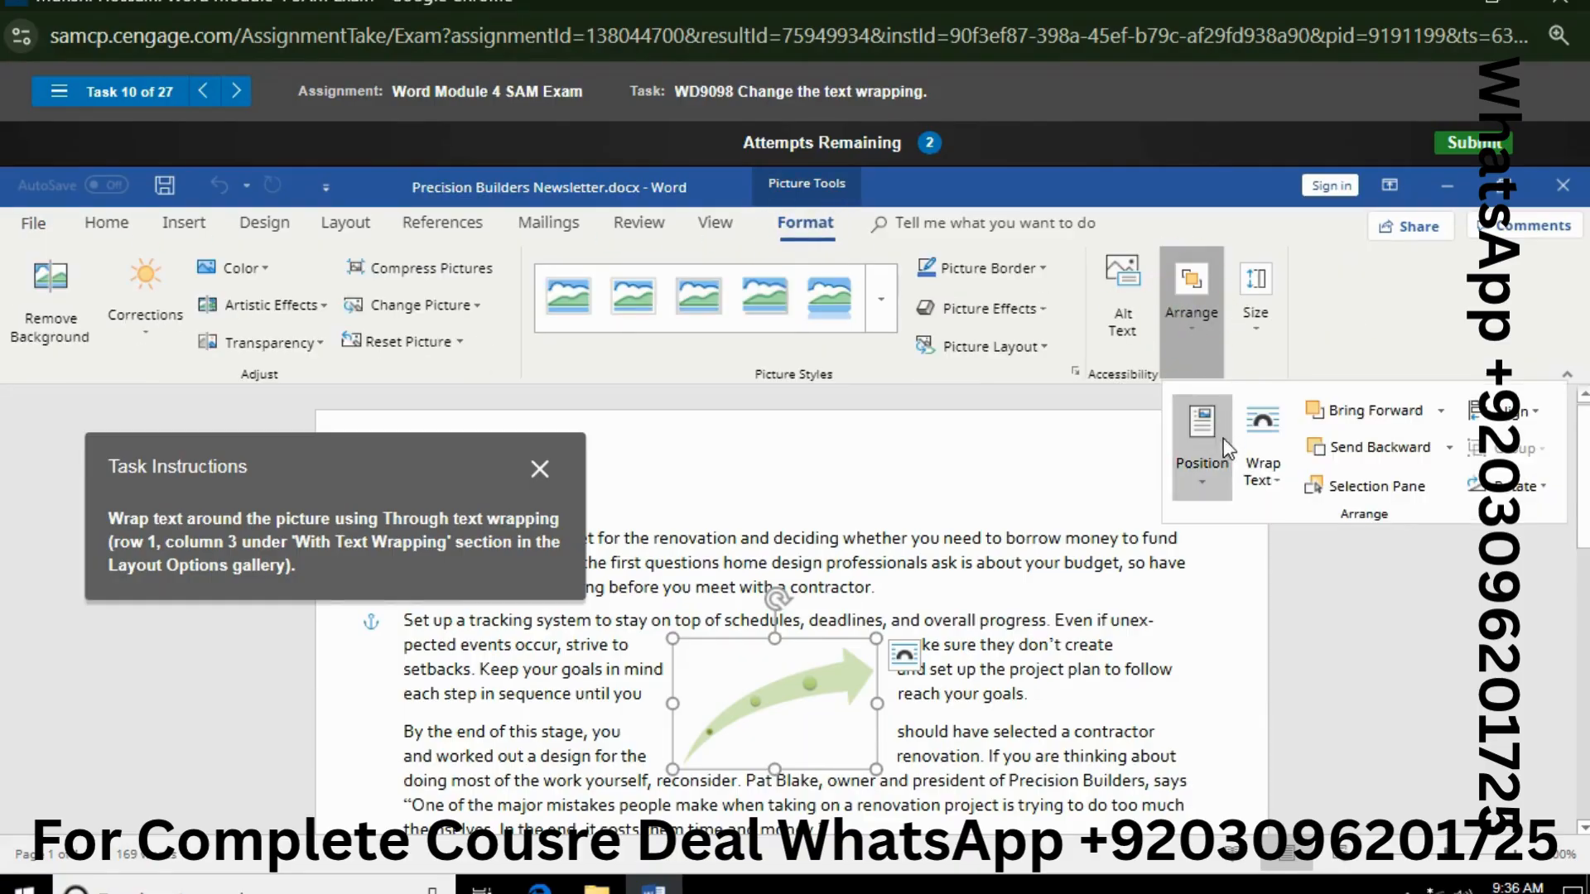
pyautogui.click(1207, 477)
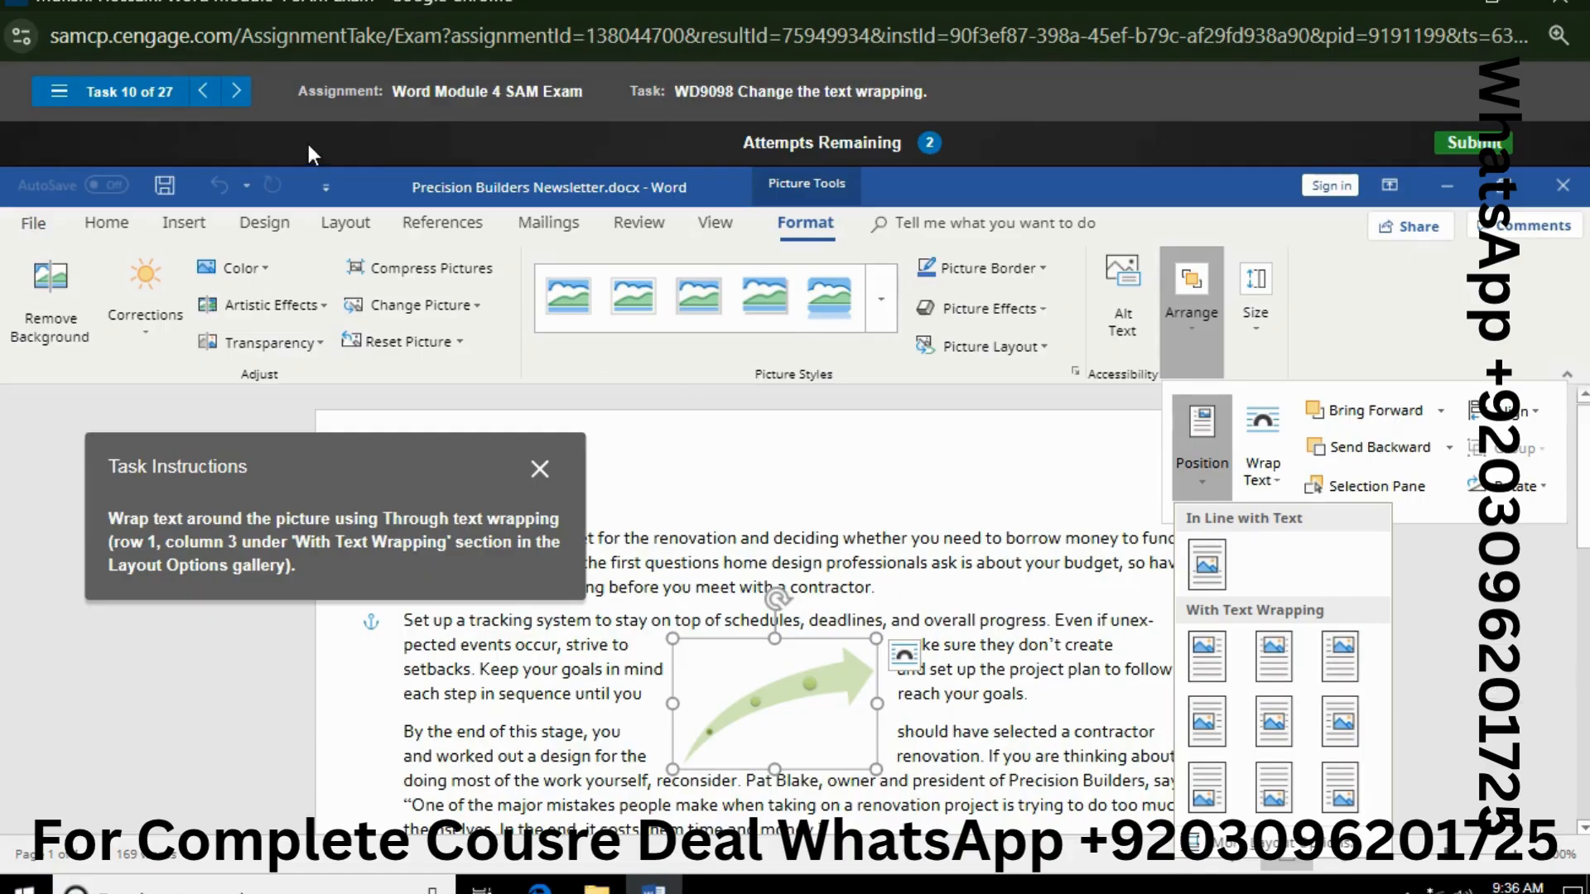
# Step: Skip to the next exam task and add the text "See more tips on our website!" to the rounded rectangle
pyautogui.click(236, 92)
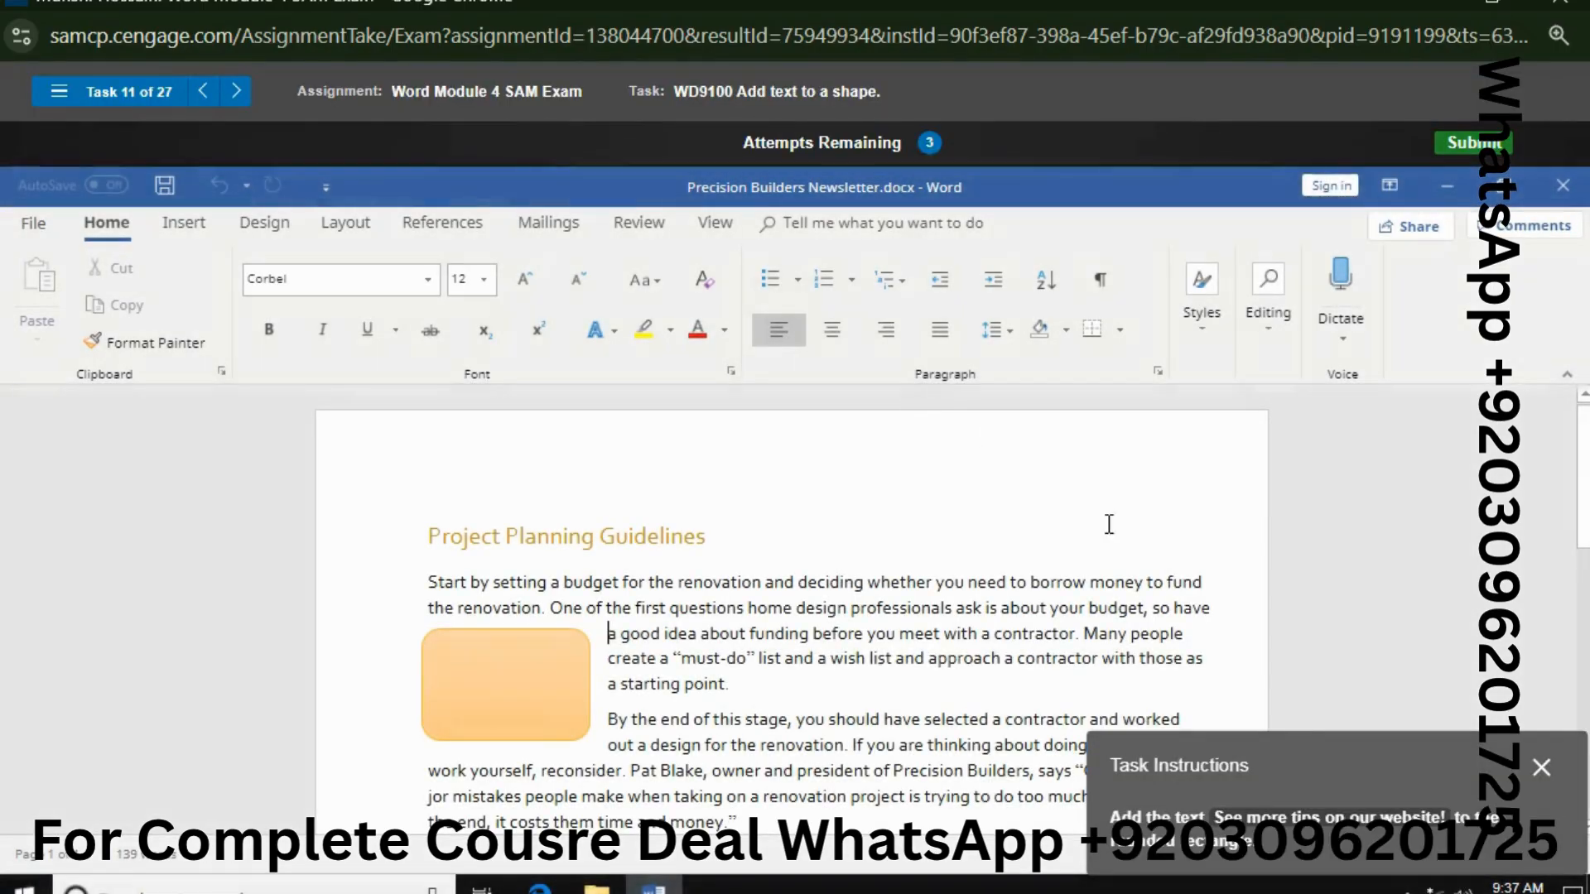
pyautogui.moveTo(1267, 782); pyautogui.dragTo(1271, 501)
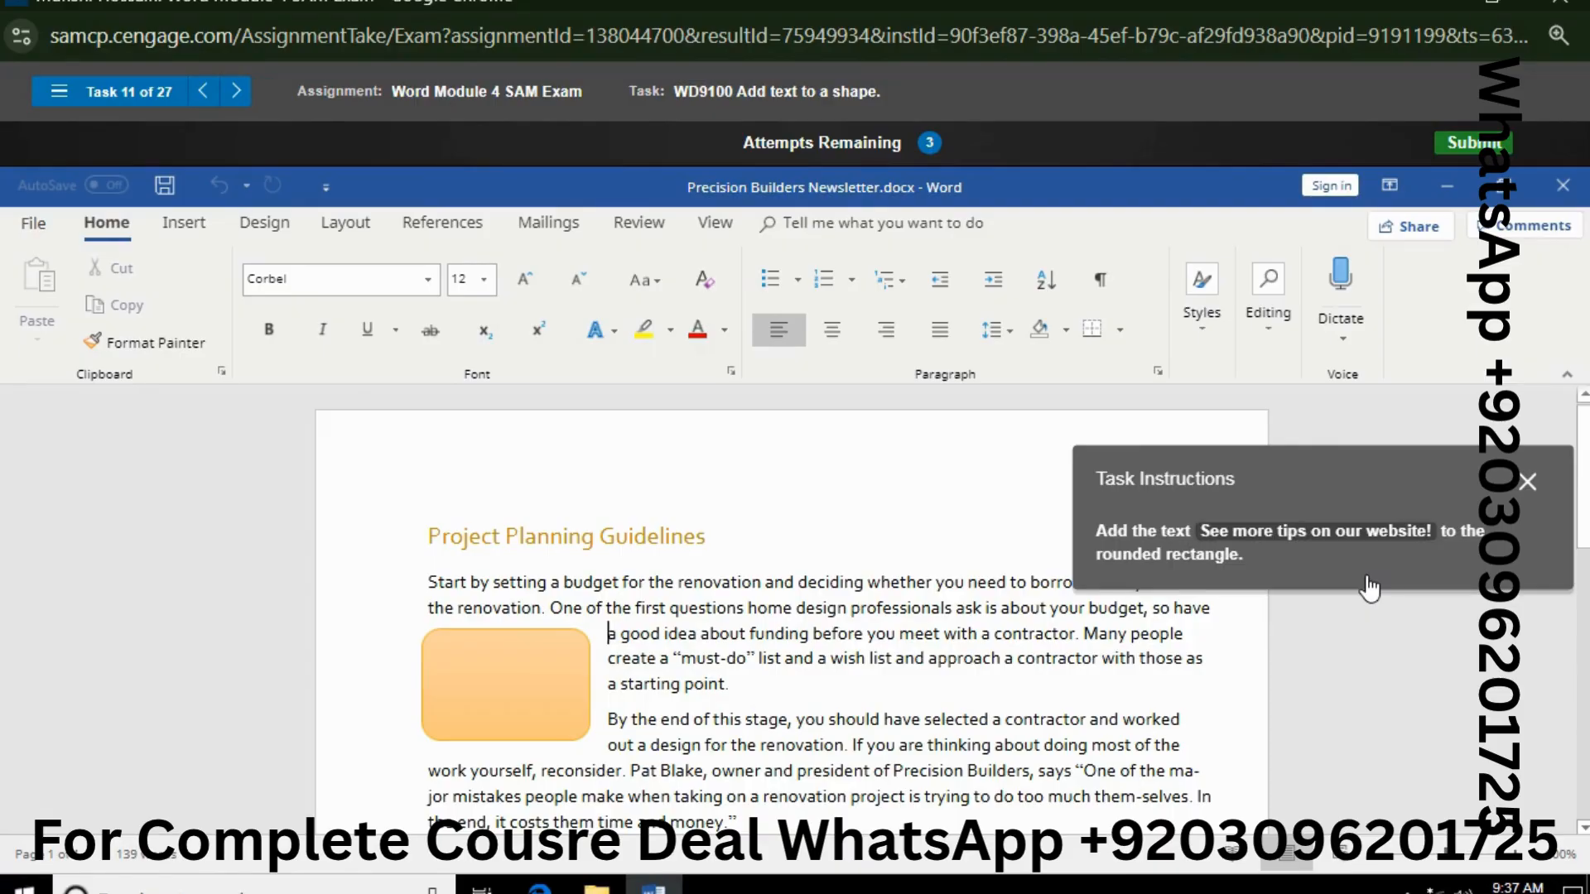
pyautogui.rightClick(484, 628)
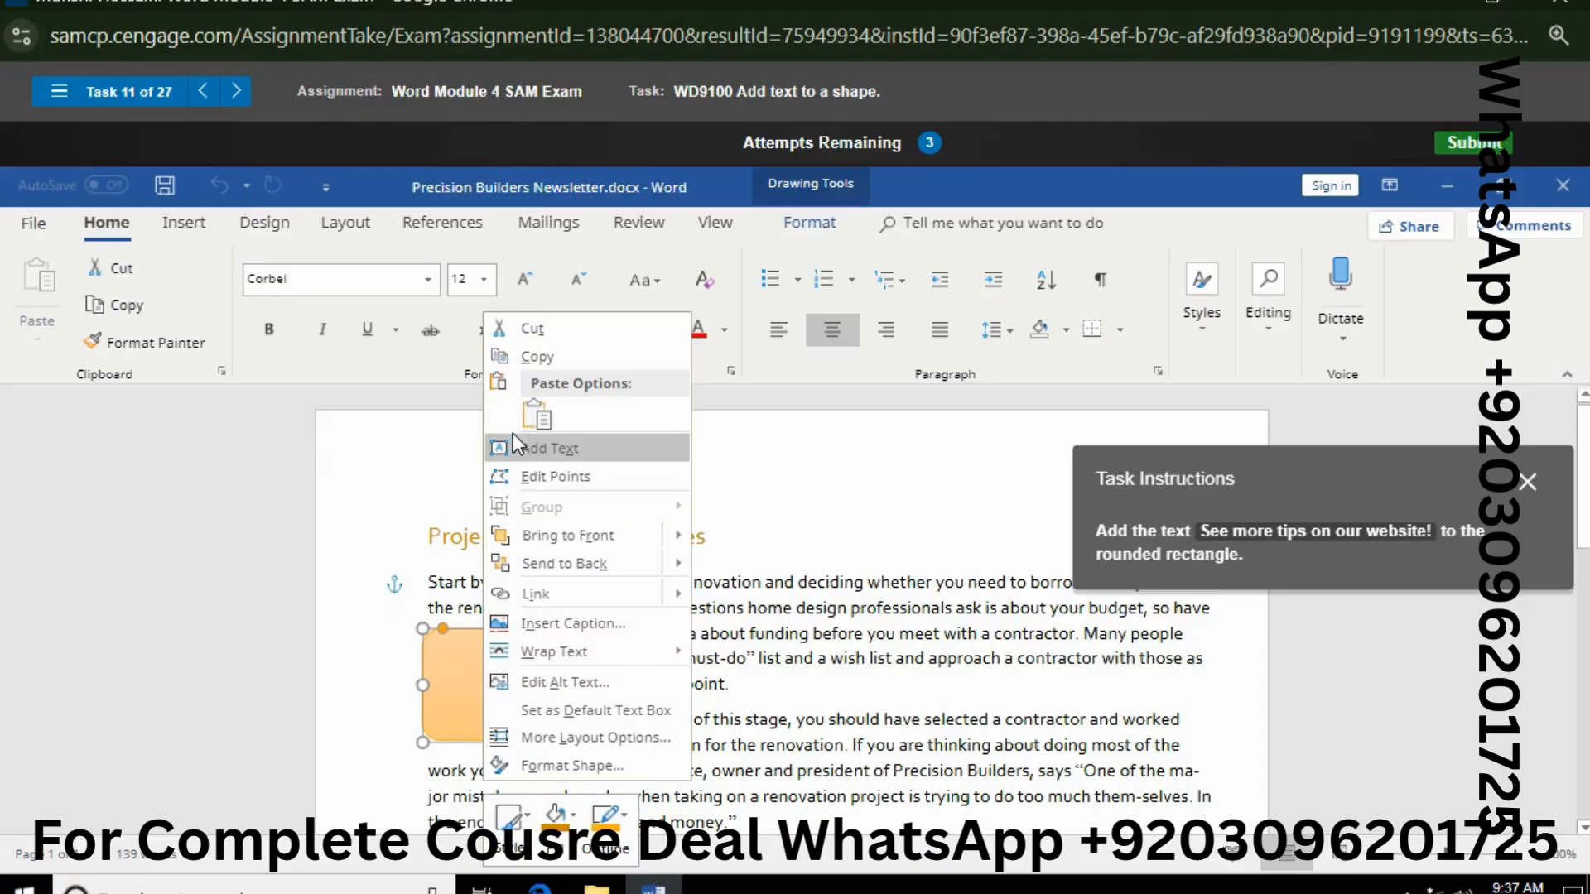
pyautogui.click(528, 449)
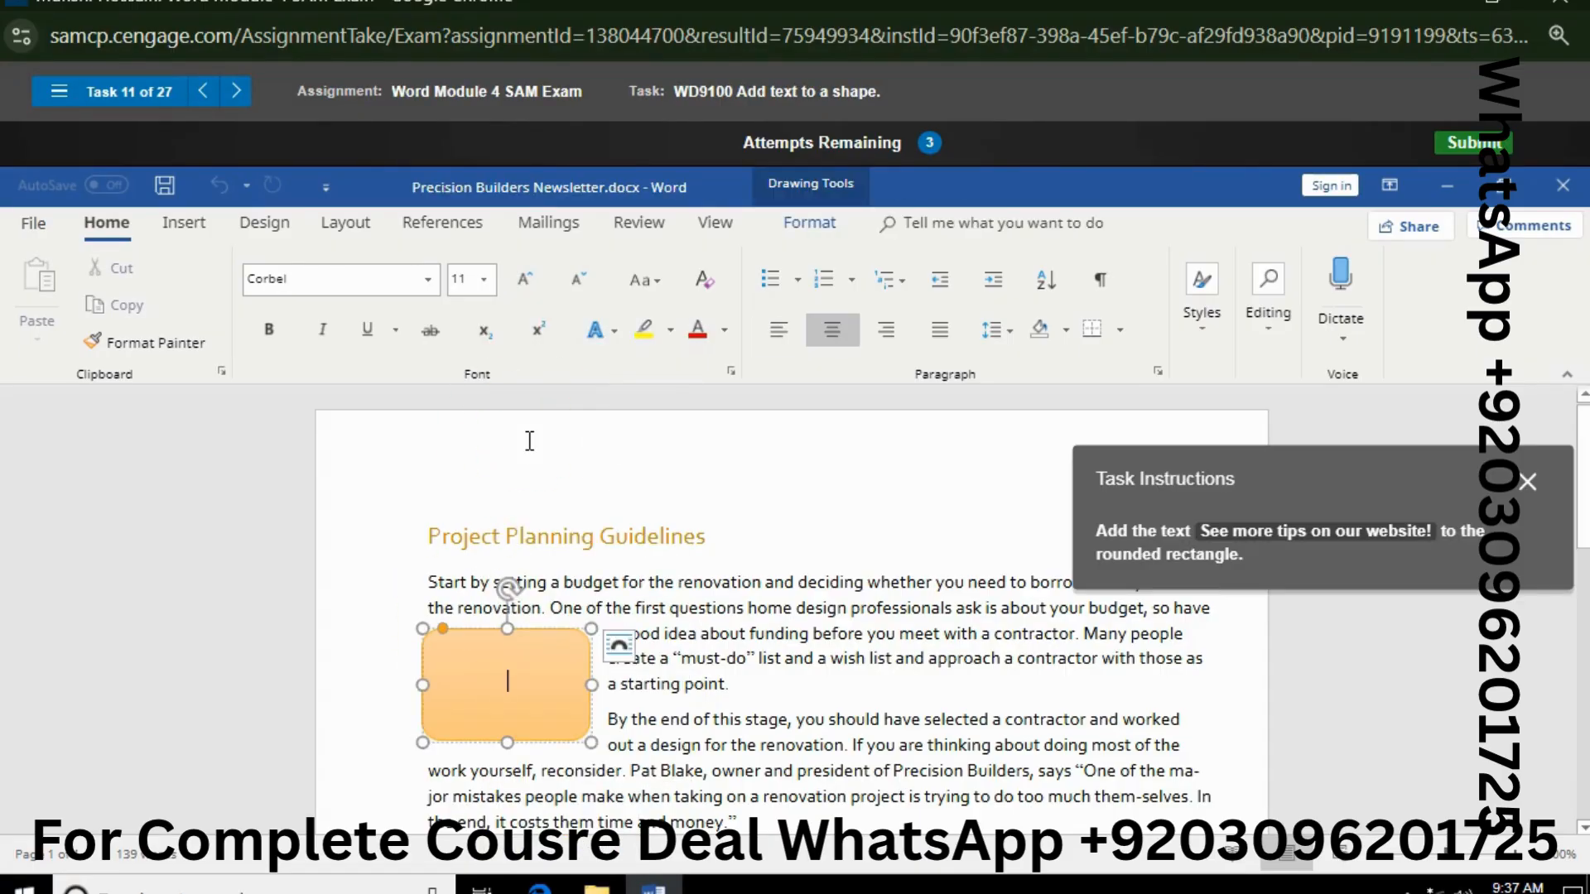
pyautogui.write('See more tips on our')
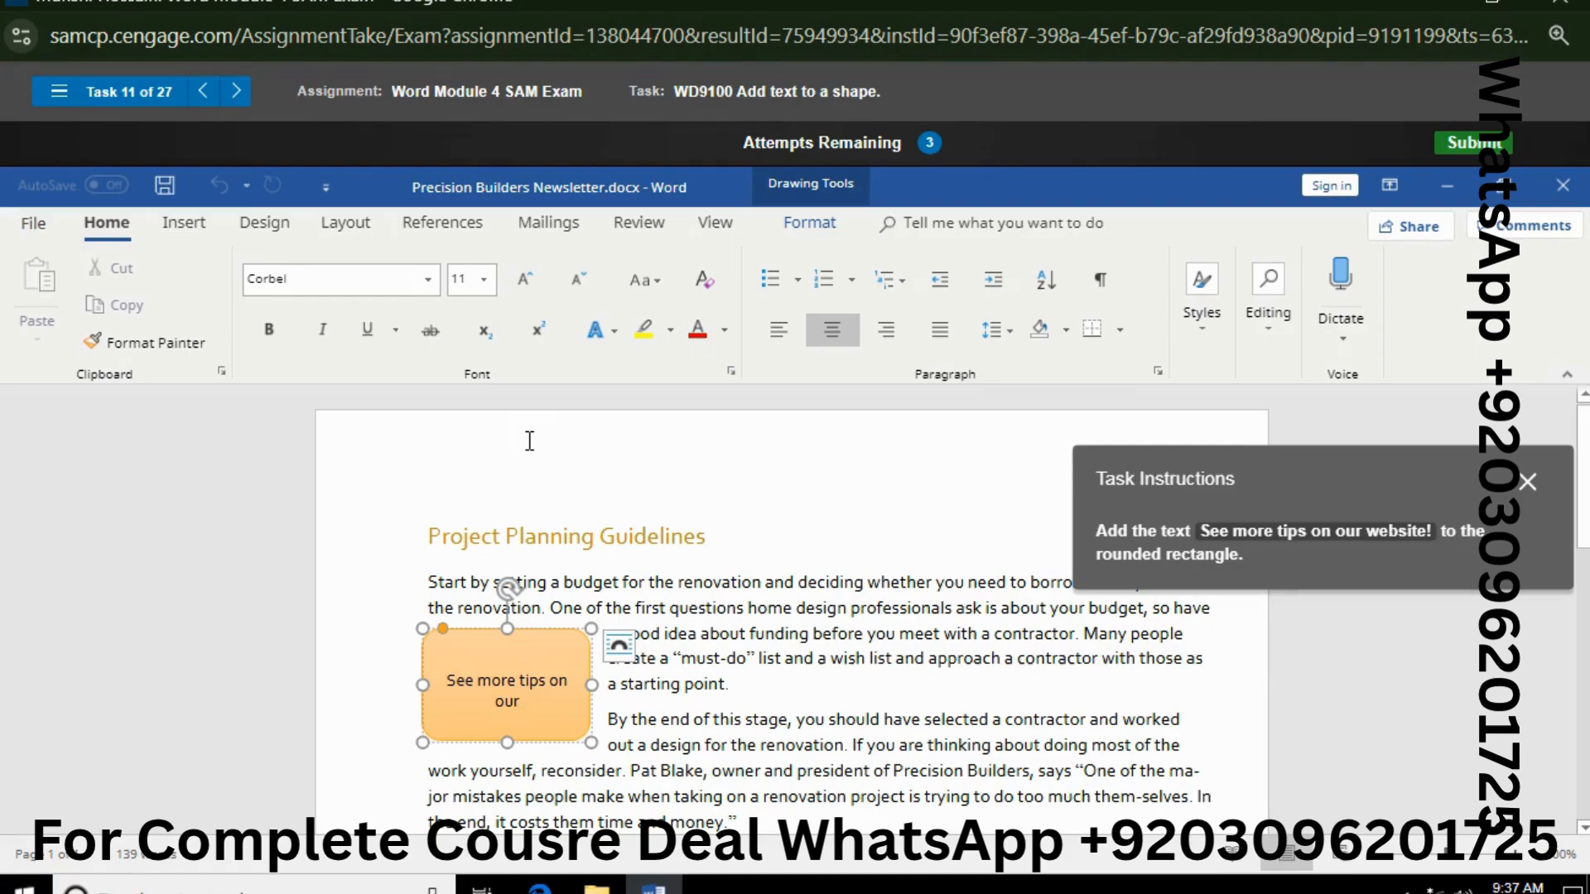
pyautogui.write(' website!')
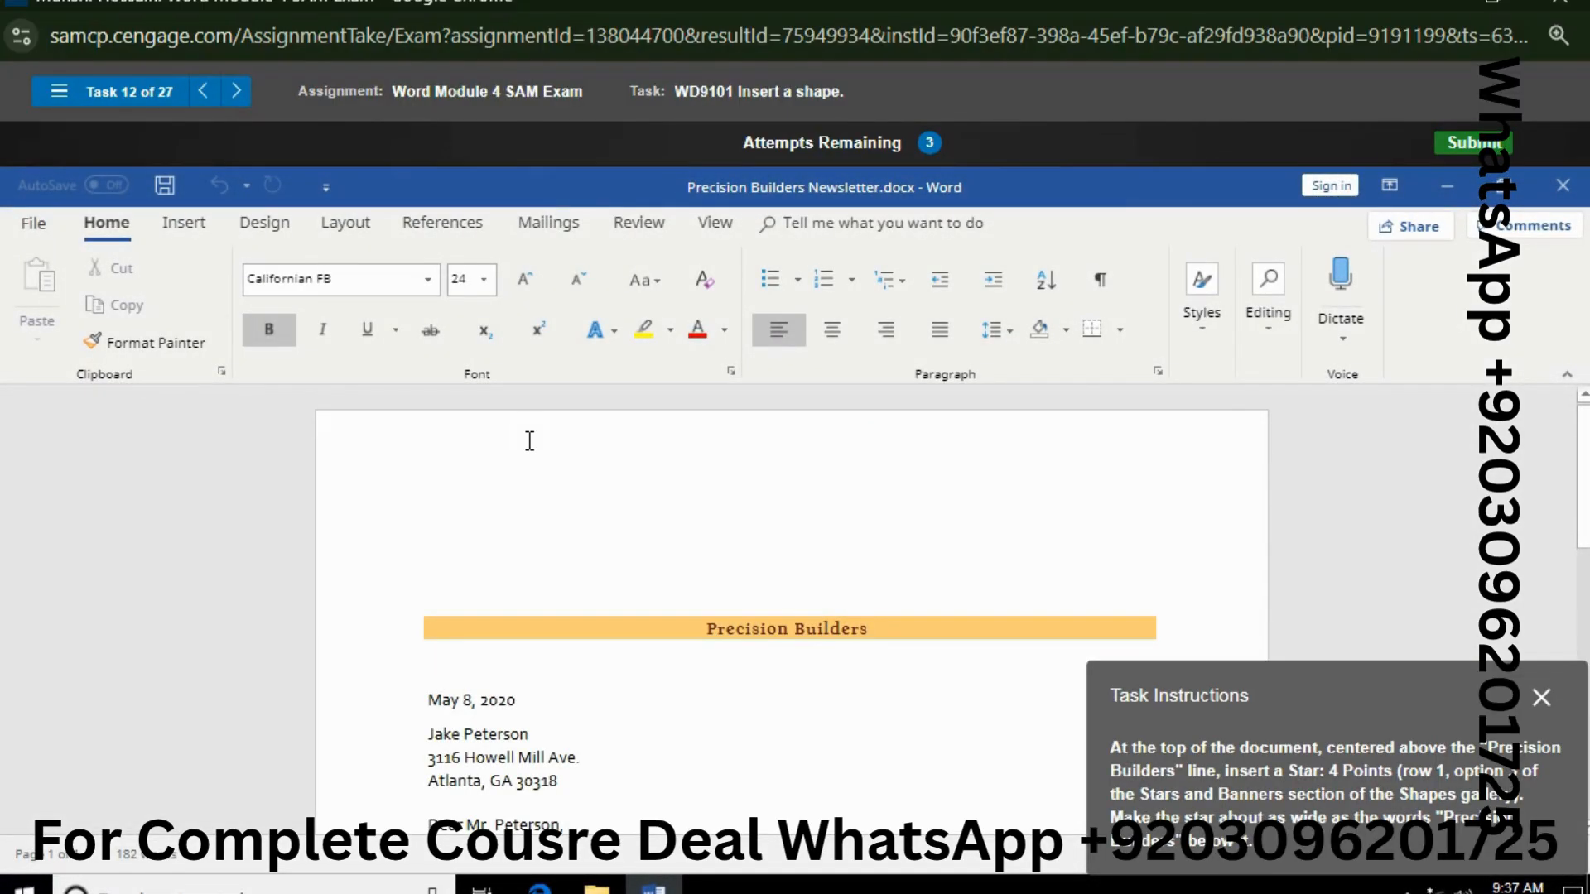
# Step: Insert a Star: 4 Points shape centered above the "Precision Builders" line, about as wide as those words
pyautogui.moveTo(1179, 703); pyautogui.dragTo(1182, 675)
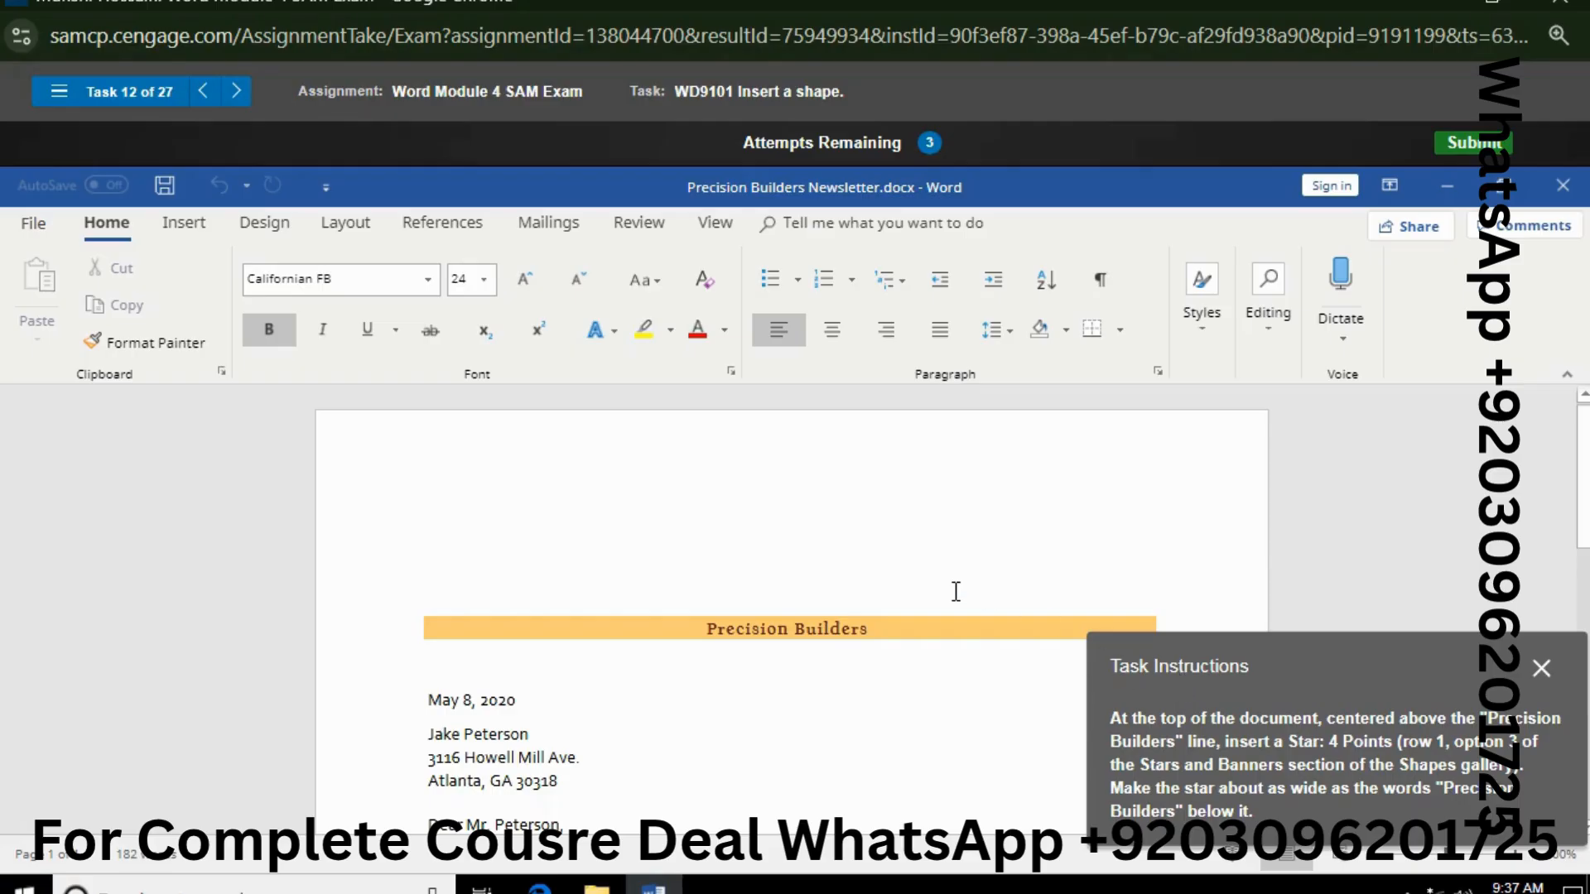
pyautogui.click(206, 234)
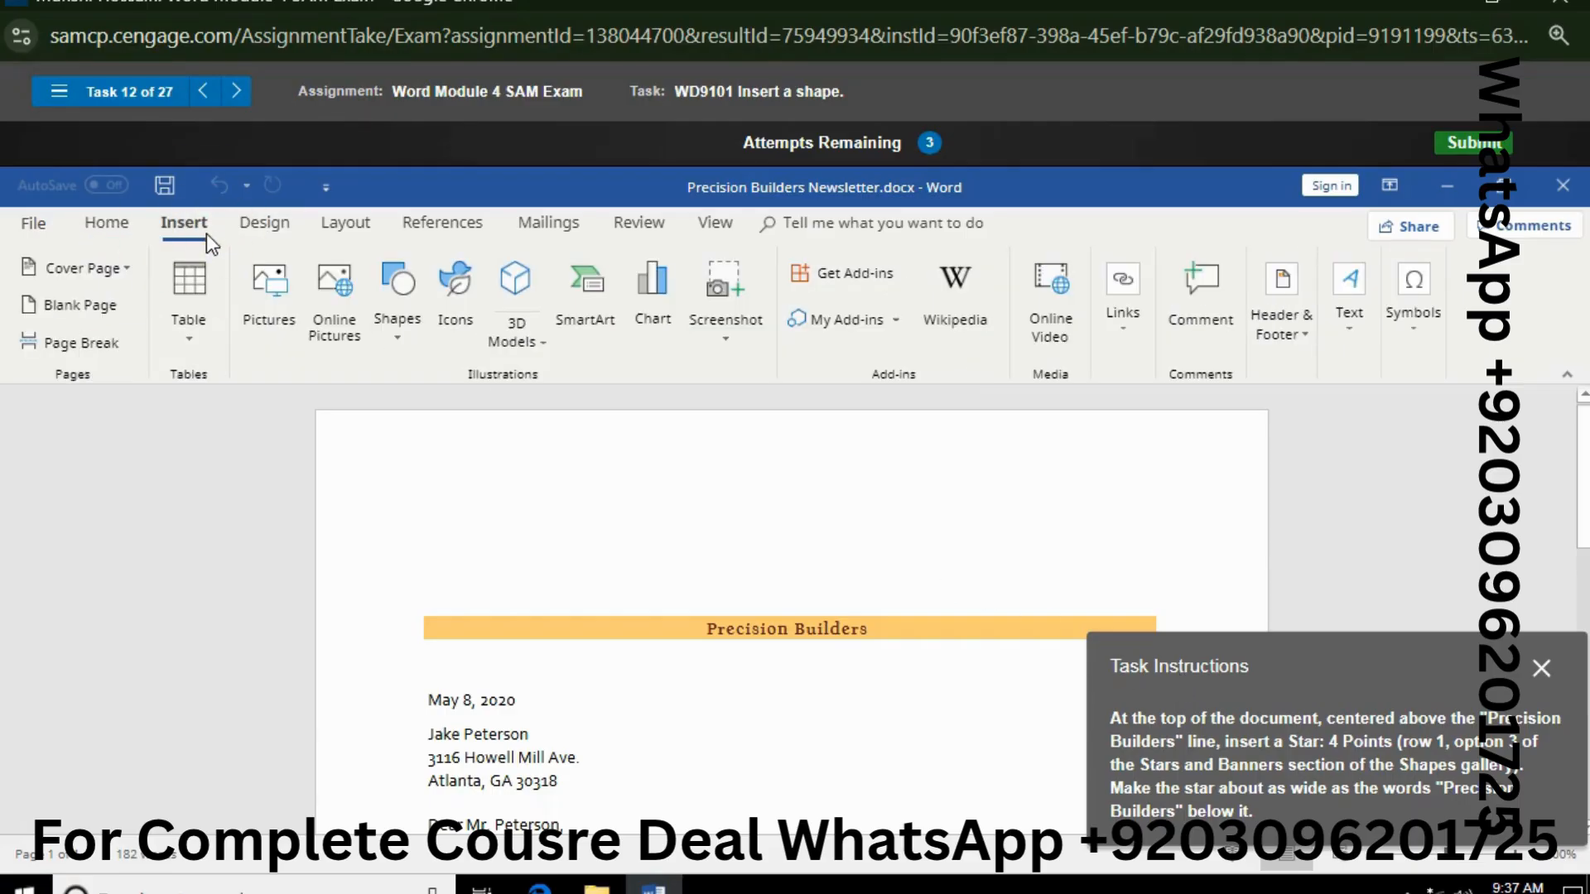
pyautogui.click(392, 329)
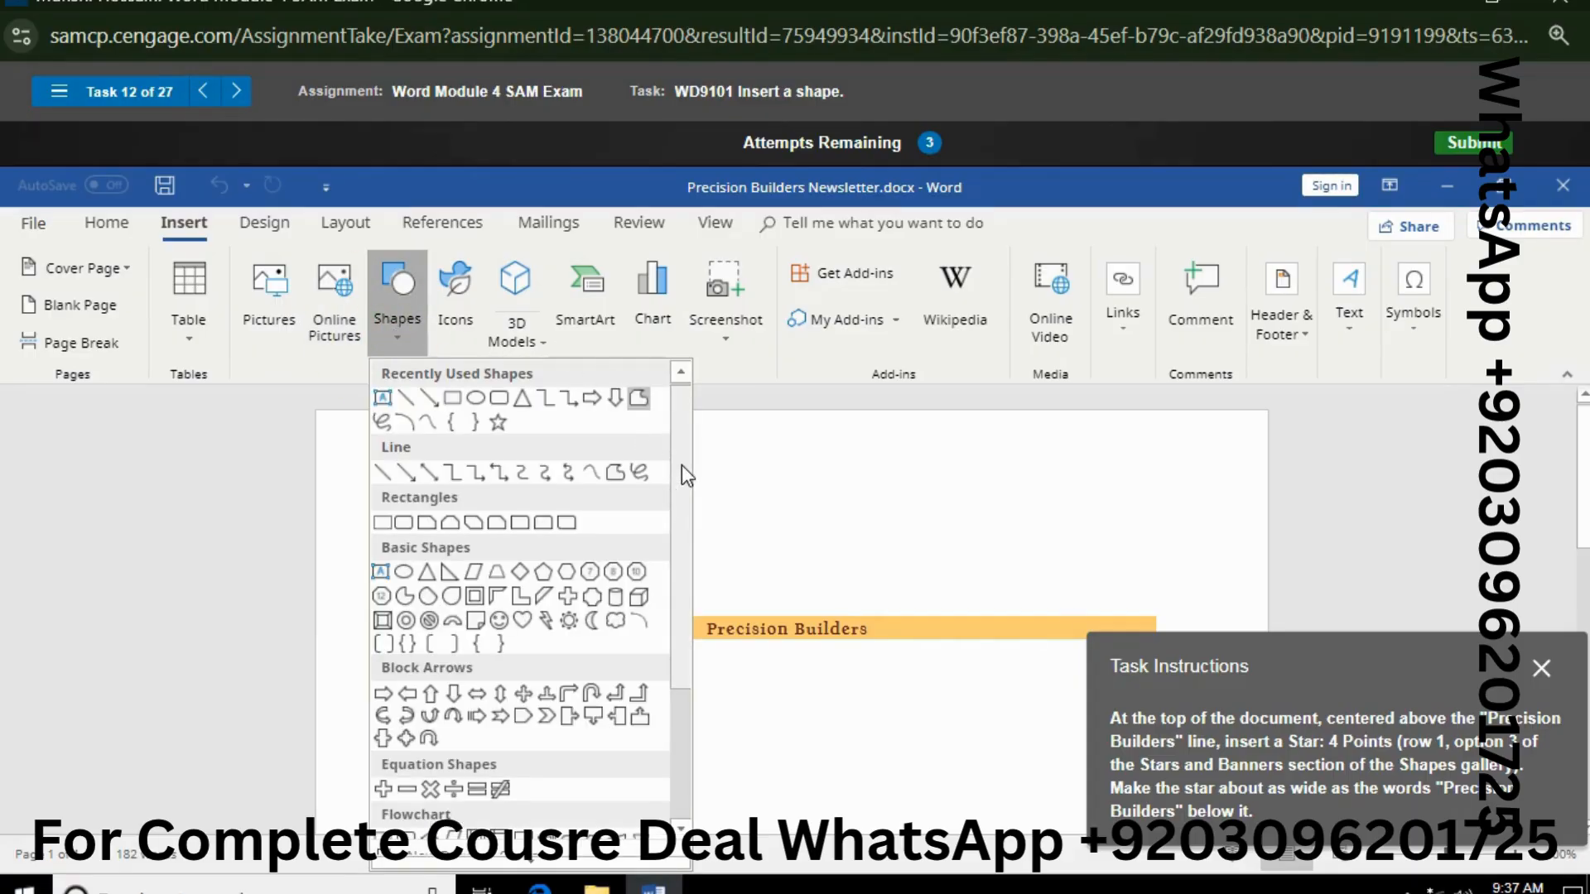
pyautogui.moveTo(682, 464); pyautogui.dragTo(698, 711)
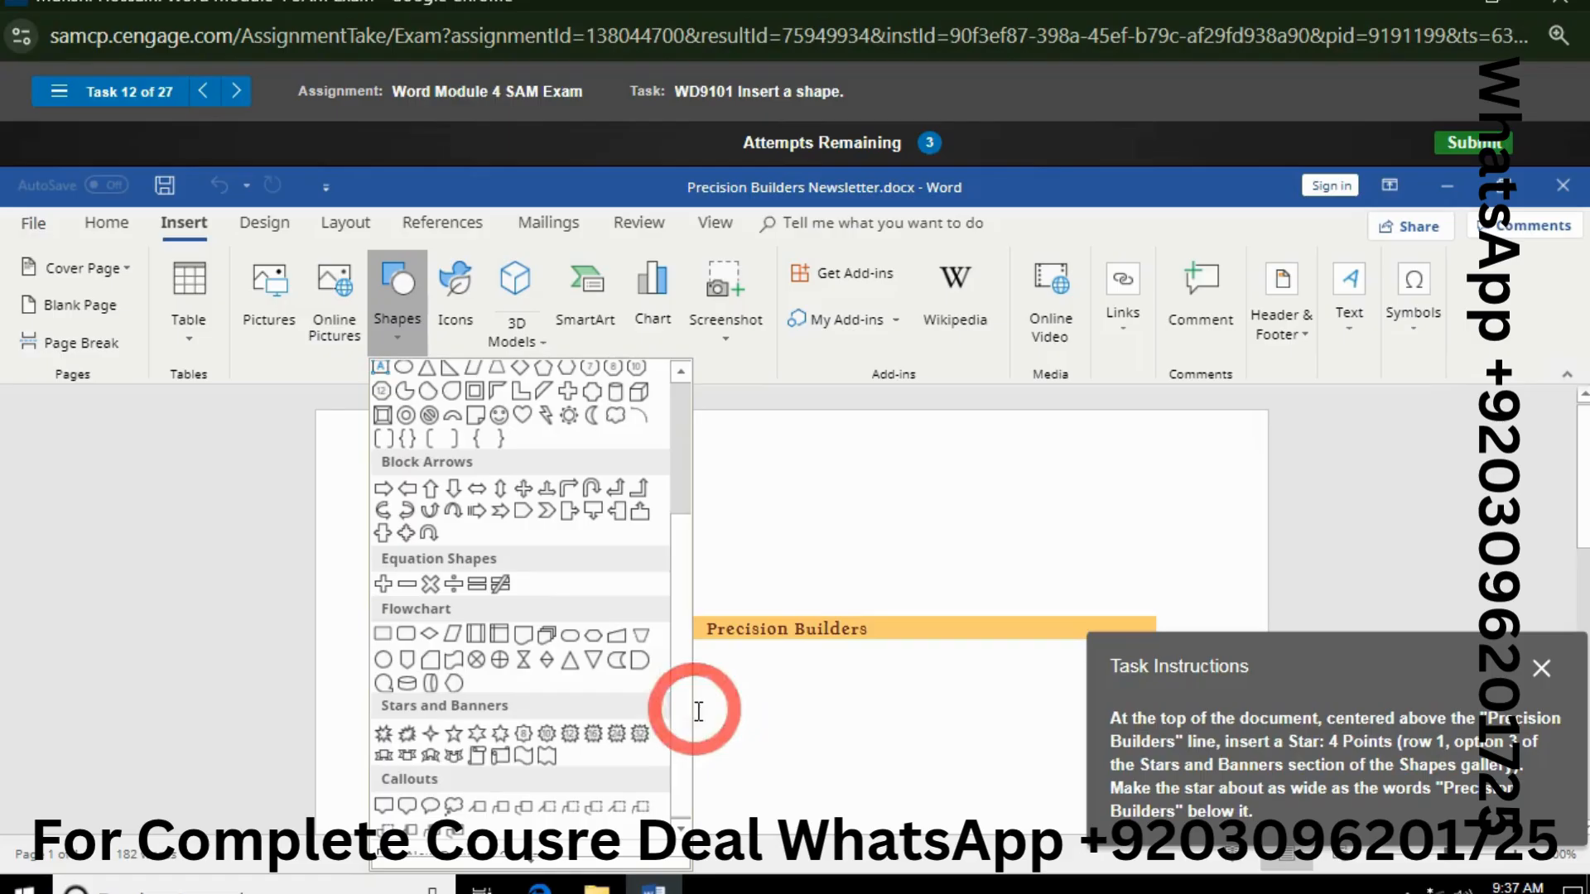
pyautogui.click(428, 735)
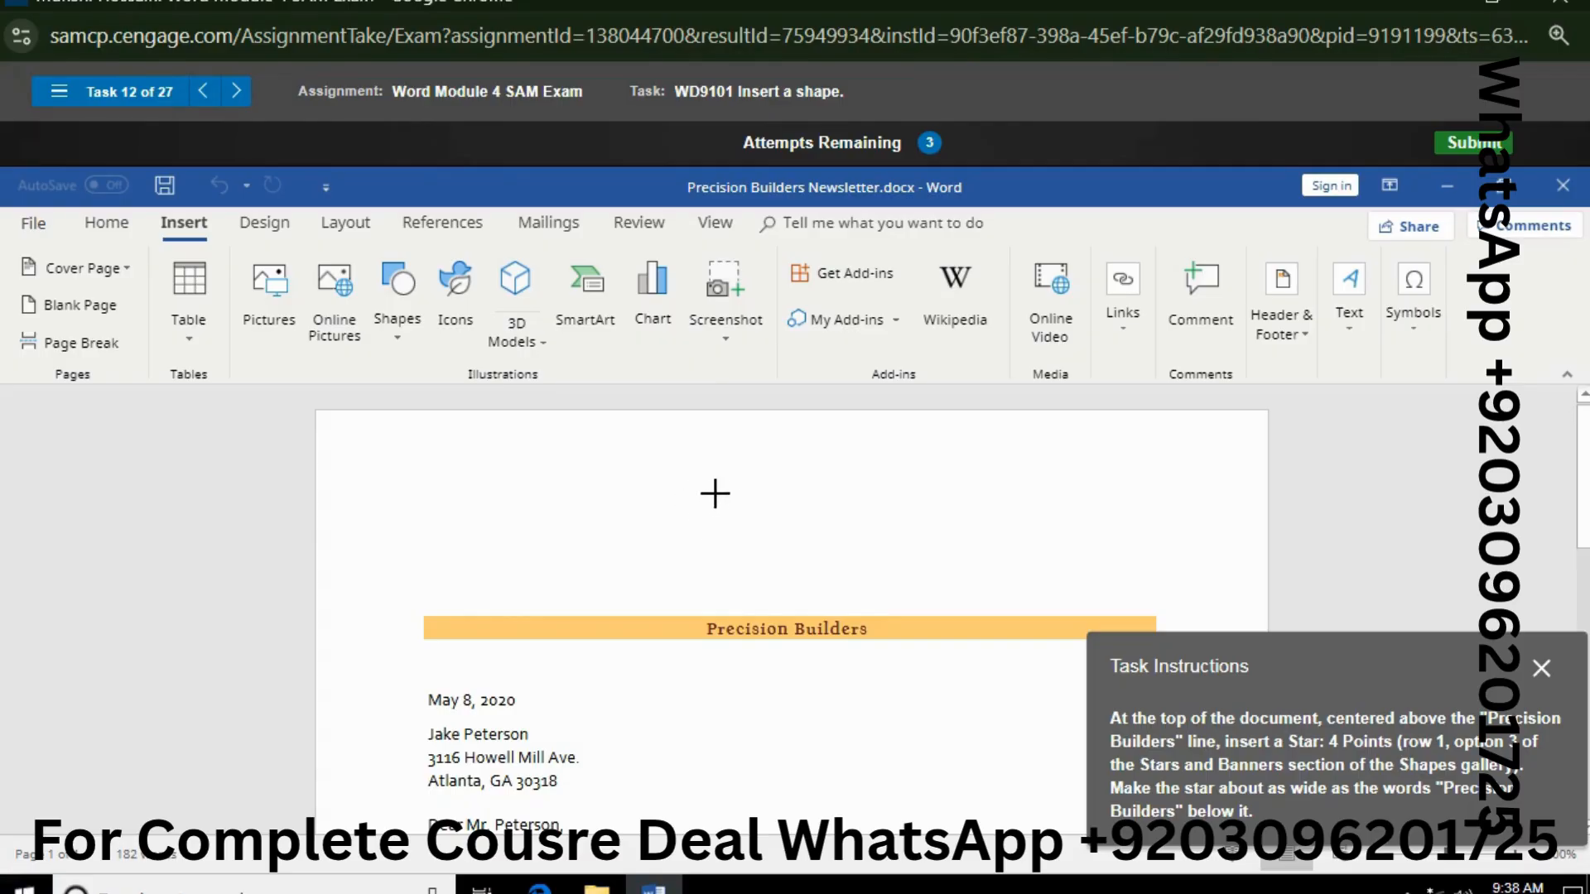
pyautogui.moveTo(712, 484); pyautogui.dragTo(844, 607)
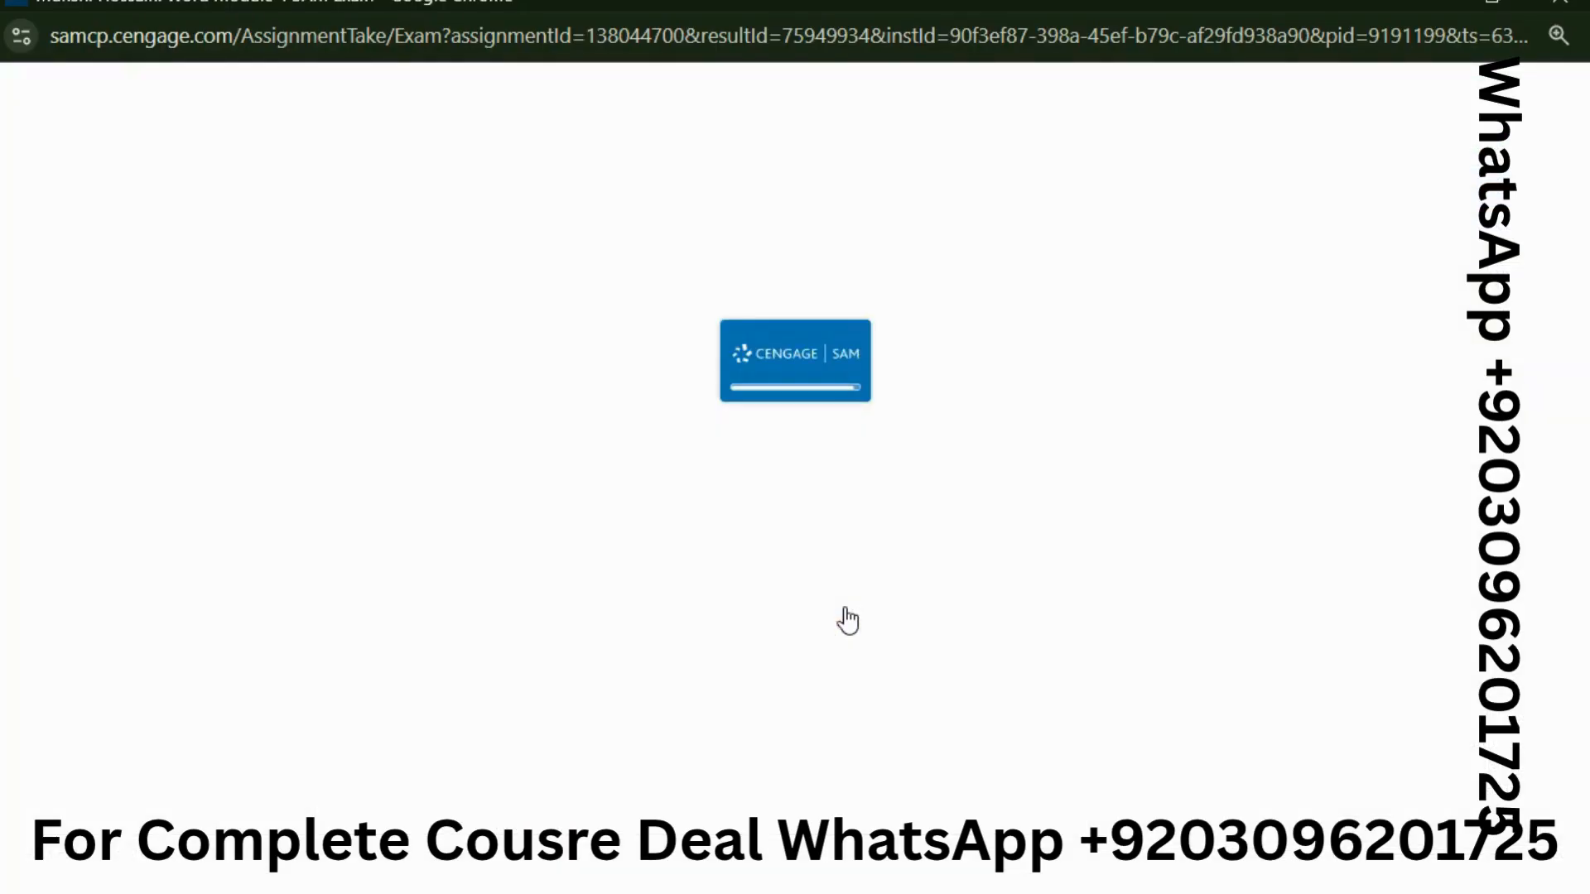
# Step: Apply the shape style Colored Fill - Lime, Accent 3 to the four-headed arrow
pyautogui.moveTo(1116, 747); pyautogui.dragTo(1078, 472)
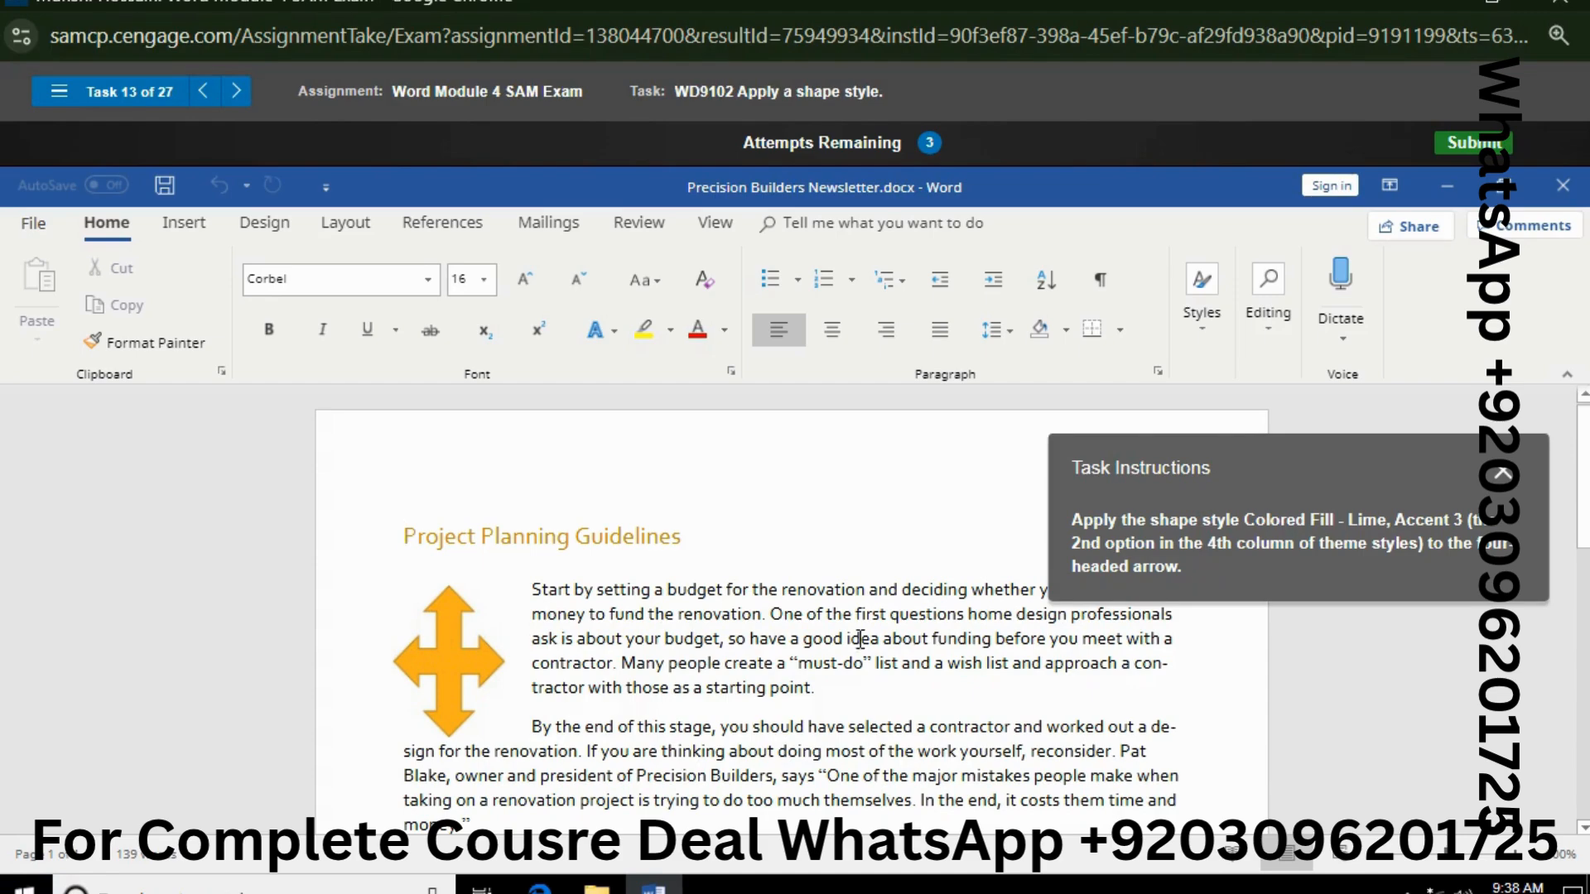
pyautogui.click(450, 654)
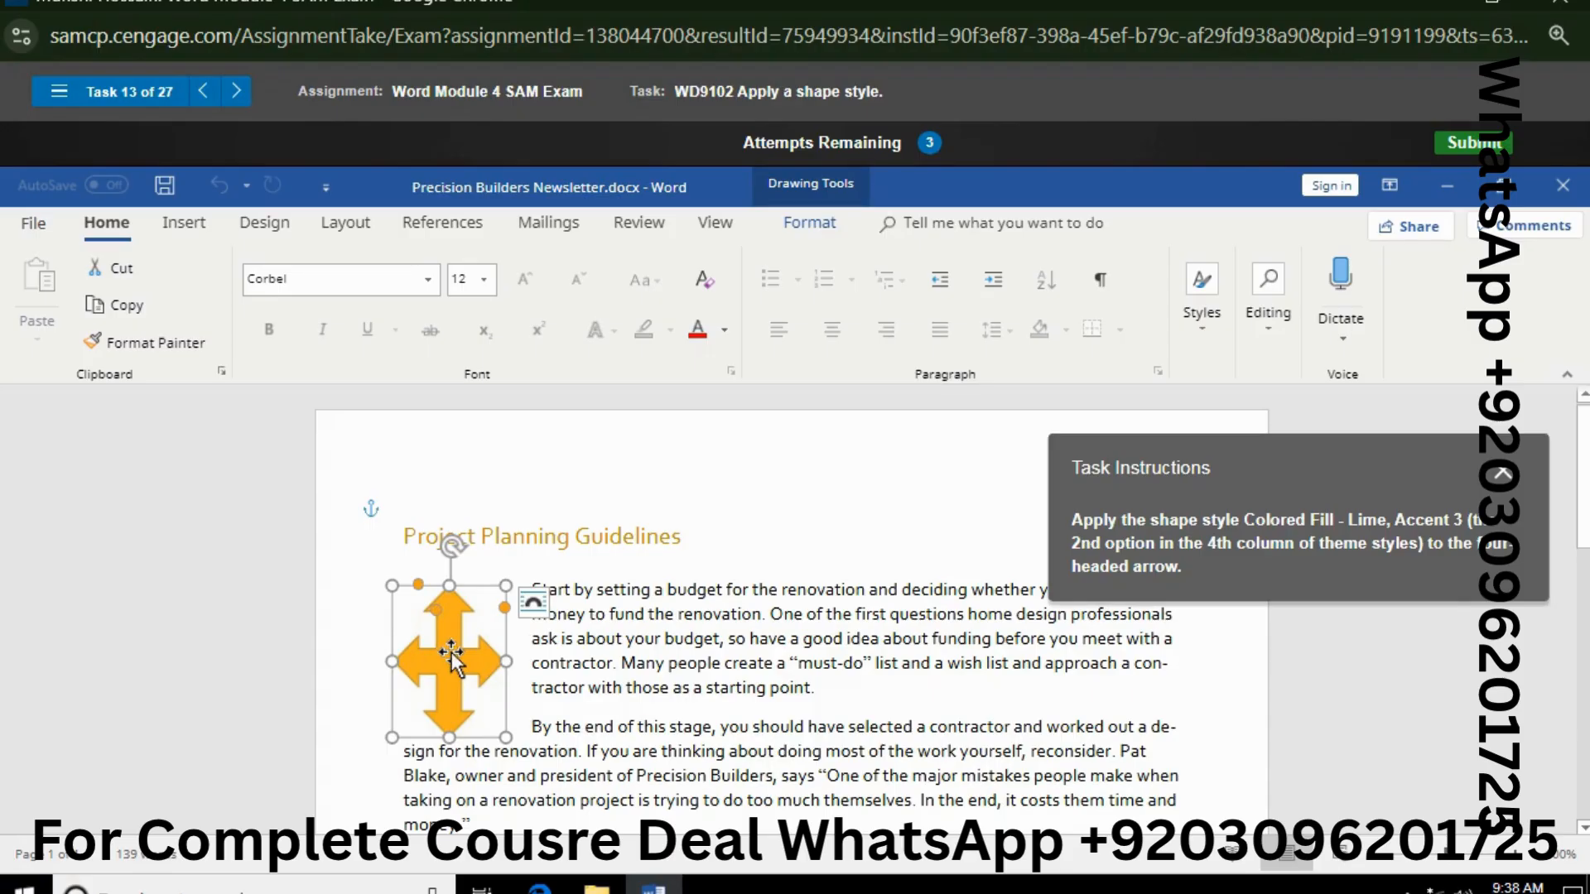
pyautogui.click(798, 222)
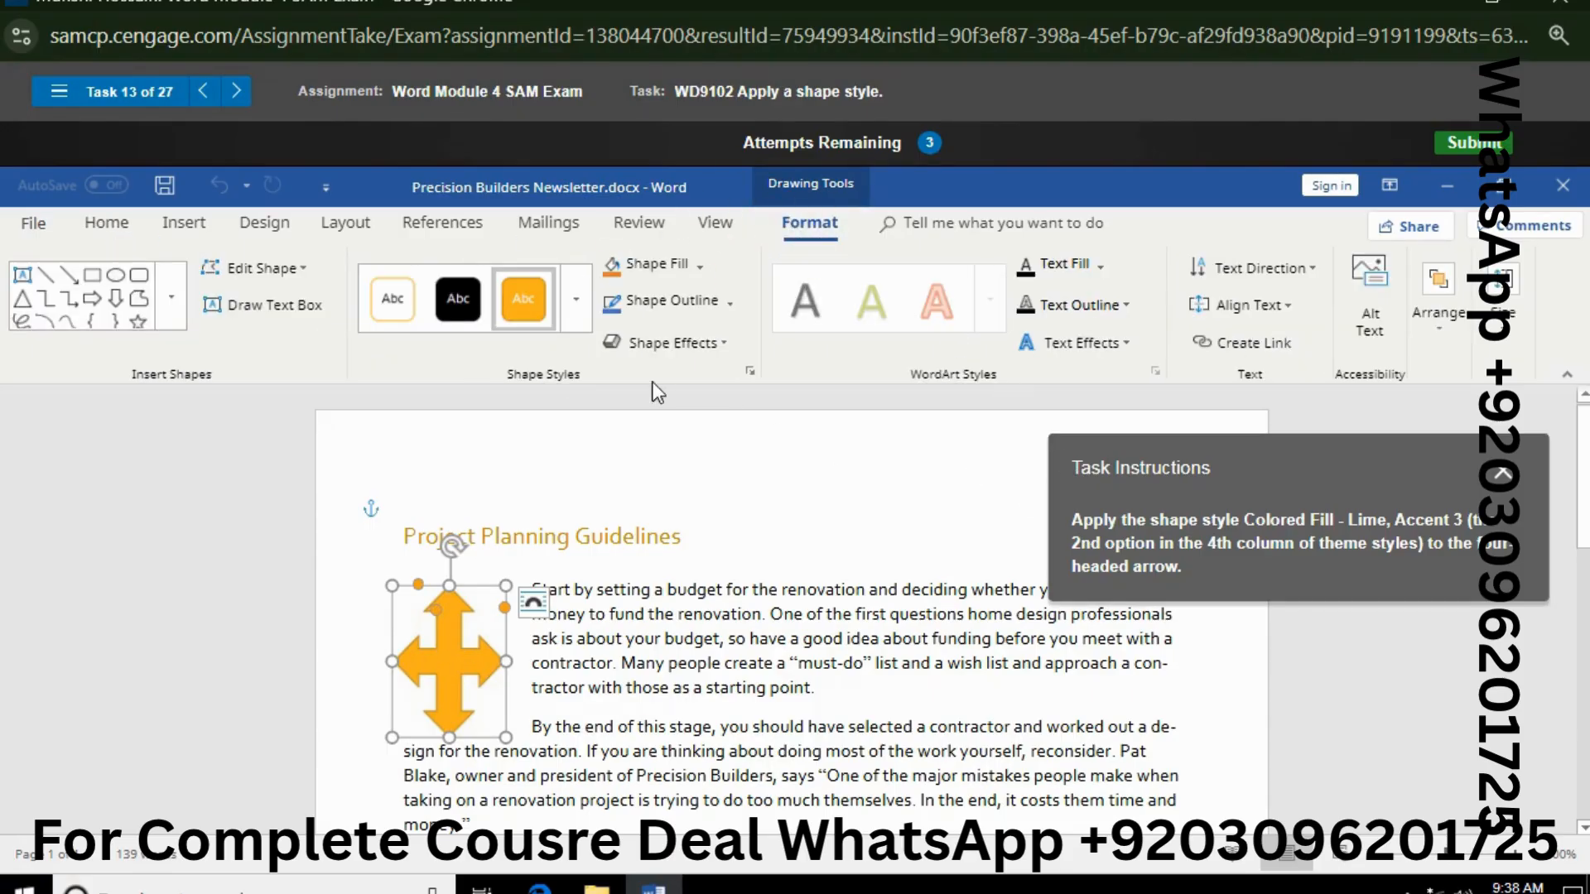
pyautogui.click(584, 321)
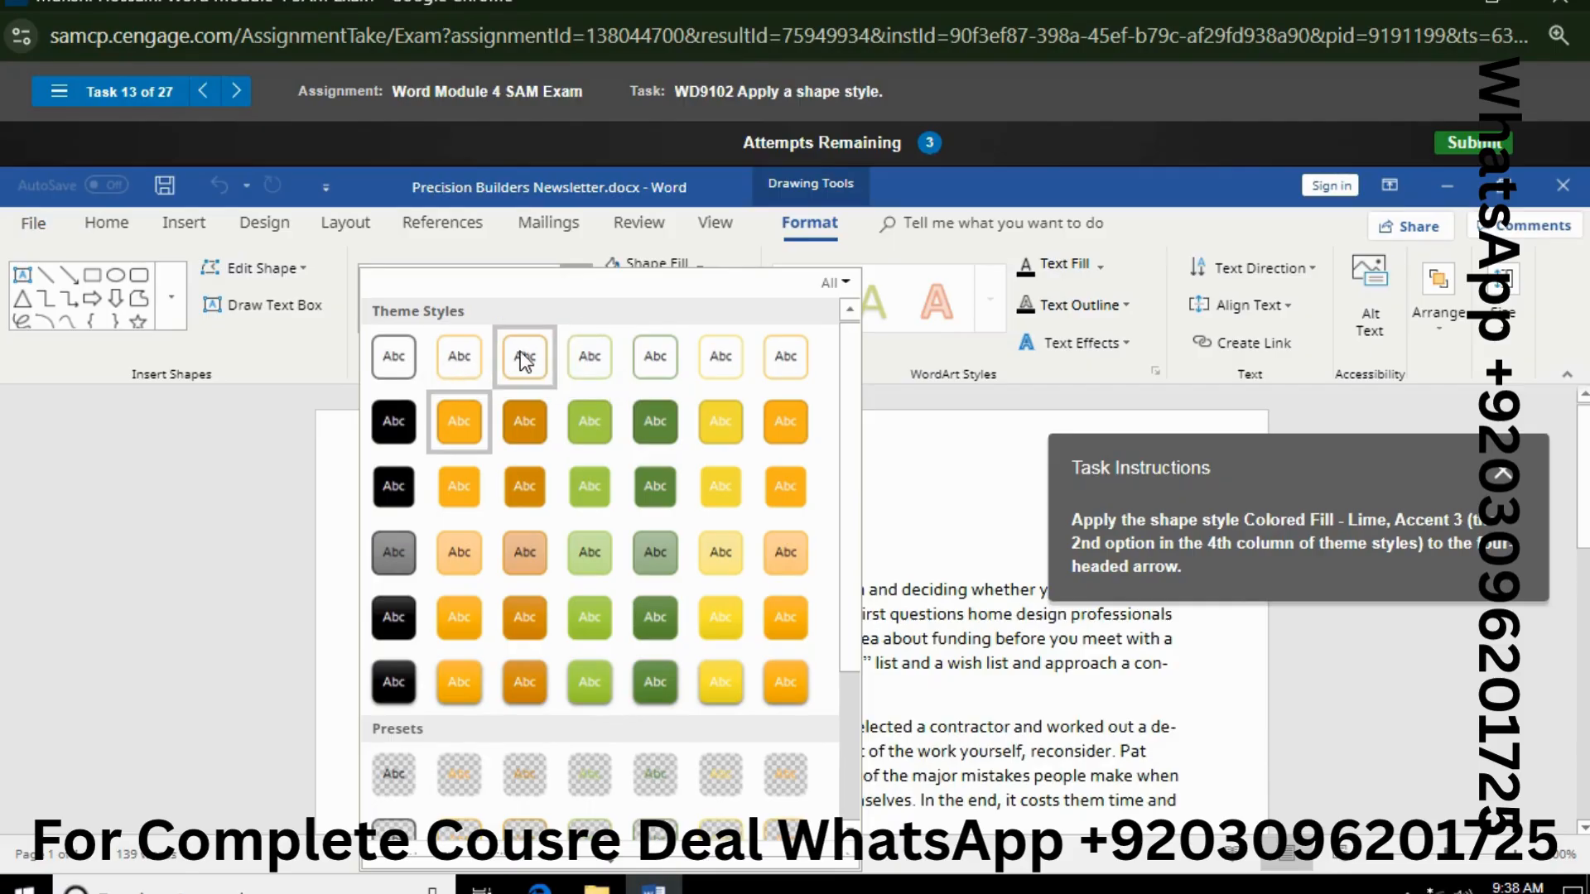
pyautogui.click(593, 443)
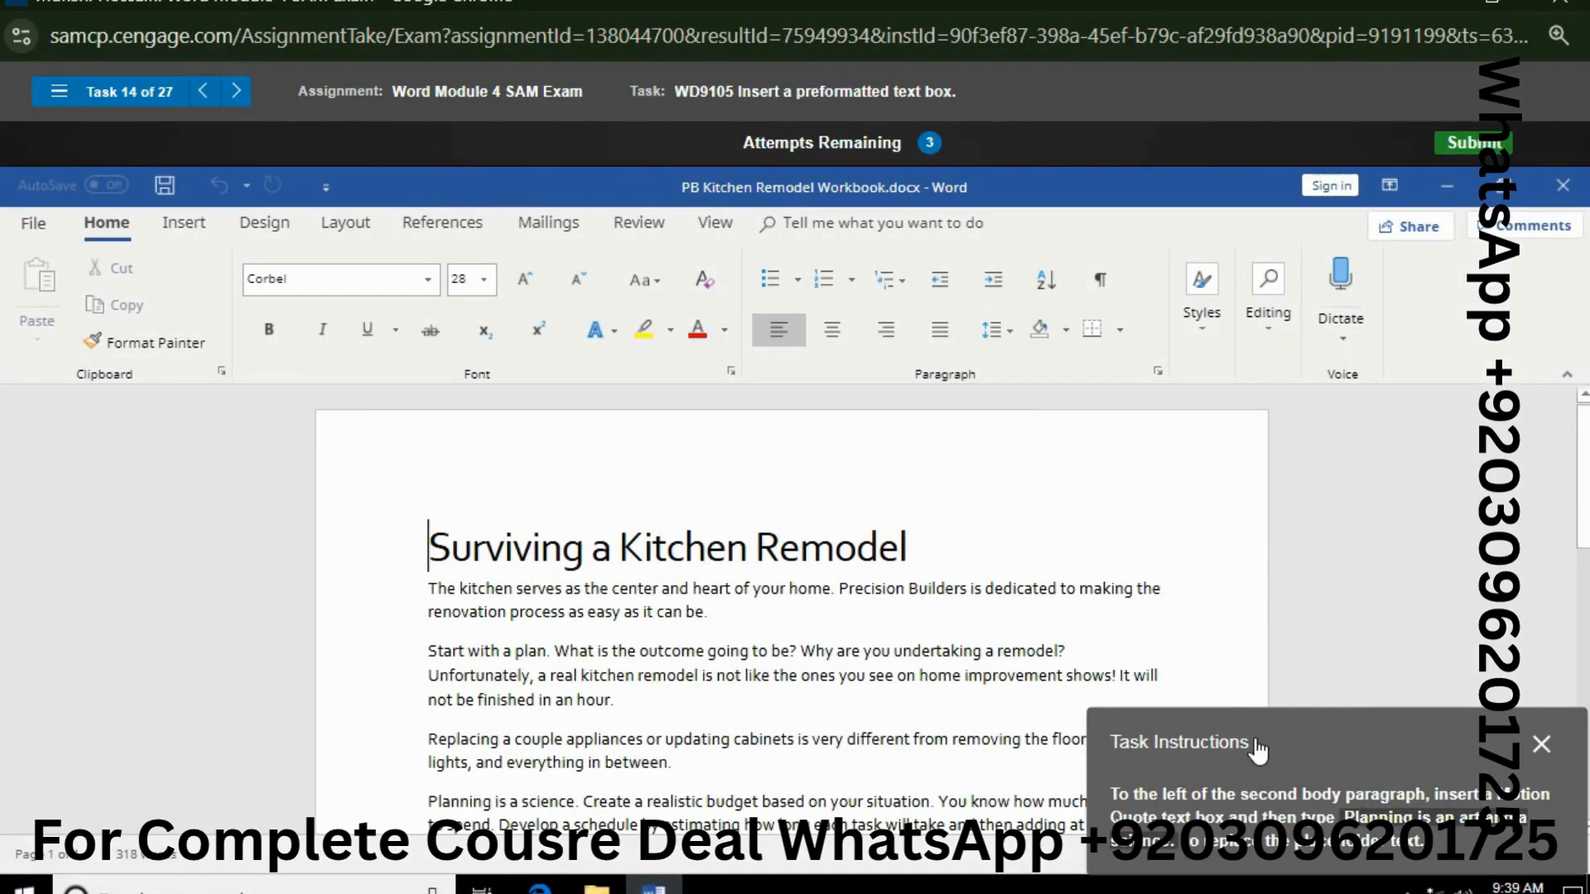
# Step: Insert a Motion Quote preformatted text box beside the second body paragraph, starting "Start with a plan."
pyautogui.moveTo(1258, 743); pyautogui.dragTo(1214, 388)
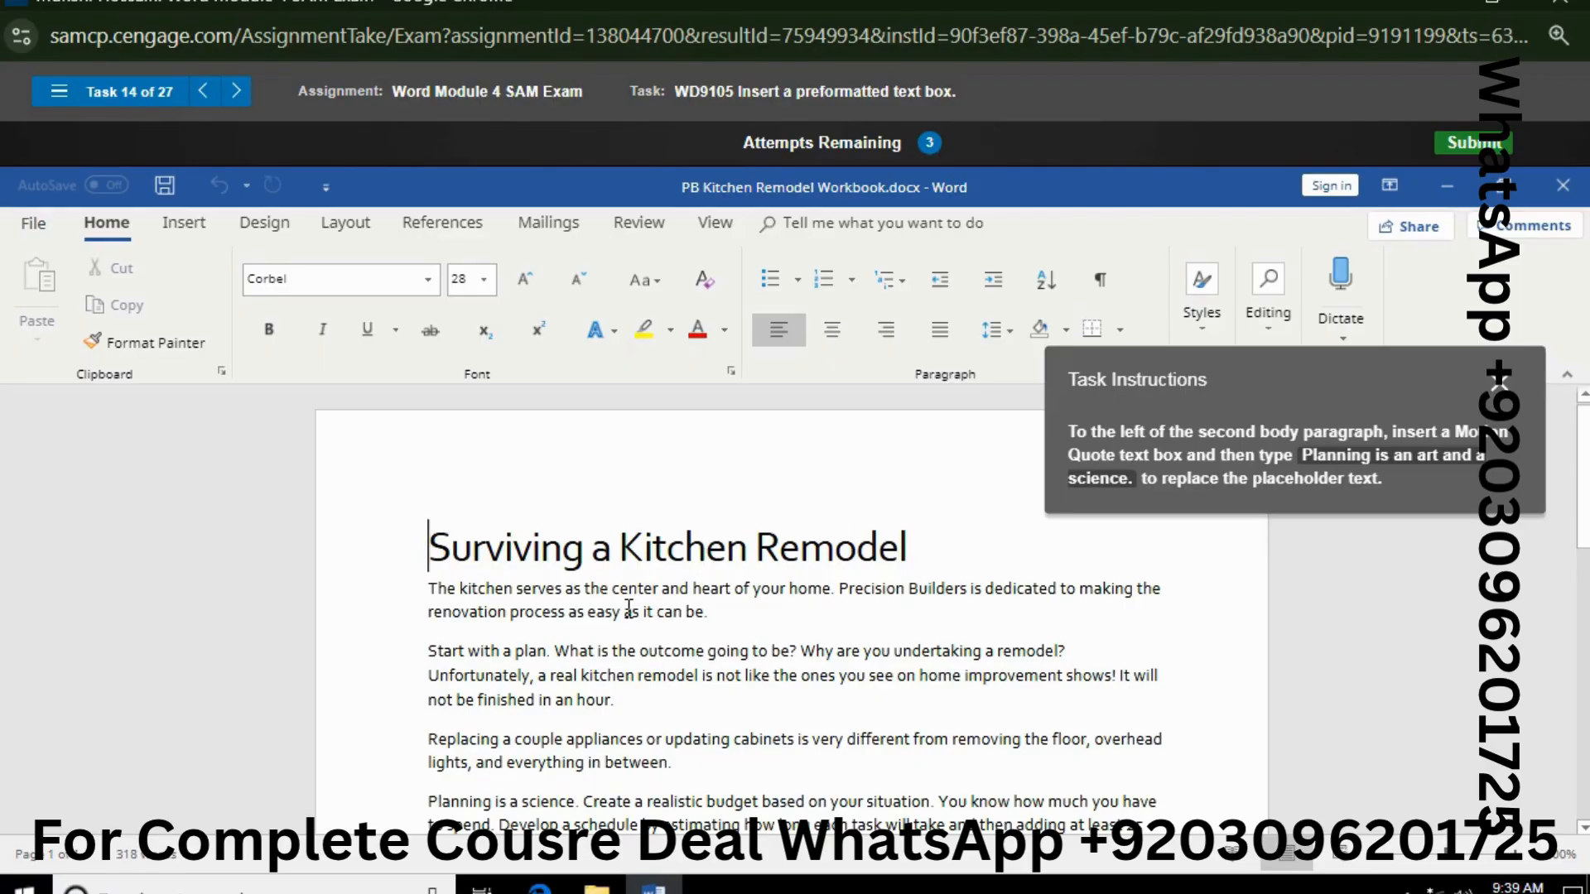
pyautogui.click(430, 650)
pyautogui.click(184, 222)
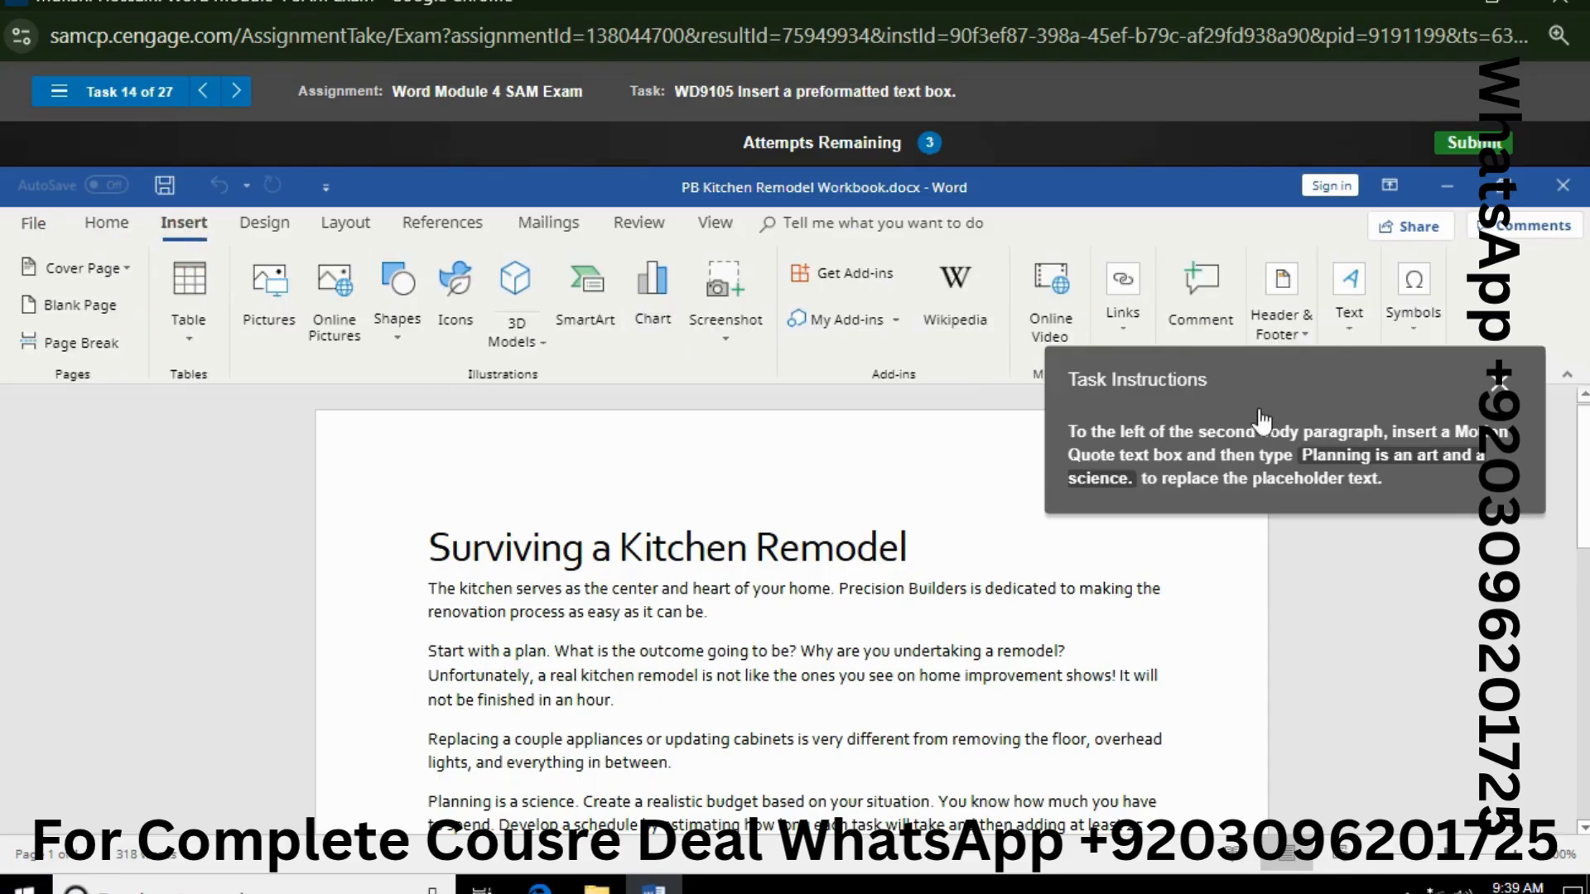
pyautogui.moveTo(1260, 410); pyautogui.dragTo(546, 397)
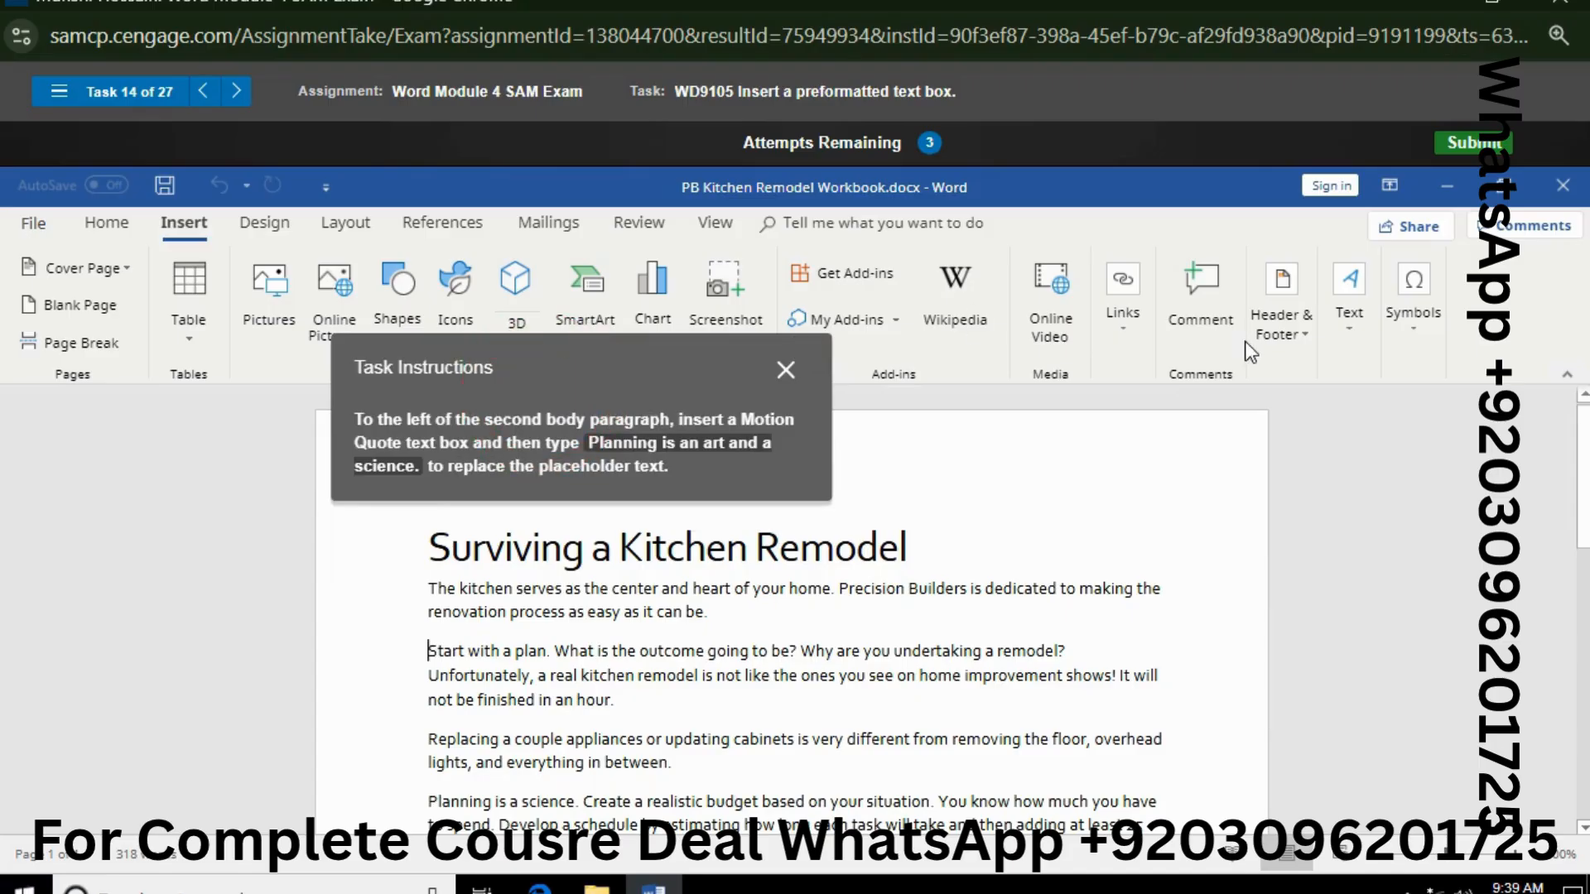
pyautogui.click(1334, 325)
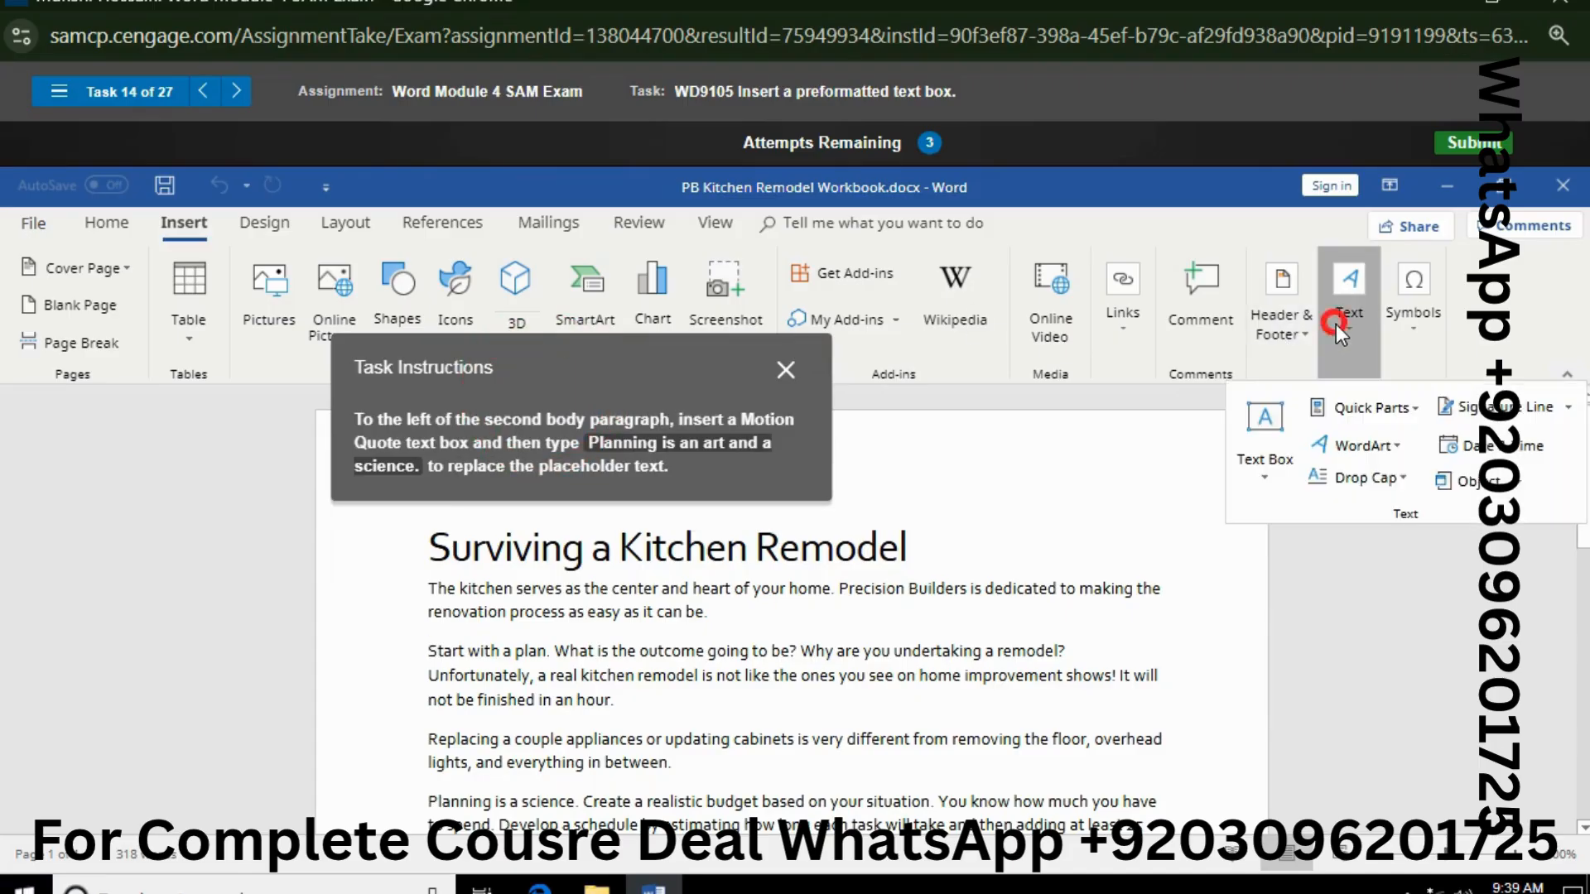
pyautogui.click(1253, 485)
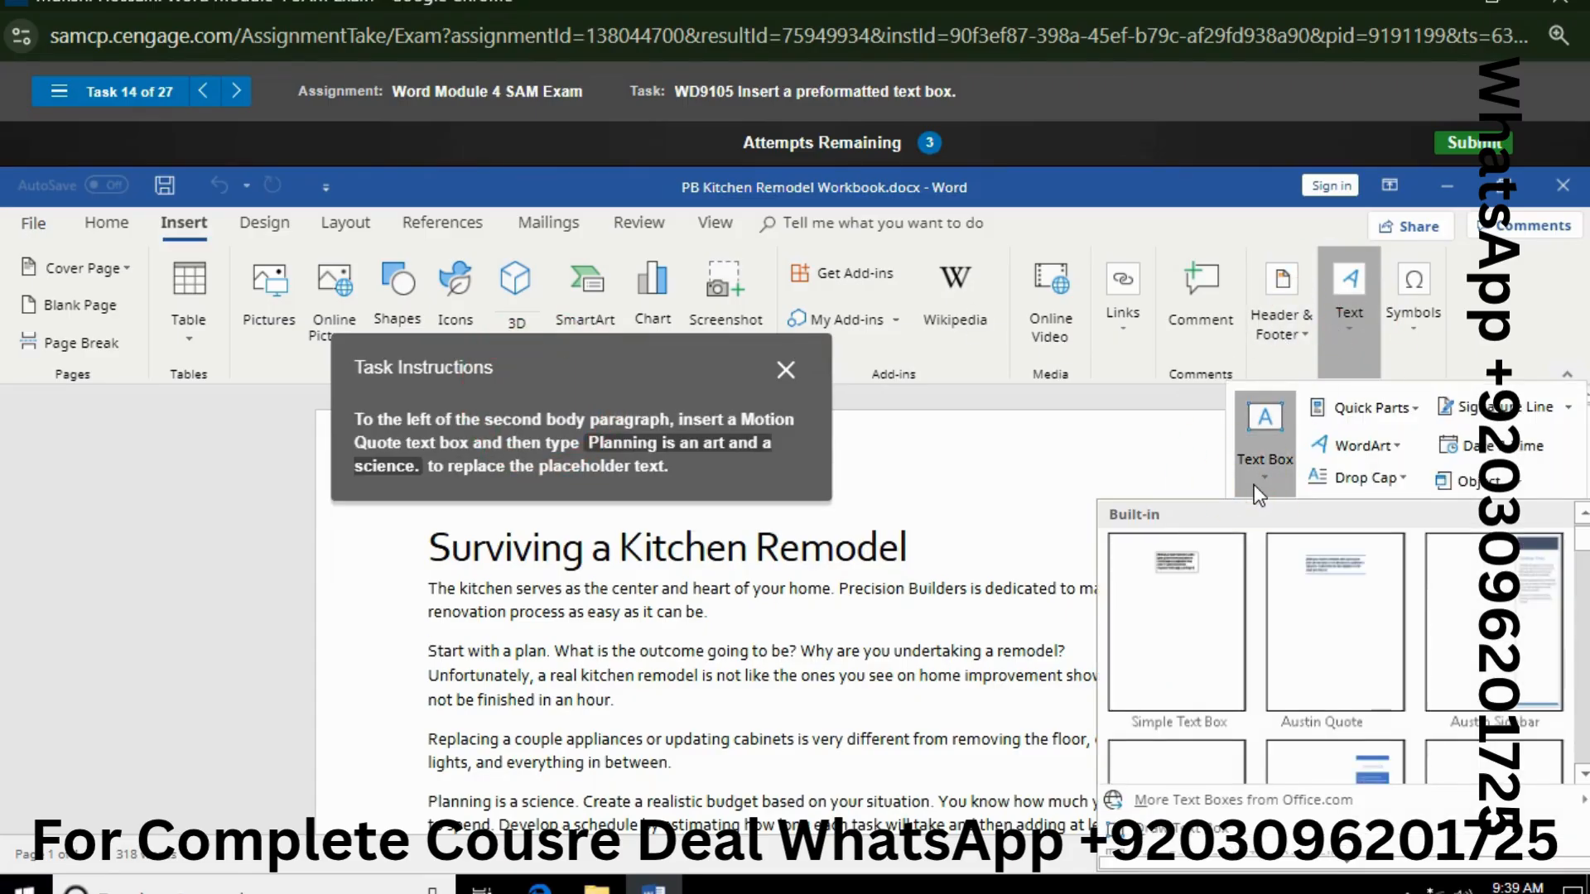
pyautogui.click(1581, 783)
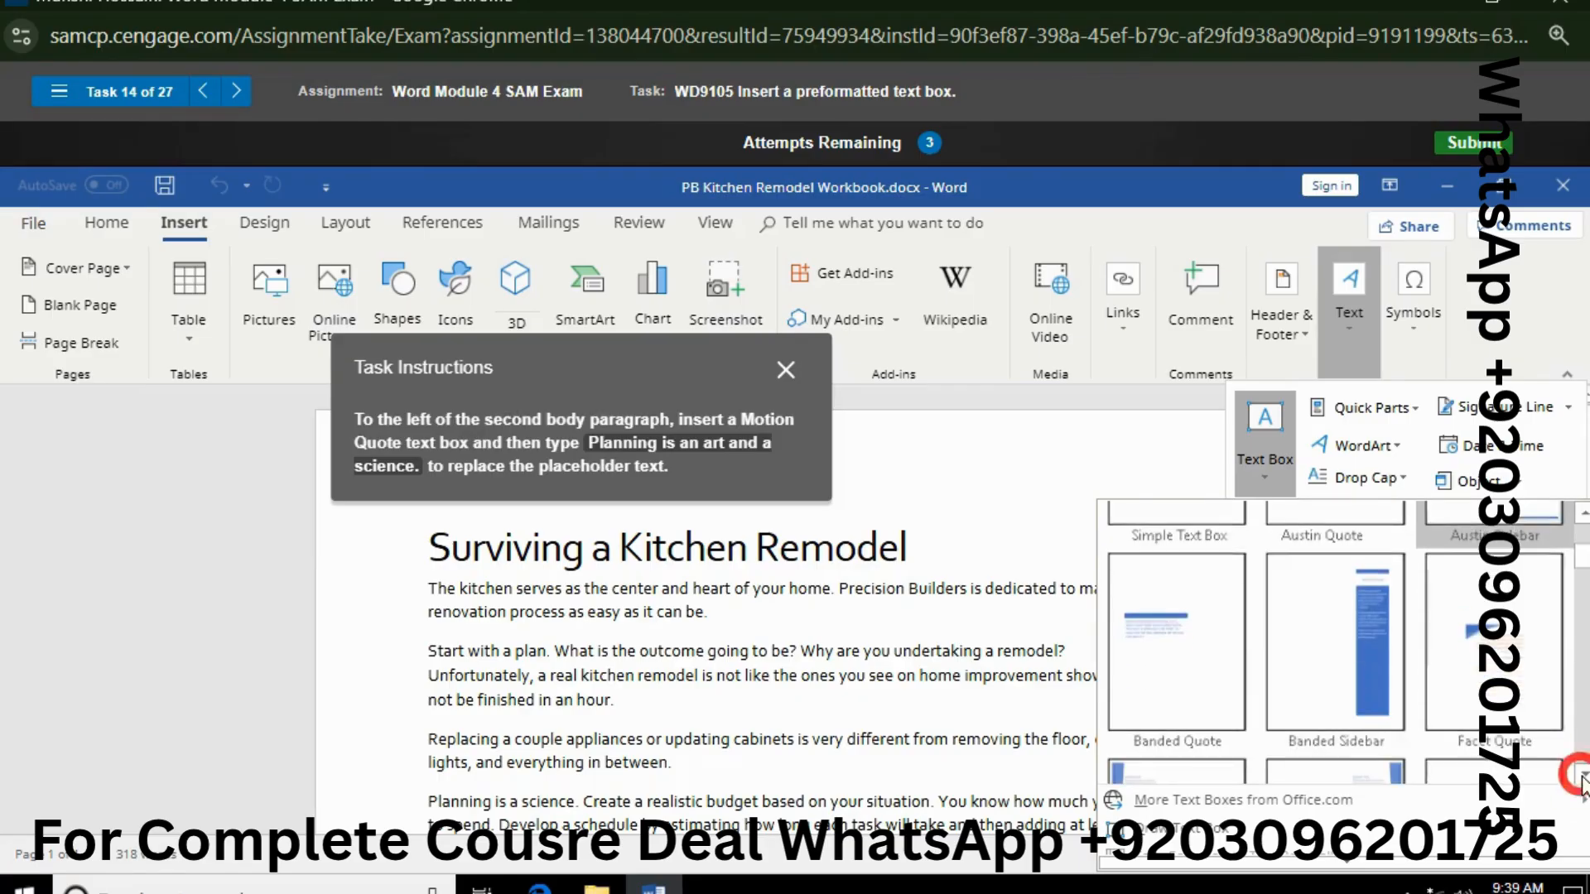
pyautogui.click(1581, 782)
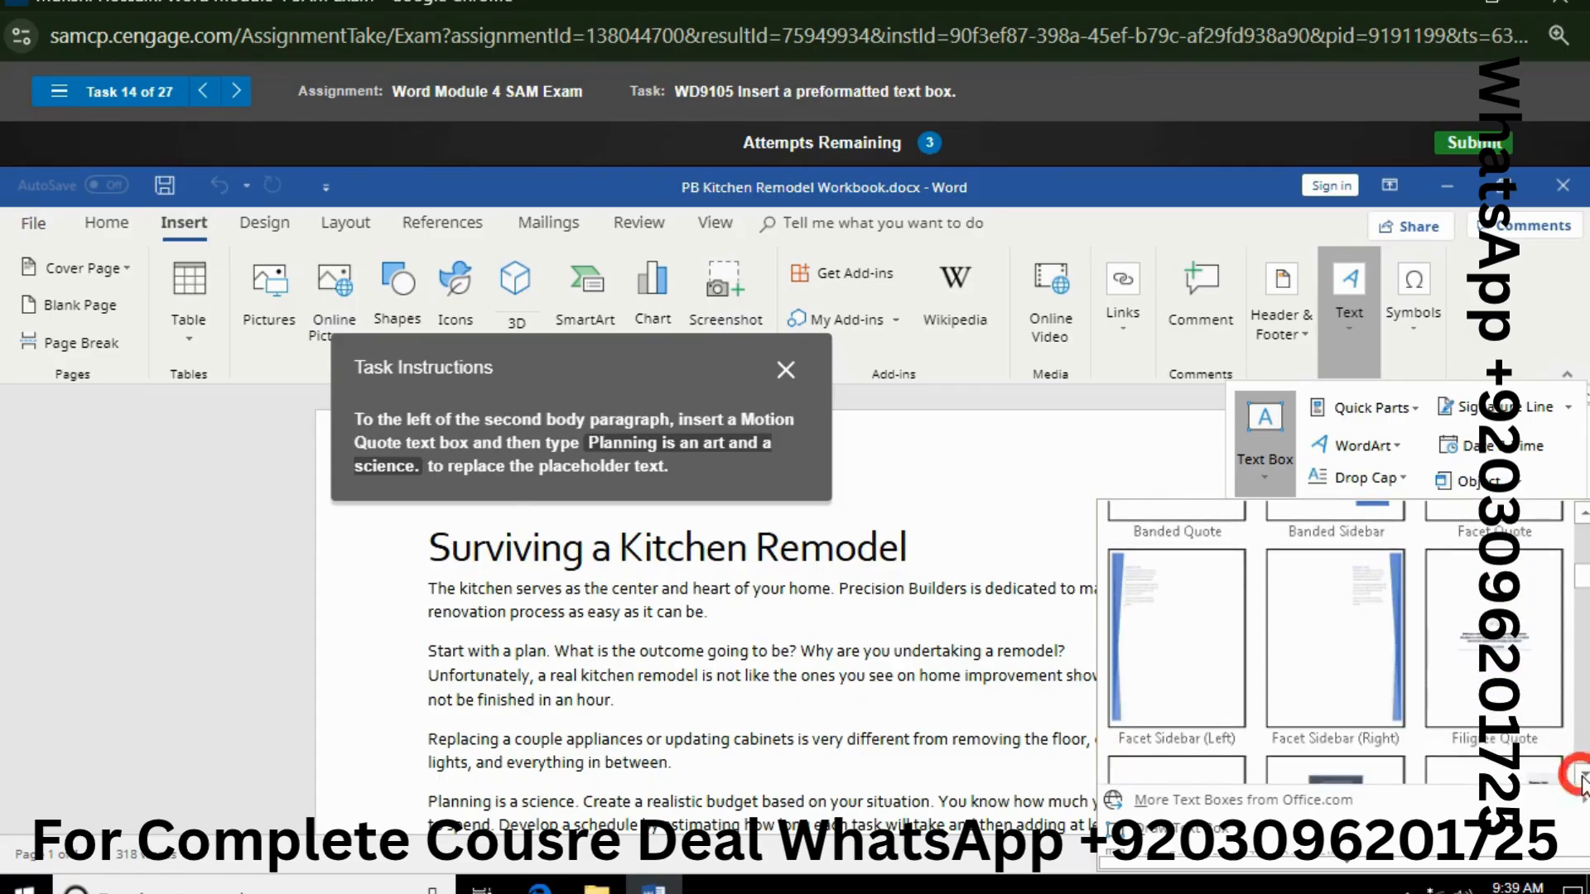
pyautogui.click(1581, 782)
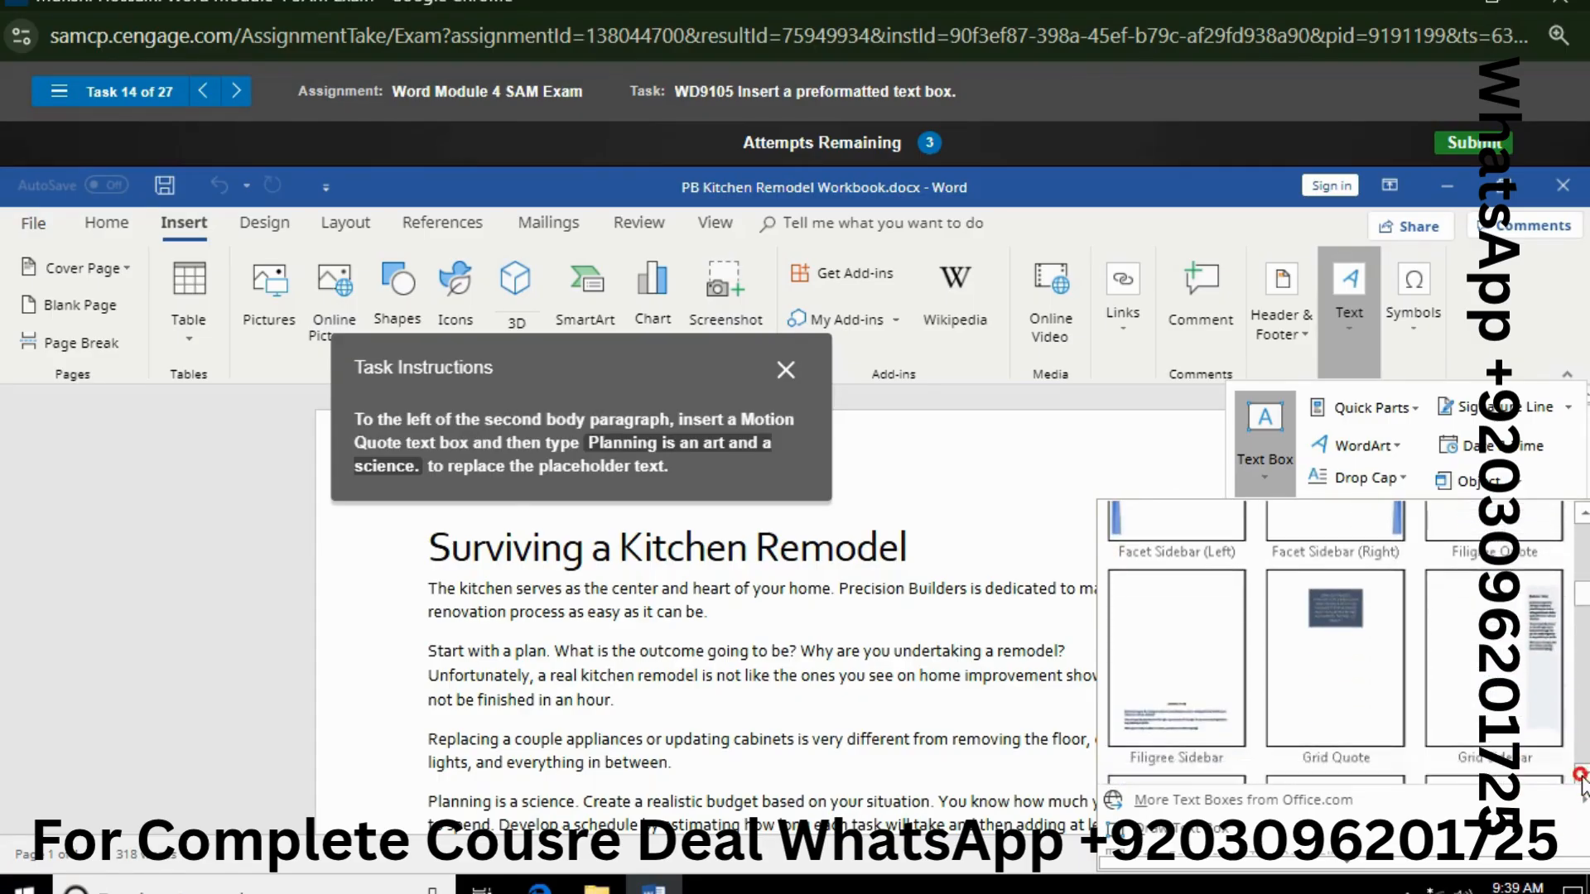
pyautogui.click(1581, 782)
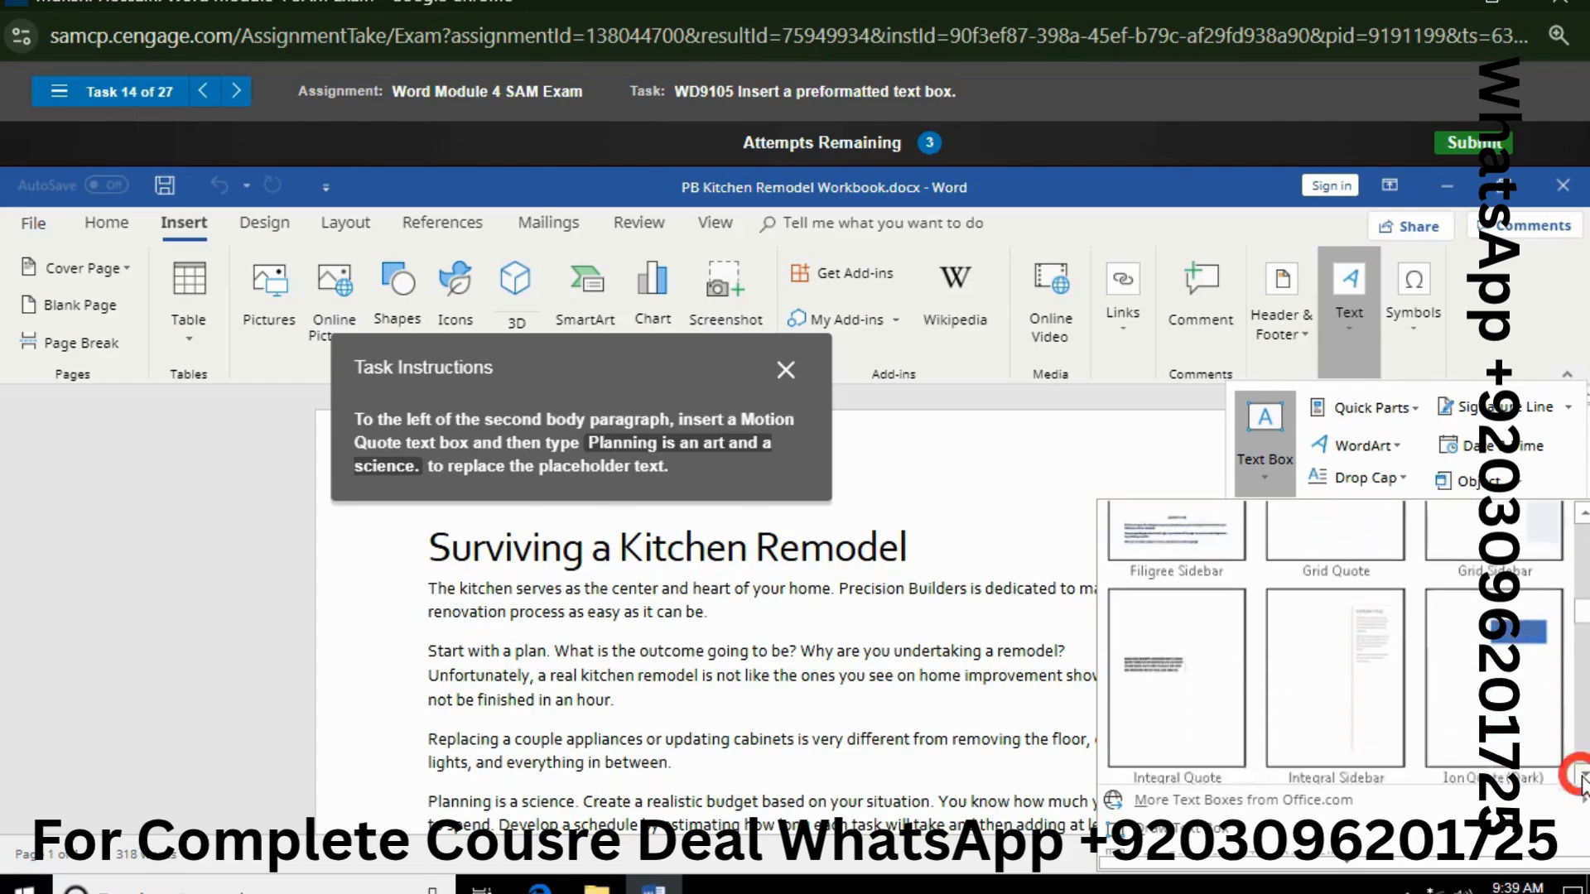
pyautogui.click(1582, 782)
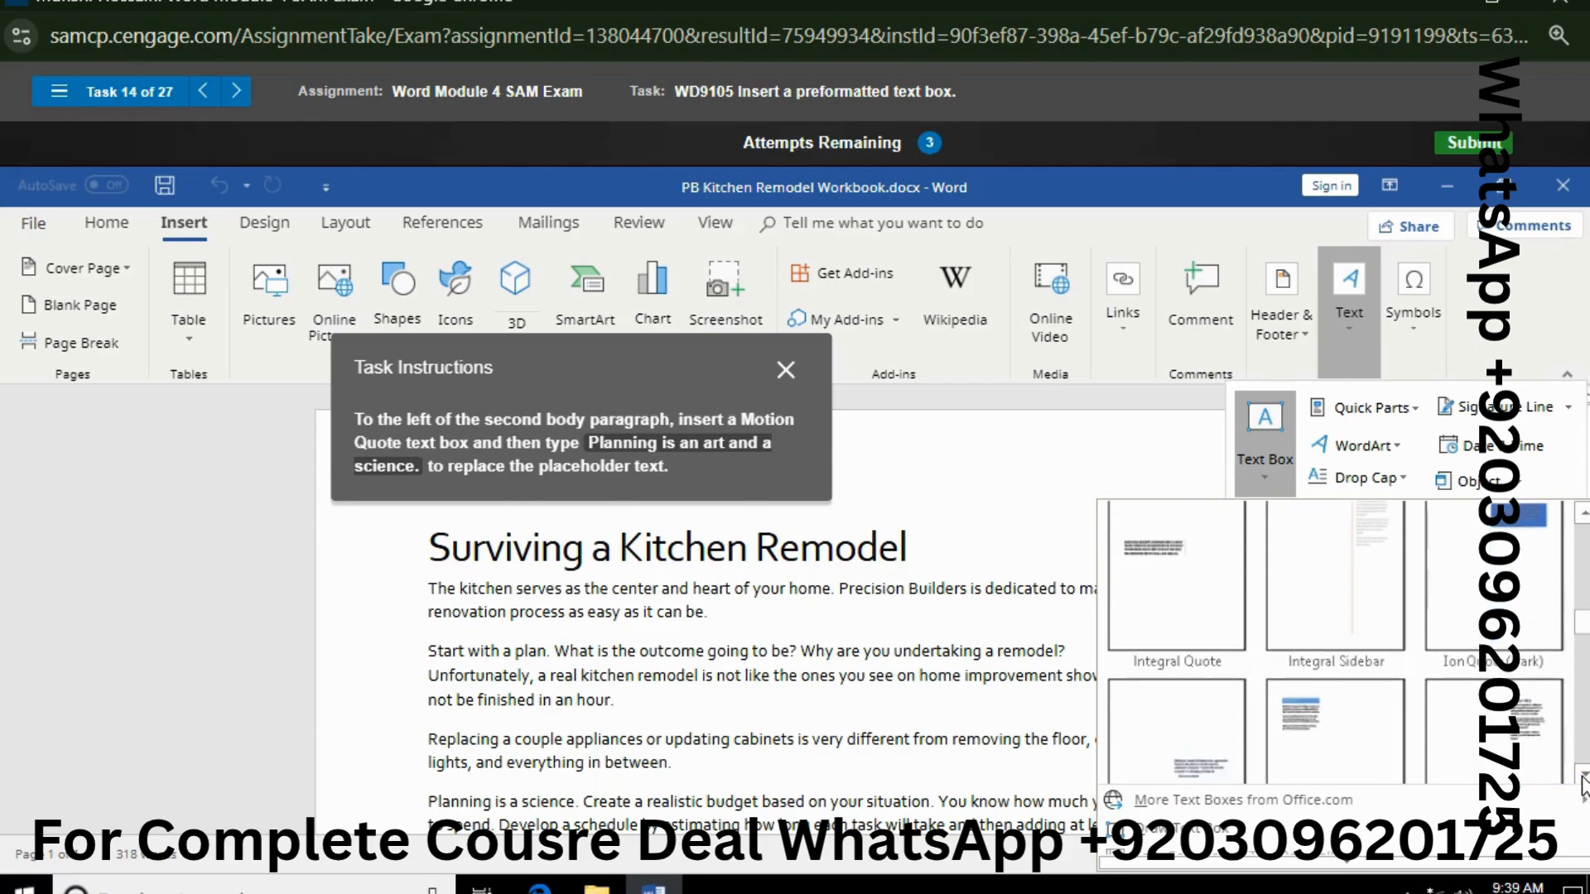
pyautogui.click(1581, 783)
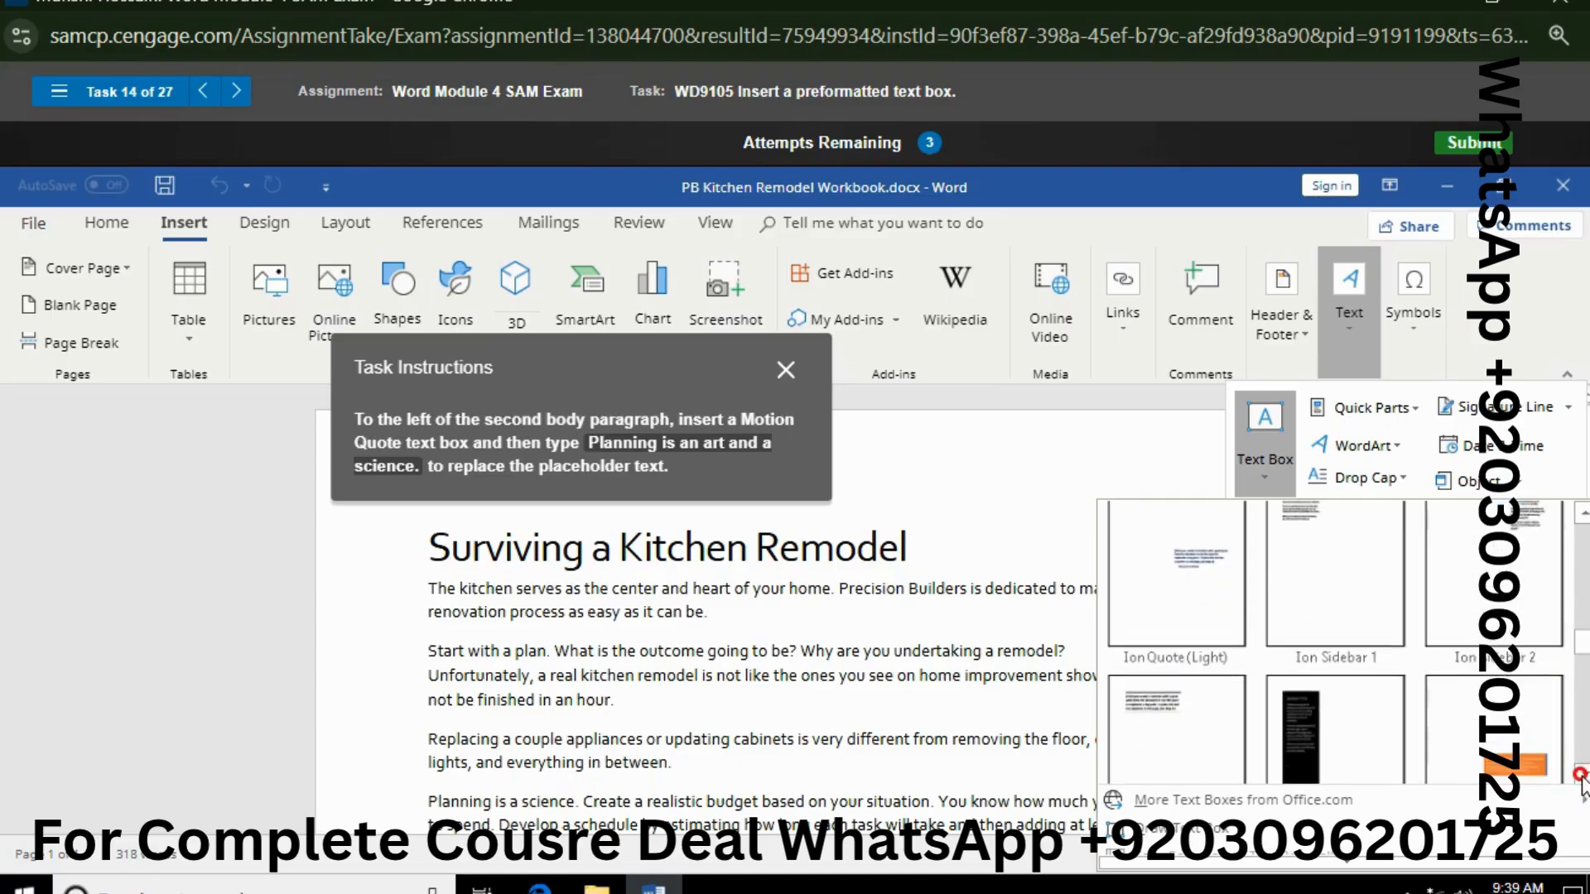
pyautogui.click(1579, 778)
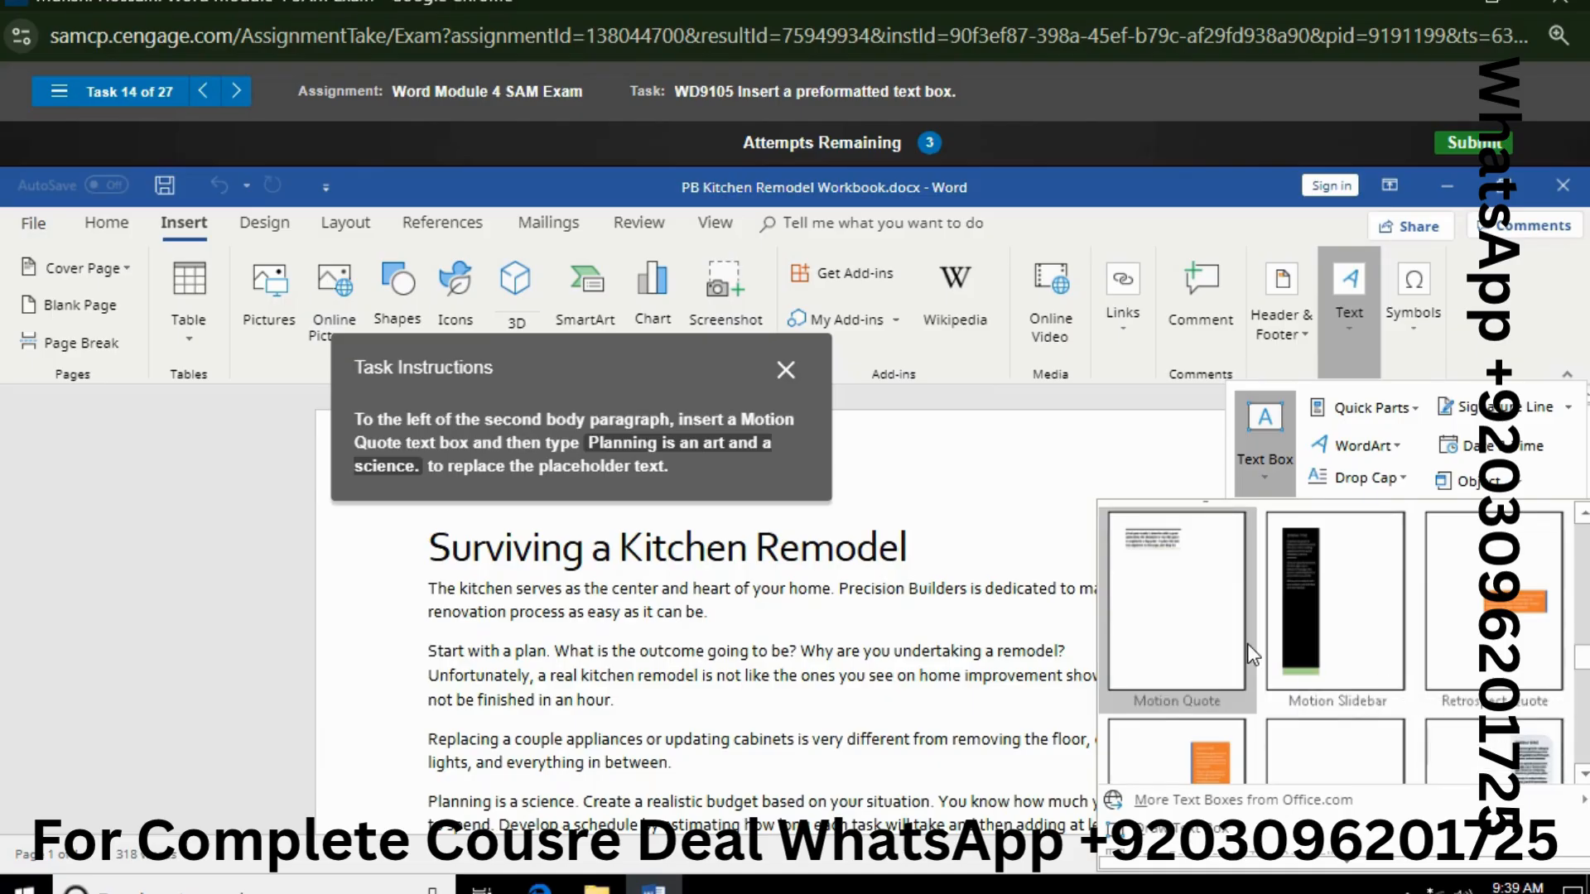
pyautogui.click(1193, 640)
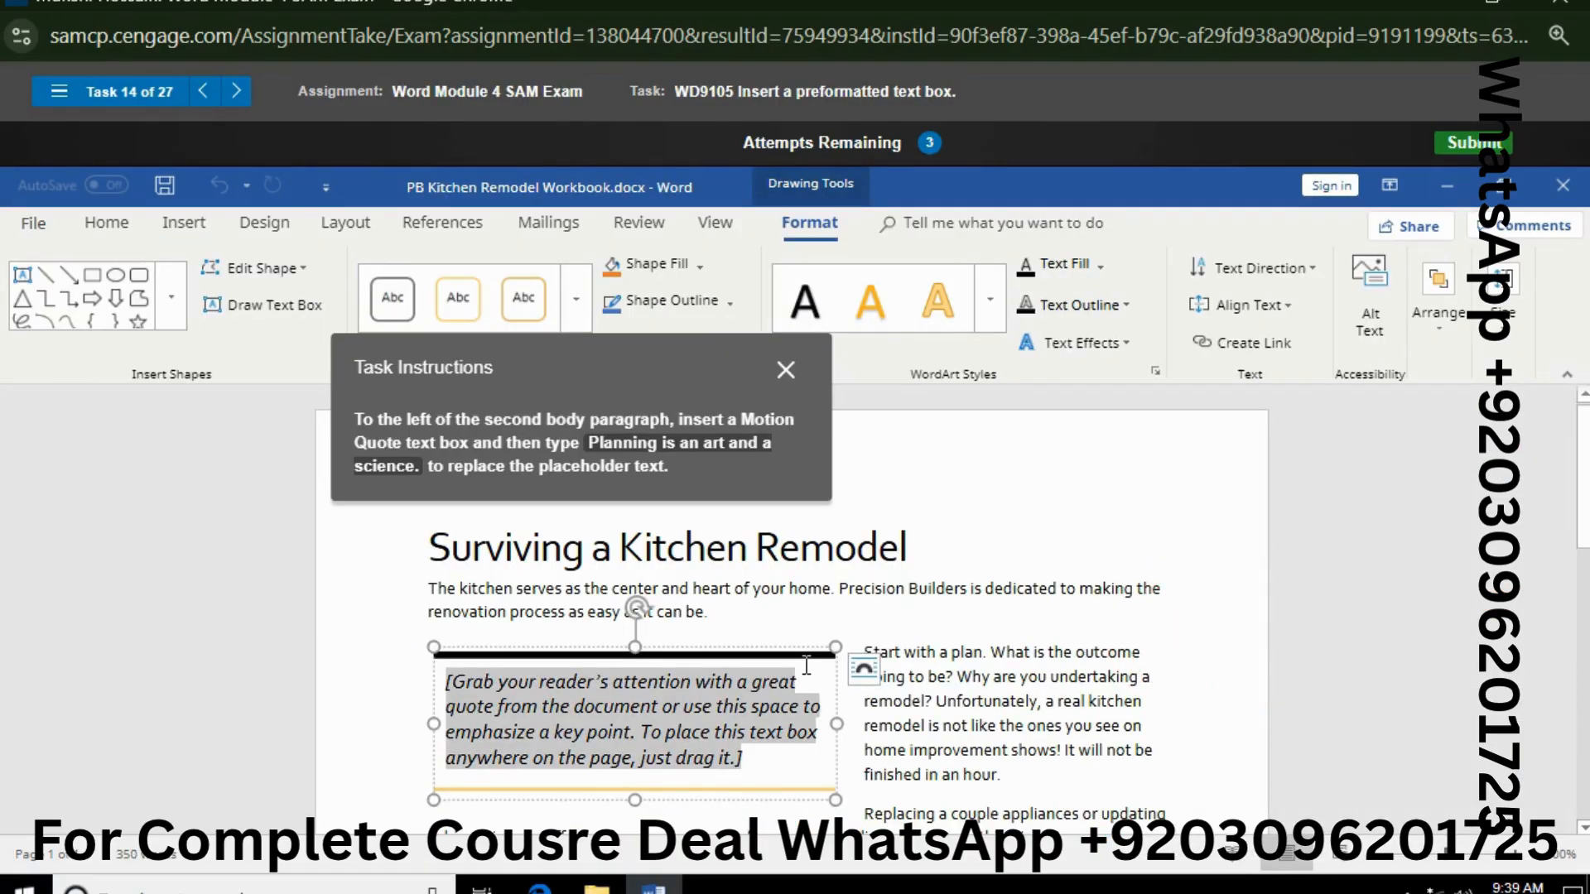
# Step: Replace the placeholder text in the Motion Quote text box with "Planning is an art and a science."
pyautogui.press('Delete')
pyautogui.write('Pl')
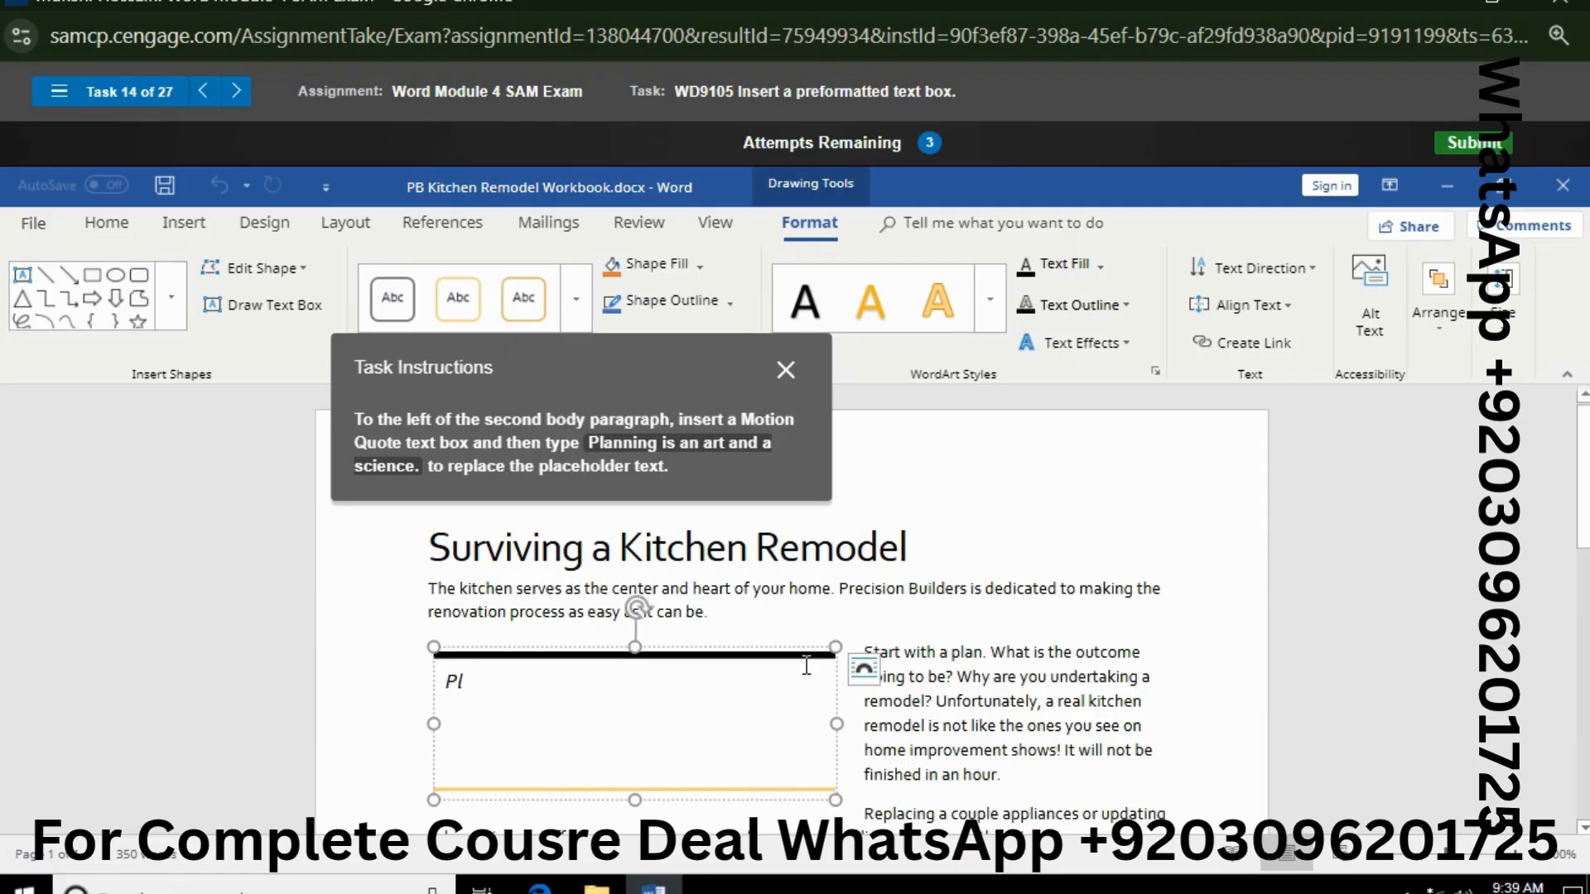
pyautogui.write('anning is an art and aa')
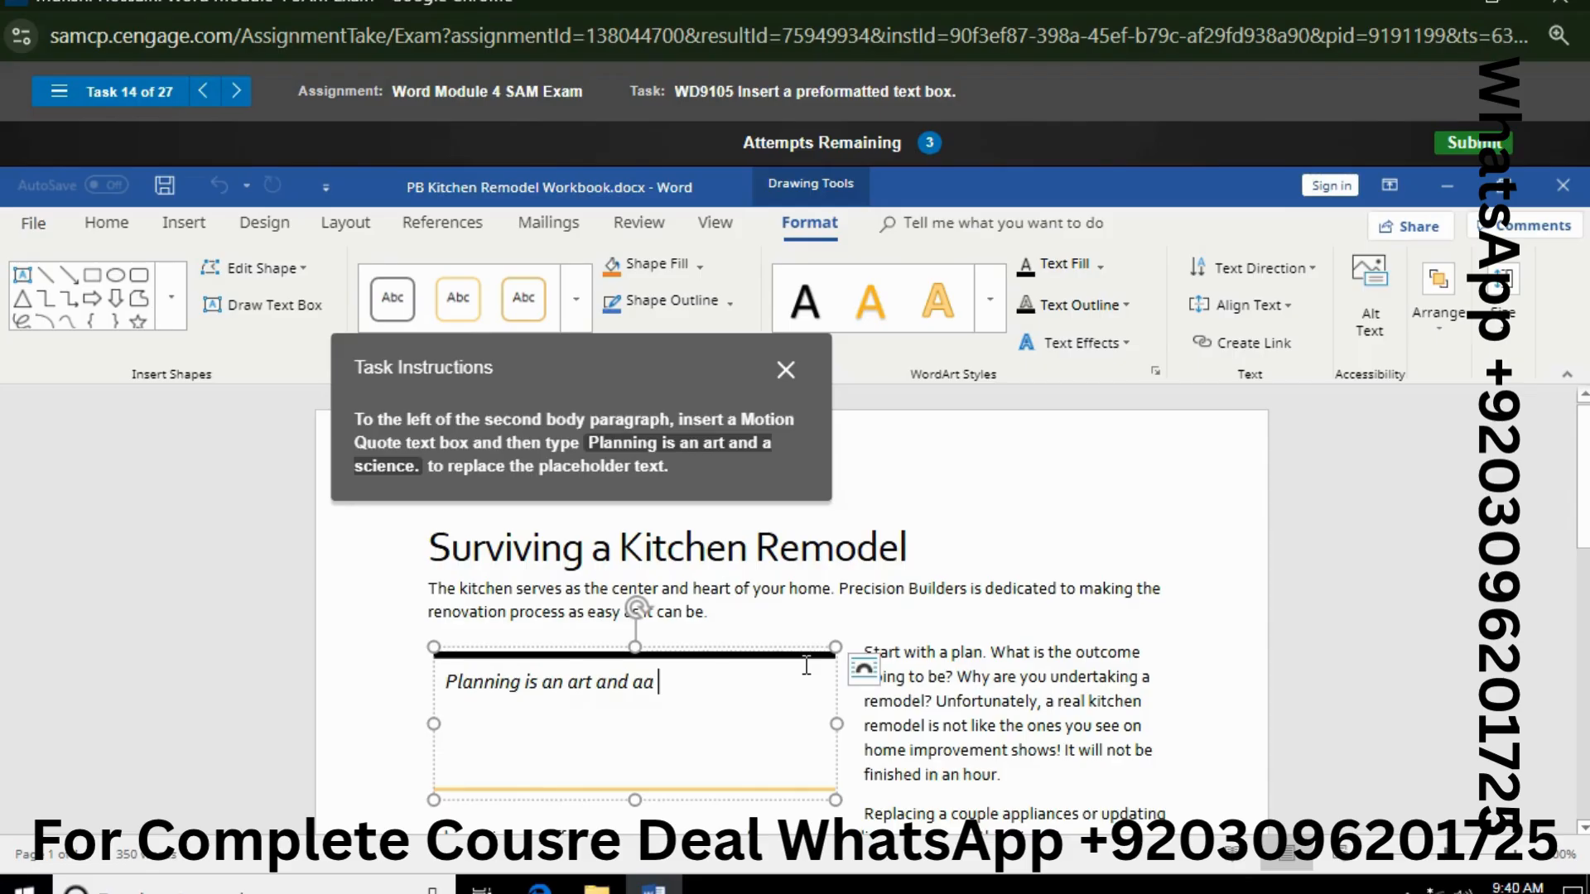
pyautogui.write(' science.')
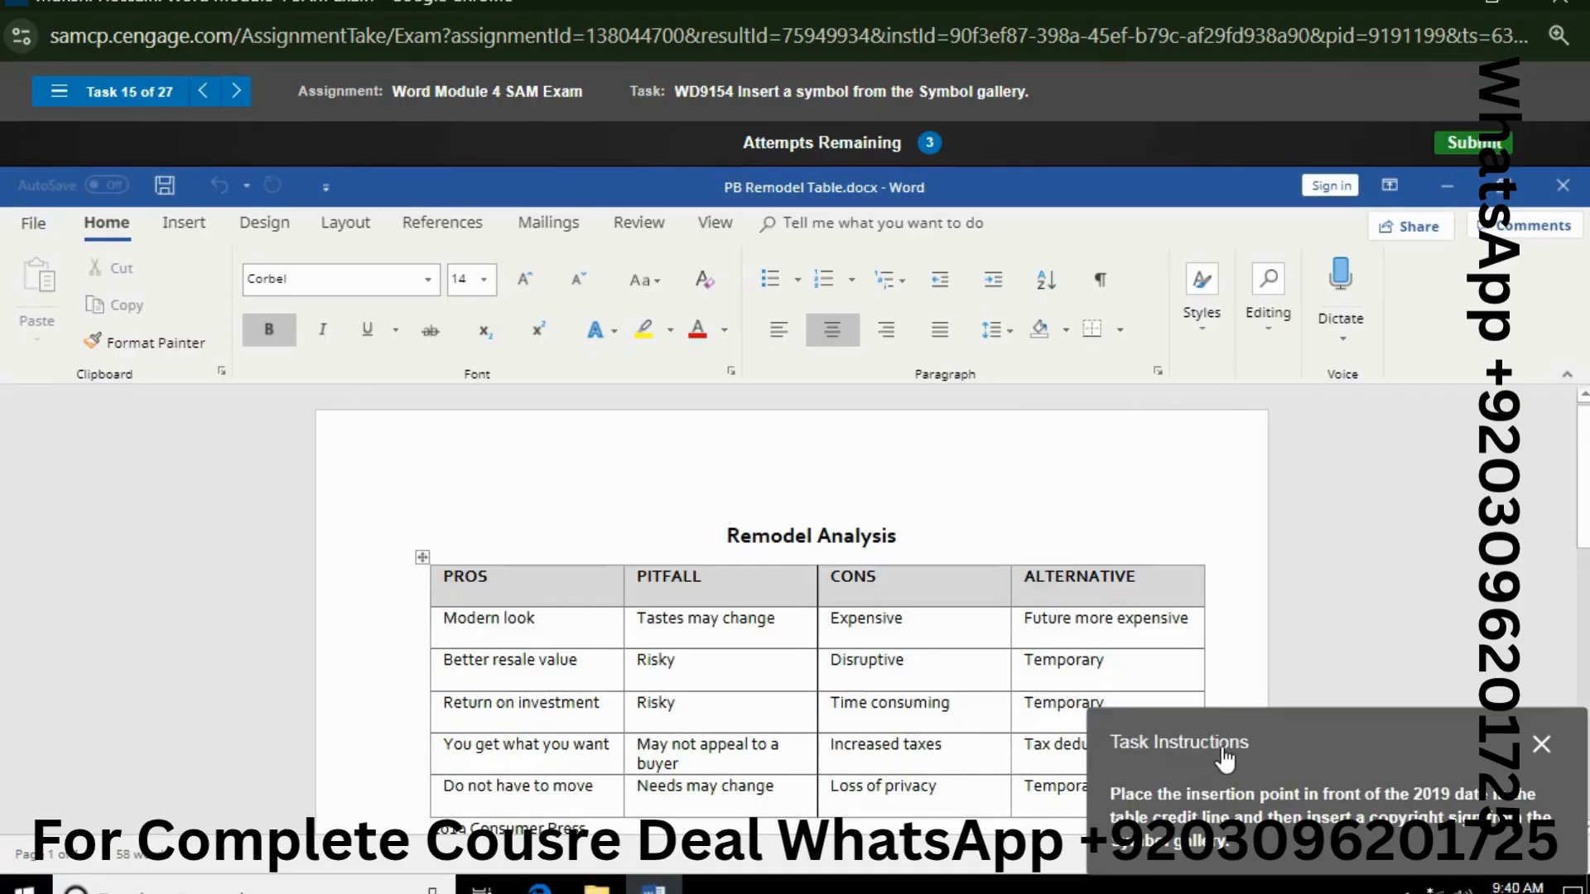
# Step: Insert a copyright sign from the Symbol gallery in front of "2019" in the table's credit line
pyautogui.moveTo(1217, 749); pyautogui.dragTo(1207, 473)
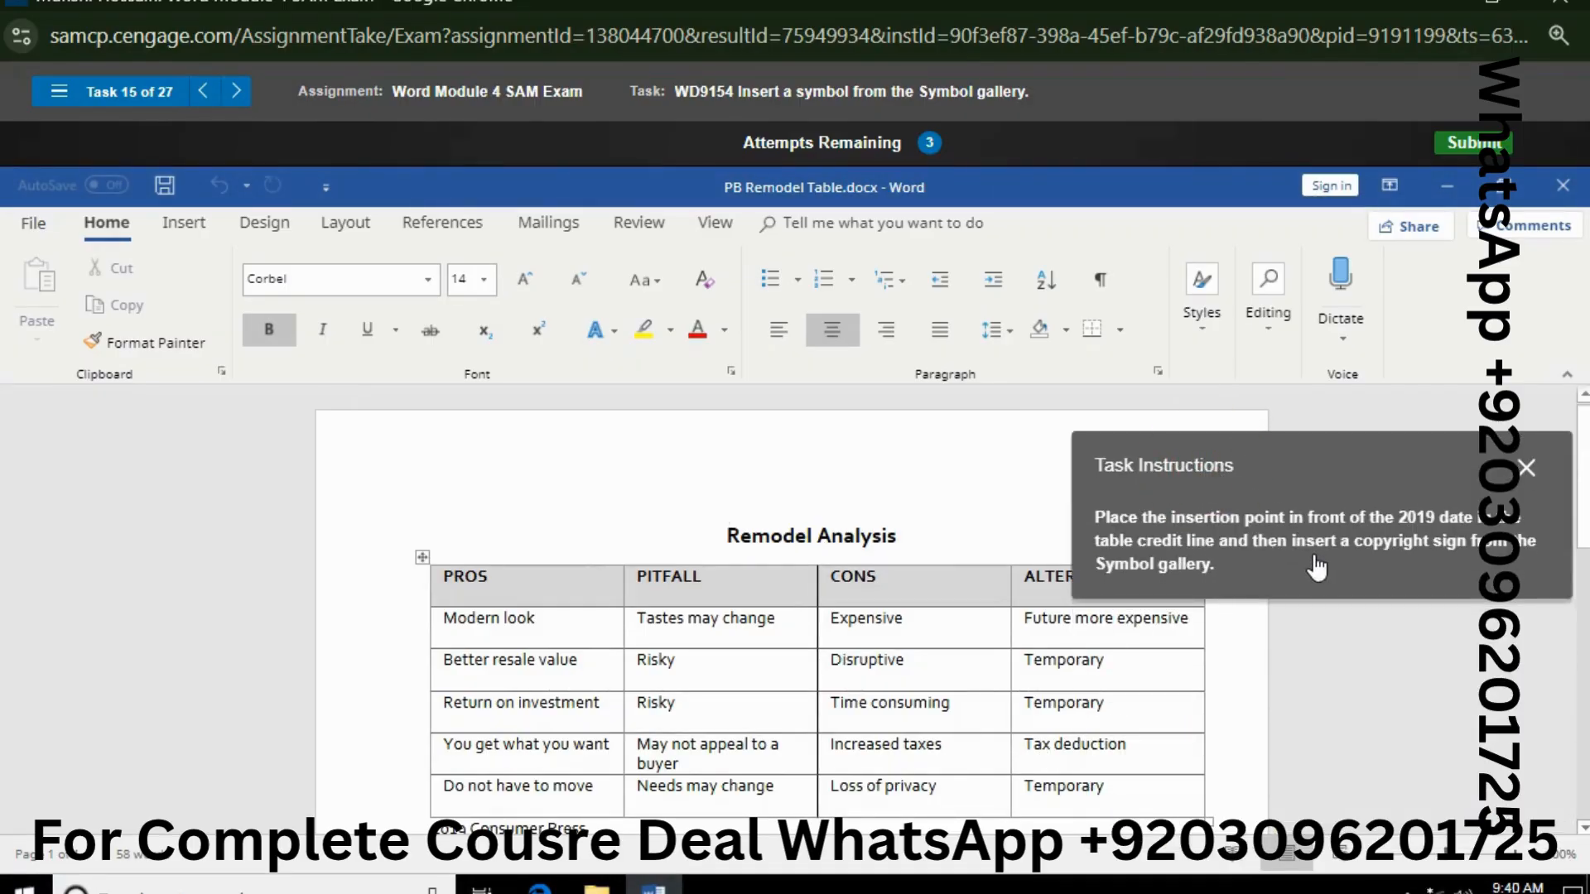
pyautogui.scroll(-3, 852, 562)
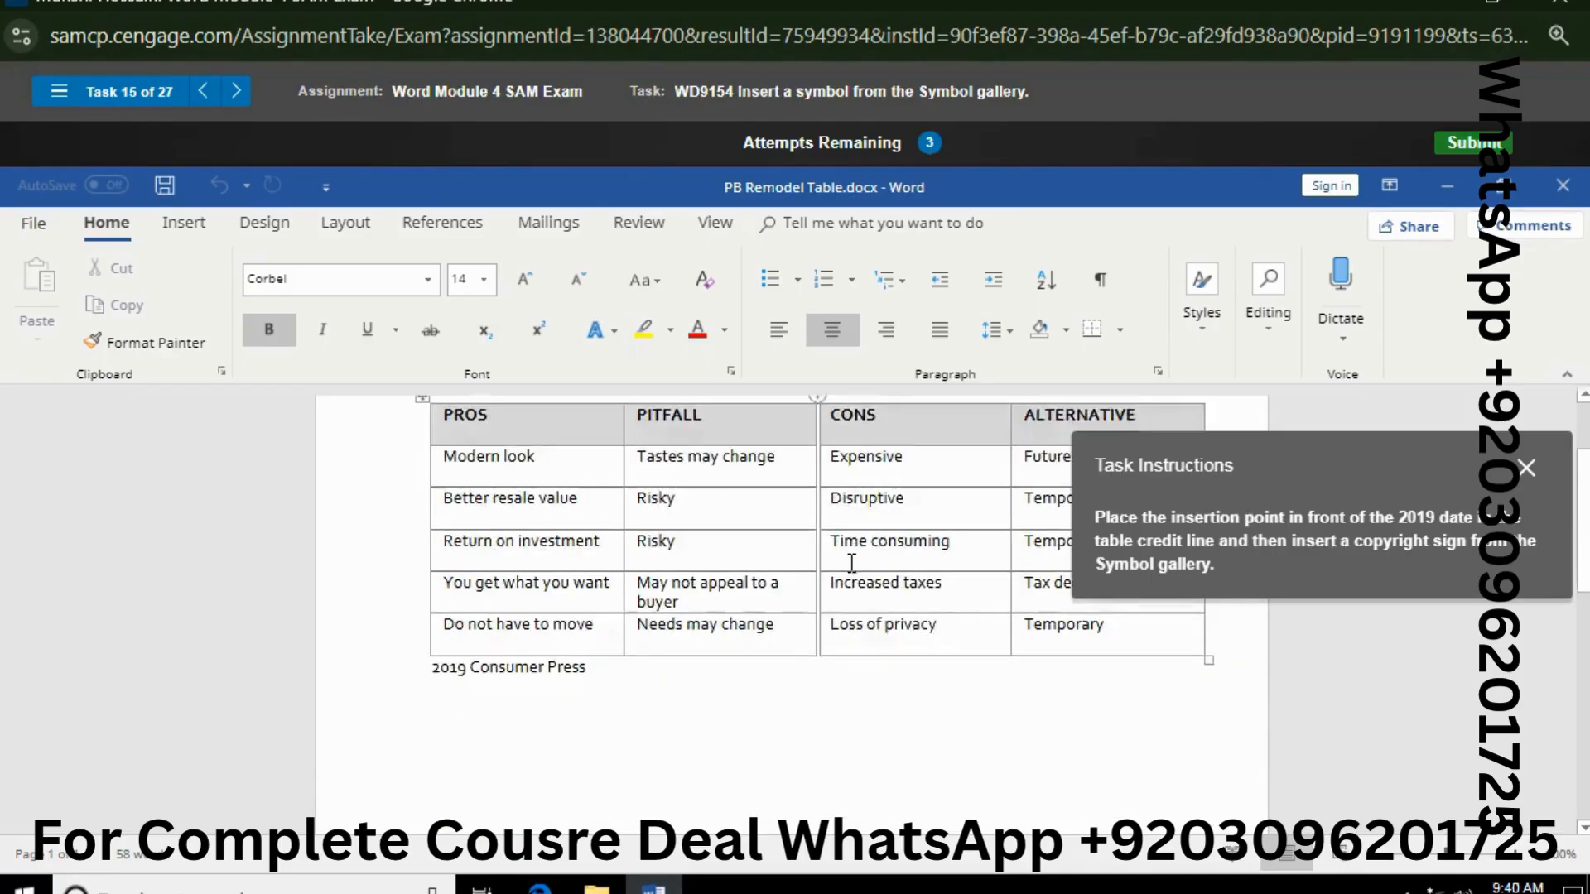
pyautogui.click(430, 534)
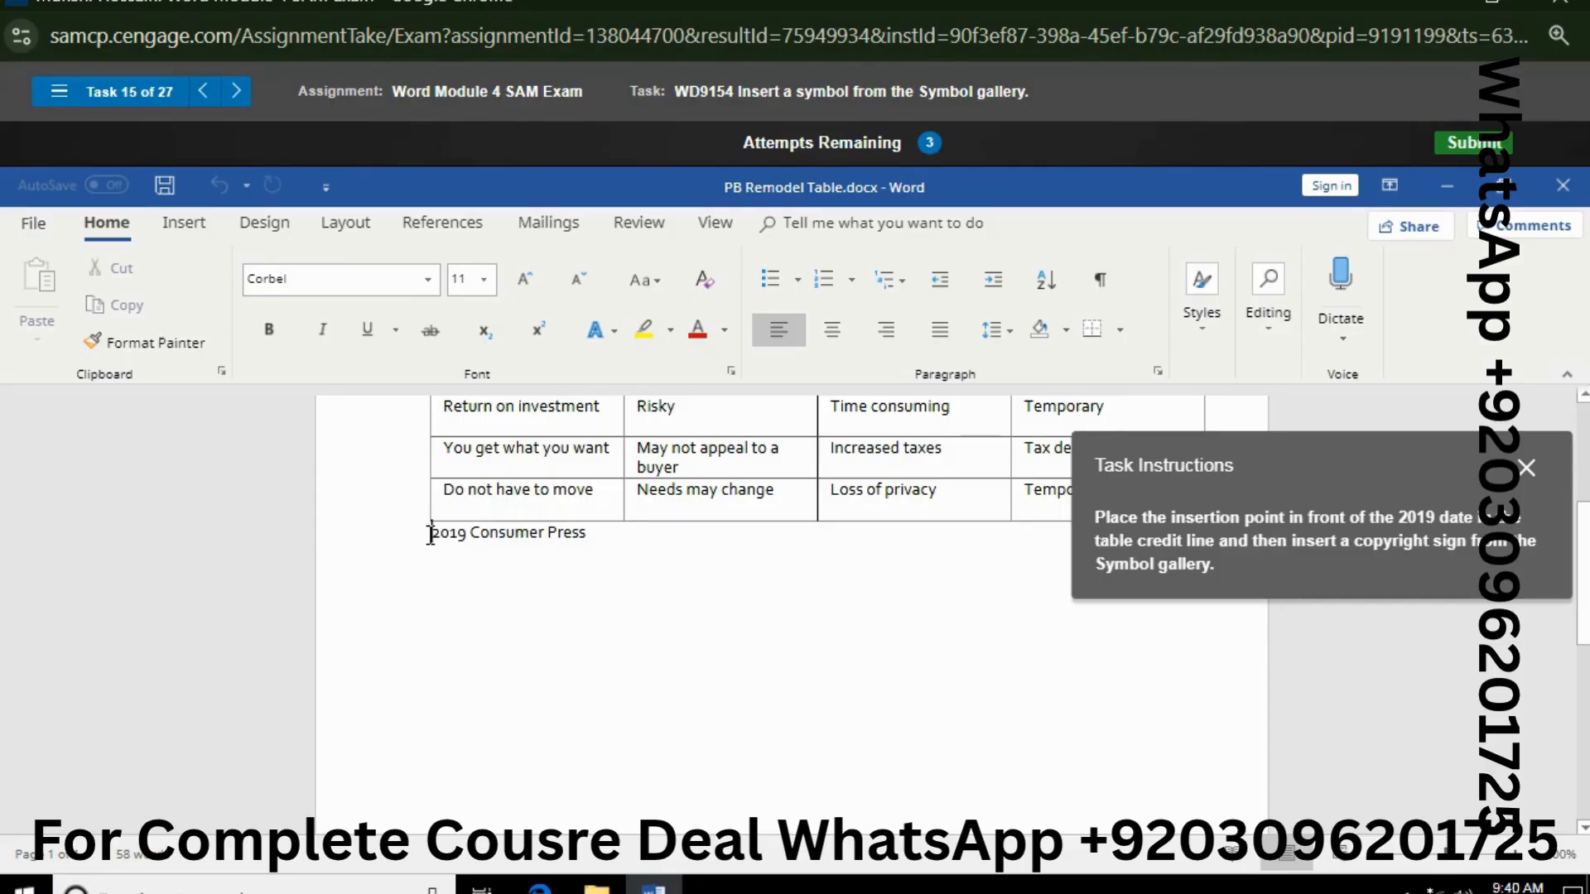
pyautogui.click(179, 225)
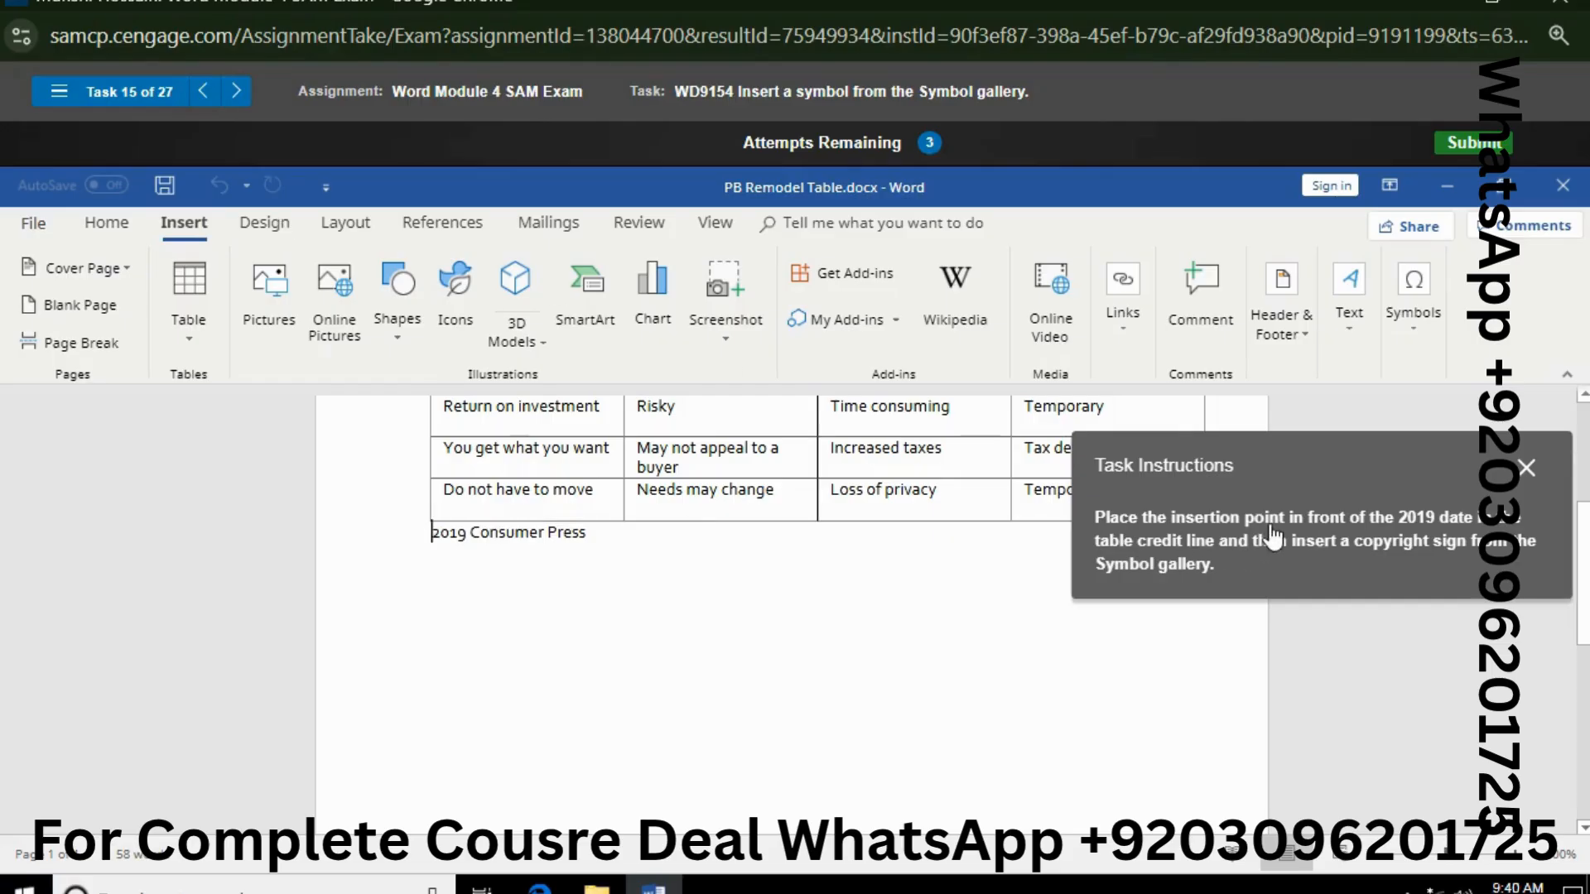
pyautogui.moveTo(1259, 539); pyautogui.dragTo(878, 536)
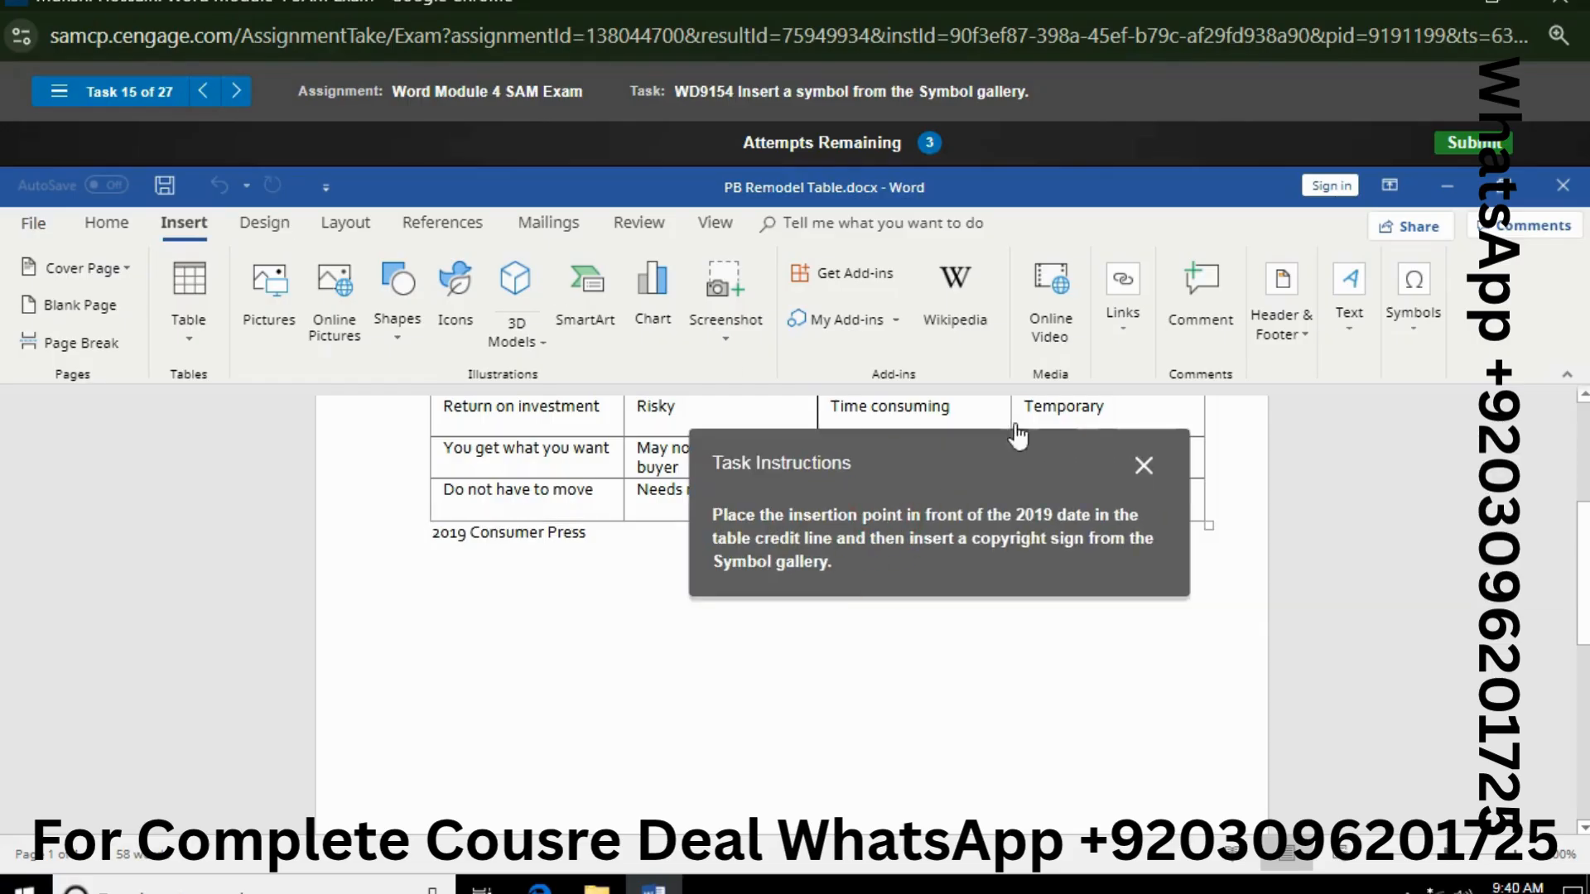
pyautogui.click(1409, 331)
pyautogui.click(1448, 446)
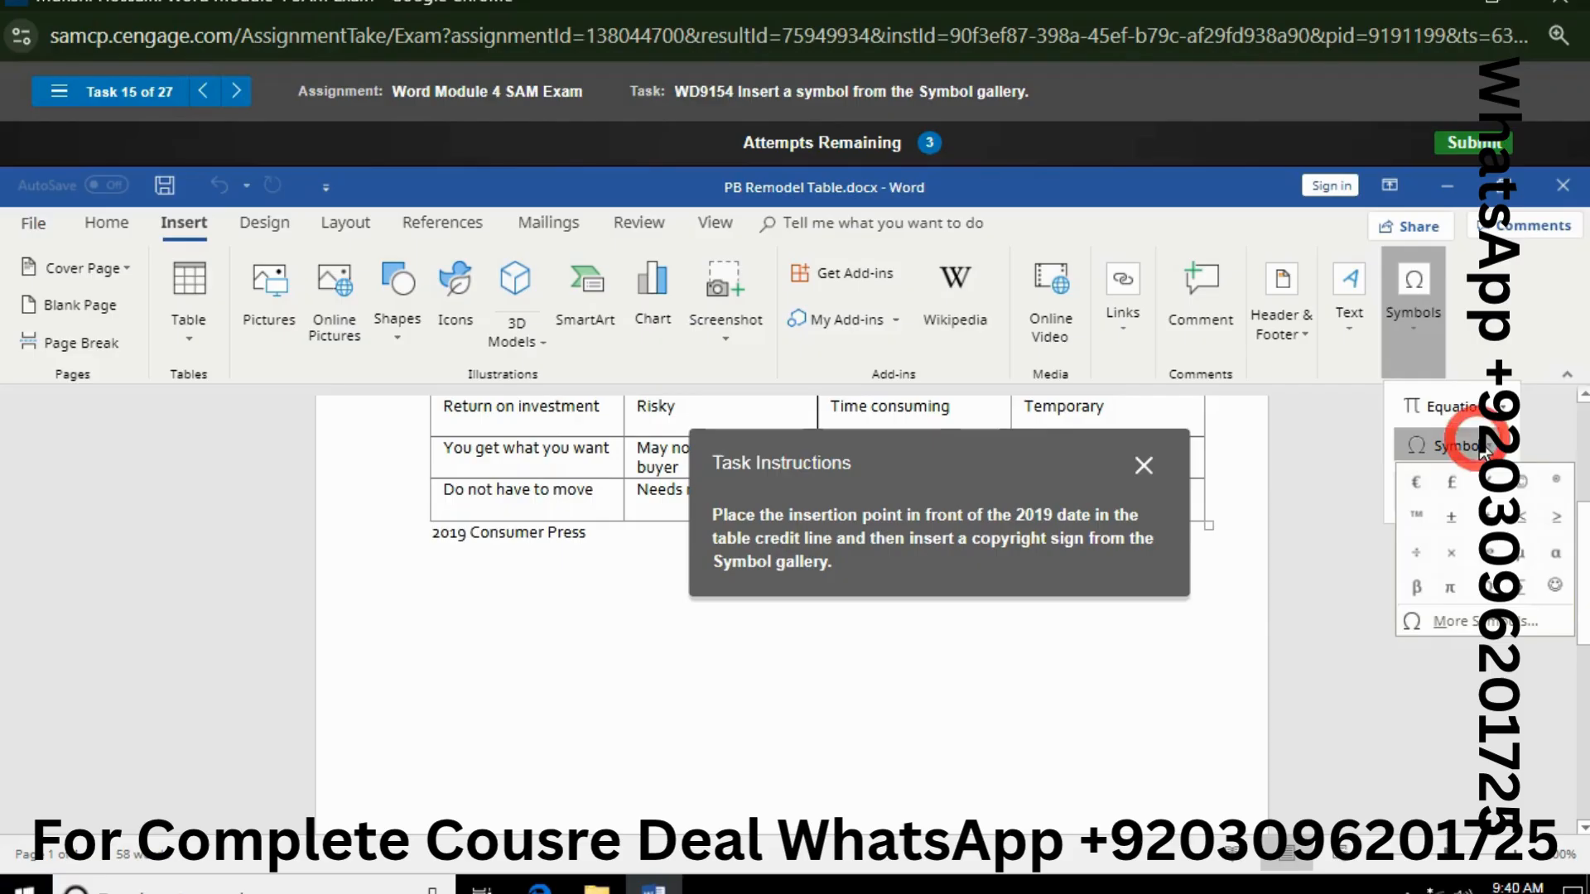
pyautogui.click(1521, 481)
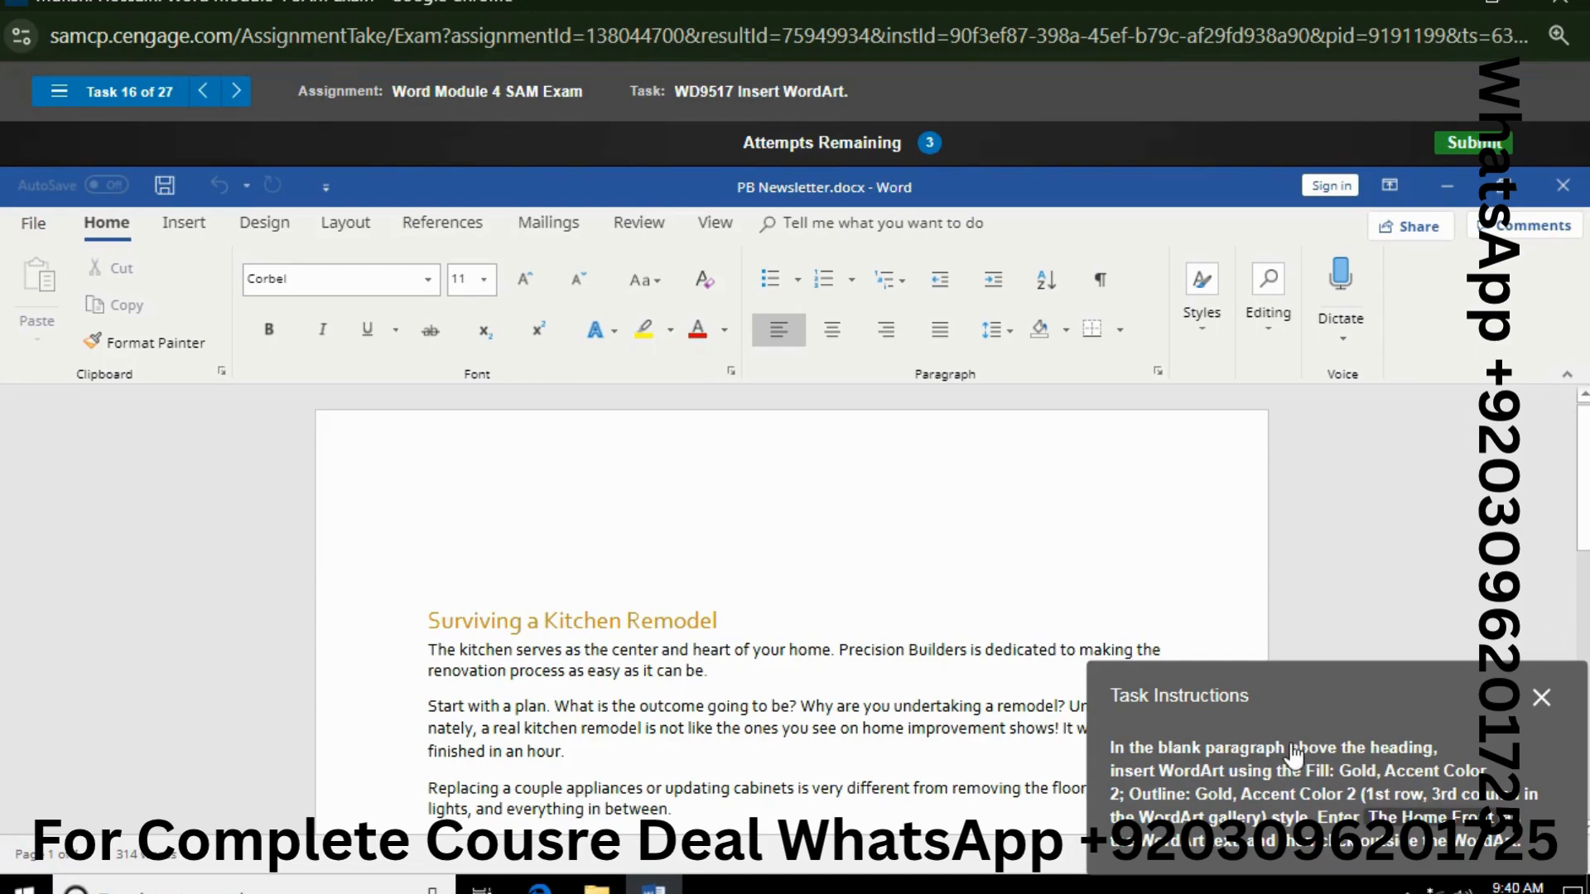
# Step: Insert WordArt in the blank paragraph above the heading with the style Fill: Gold, Accent Color 2; Outline: Gold, Accent Color 2
pyautogui.moveTo(1294, 755); pyautogui.dragTo(1290, 503)
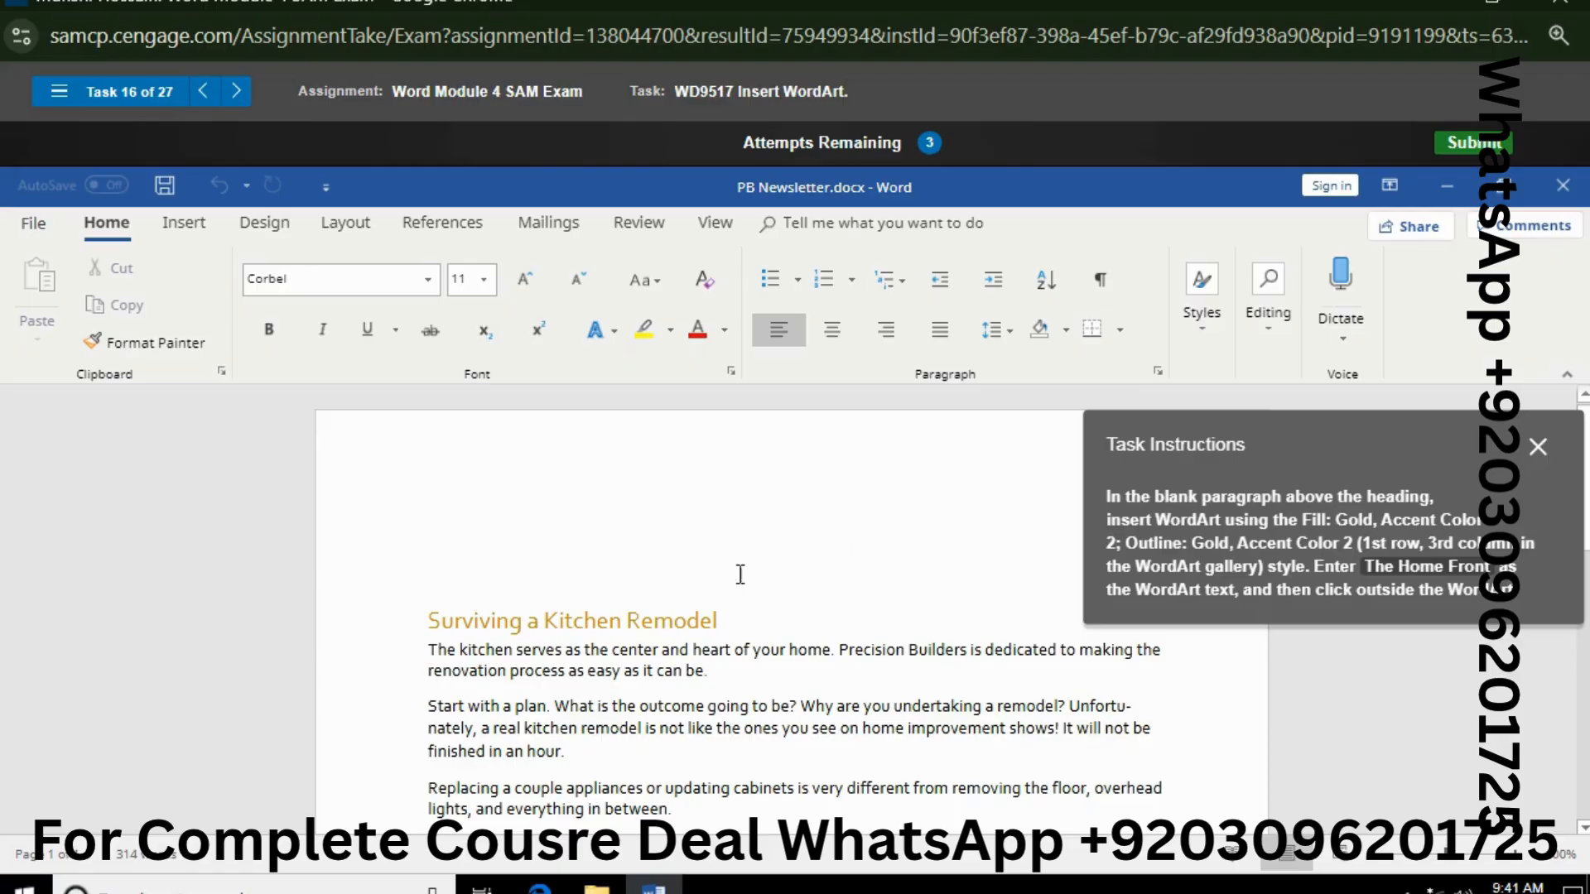
pyautogui.click(465, 580)
pyautogui.click(450, 555)
pyautogui.click(190, 229)
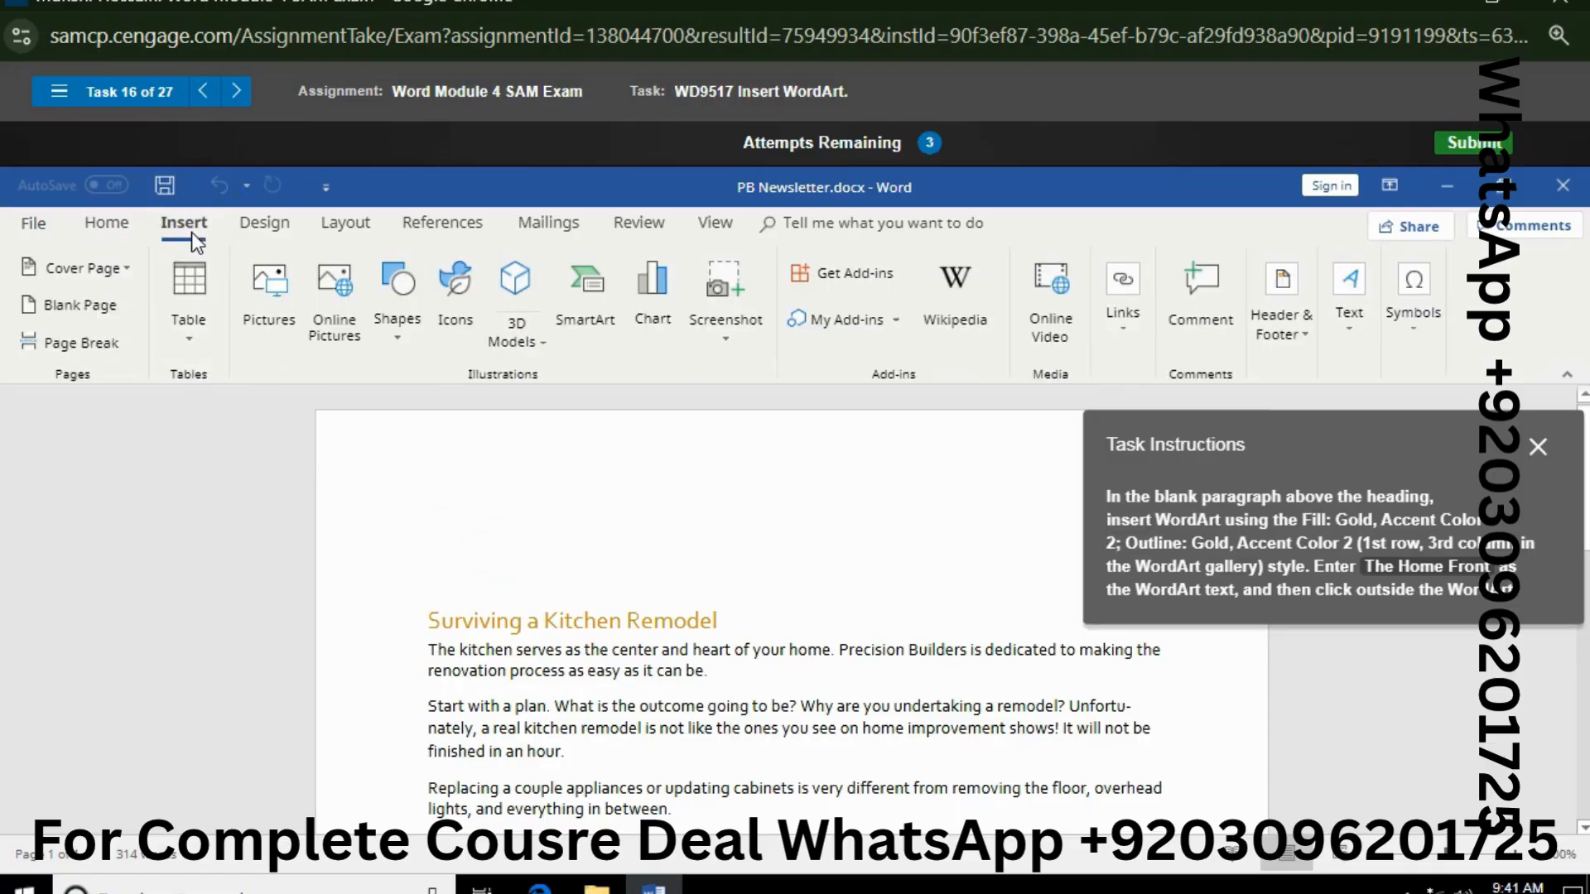
pyautogui.click(1342, 346)
pyautogui.moveTo(1347, 527); pyautogui.dragTo(898, 515)
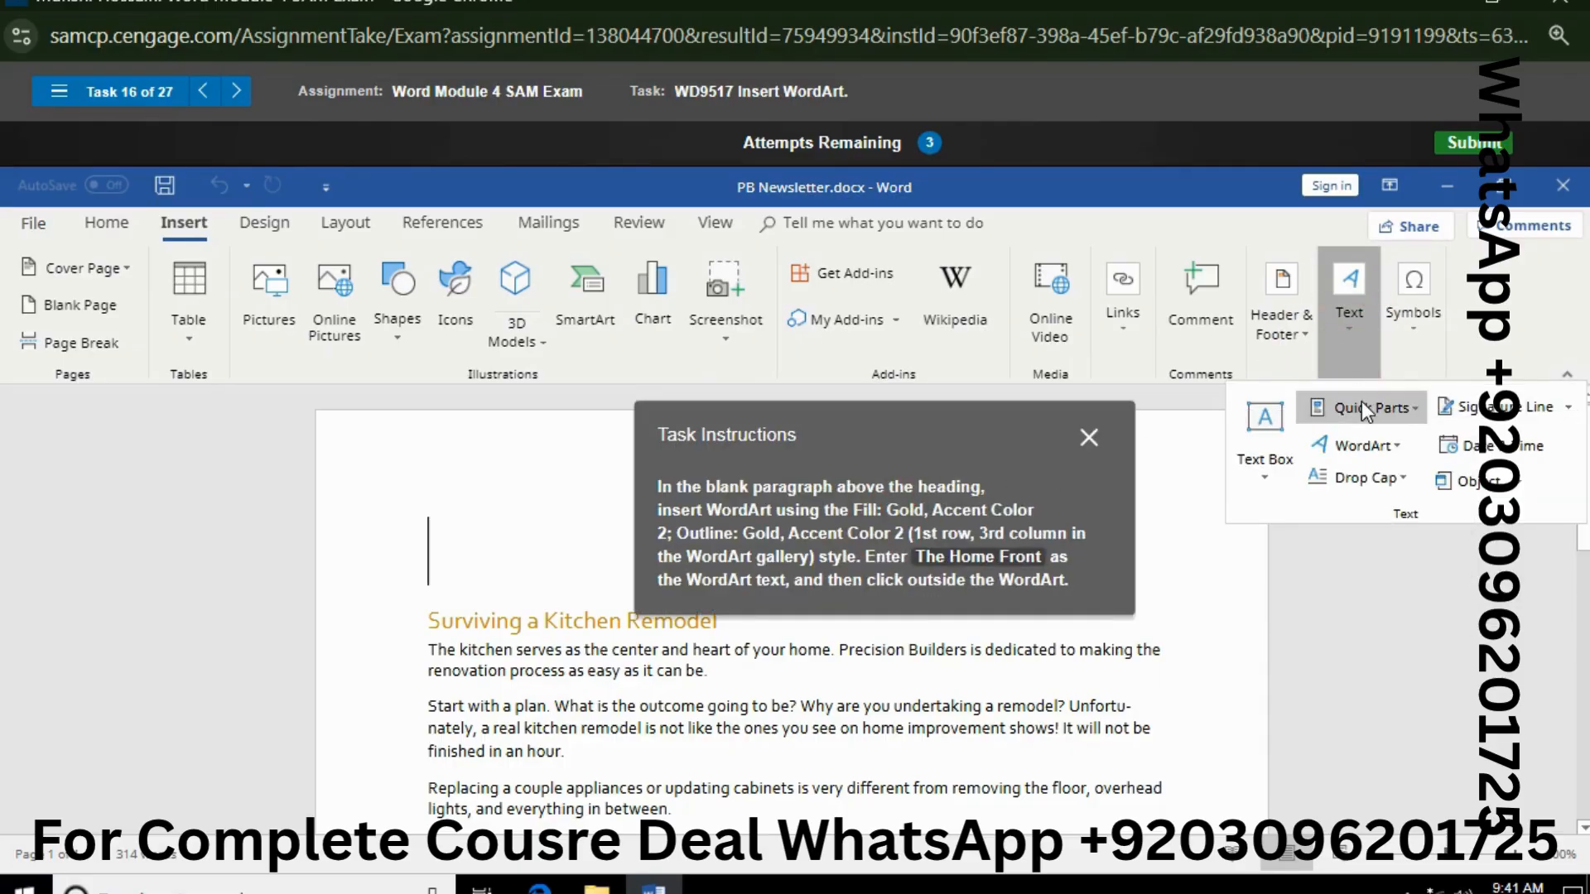
pyautogui.click(1374, 436)
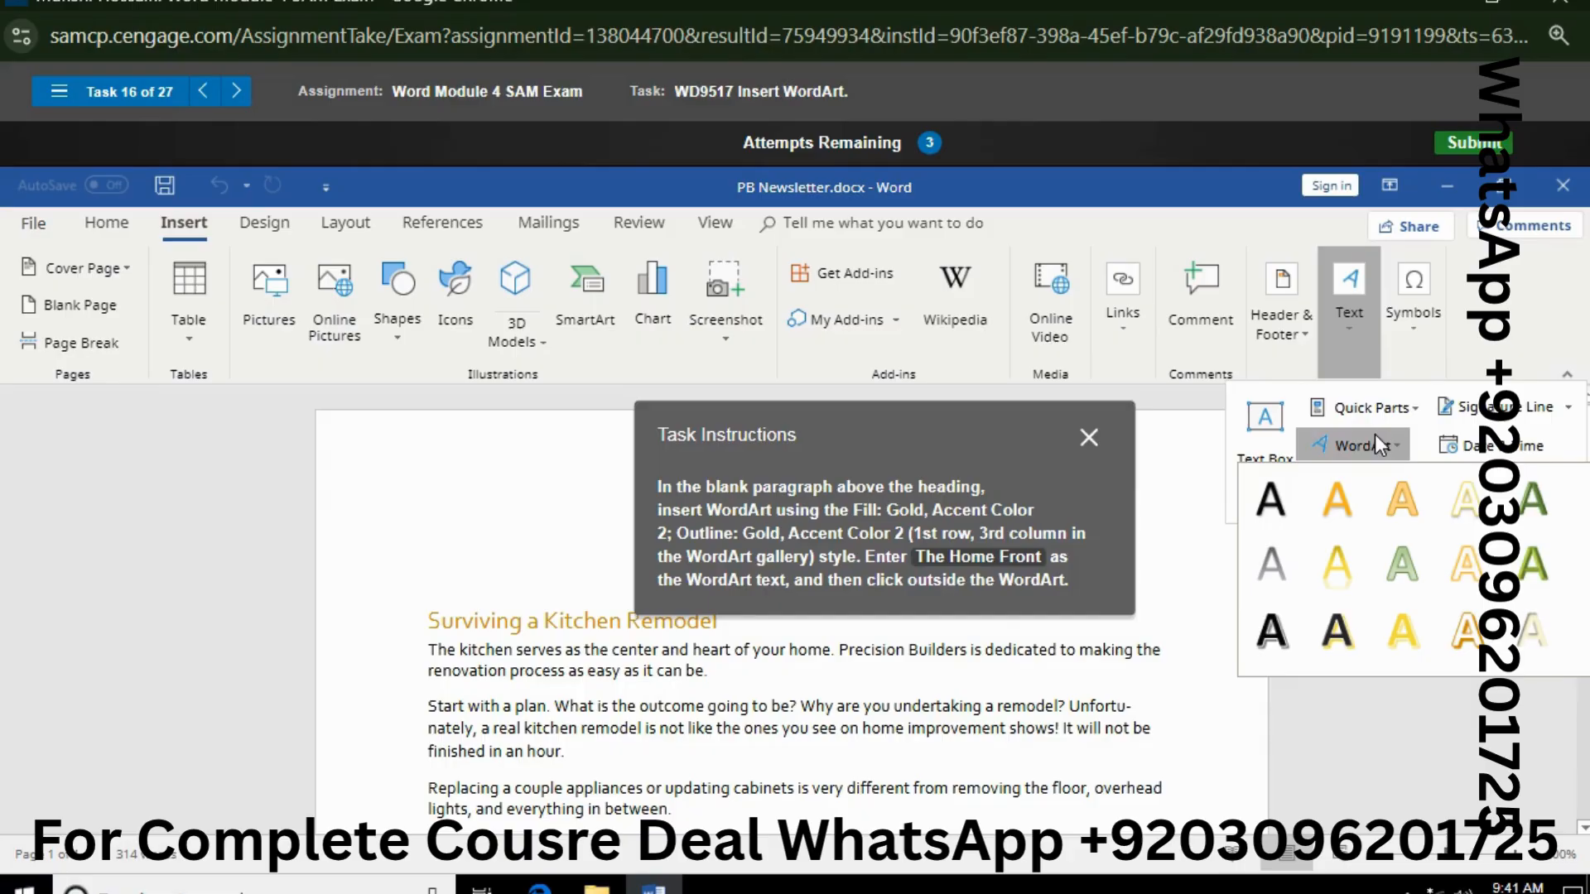
pyautogui.click(1398, 503)
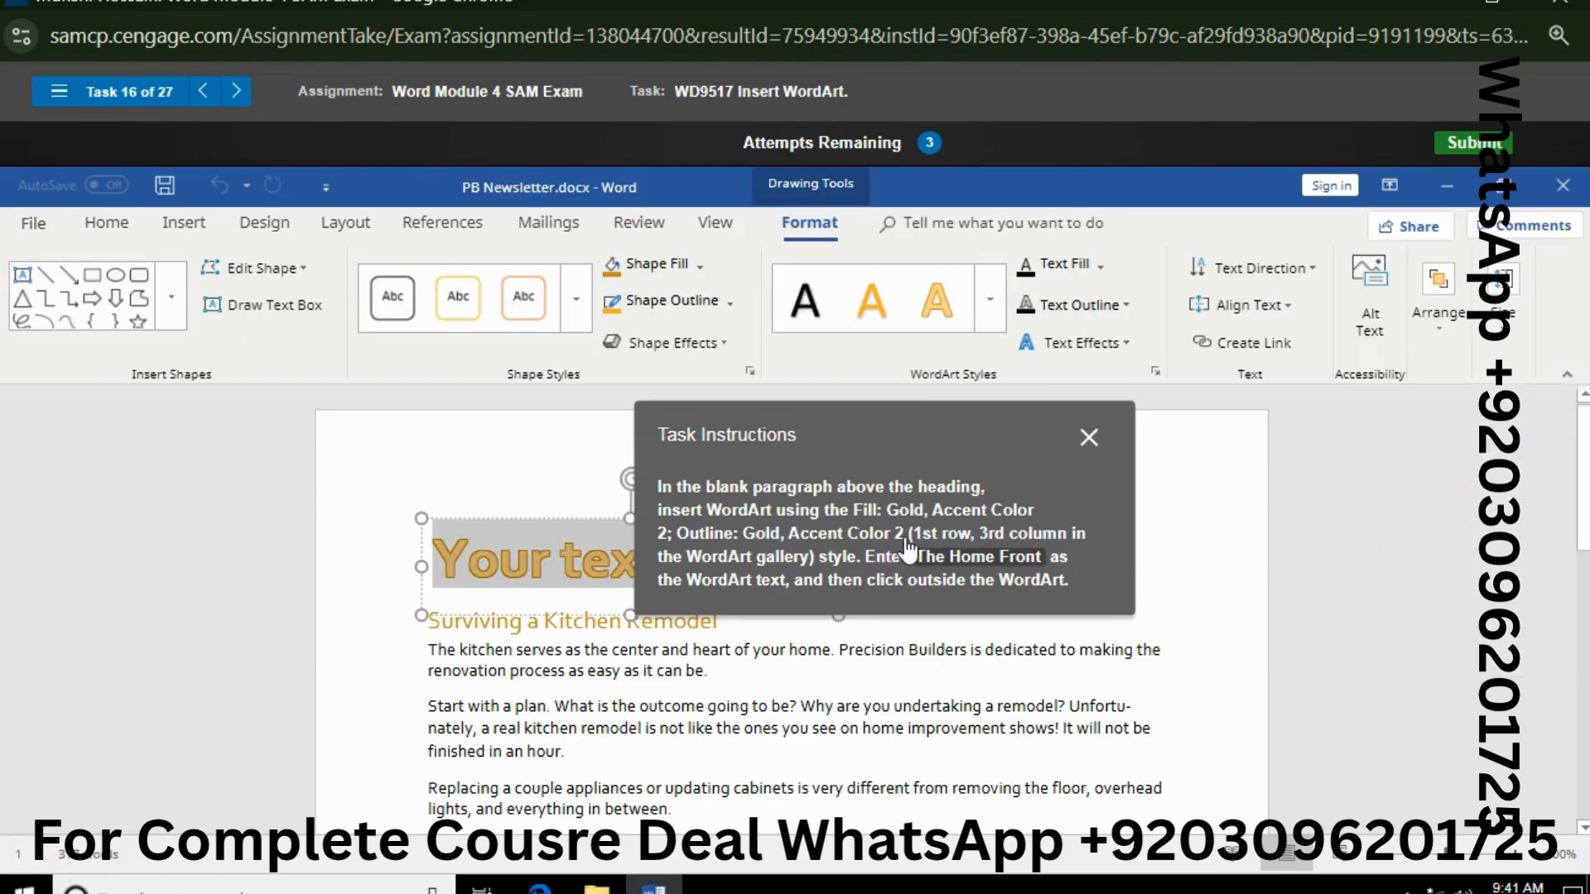
# Step: Replace the WordArt placeholder text with "The Home Front" and deselect the WordArt
pyautogui.moveTo(903, 552); pyautogui.dragTo(1231, 519)
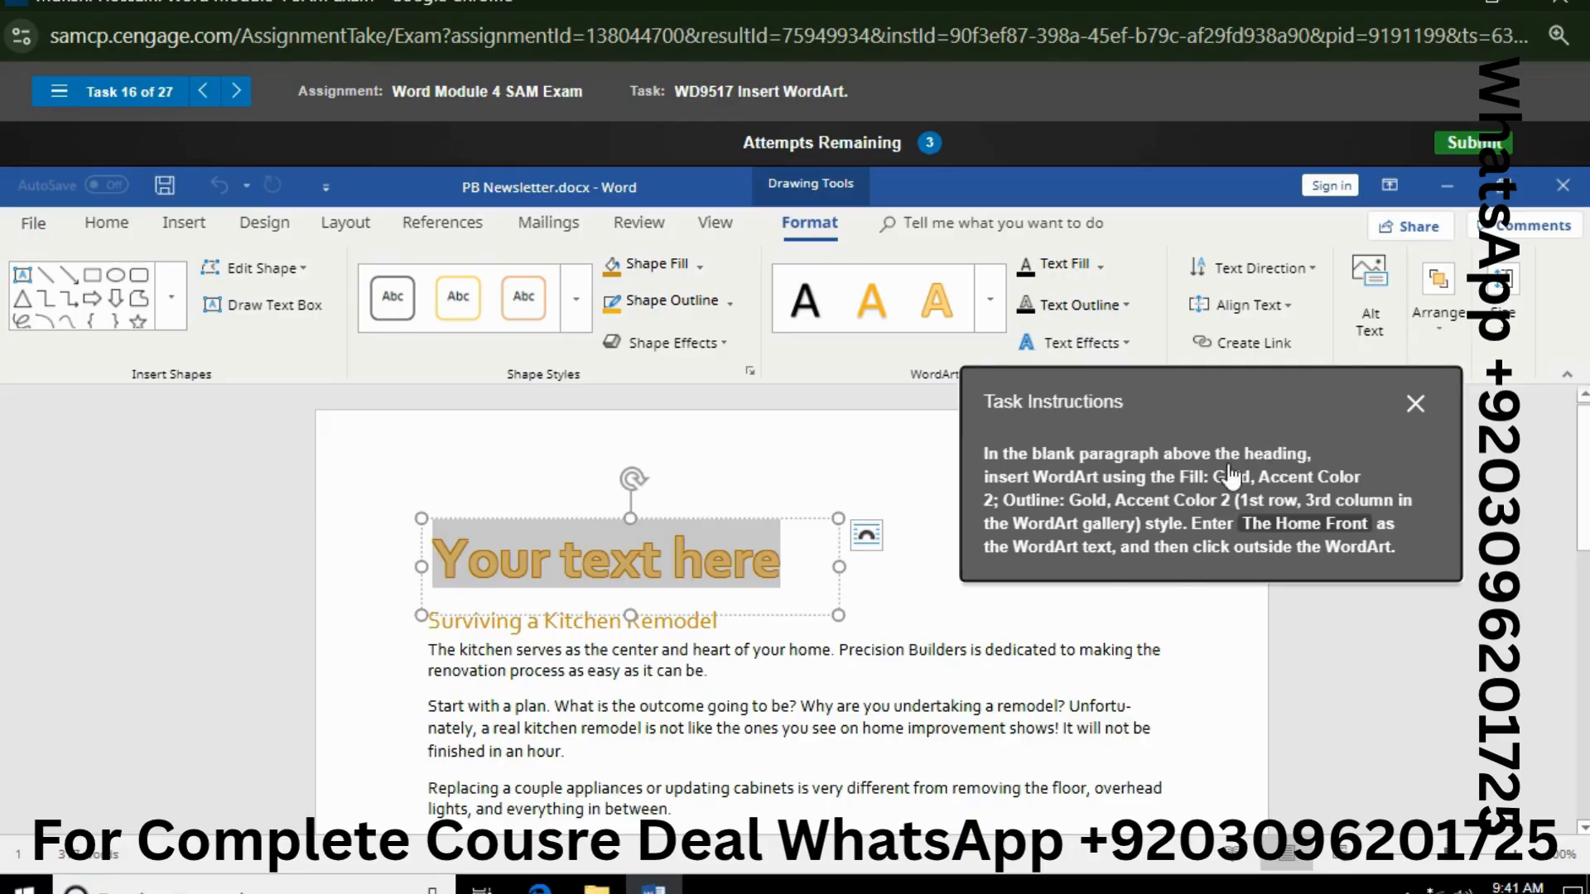
pyautogui.doubleClick(726, 574)
pyautogui.click(725, 573)
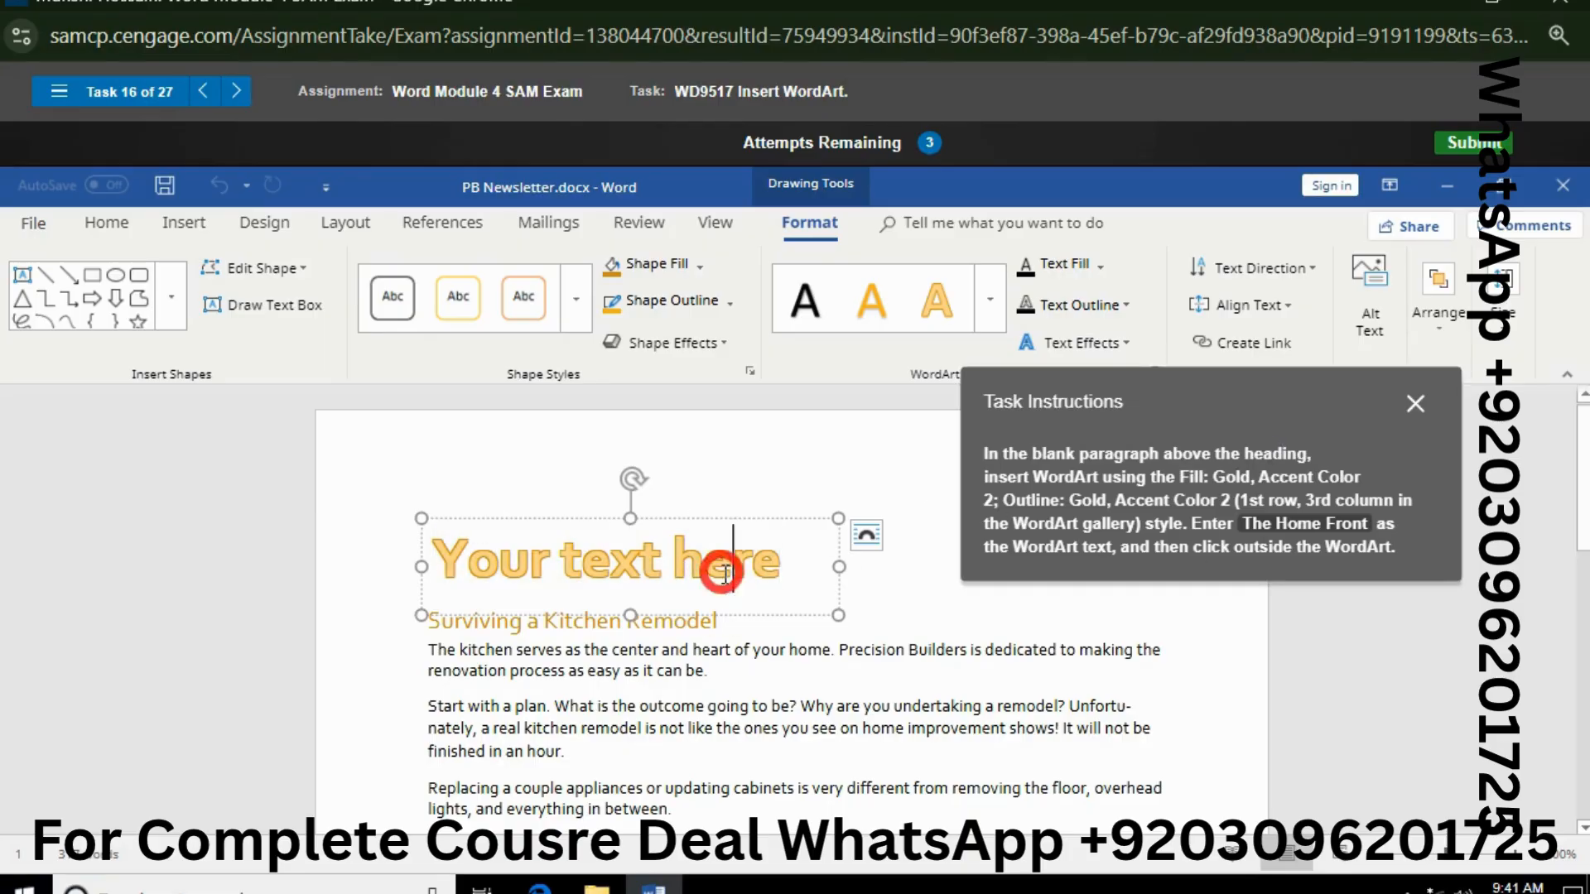
pyautogui.doubleClick(725, 574)
pyautogui.tripleClick(725, 574)
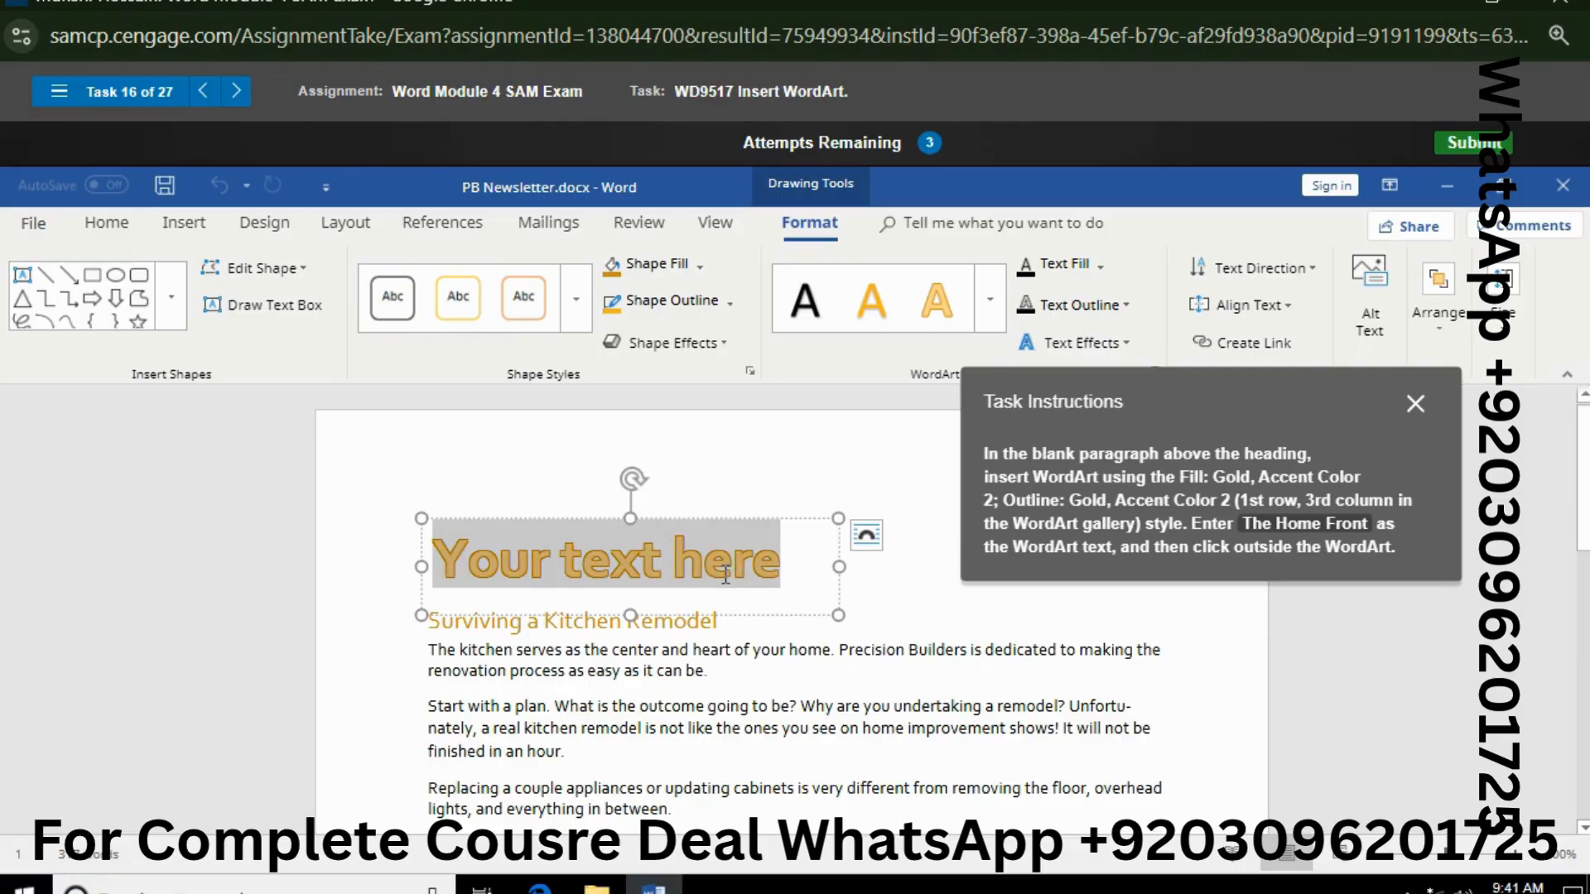
pyautogui.write('The')
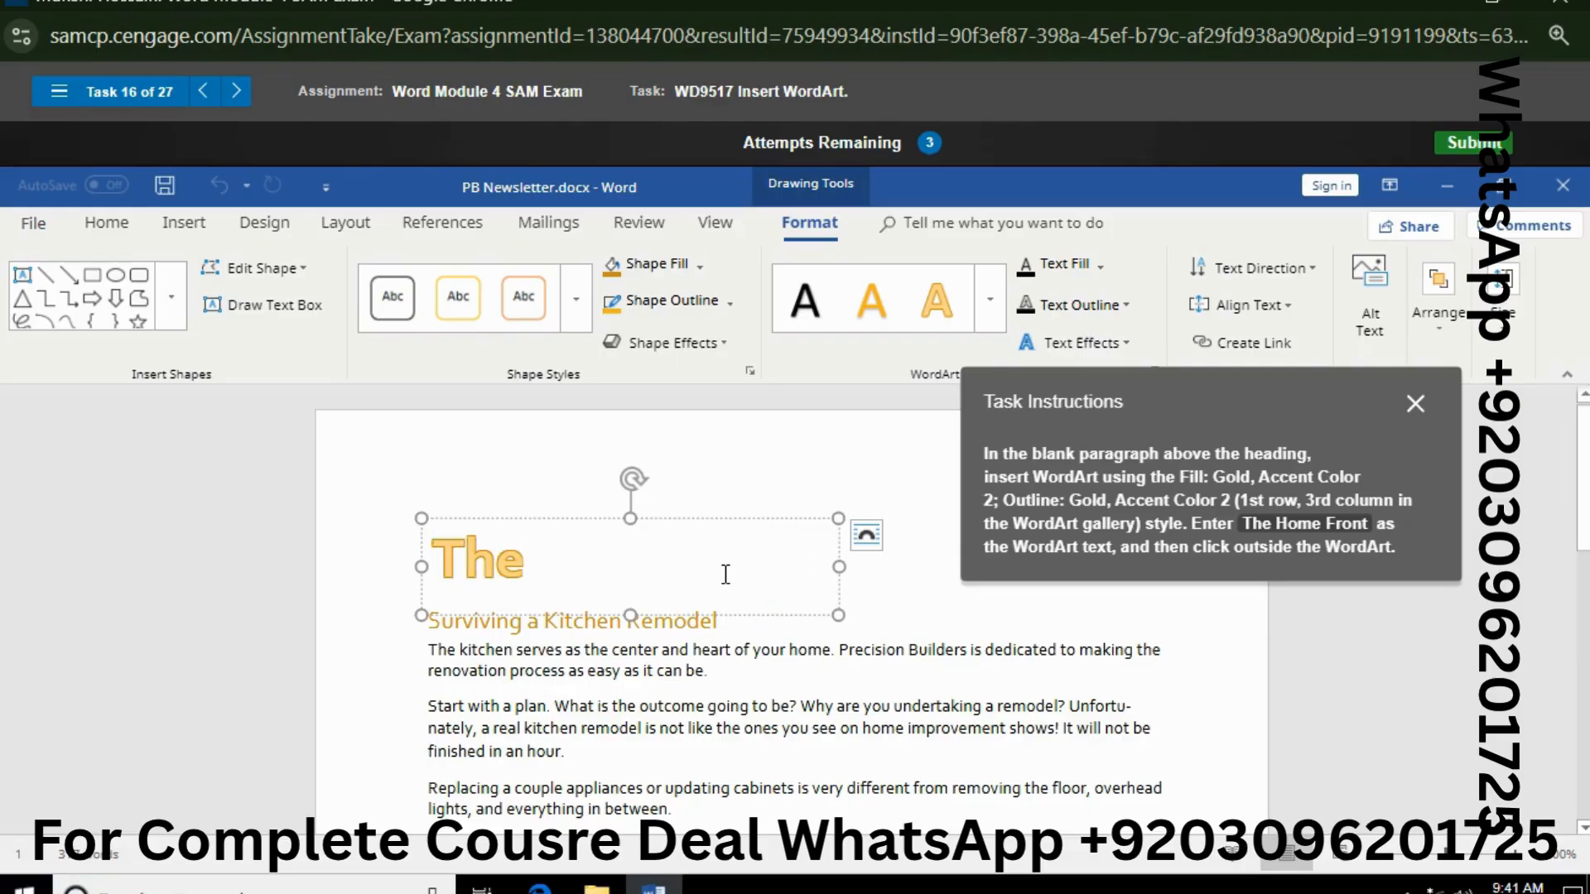
pyautogui.write(' Home ')
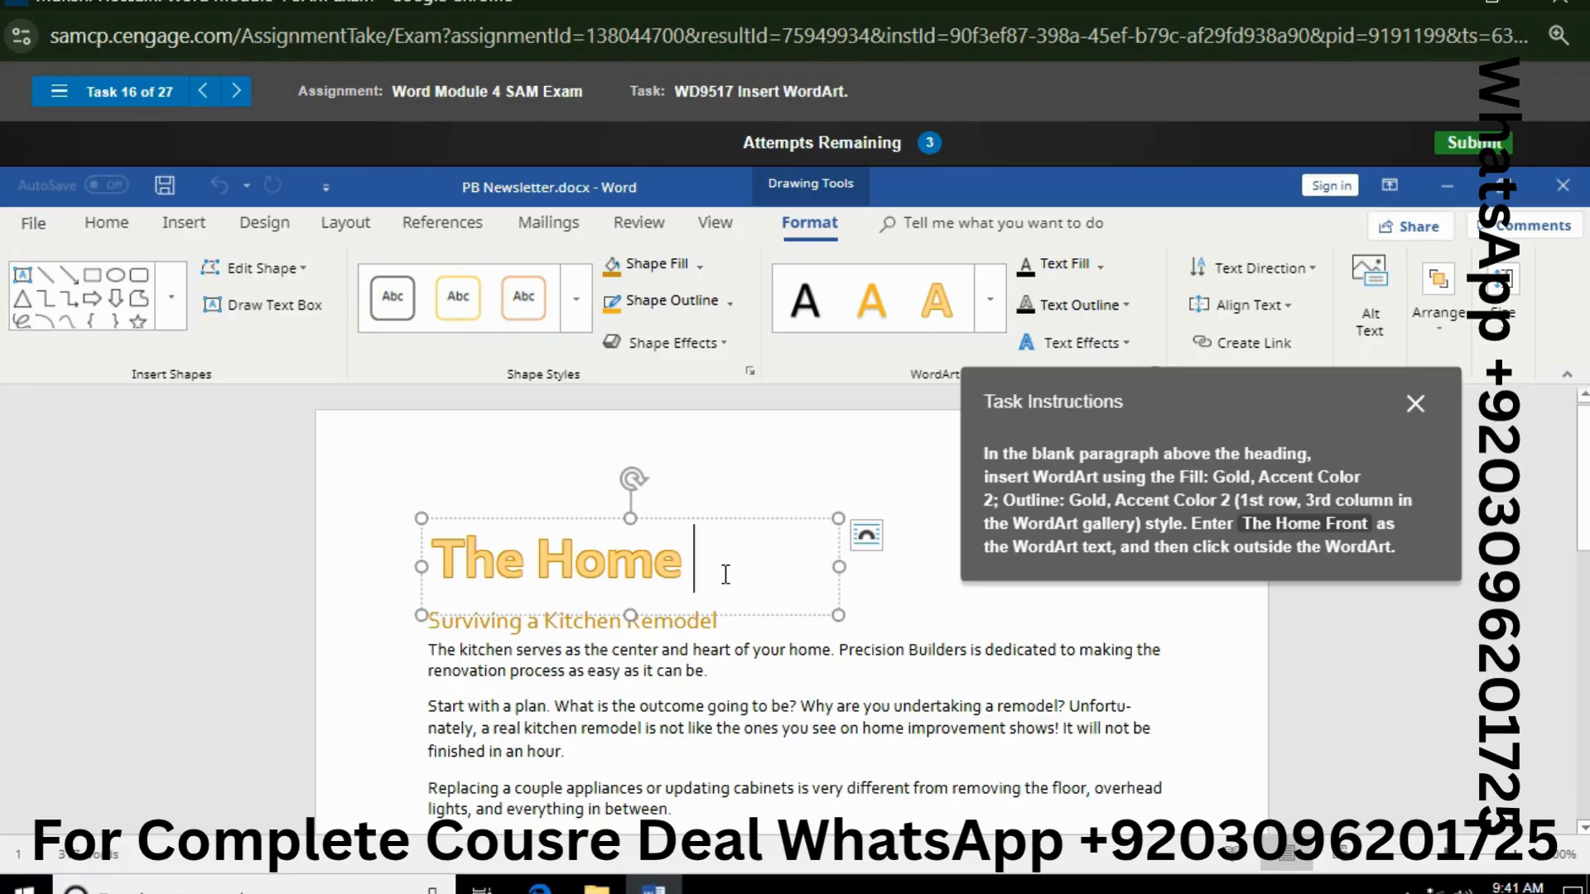
pyautogui.write('Front')
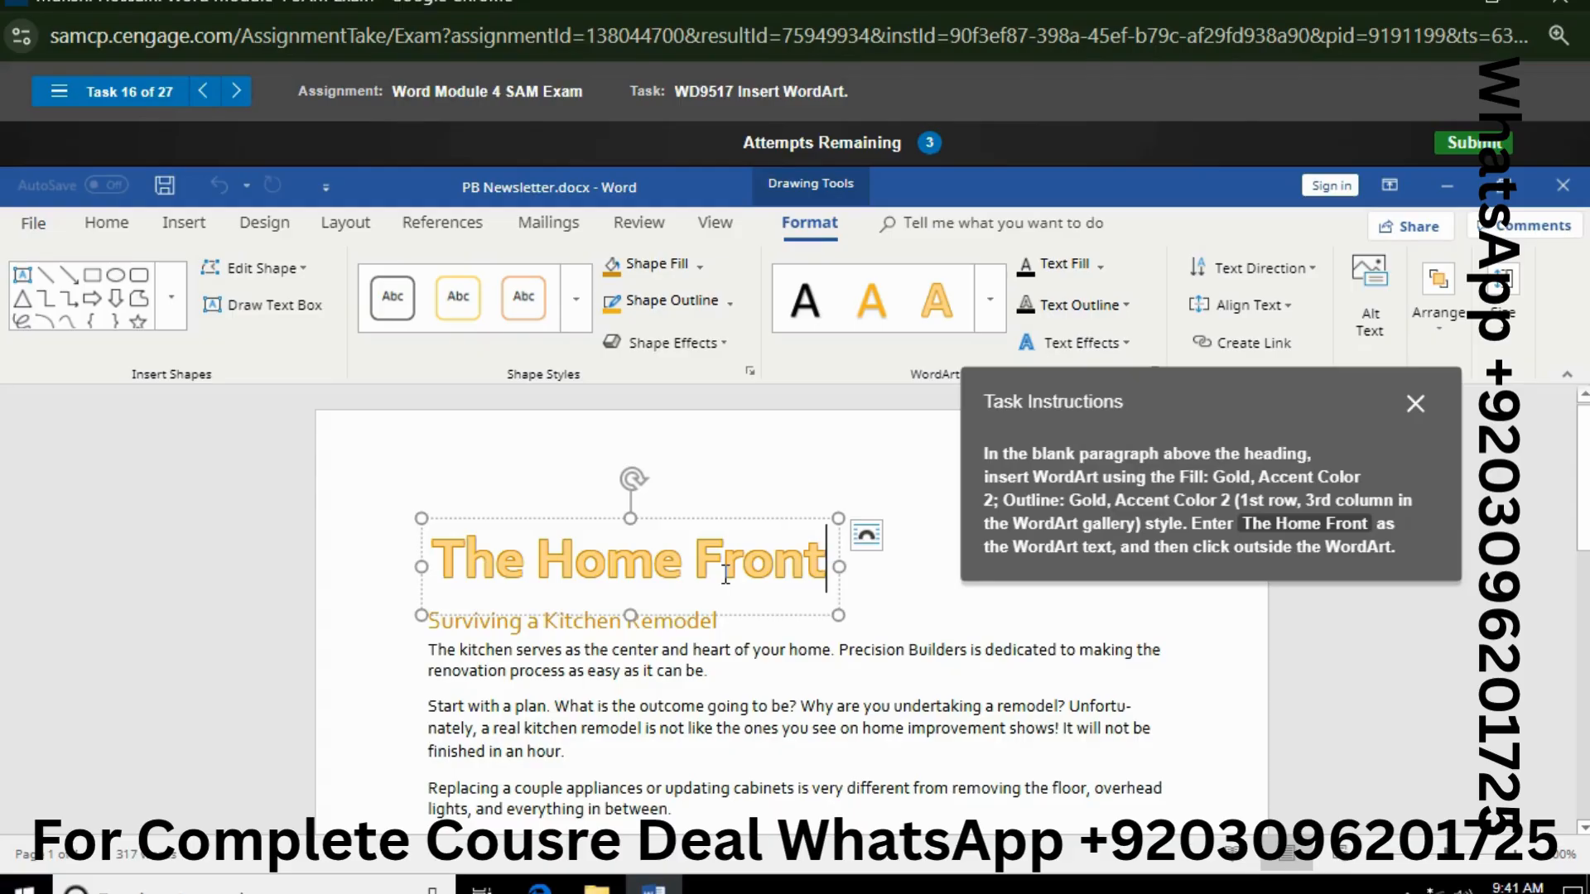
pyautogui.click(879, 708)
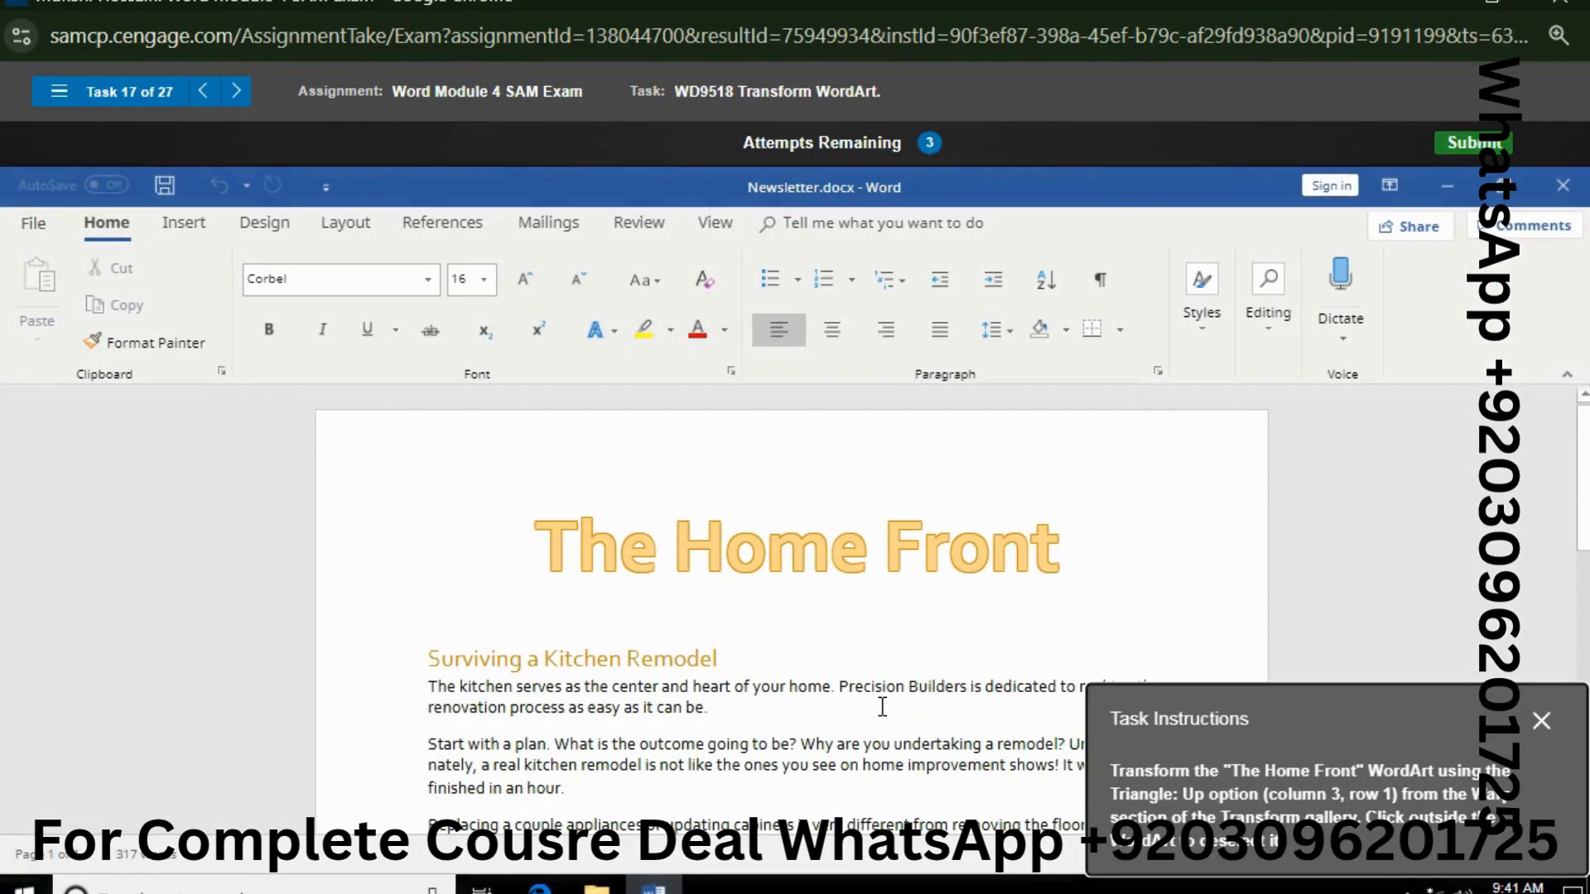
# Step: Select the "The Home Front" WordArt object and open its text effects options
pyautogui.moveTo(1225, 766); pyautogui.dragTo(1249, 454)
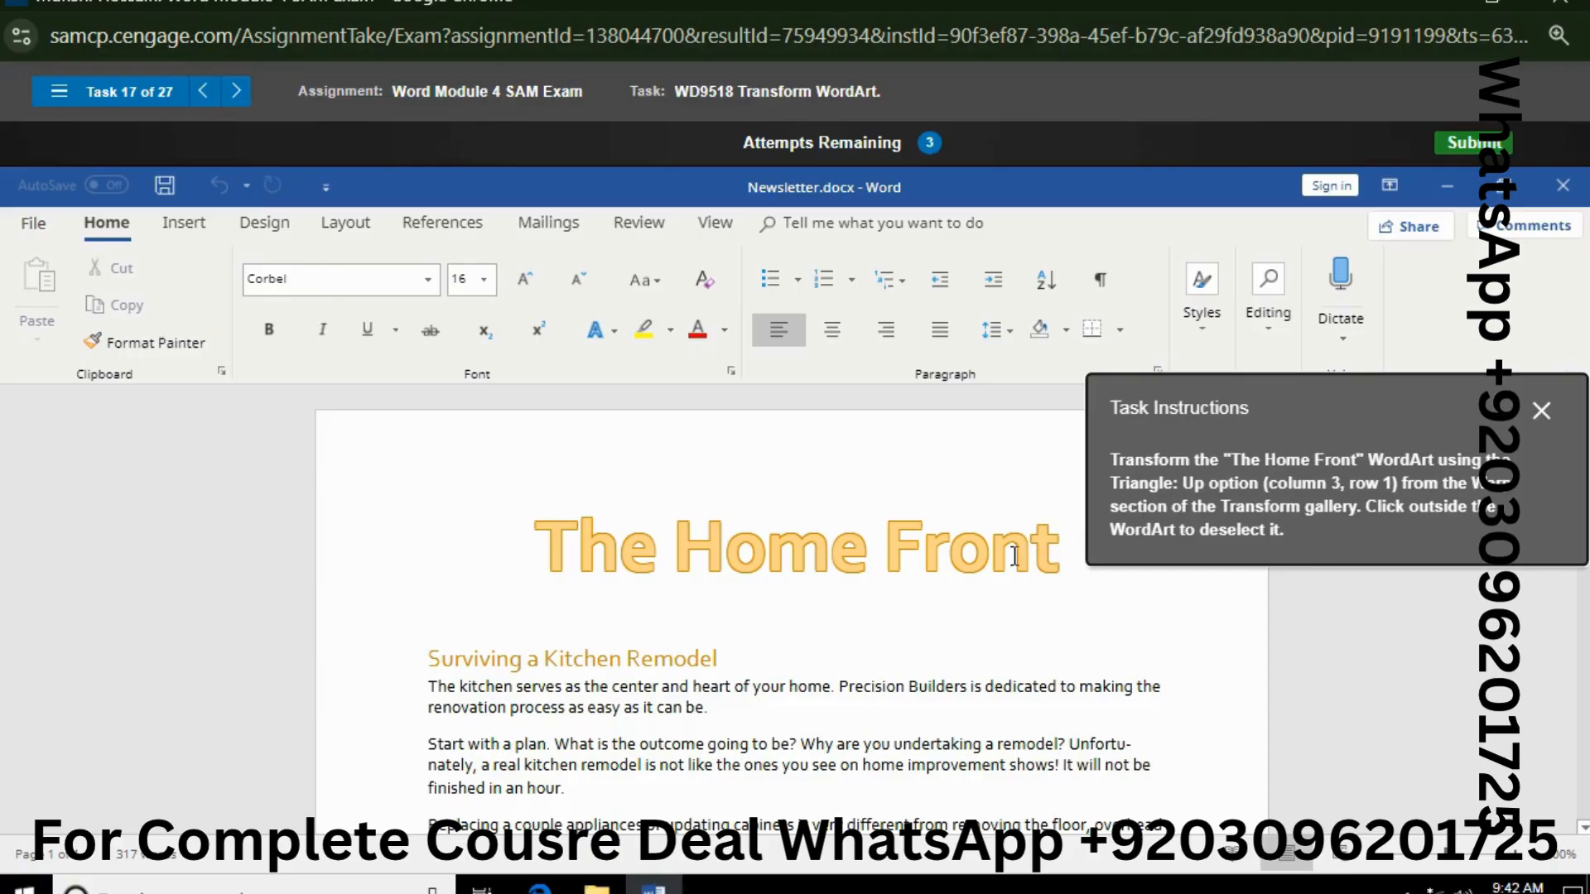
pyautogui.click(920, 551)
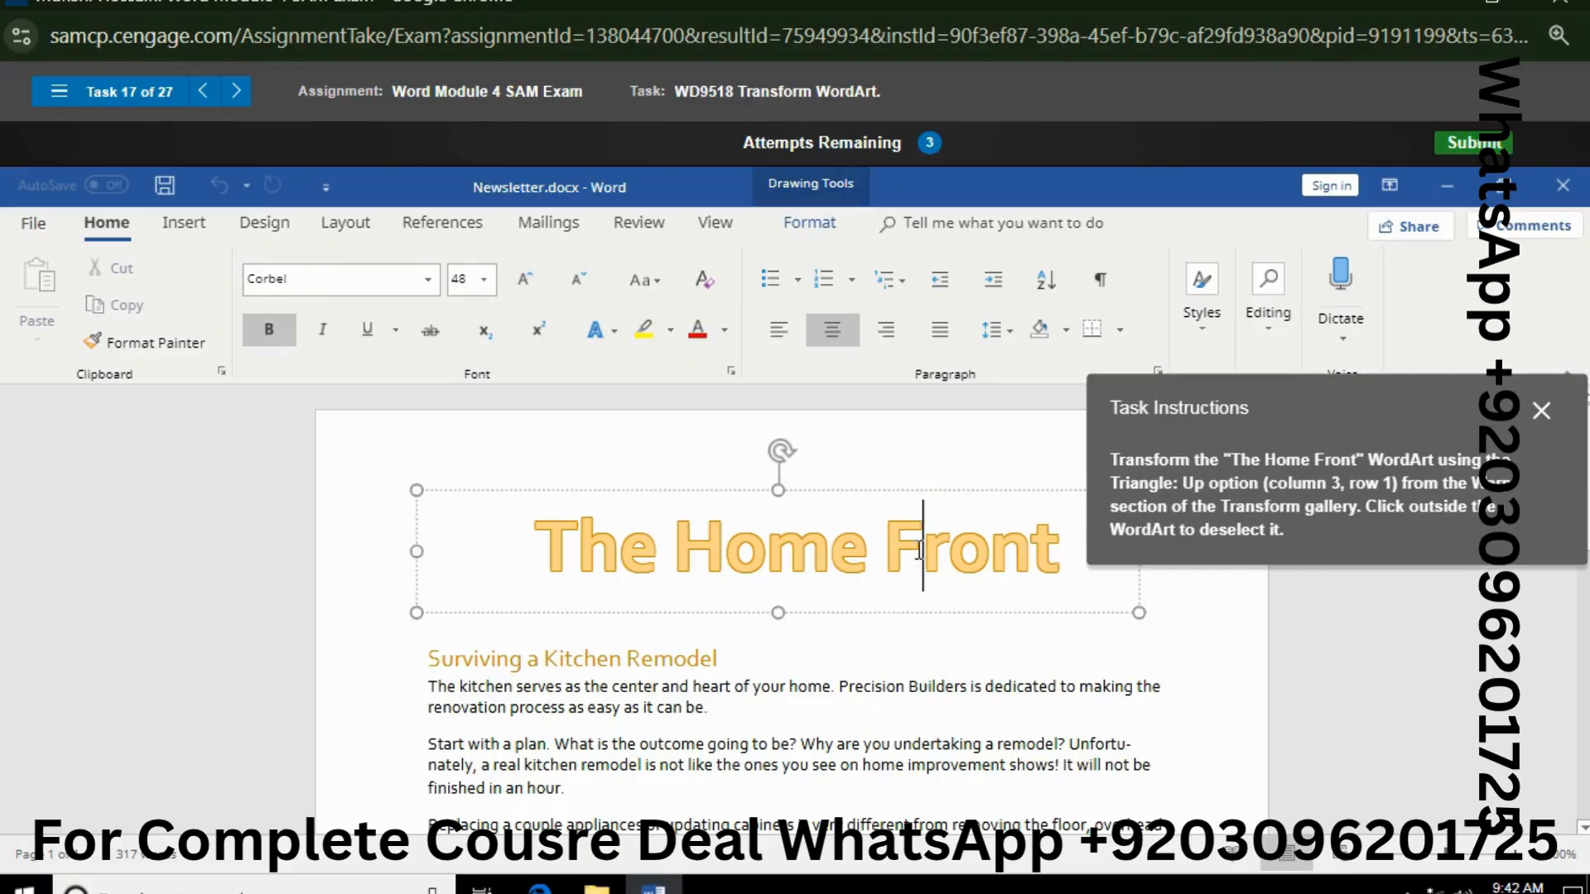
pyautogui.click(853, 490)
pyautogui.moveTo(1249, 483); pyautogui.dragTo(1123, 751)
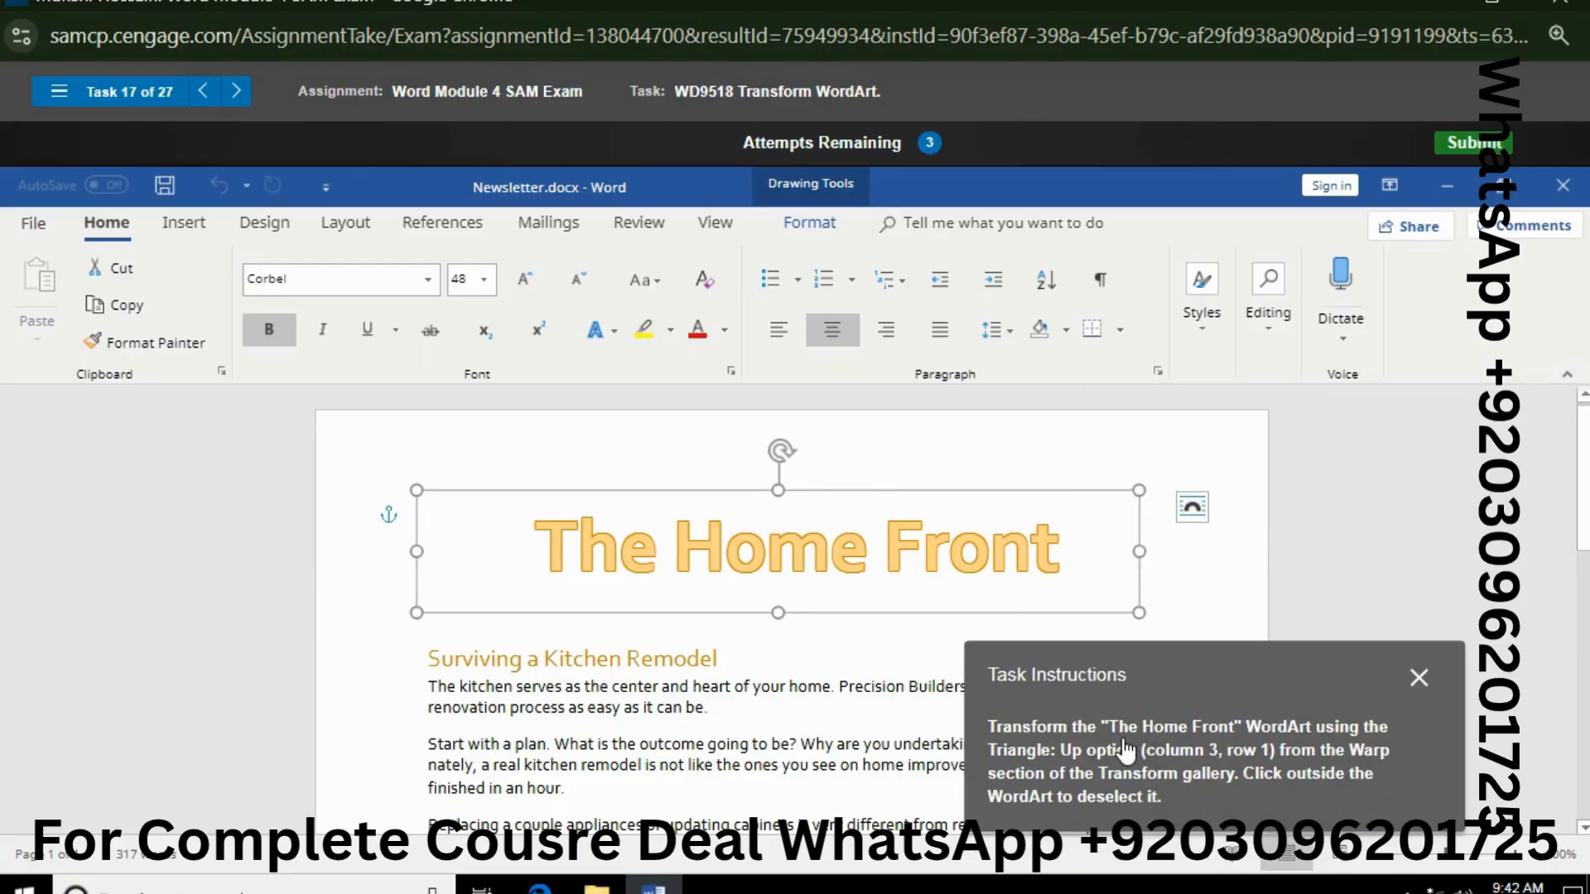
pyautogui.click(808, 226)
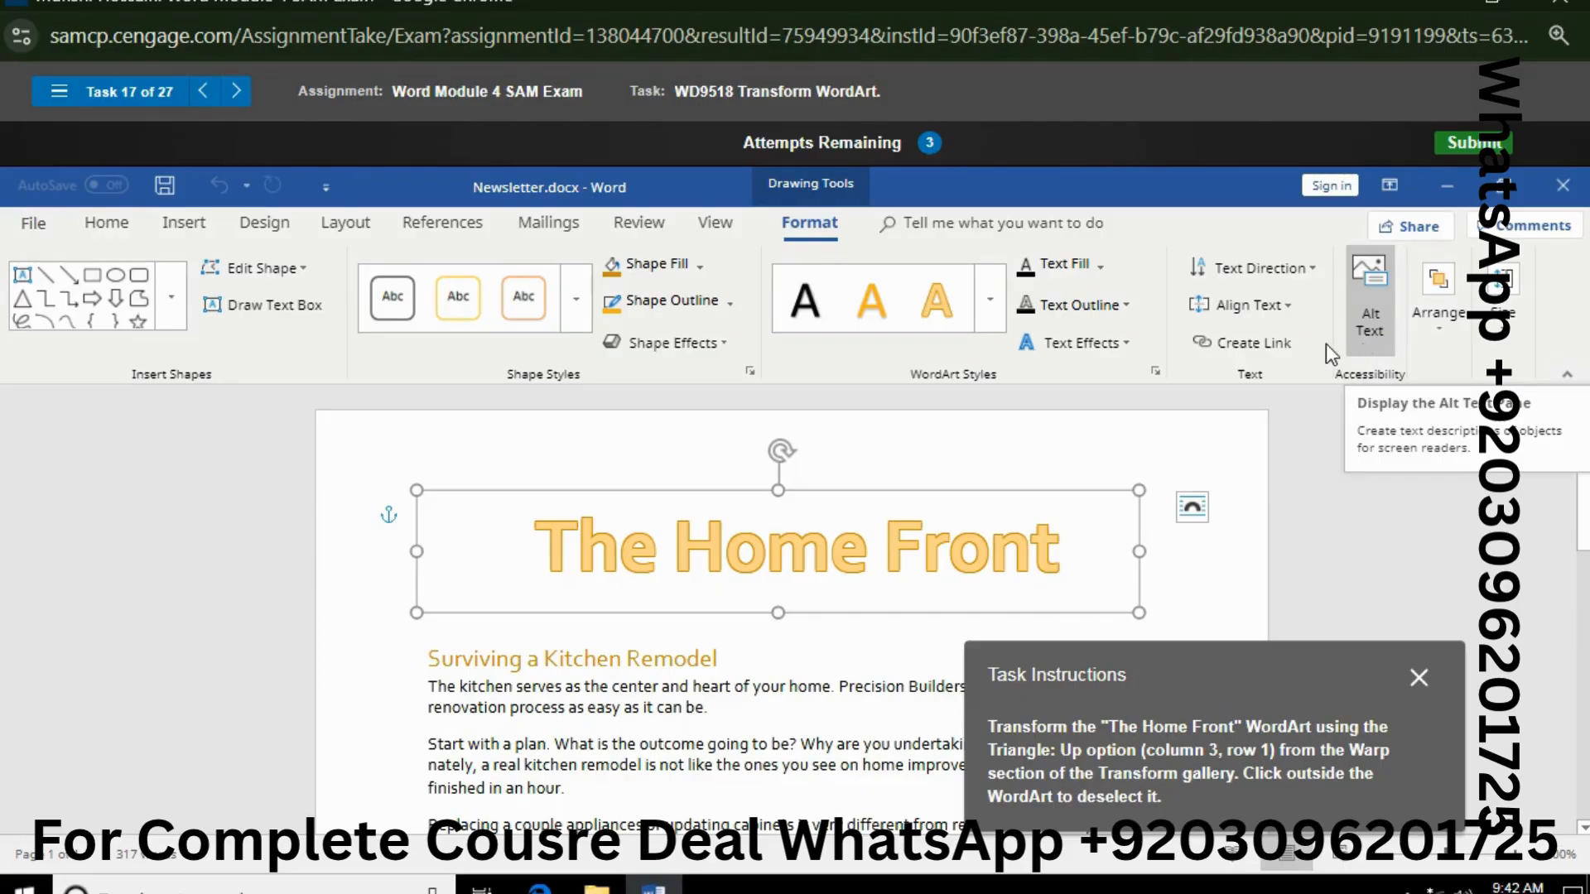
pyautogui.click(1117, 342)
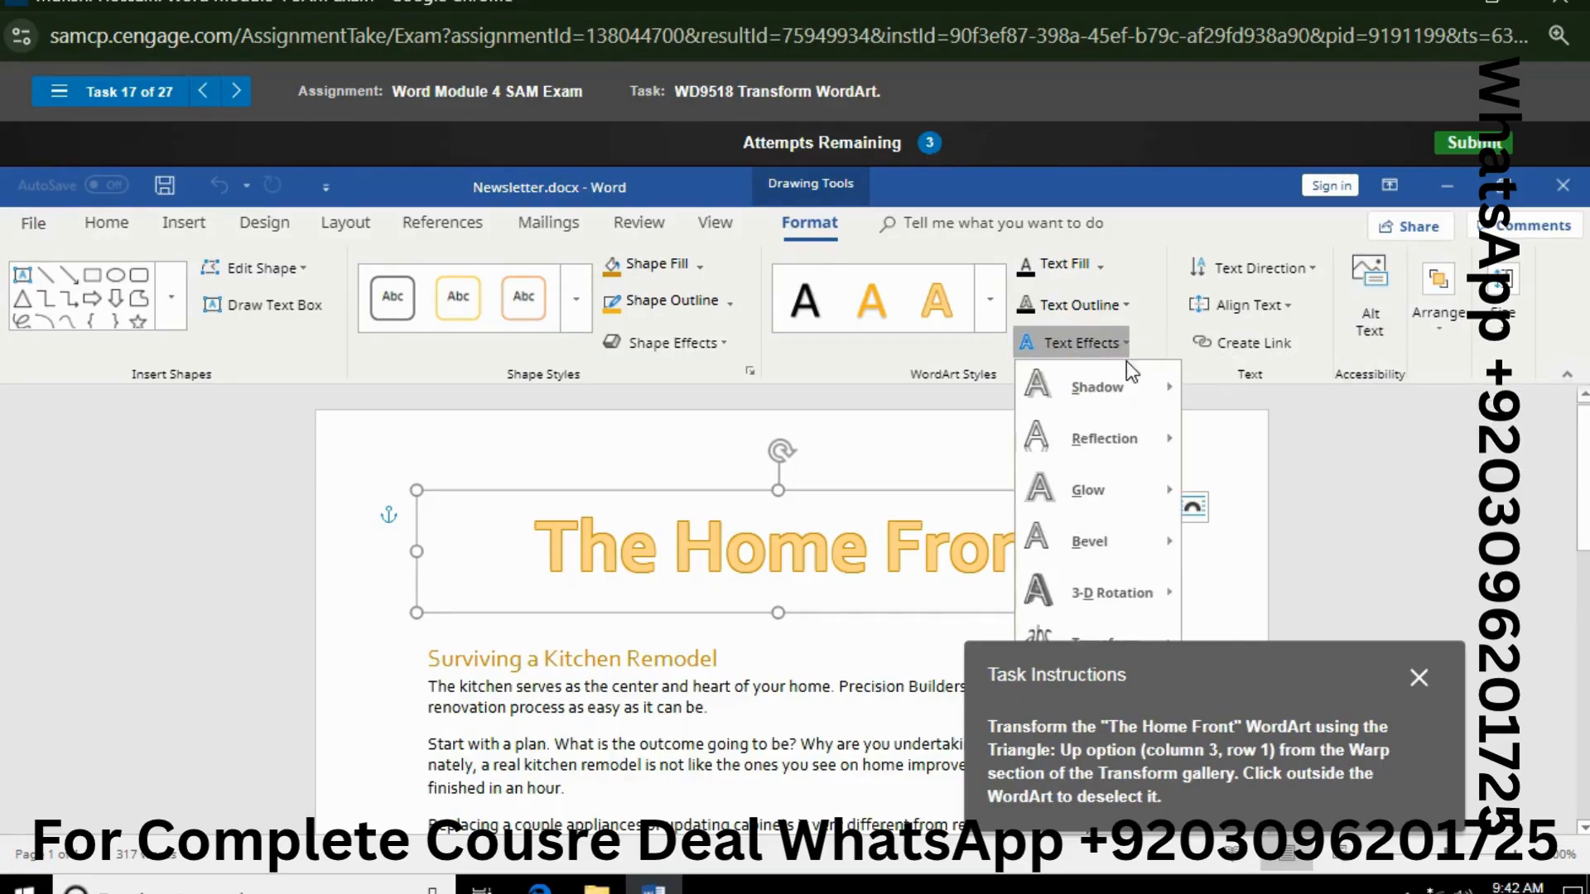